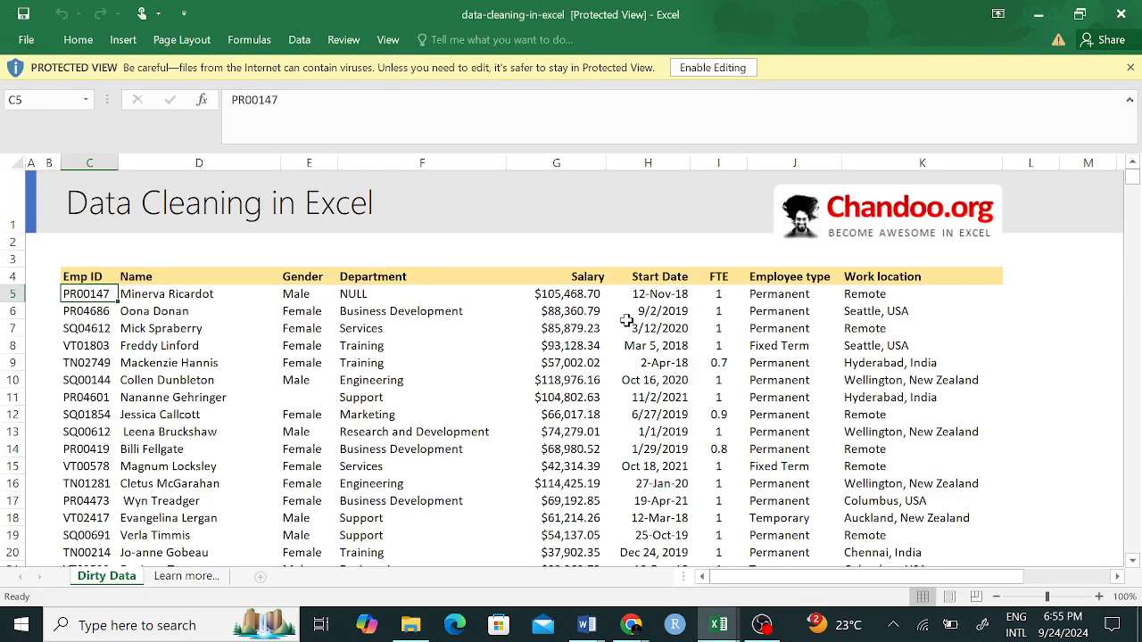
Step: Delete the title banner row above the employee table on the Dirty Data sheet
scroll(627, 320, down, 1)
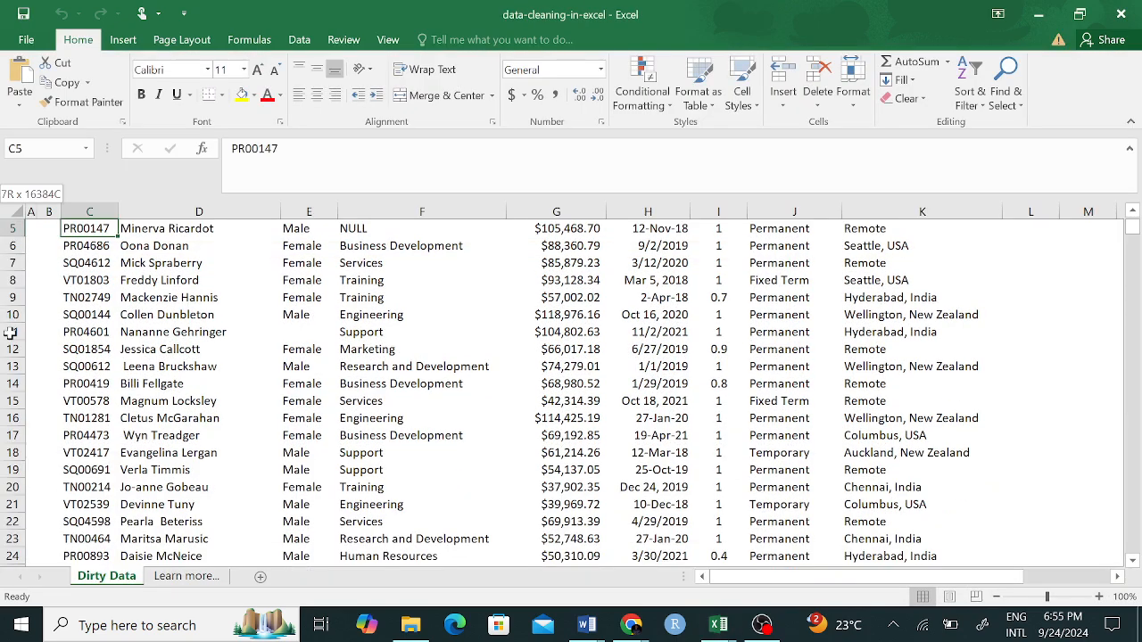
click(5, 242)
right_click(5, 241)
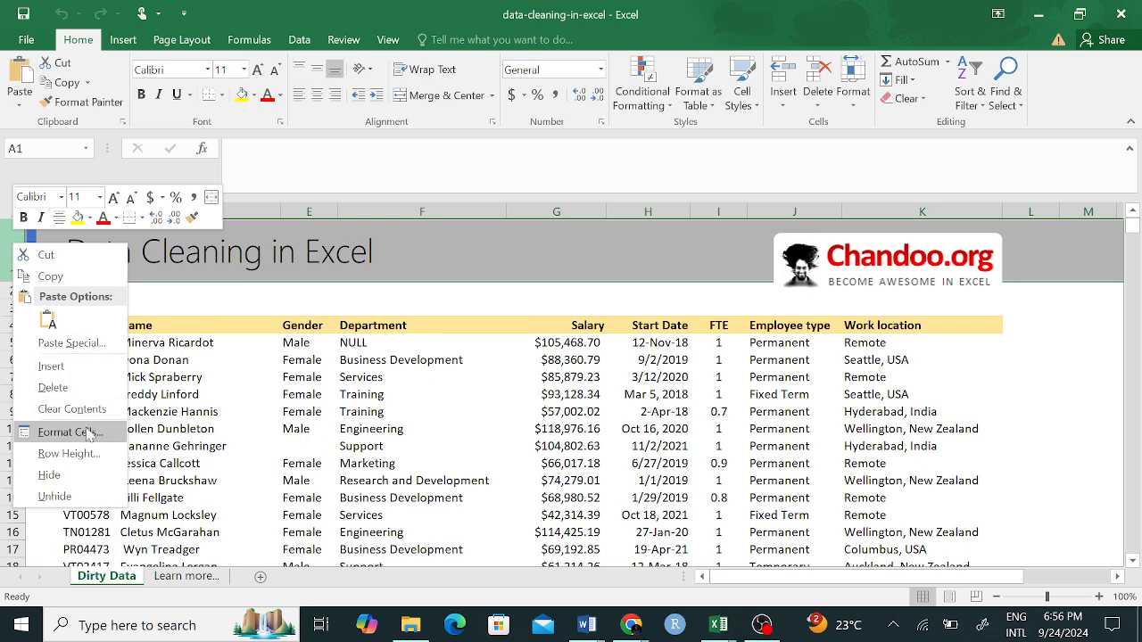
click(70, 390)
click(366, 367)
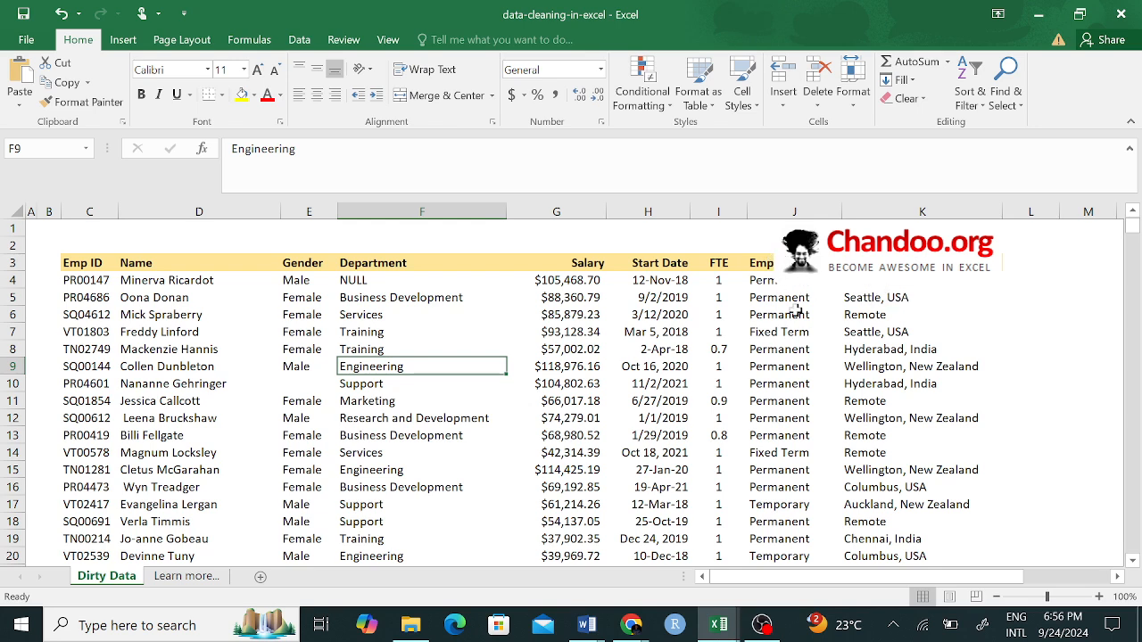
Step: Remove the hyperlink from the Chandoo.org logo and cut the picture from the sheet
right_click(976, 241)
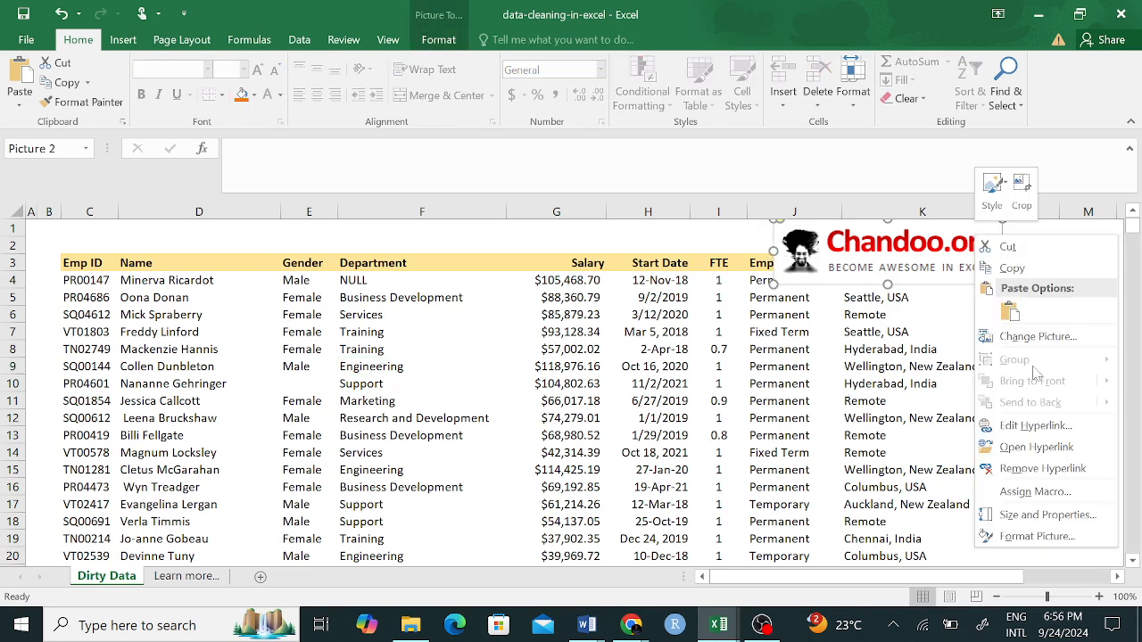
click(1011, 479)
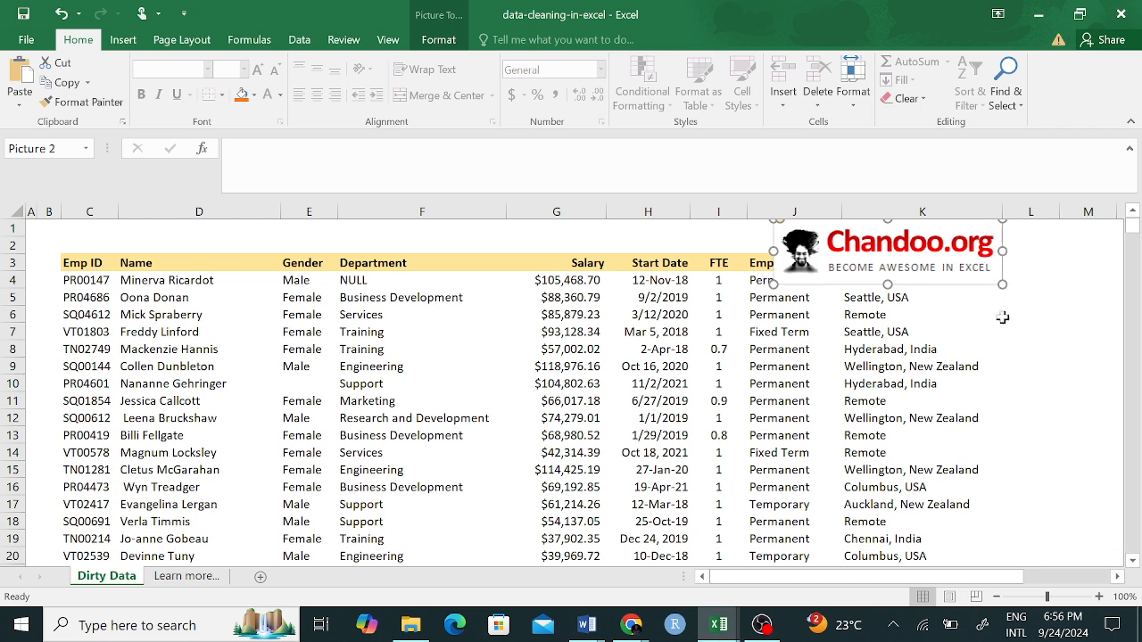
right_click(990, 262)
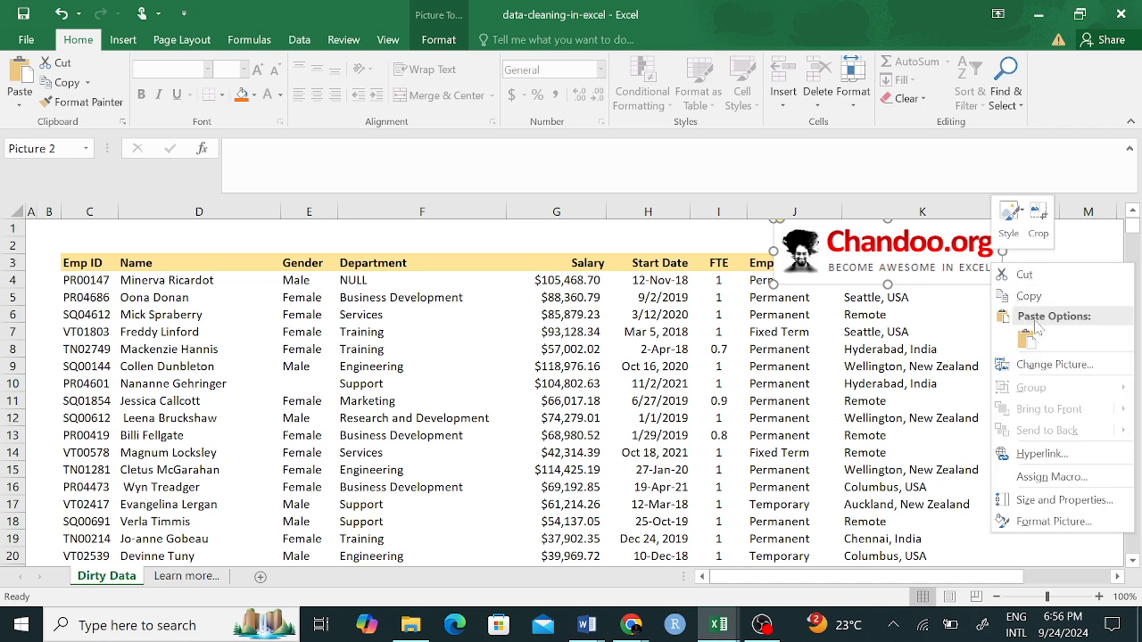
click(1026, 274)
click(979, 332)
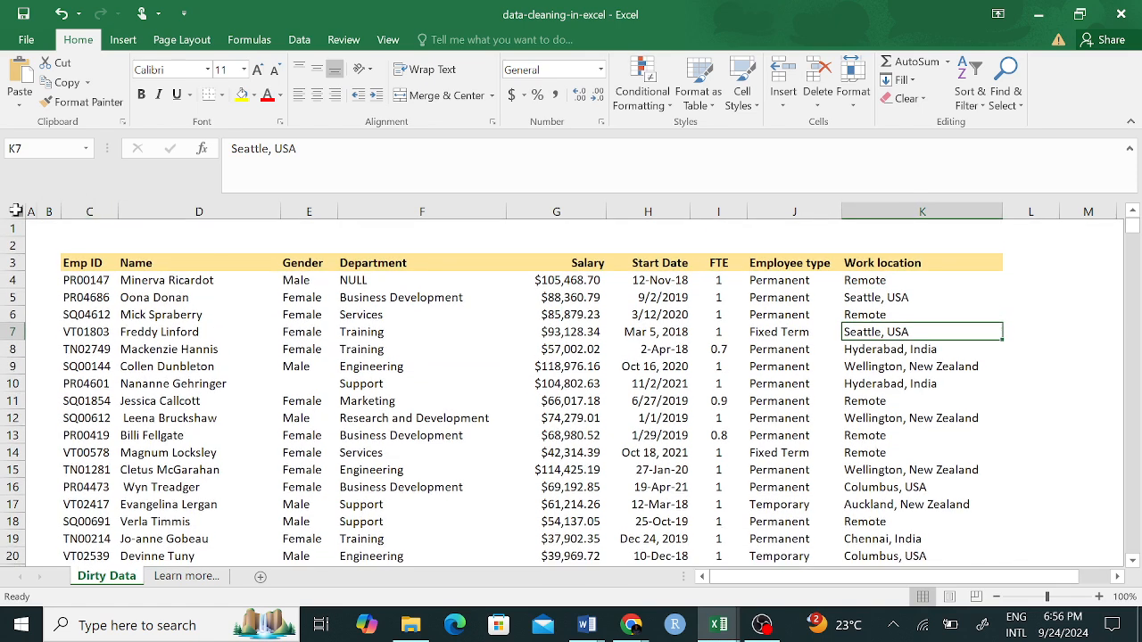
Step: Delete the two empty rows above the table header so the headings sit in row 1
click(12, 244)
right_click(11, 245)
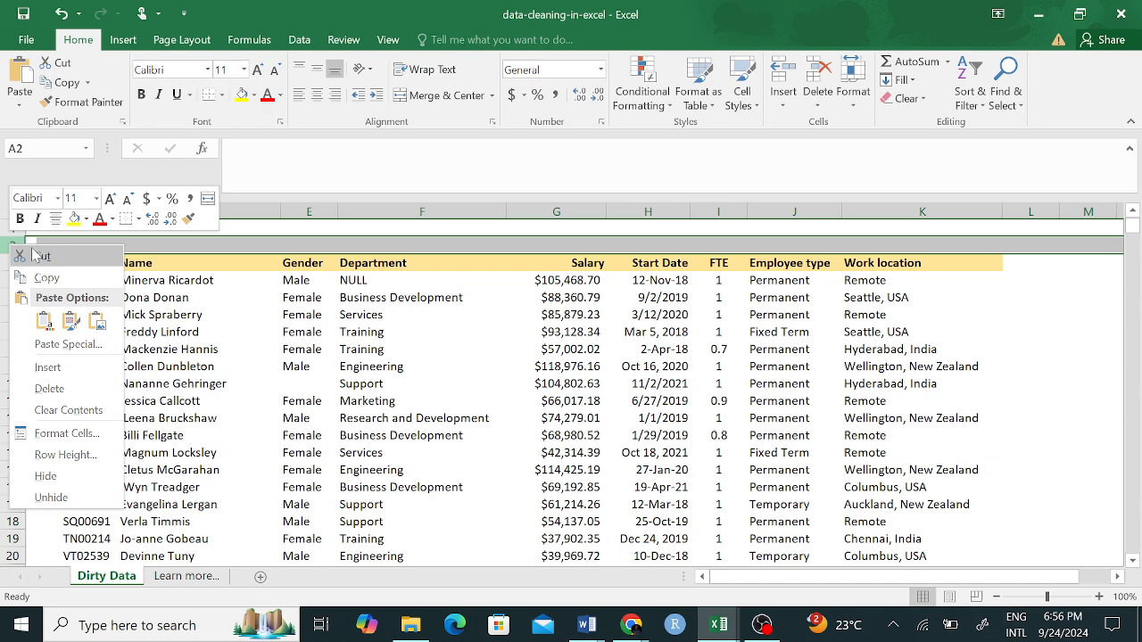
click(54, 390)
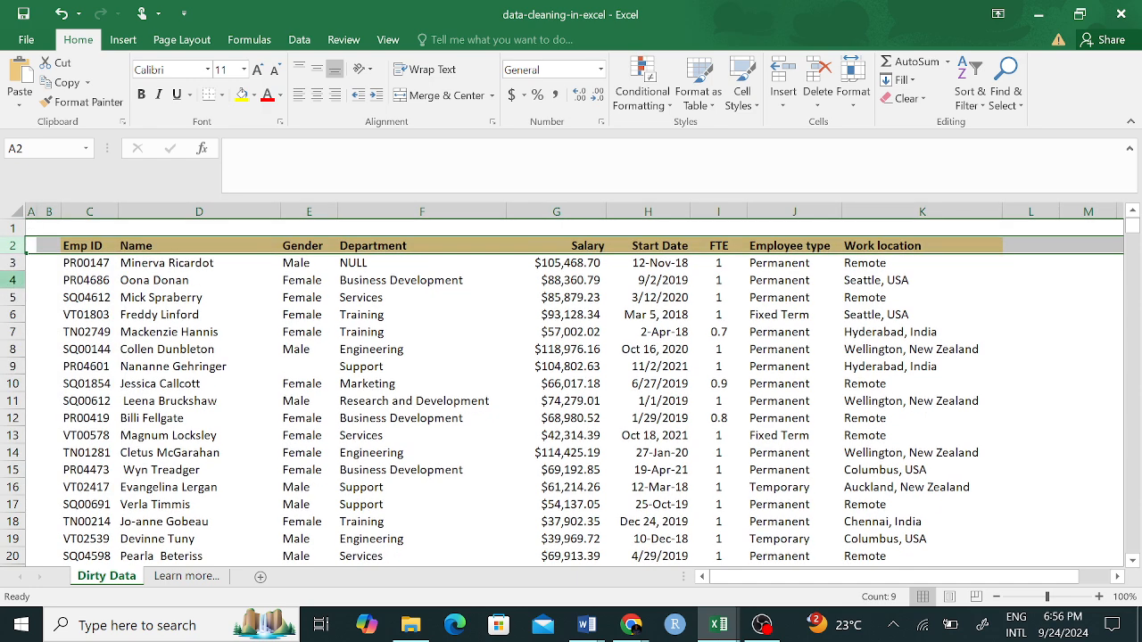
click(12, 229)
right_click(12, 228)
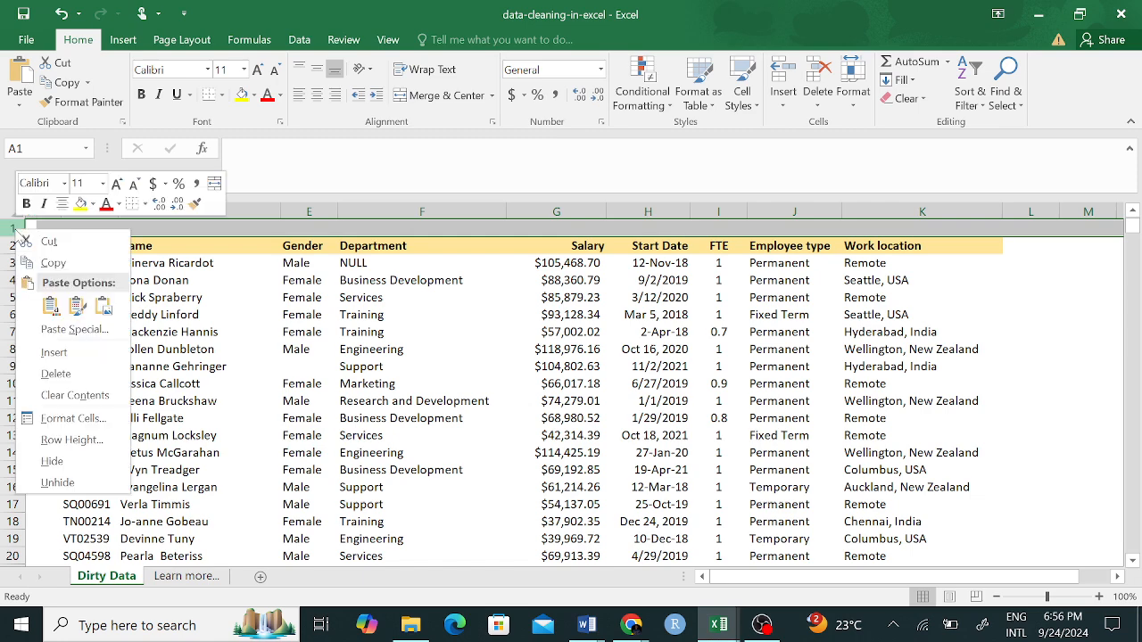
click(57, 372)
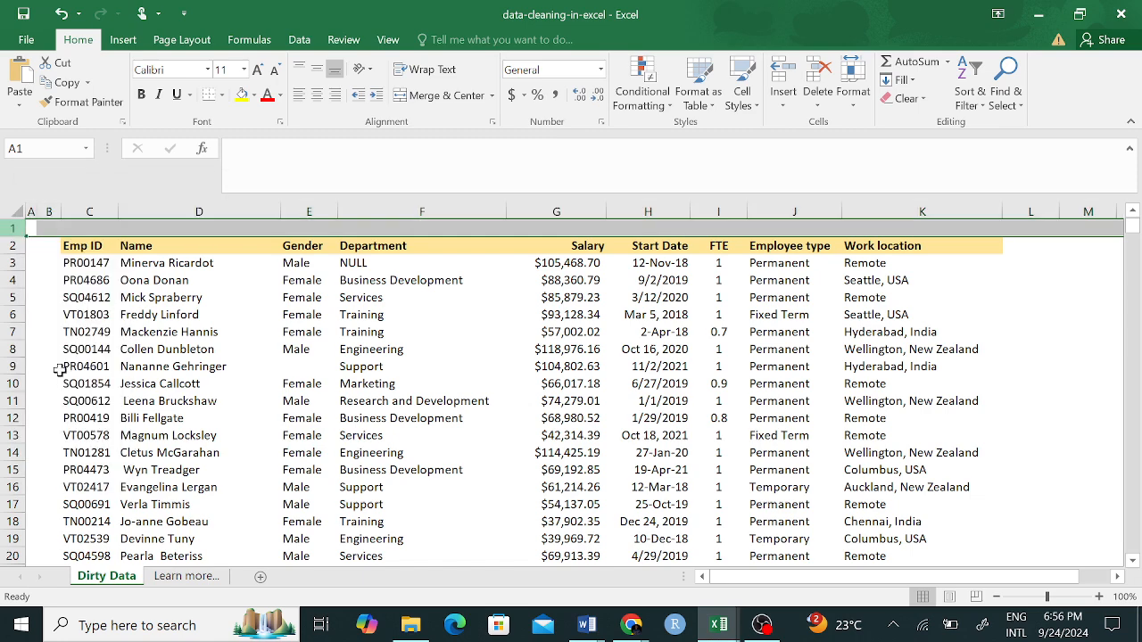
click(267, 382)
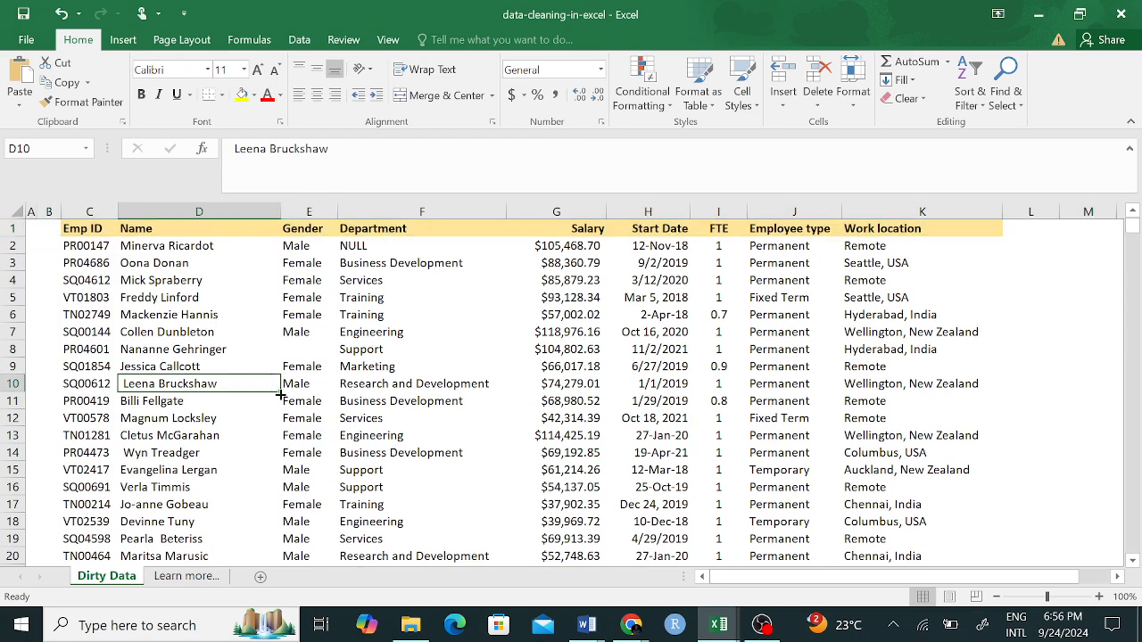
Step: Permanently delete the "Learn more..." worksheet from the workbook
scroll(316, 404, up, 1)
scroll(291, 406, right, 3)
scroll(291, 406, left, 3)
click(194, 578)
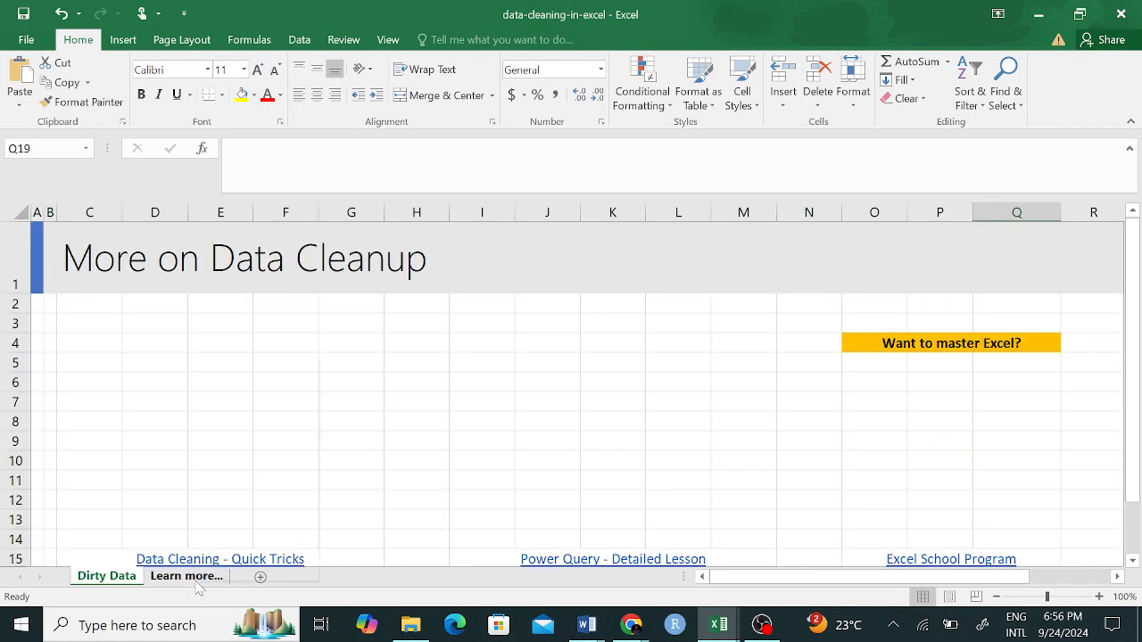
right_click(196, 578)
click(235, 395)
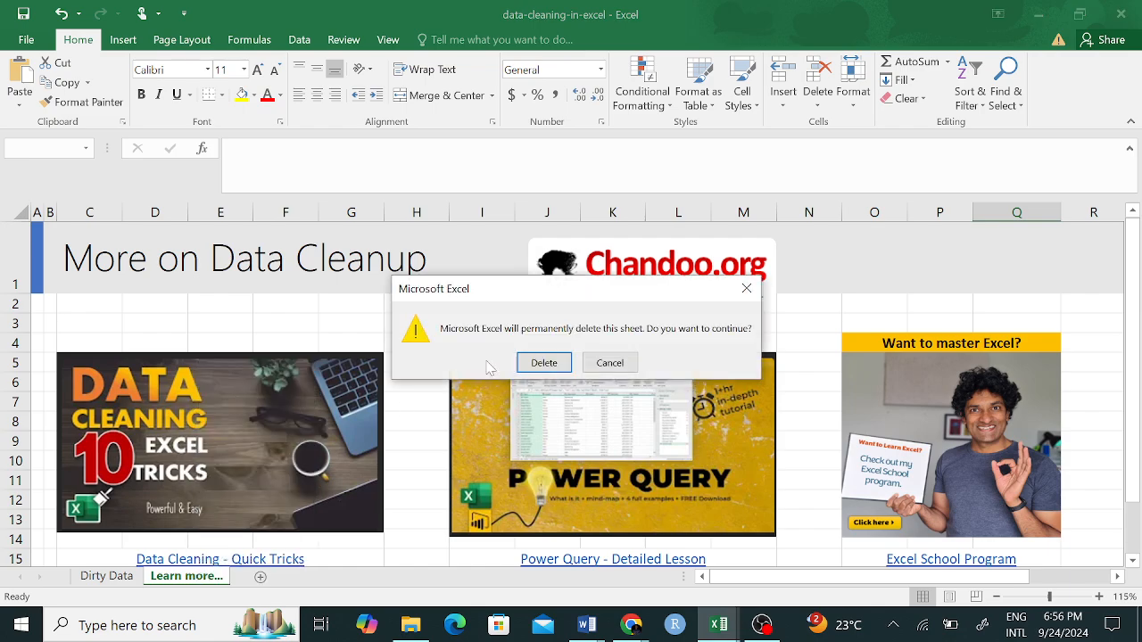
click(530, 366)
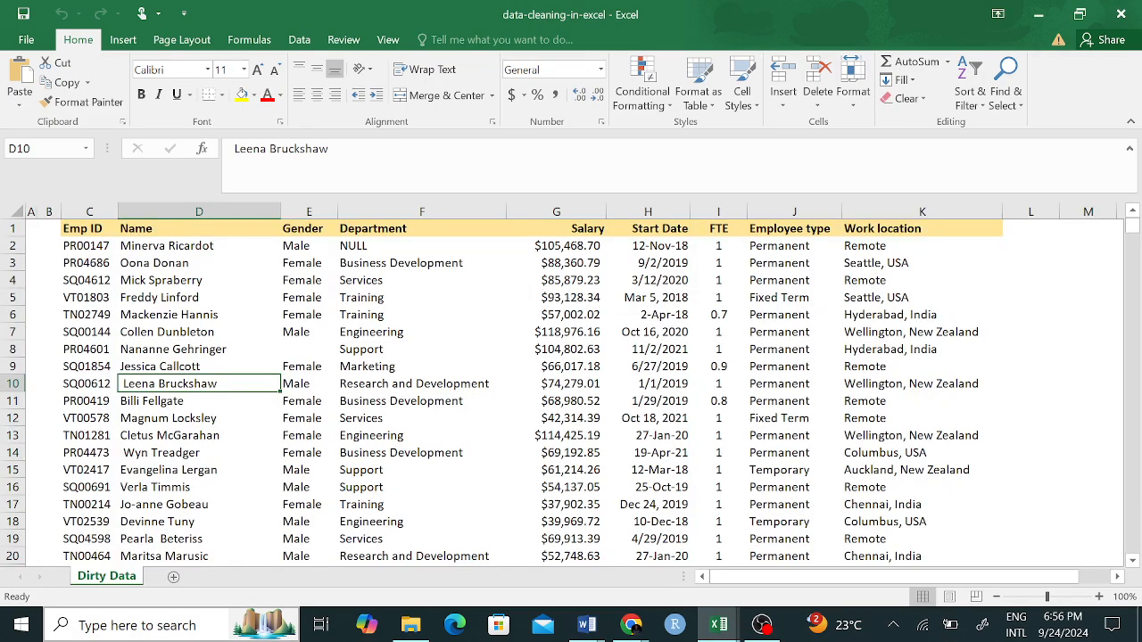
Step: Look through the employee records, the Emp ID column and the first Start Date entries to compare how their dates are written
click(398, 384)
scroll(494, 491, down, 5)
scroll(493, 489, up, 6)
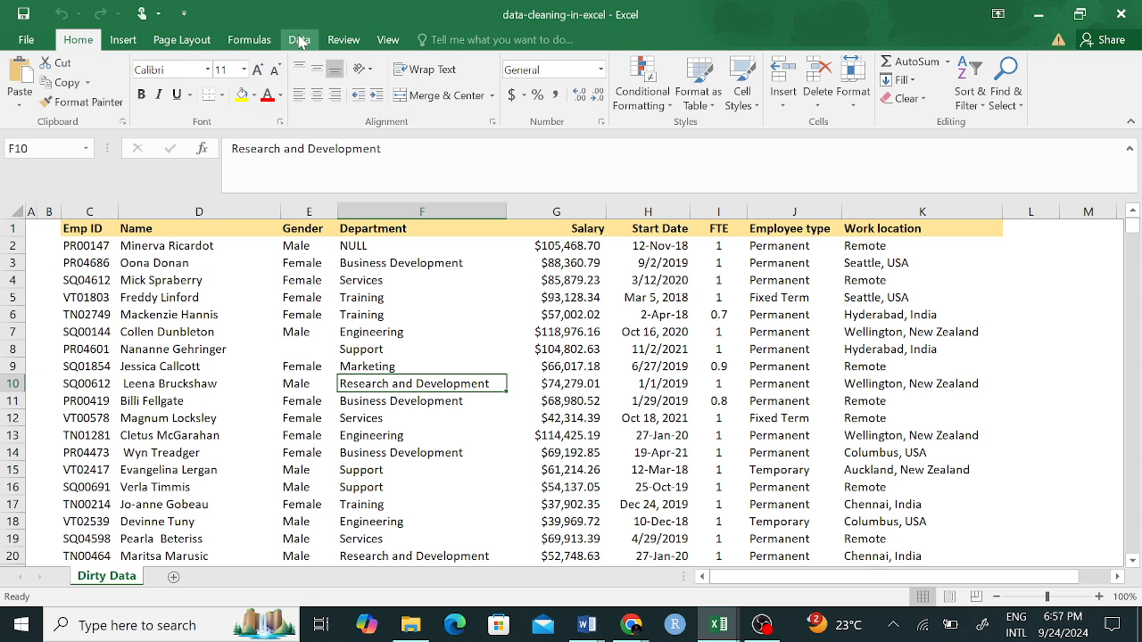
click(125, 44)
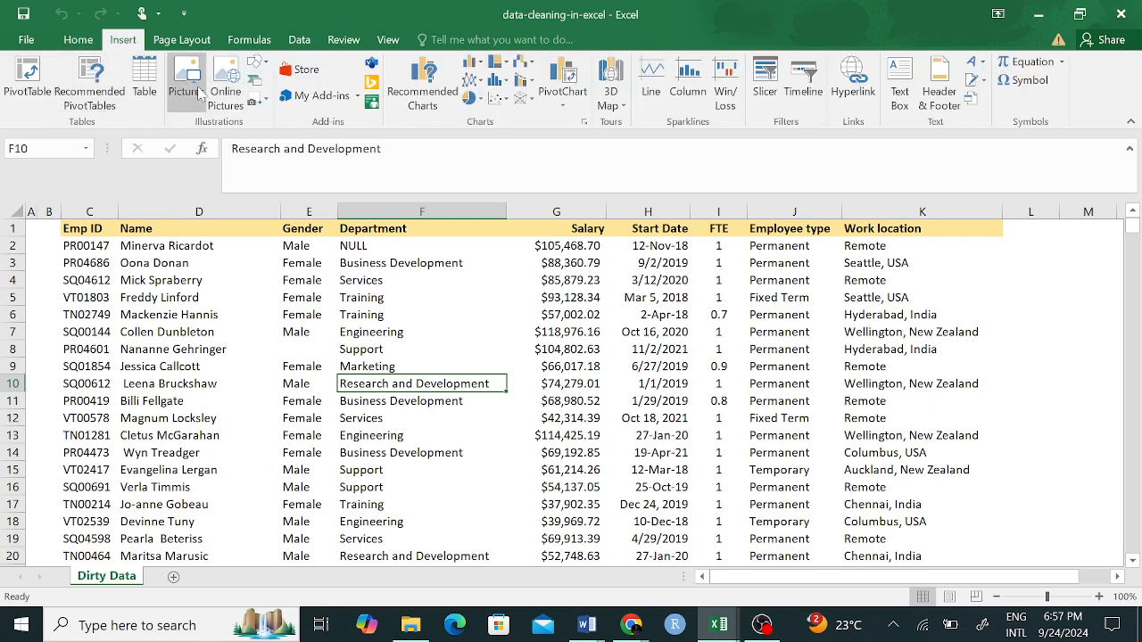
click(300, 40)
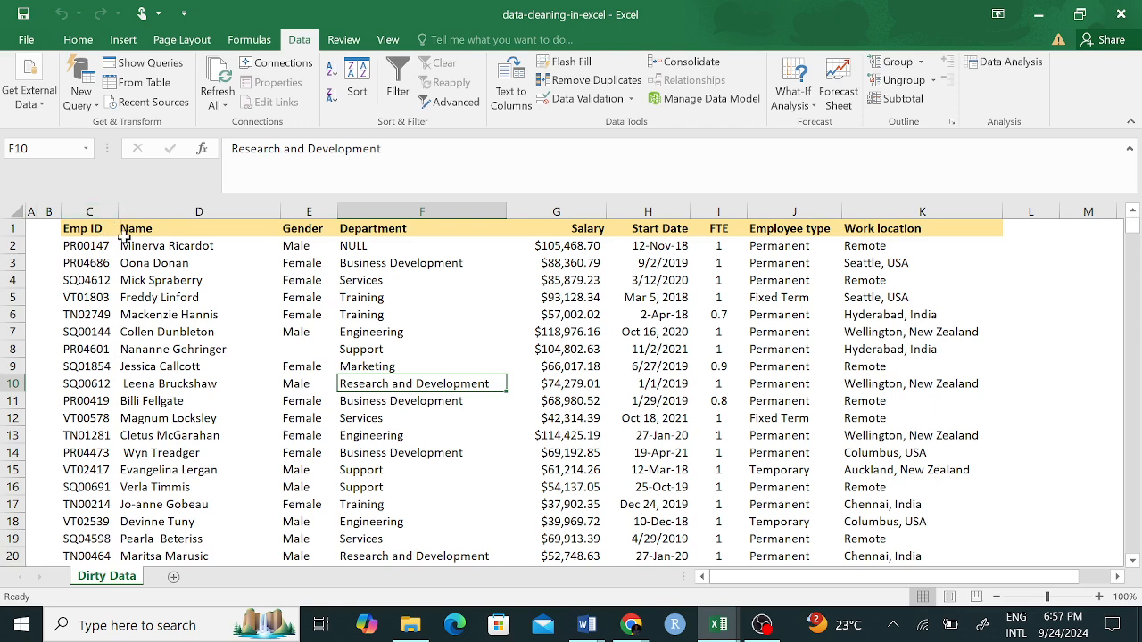
click(93, 214)
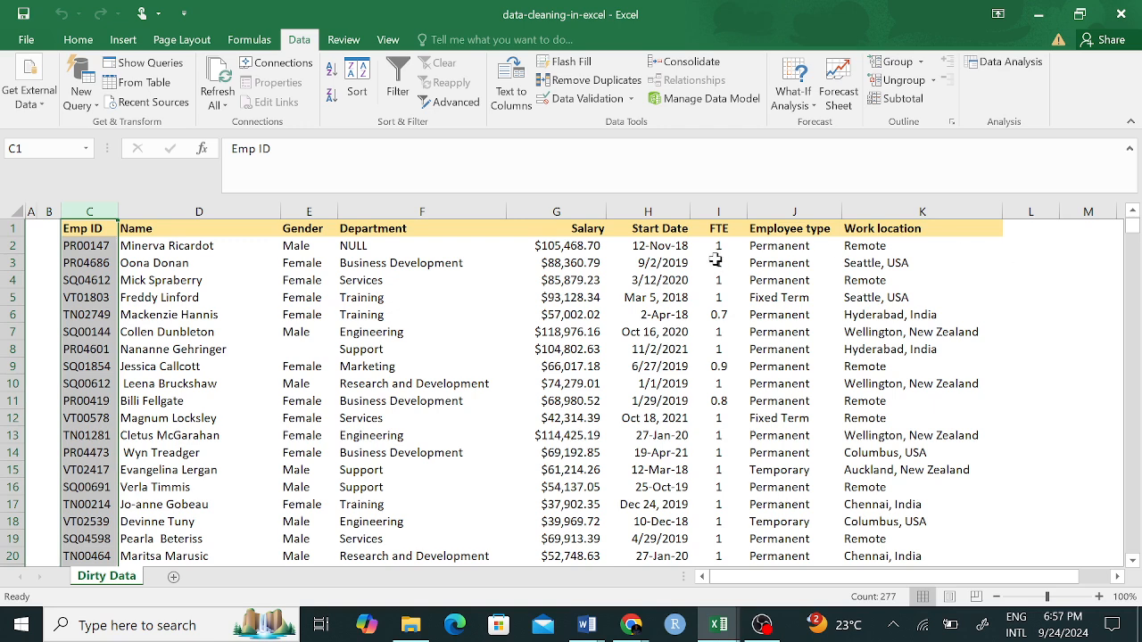
click(668, 249)
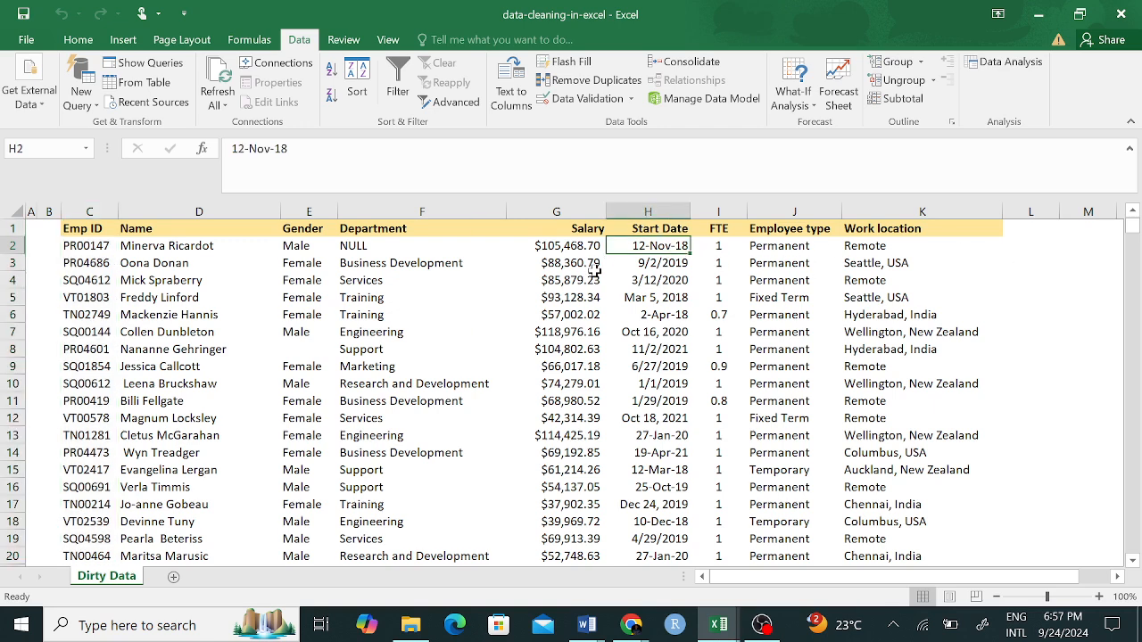
click(650, 261)
click(650, 314)
click(652, 298)
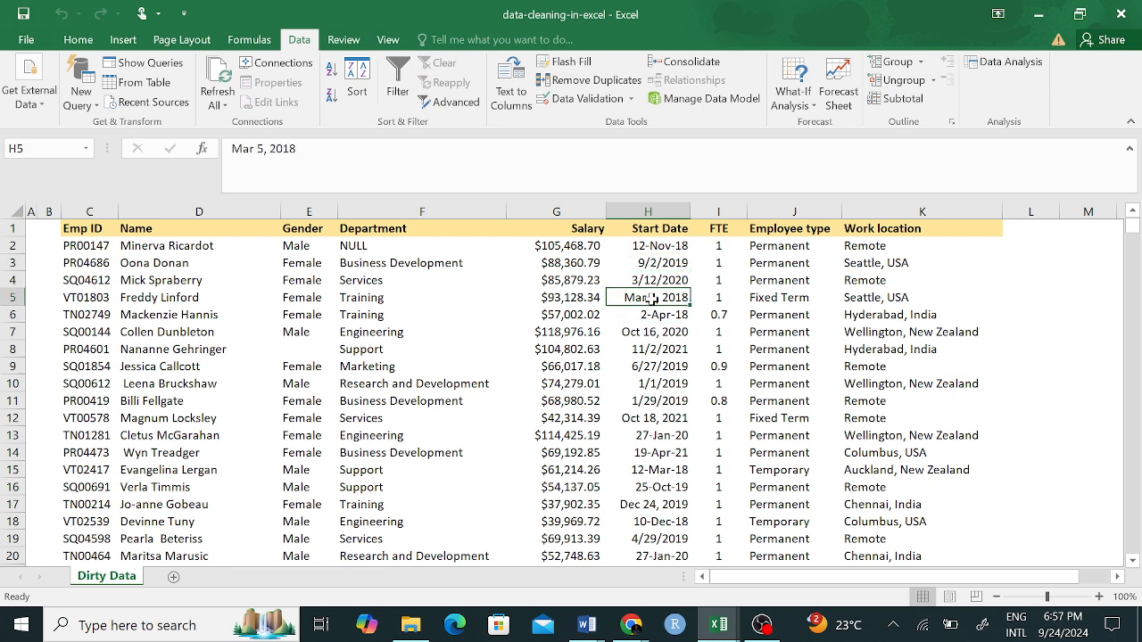
Step: Try the Long Date number format on the whole Start Date column, check a few cells, and undo it
click(656, 210)
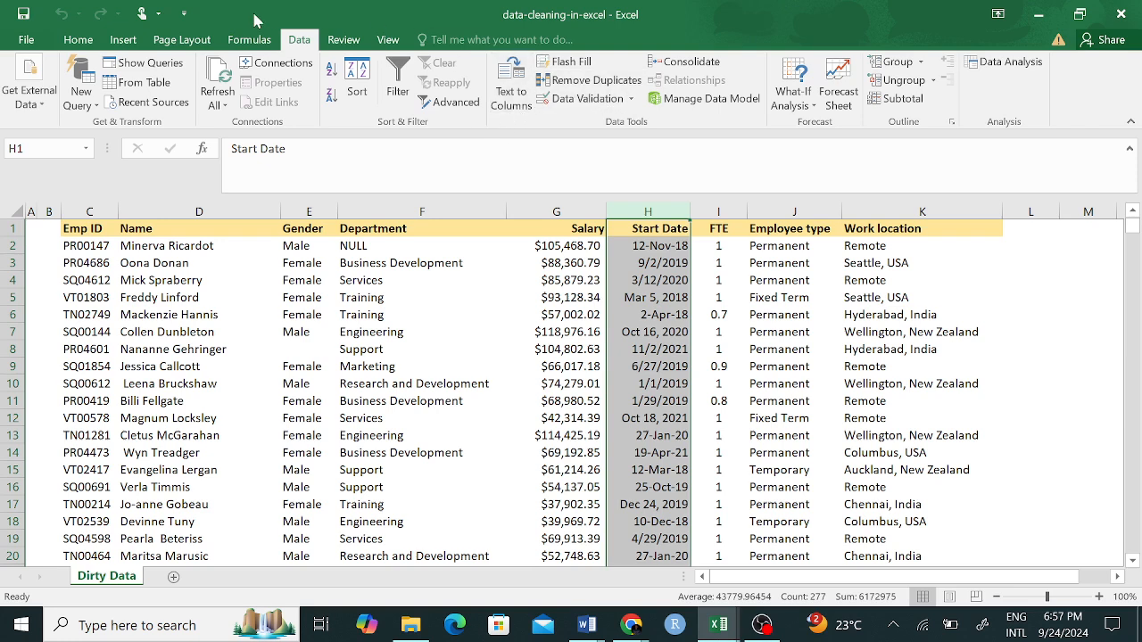
click(77, 40)
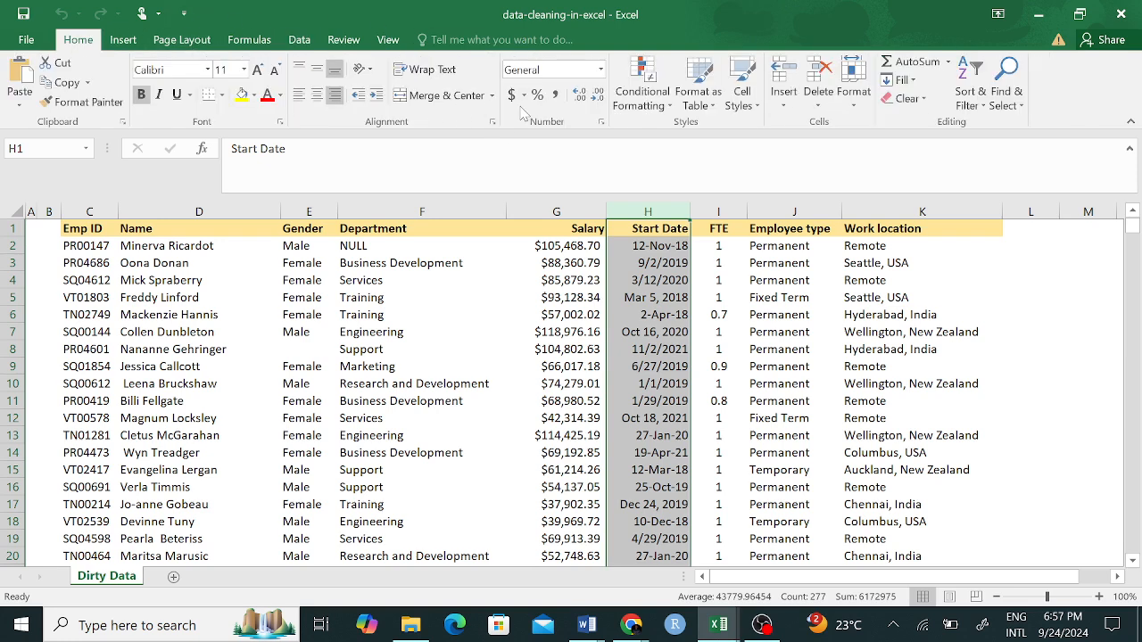
click(601, 71)
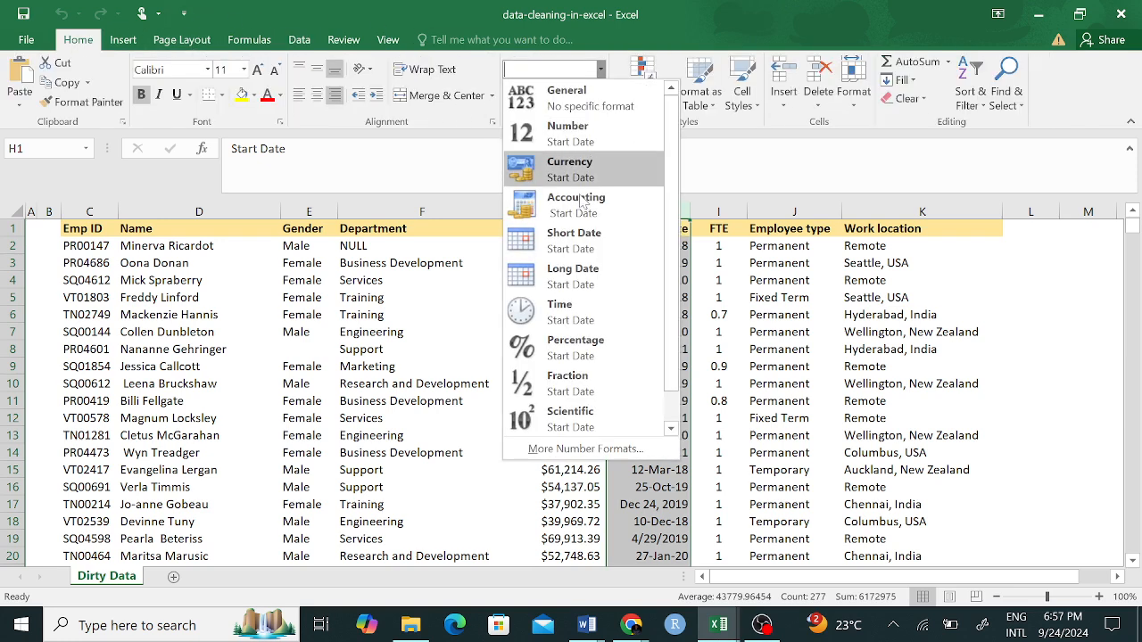
click(595, 282)
click(670, 246)
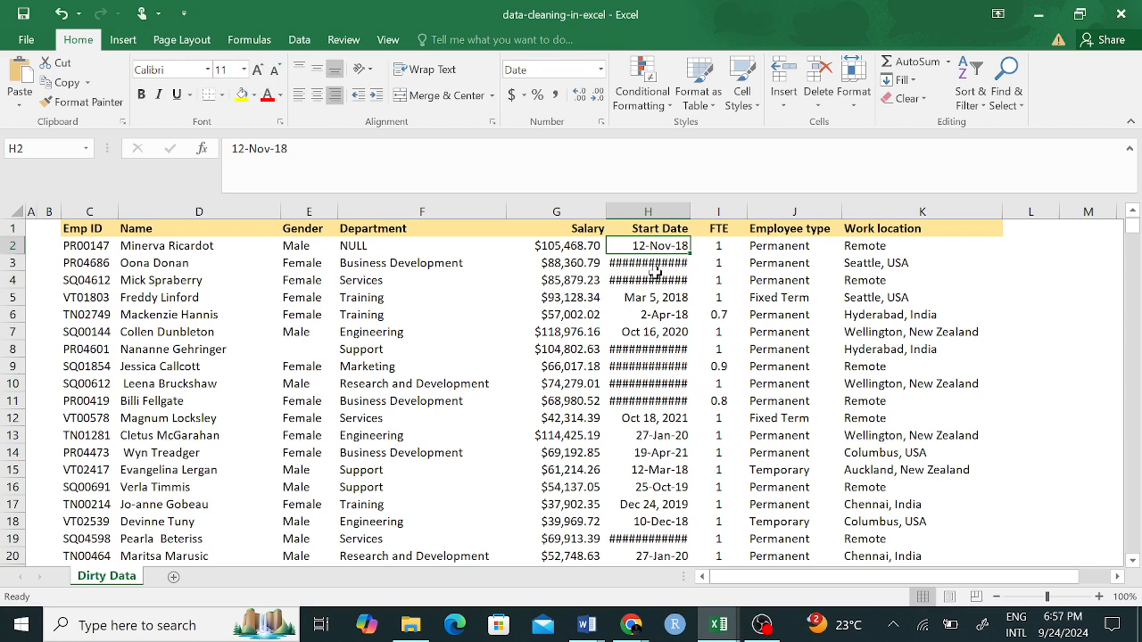
click(669, 281)
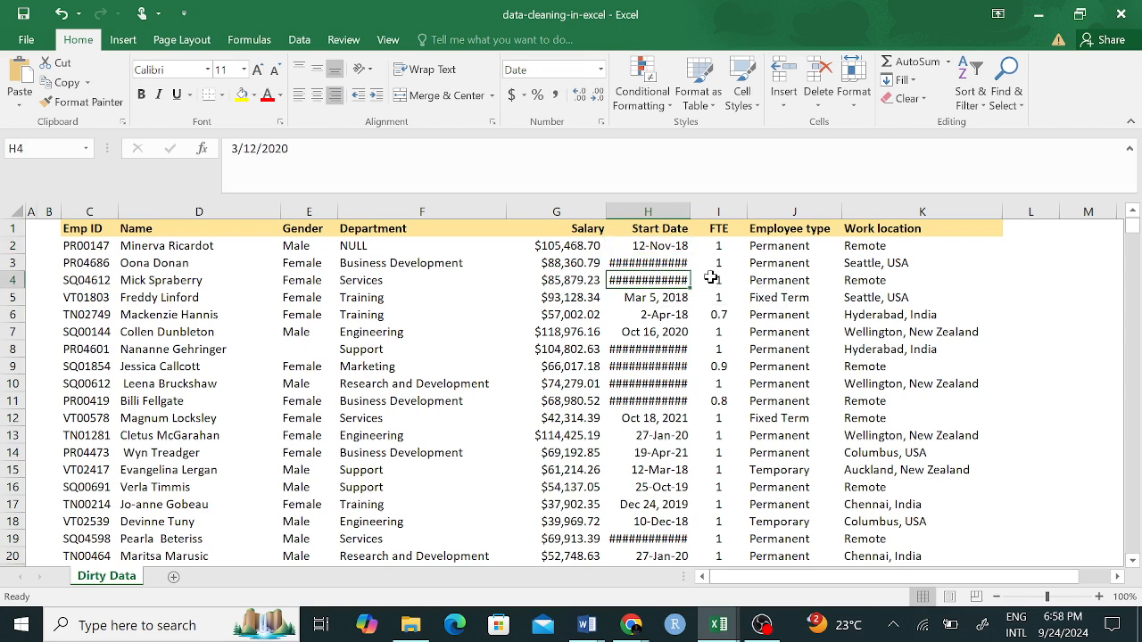
key(ctrl+z)
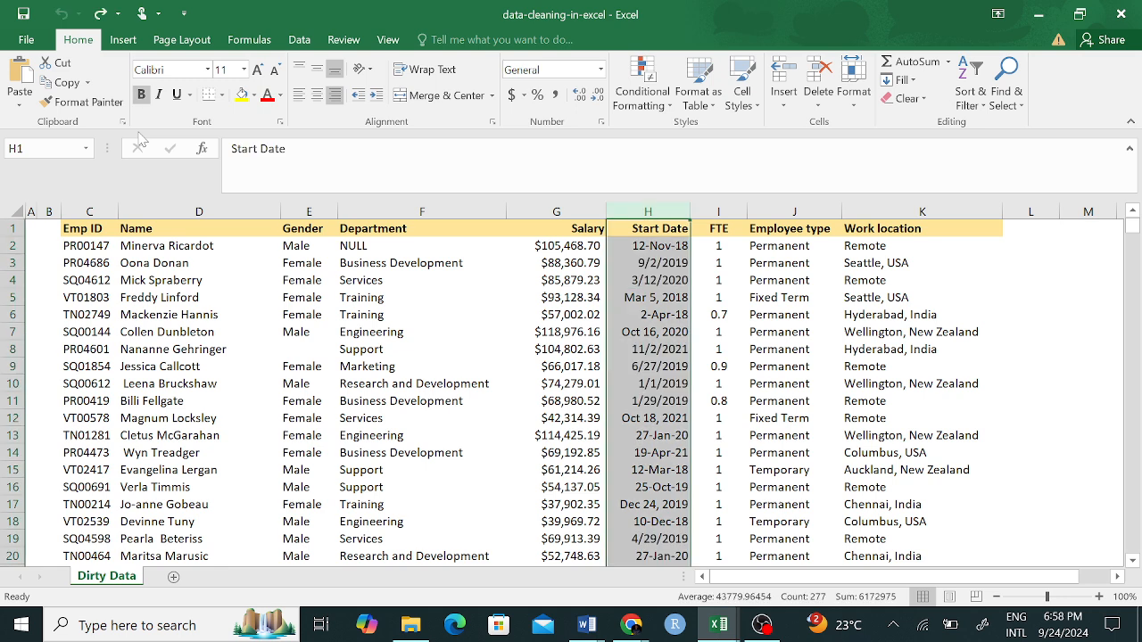
Step: Examine the Emp ID, Work location and Gender columns, checking down the Gender column for blank cells
click(751, 342)
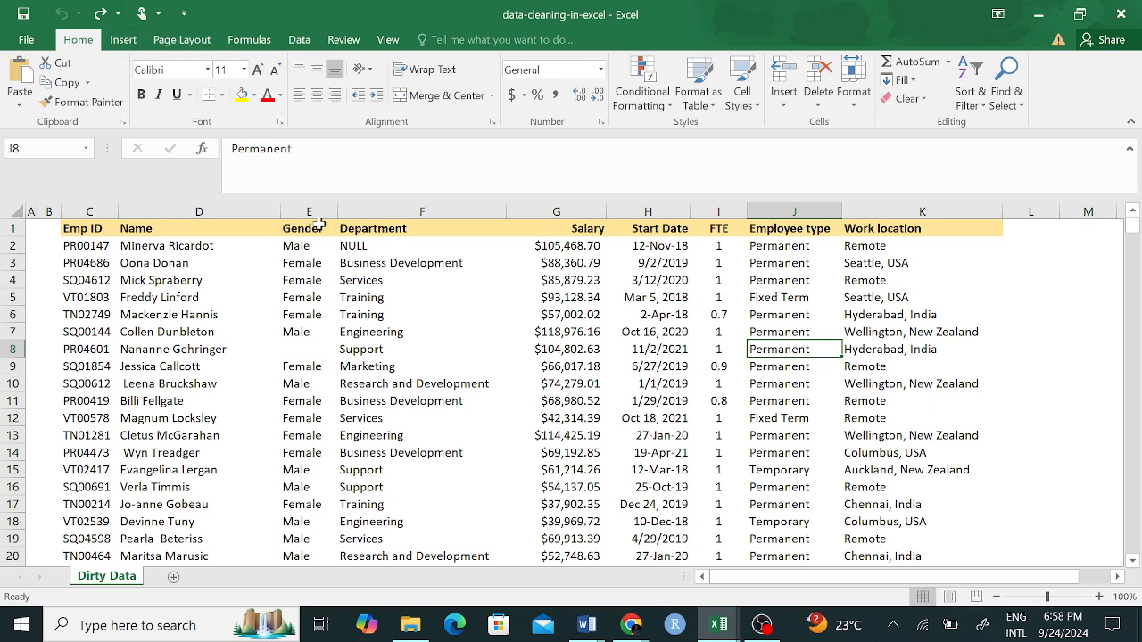
click(299, 39)
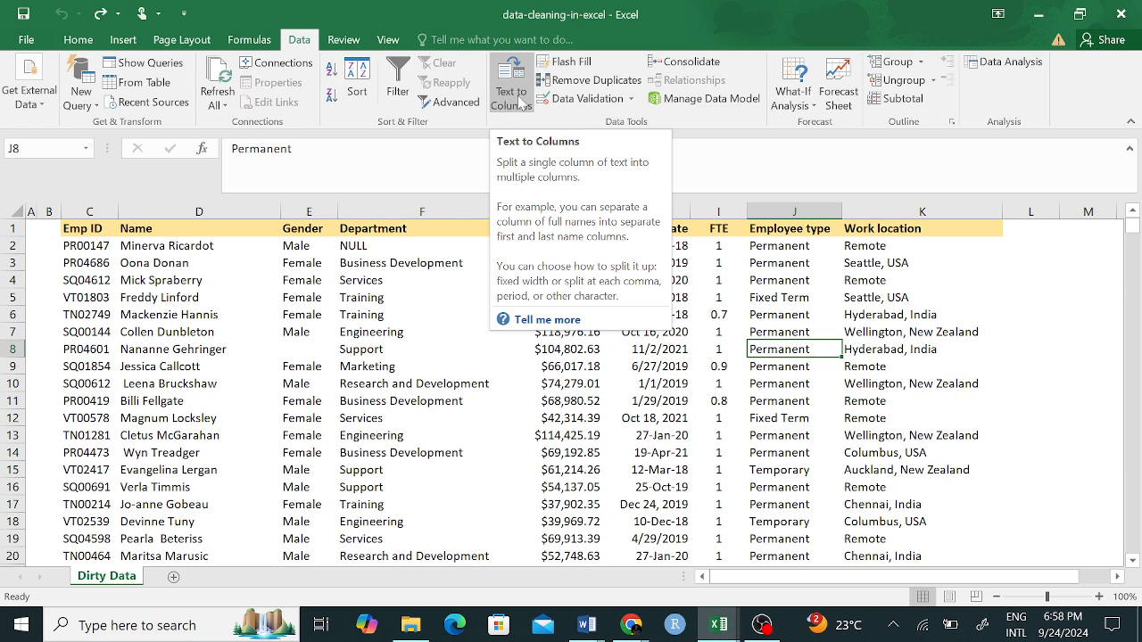
click(93, 212)
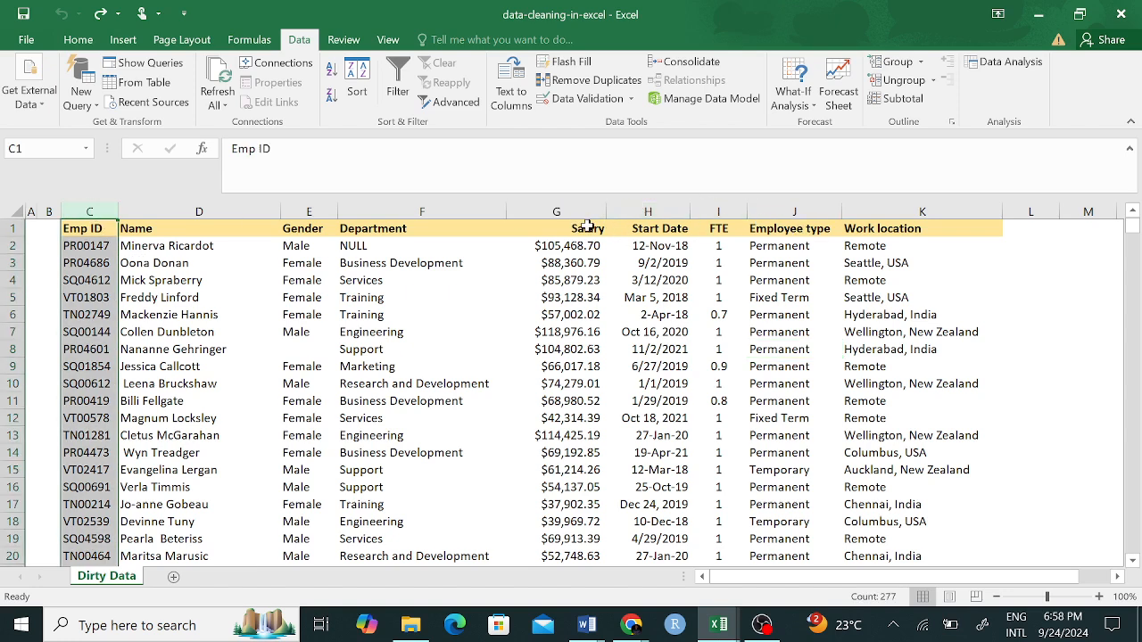
click(856, 209)
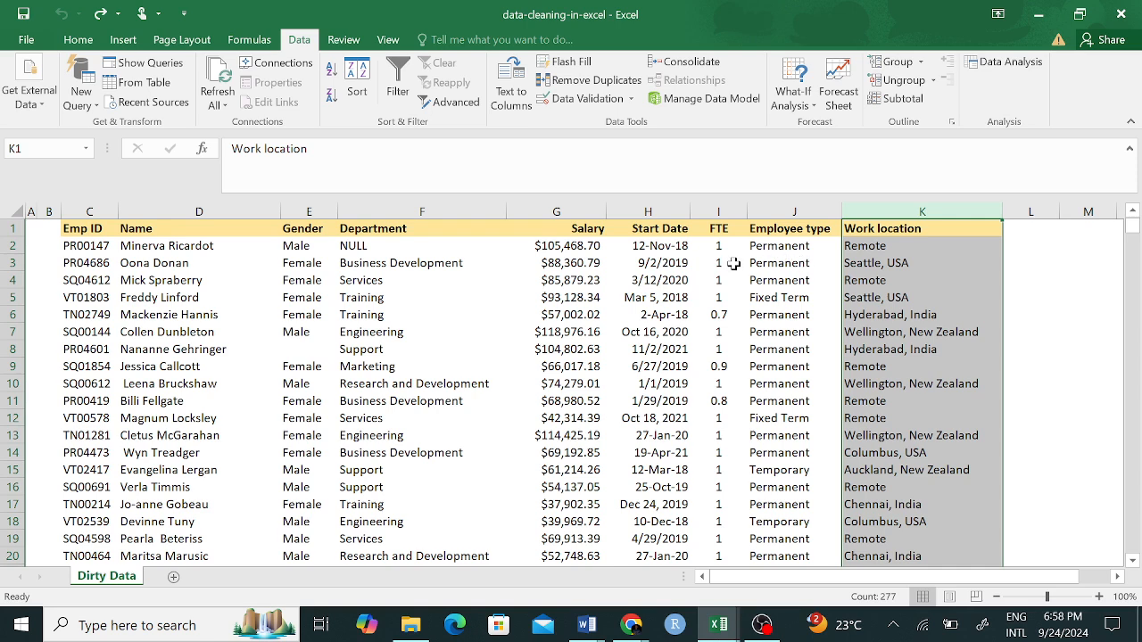
click(300, 352)
click(309, 212)
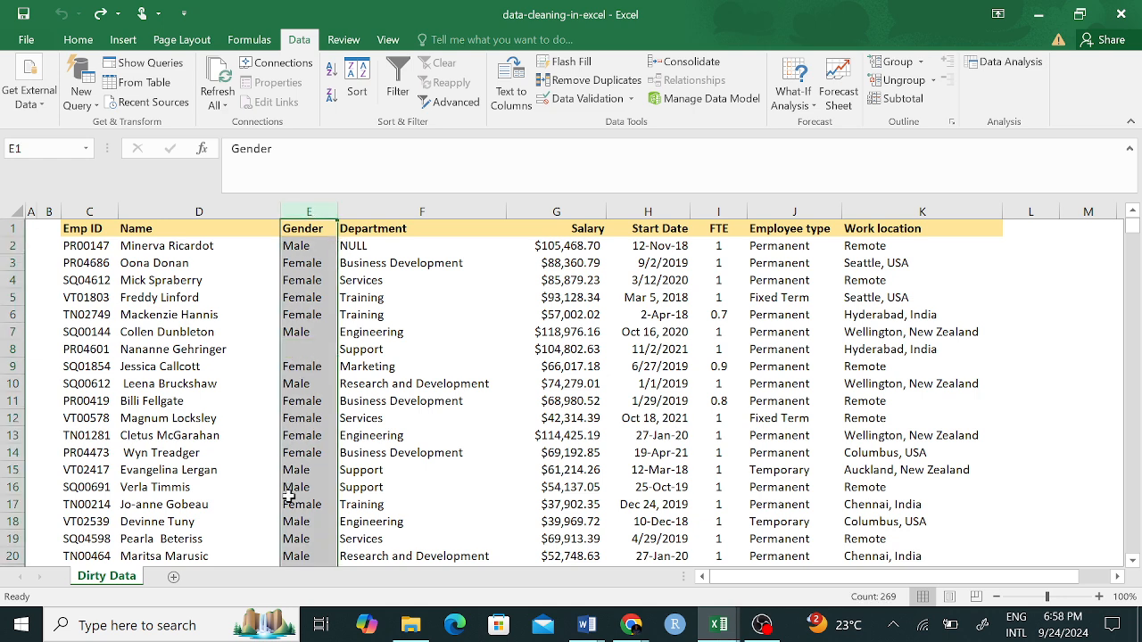
click(79, 40)
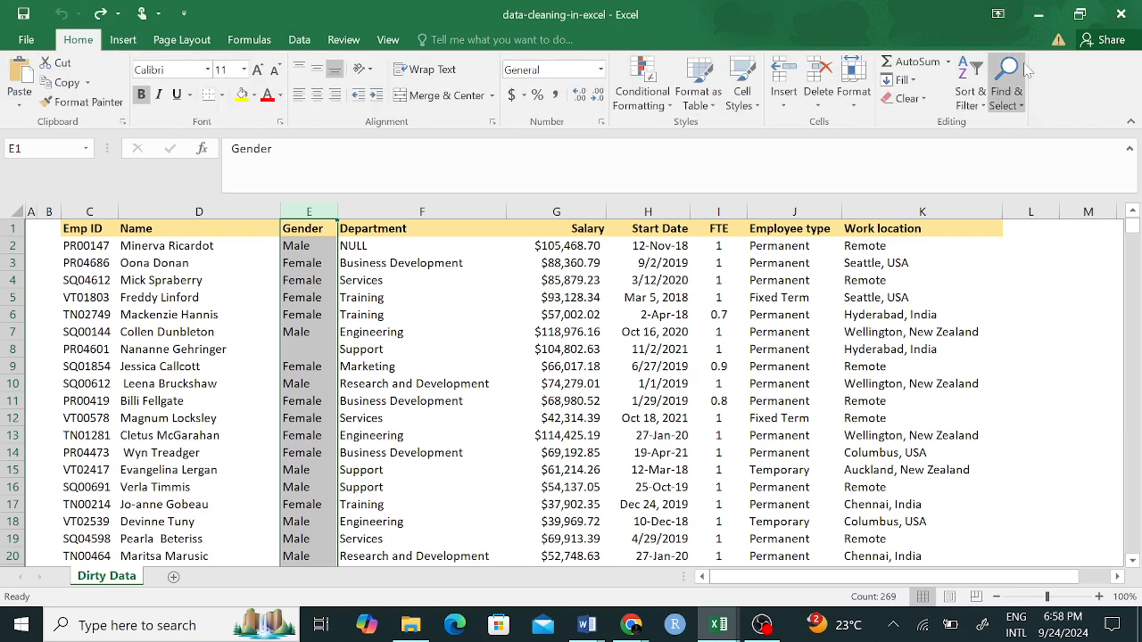
click(304, 350)
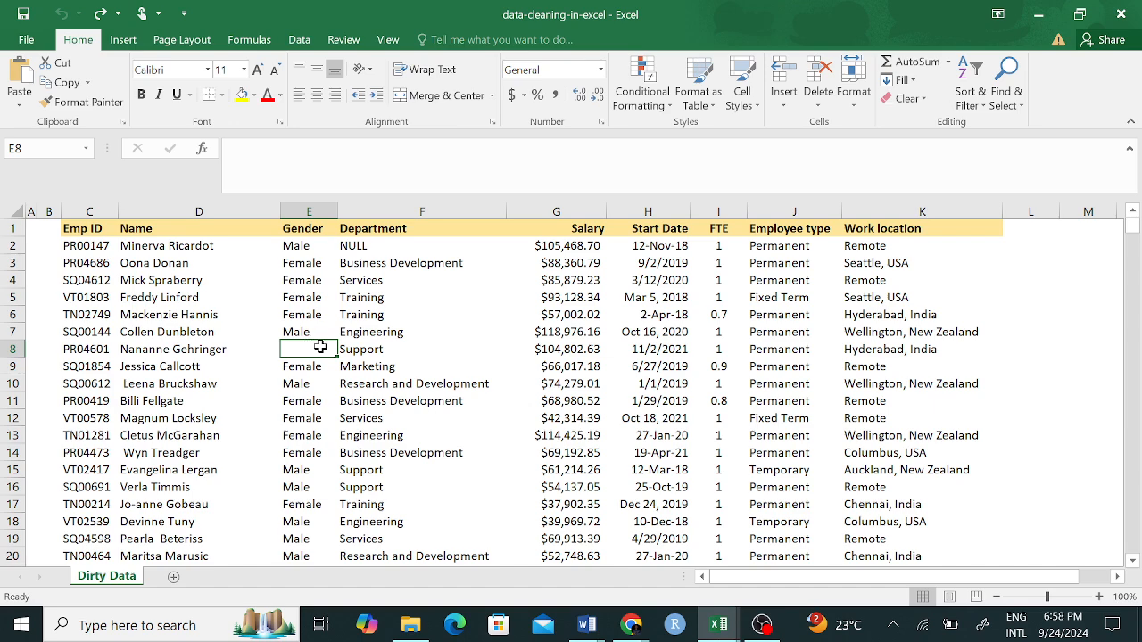
click(304, 212)
scroll(299, 322, down, 5)
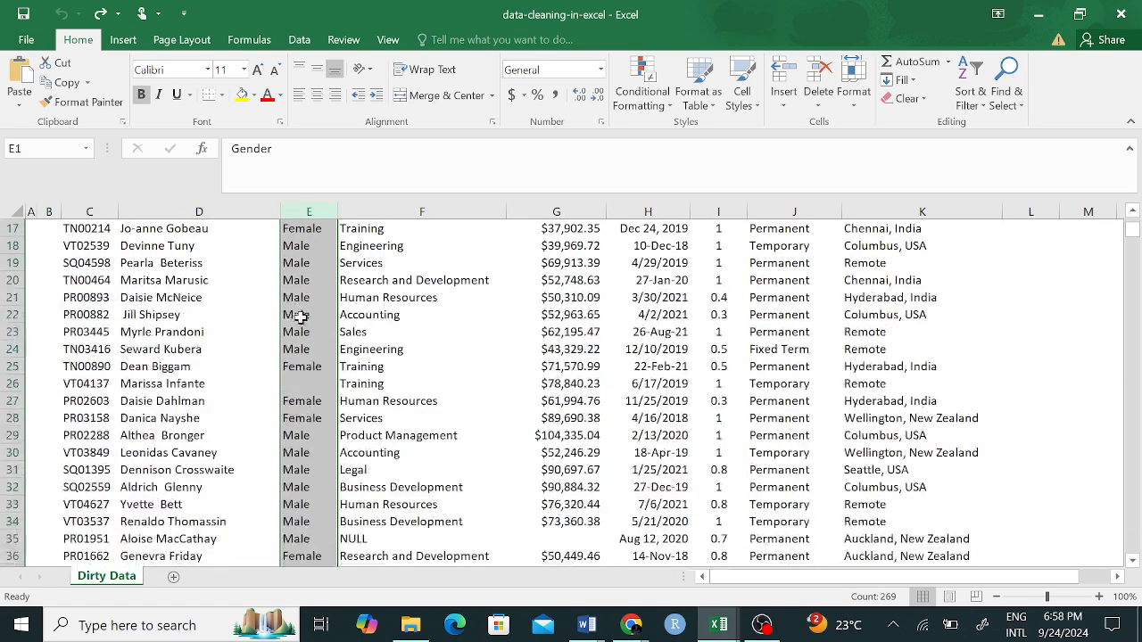
Step: Check down the Gender column for blank cells through about row 124 of the employee records
click(301, 390)
scroll(321, 354, down, 5)
scroll(320, 356, down, 4)
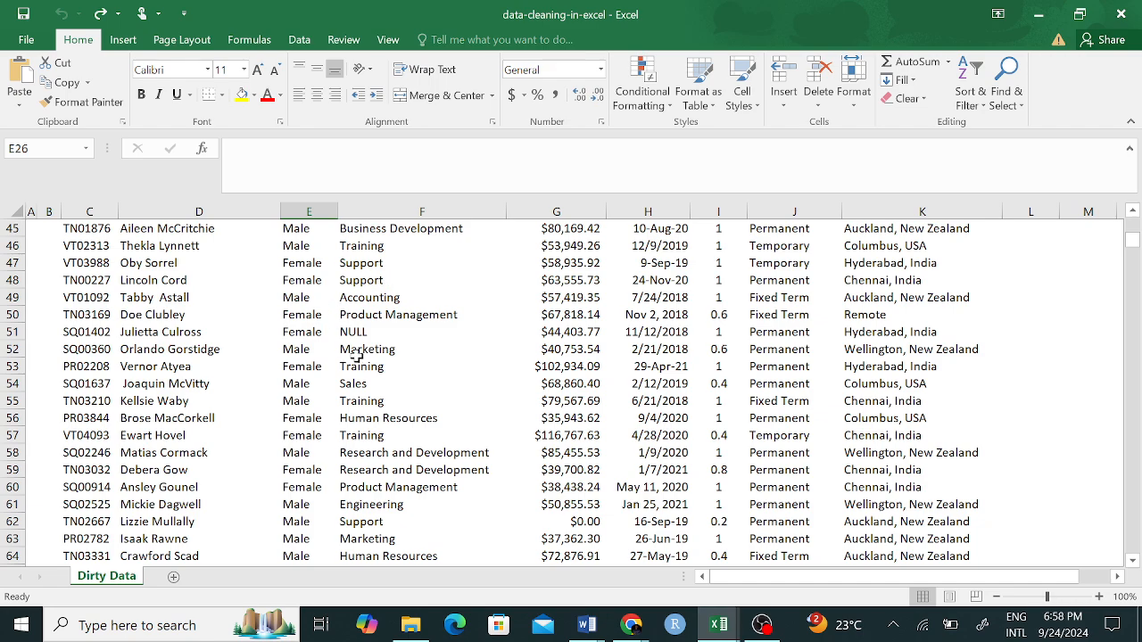
scroll(353, 356, up, 7)
scroll(387, 335, down, 4)
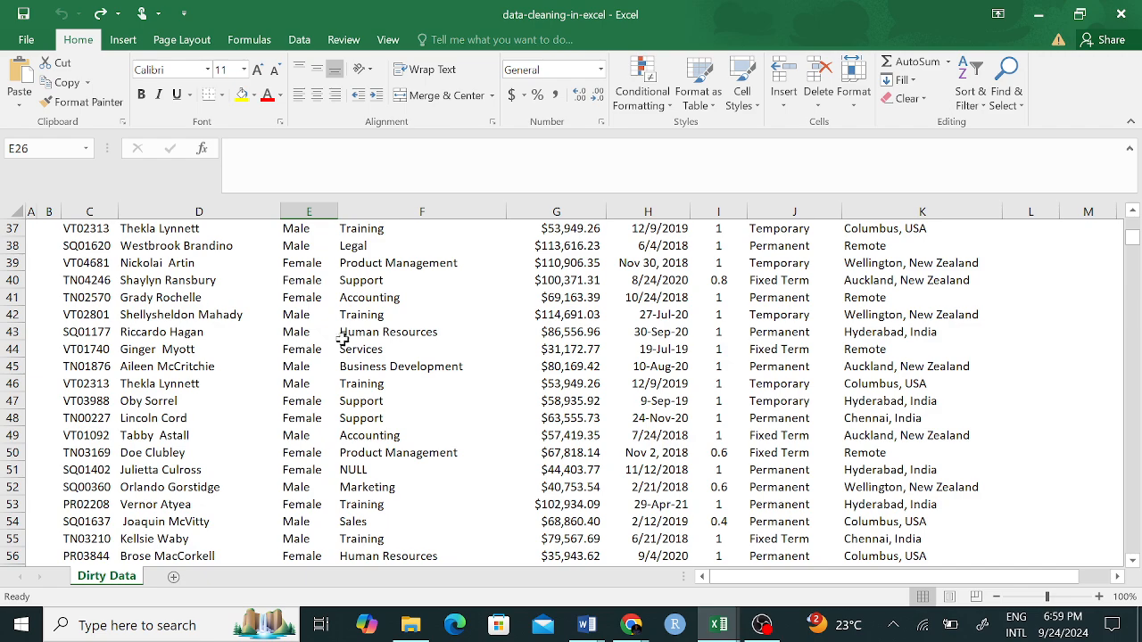
scroll(301, 331, down, 11)
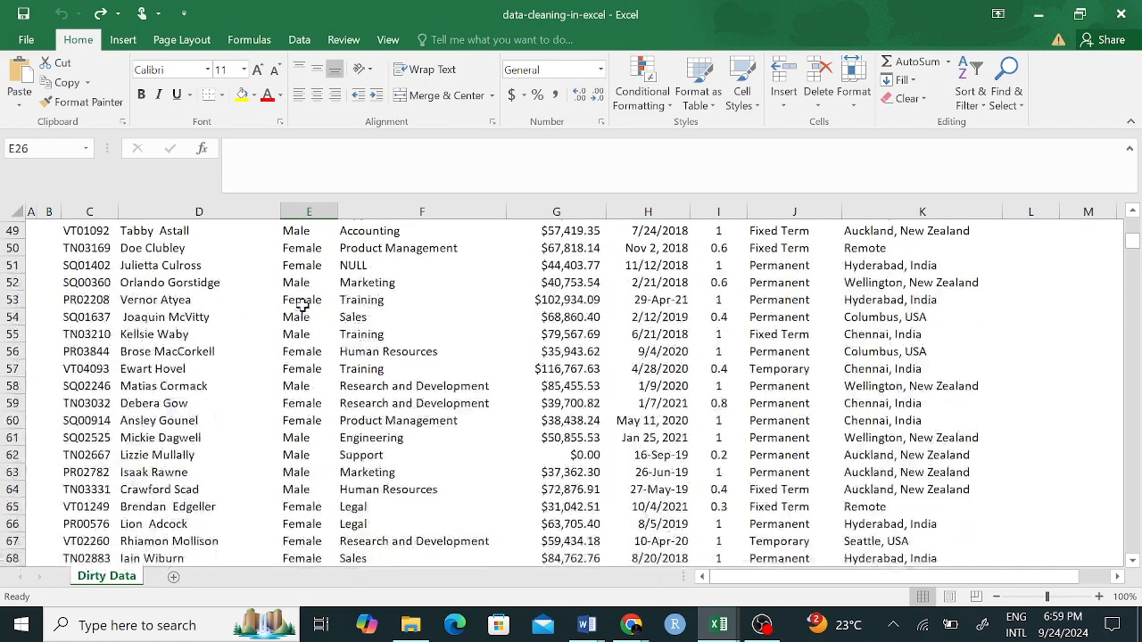
click(299, 240)
click(299, 348)
click(301, 505)
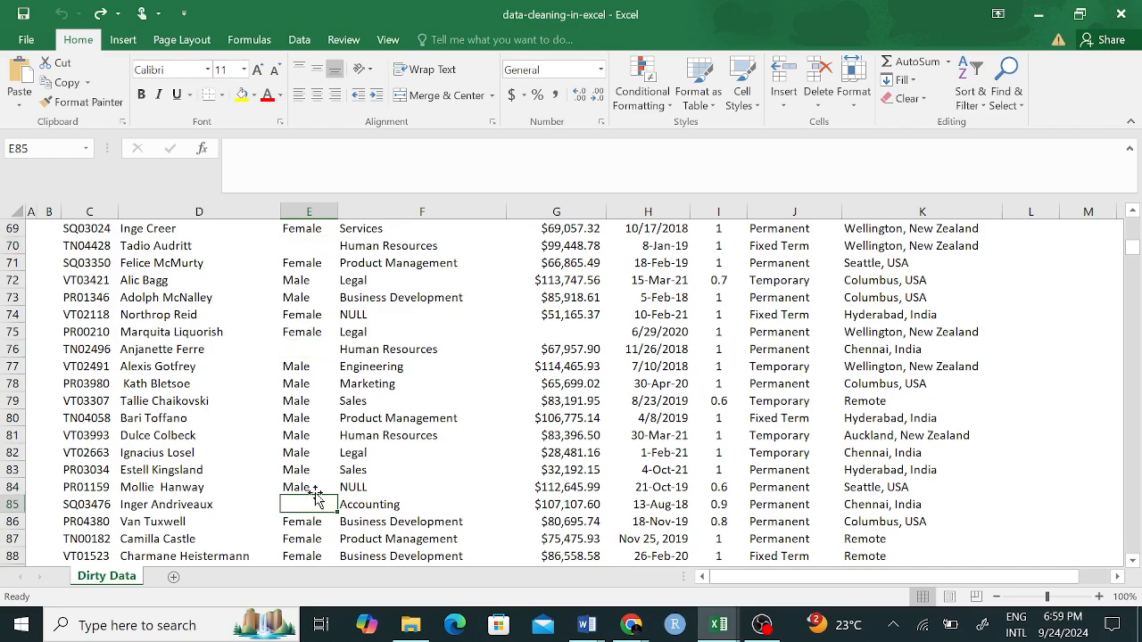
scroll(308, 499, down, 5)
scroll(326, 439, down, 1)
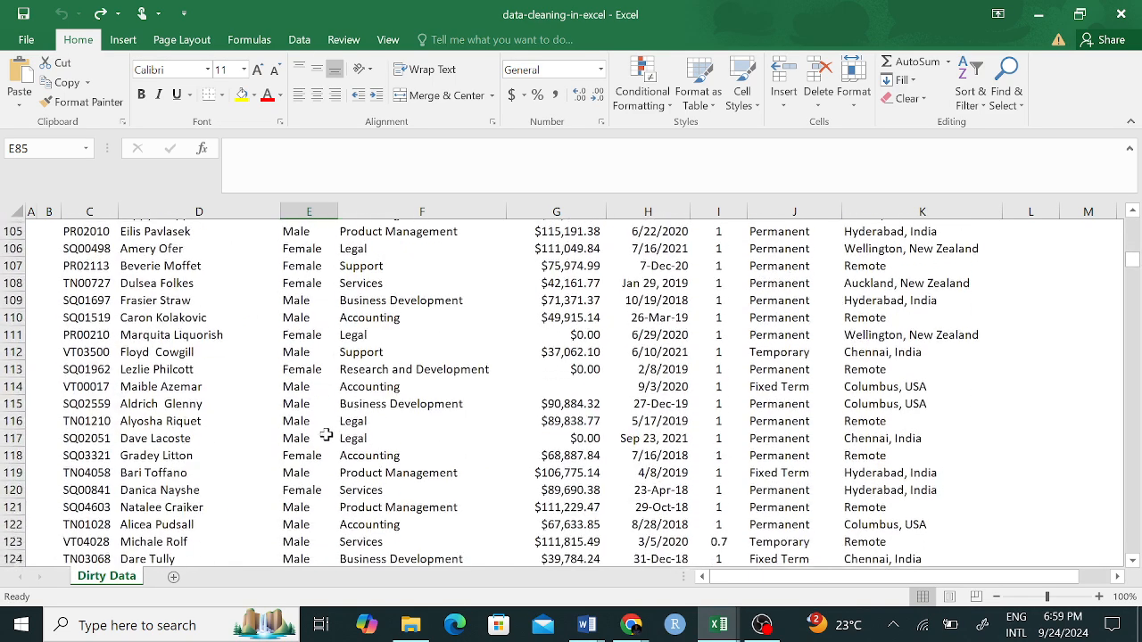
scroll(326, 439, up, 11)
drag(1134, 257, 1131, 227)
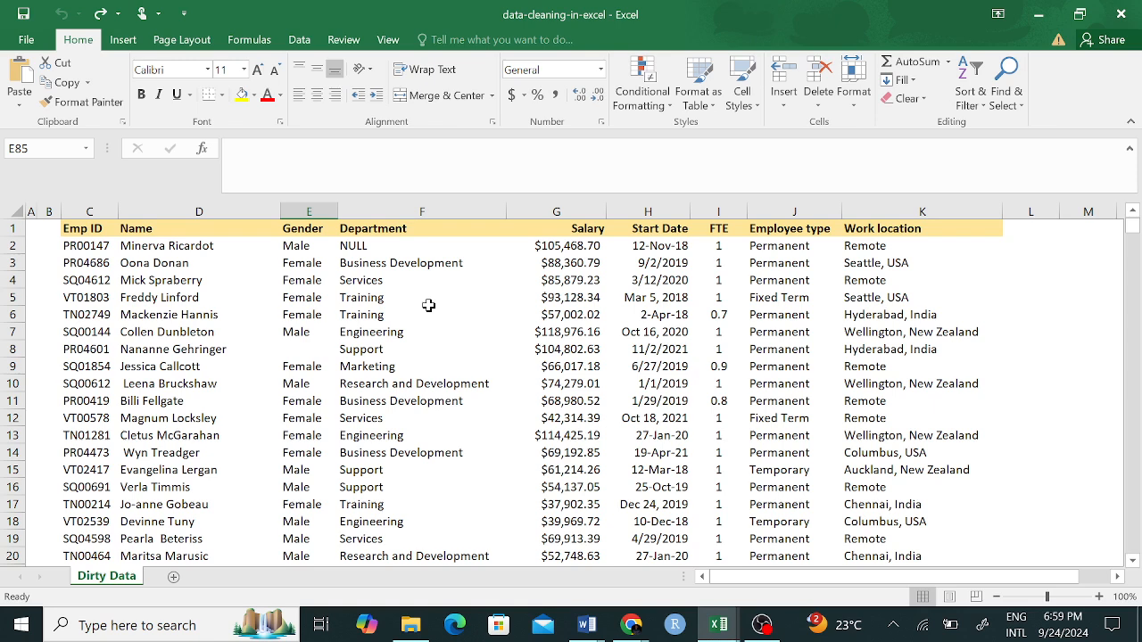
Step: Examine the FTE values of the first few employees and the entries in the Name column
click(719, 211)
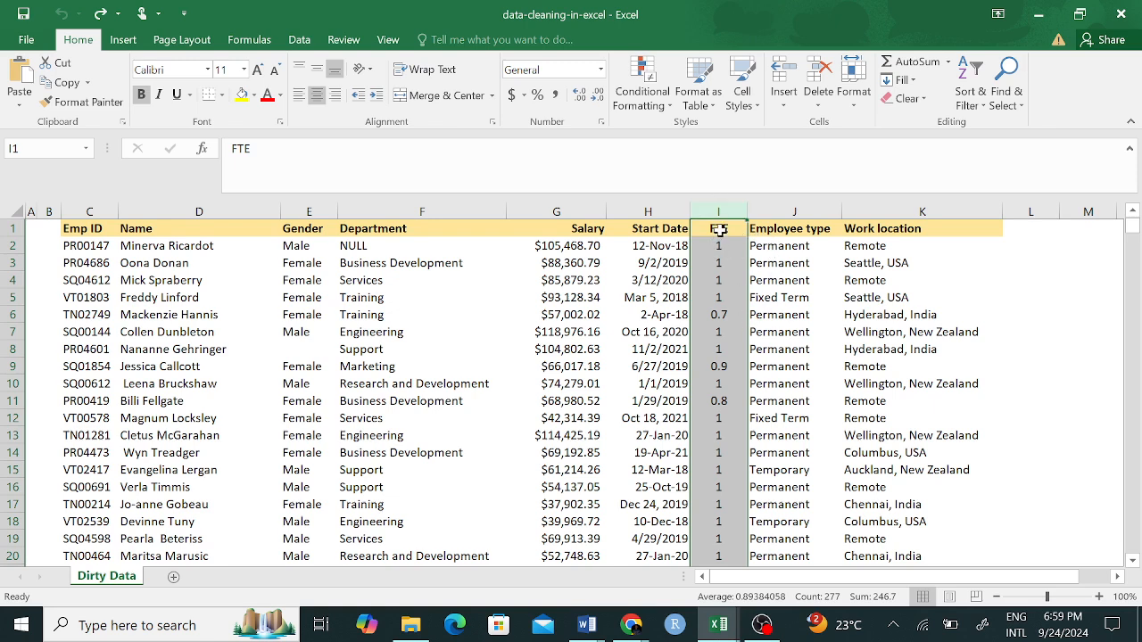
key(Down)
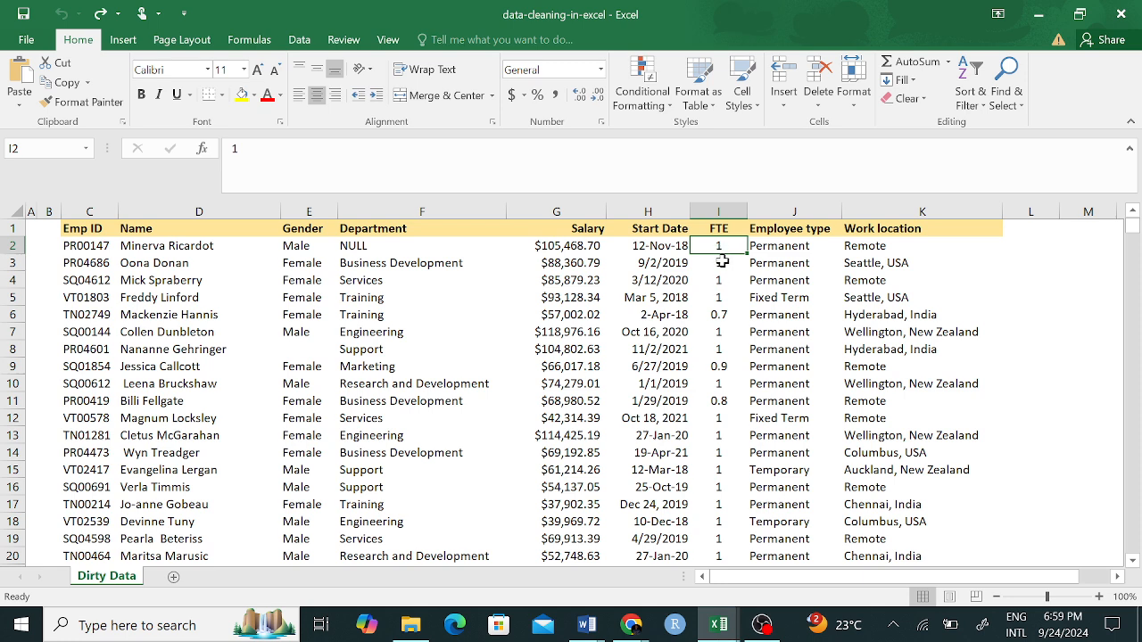
click(722, 261)
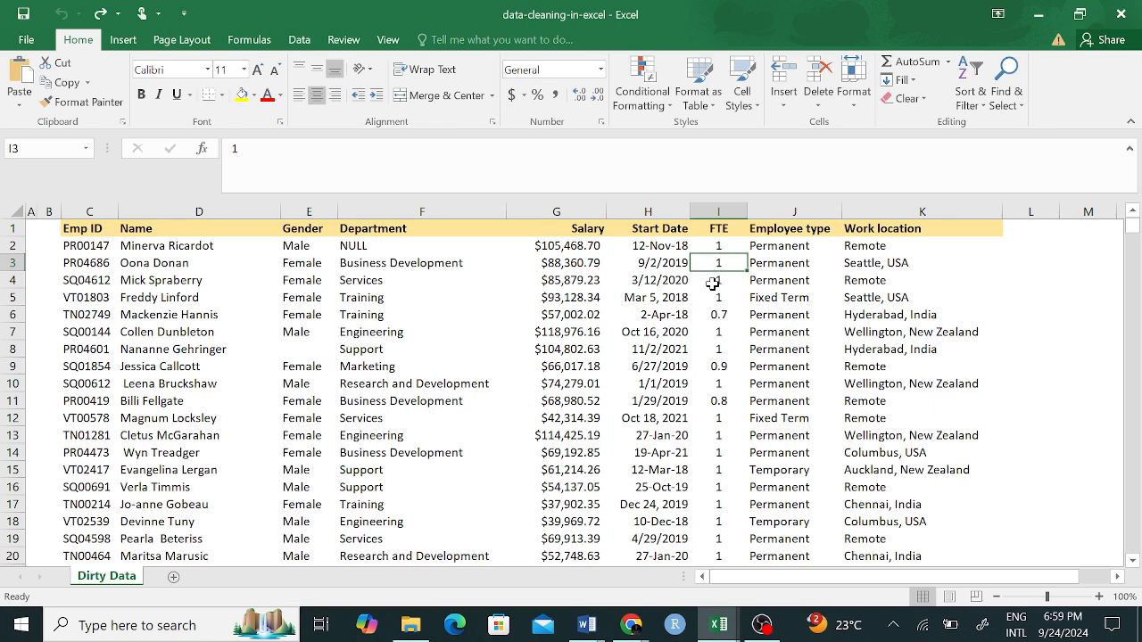
click(724, 320)
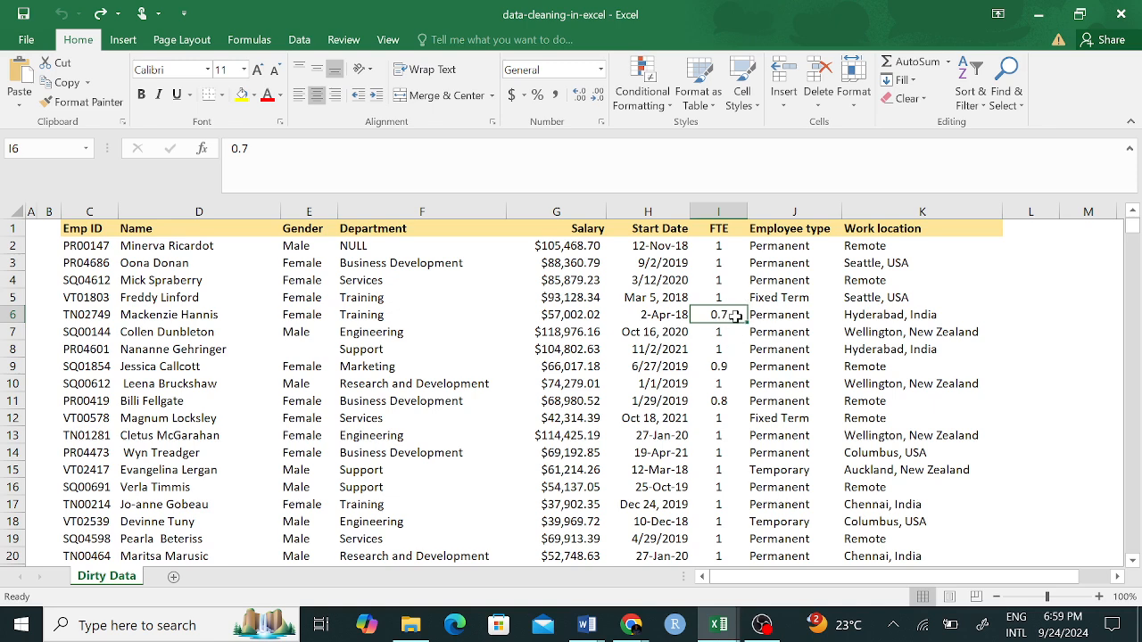
click(198, 211)
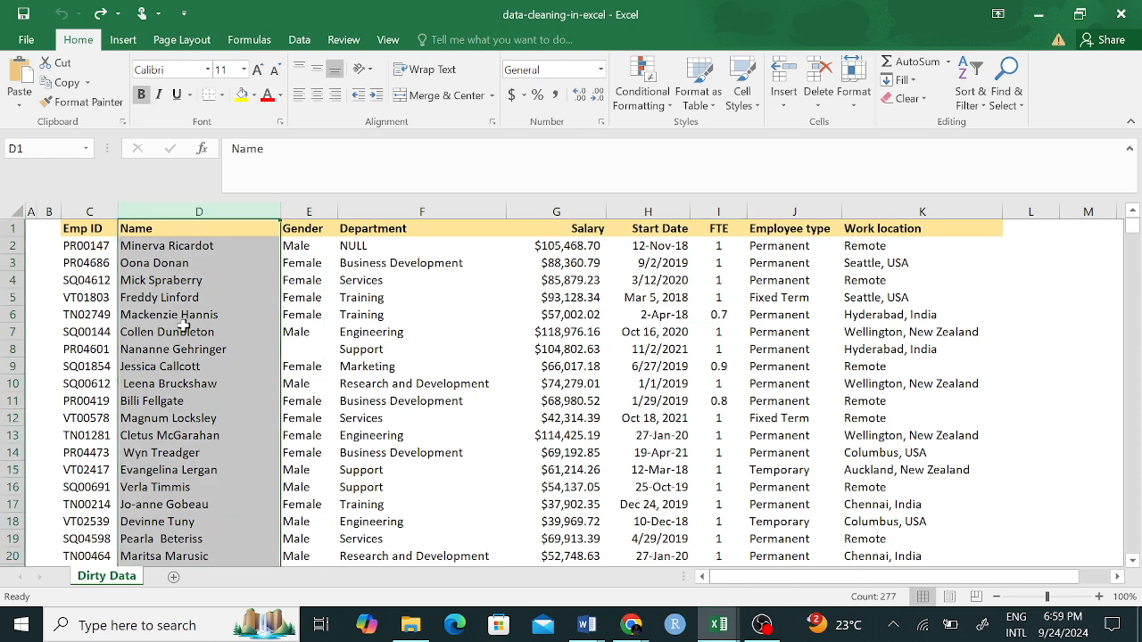
click(327, 360)
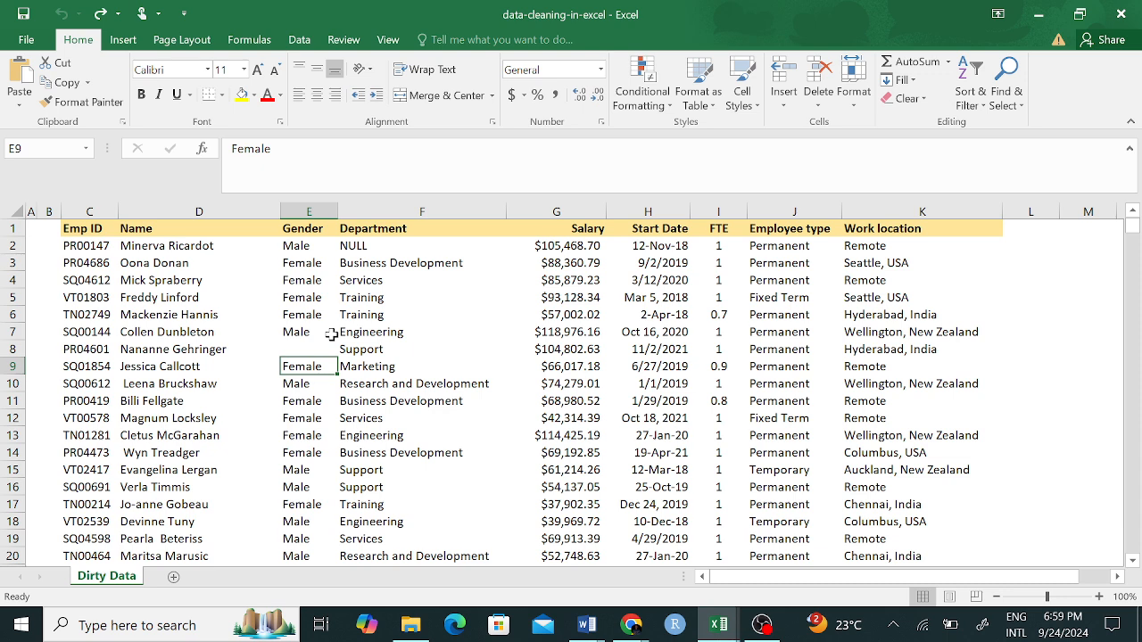
Step: Turn on filtering for the header row from Emp ID through Work location
click(299, 42)
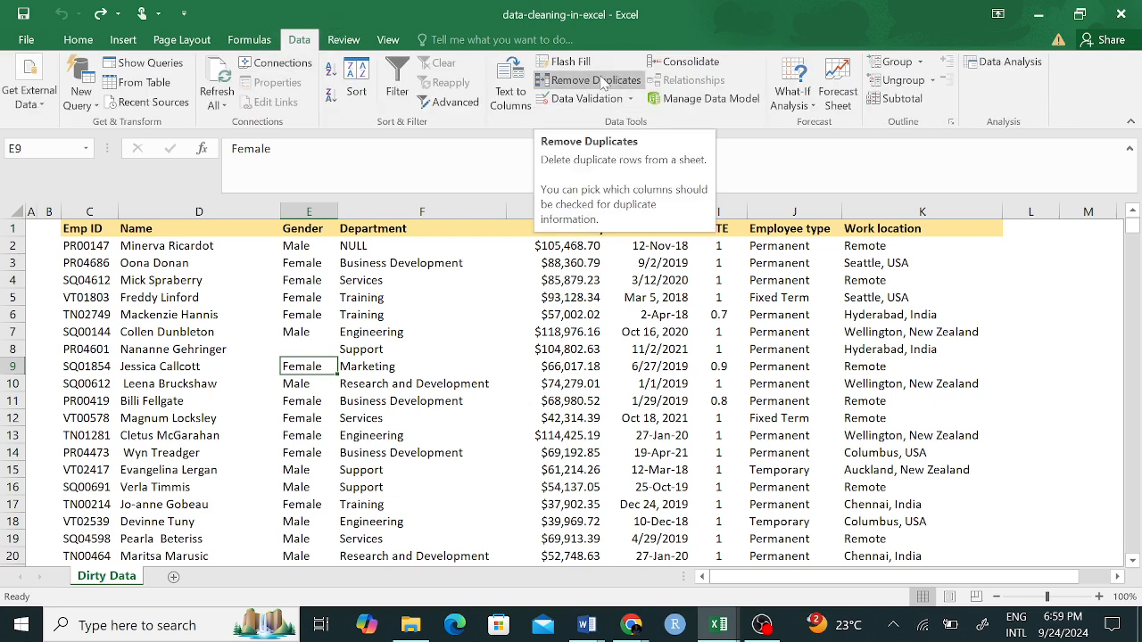
click(500, 382)
drag(102, 227, 883, 223)
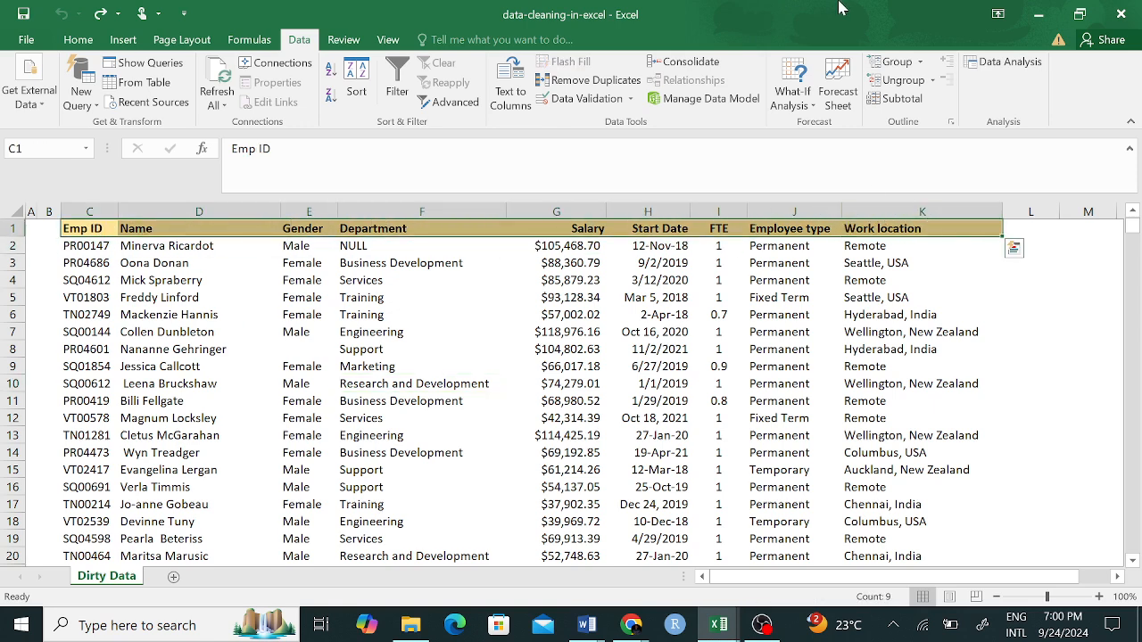
click(396, 93)
click(425, 300)
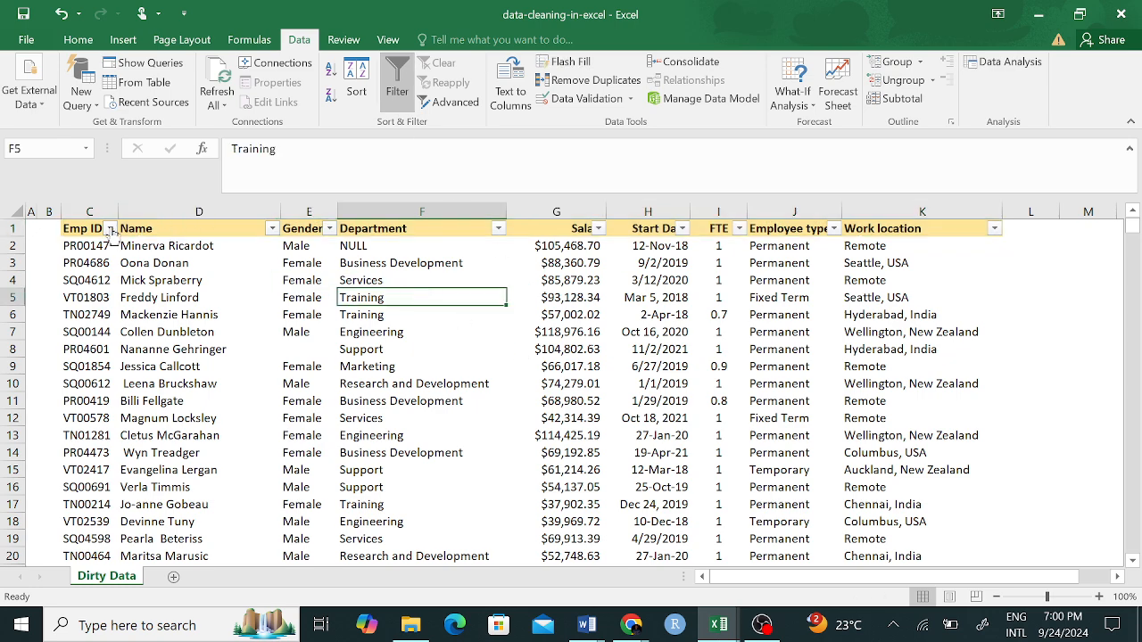
Step: Sort the records by Emp ID from Z to A, expanding the selection to include the neighbouring columns
click(98, 228)
key(ctrl+shift+Down)
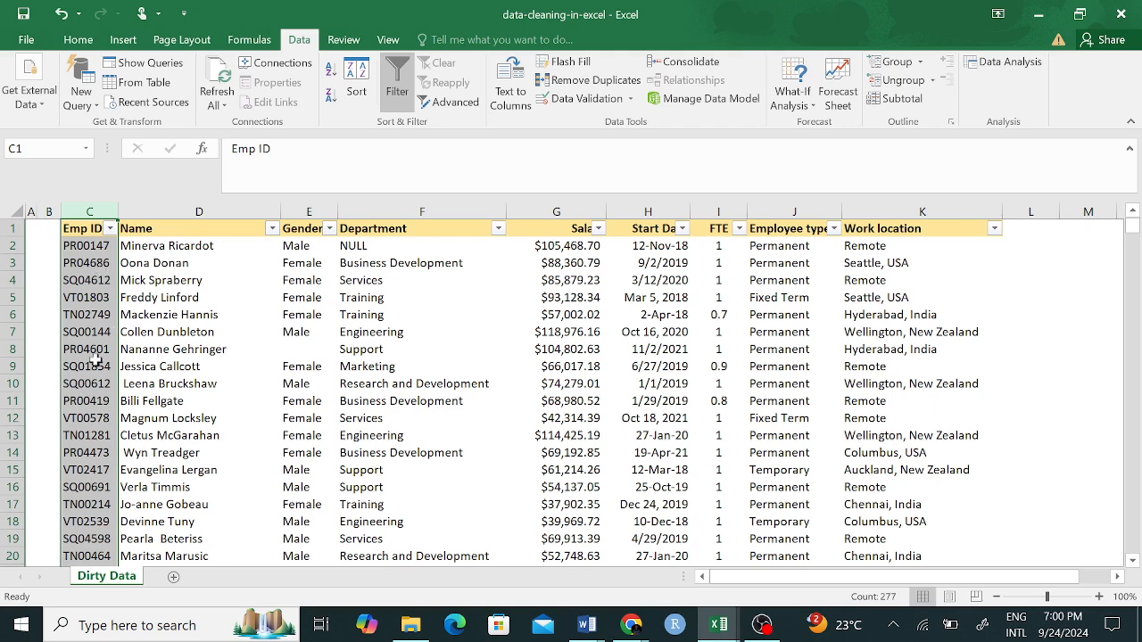
click(109, 228)
click(110, 229)
click(78, 40)
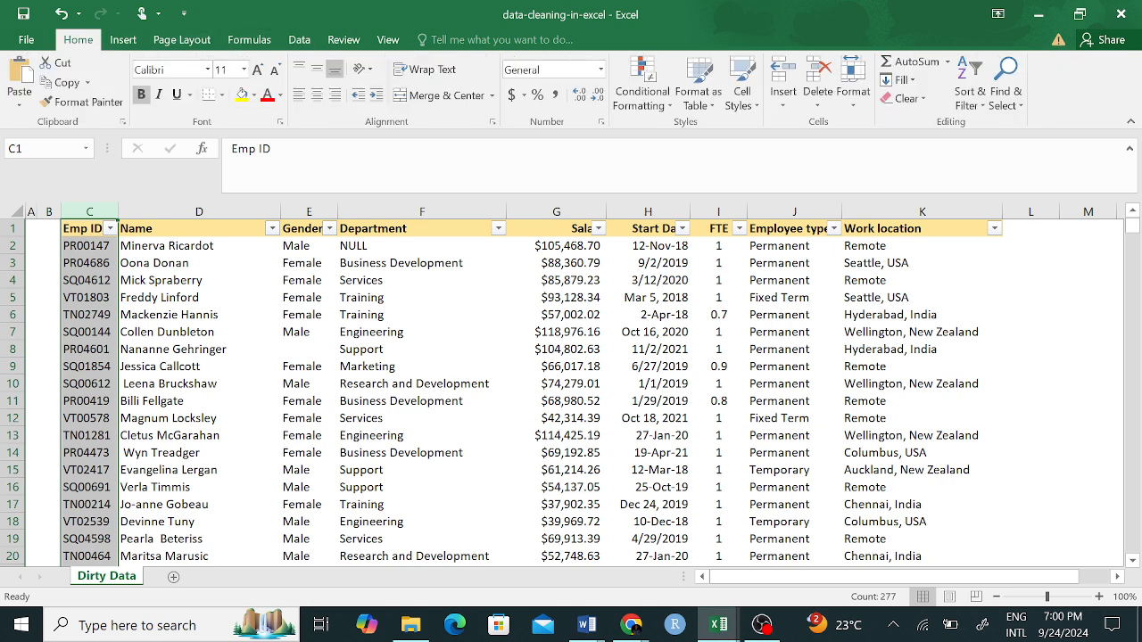
click(972, 98)
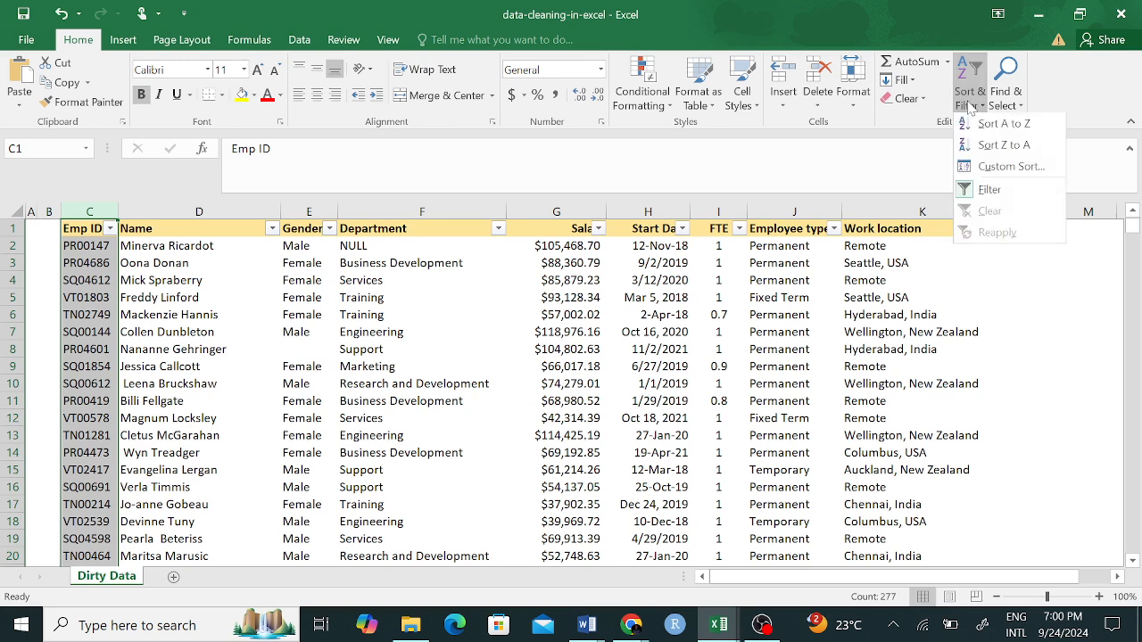
click(1011, 148)
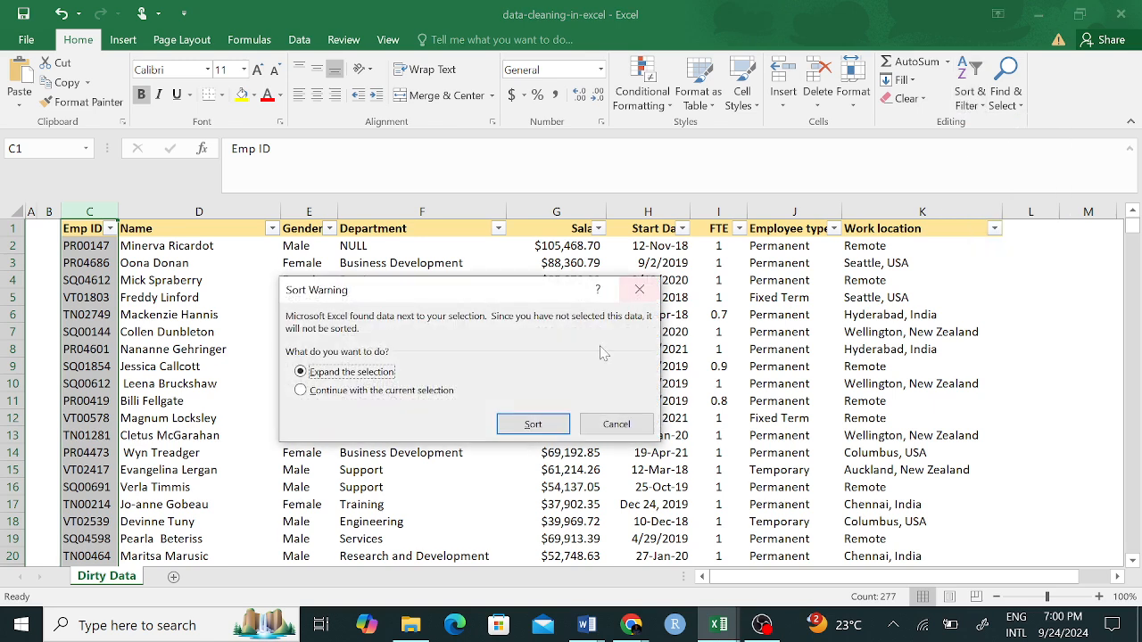
click(539, 423)
click(404, 385)
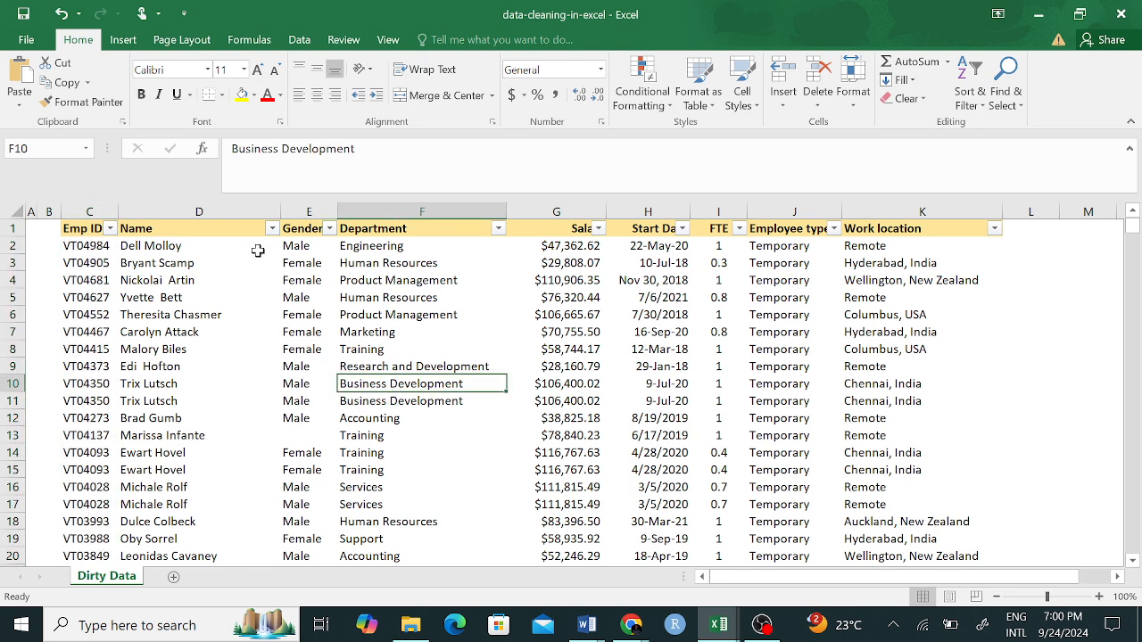
Step: Examine the sorted Emp IDs for duplicate records, comparing rows 46 and 47 and then rows 53 and 54
drag(96, 248, 76, 557)
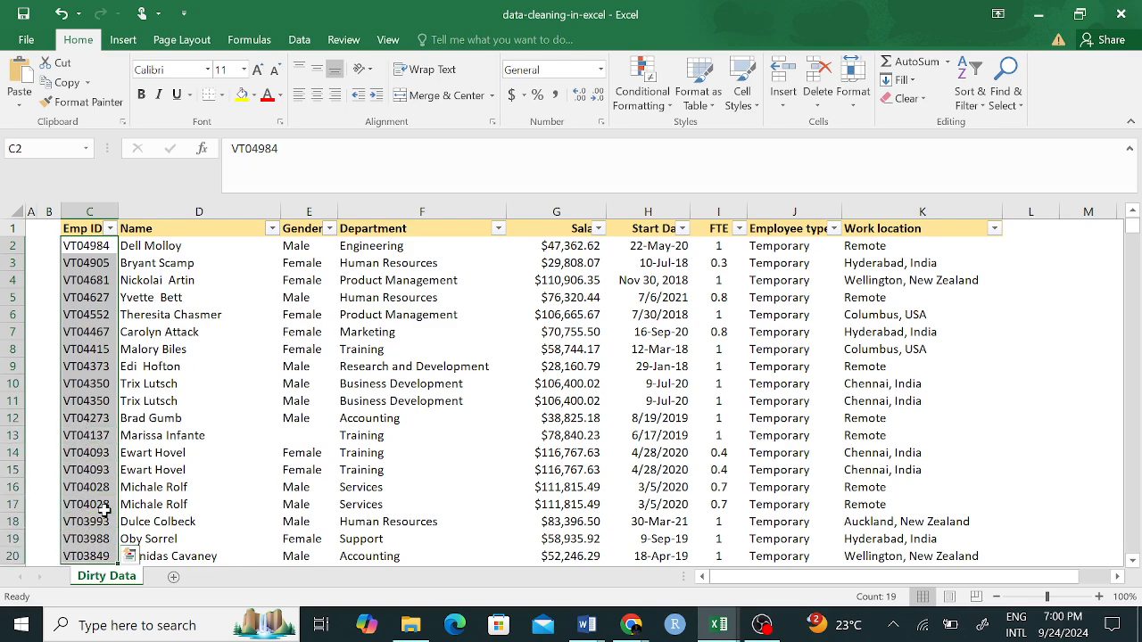
scroll(111, 435, down, 2)
scroll(115, 427, down, 11)
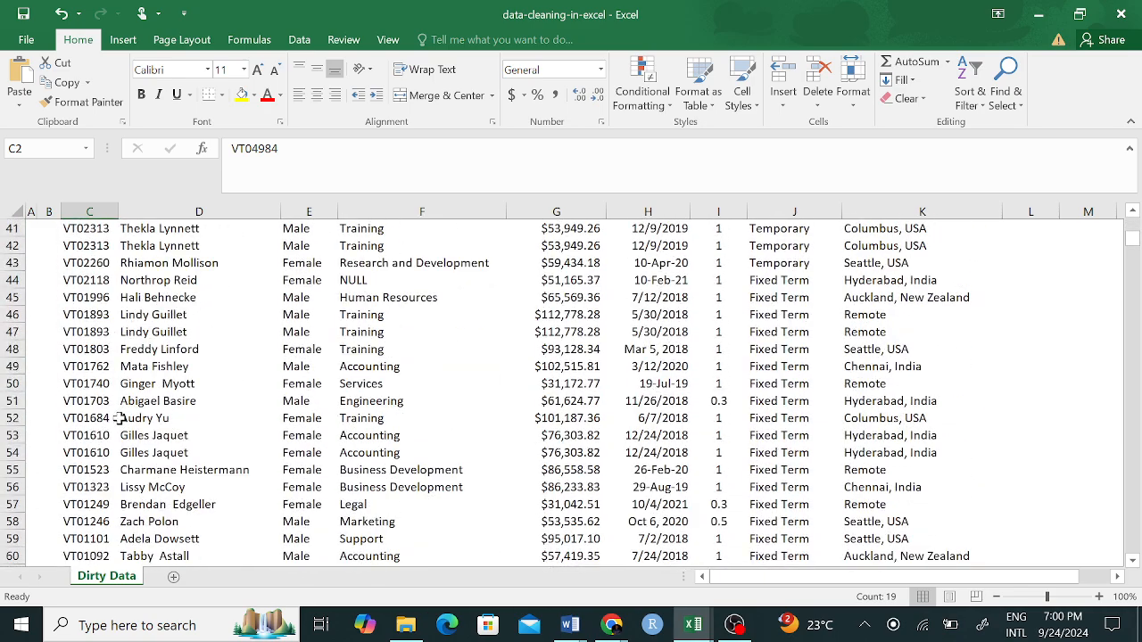
drag(96, 314, 882, 334)
click(205, 418)
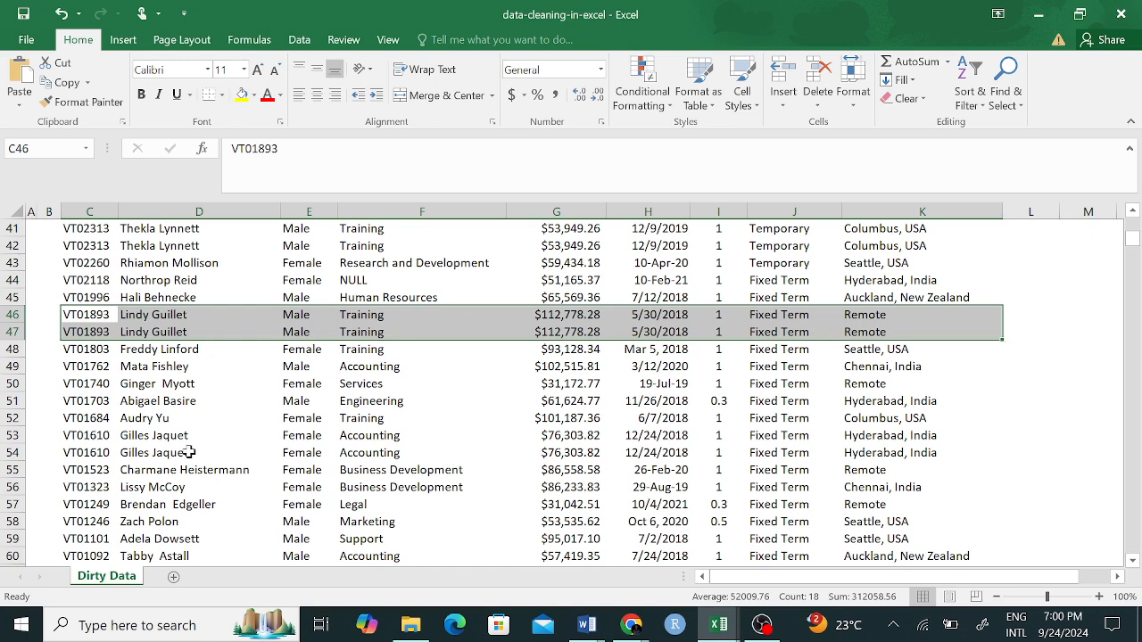
drag(80, 435, 662, 451)
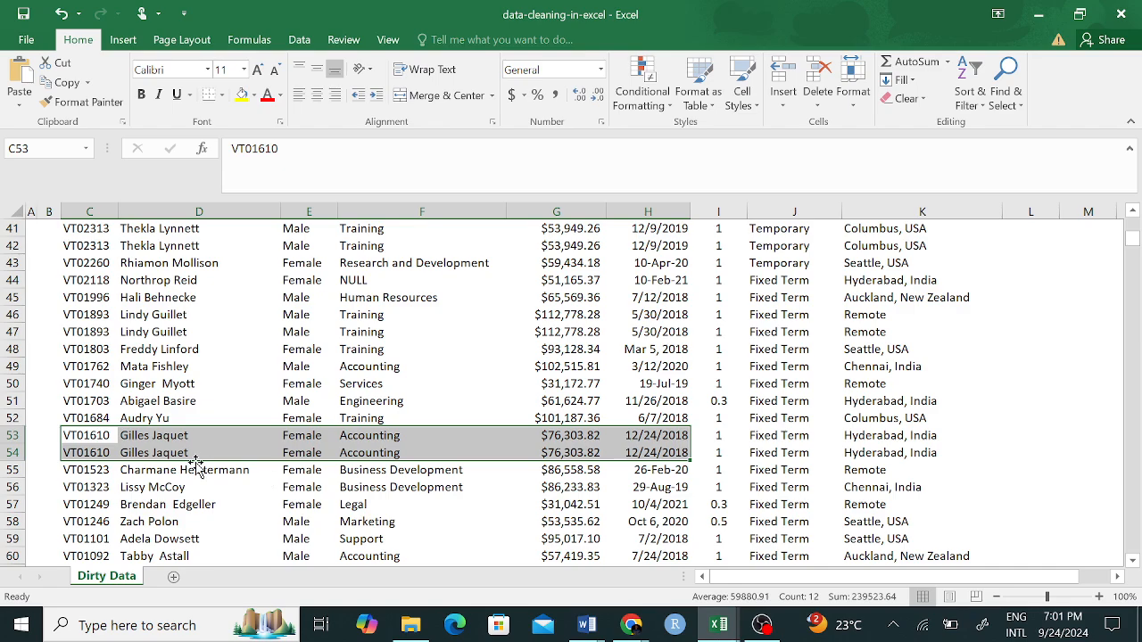
click(92, 435)
click(93, 451)
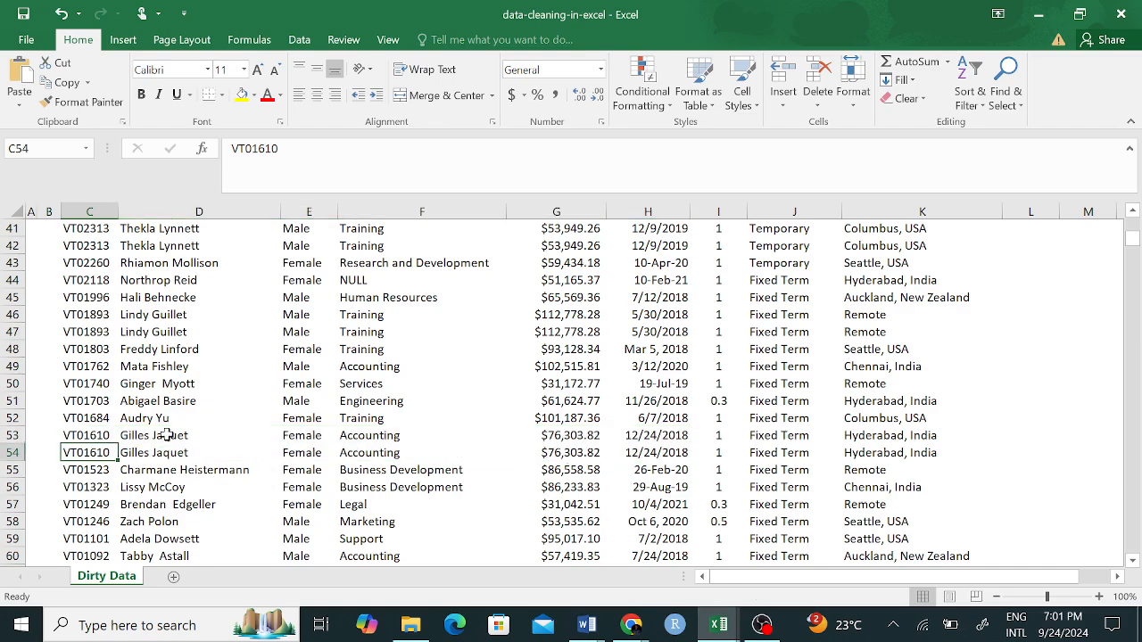
click(168, 435)
click(166, 455)
scroll(165, 455, down, 3)
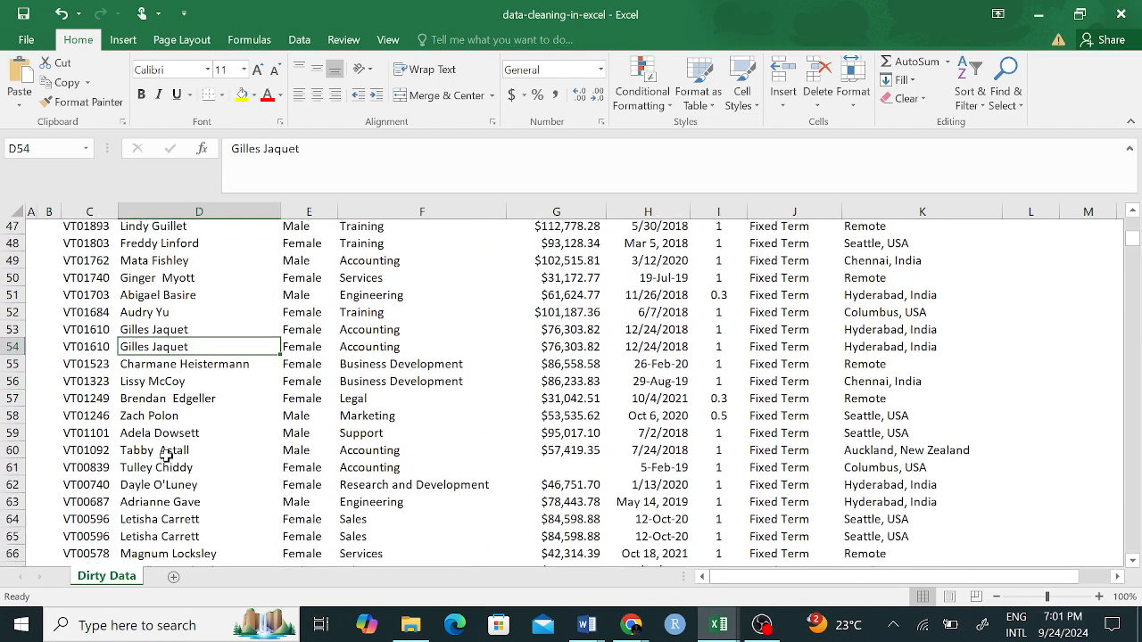
Step: Compare adjacent records with matching Emp IDs in rows 64–65, 76–77, 84–86 and 96–97, keeping the cell contents in place
drag(81, 470, 167, 488)
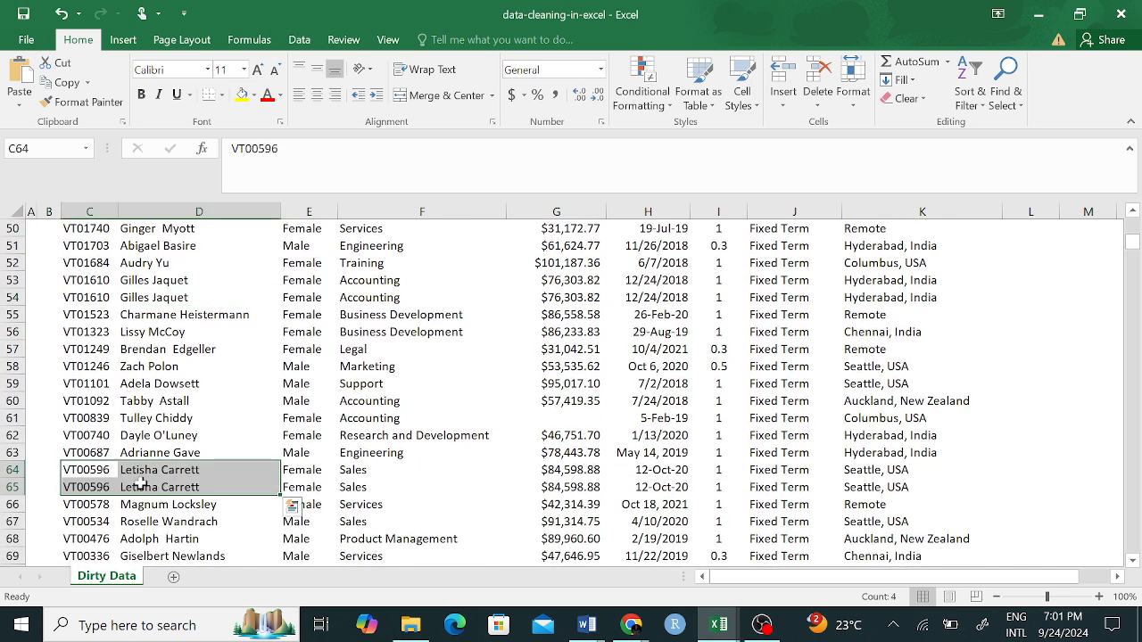
scroll(179, 489, down, 3)
scroll(184, 482, down, 2)
drag(170, 452, 170, 469)
scroll(191, 481, down, 2)
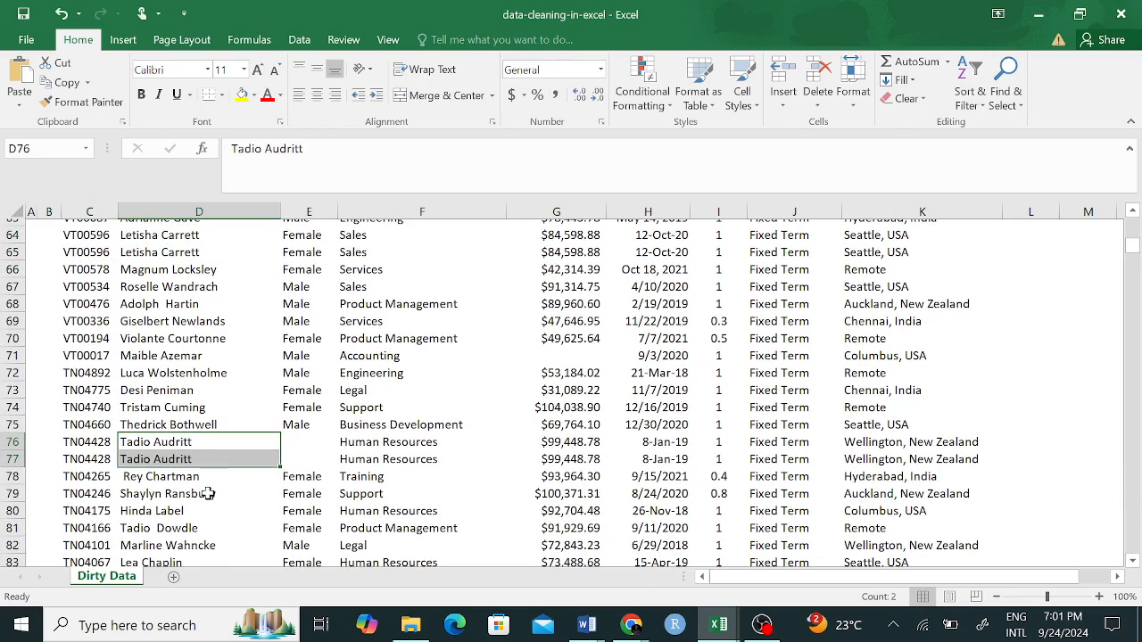
scroll(167, 486, down, 1)
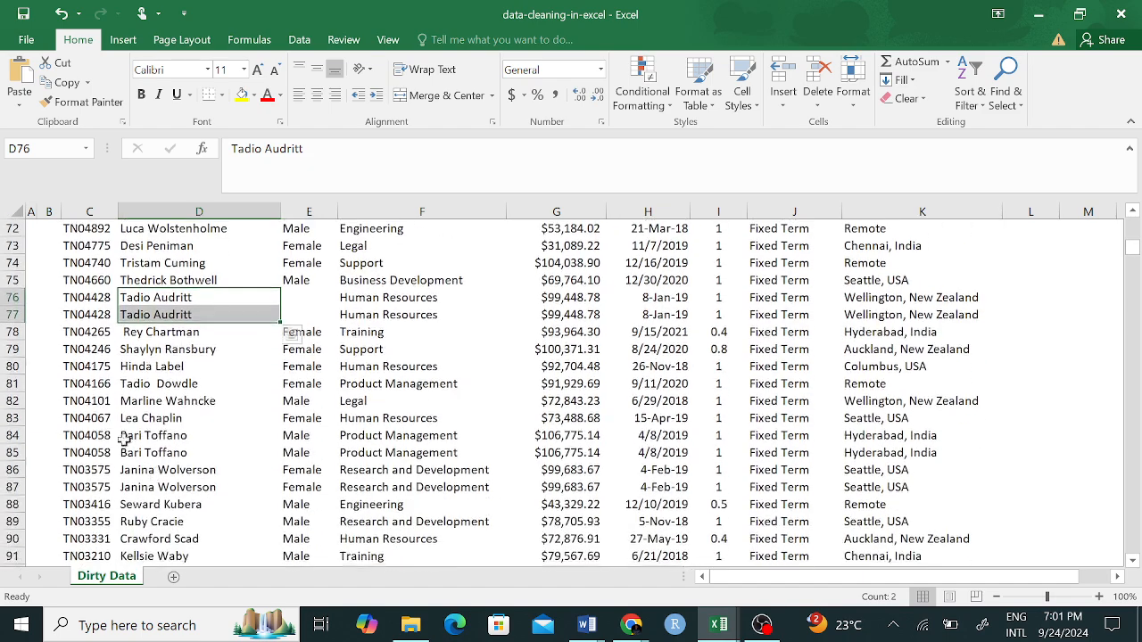
drag(125, 434, 156, 475)
scroll(176, 491, down, 1)
scroll(169, 463, down, 4)
click(154, 446)
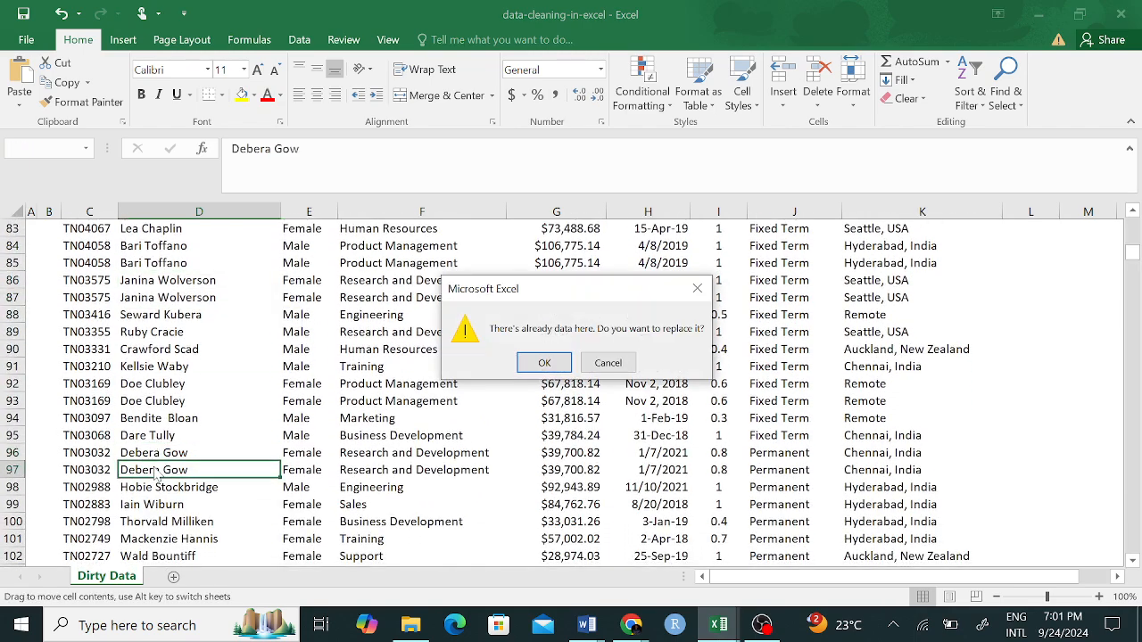
click(631, 363)
Step: Check the records below row 97 for further duplicates, comparing rows 126–127 and the names from row 131
scroll(294, 395, down, 8)
scroll(293, 401, up, 11)
scroll(293, 406, down, 12)
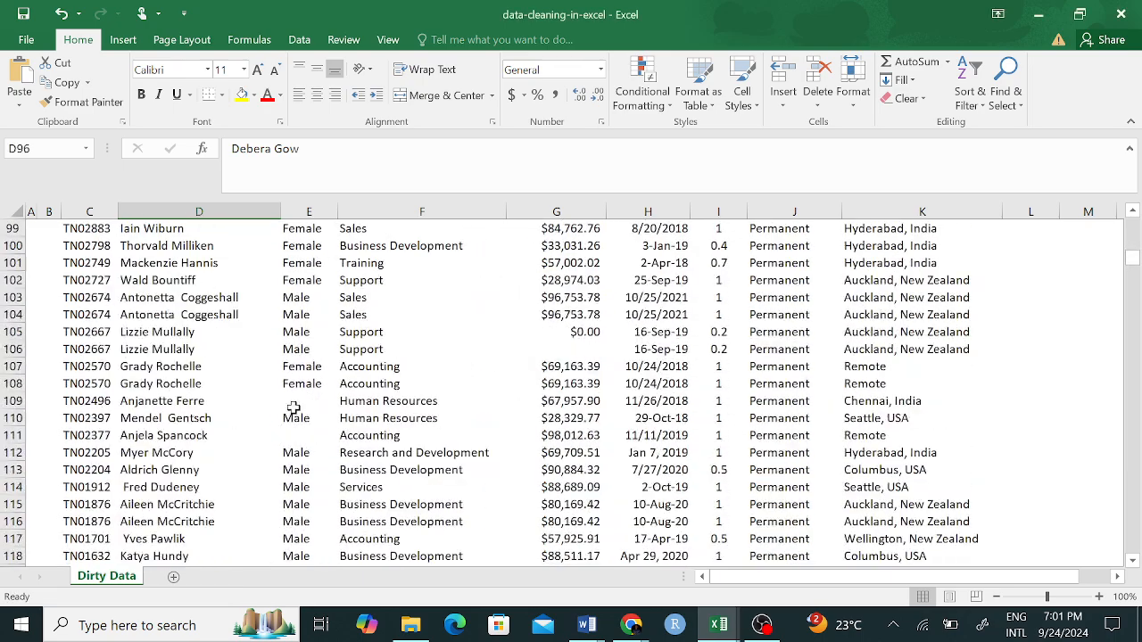
scroll(239, 526, down, 4)
scroll(237, 521, up, 3)
drag(141, 419, 163, 434)
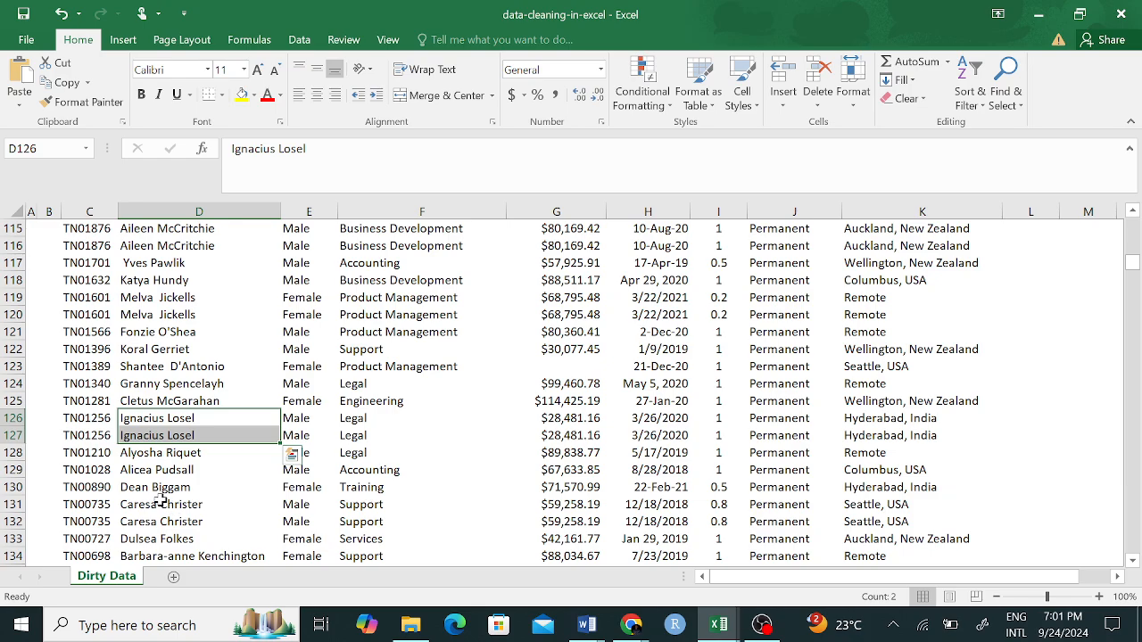
drag(160, 505, 179, 539)
click(452, 383)
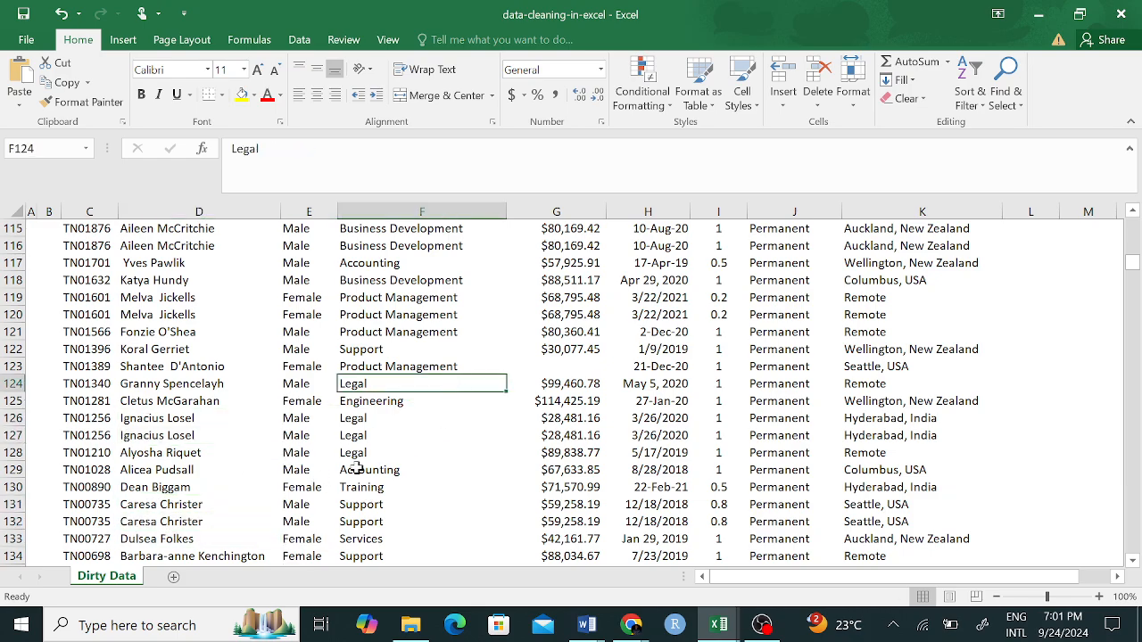
Step: Compare the Employee type, Emp ID, Name, Gender and Department columns to judge which one can identify duplicate records
scroll(346, 433, up, 19)
scroll(297, 439, up, 19)
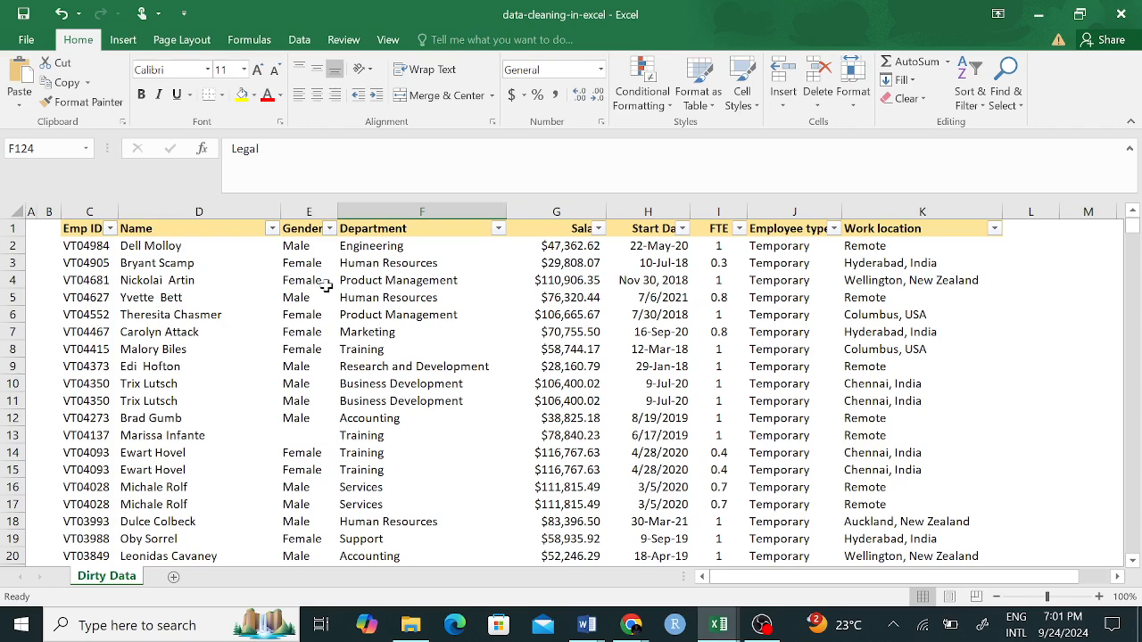
click(787, 212)
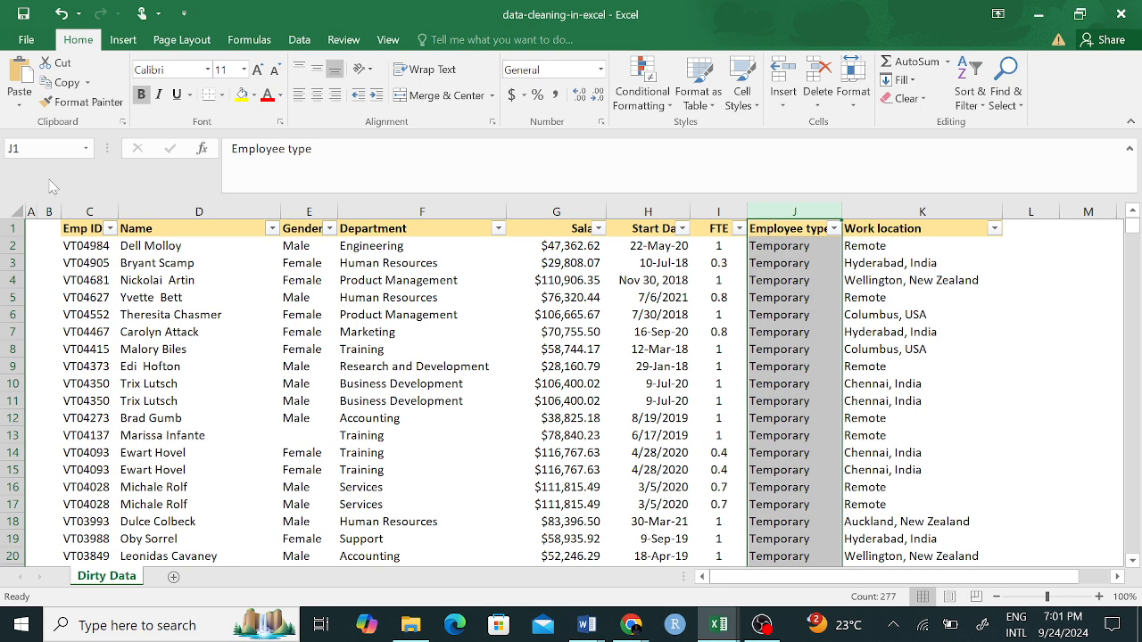
click(79, 210)
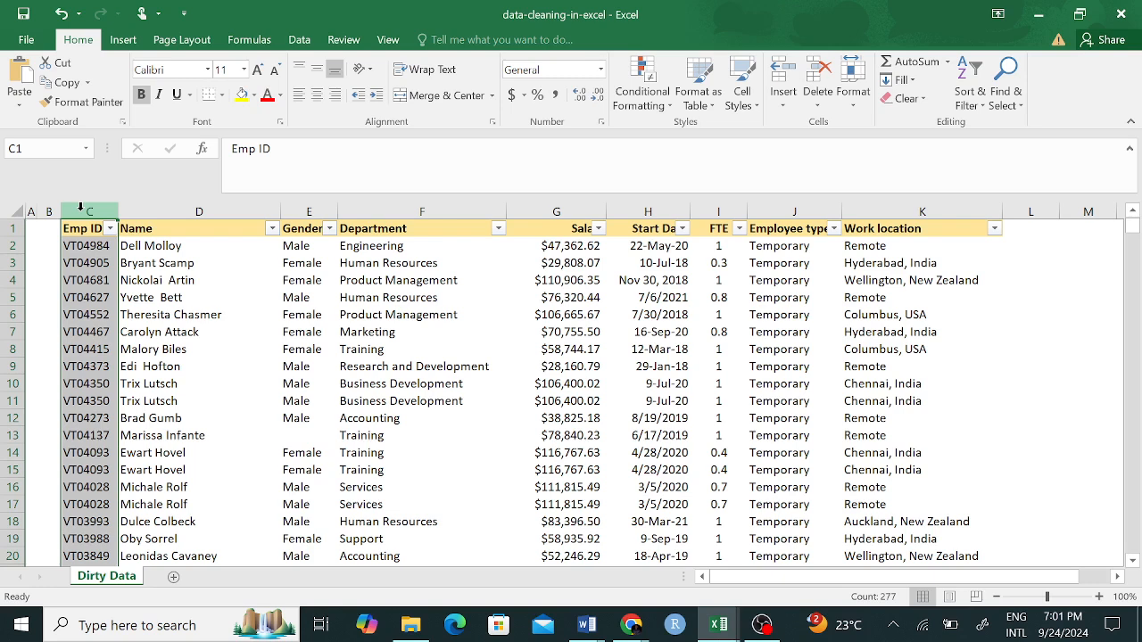
click(176, 209)
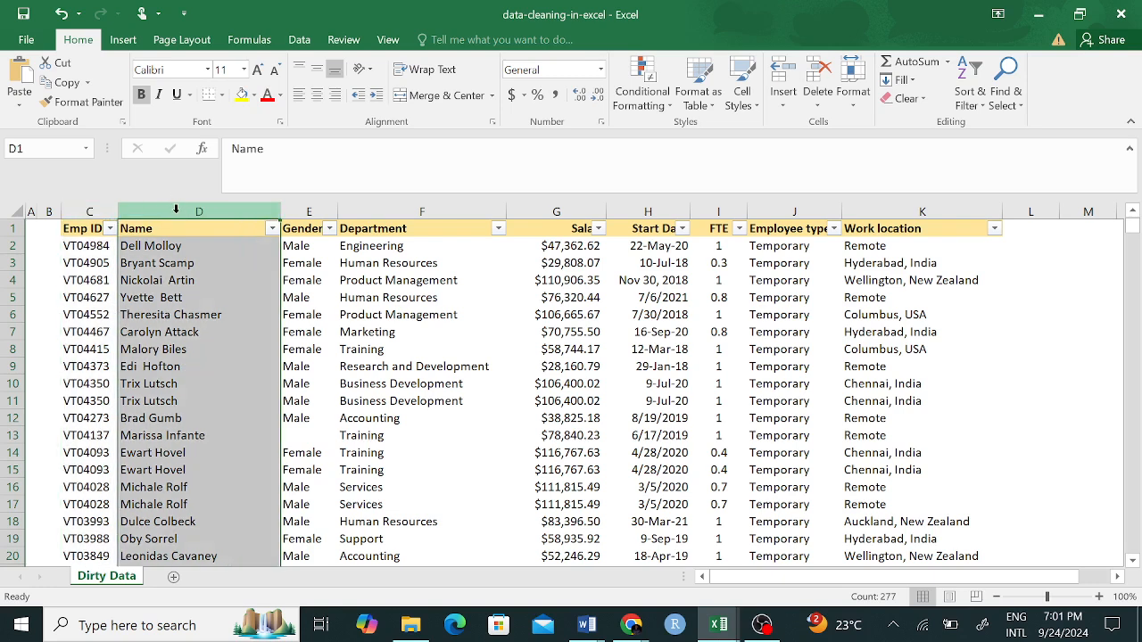
click(87, 216)
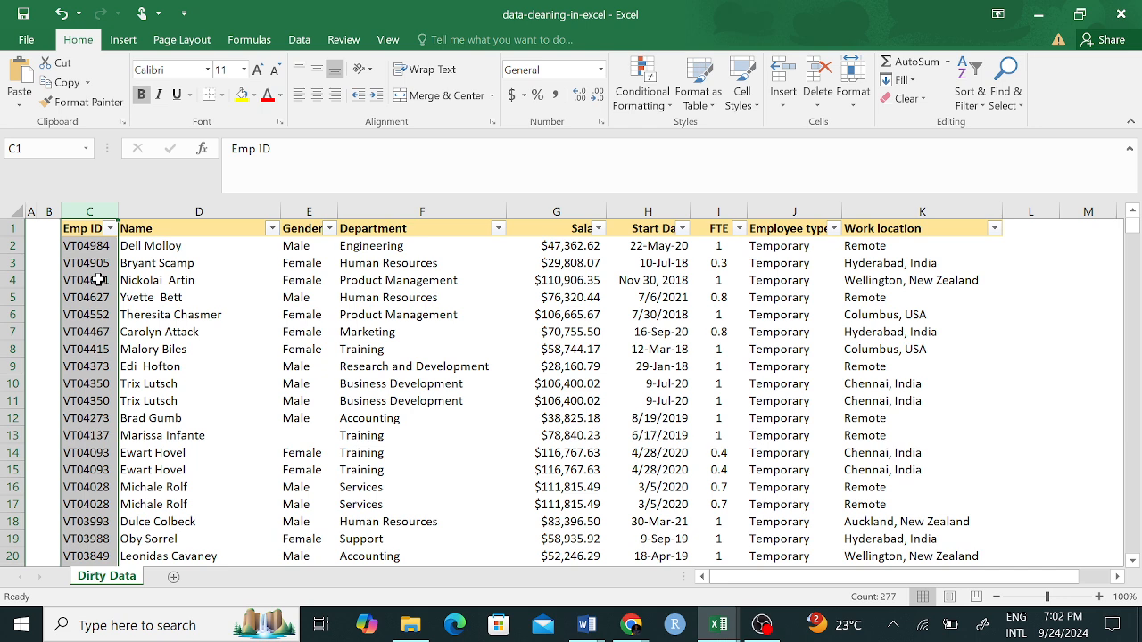
click(305, 212)
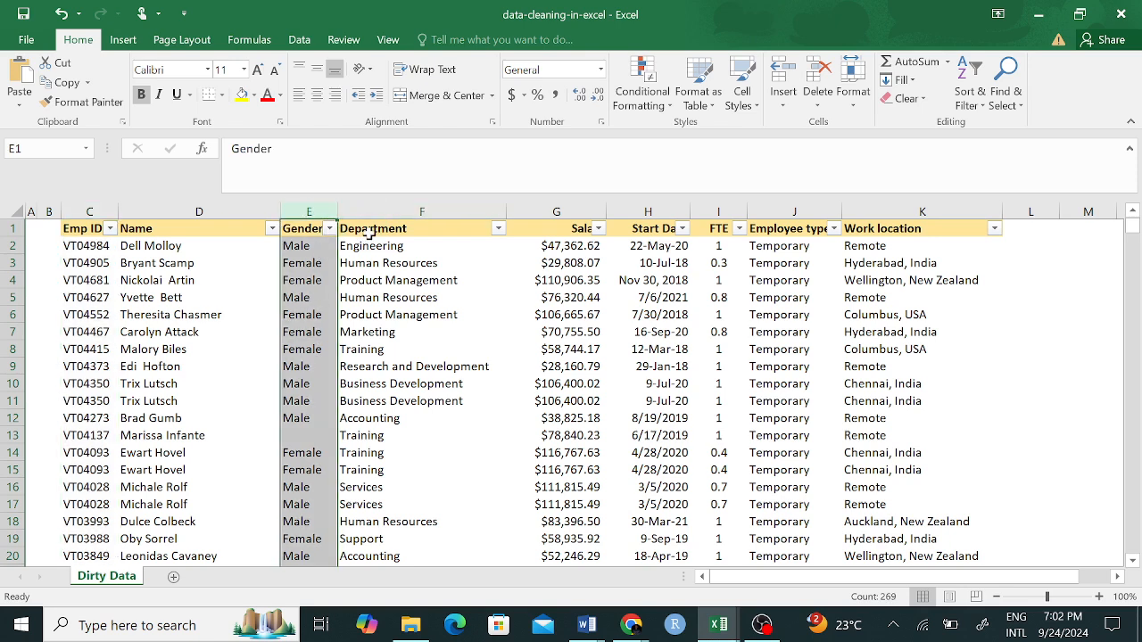
click(386, 212)
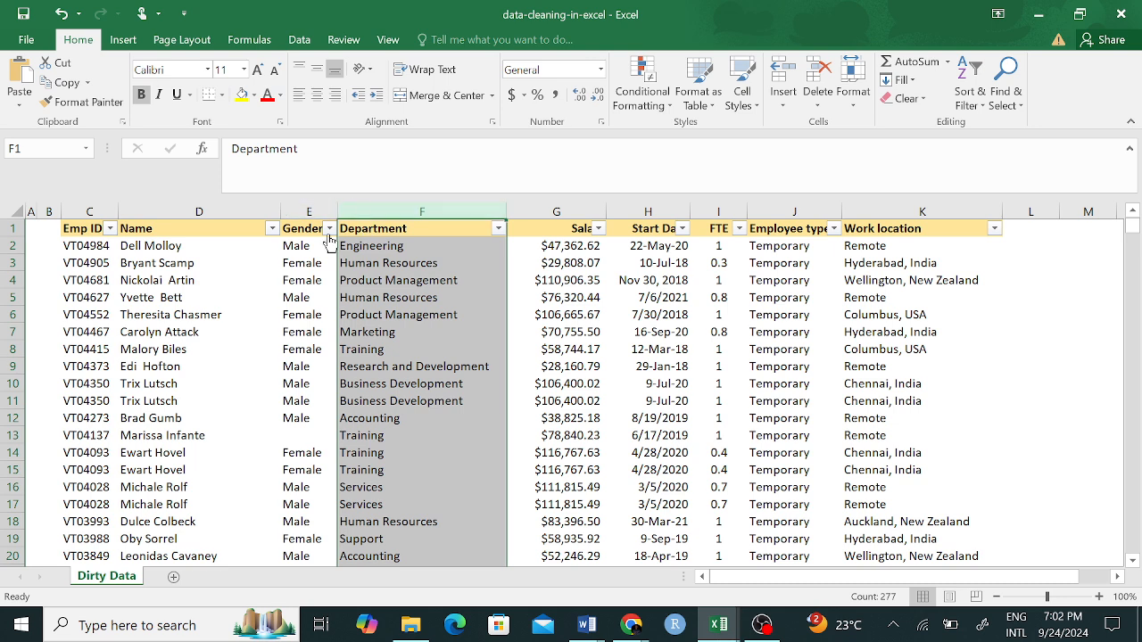
click(88, 210)
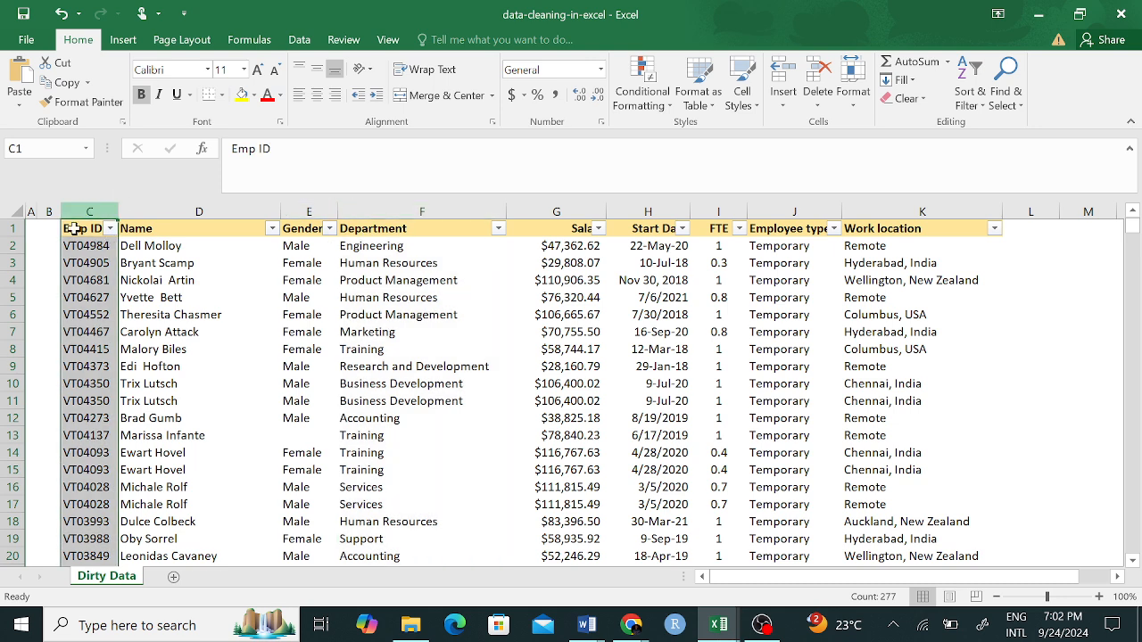
Step: Undo the Emp ID sort and the header filters to restore the original record order
key(ctrl+z)
key(ctrl+z)
key(ctrl+z)
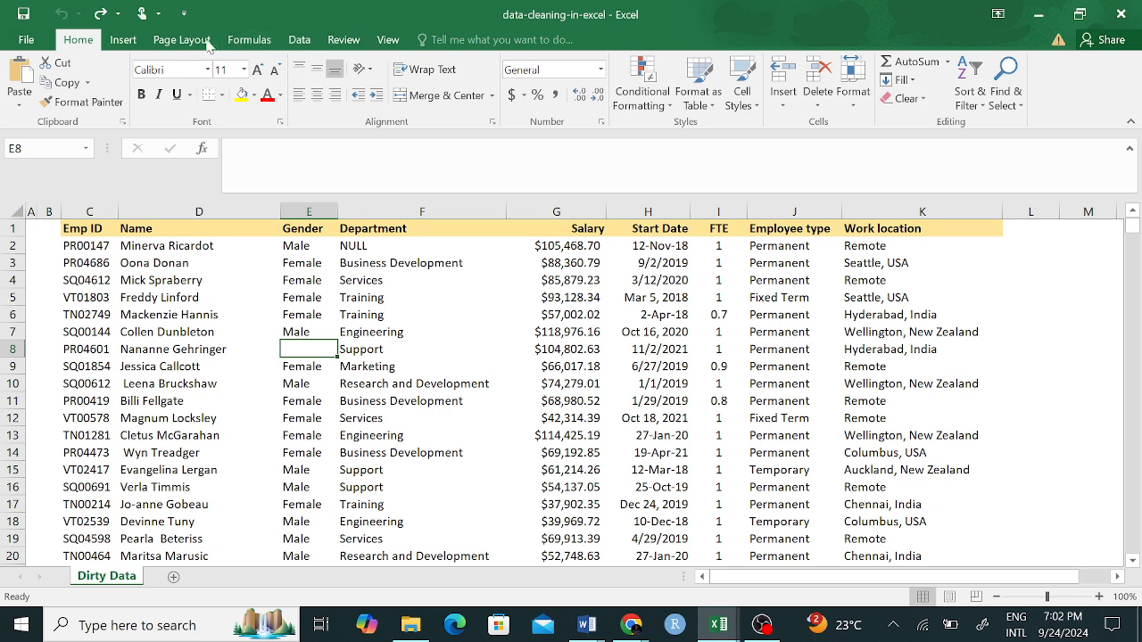
Step: Check the Emp ID entry count, then start Remove Duplicates on the employee table with the first row treated as headers
click(299, 40)
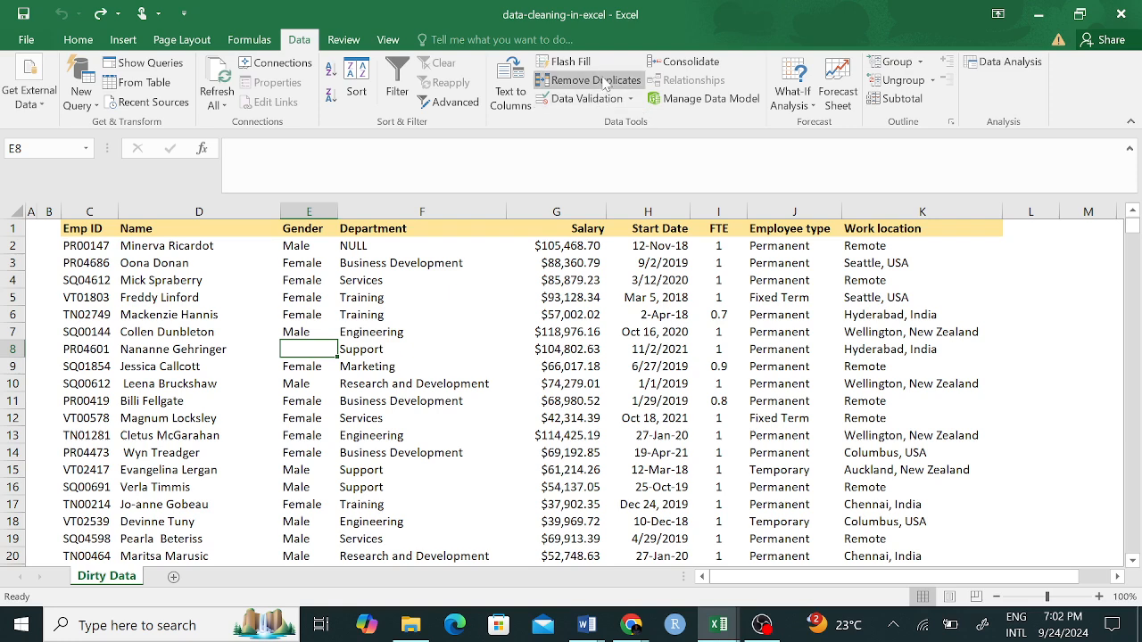
click(1002, 298)
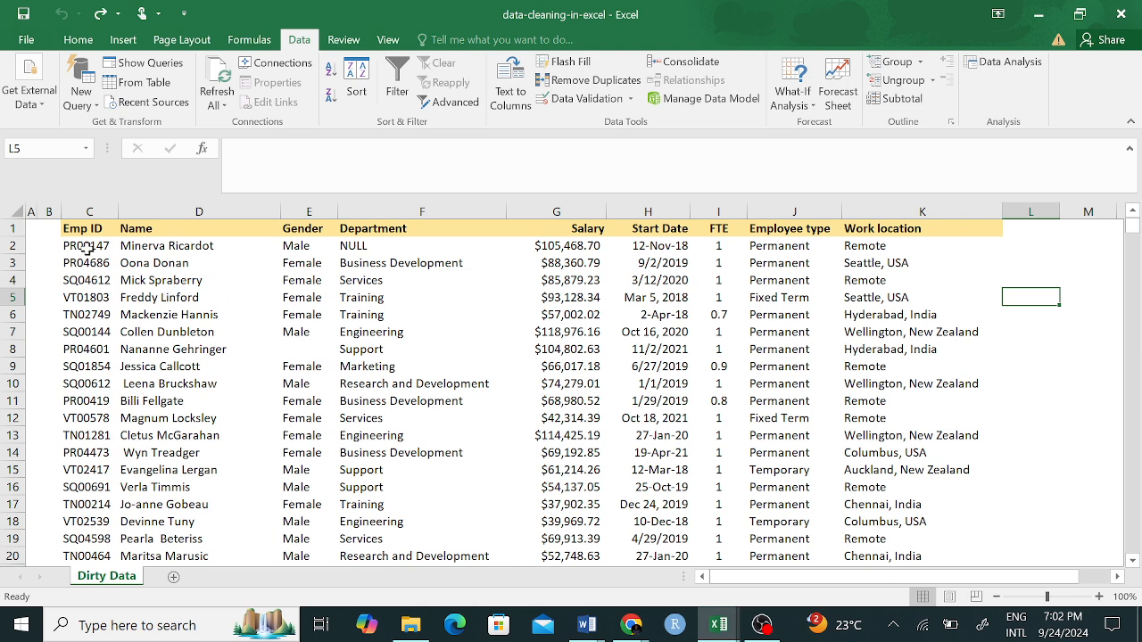
click(89, 204)
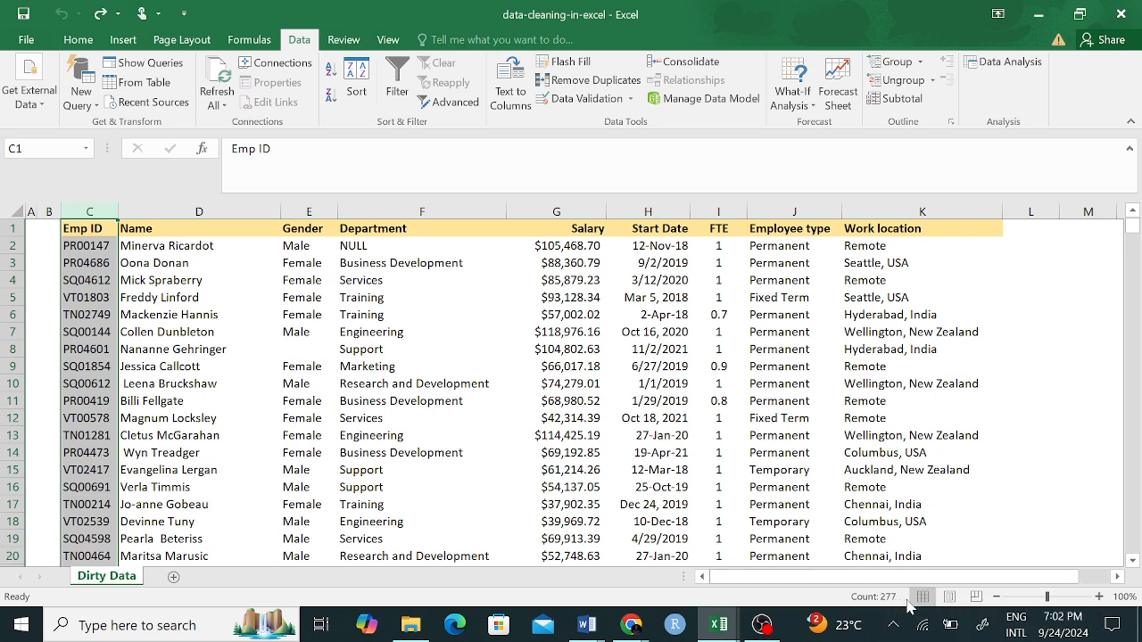
click(301, 364)
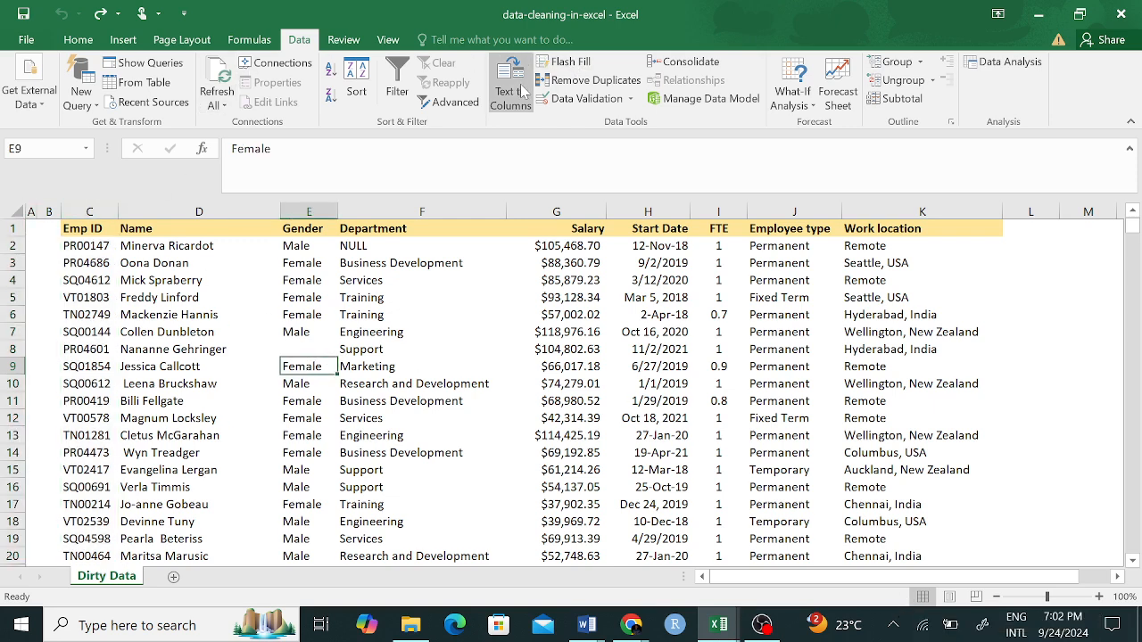
click(585, 82)
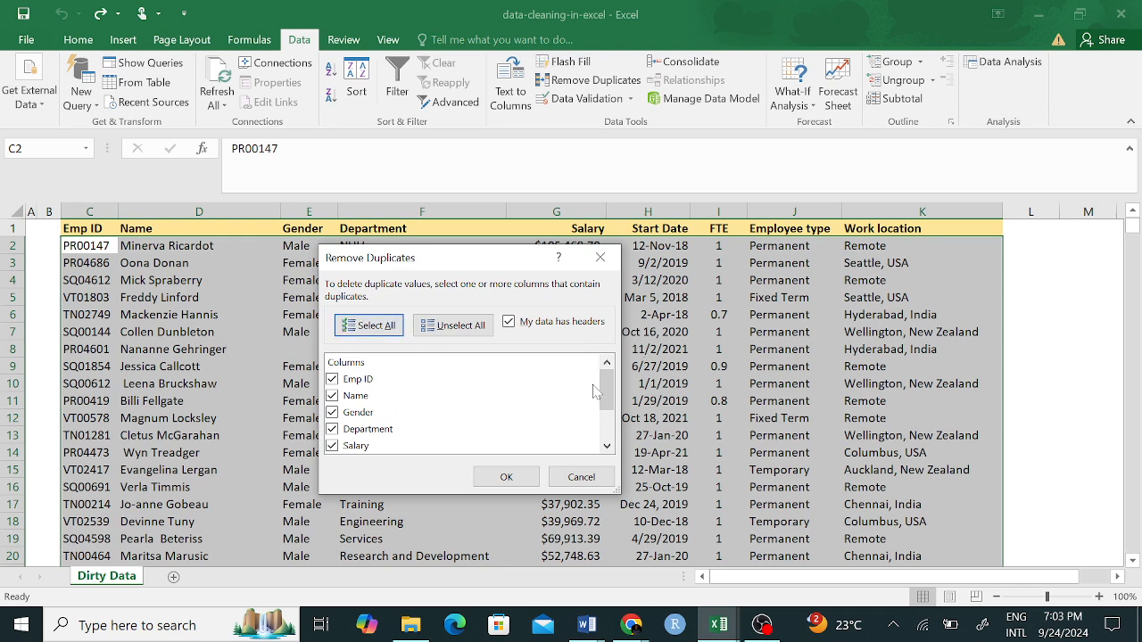
click(511, 323)
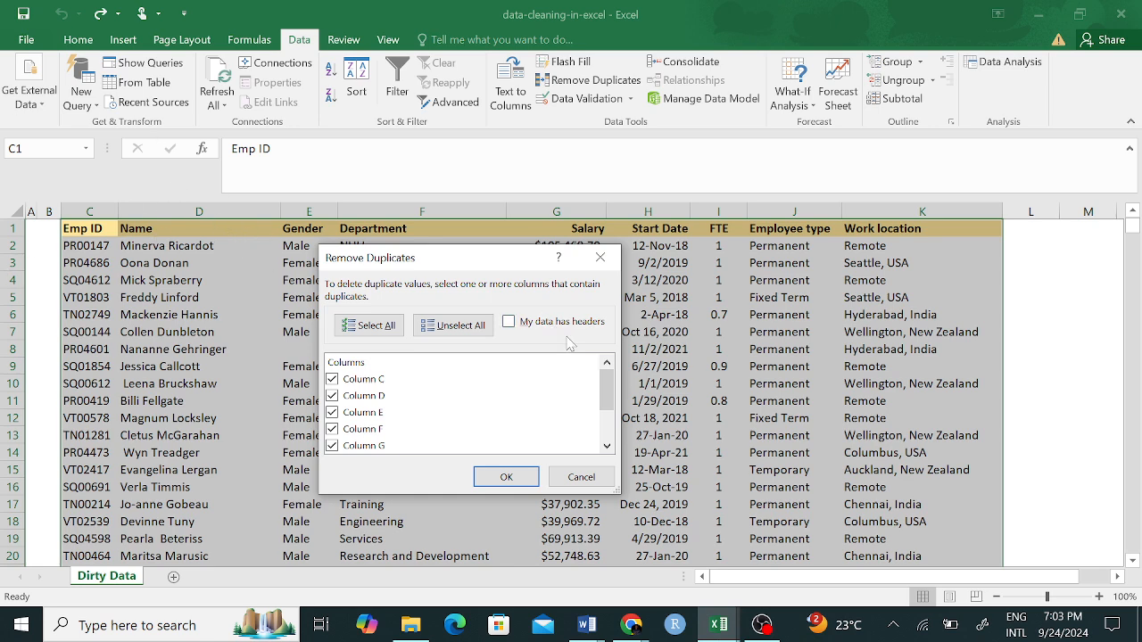
click(508, 322)
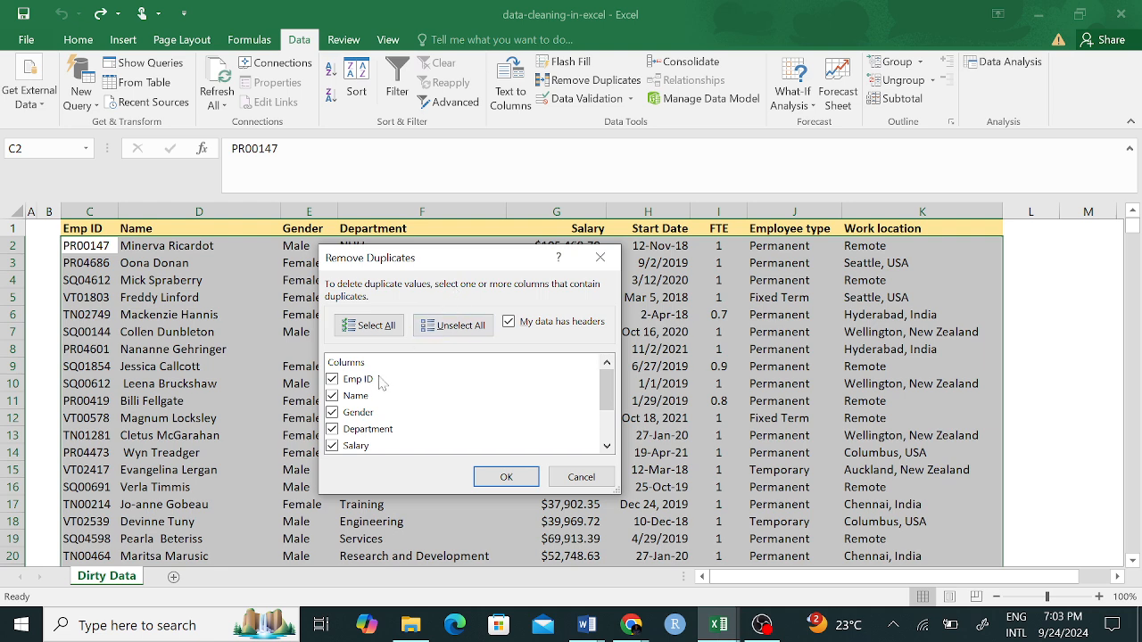
Step: Exclude every column from the duplicate comparison one by one, from Emp ID through Work location
click(332, 379)
click(332, 395)
click(332, 412)
click(332, 429)
click(332, 445)
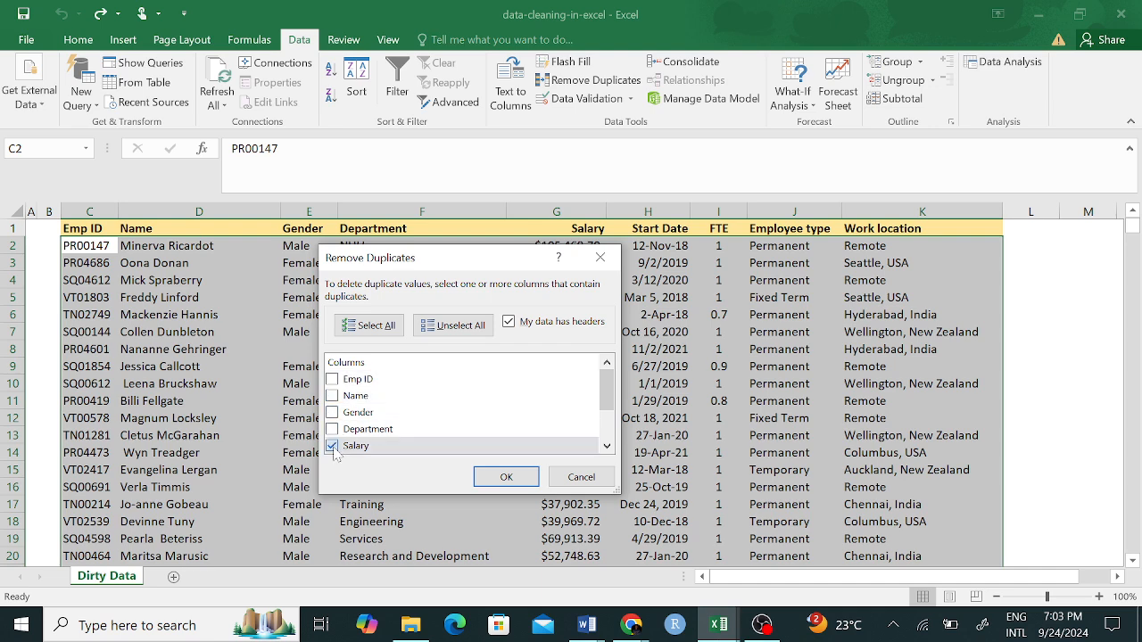
drag(606, 392, 605, 437)
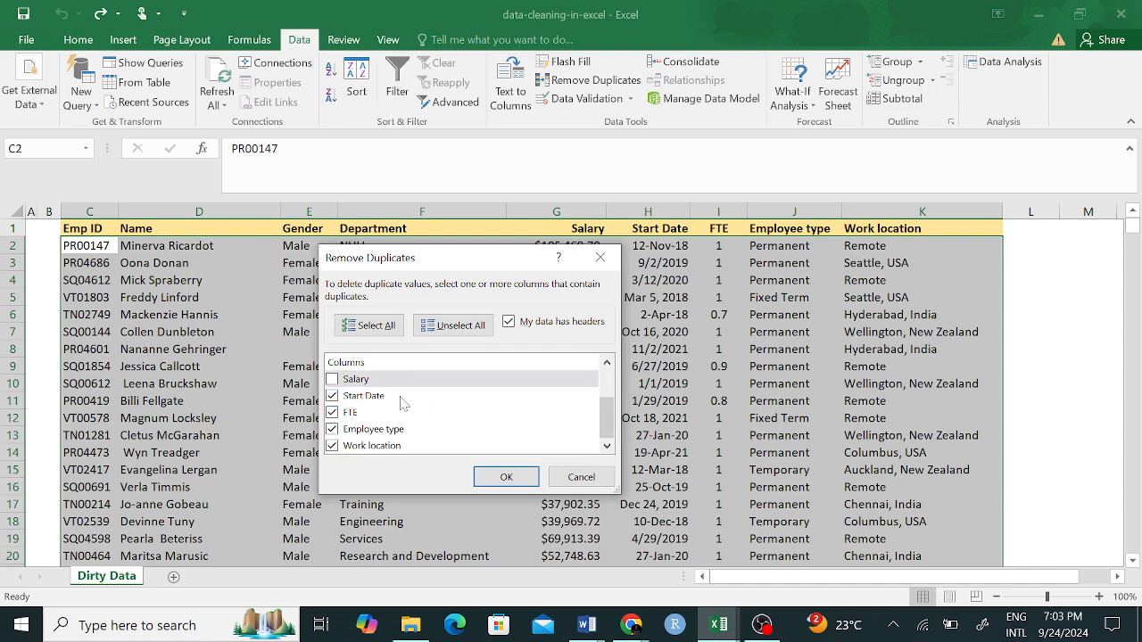
click(332, 395)
click(332, 412)
click(332, 429)
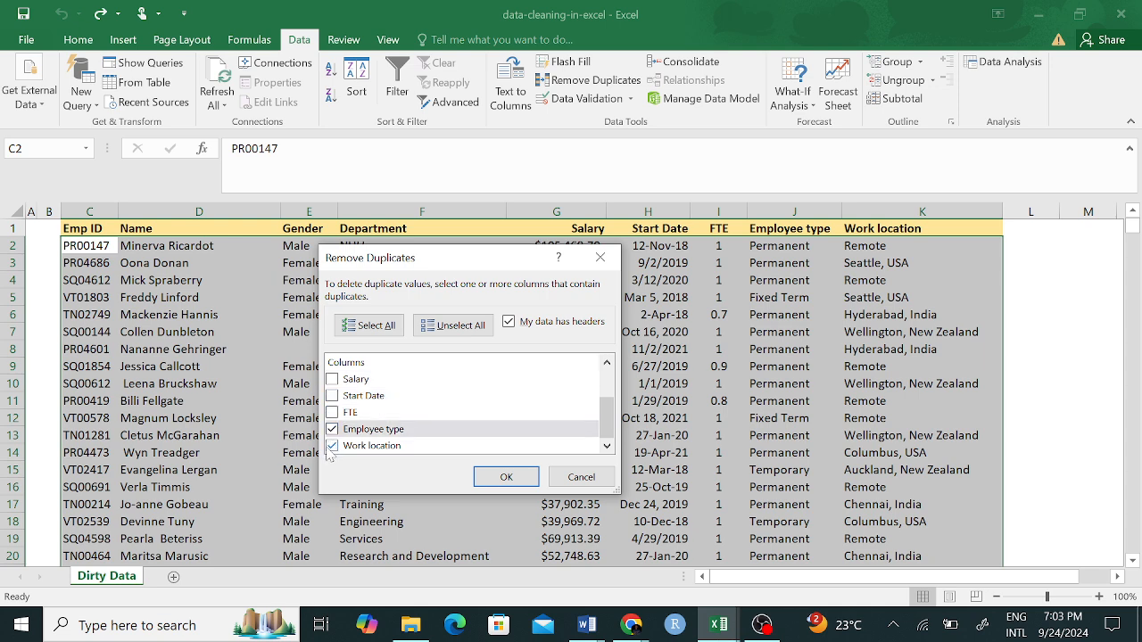
click(332, 445)
drag(604, 428, 604, 346)
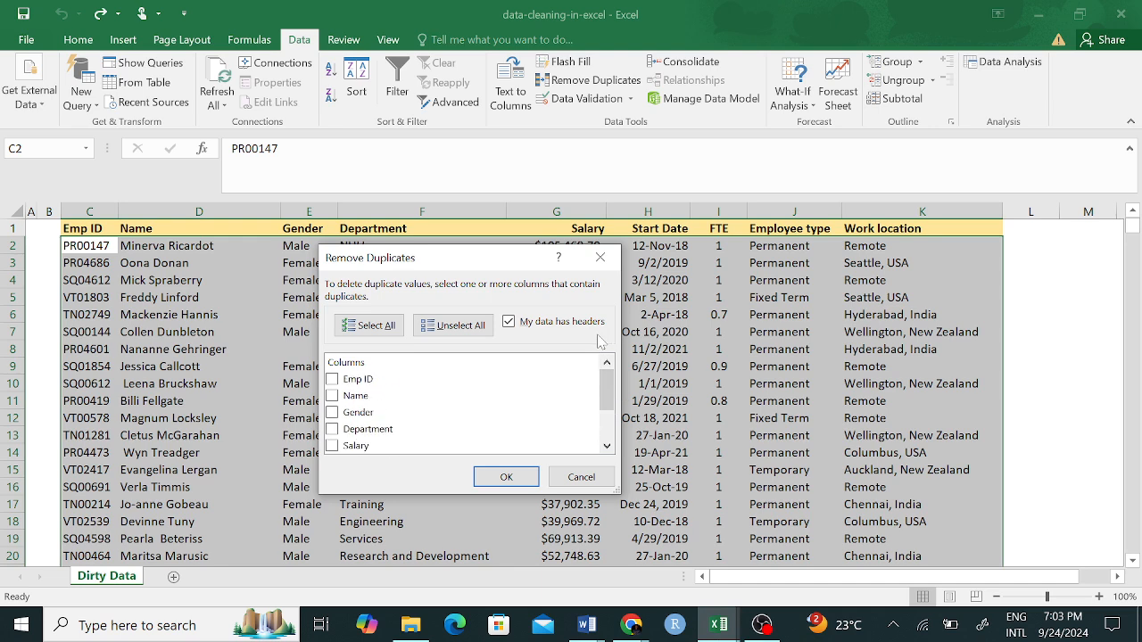
Step: Clear the whole column selection, choose only Emp ID as the comparison column, and remove the duplicate records
click(332, 395)
click(332, 412)
click(369, 325)
click(473, 328)
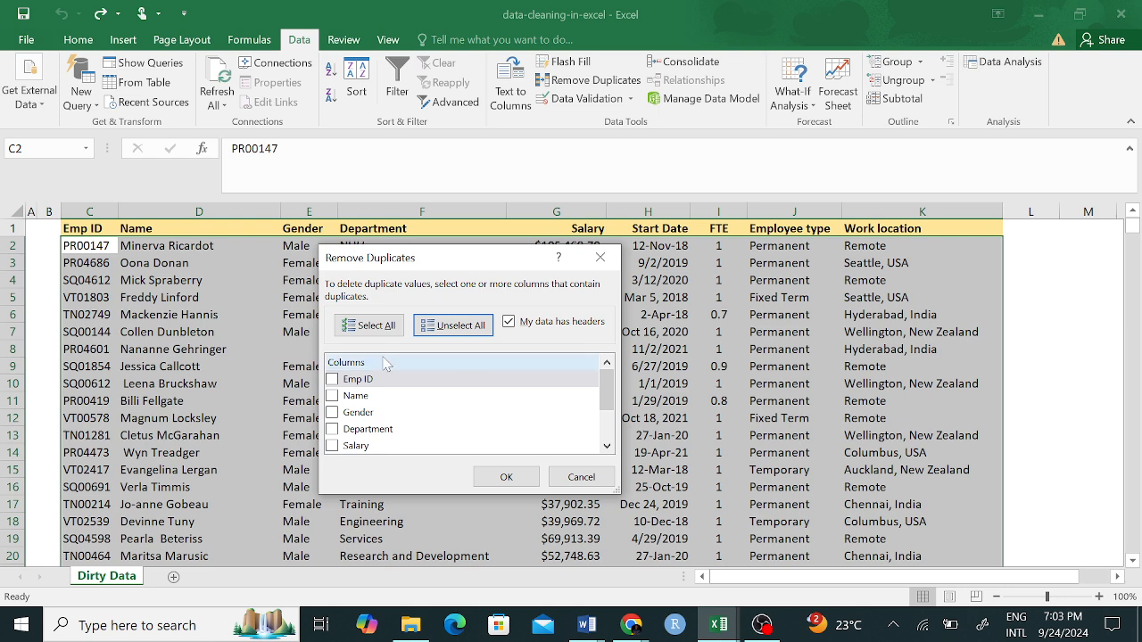
click(331, 380)
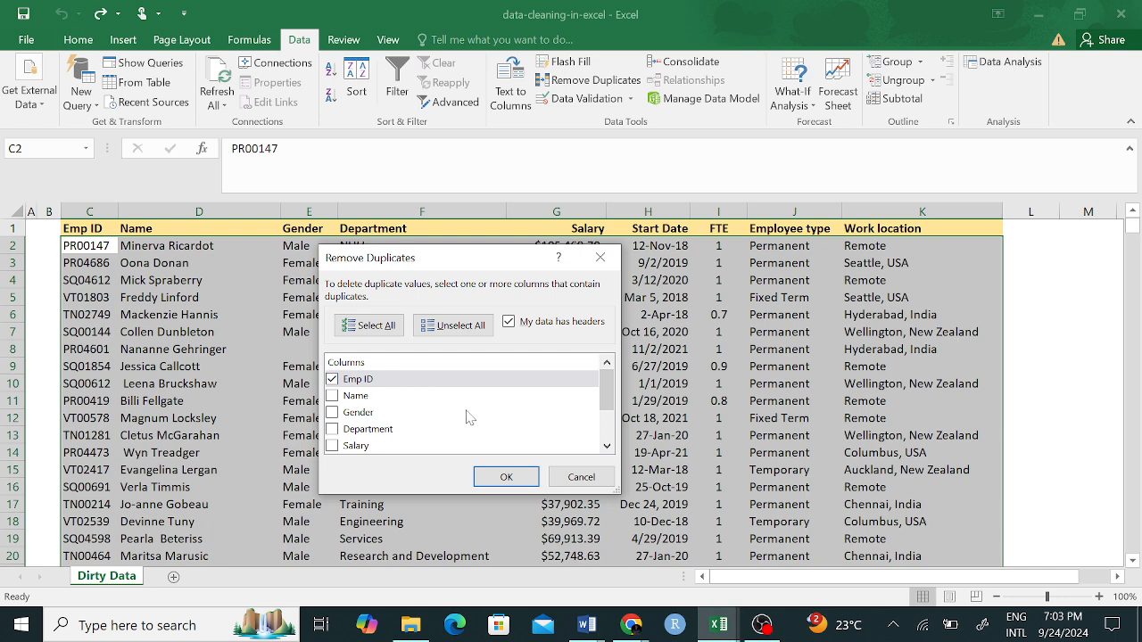
click(505, 477)
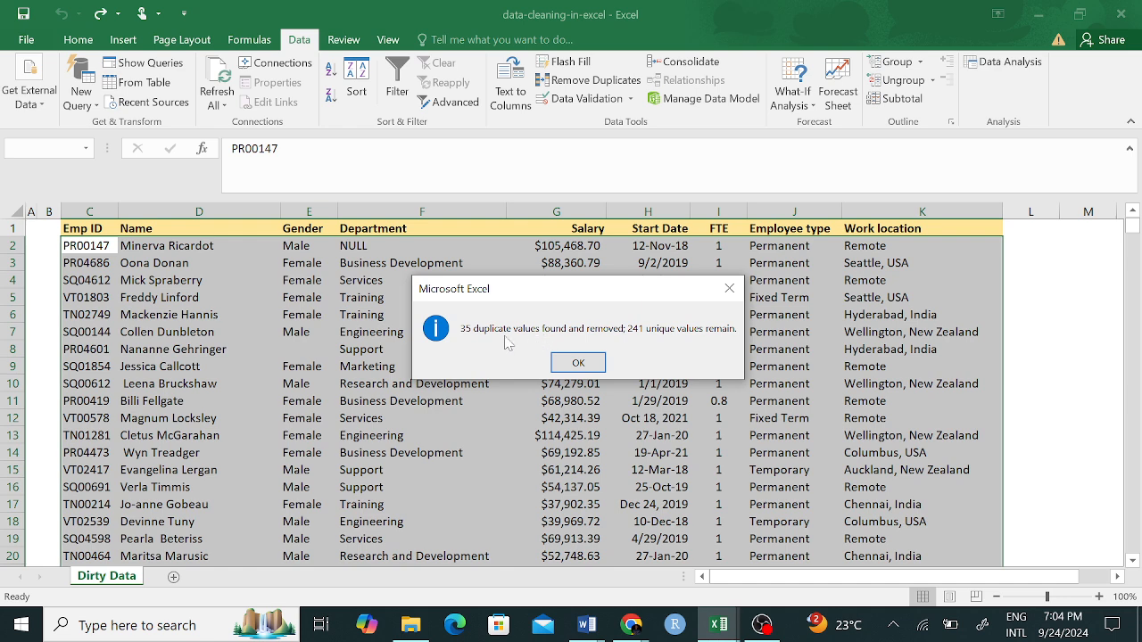
click(578, 364)
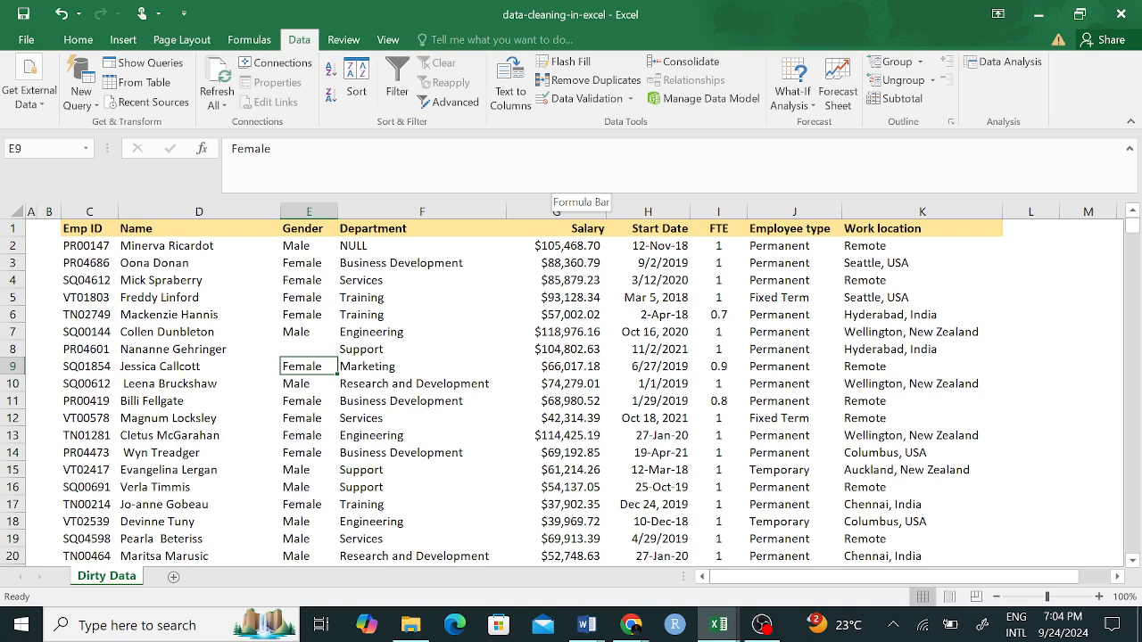
Step: Undo the duplicate removal and save the workbook
click(580, 346)
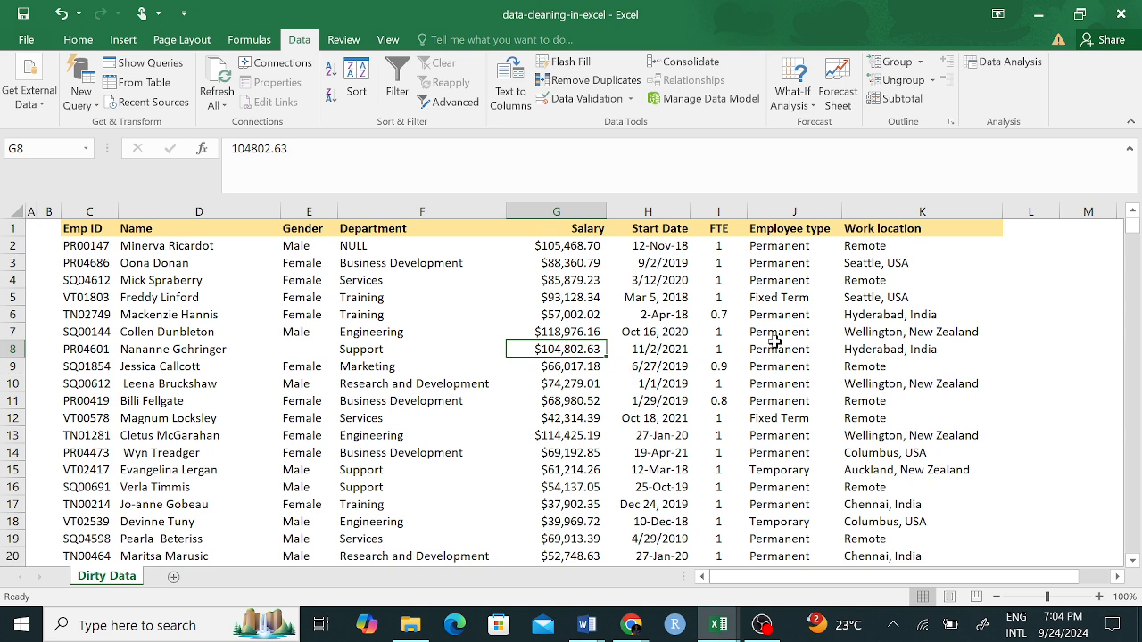
key(ctrl+z)
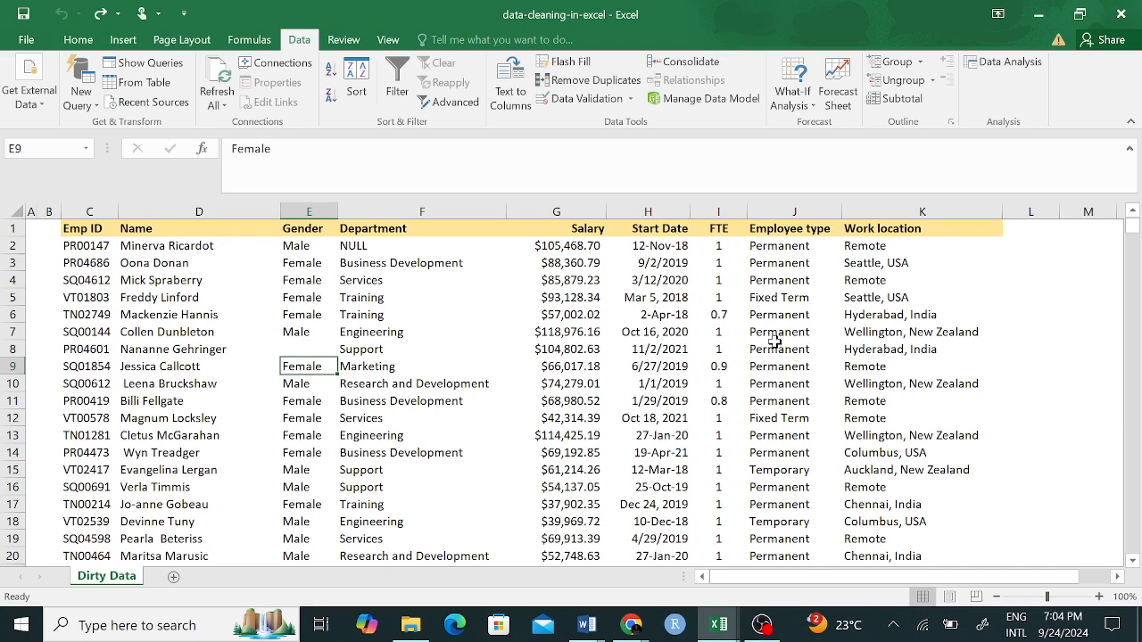
click(94, 207)
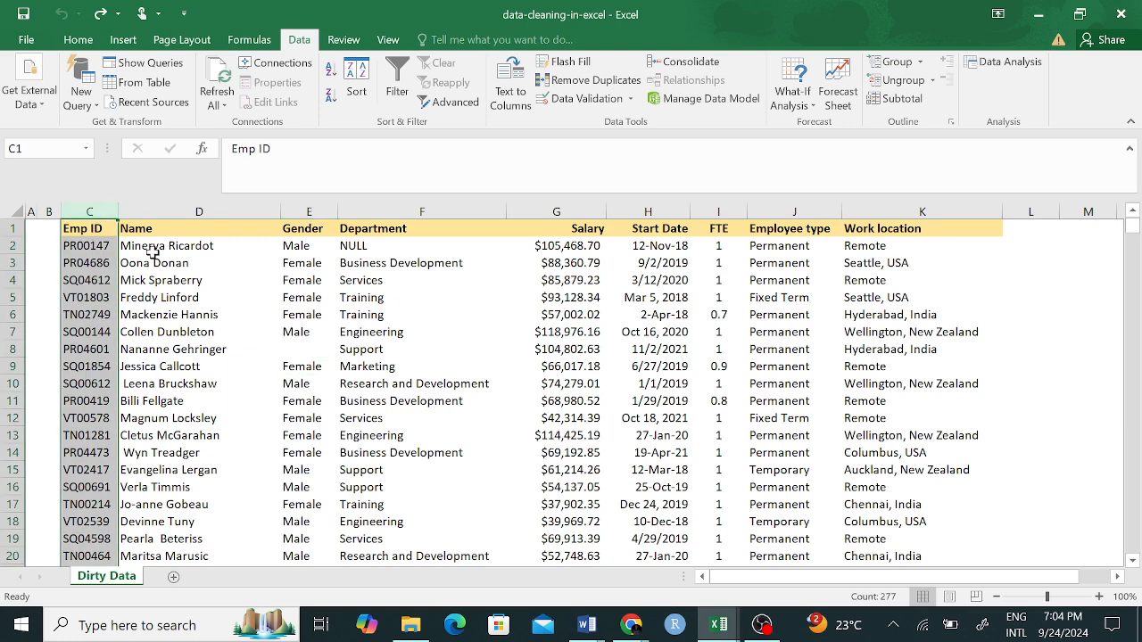
click(309, 348)
click(24, 14)
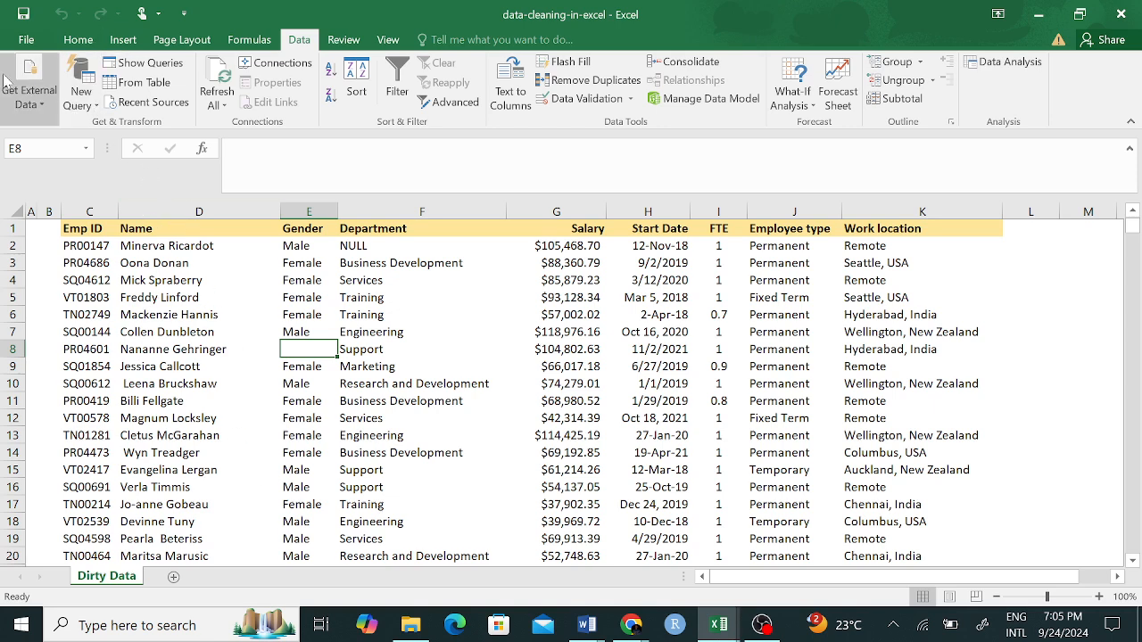
Step: Examine the external data import sources, including the other-source options, and view the workbook's existing connections before closing them
click(45, 108)
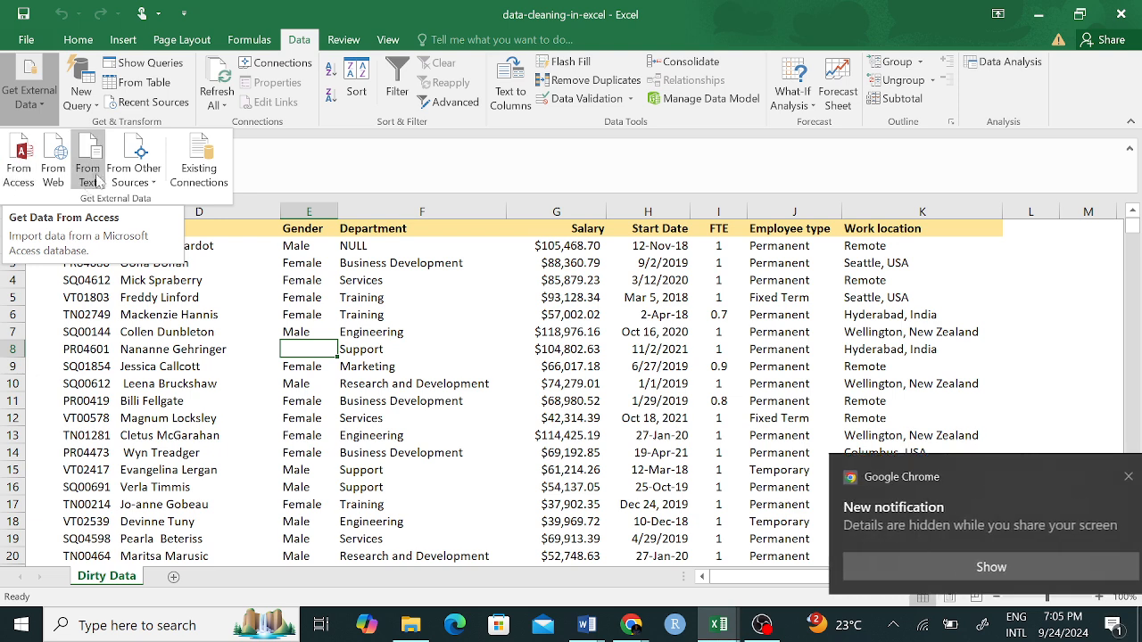
click(31, 96)
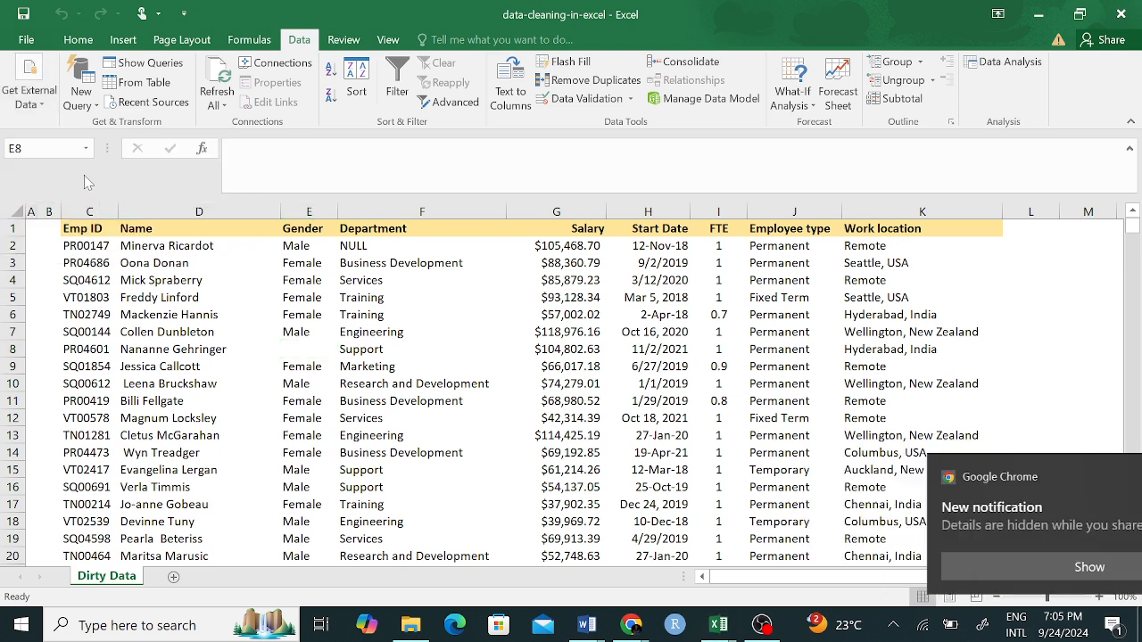
click(38, 109)
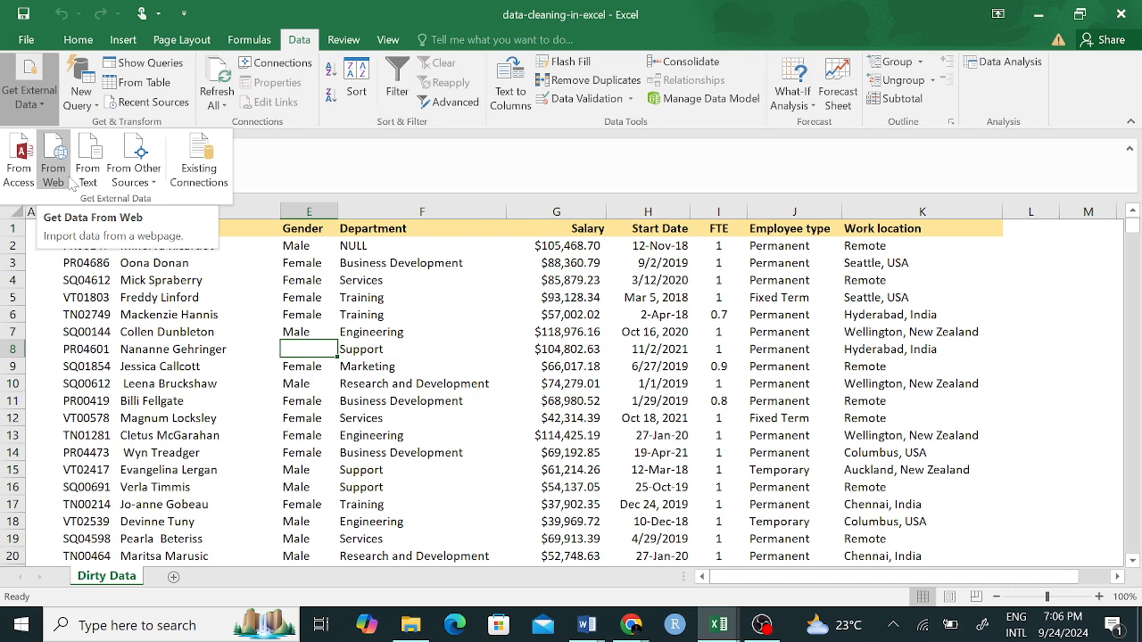
click(155, 189)
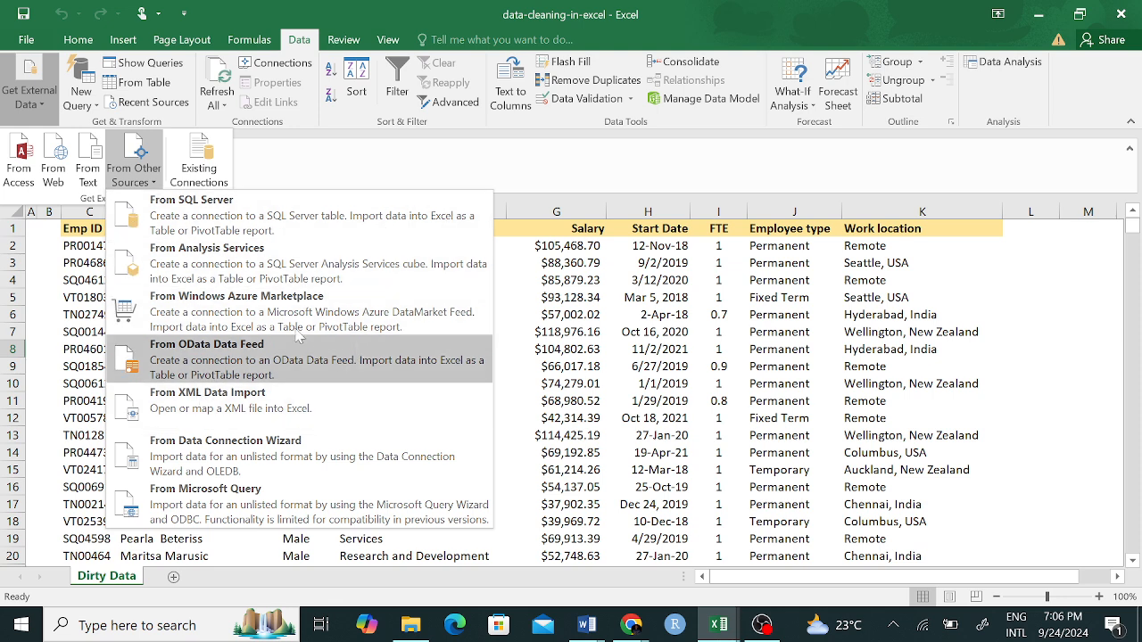
click(225, 145)
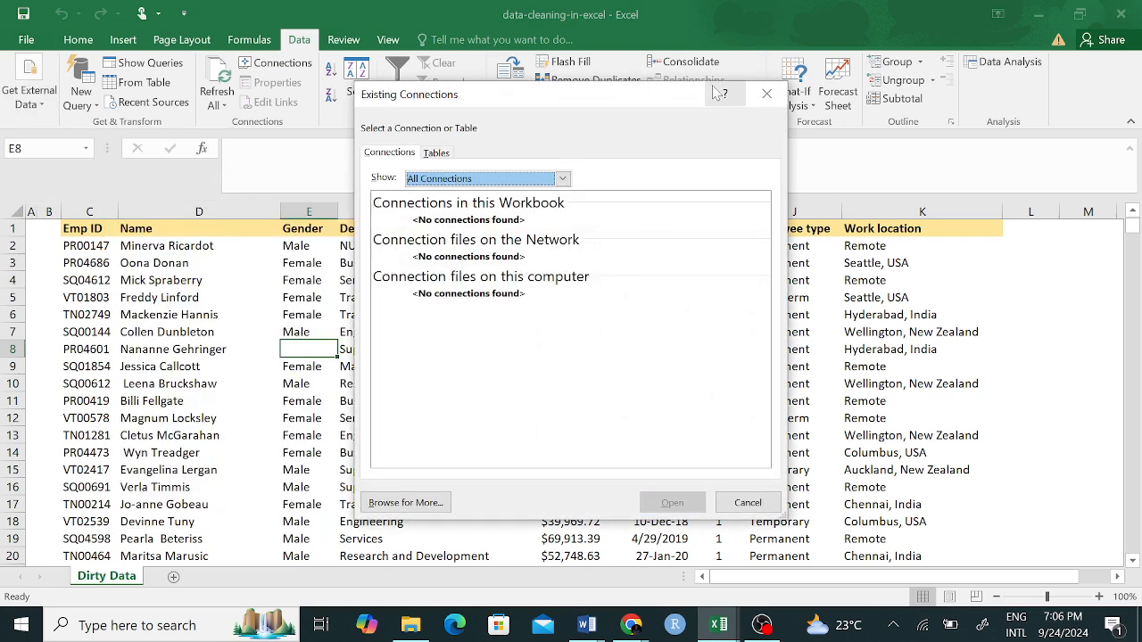
click(754, 105)
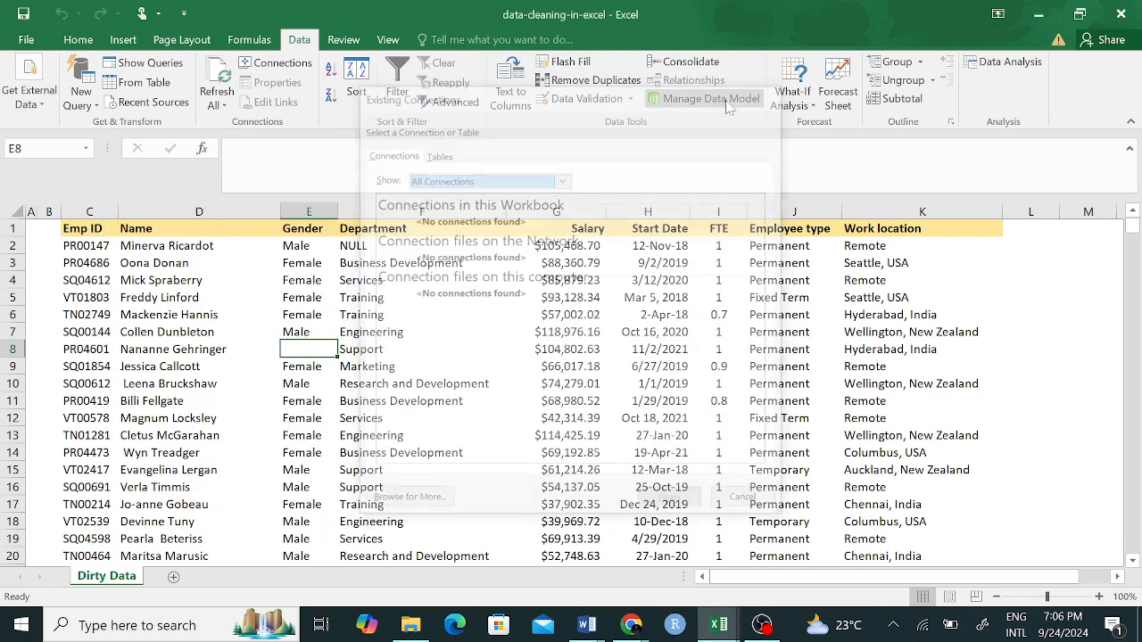
Step: Examine the file-based source options available for a new query
click(97, 112)
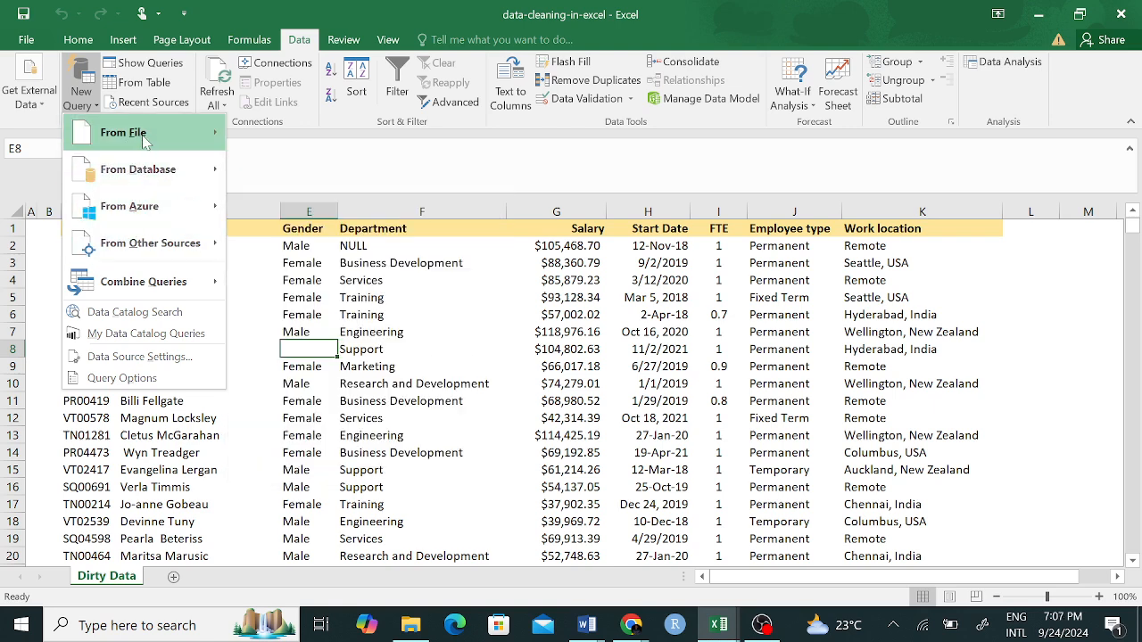
mouse_move(165, 140)
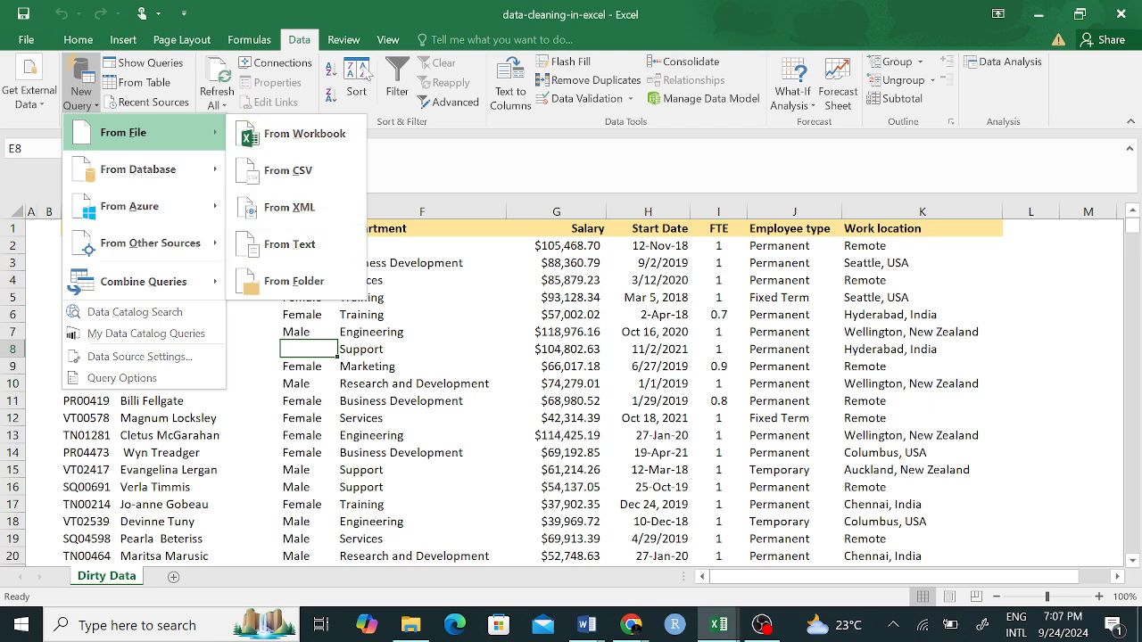
click(473, 144)
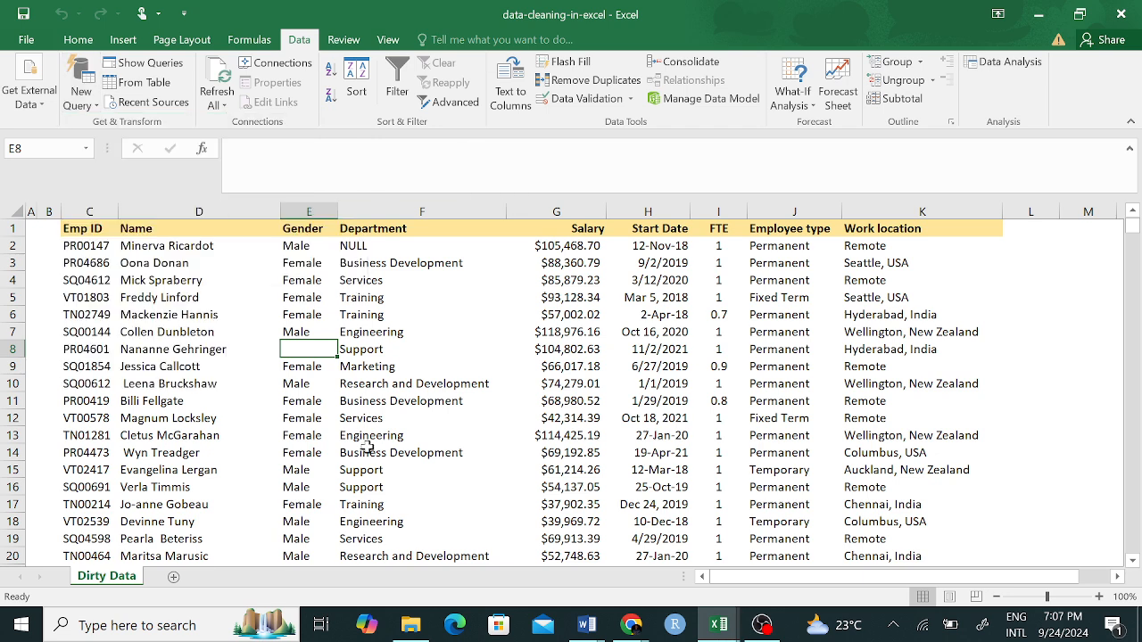
Step: Switch to File Explorer and open the Kaskazi folder inside Documents
click(415, 625)
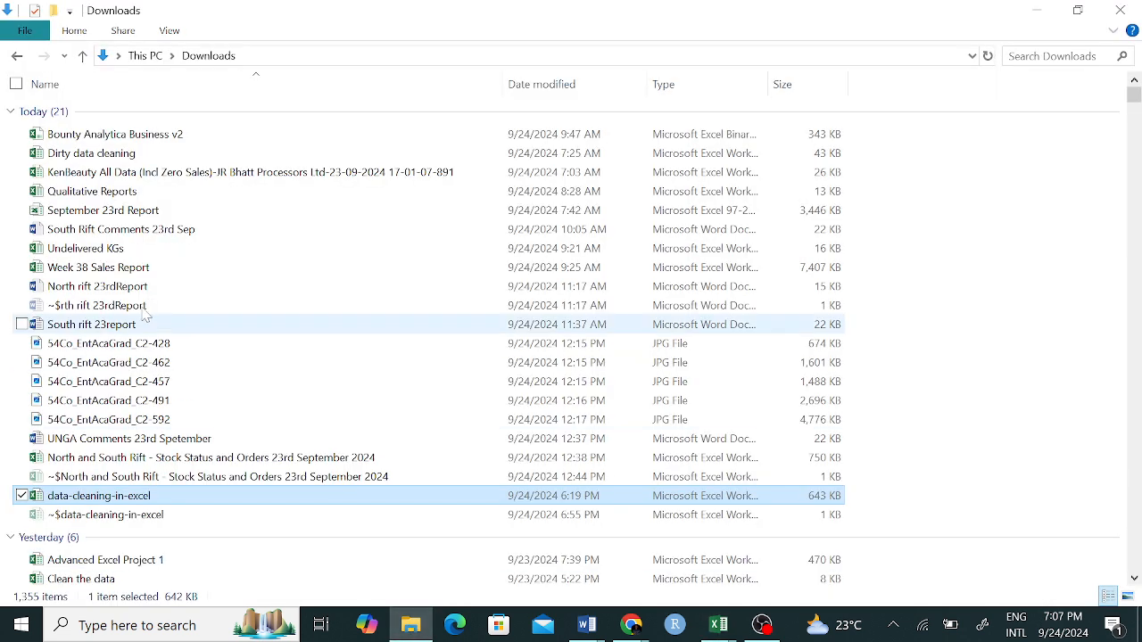
click(146, 56)
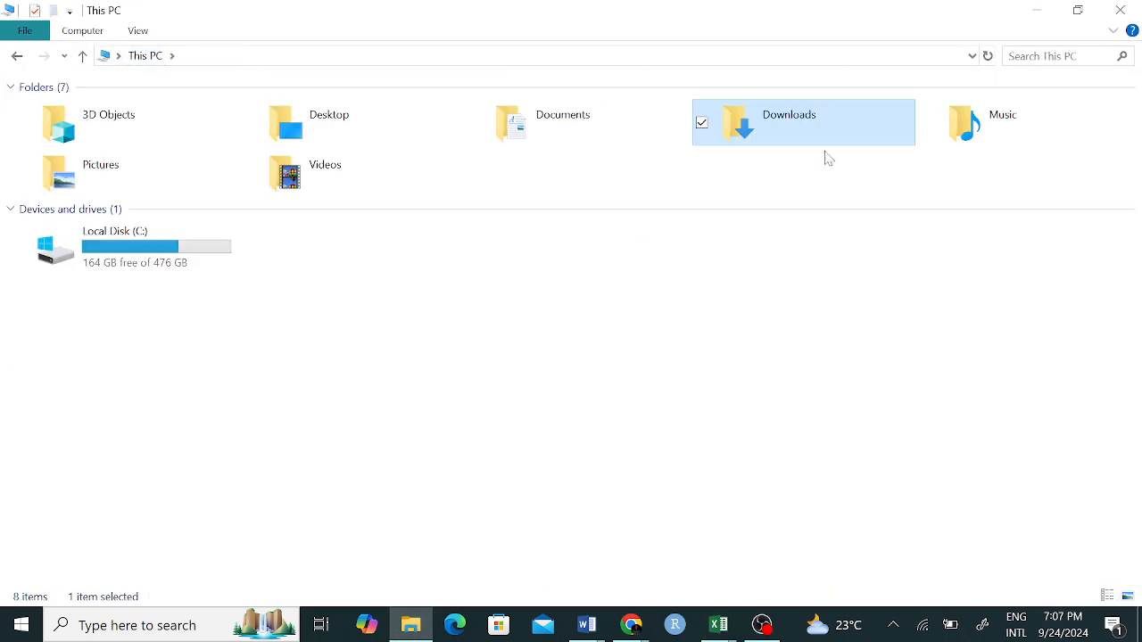
double_click(830, 140)
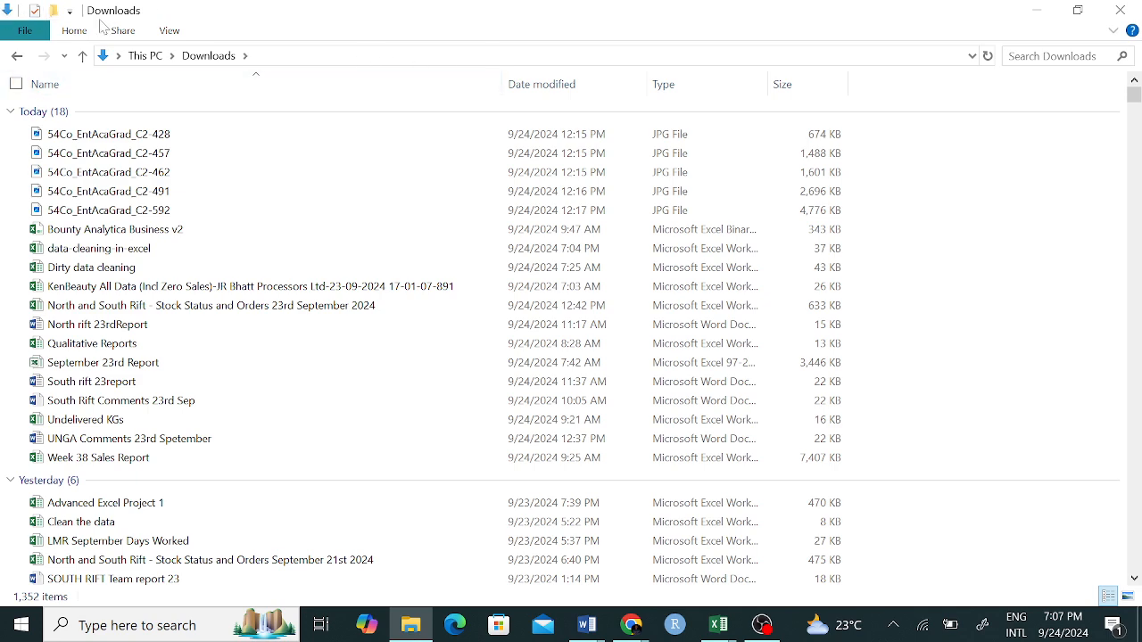
click(83, 57)
double_click(604, 135)
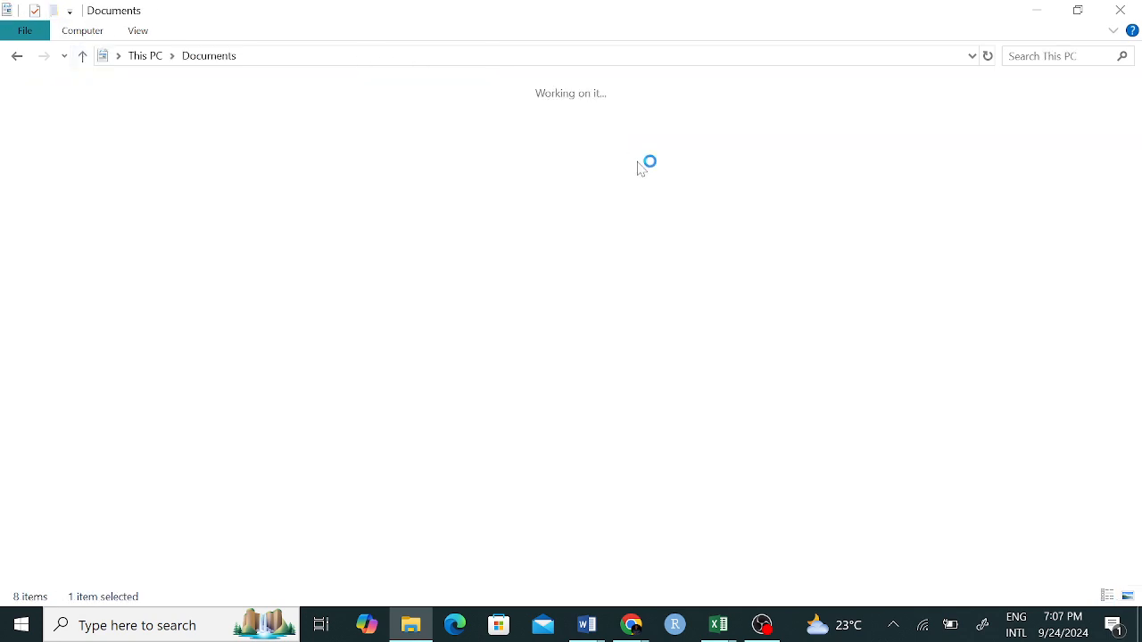
click(870, 283)
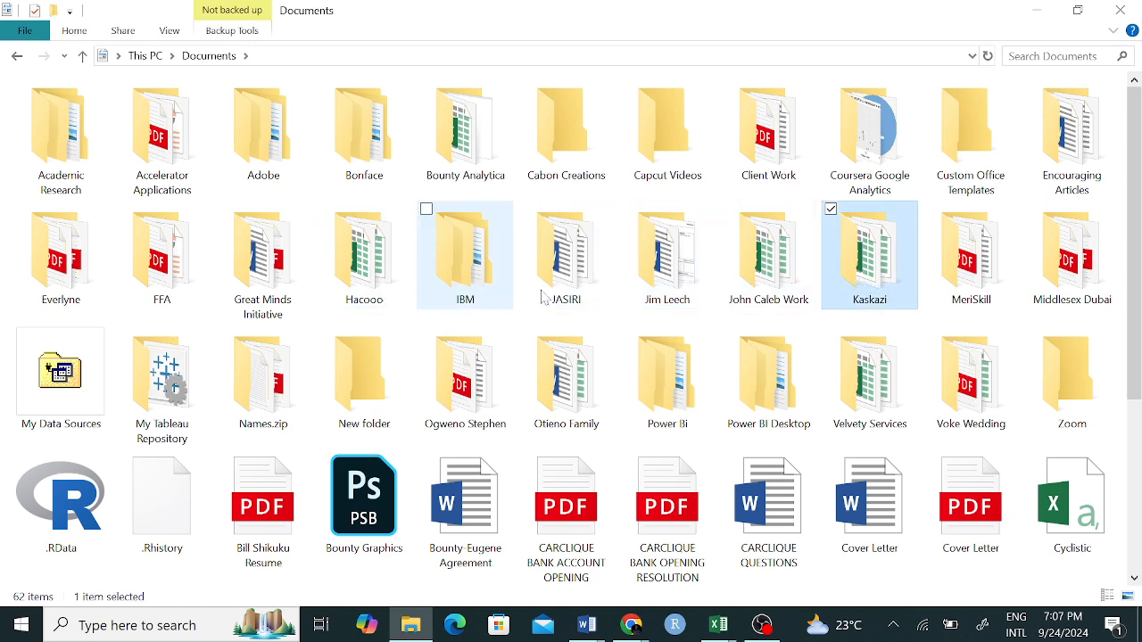
double_click(867, 277)
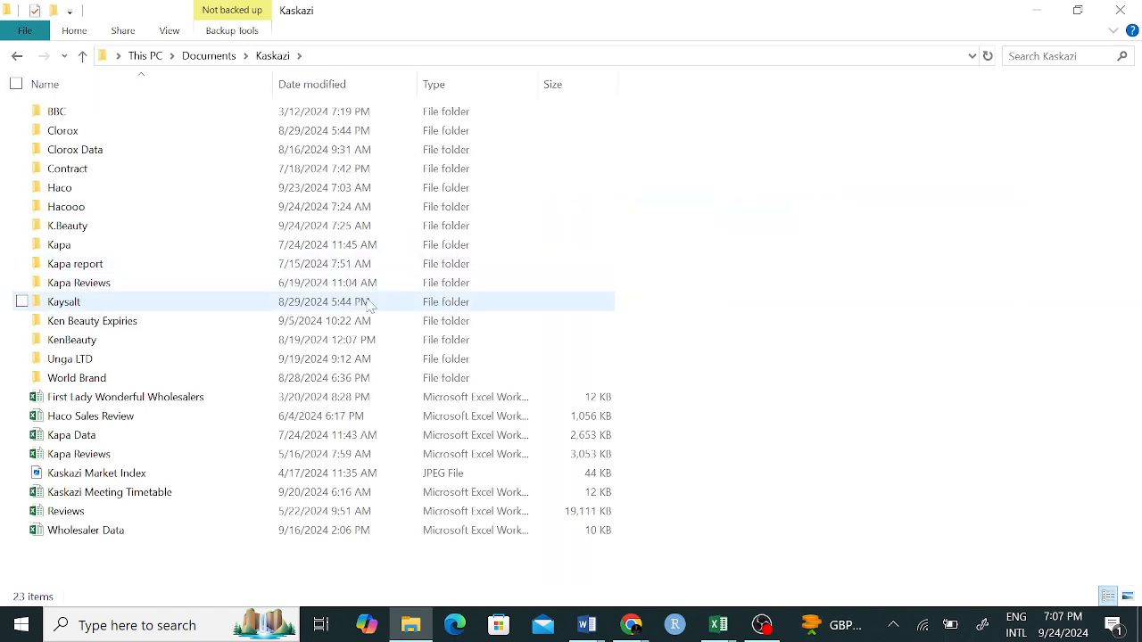
Step: Examine the workbooks stored in the Hacooo and K.Beauty folders, returning to the Kaskazi folder after each
double_click(120, 214)
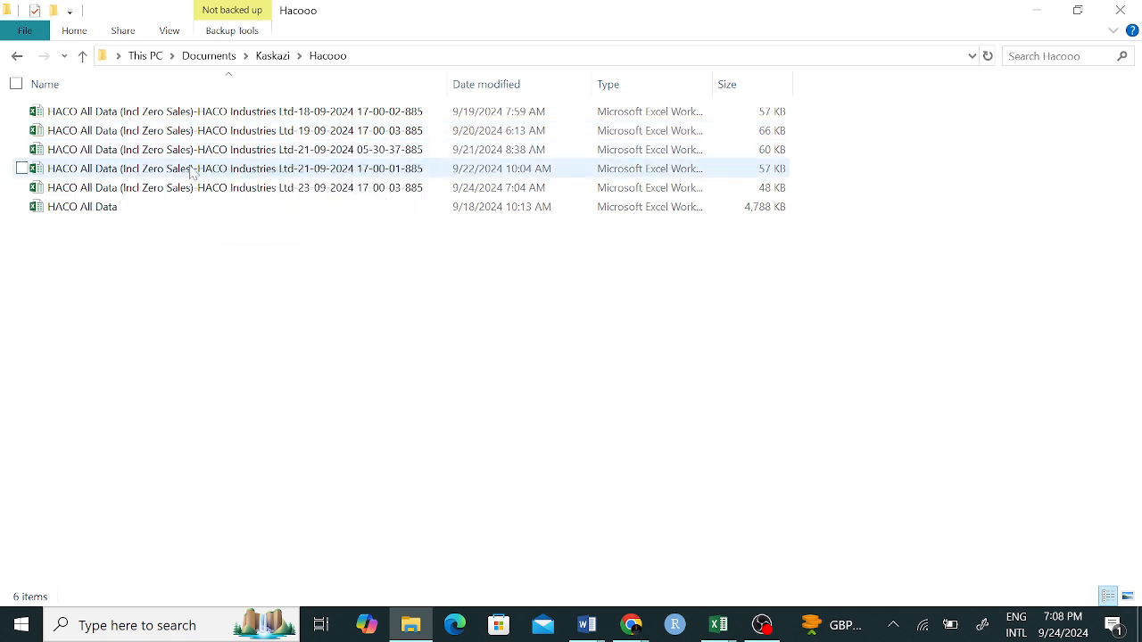
click(83, 57)
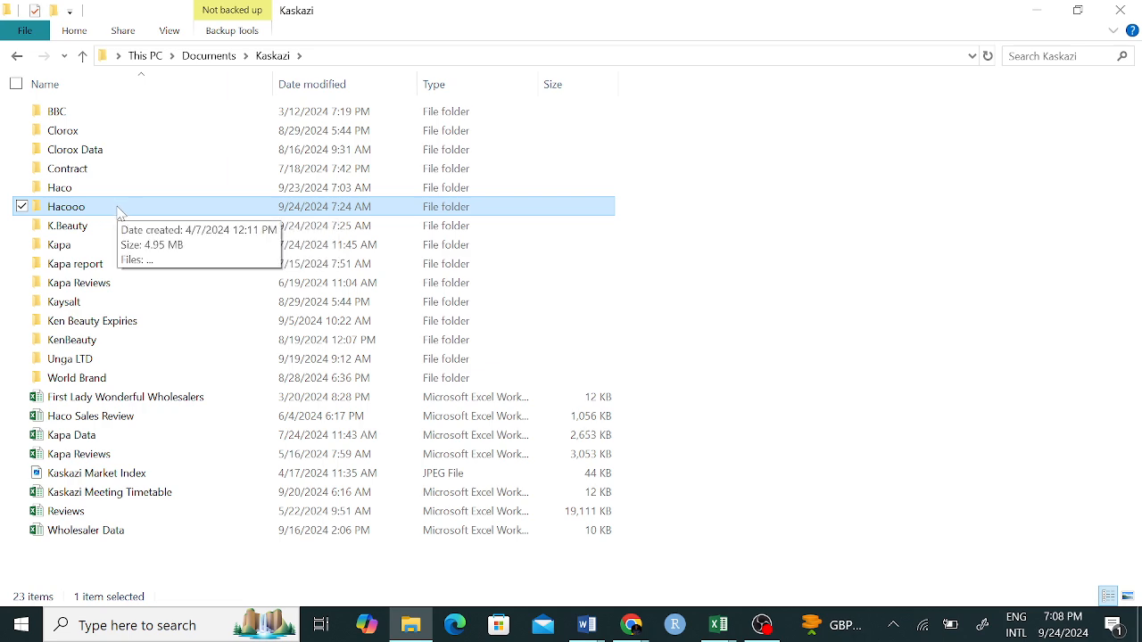
double_click(98, 228)
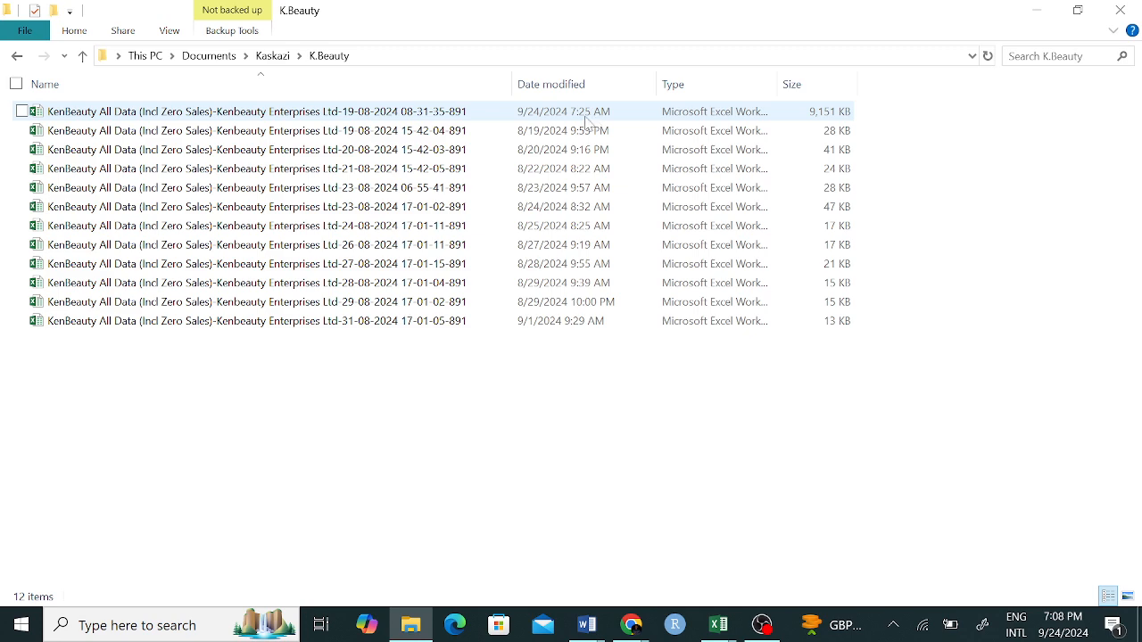
click(84, 58)
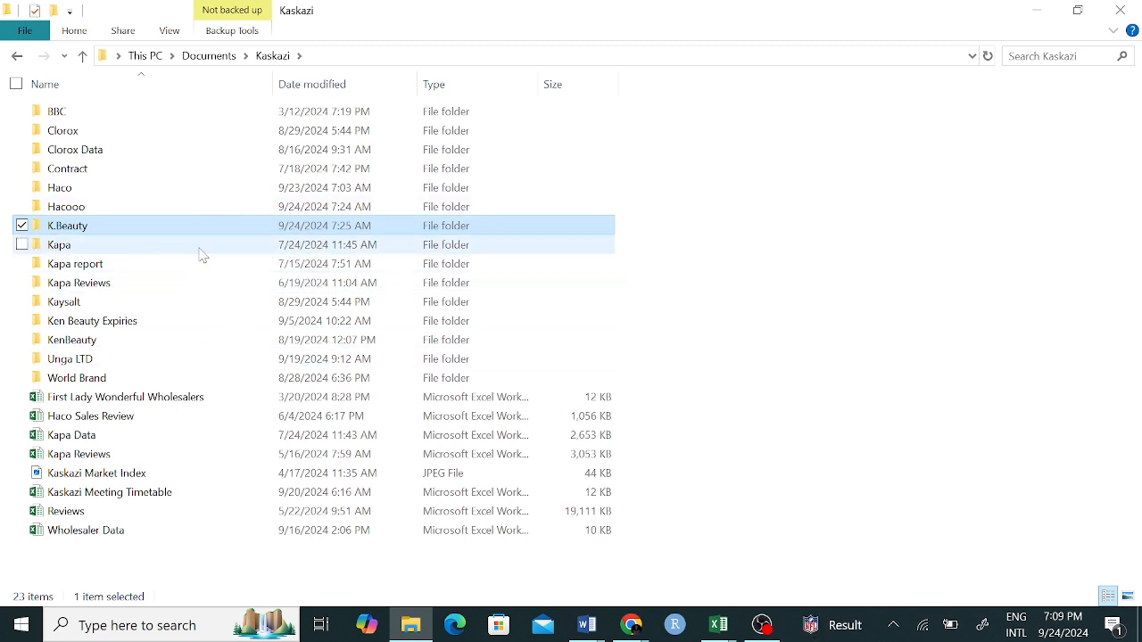
Step: Switch back to the data-cleaning-in-excel workbook in Excel and start a new query from a folder, browsing for its path
click(718, 625)
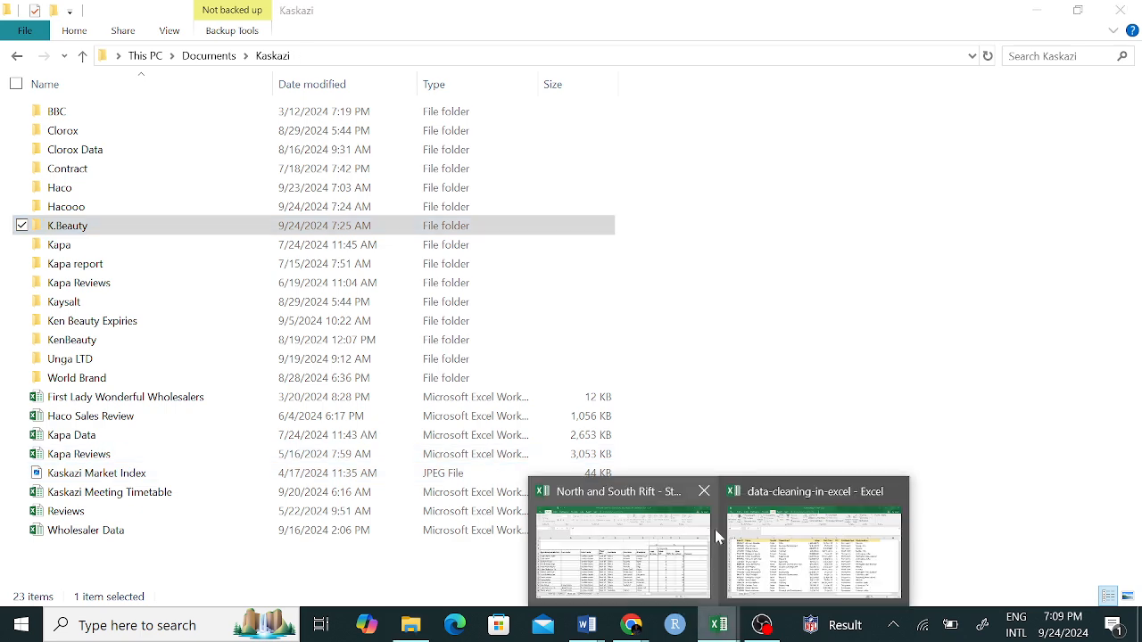
click(796, 553)
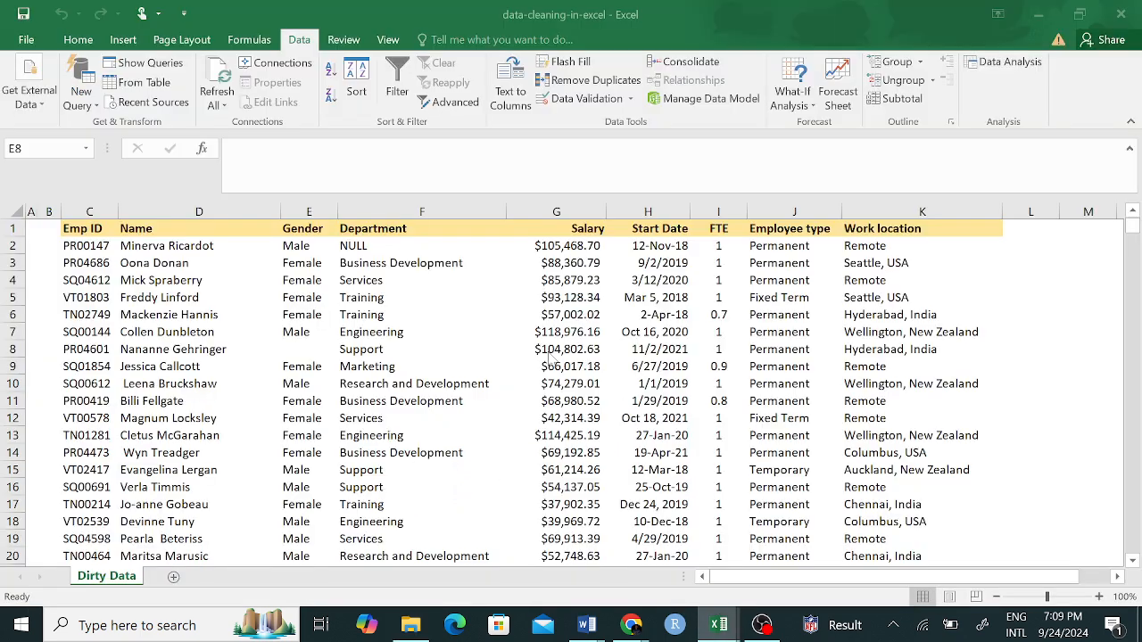
click(81, 94)
mouse_move(161, 169)
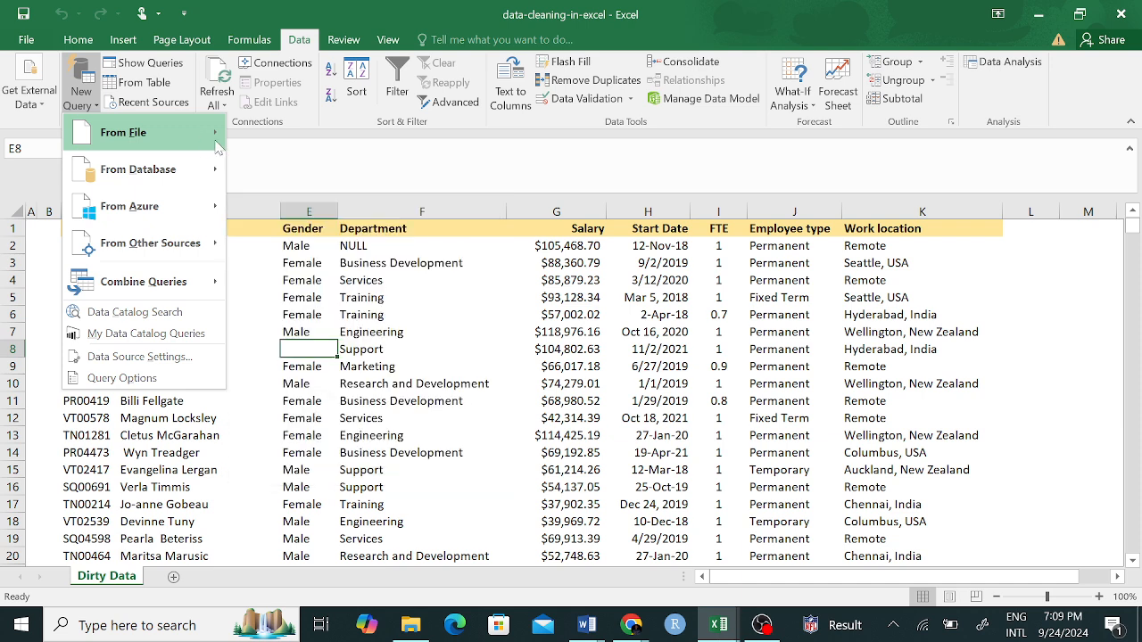
mouse_move(134, 132)
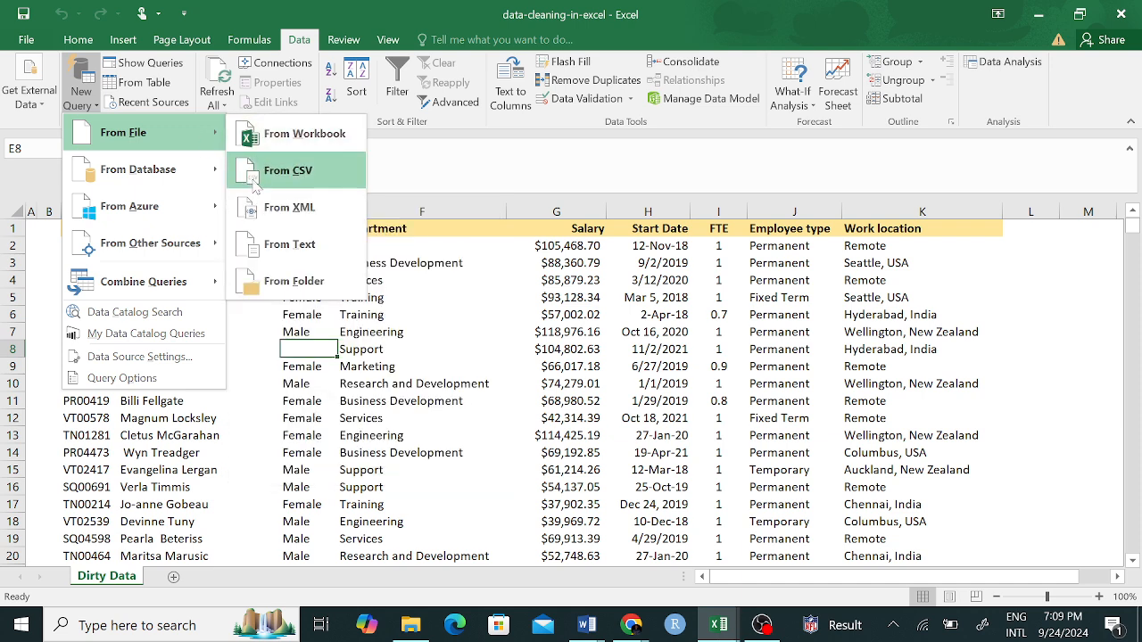
click(300, 290)
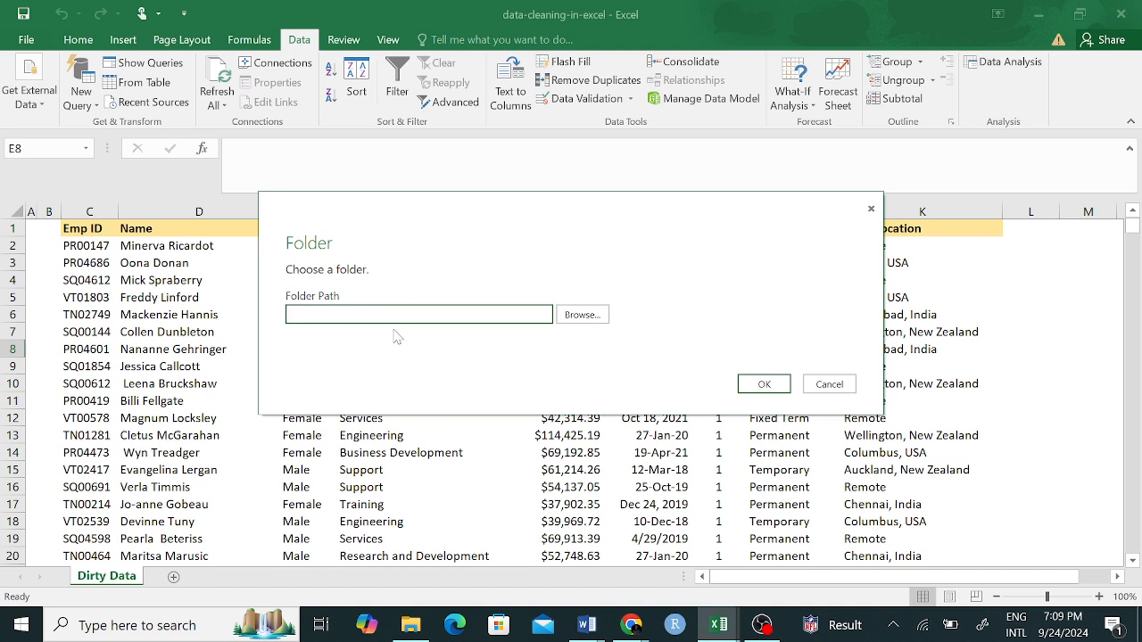
click(585, 316)
drag(688, 294, 688, 298)
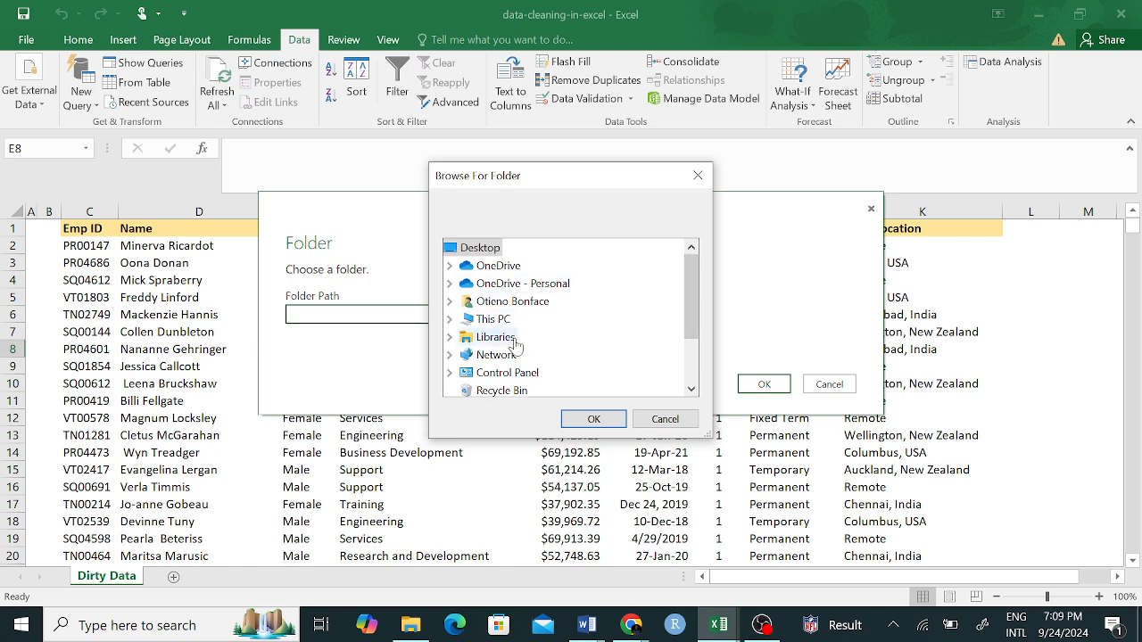
Step: Choose the K.Beauty folder under Documents\Kaskazi as the query's folder path, and cancel the folder import
click(450, 319)
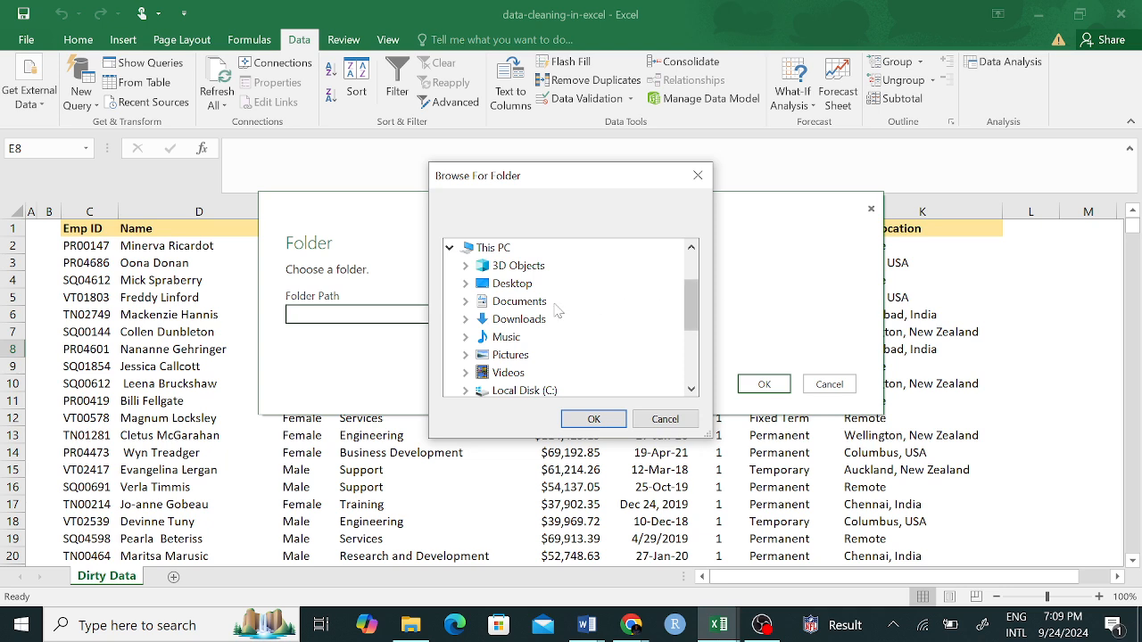
click(465, 301)
drag(692, 284, 692, 325)
click(482, 319)
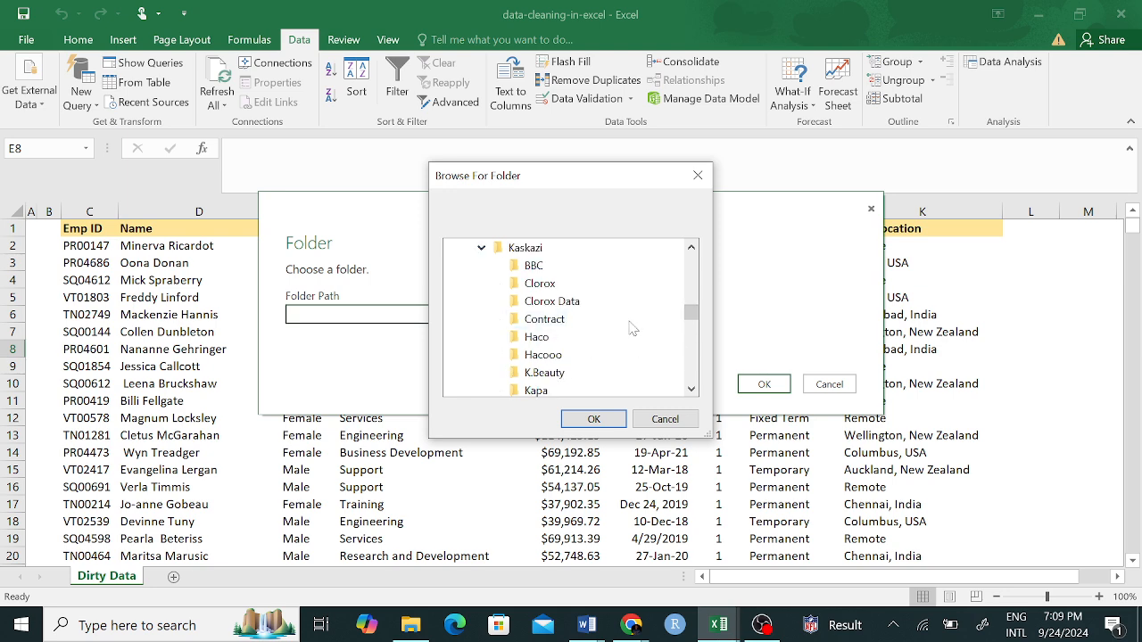
drag(692, 313, 694, 321)
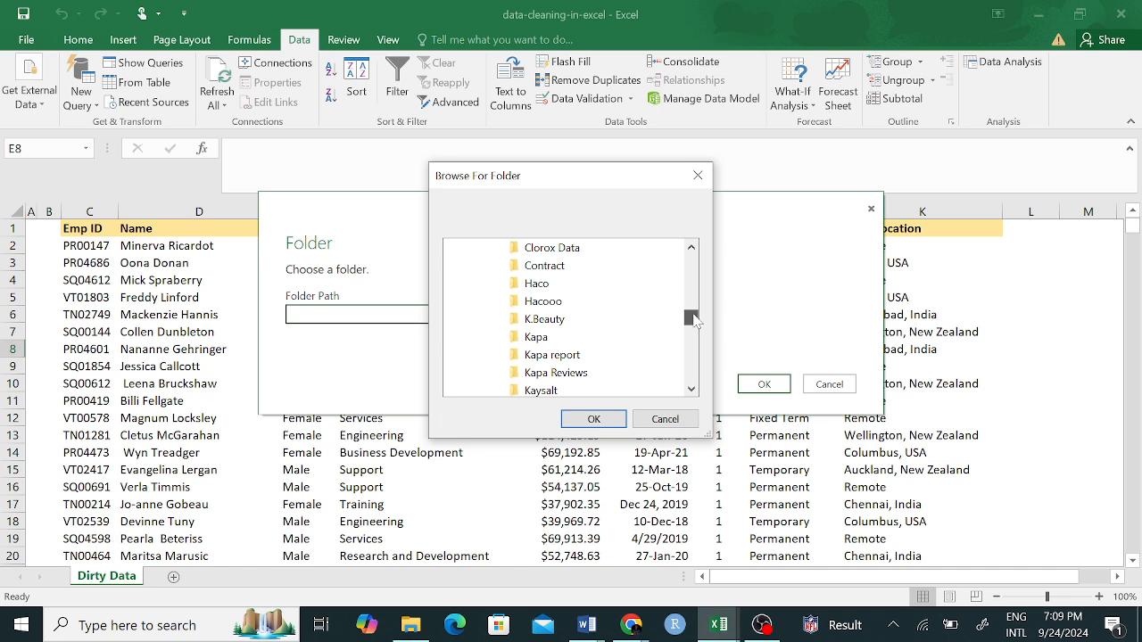
click(552, 322)
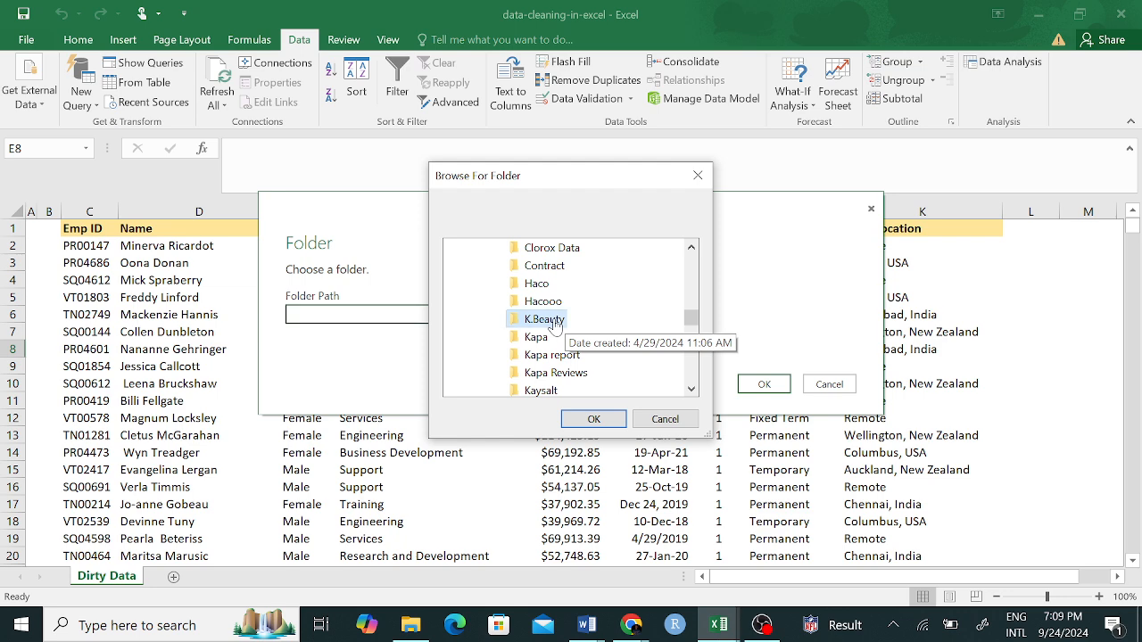
click(588, 418)
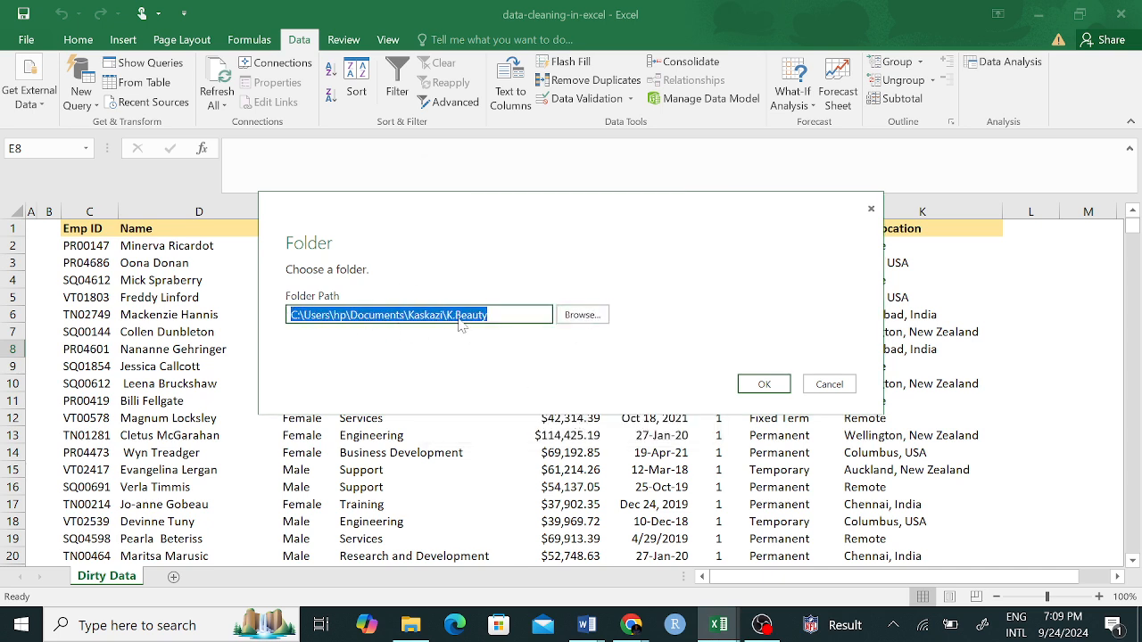
click(830, 384)
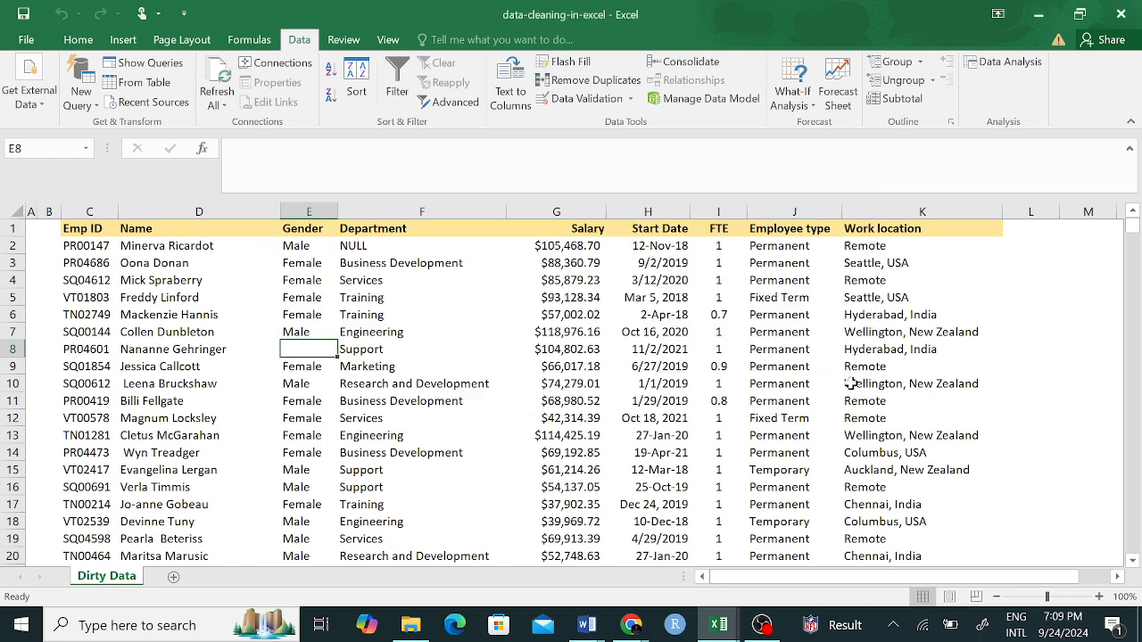
Step: Examine the database and Azure sources available for a new query in the workbook
click(94, 105)
mouse_move(176, 175)
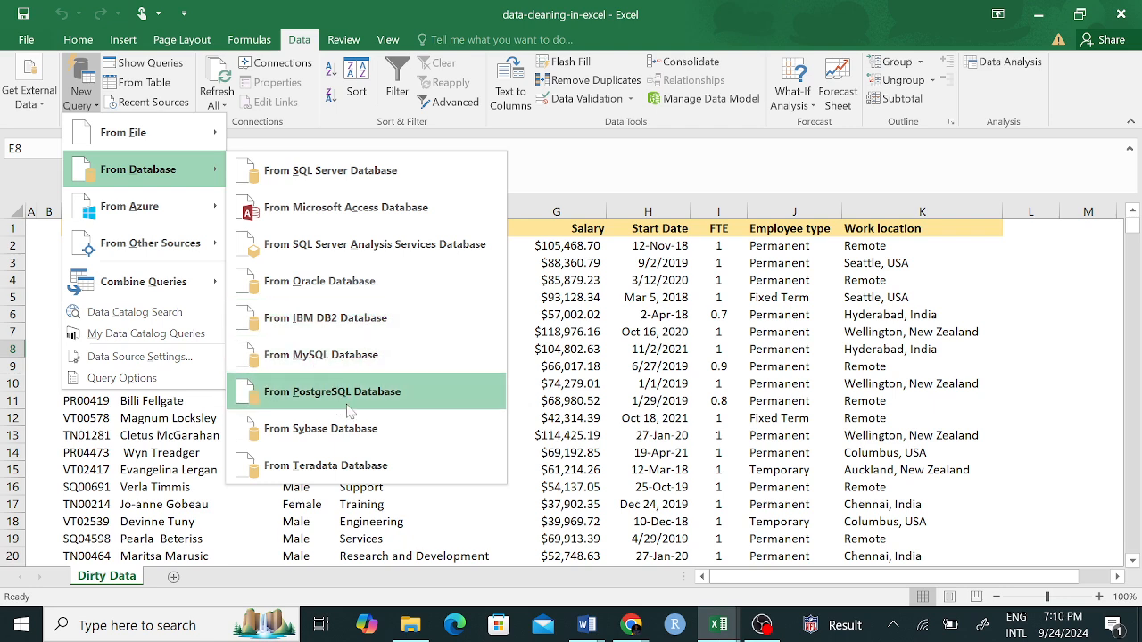
click(547, 170)
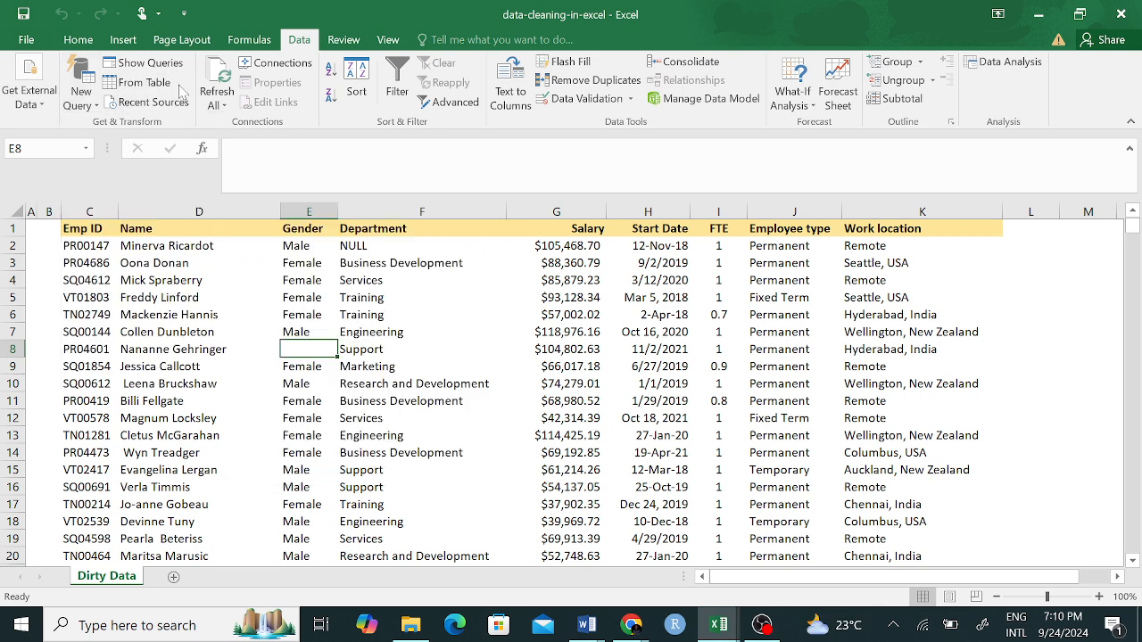
click(81, 89)
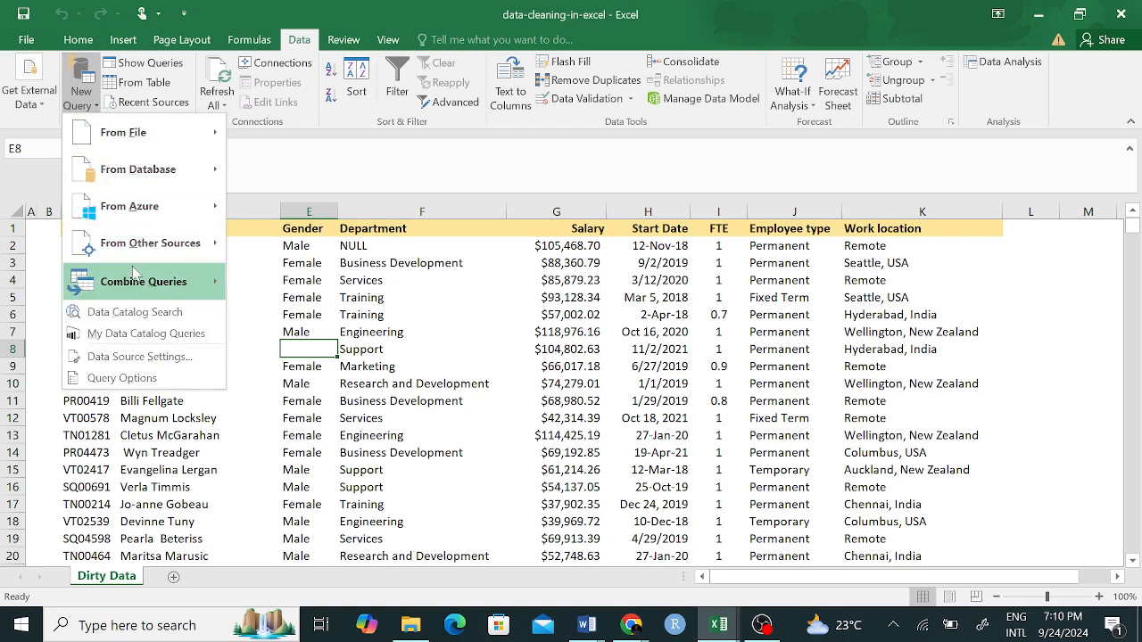
mouse_move(174, 213)
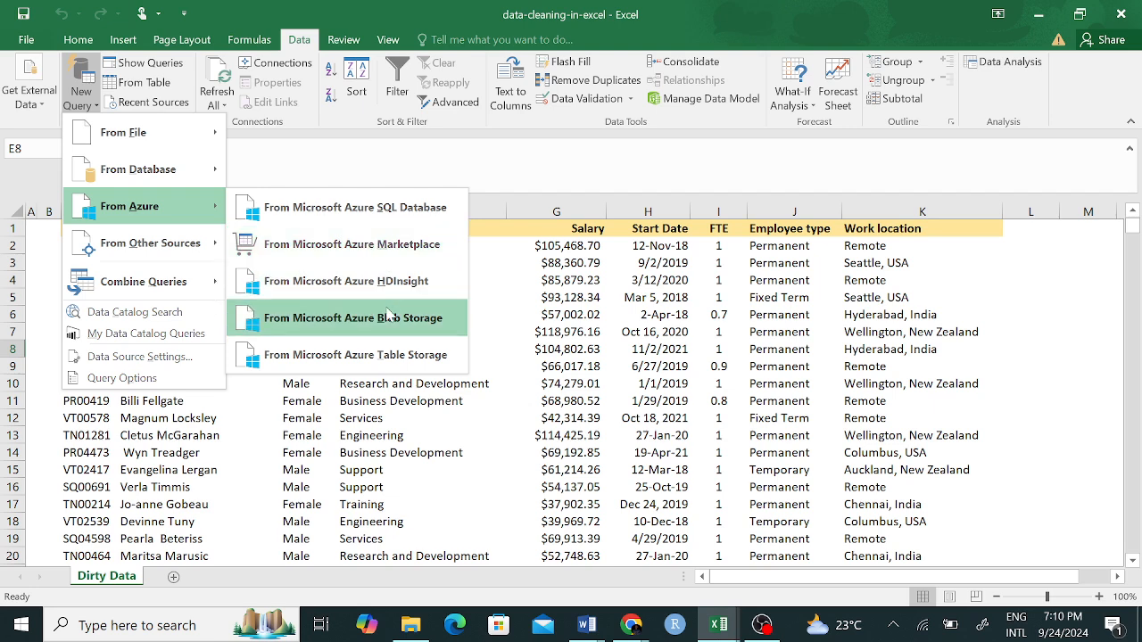
click(492, 171)
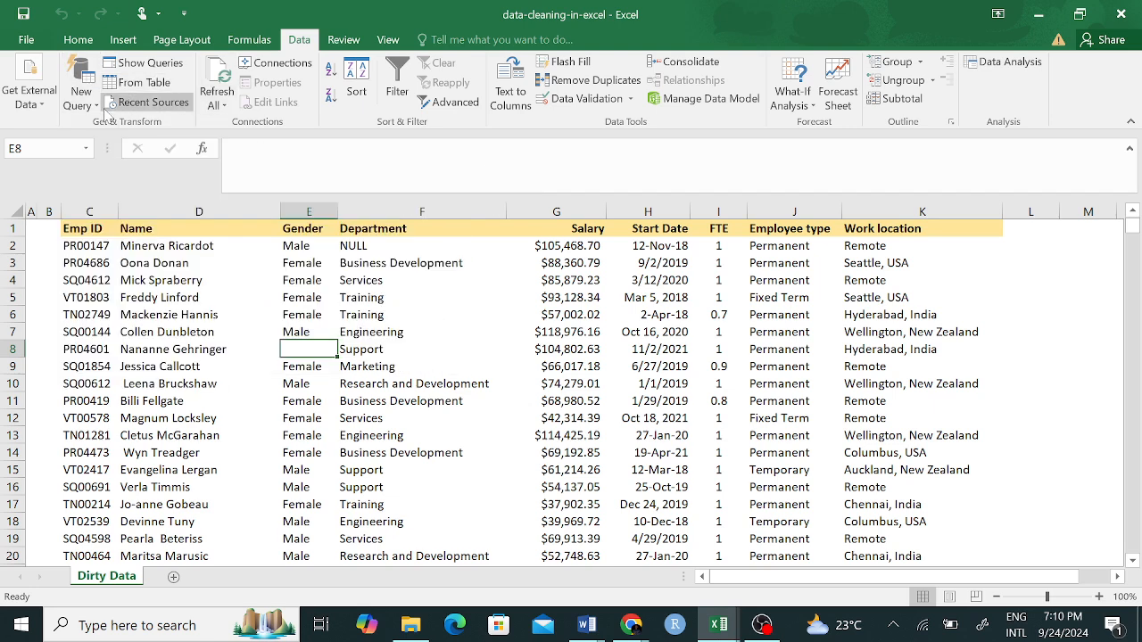
click(381, 402)
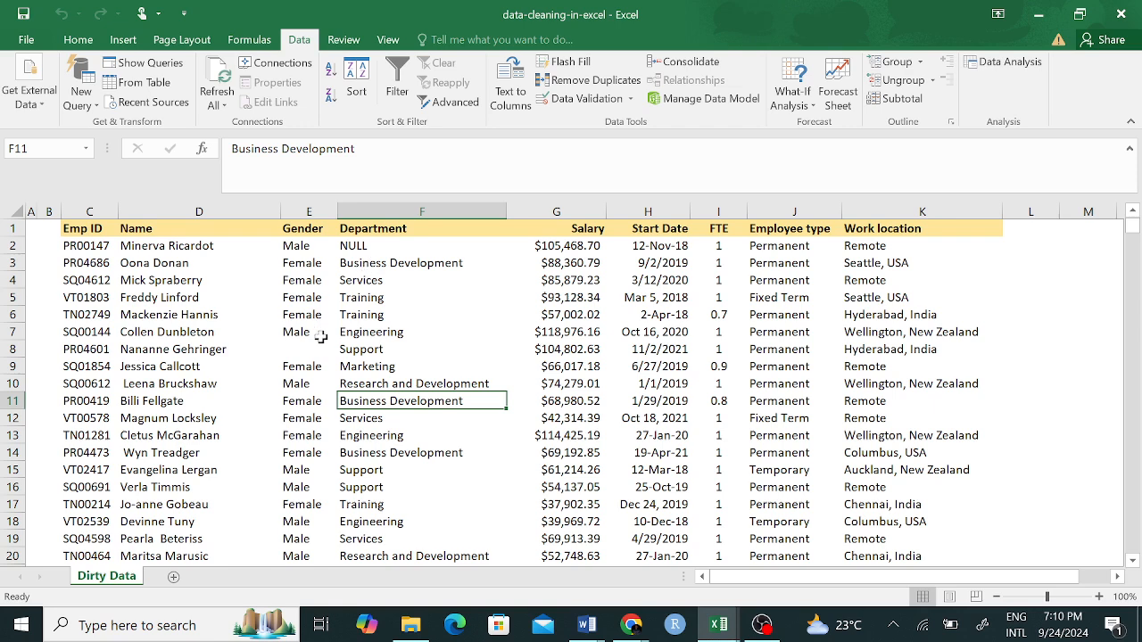
click(99, 106)
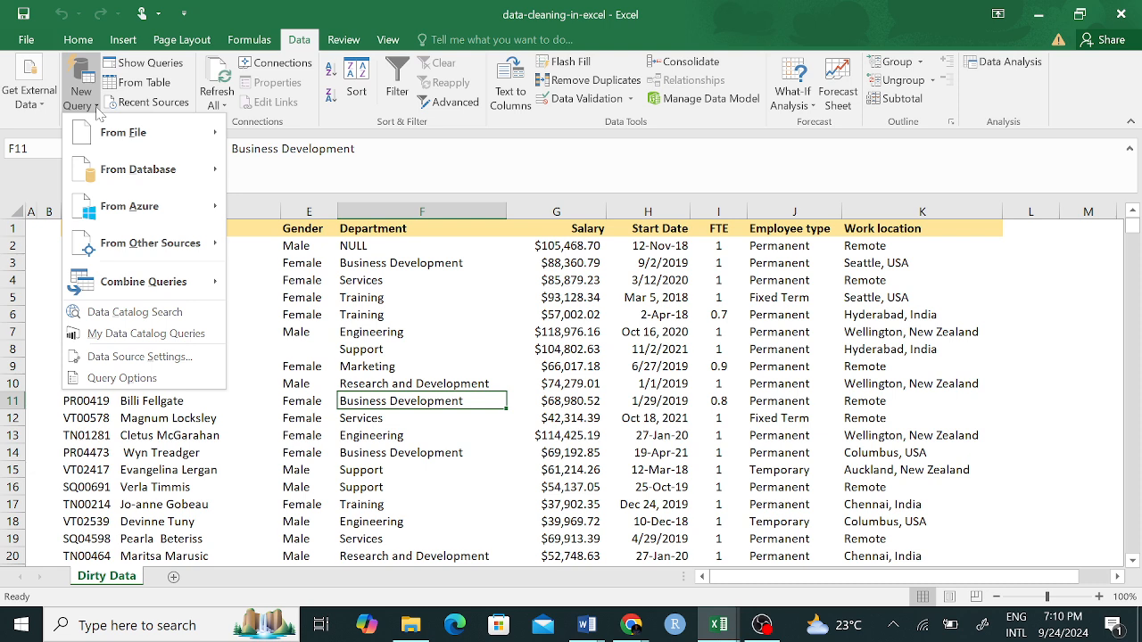
click(486, 16)
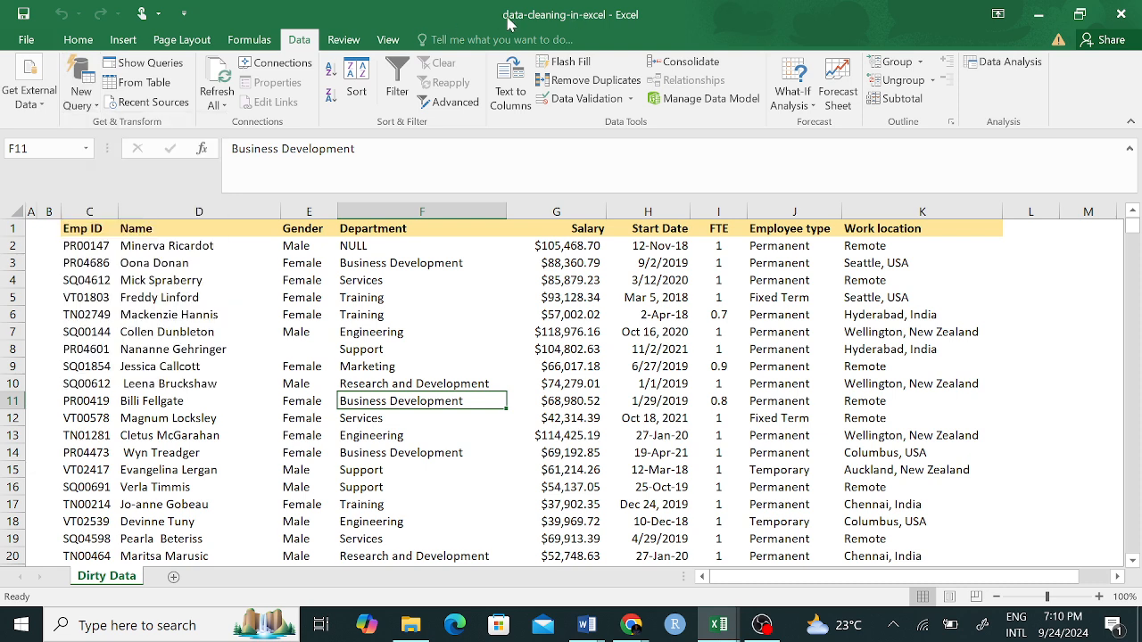
double_click(508, 23)
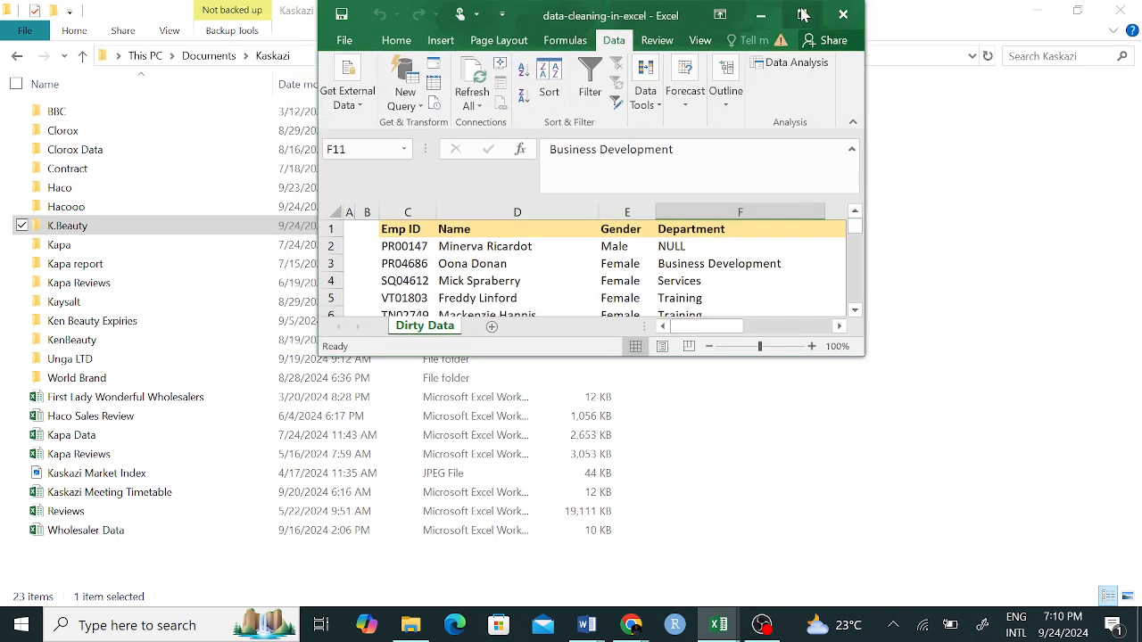
click(803, 15)
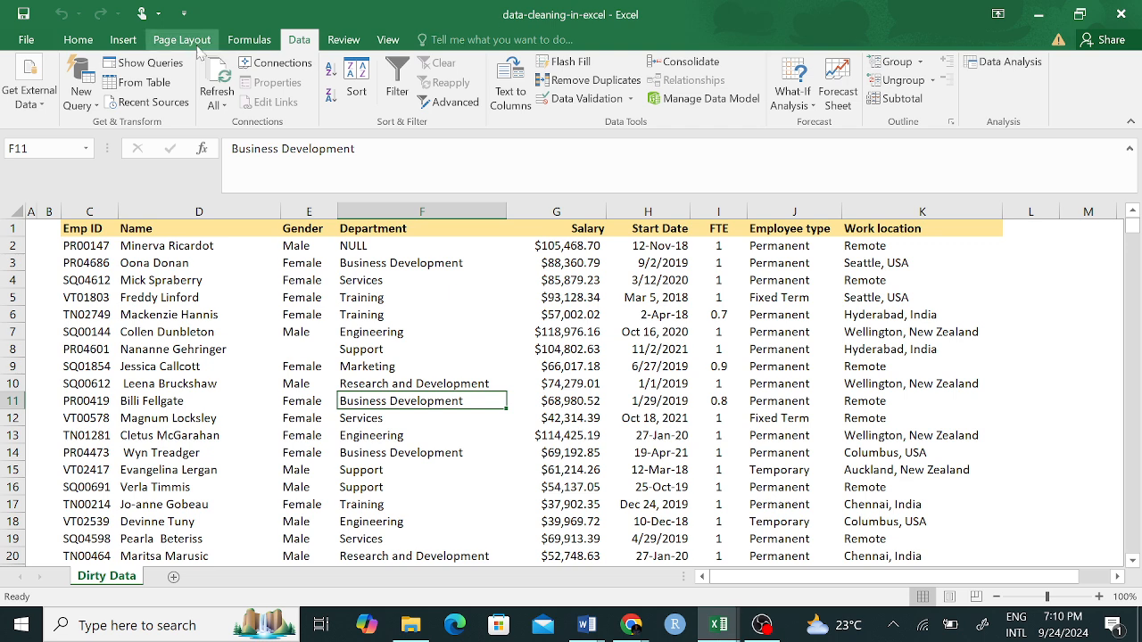
Step: Start a new query from the data-cleaning-in-excel workbook in Downloads, and close the Navigator without loading any data
click(81, 96)
mouse_move(154, 134)
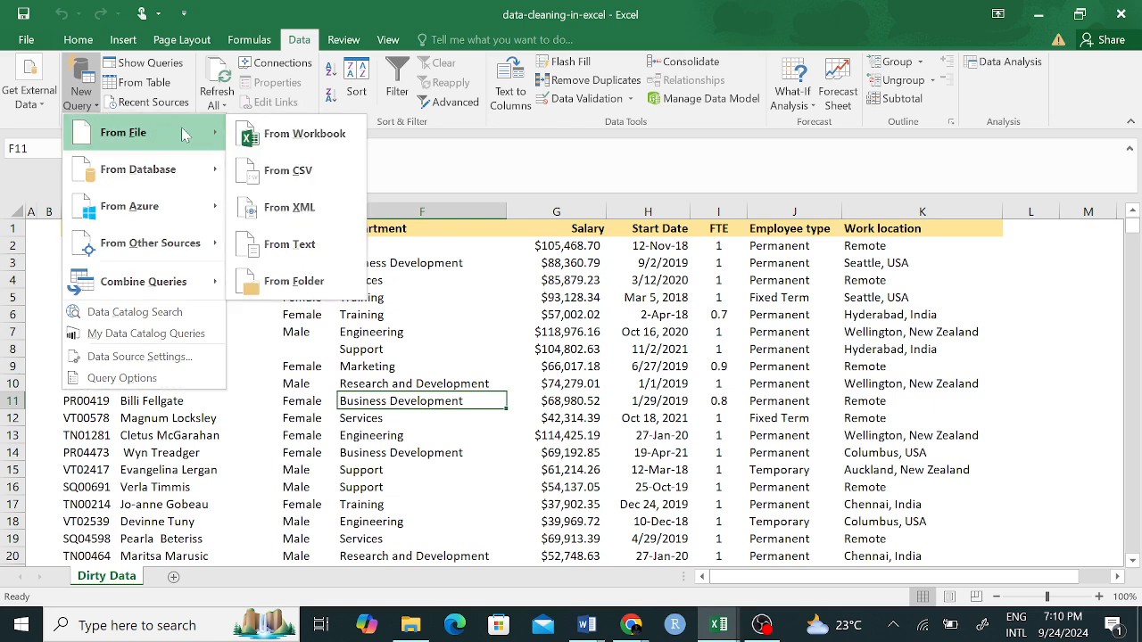
click(281, 135)
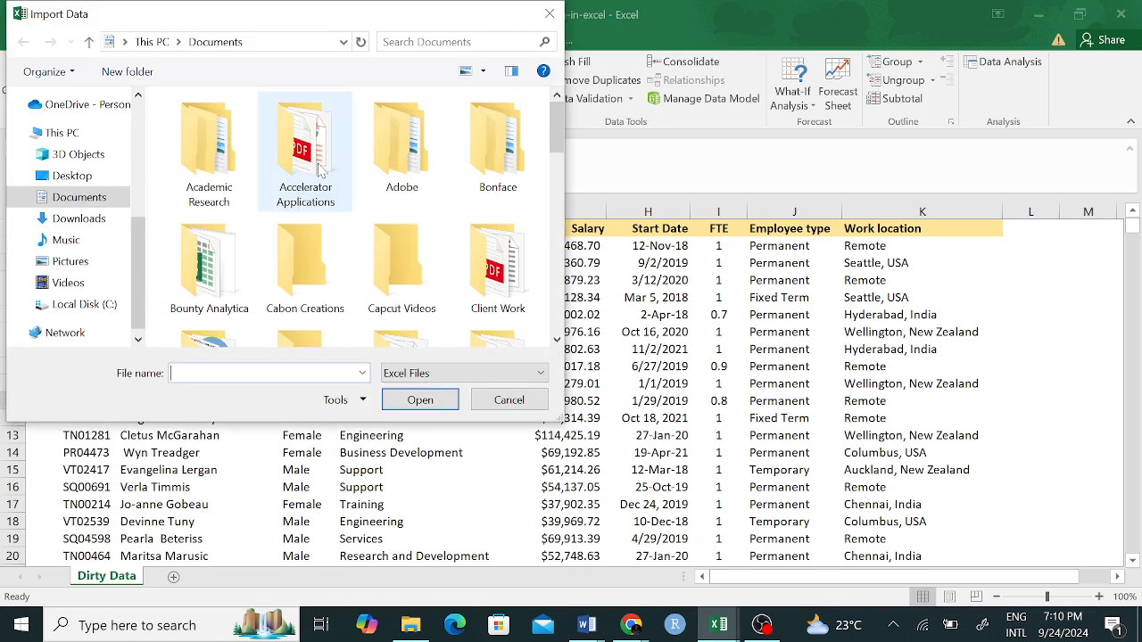
click(78, 219)
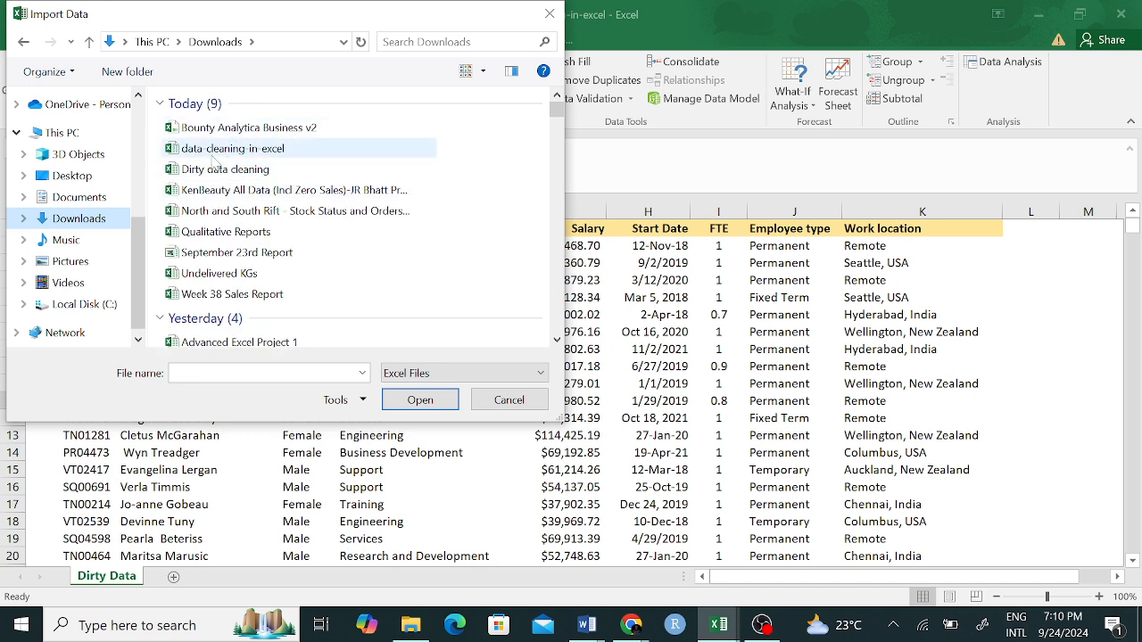
click(208, 156)
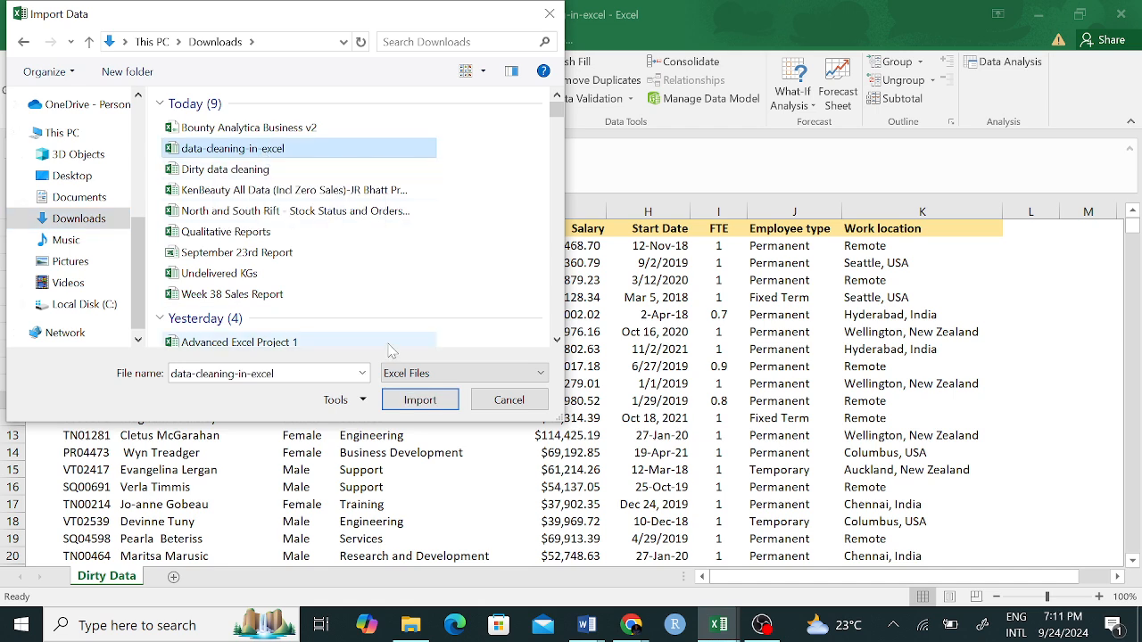
click(421, 401)
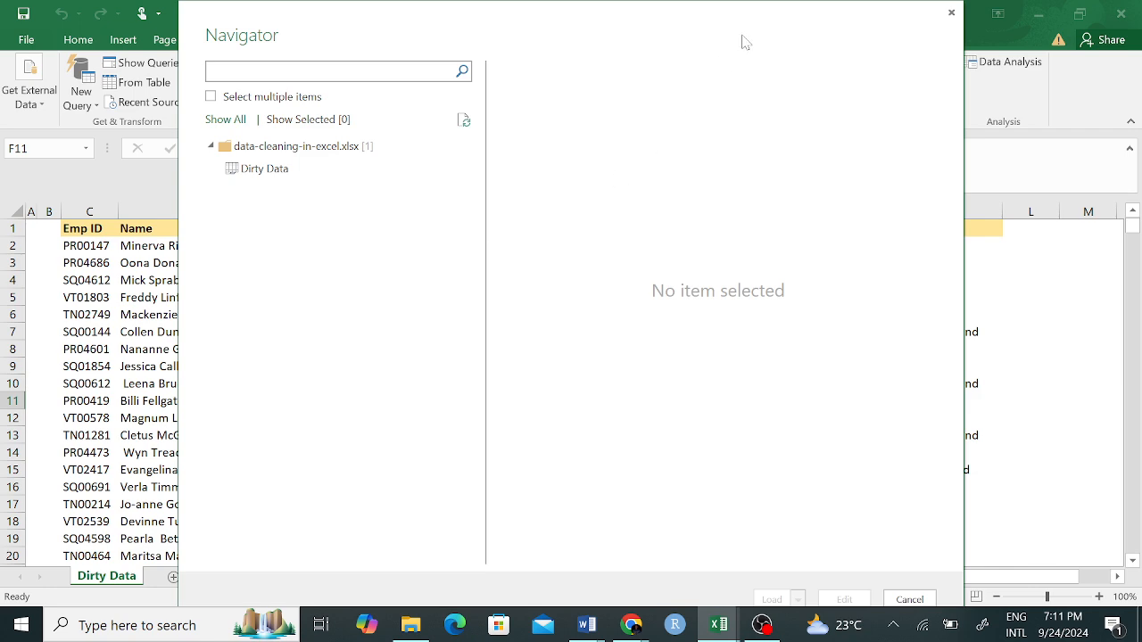
click(951, 12)
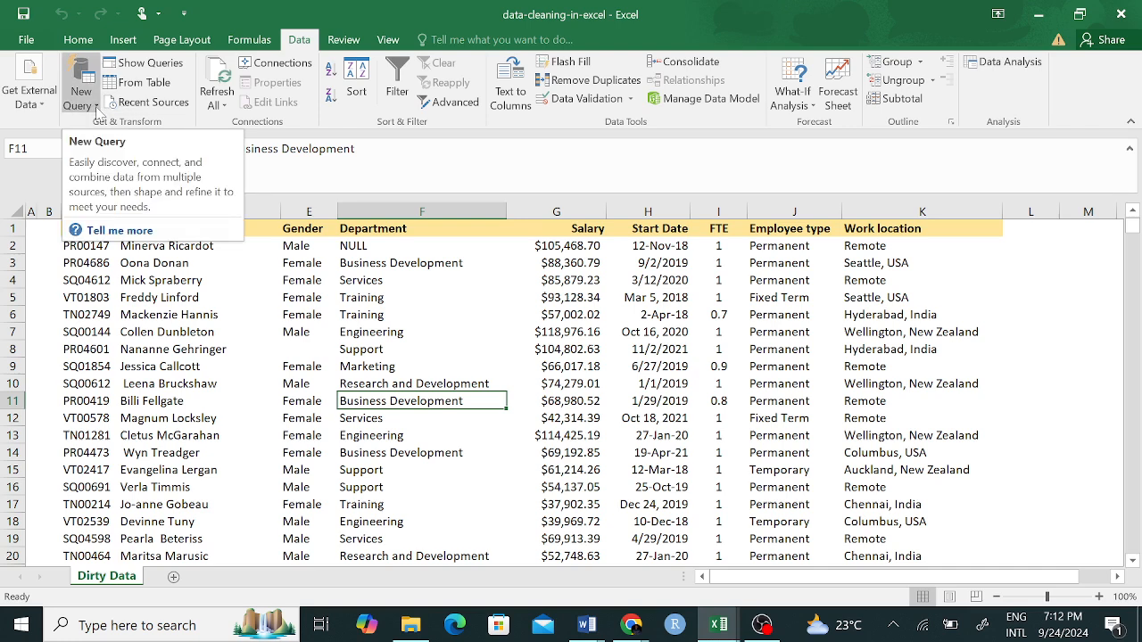
Step: Review the new query sources, start another query from a workbook, and browse Downloads, Desktop and Documents for source files
click(96, 105)
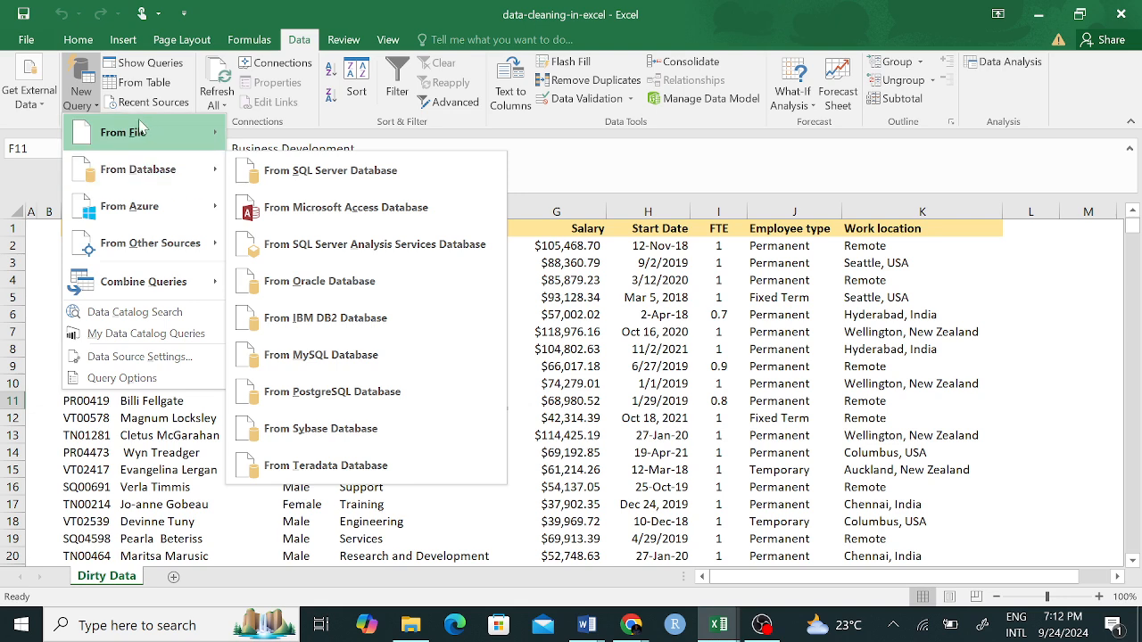
mouse_move(134, 139)
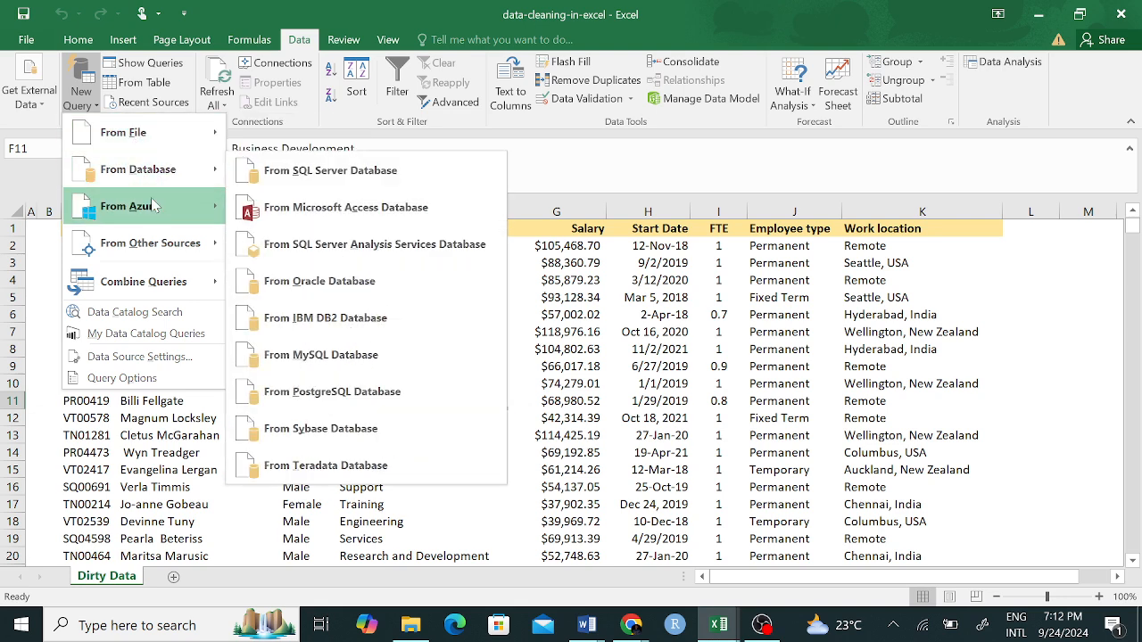
mouse_move(156, 241)
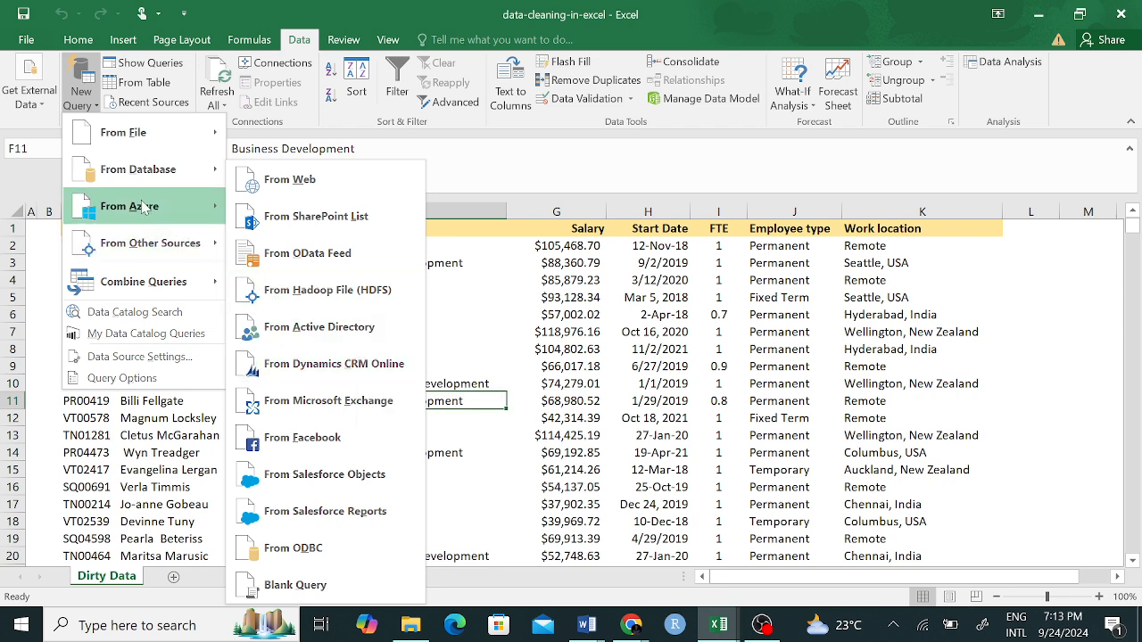
mouse_move(175, 141)
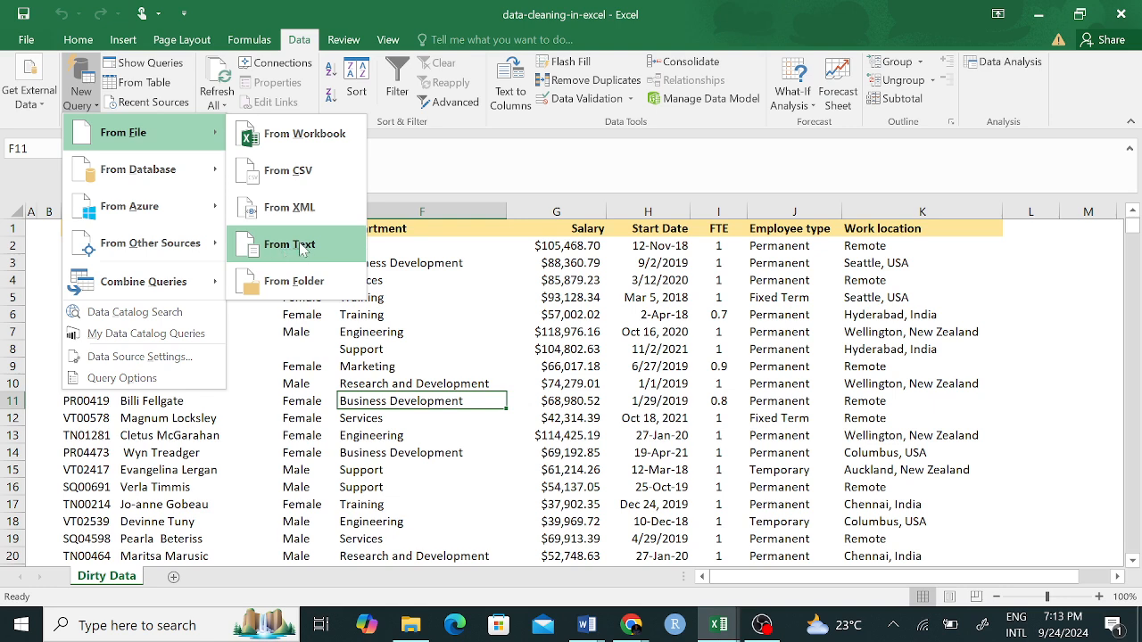
click(304, 142)
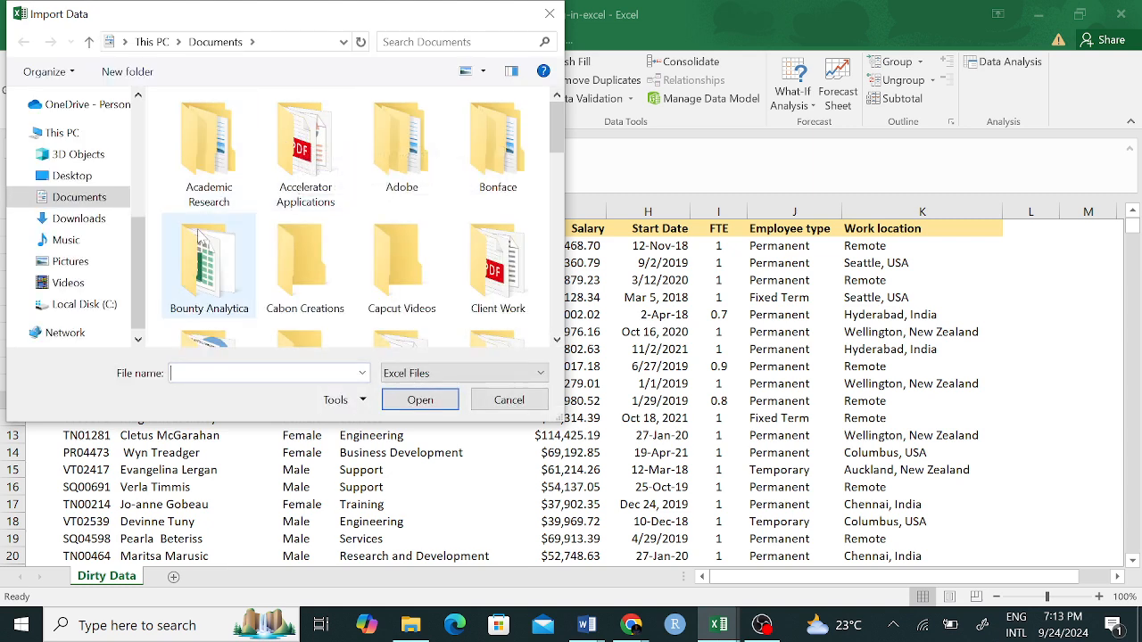
click(90, 228)
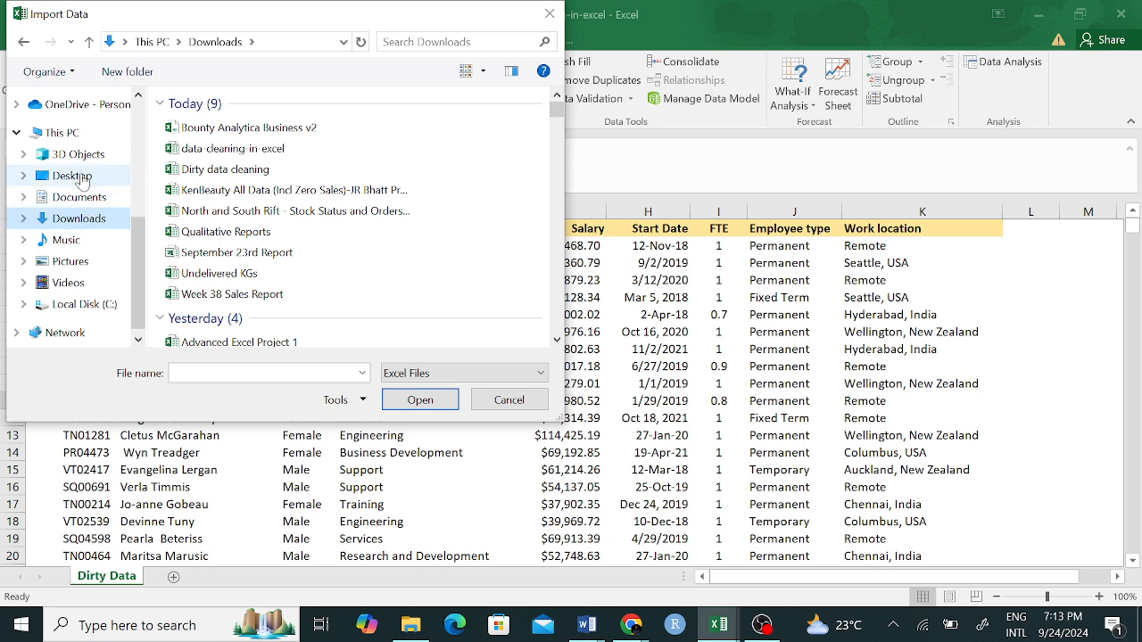
click(82, 182)
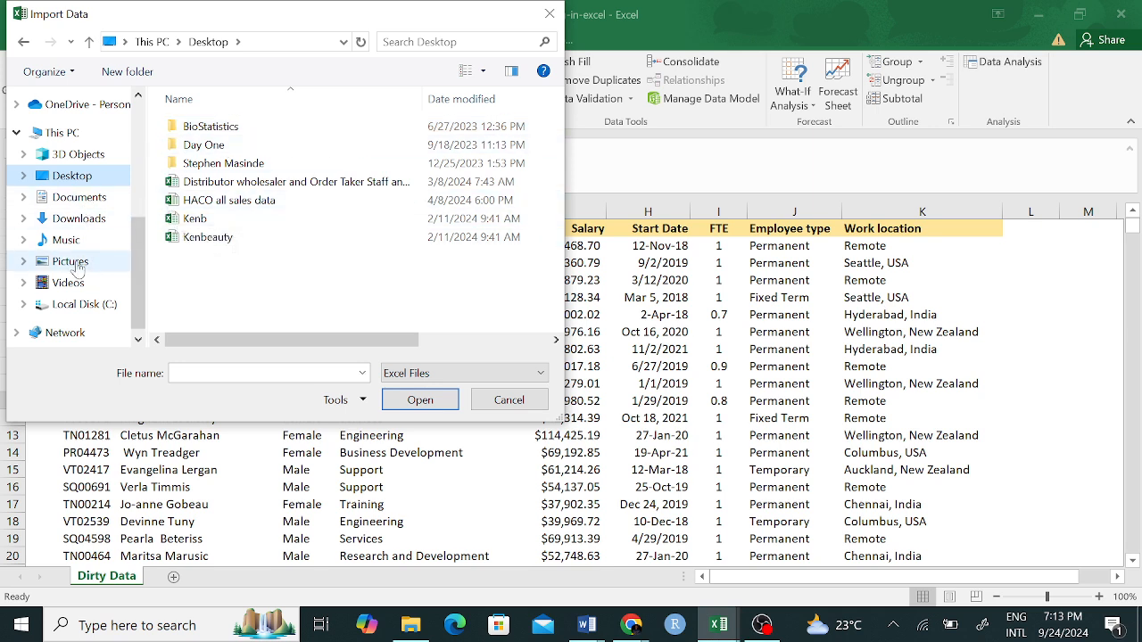
click(79, 198)
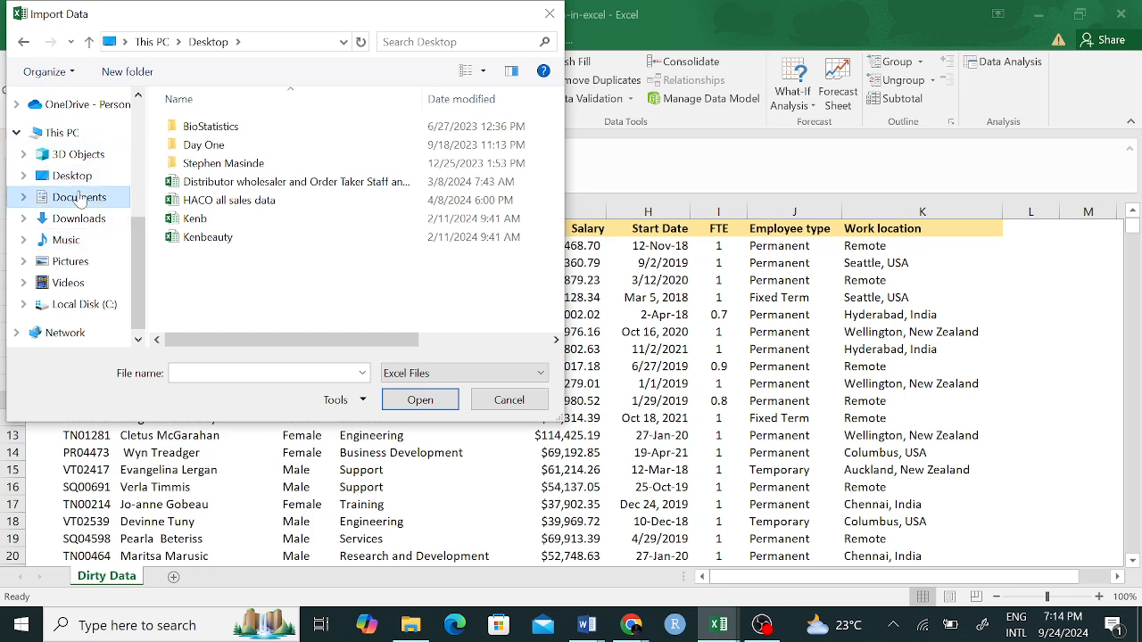
drag(557, 132, 555, 73)
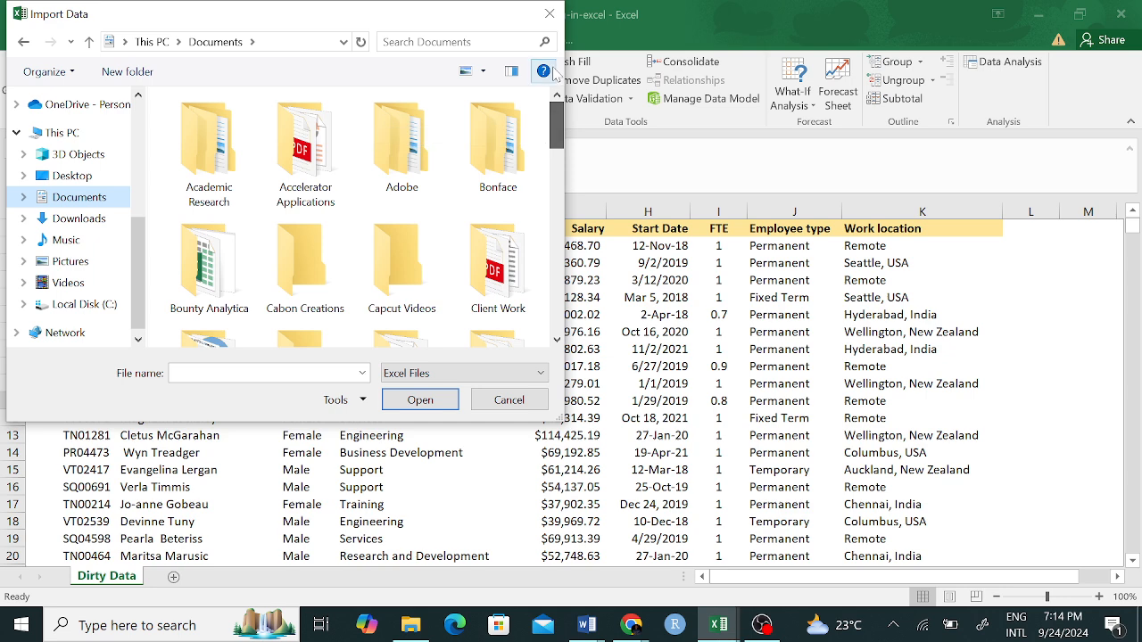
Step: Import the data-cleaning-in-excel workbook from Downloads into the Navigator, and close it without loading any data
click(80, 219)
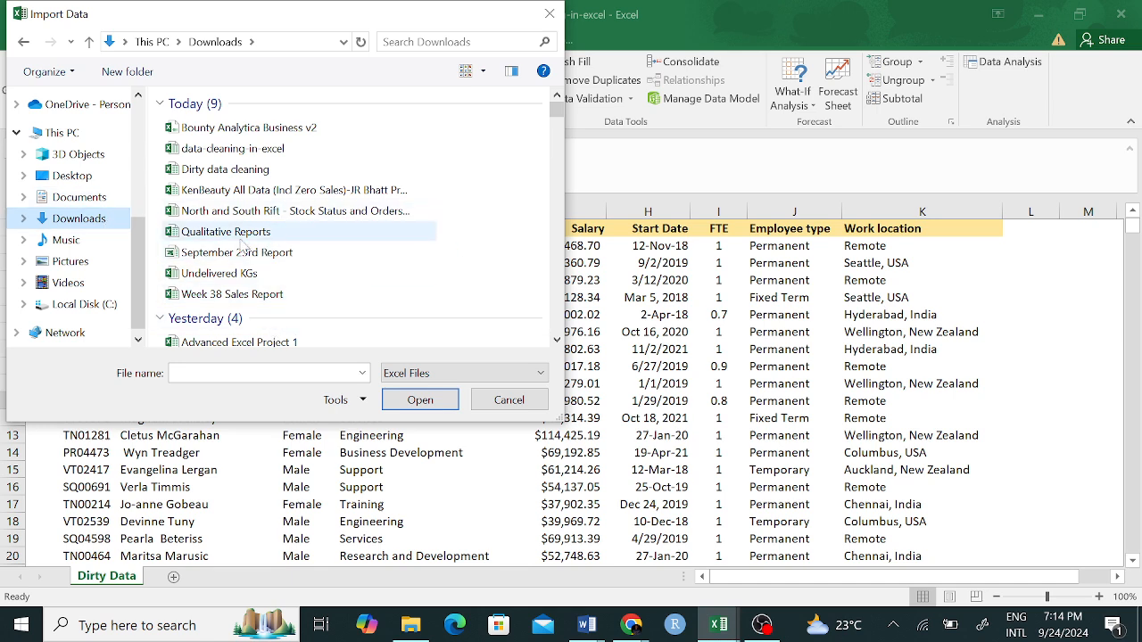
click(236, 149)
click(423, 406)
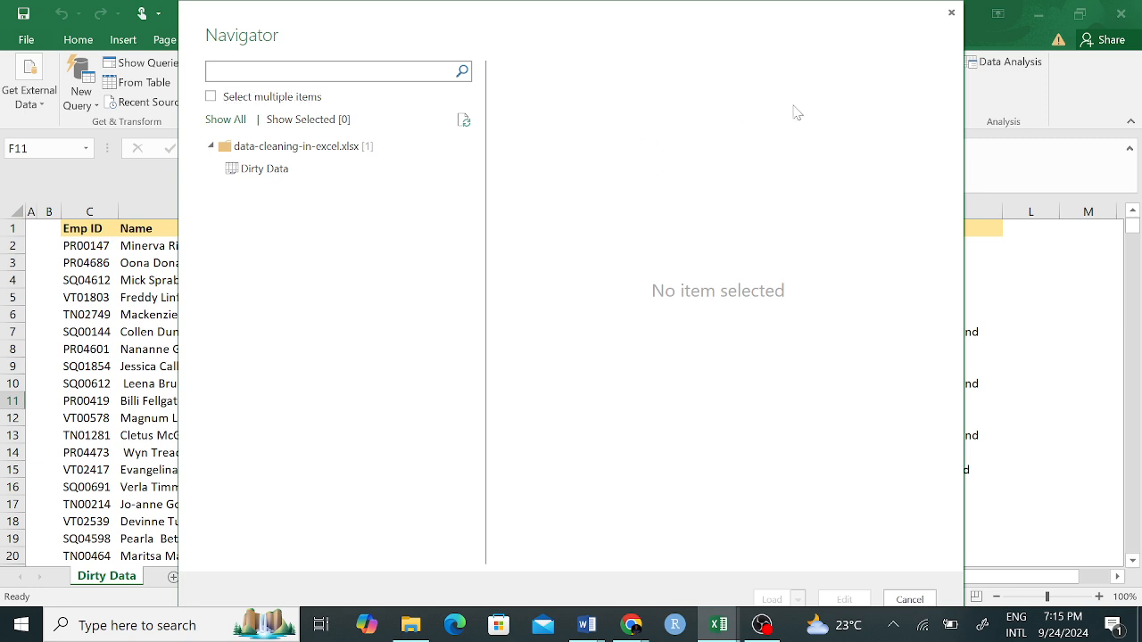
click(952, 13)
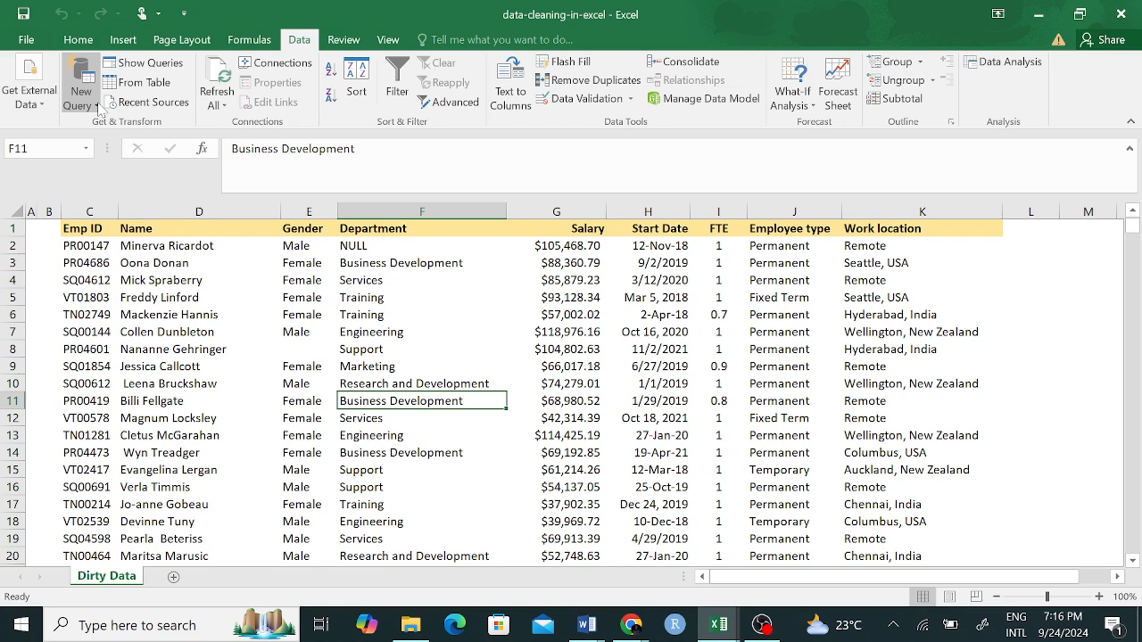
Step: Examine the other sources available for getting external data, such as SQL Server and OData feeds
click(42, 105)
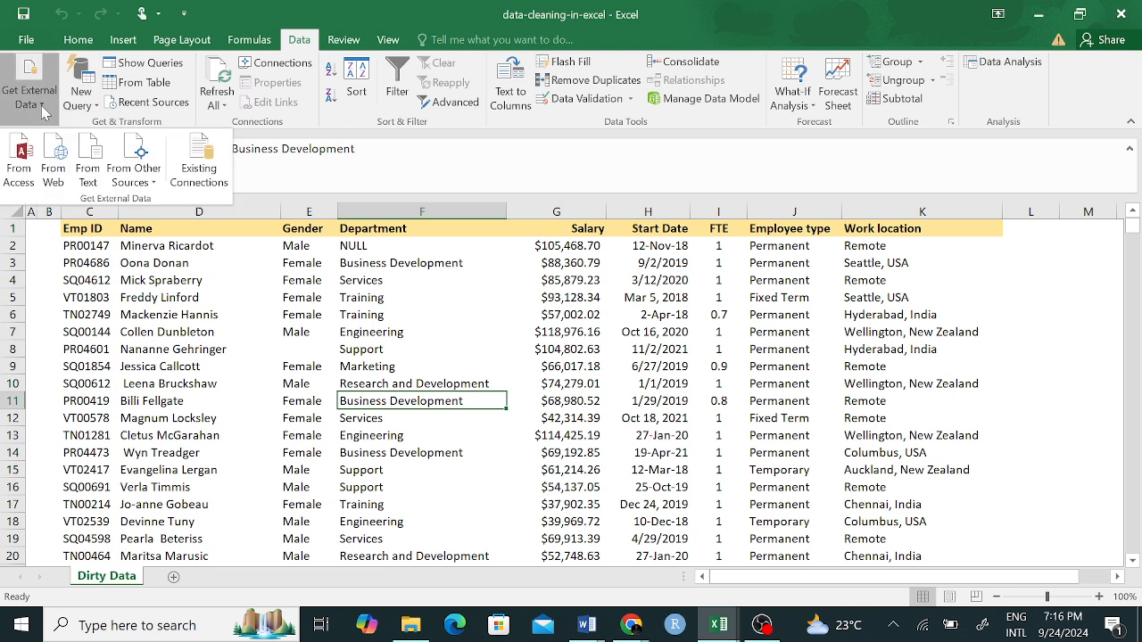
click(149, 181)
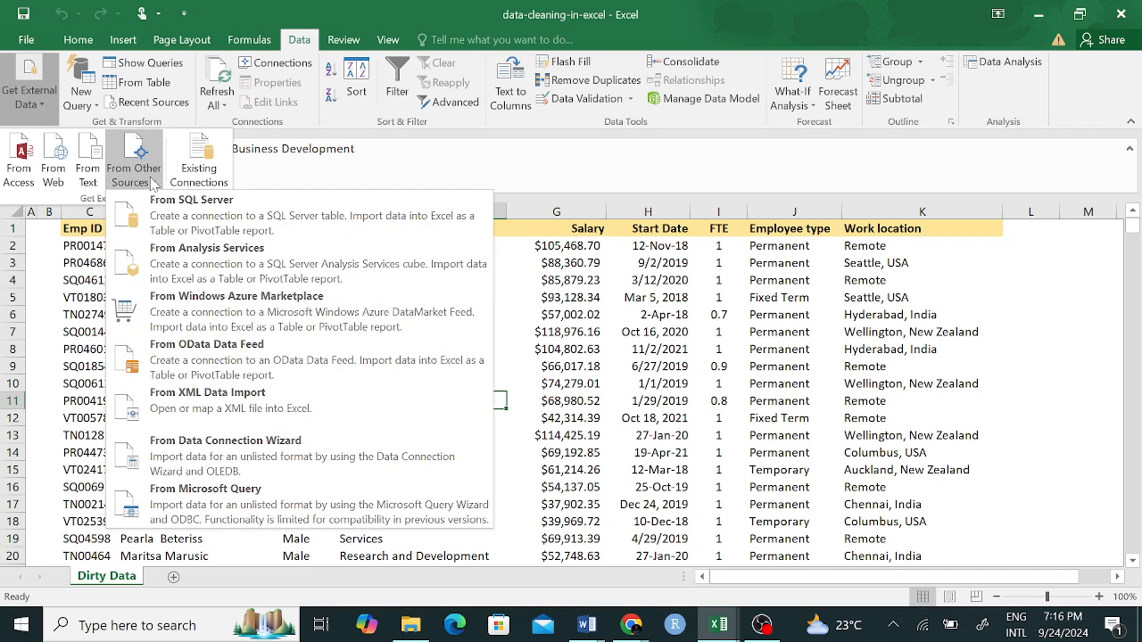
click(82, 121)
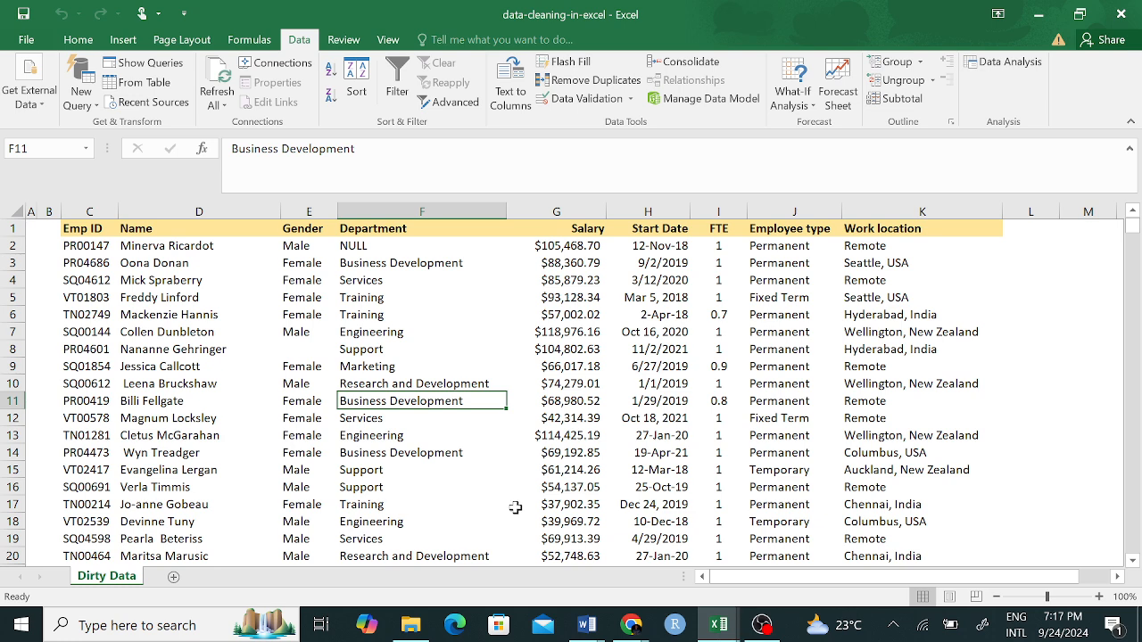
Step: Switch to the Google Meet call in Chrome
click(630, 628)
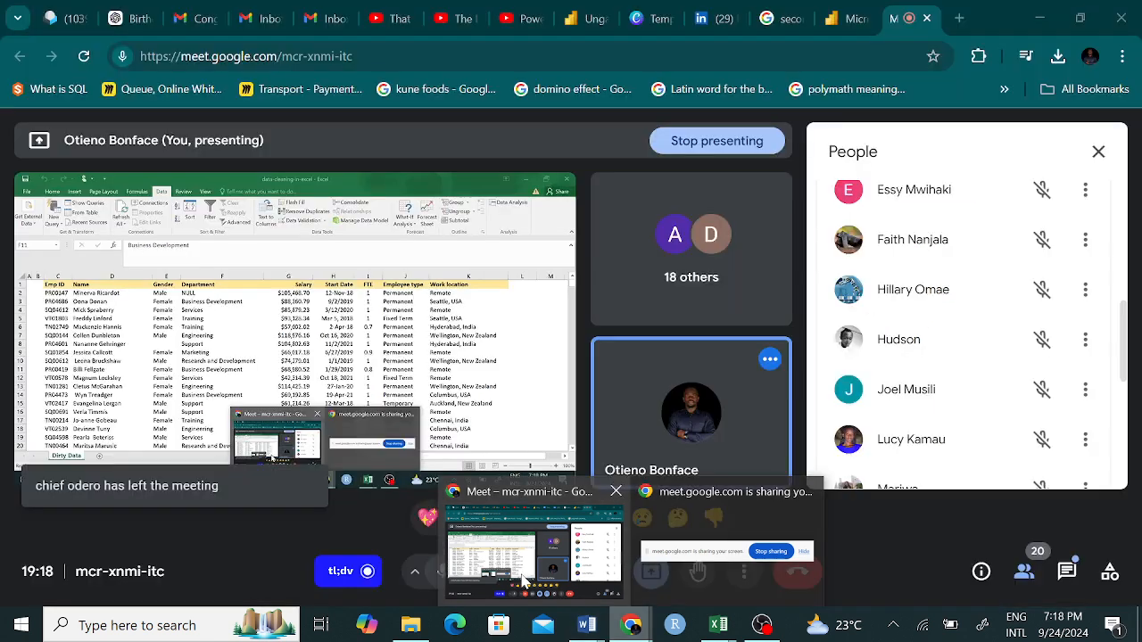
click(524, 580)
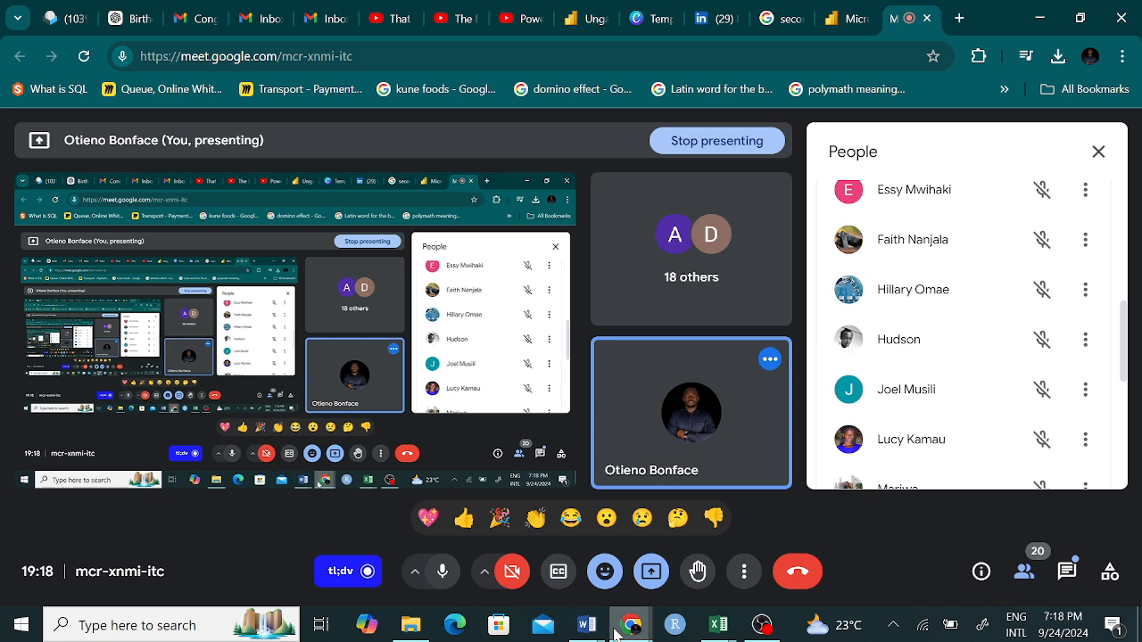
mouse_move(632, 630)
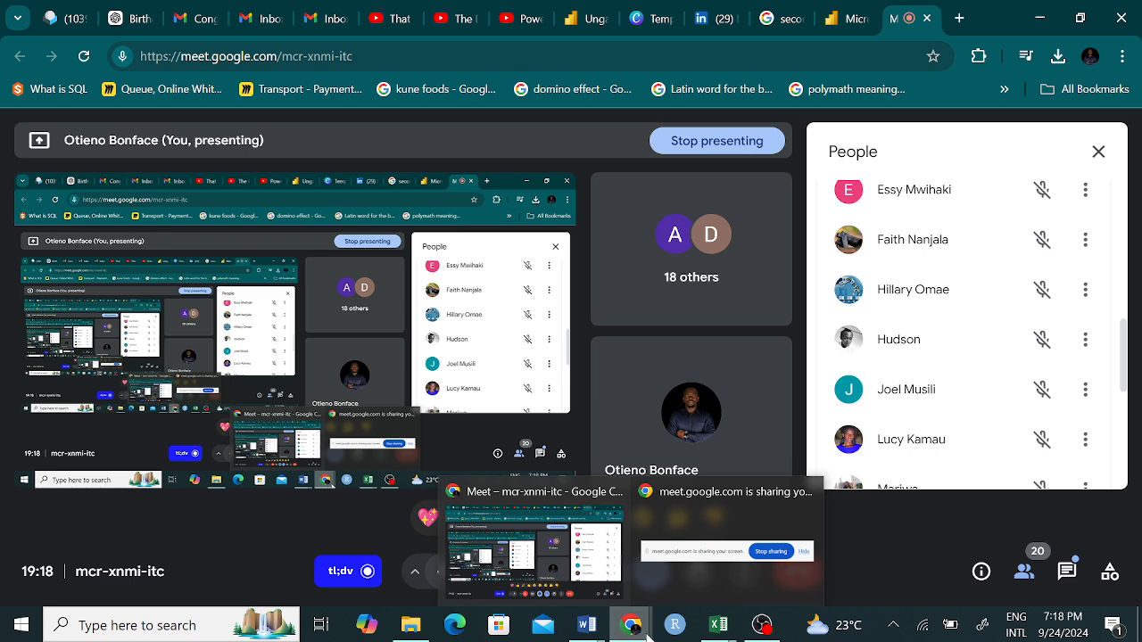
mouse_move(630, 586)
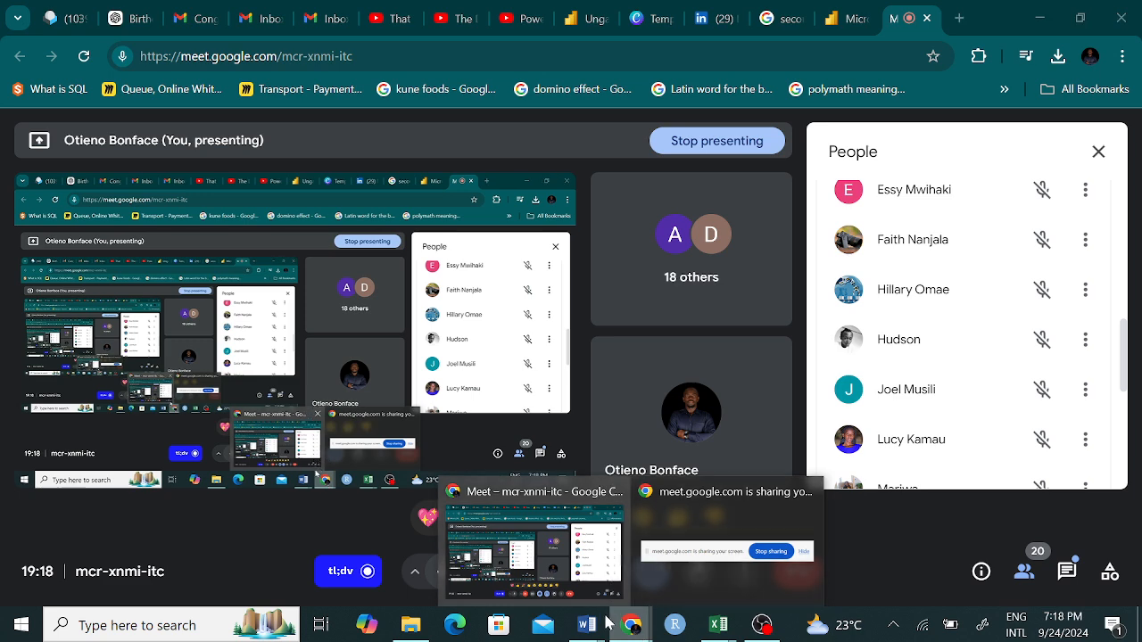
Step: Stop the screen sharing in the Google Meet call and dismiss the WhatsApp notification
mouse_move(716, 624)
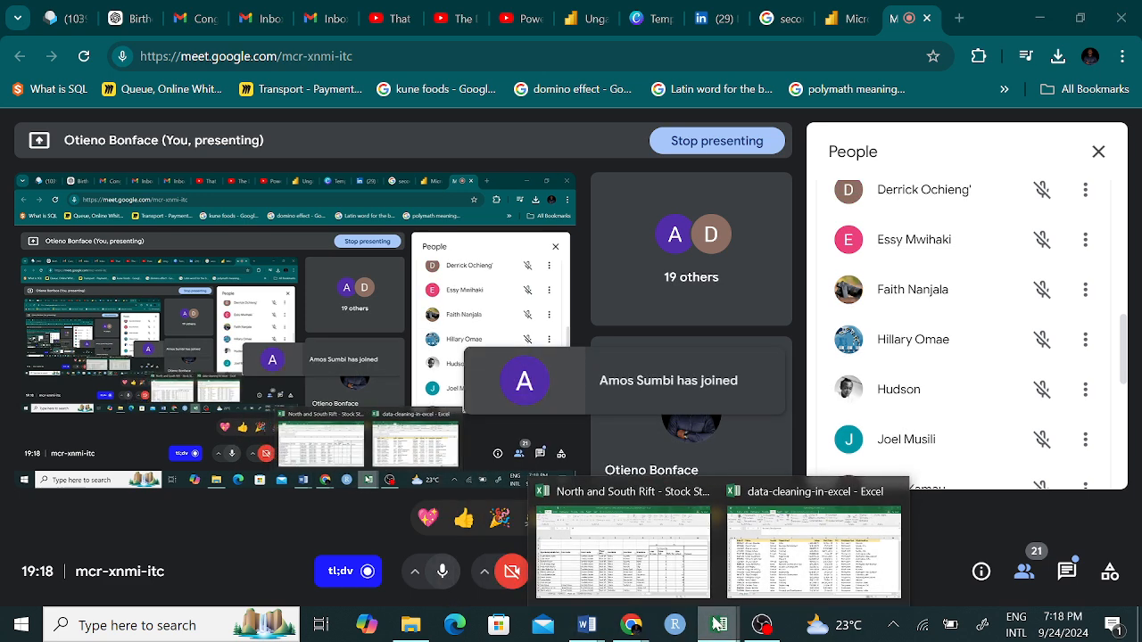
click(548, 492)
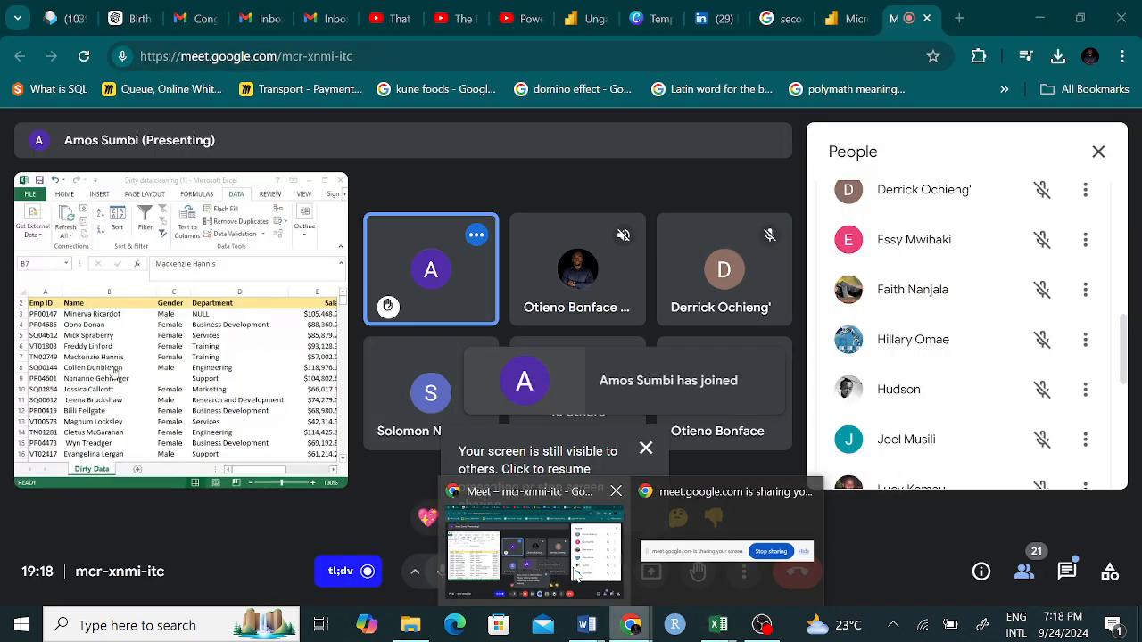
click(612, 575)
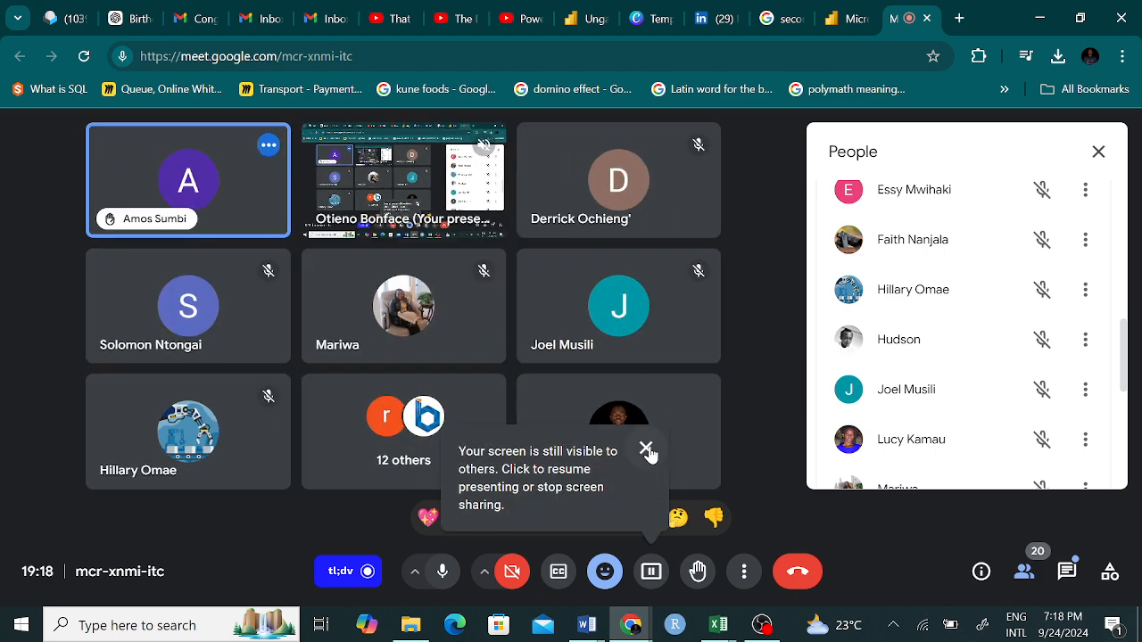
mouse_move(430, 192)
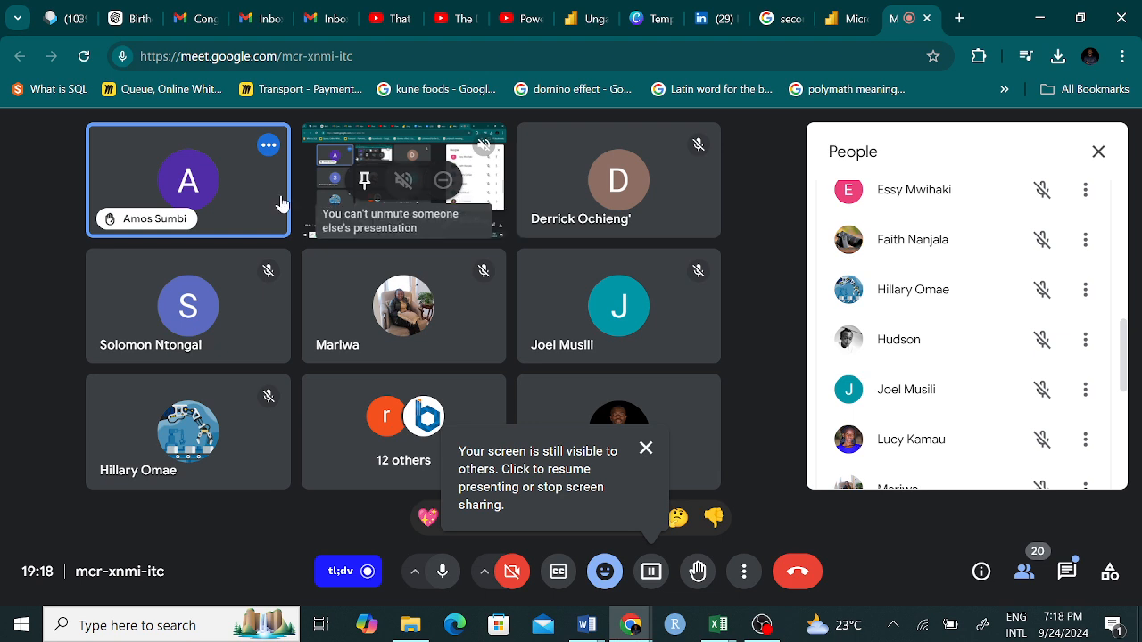
mouse_move(245, 208)
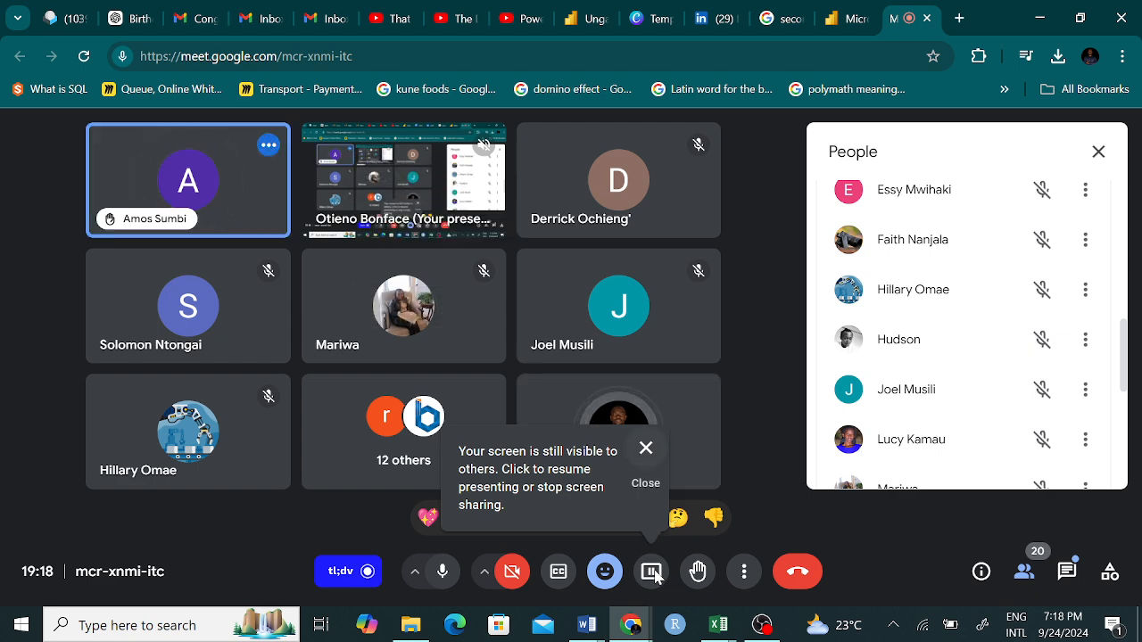
click(640, 463)
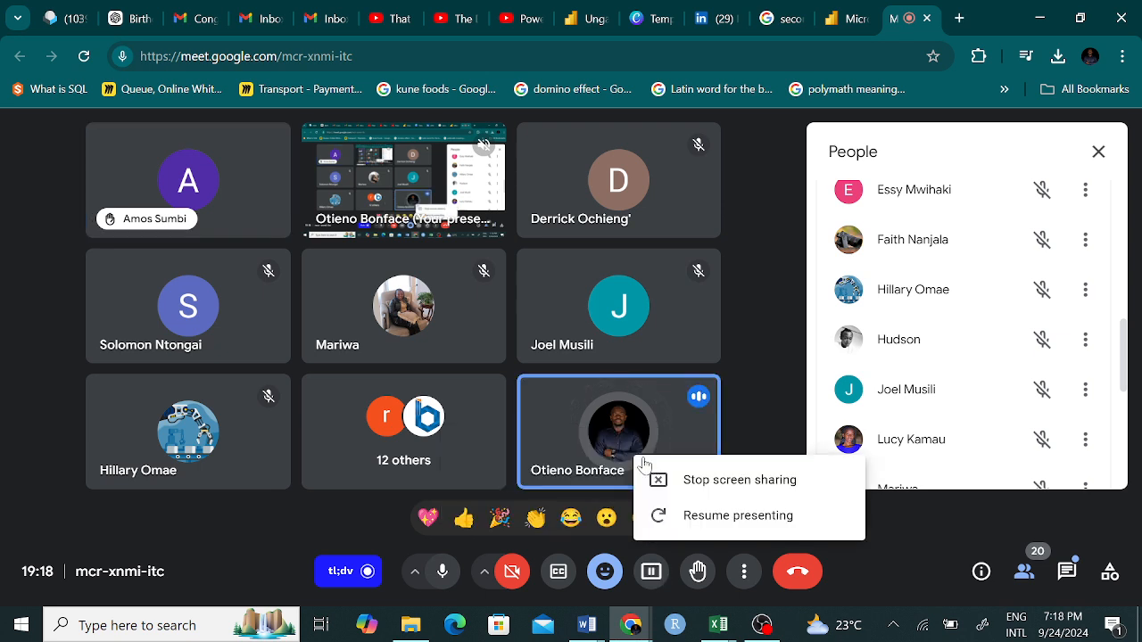
click(695, 487)
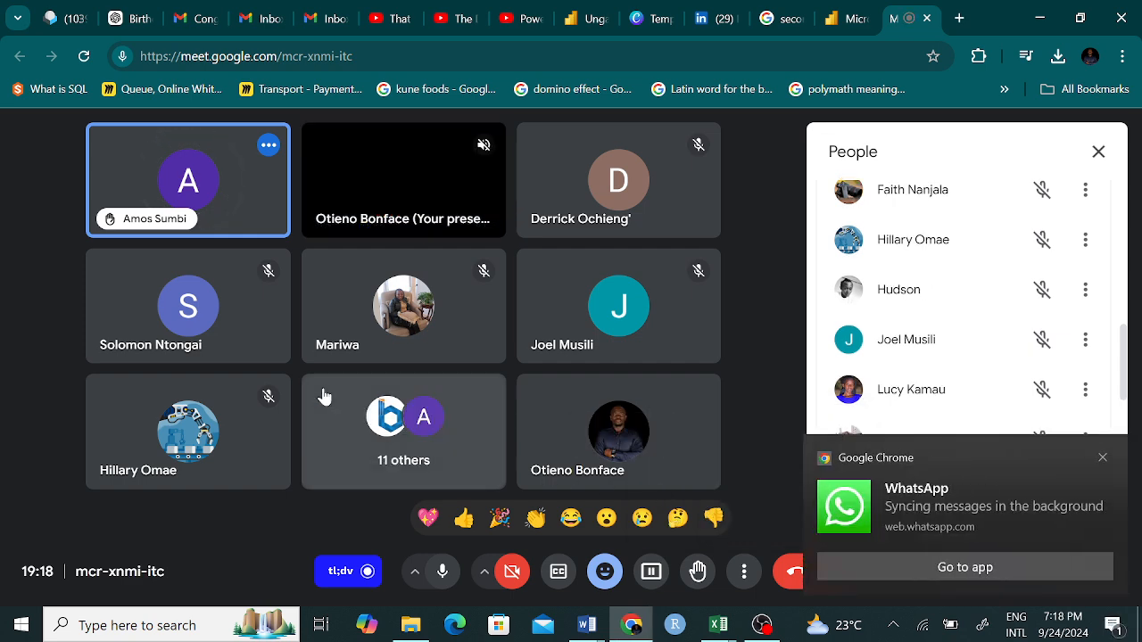
click(1103, 459)
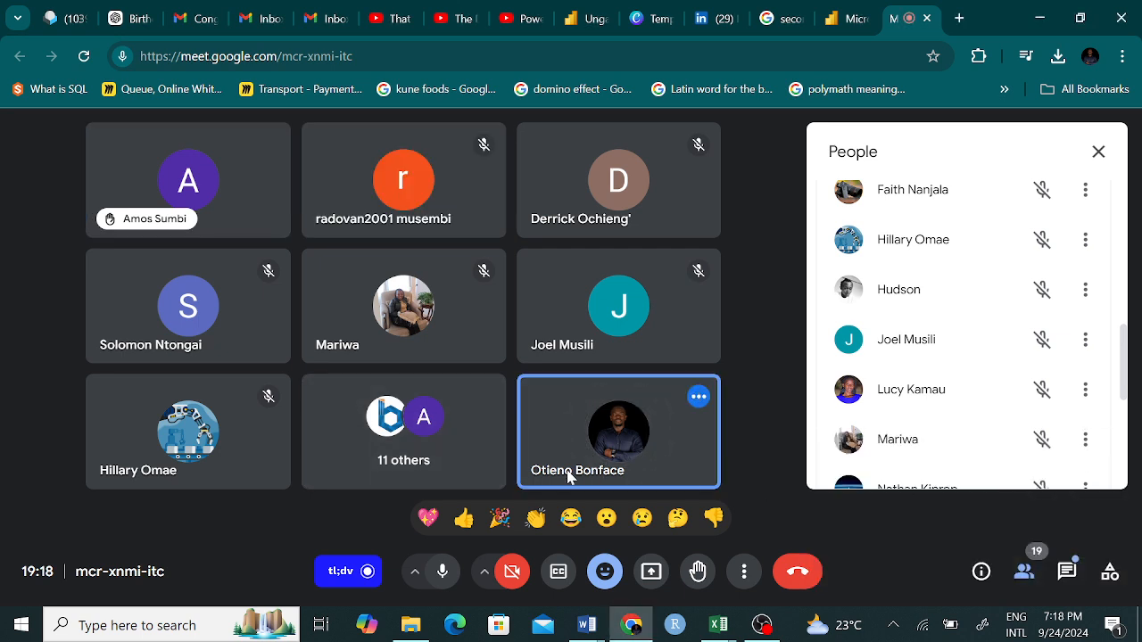
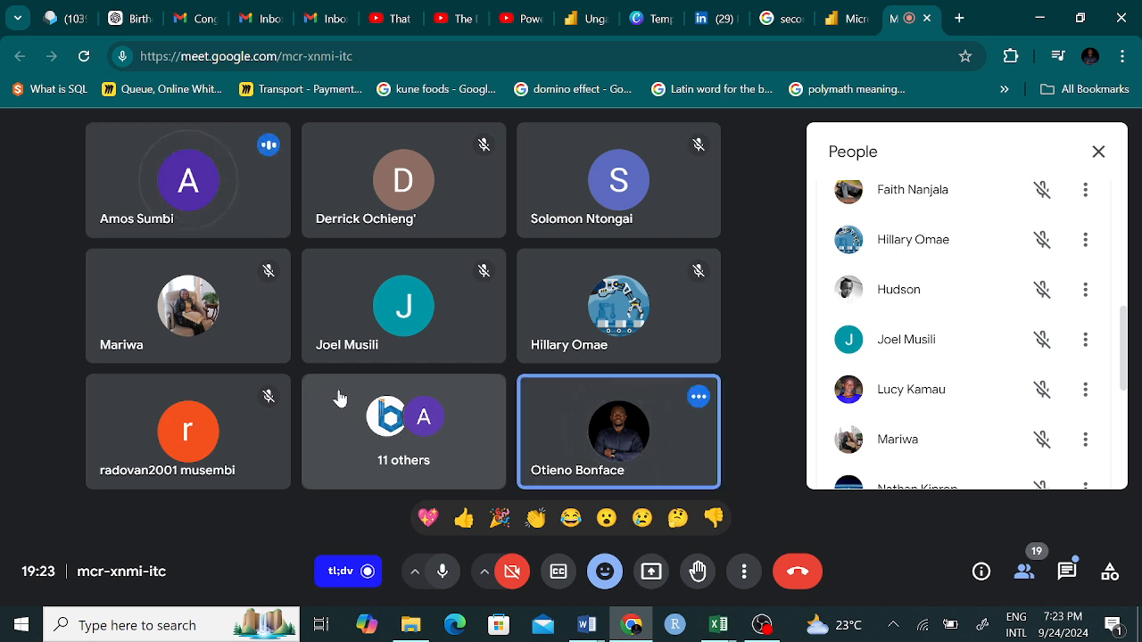
Step: Mute and unmute the microphone in the call, and start presenting the entire screen
click(441, 572)
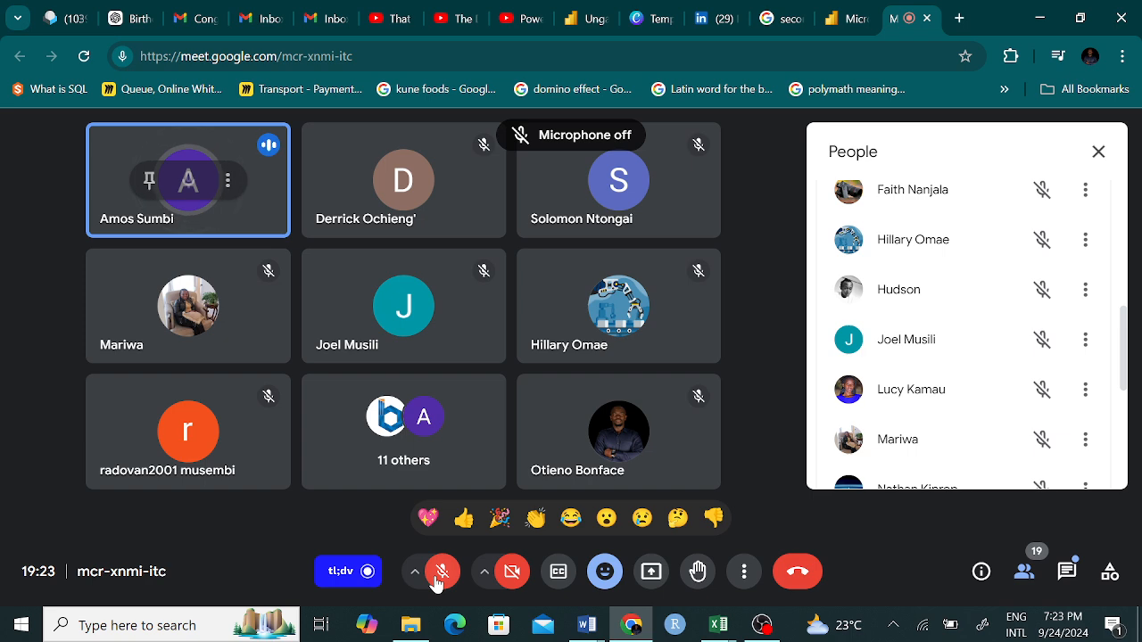
click(440, 571)
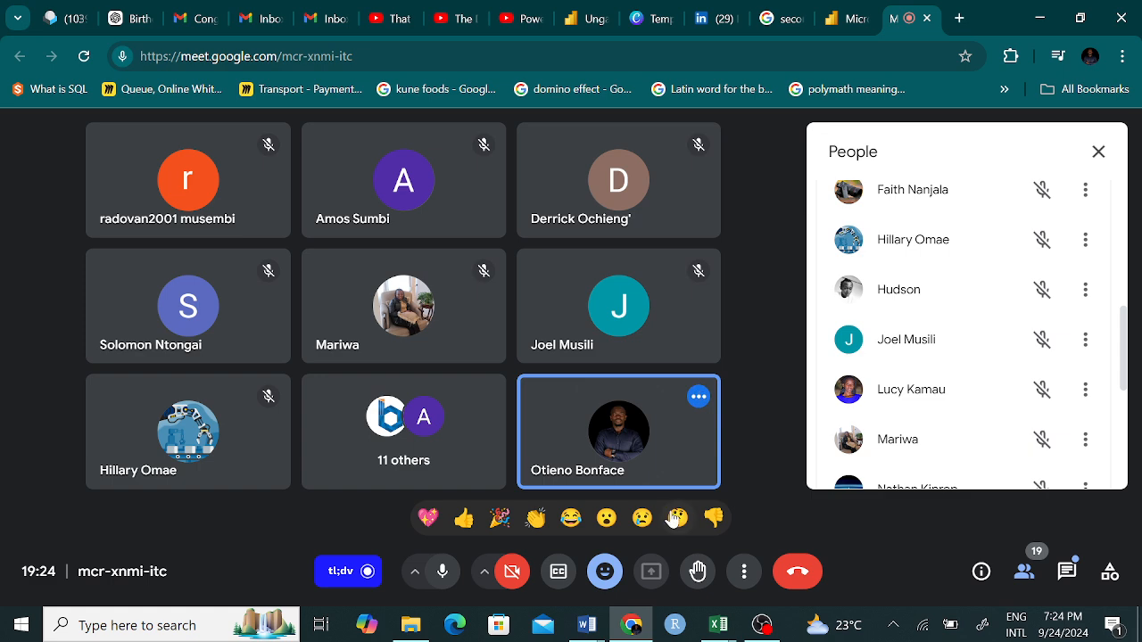
click(652, 572)
click(720, 163)
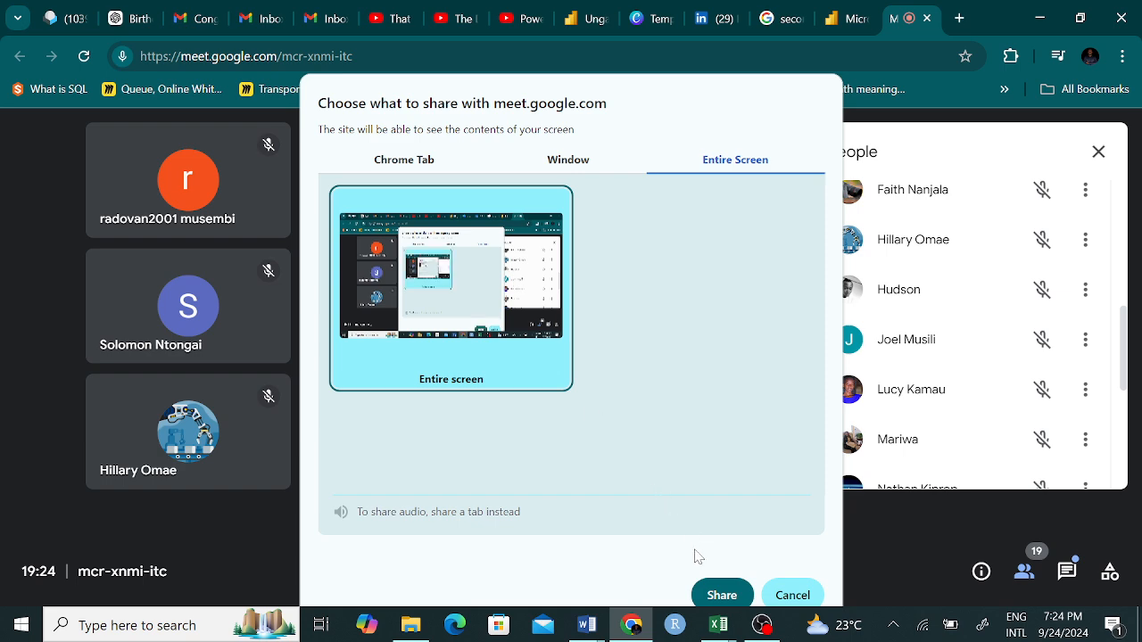
click(736, 595)
click(729, 577)
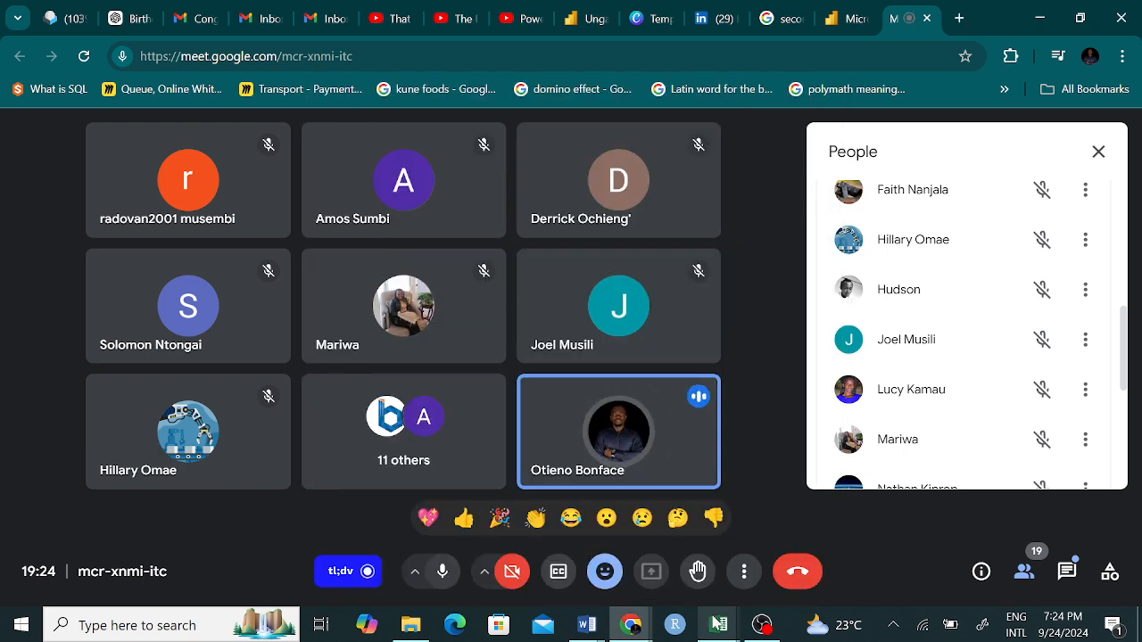
Step: Switch to the data-cleaning-in-excel workbook in Excel and start a workbook query on the data-cleaning-in-excel file from Downloads
mouse_move(718, 625)
click(752, 557)
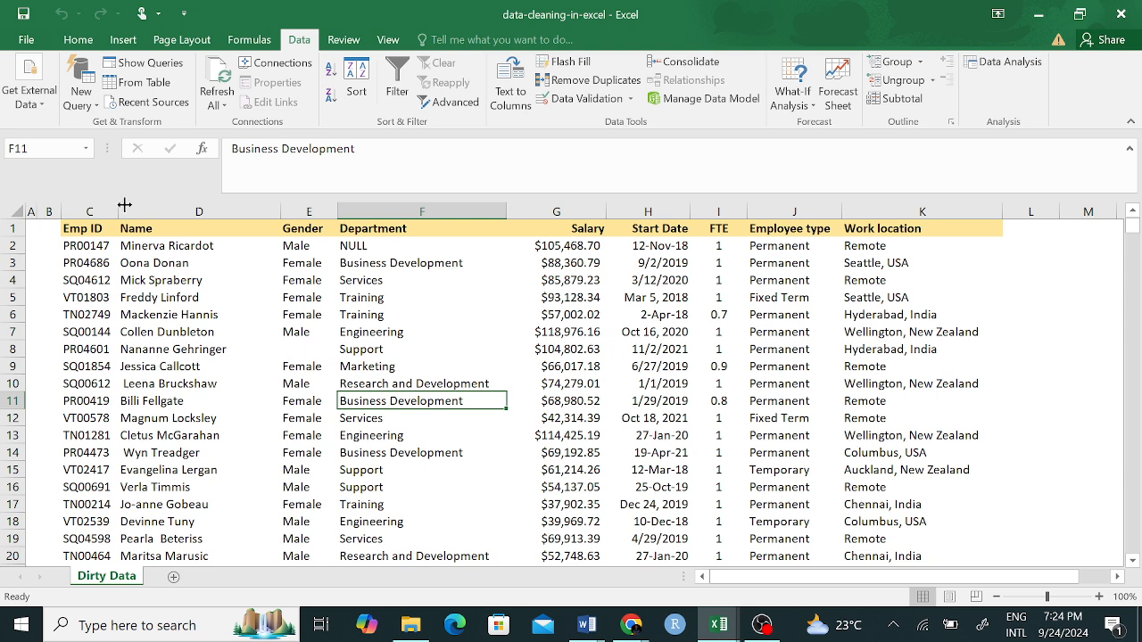
click(97, 105)
mouse_move(171, 135)
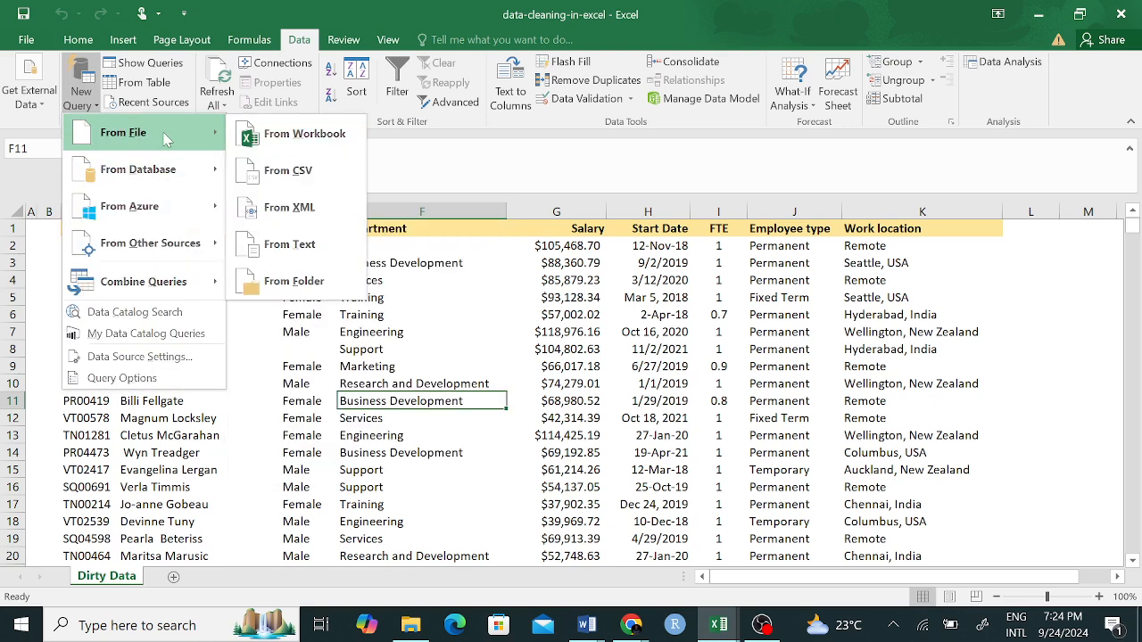
click(258, 135)
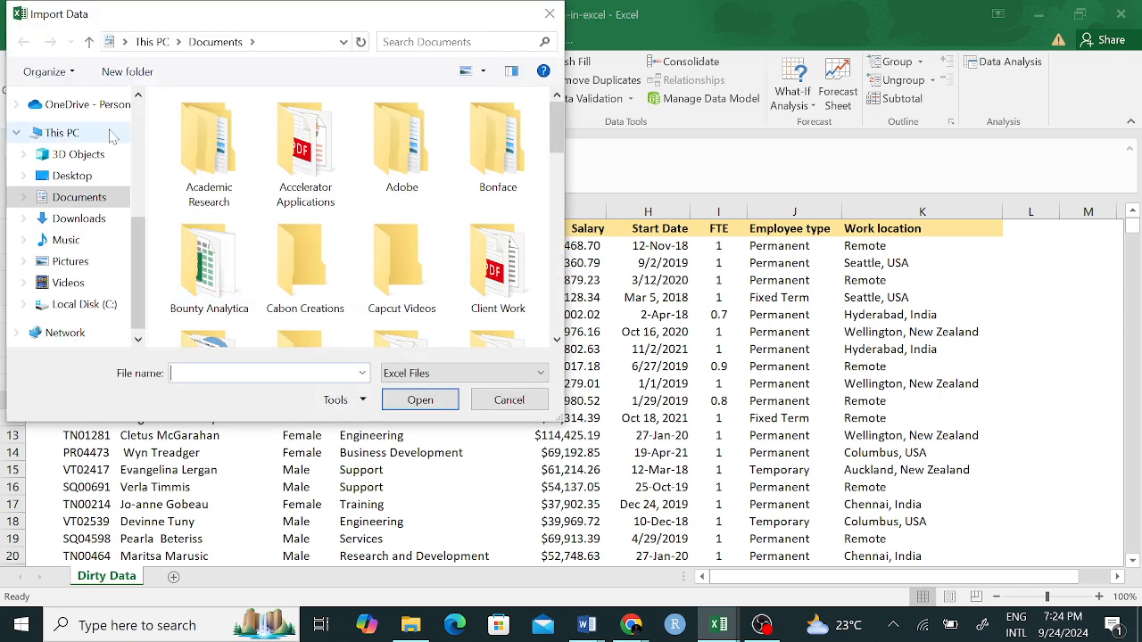
click(80, 219)
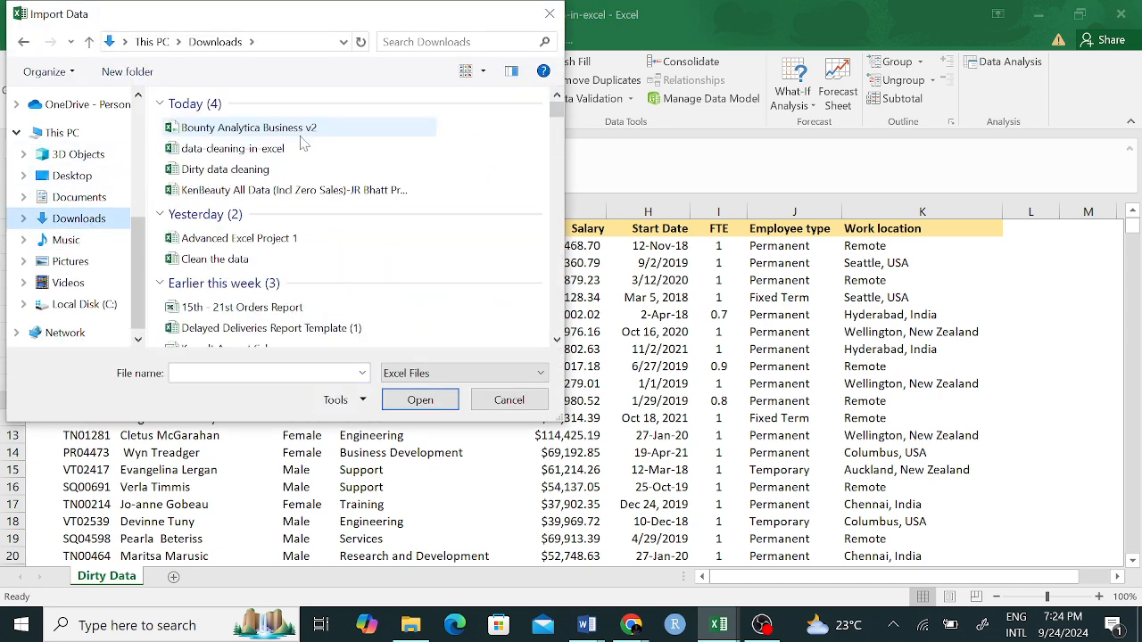
click(257, 150)
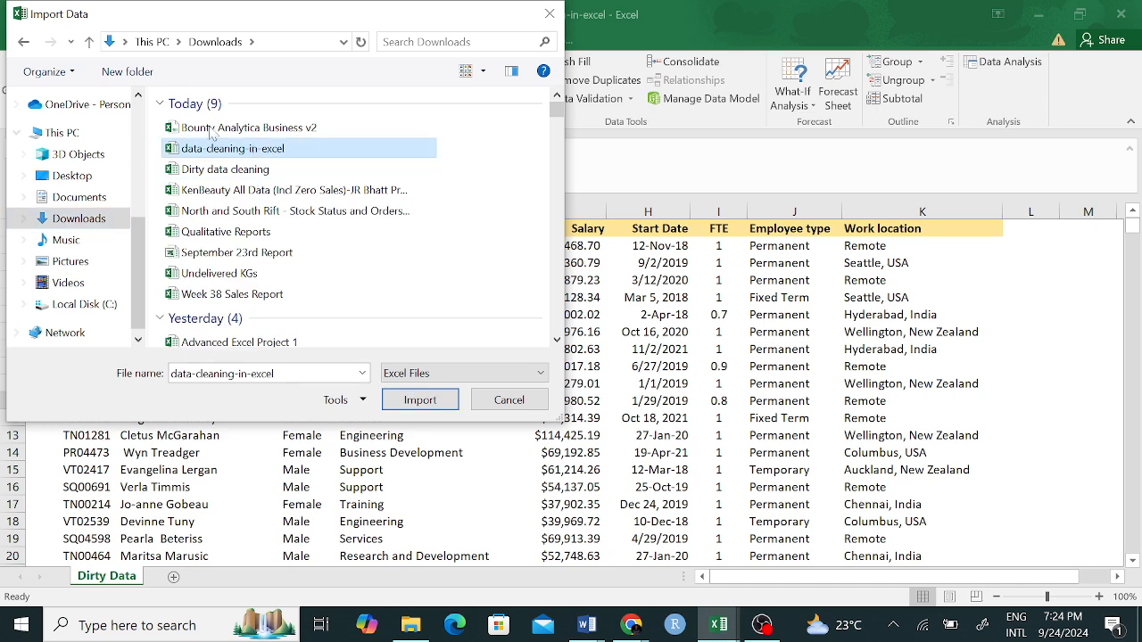
click(430, 406)
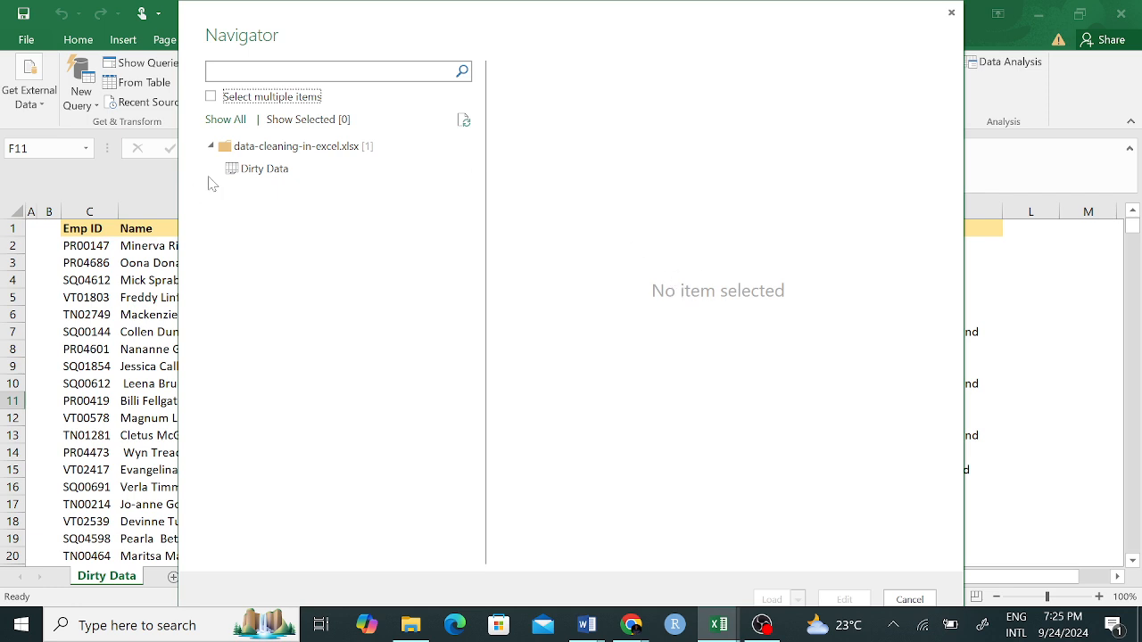
Step: Preview the Dirty Data sheet's rows in the Navigator, and close it without loading any data
click(276, 172)
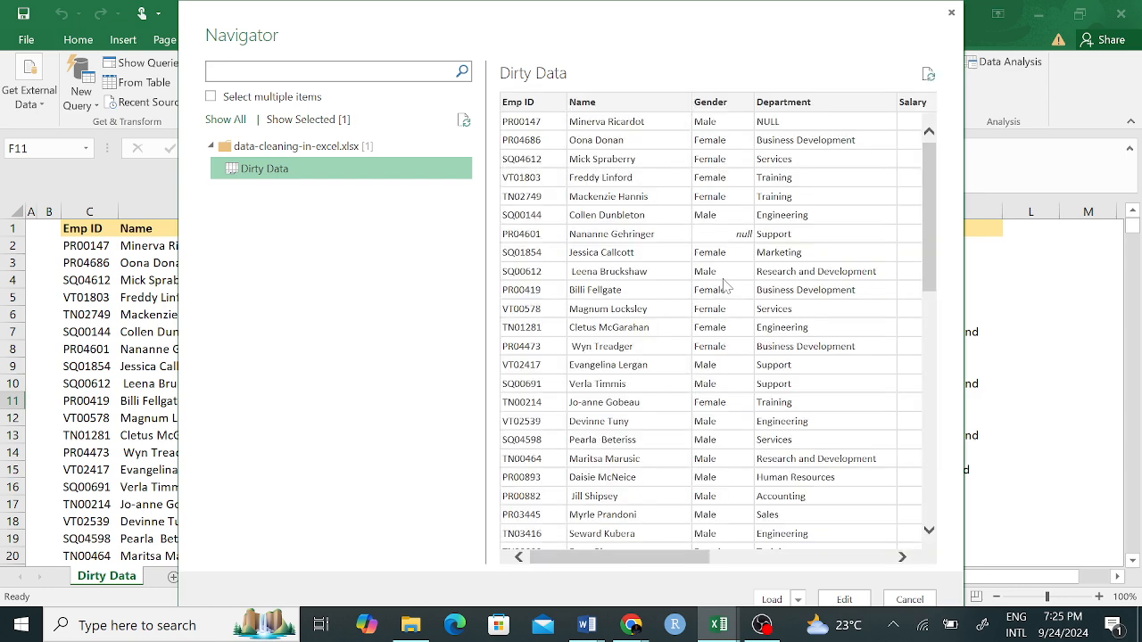
drag(927, 197, 929, 499)
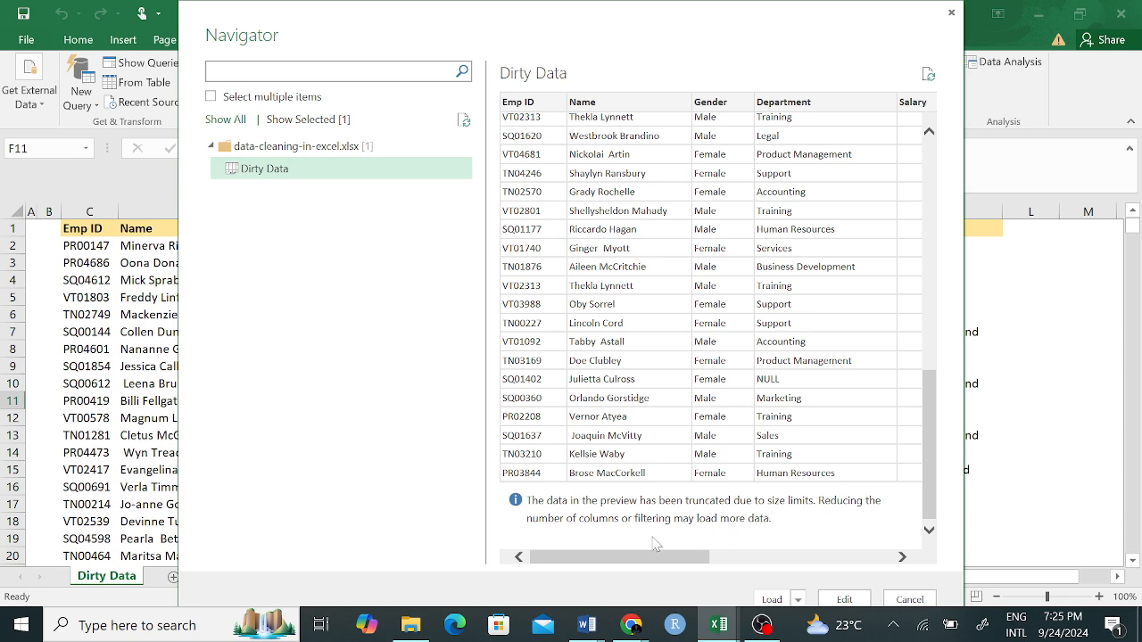
drag(663, 557, 688, 558)
click(951, 13)
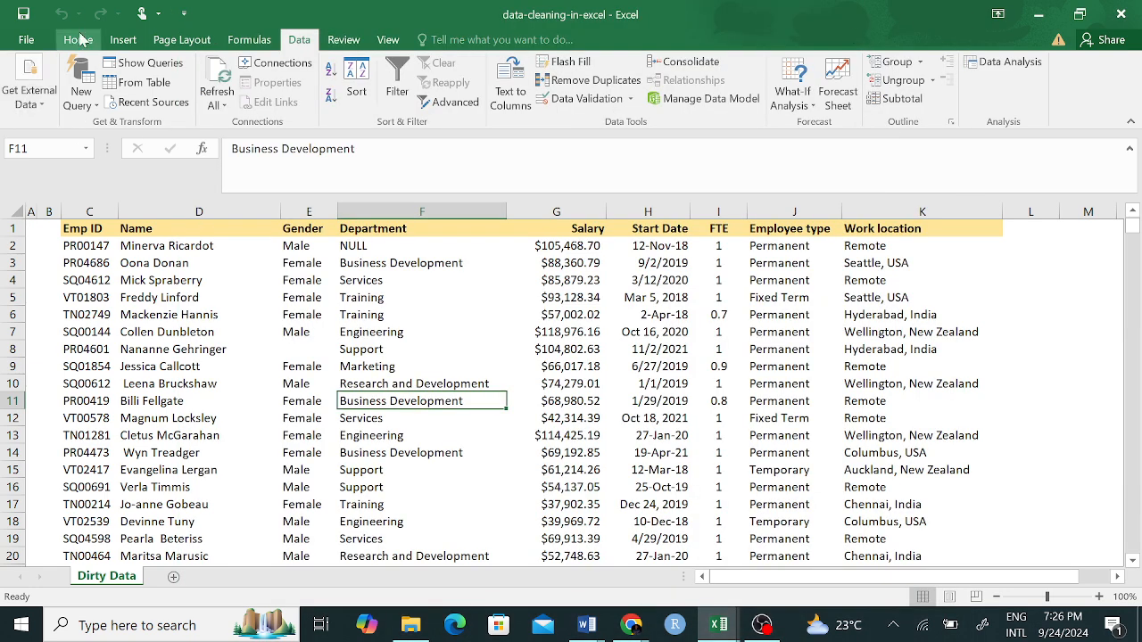
Step: Create a new query from a folder, using the Hacooo folder inside Documents > Kaskazi as the source
click(123, 40)
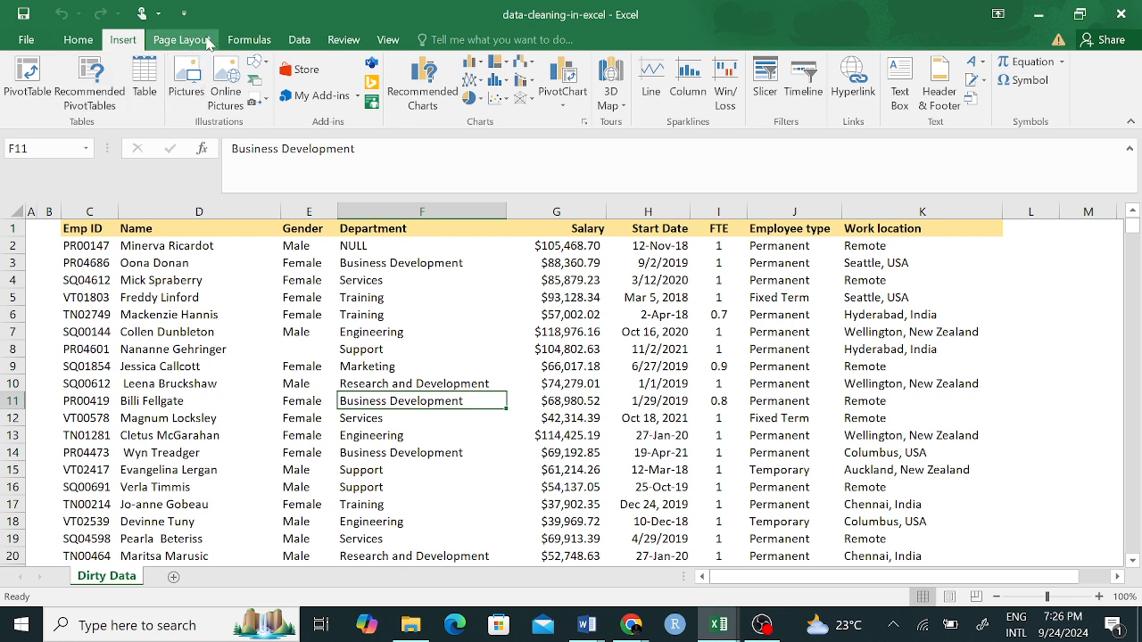
click(303, 40)
click(95, 106)
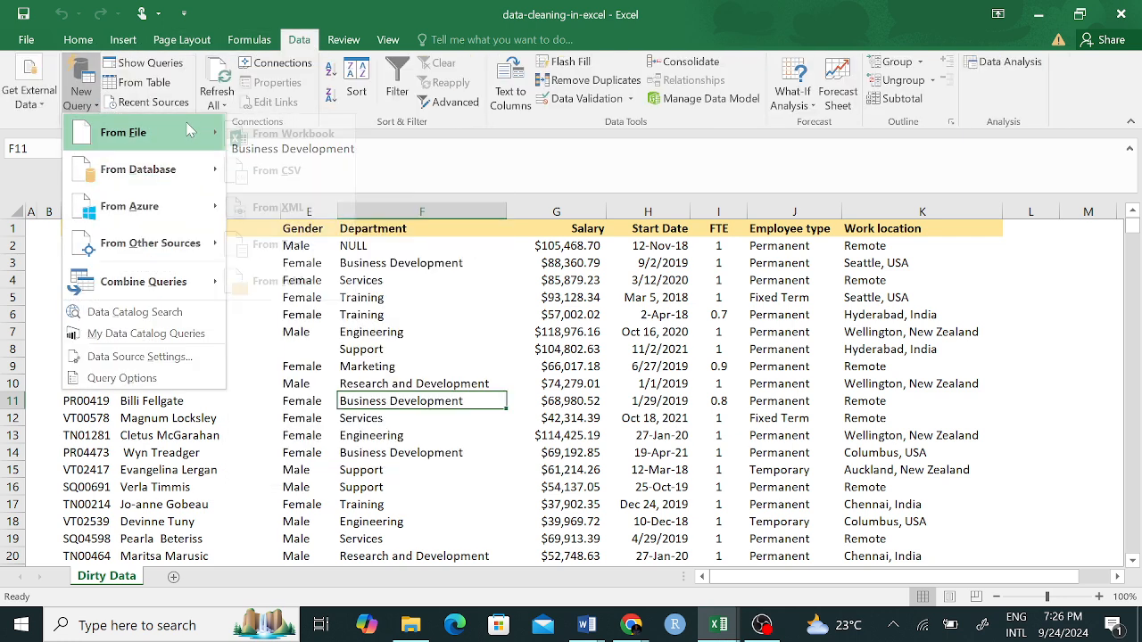
click(288, 291)
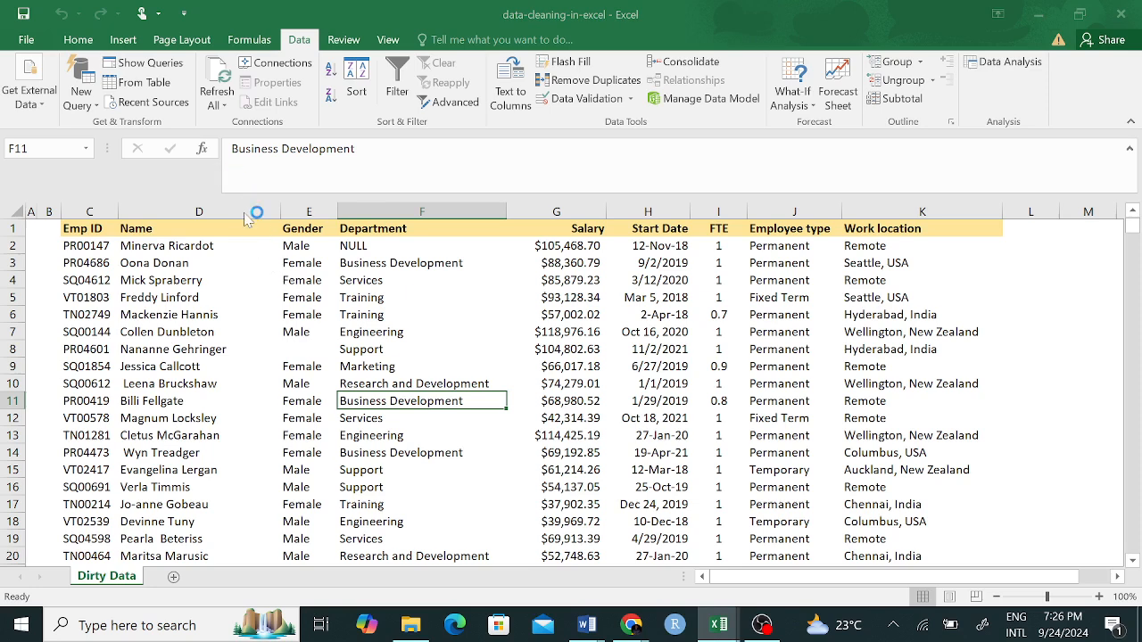
click(581, 314)
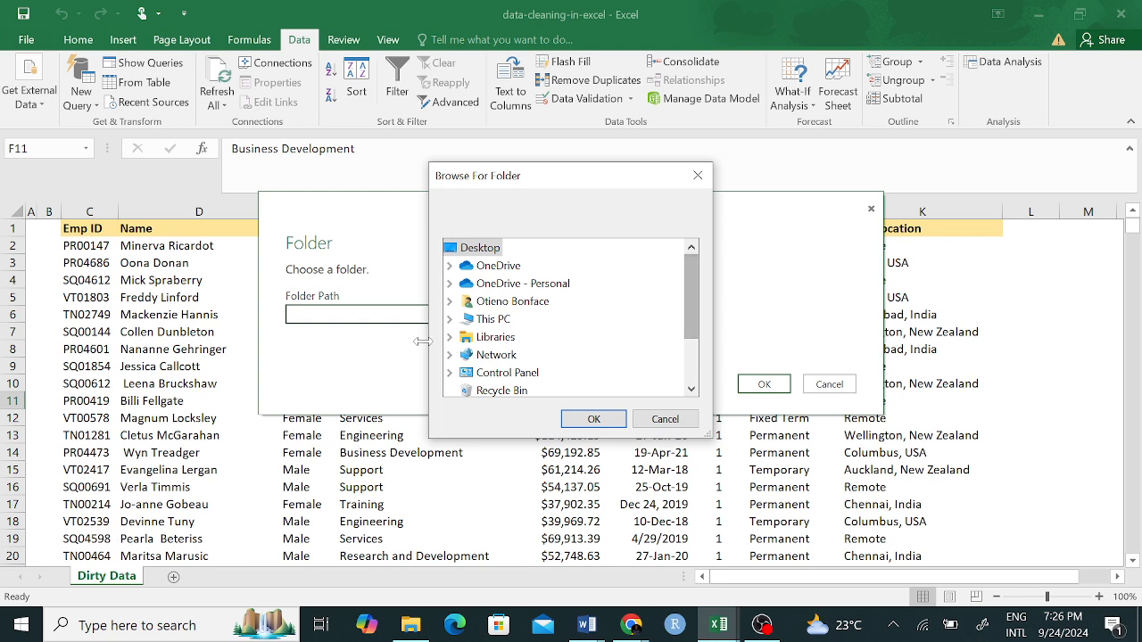
click(451, 319)
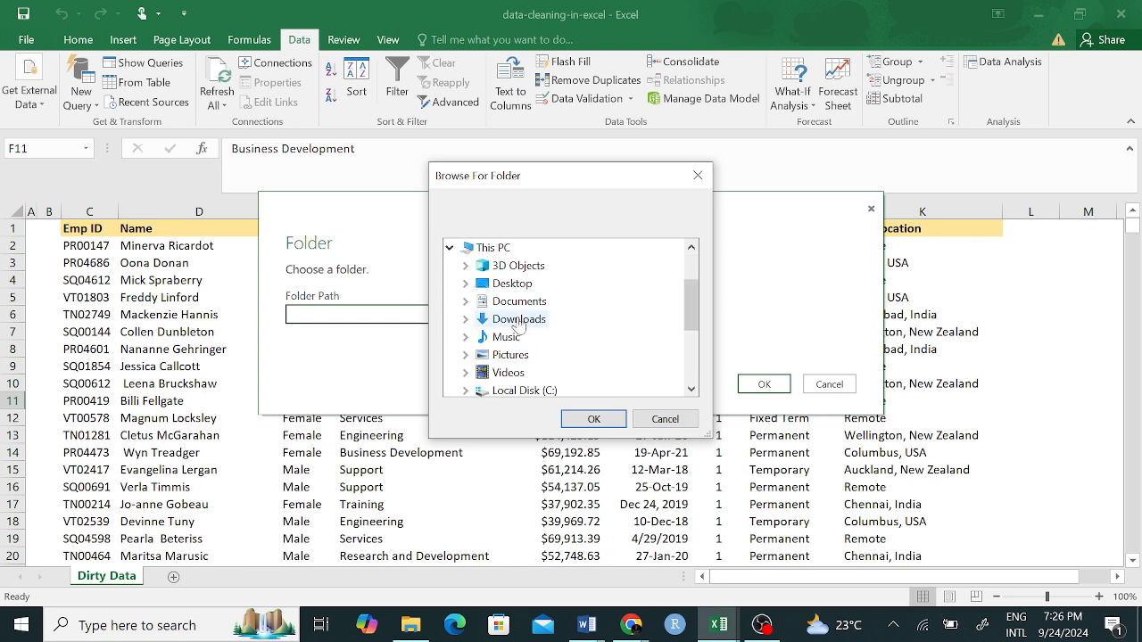
click(466, 302)
drag(692, 281, 702, 321)
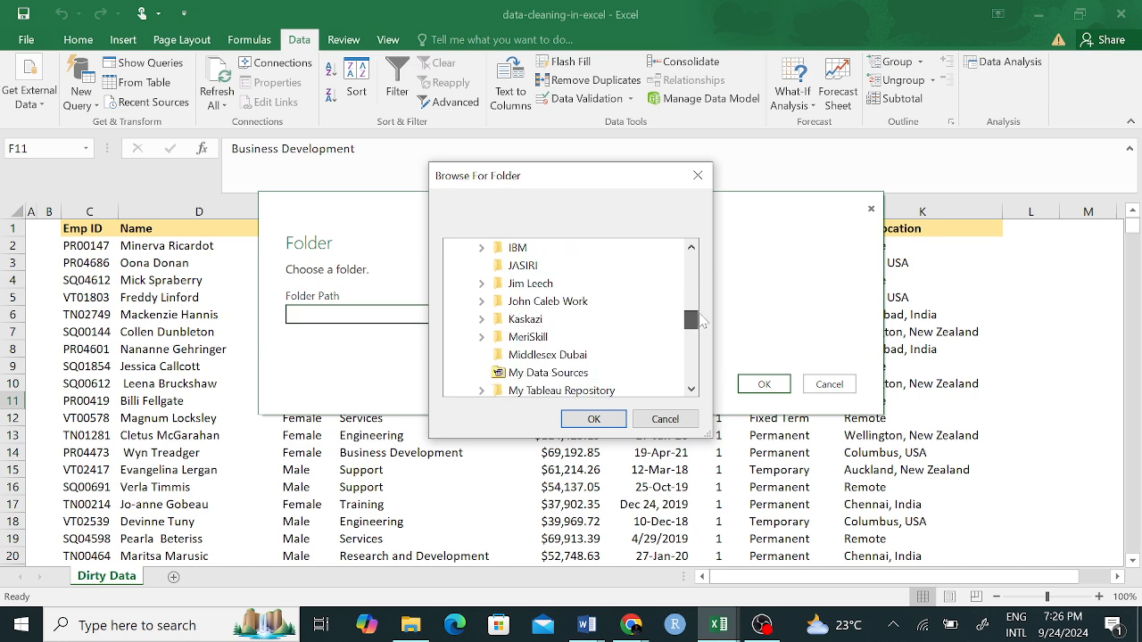
click(481, 318)
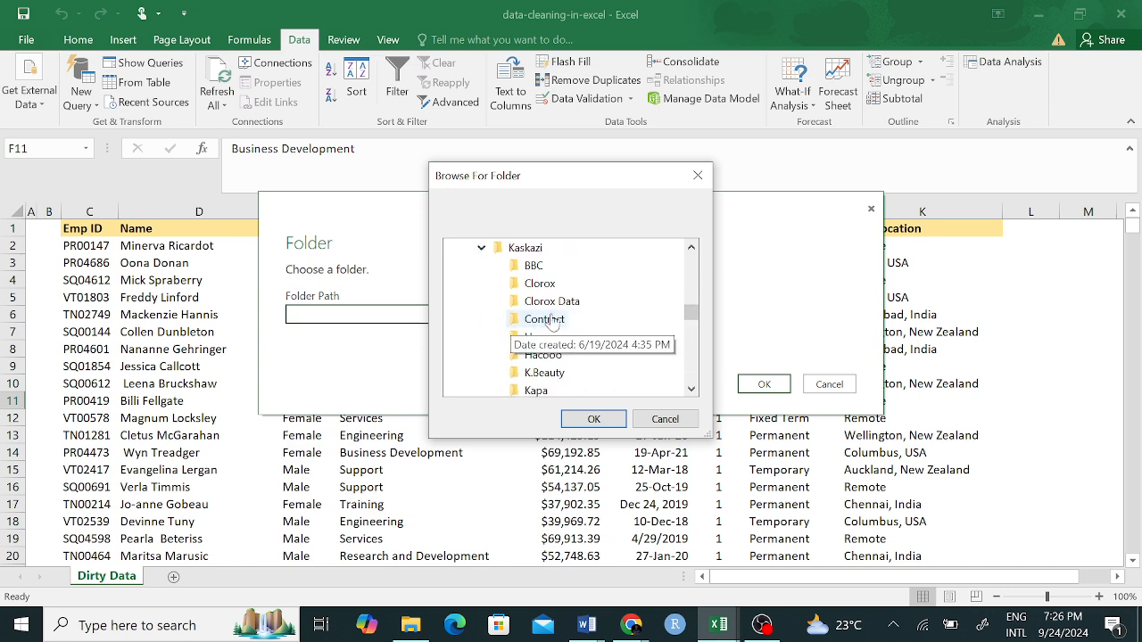
click(538, 355)
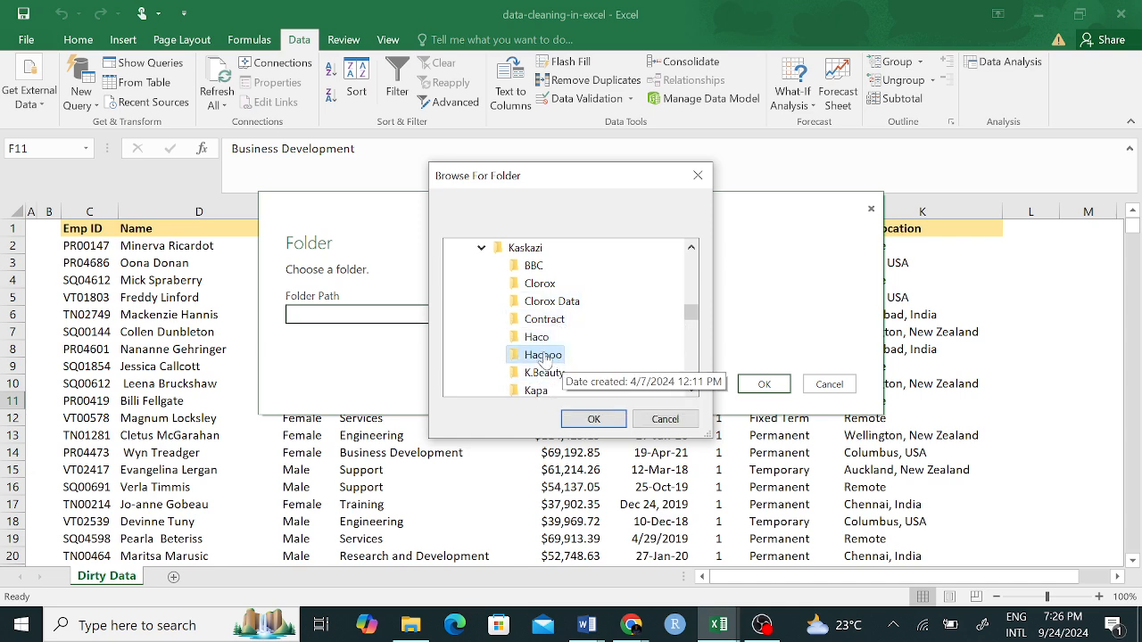
click(593, 419)
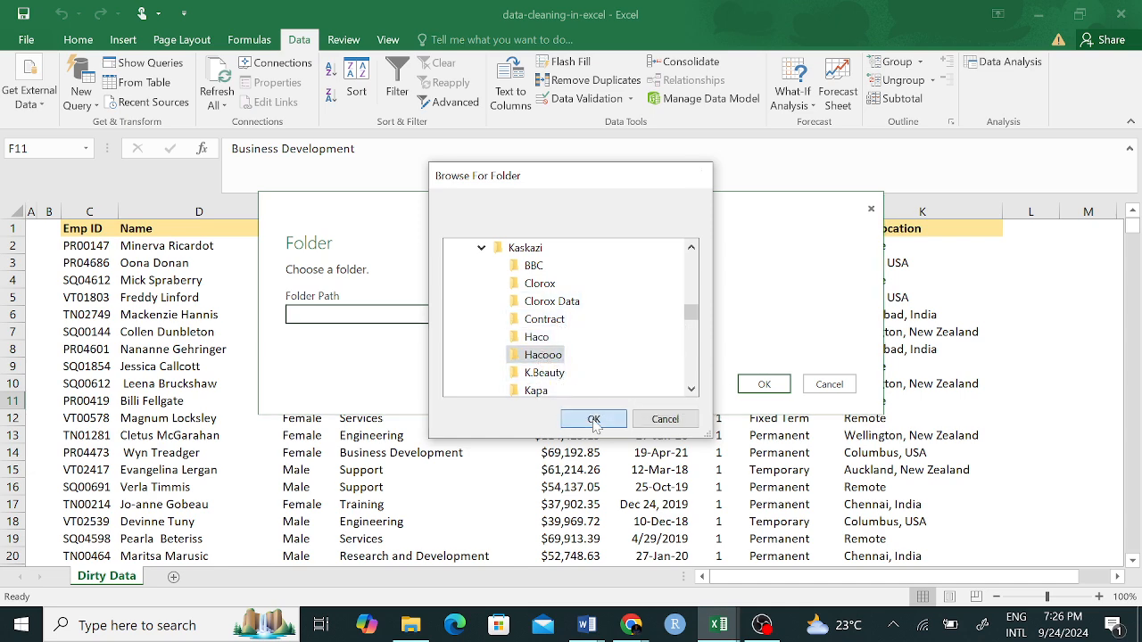
click(740, 383)
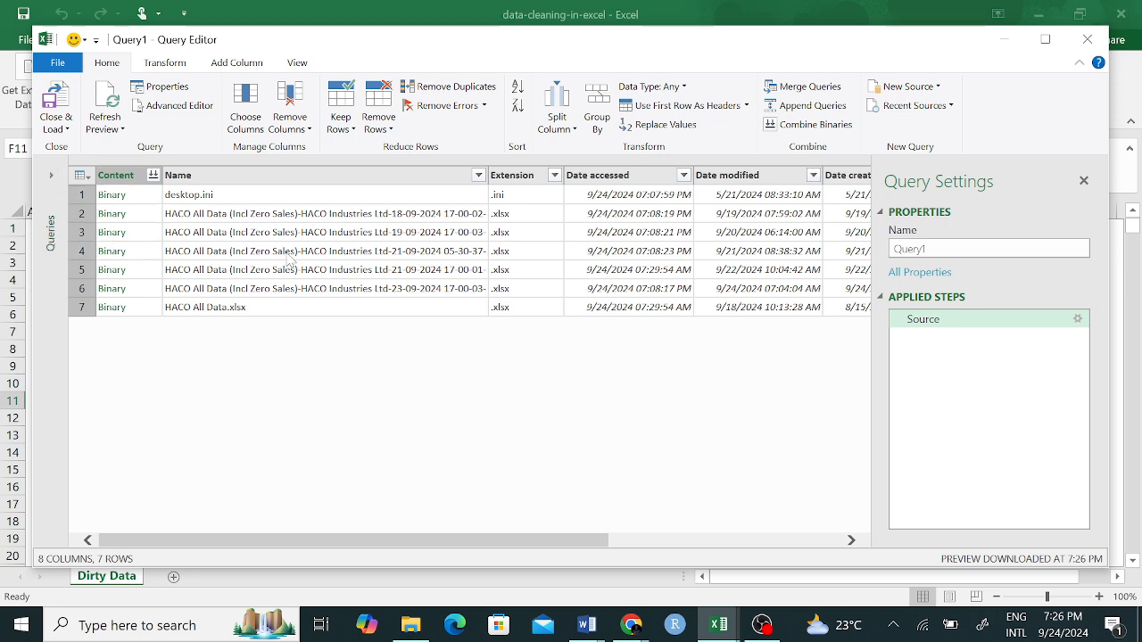
Step: Combine the folder's binary files from the Content column, look through the combined rows, and close the Query Editor
click(153, 175)
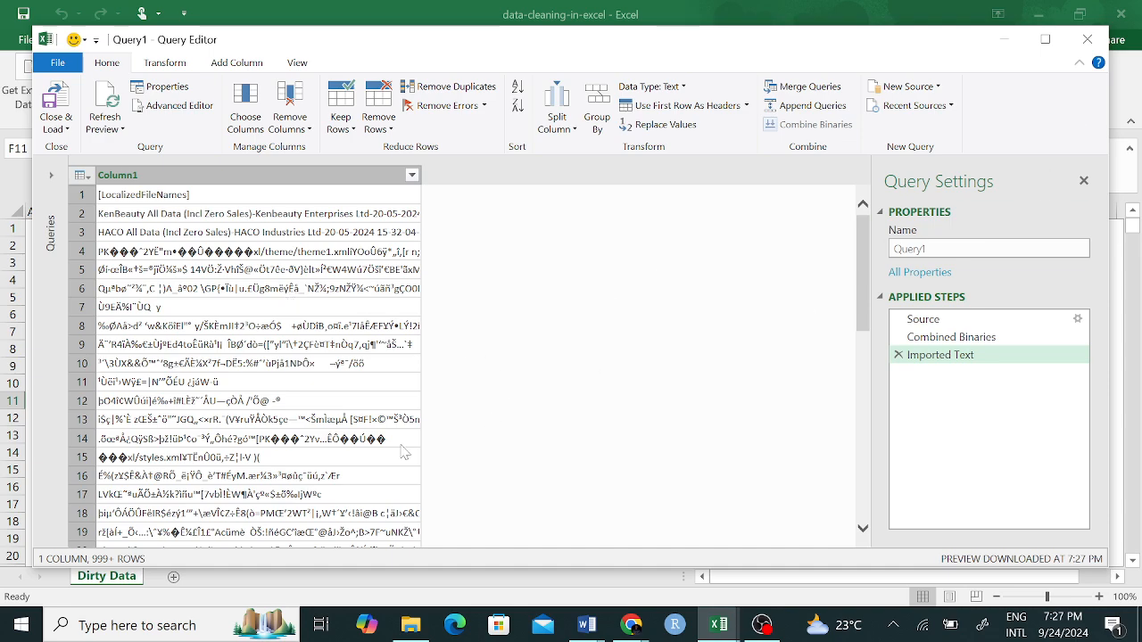
scroll(458, 438, down, 10)
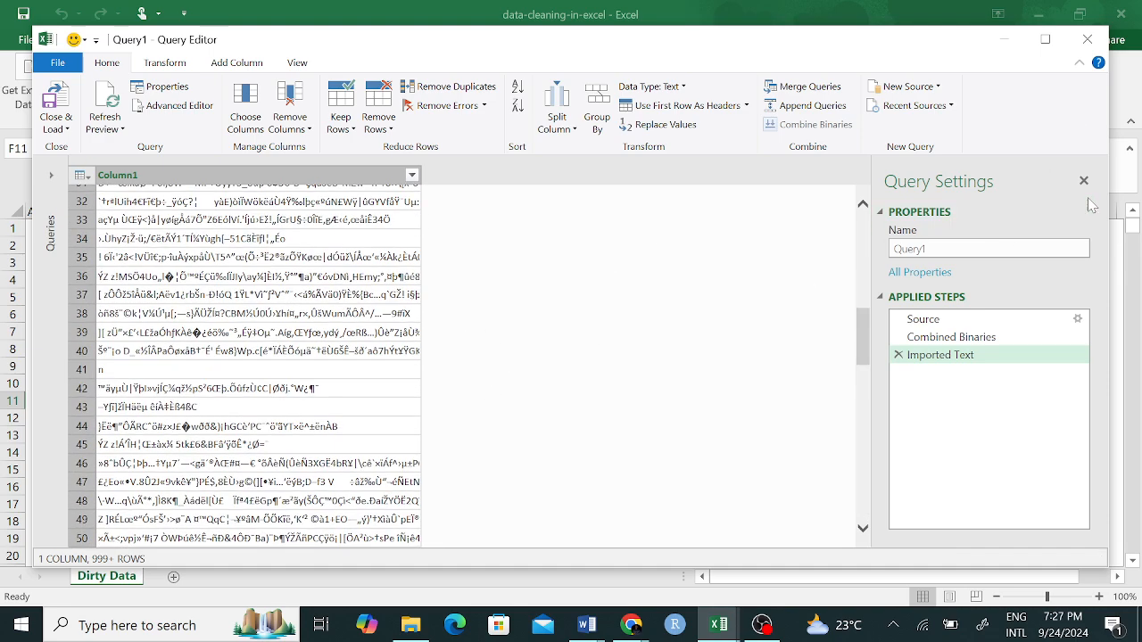
click(1097, 43)
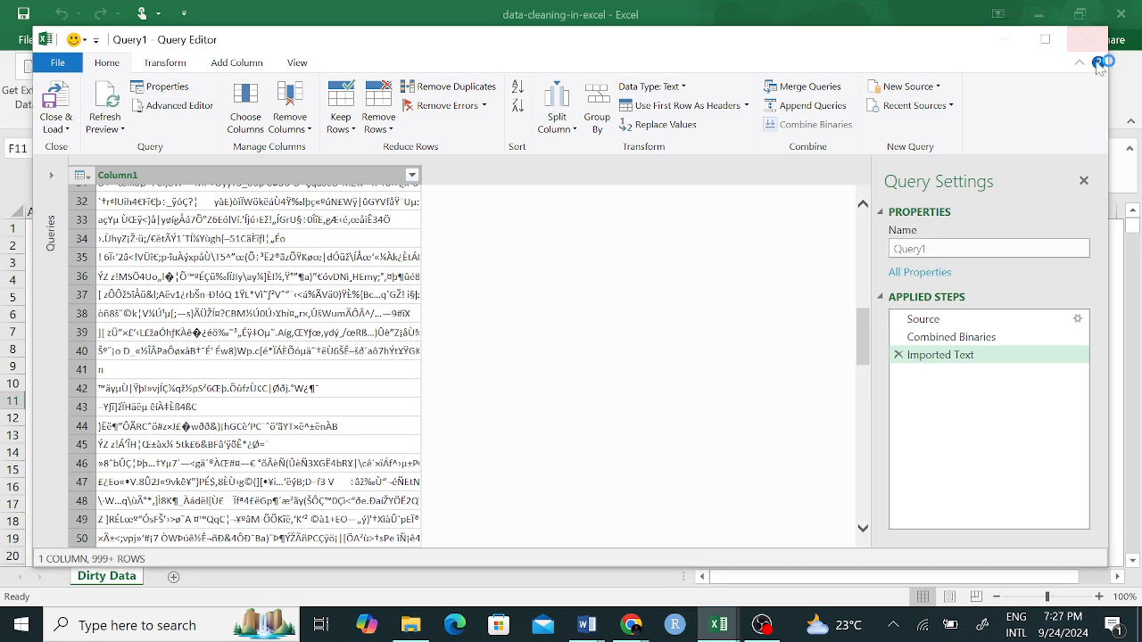
Step: Discard the folder query and create a new workbook query from the data-cleaning-in-excel file in Downloads
click(667, 346)
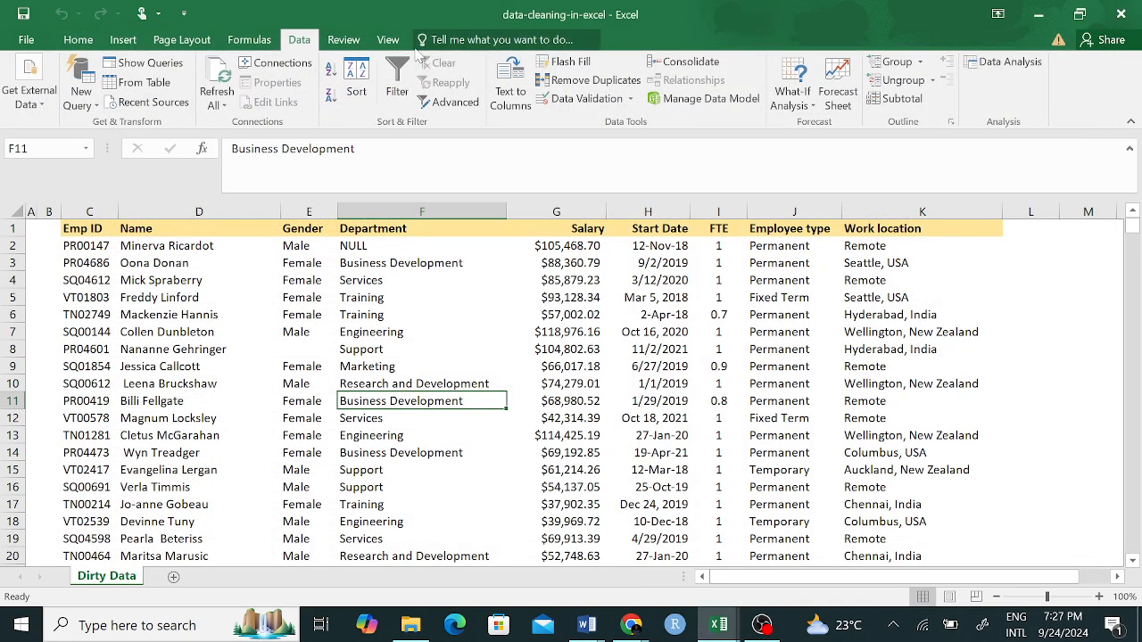
click(82, 98)
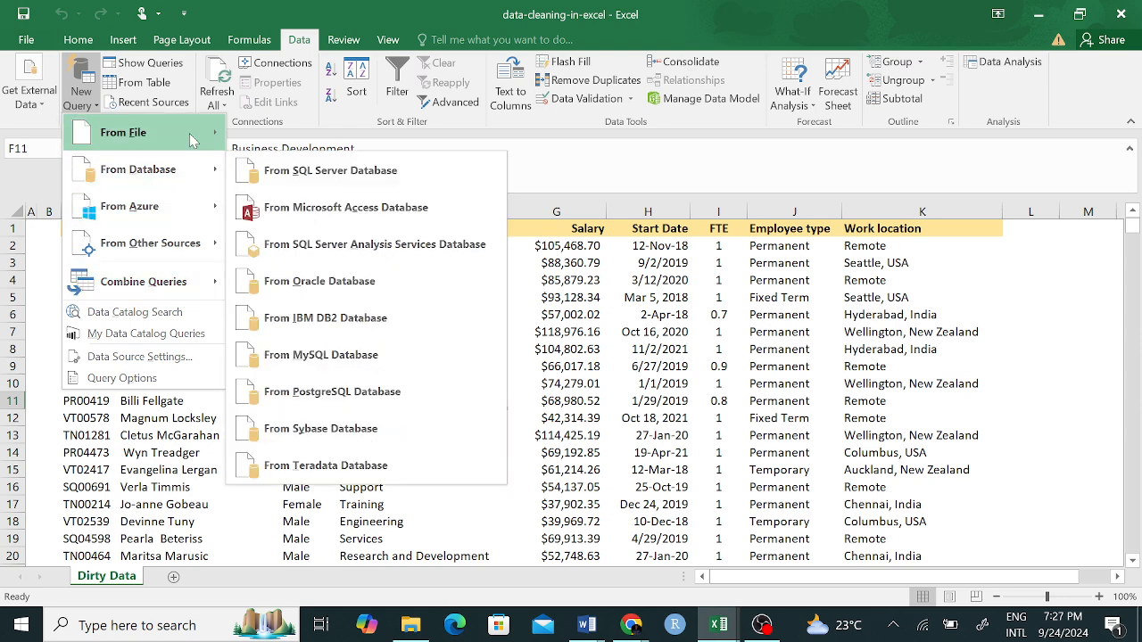
mouse_move(190, 140)
click(289, 139)
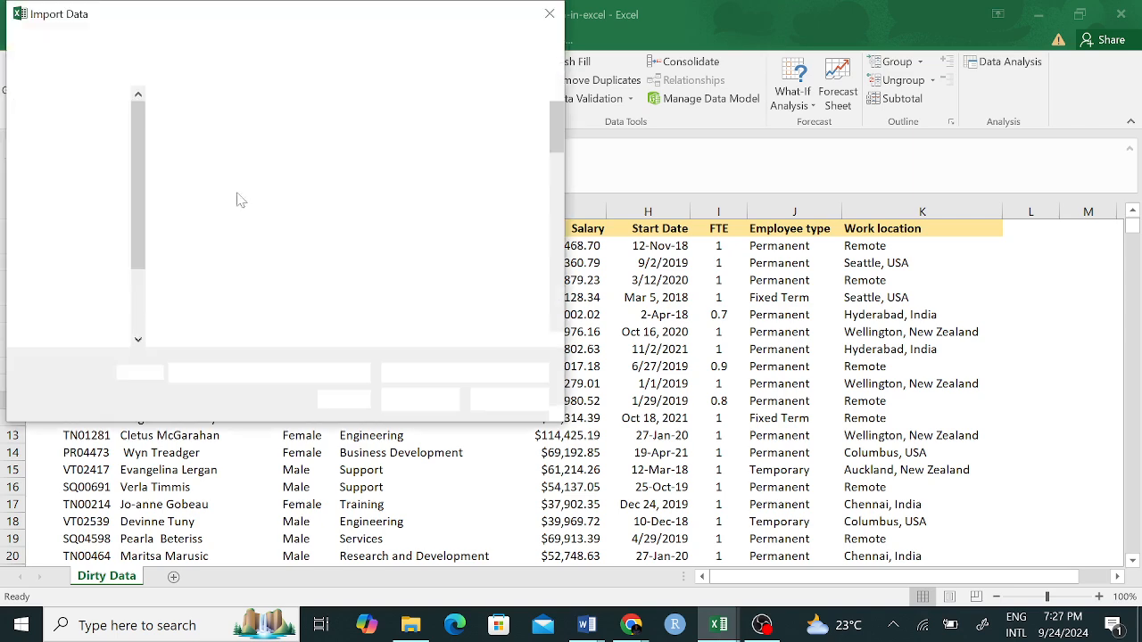
click(75, 219)
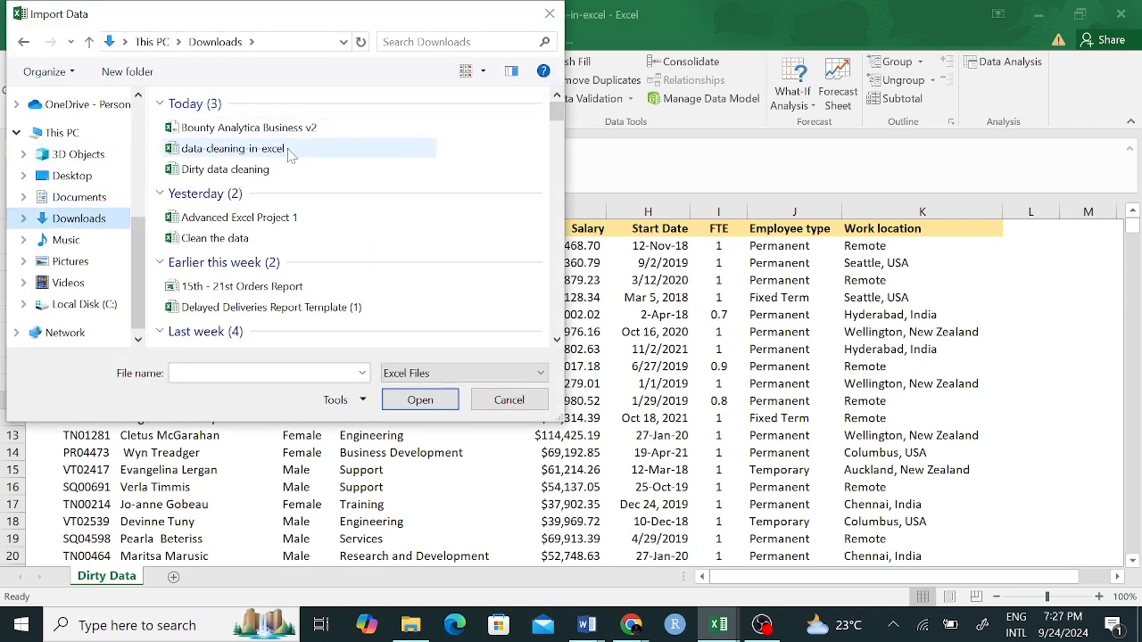
click(259, 148)
click(420, 400)
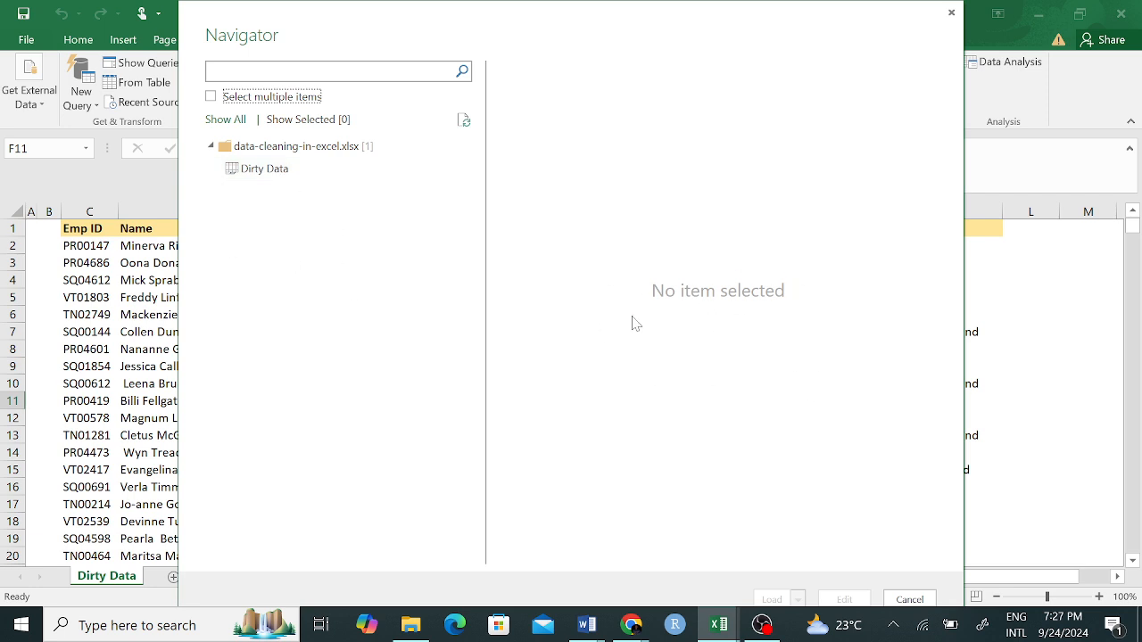
Step: Select the Dirty Data sheet, check its load options, and open it for editing in the Query Editor
click(268, 169)
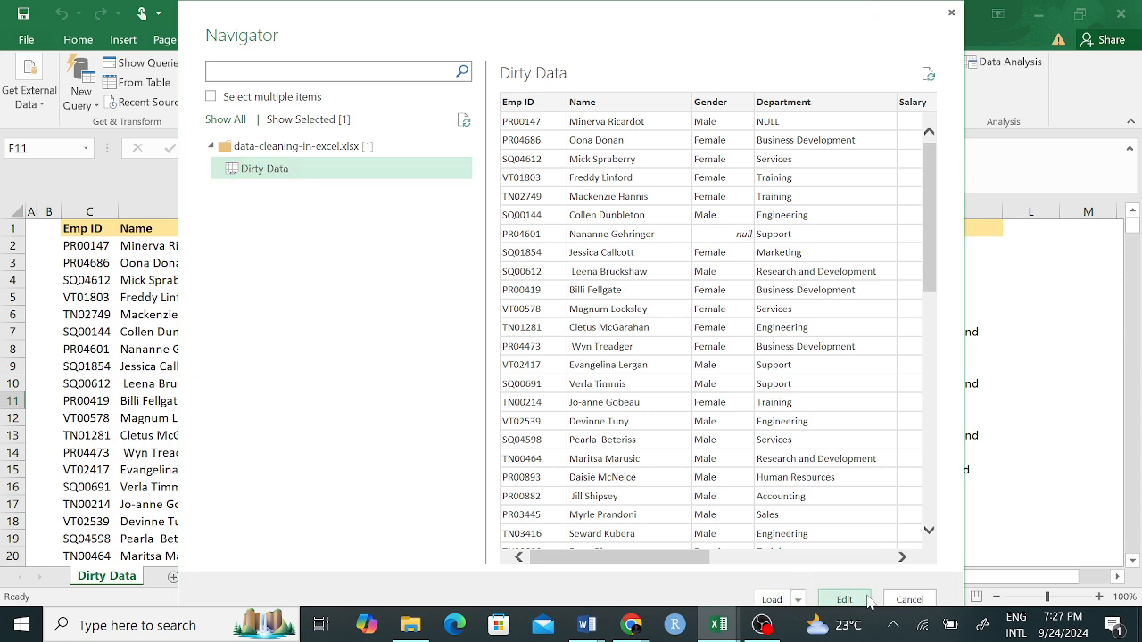
click(800, 602)
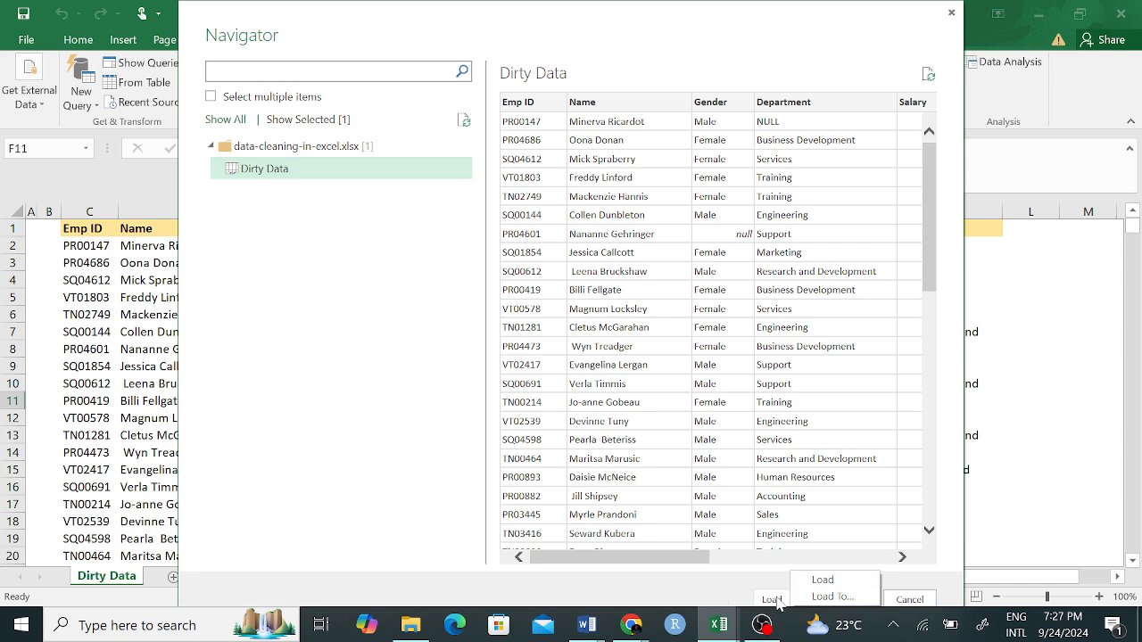
click(714, 592)
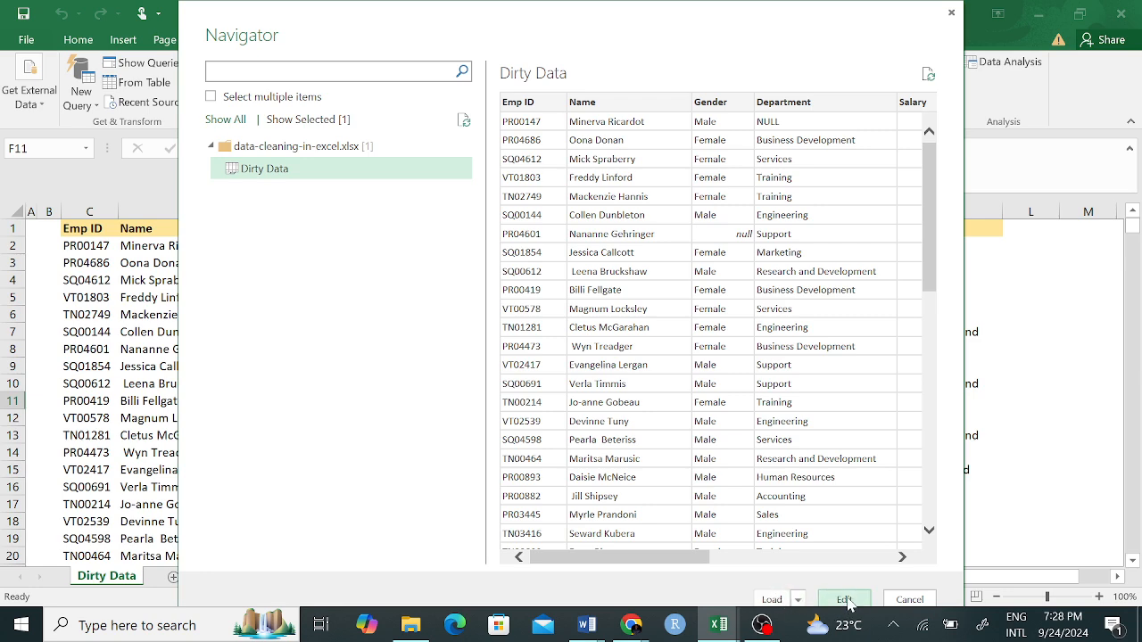
click(843, 600)
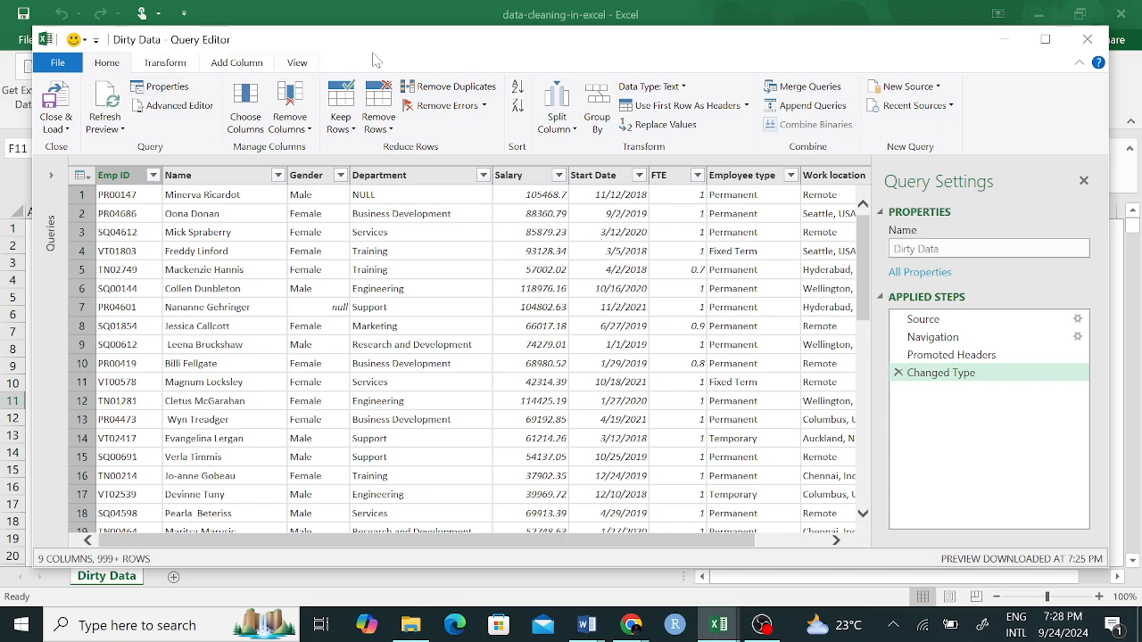
mouse_move(411, 48)
mouse_down()
mouse_move(365, 65)
mouse_move(465, 63)
mouse_move(364, 64)
mouse_move(396, 60)
mouse_up()
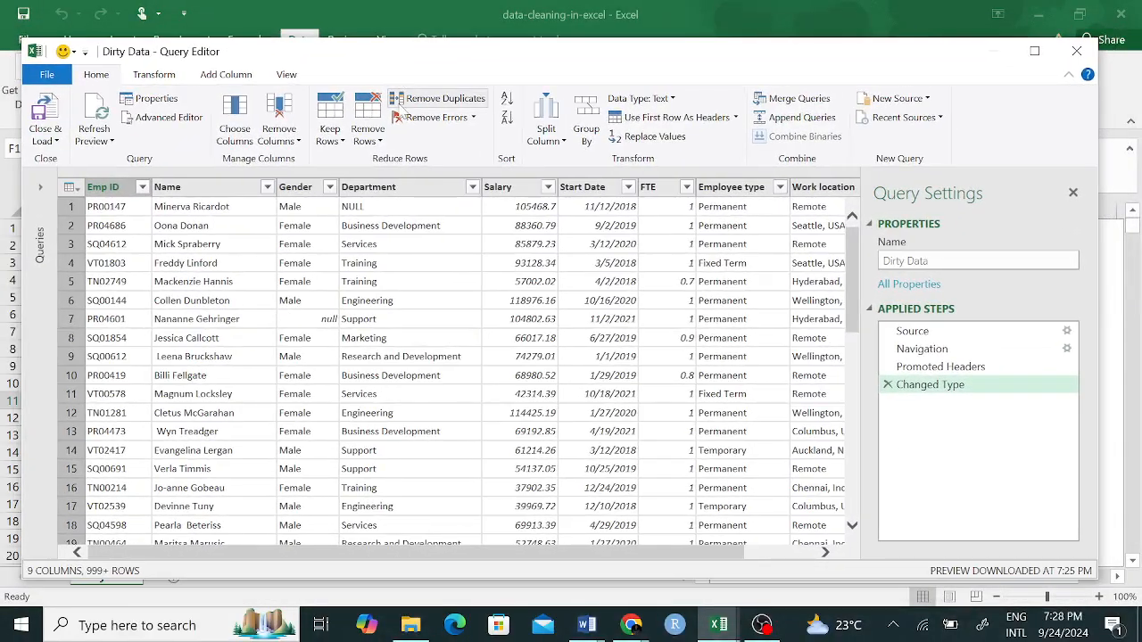
Step: Look through the Query Editor's home, transform, add-column and view commands available for the Dirty Data query
drag(390, 555, 297, 555)
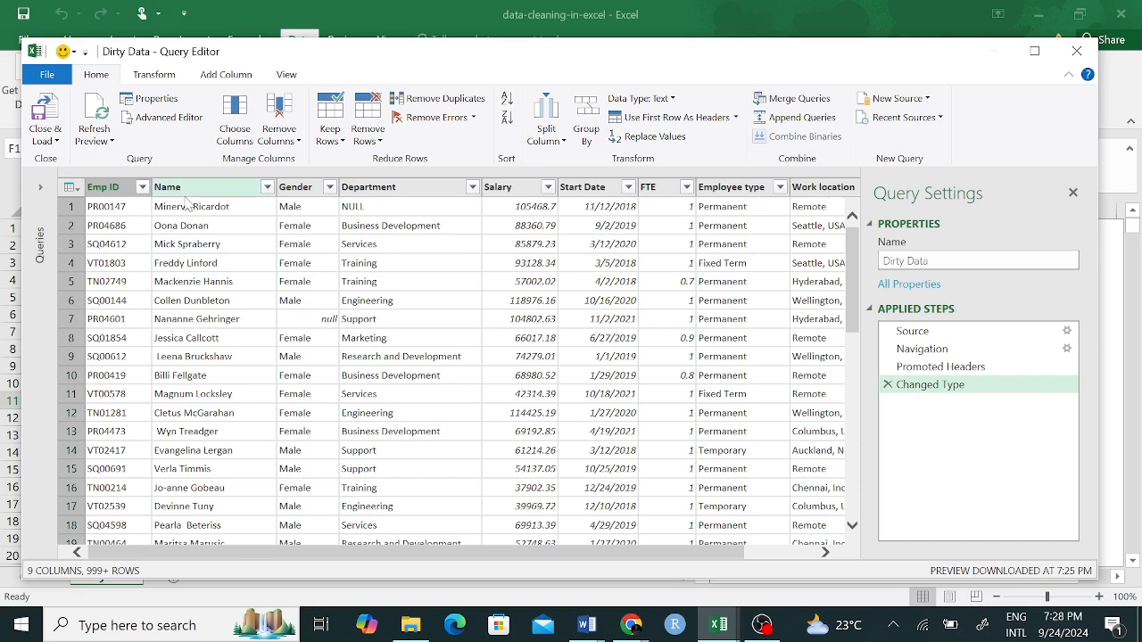
click(154, 75)
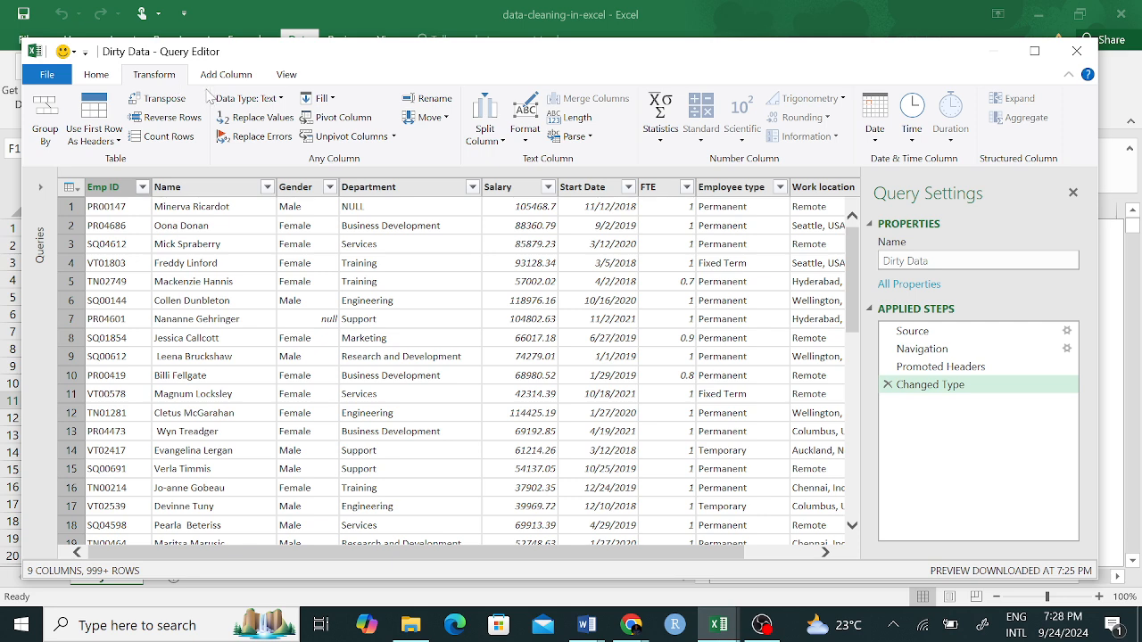
click(100, 75)
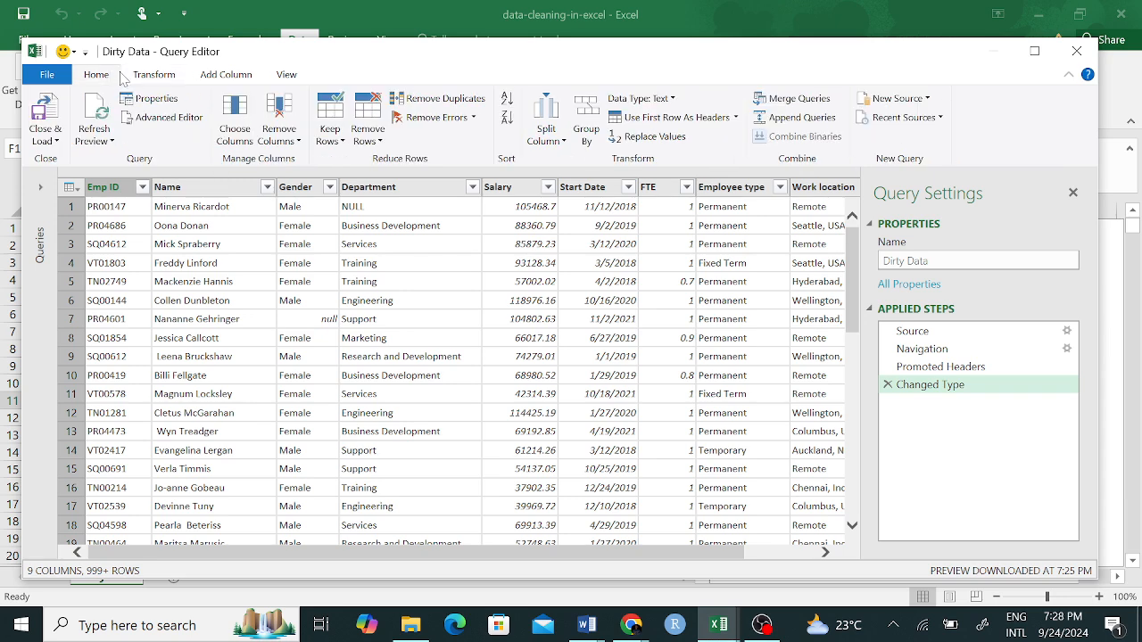
click(153, 76)
click(227, 77)
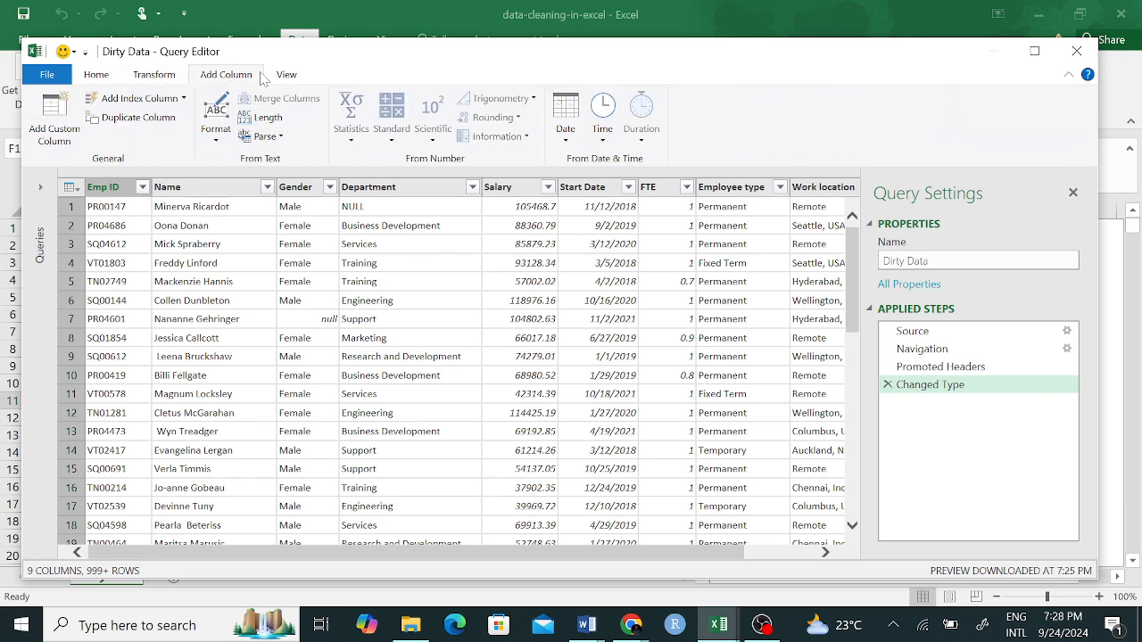
click(286, 75)
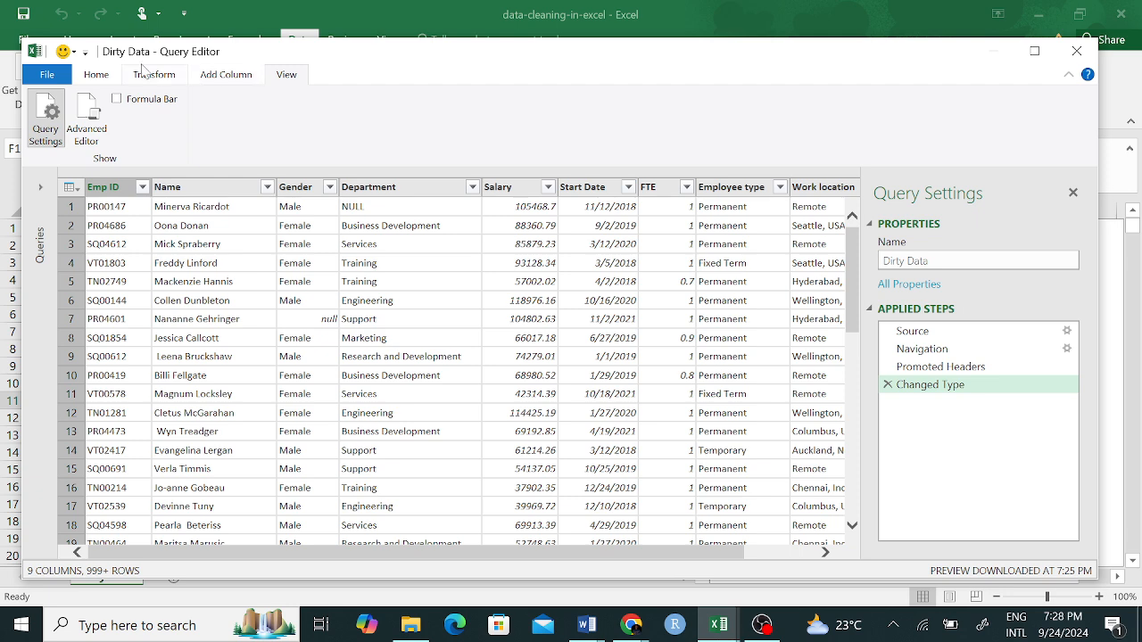
click(104, 81)
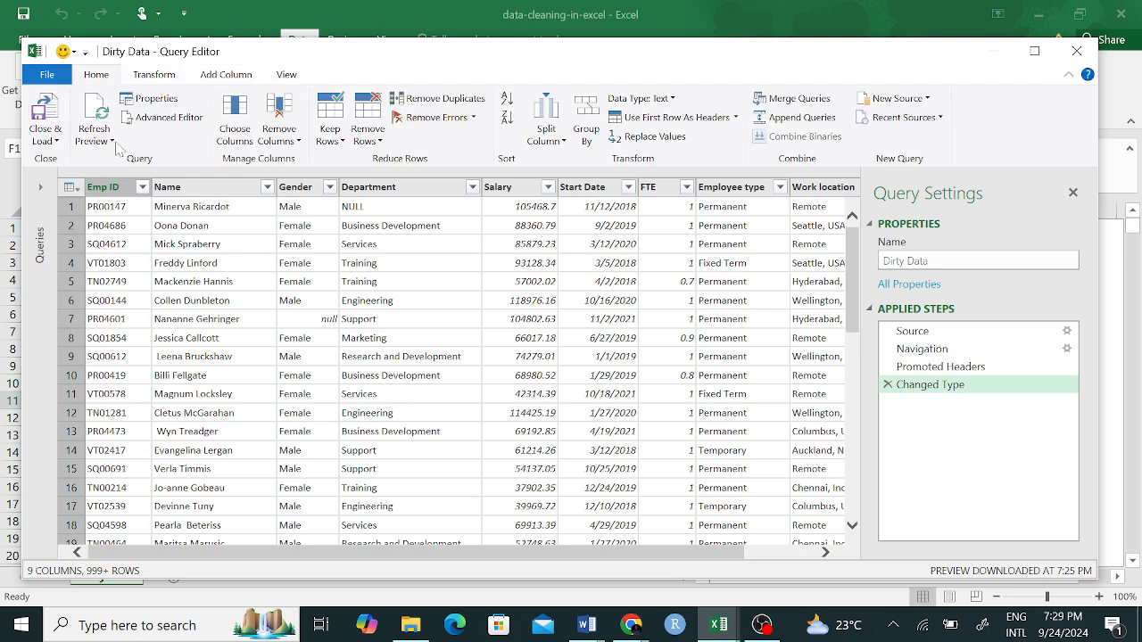
click(909, 259)
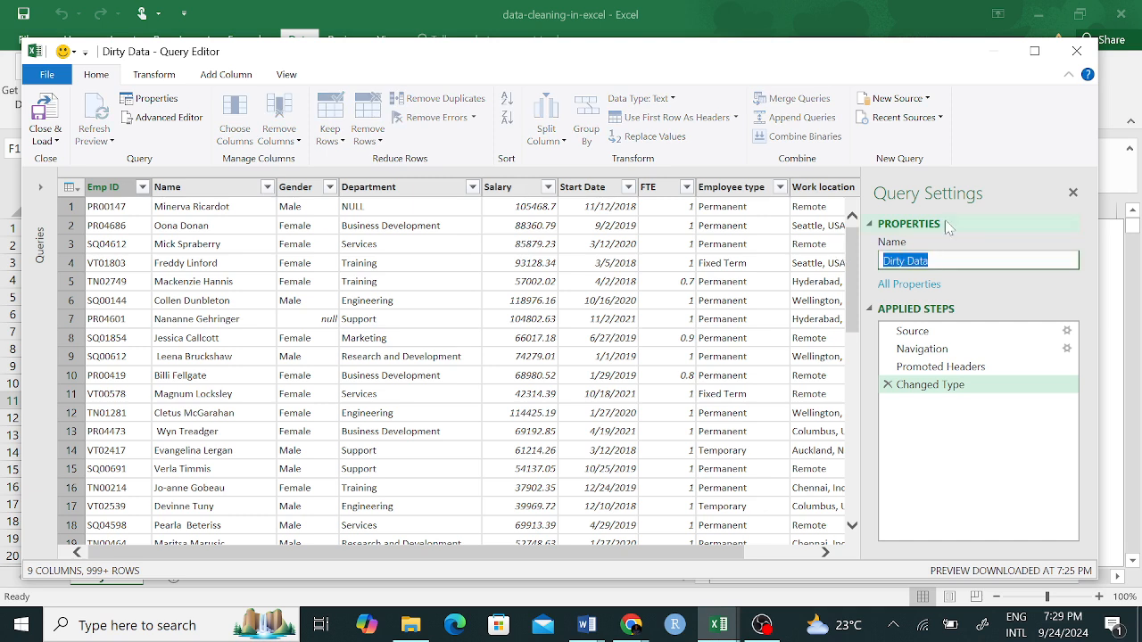
click(960, 267)
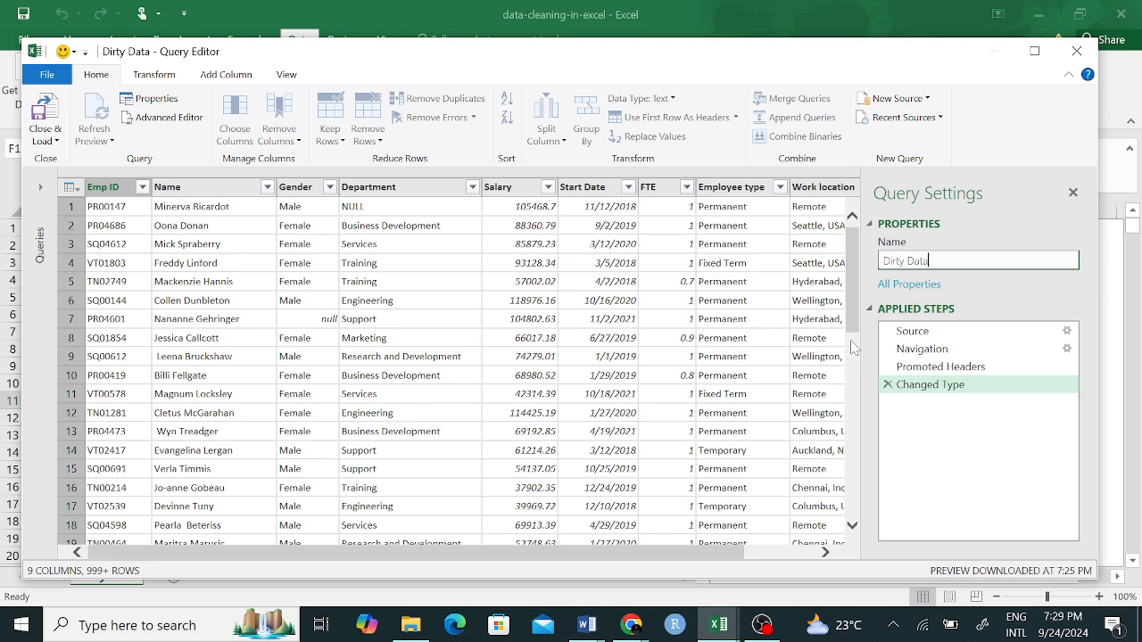
drag(928, 261, 858, 268)
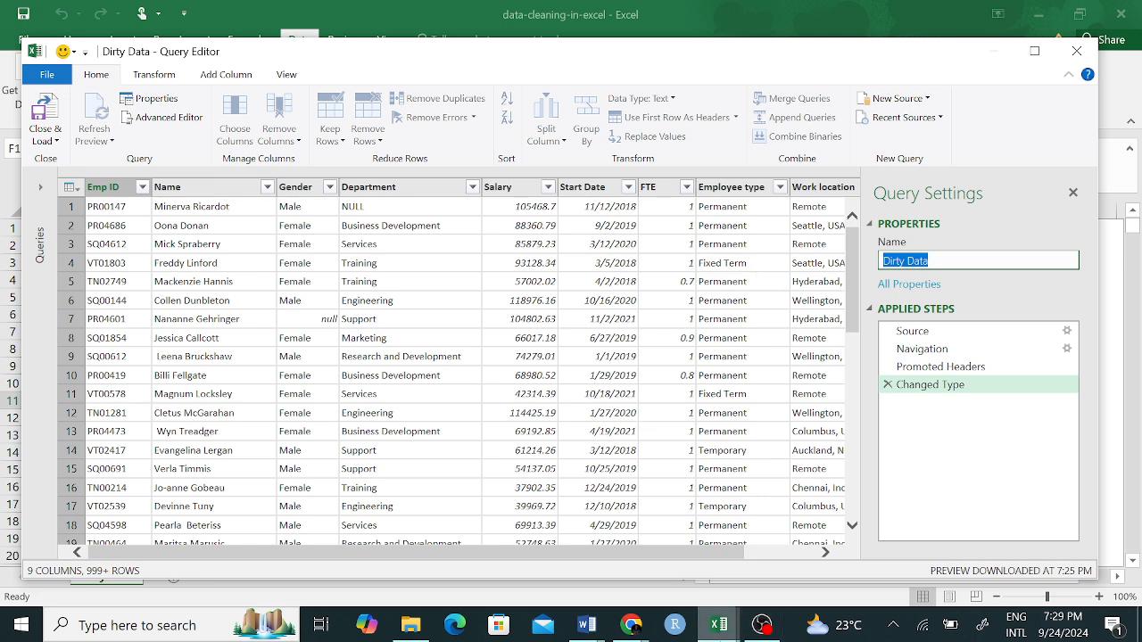
click(719, 625)
click(769, 542)
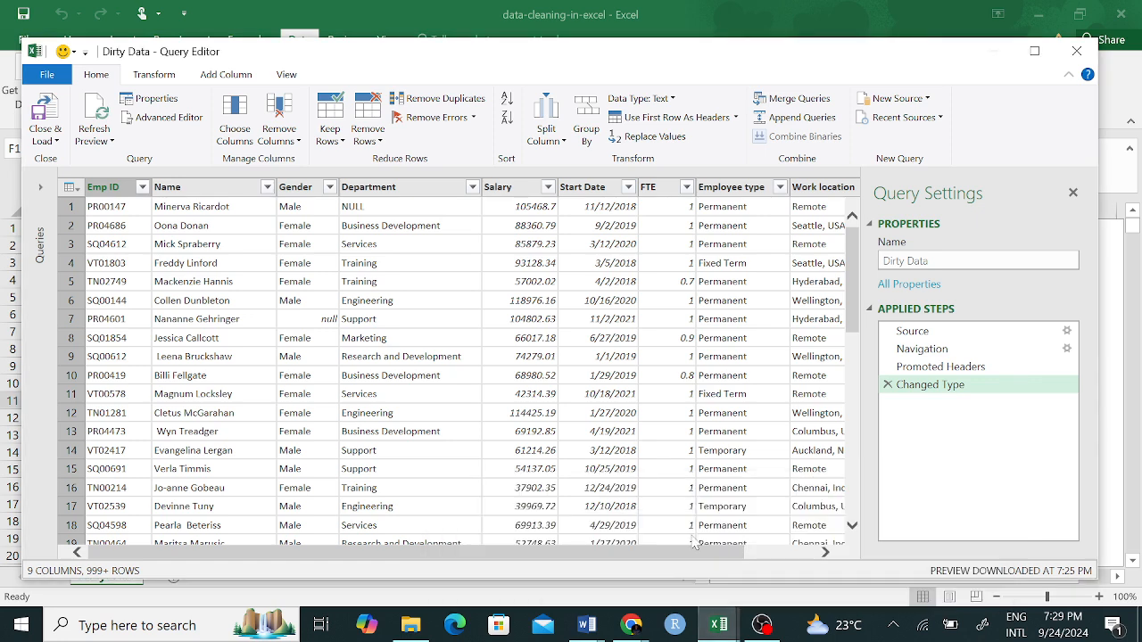
click(719, 624)
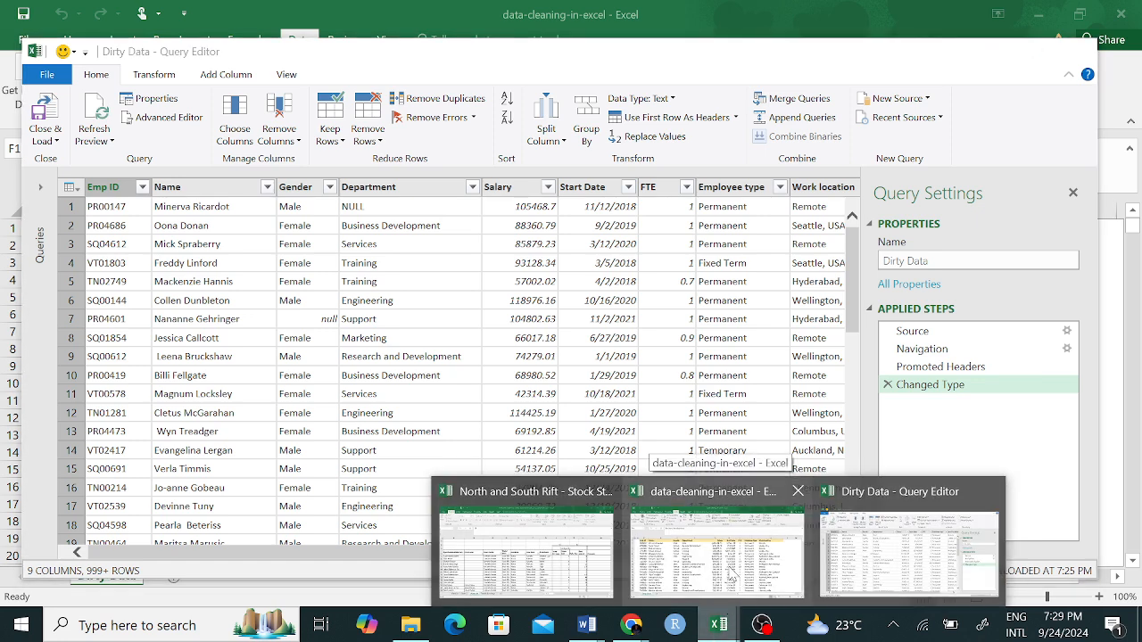
click(758, 566)
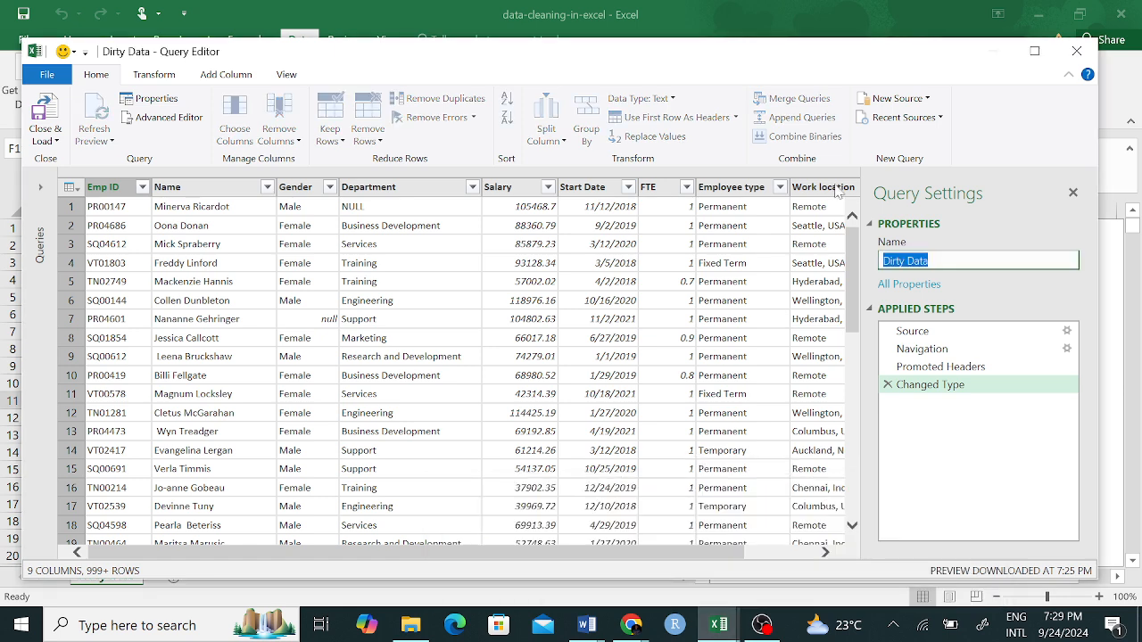
drag(948, 61, 951, 1)
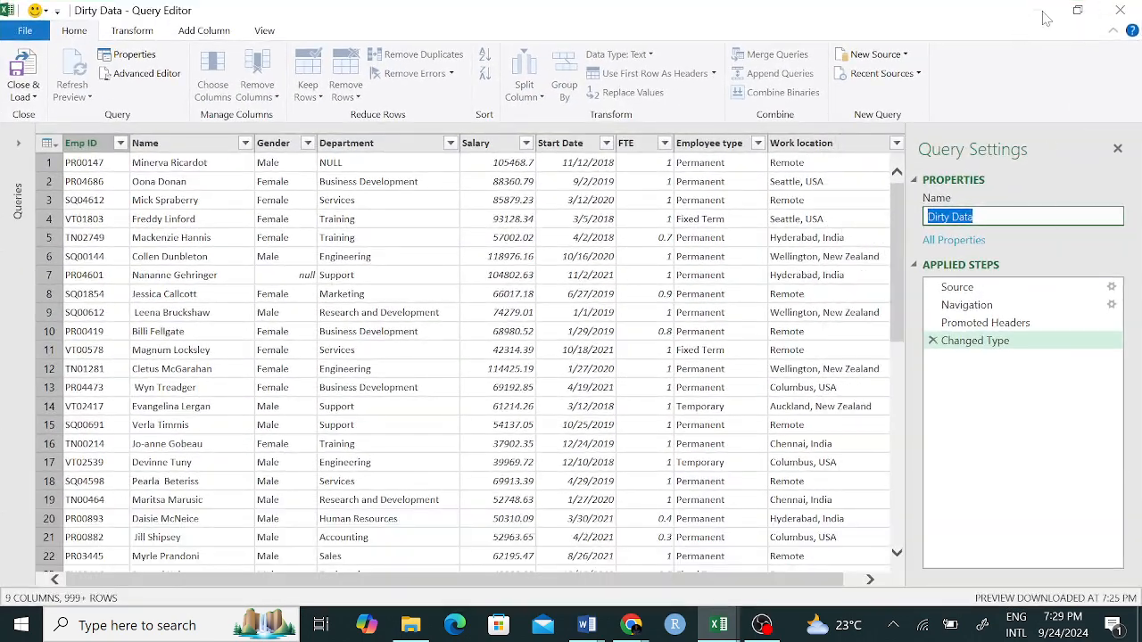
click(1077, 10)
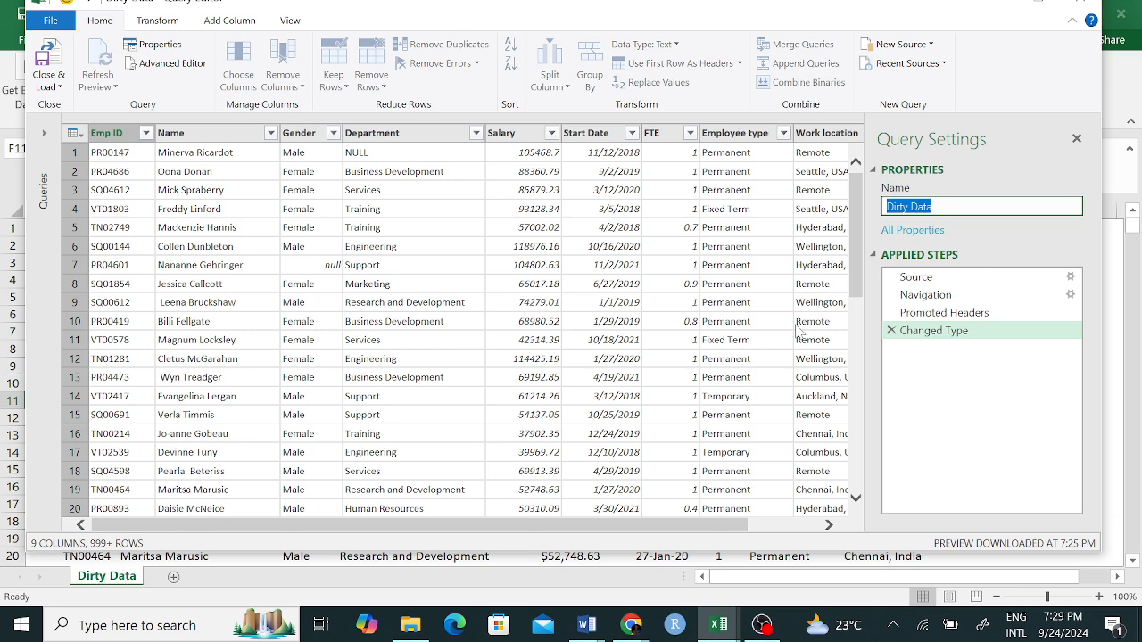
Step: Rename the Dirty Data query as Unclean Data
click(941, 207)
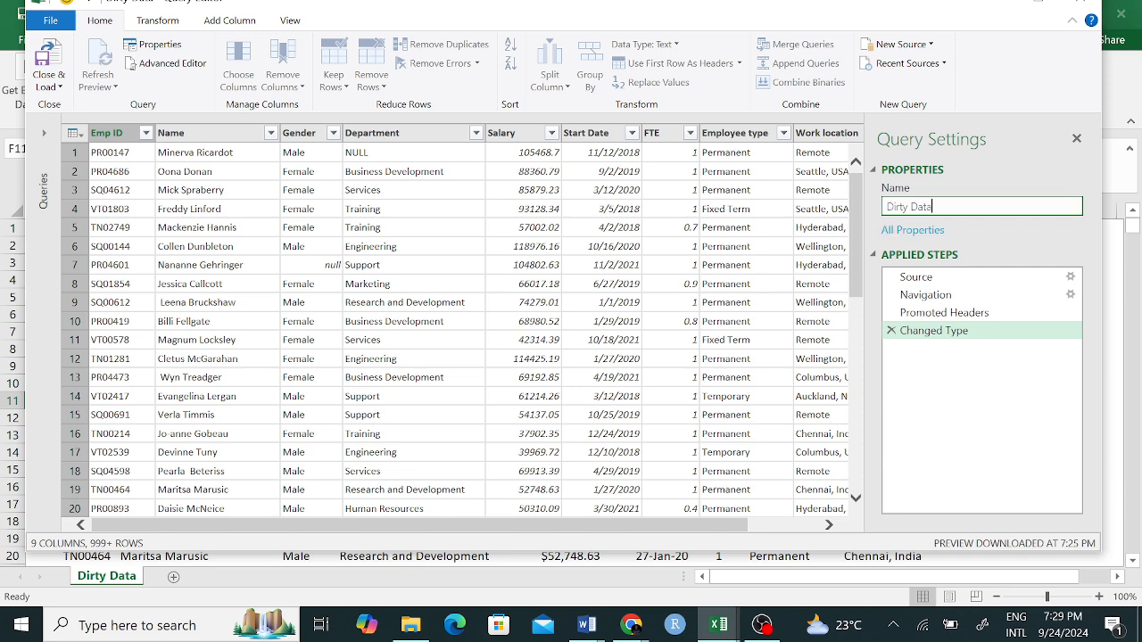
drag(942, 207, 867, 203)
text(Unclean)
click(991, 155)
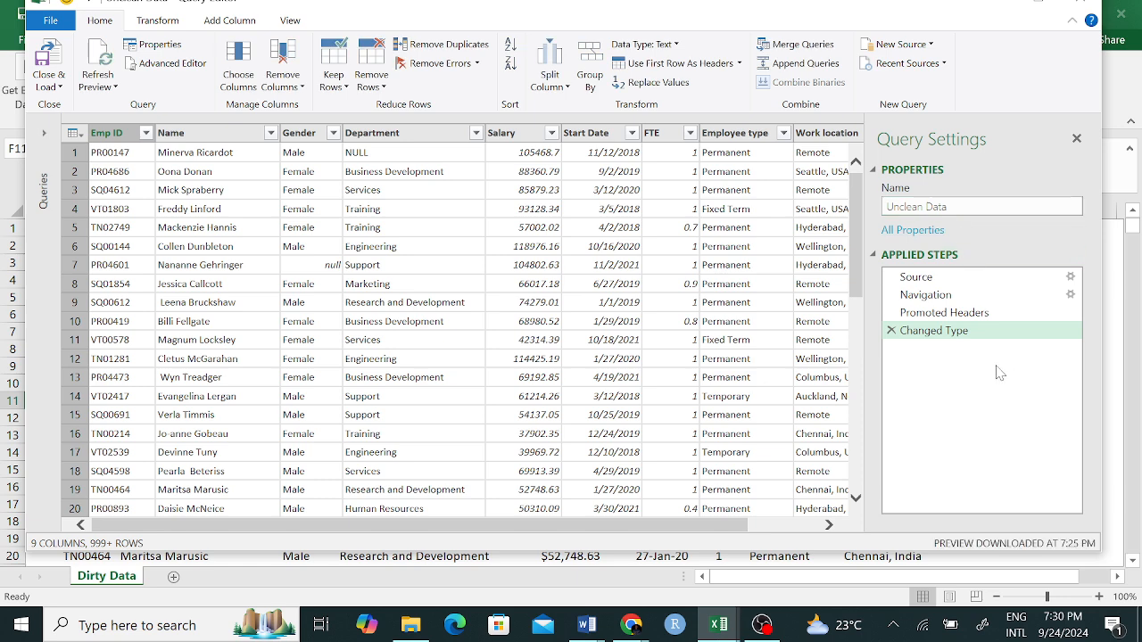
Step: Review the query's name and applied steps, and compare its preview columns with the original worksheet behind the Query Editor
click(622, 133)
drag(736, 8, 711, 39)
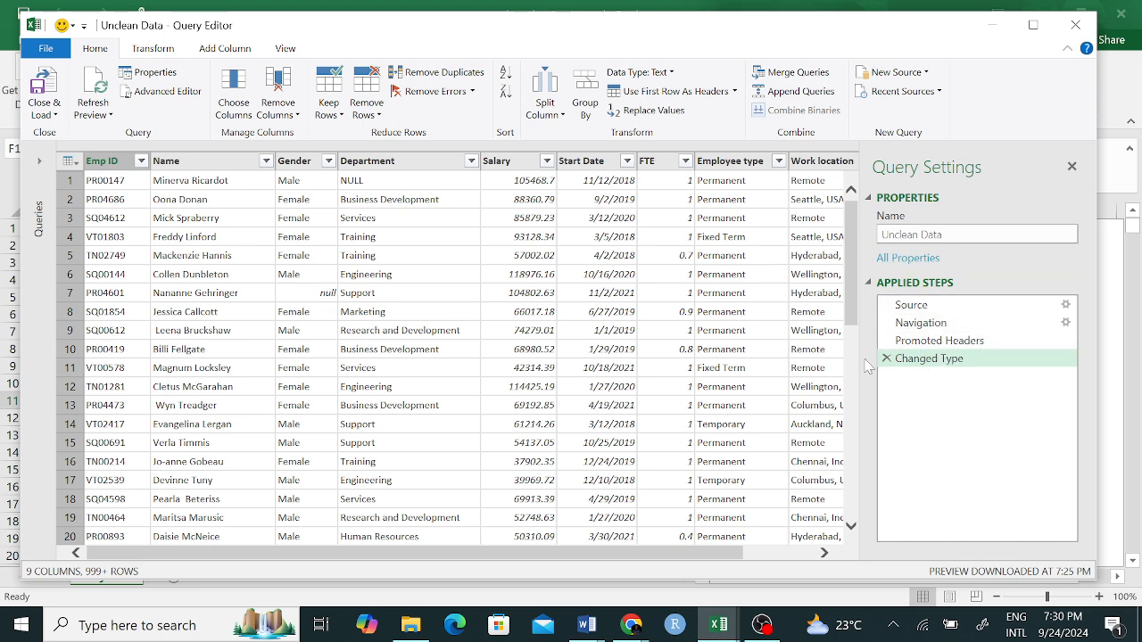
click(945, 234)
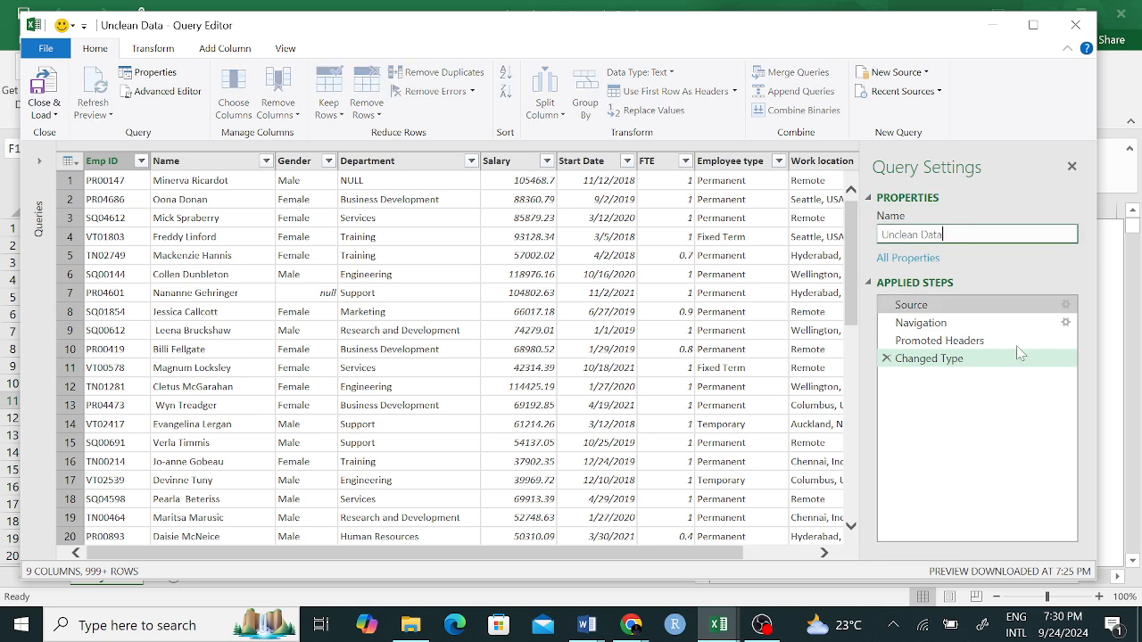
click(1009, 411)
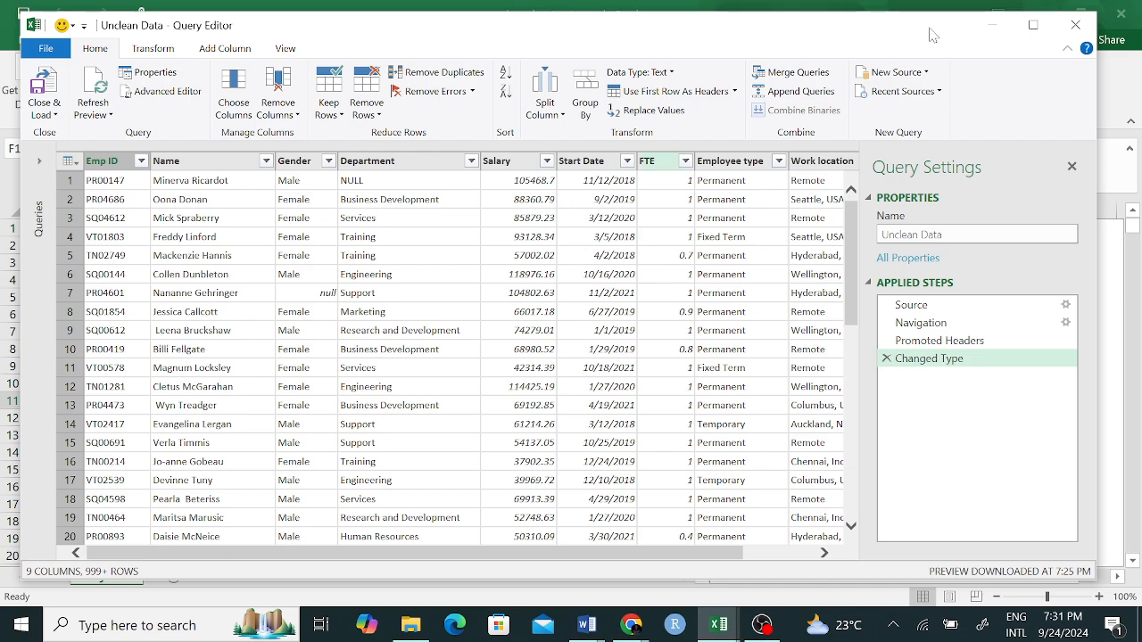
drag(933, 29, 898, 371)
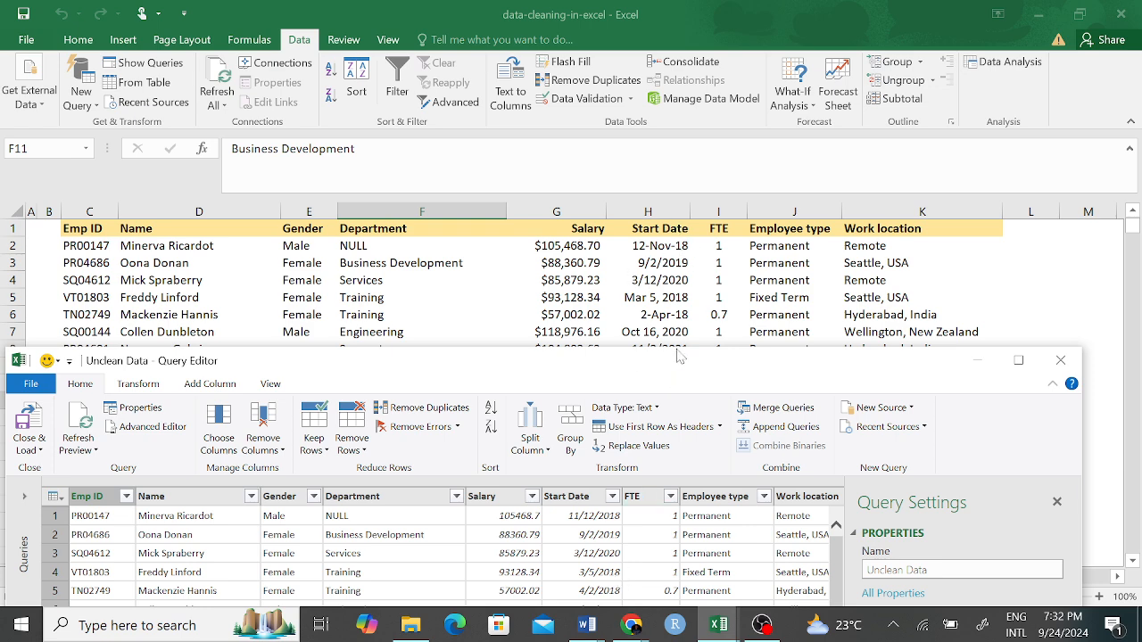
drag(688, 377, 702, 56)
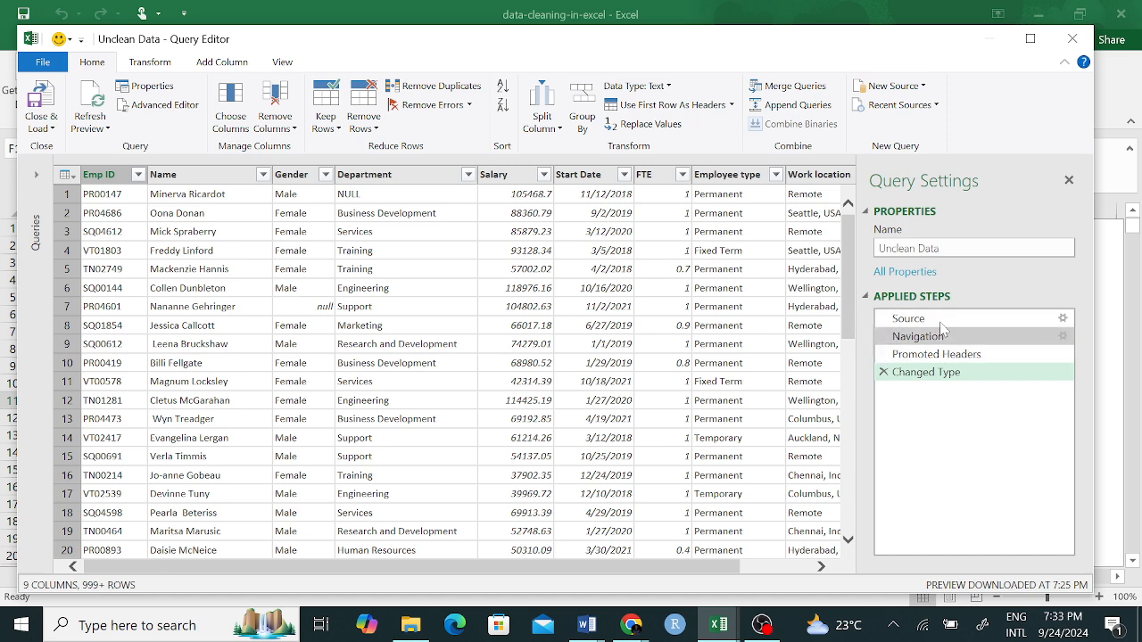
Step: Review the Source step's workbook file path and the available Open File As formats, leaving the settings as they are
click(1062, 323)
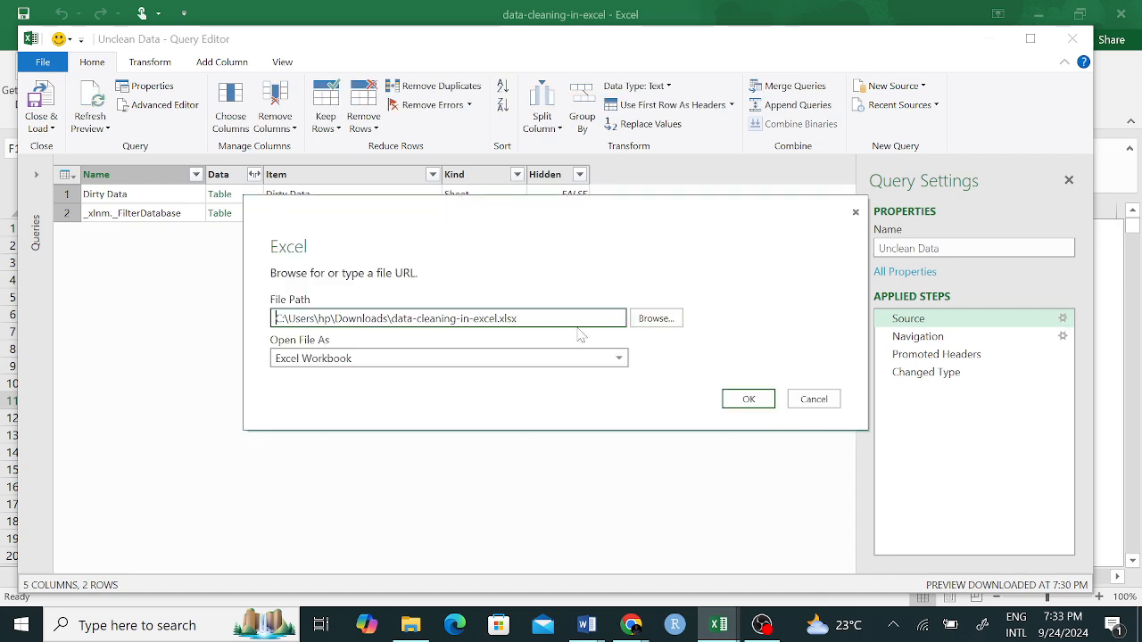
drag(518, 318, 270, 323)
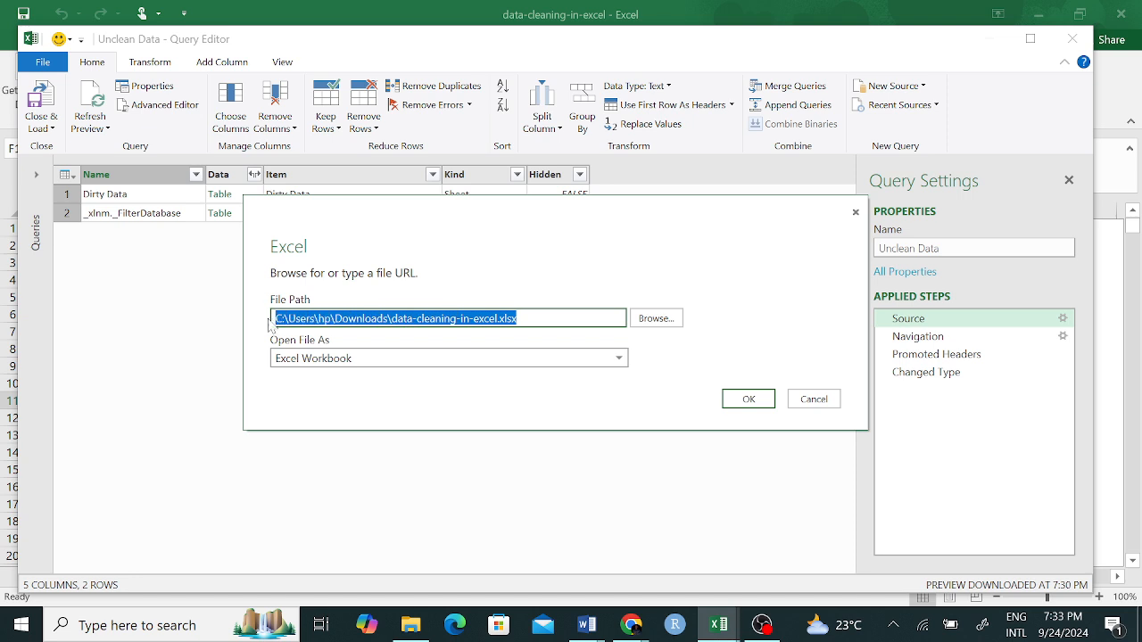
click(301, 318)
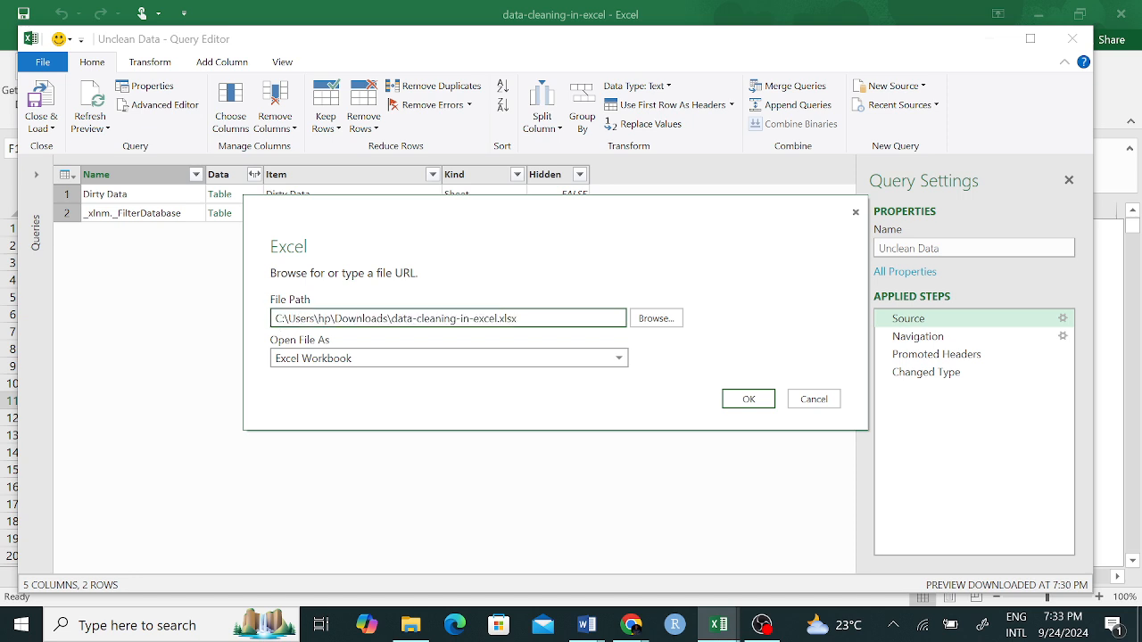
drag(391, 318, 518, 319)
click(522, 321)
key(shift+Left)
key(shift+Left)
key(shift+Left)
key(shift+Left)
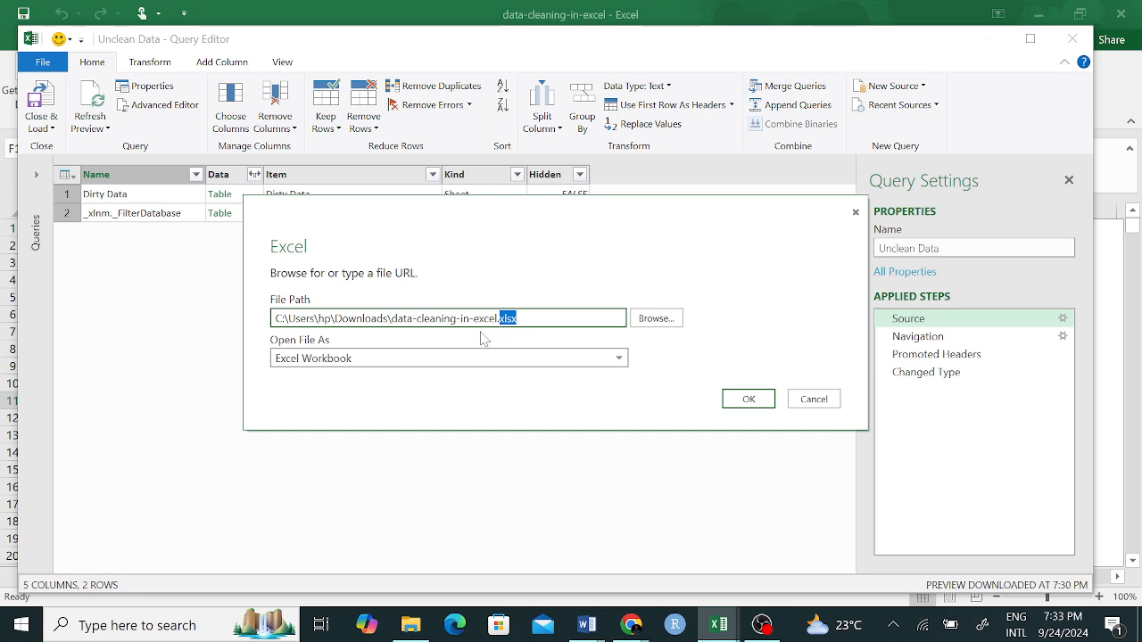
click(565, 360)
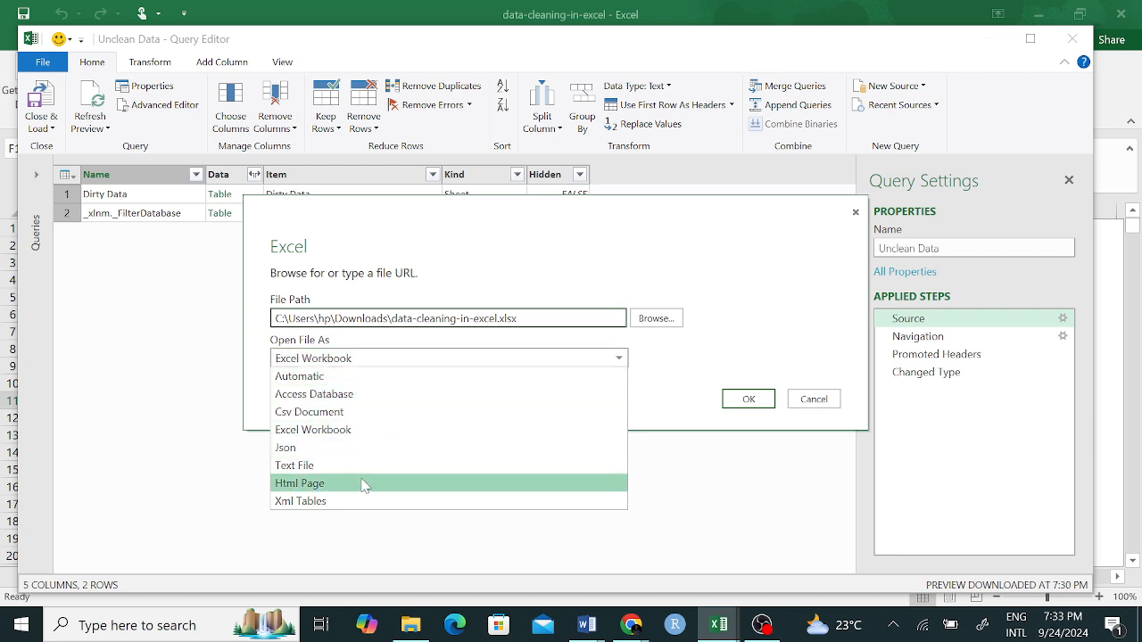
click(800, 326)
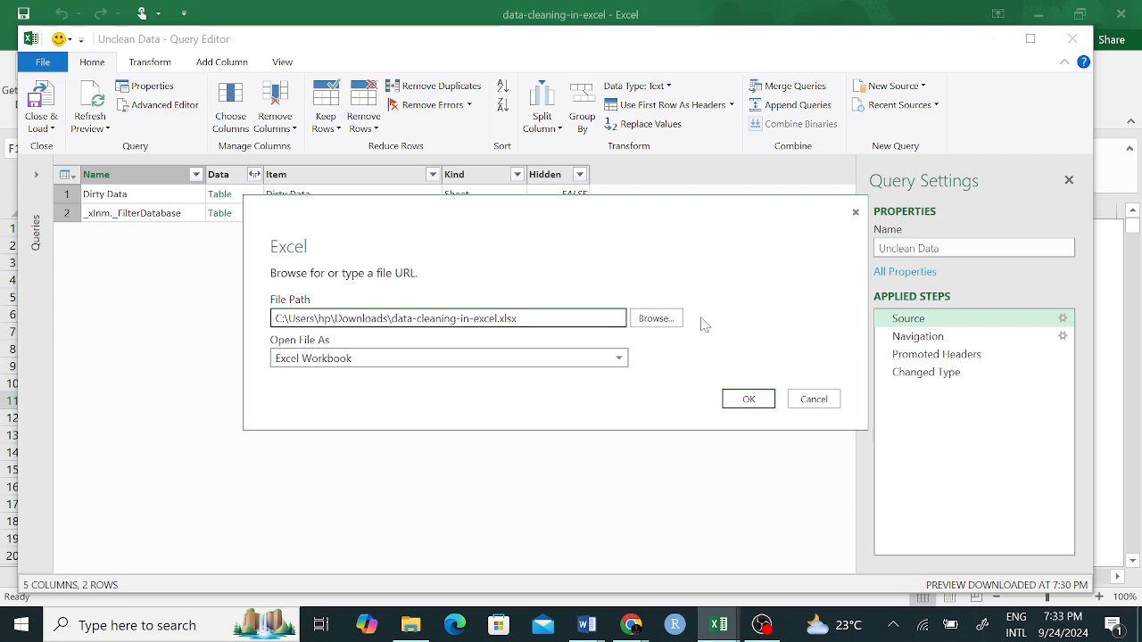
click(815, 401)
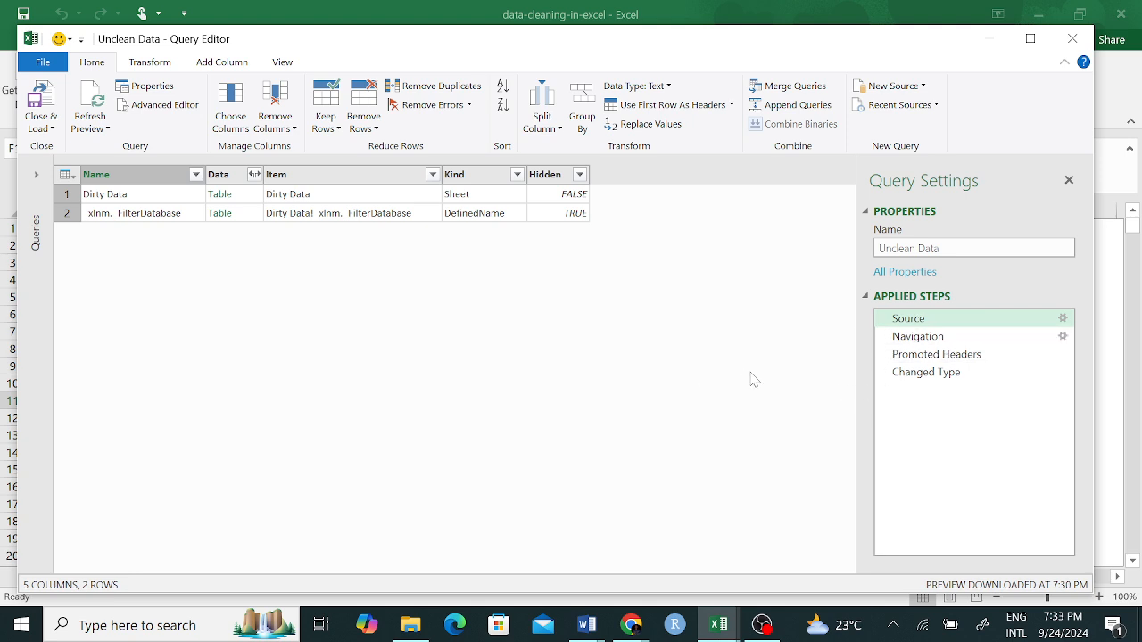
Step: Return to the Changed Type step and look across all columns of the data preview
click(936, 371)
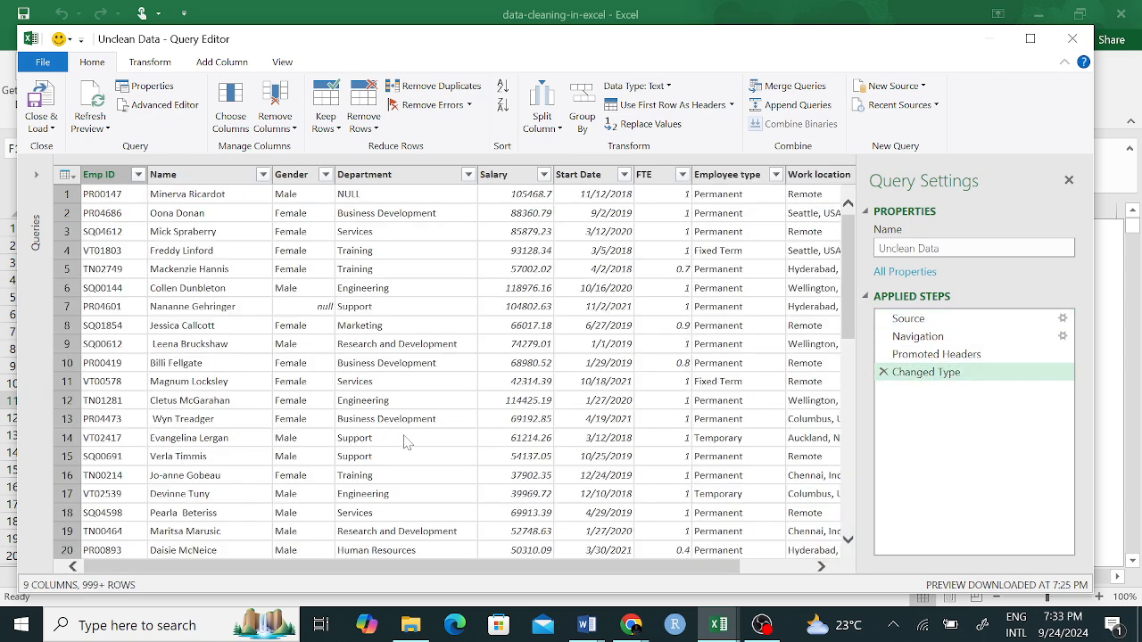
scroll(468, 377, right, 2)
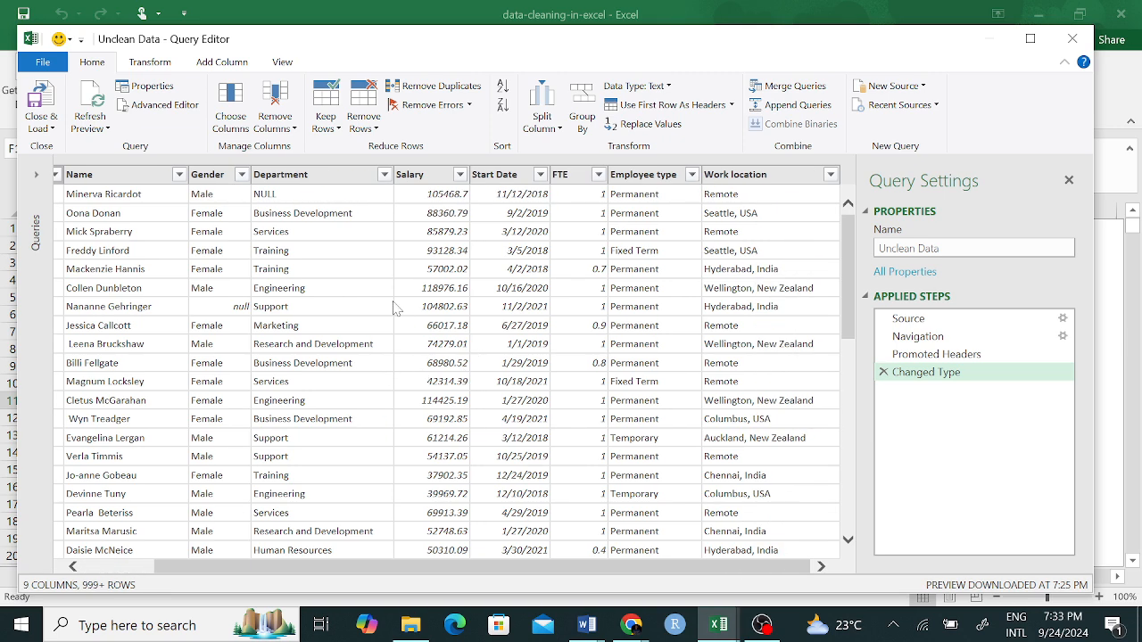
scroll(403, 310, left, 2)
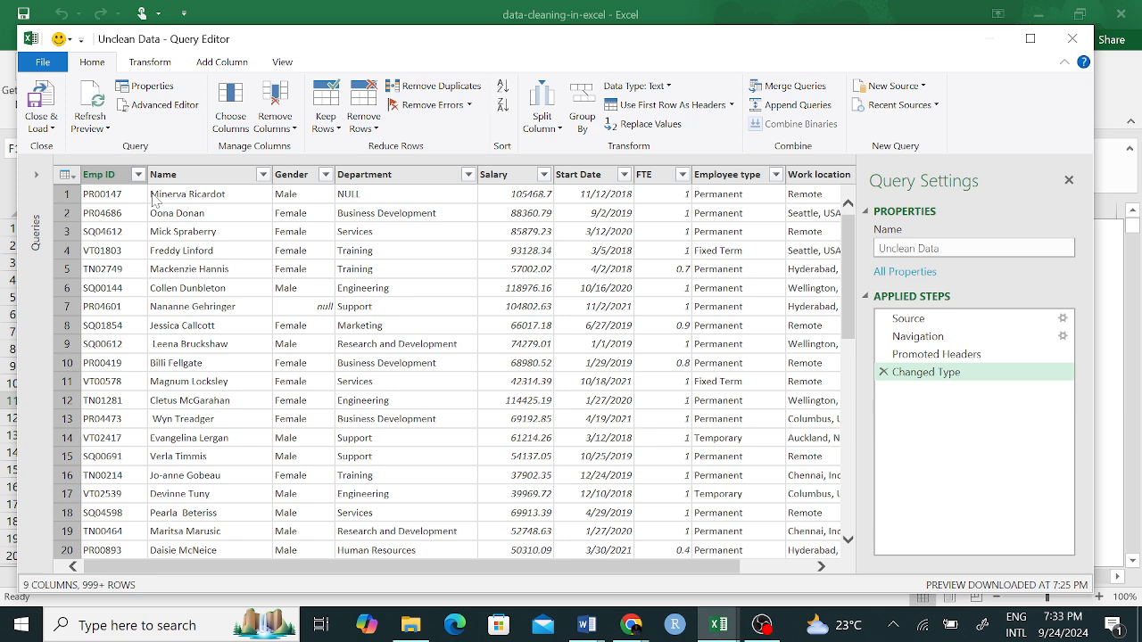
Step: Try promoting the first data row to headers, and delete that added step while keeping the original Promoted Headers step
click(71, 176)
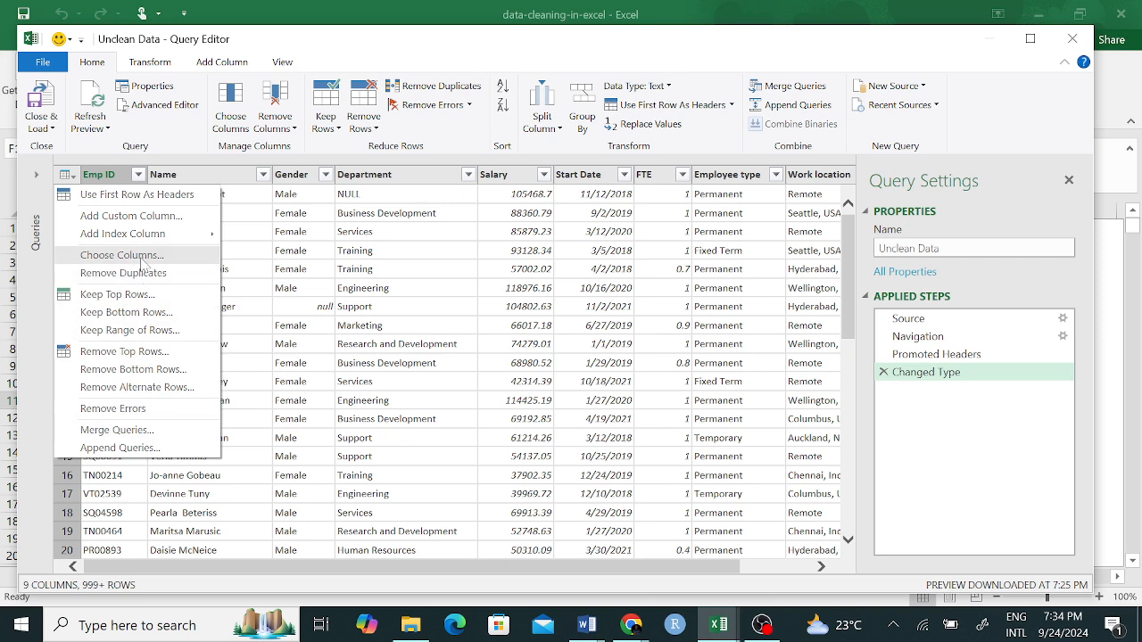
click(132, 198)
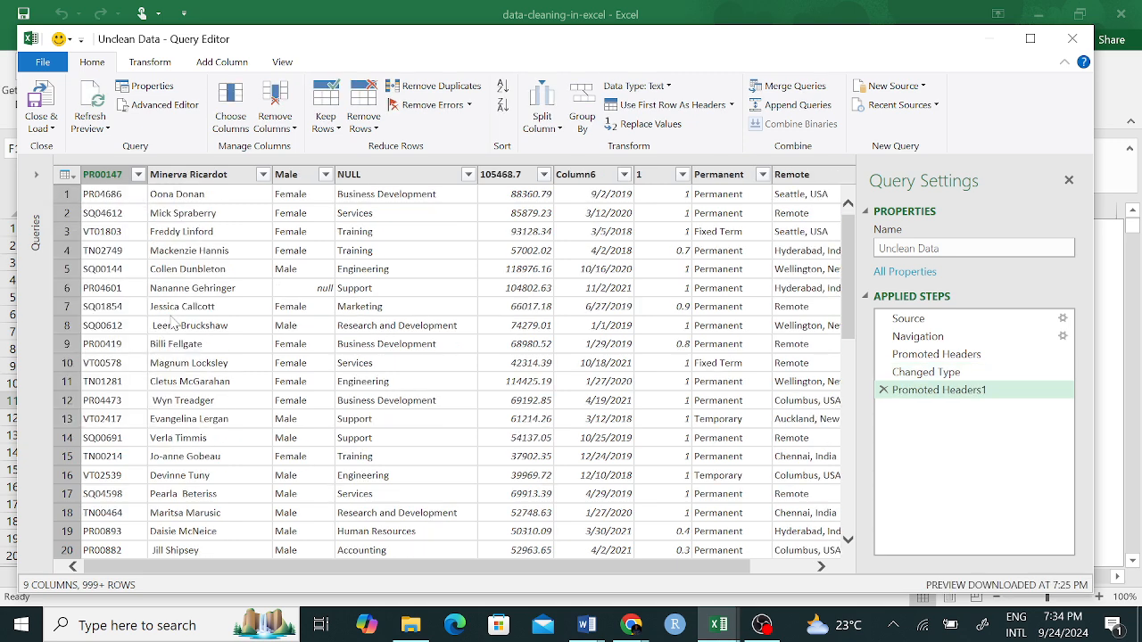
click(143, 253)
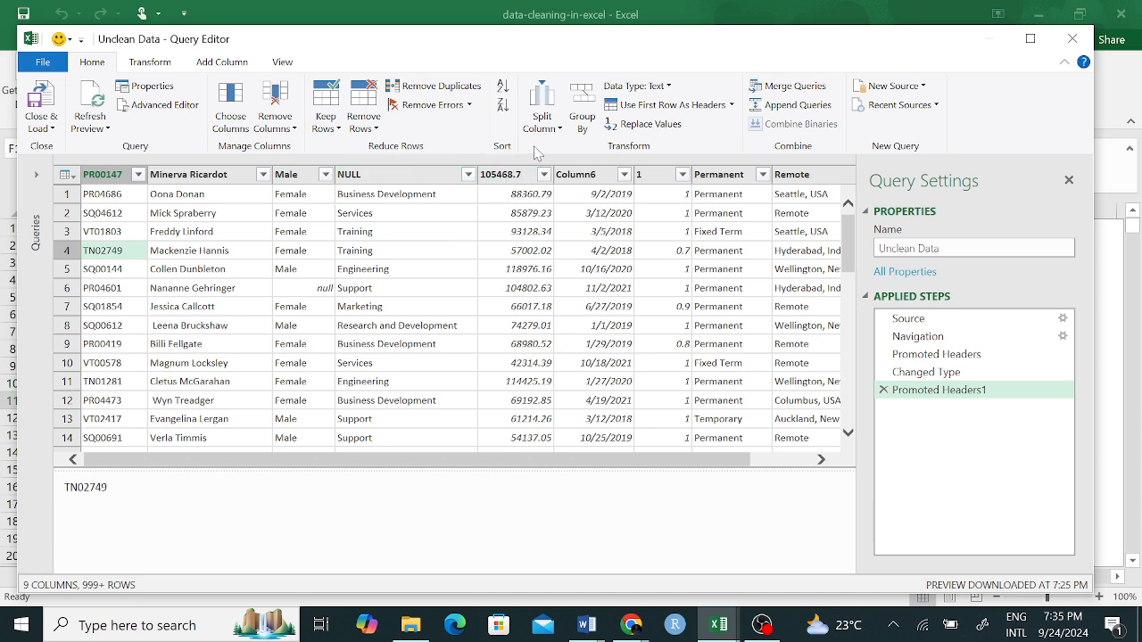
click(883, 391)
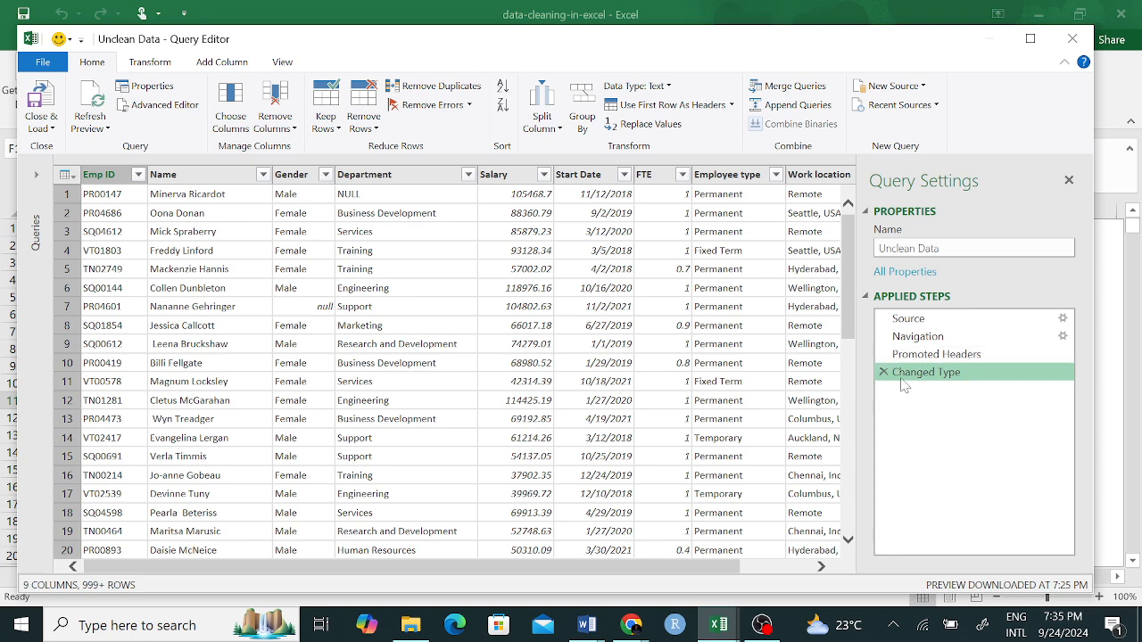
click(883, 354)
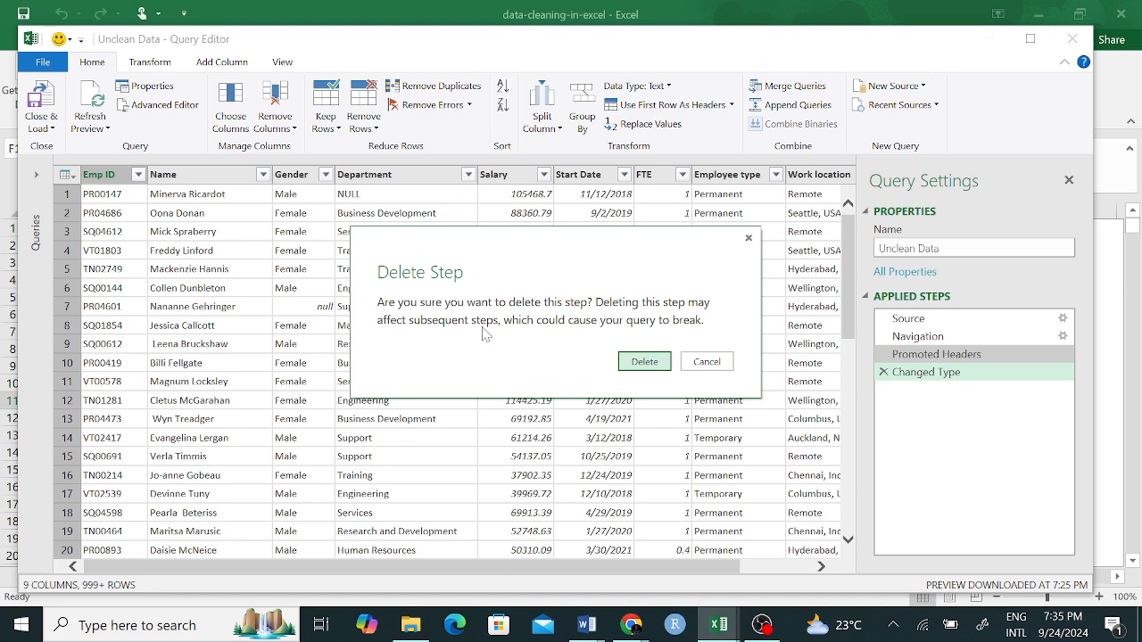
click(722, 365)
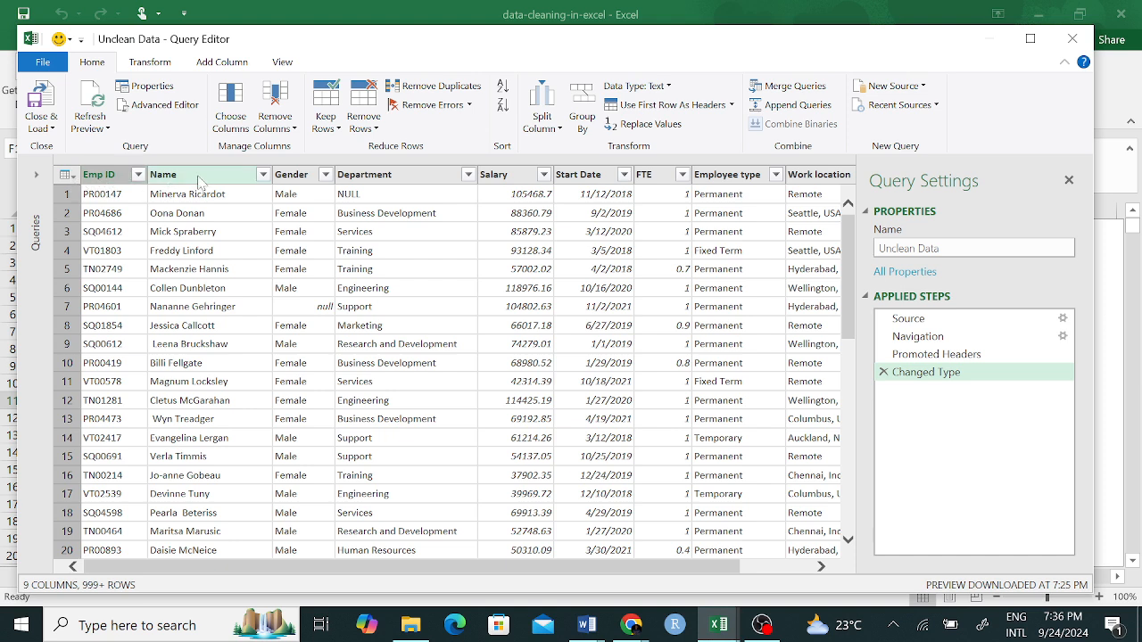
Step: Look through the Emp ID column's commands and the Start Date column's filter list and data type options
right_click(110, 181)
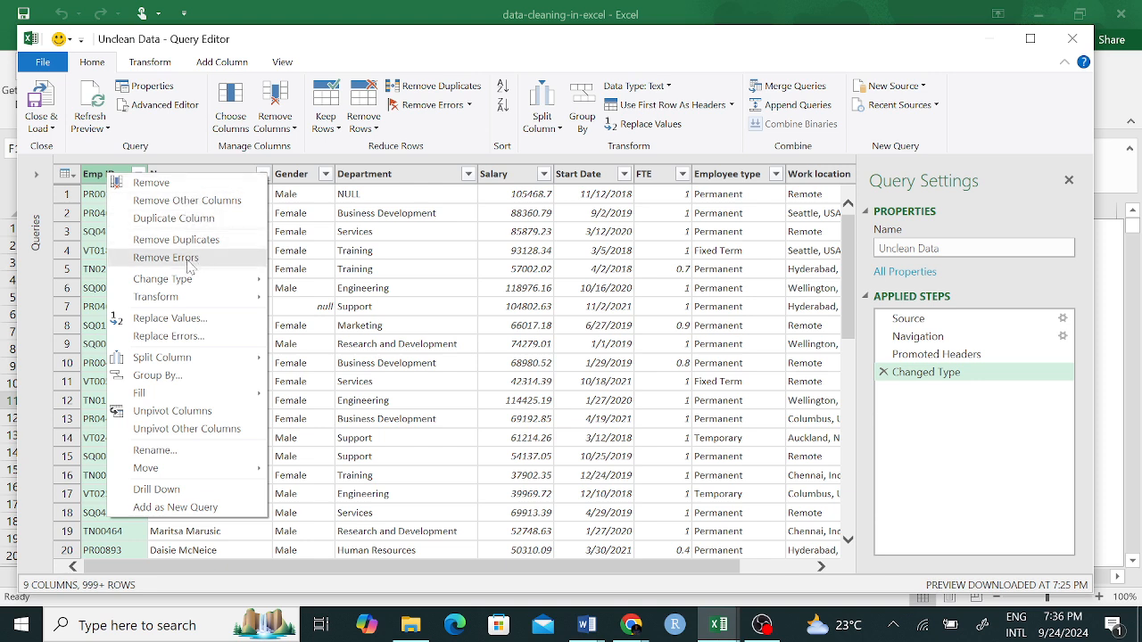
mouse_move(206, 278)
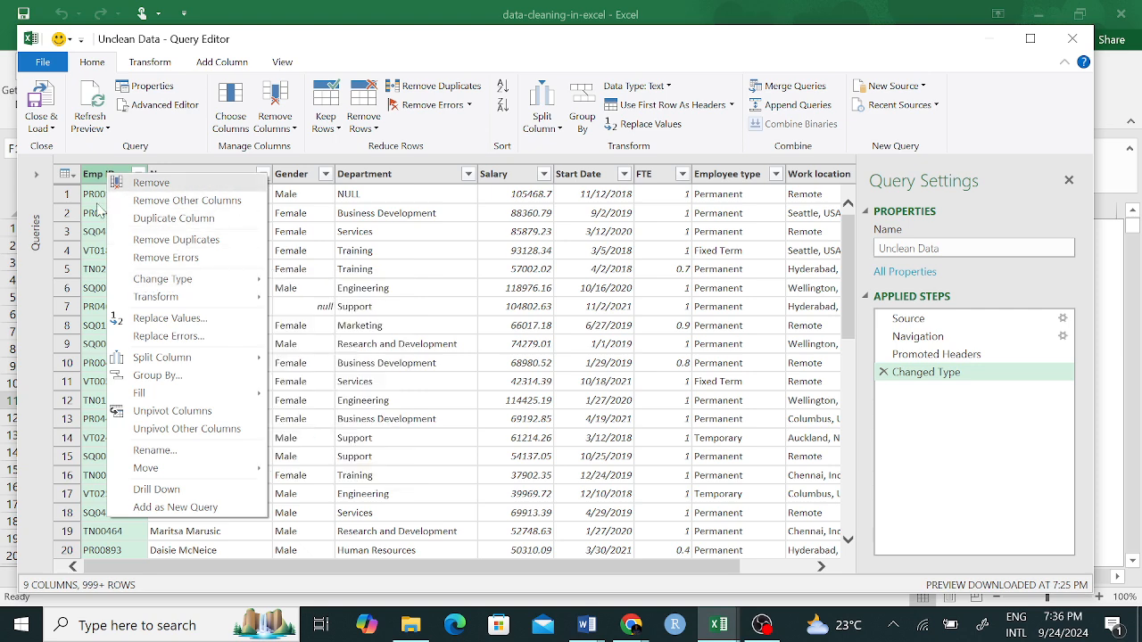
click(302, 254)
click(299, 251)
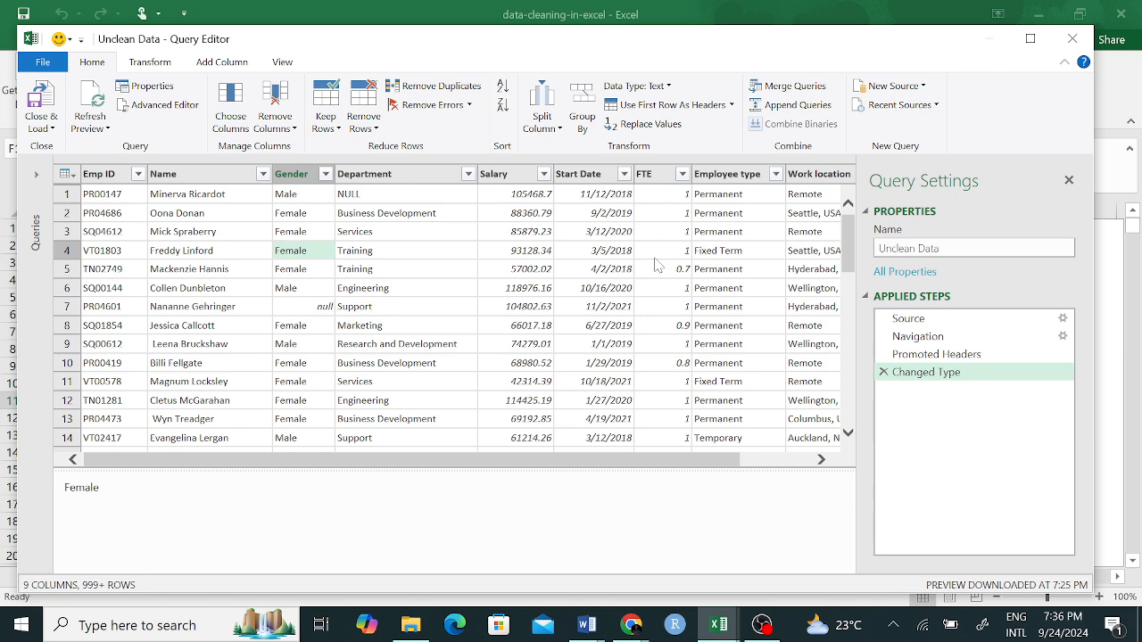
click(625, 174)
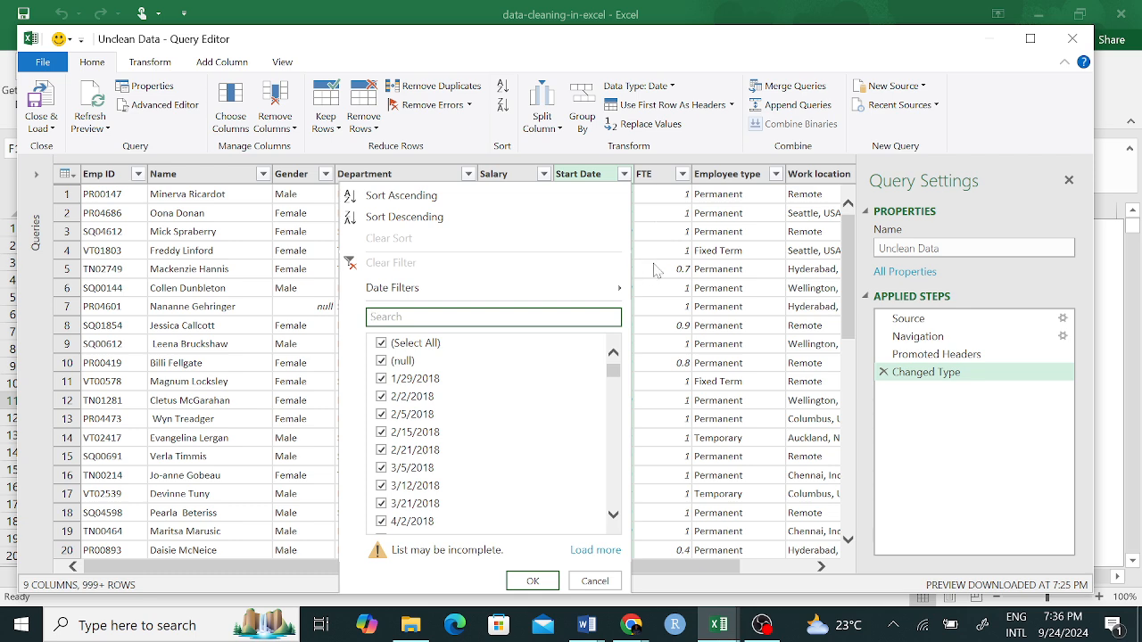
click(664, 256)
right_click(584, 176)
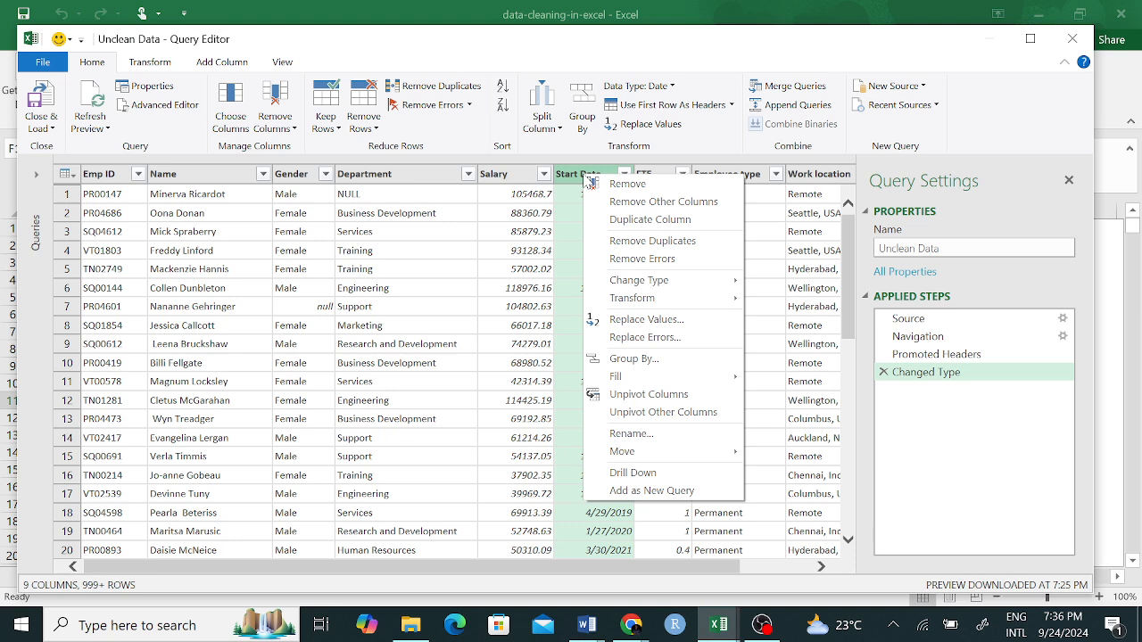
mouse_move(737, 287)
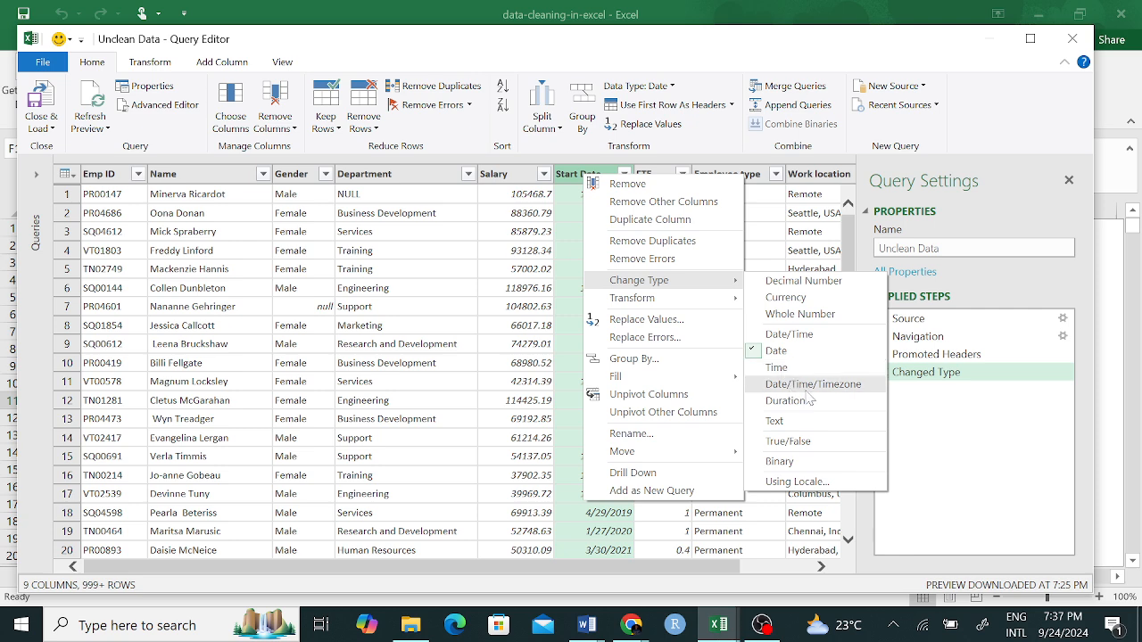
click(187, 269)
Step: Examine the data type and text transform options available for the Emp ID column
click(100, 175)
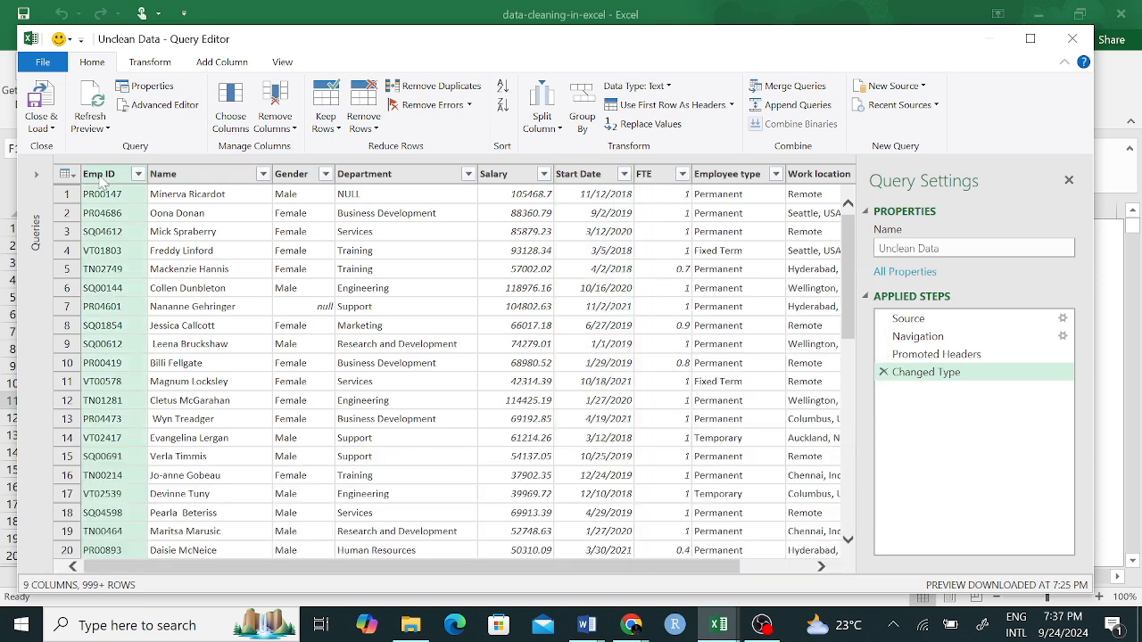
right_click(100, 179)
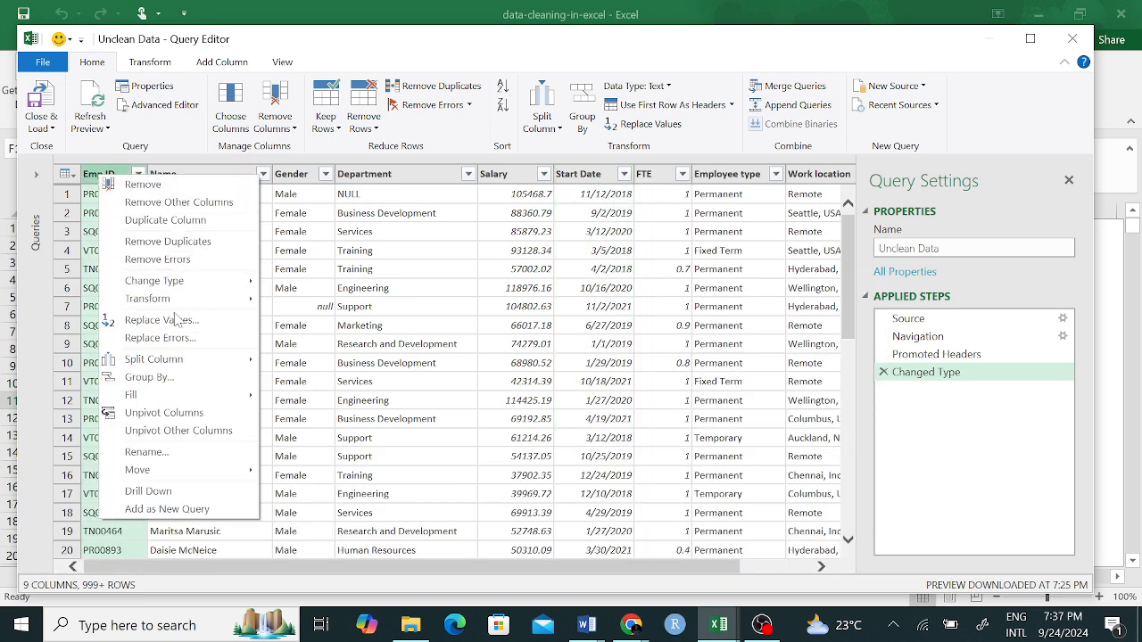
mouse_move(236, 280)
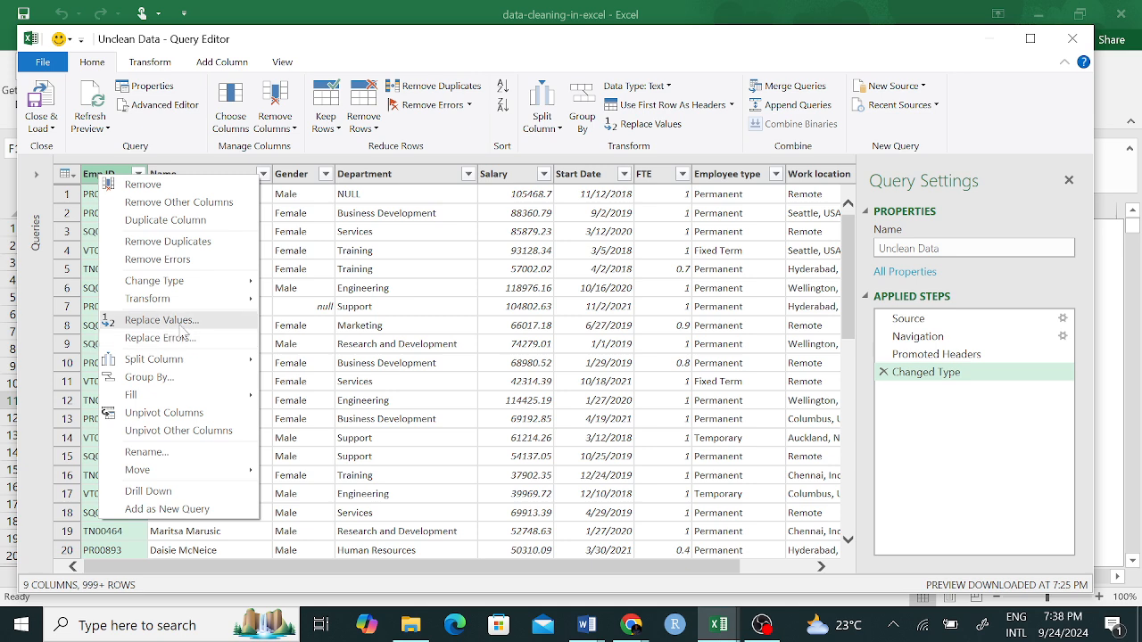
mouse_move(232, 307)
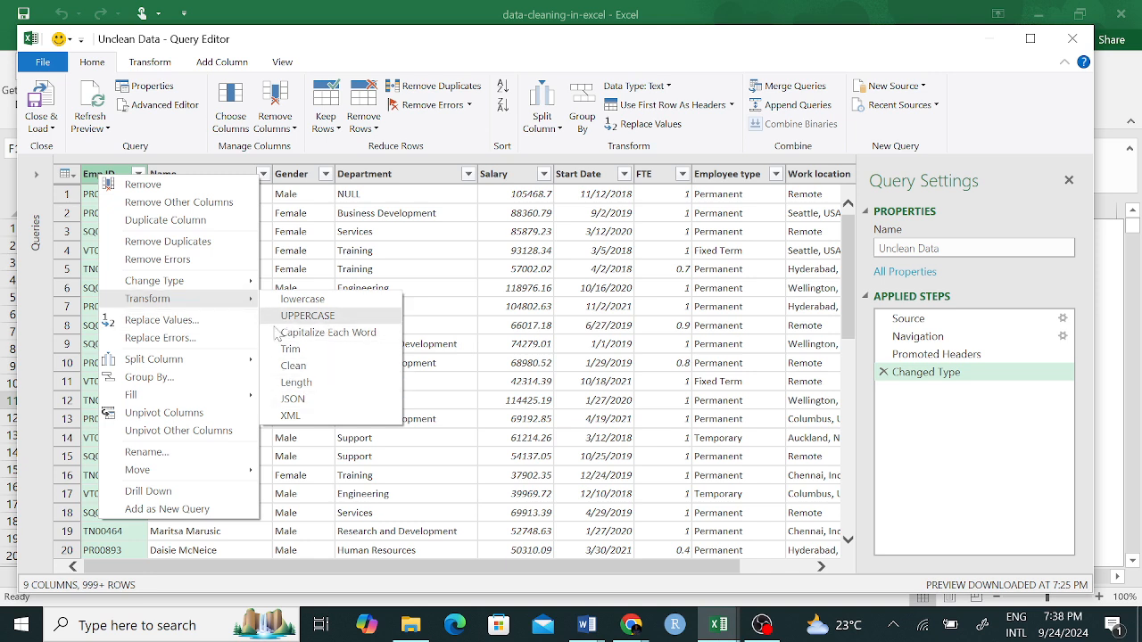
mouse_move(232, 282)
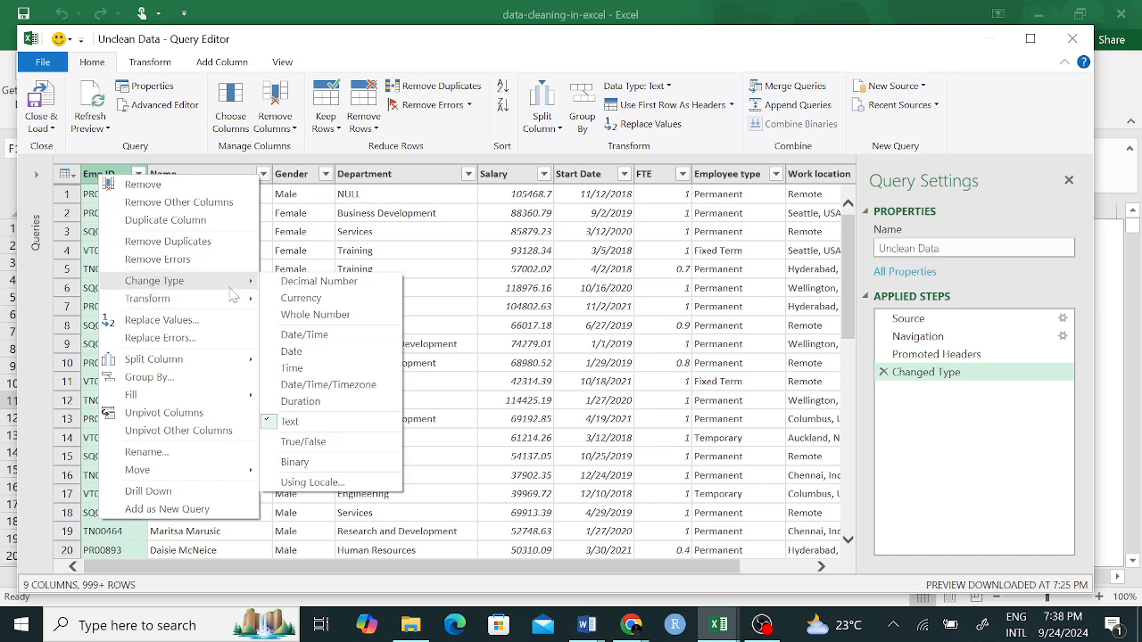
click(500, 271)
Step: Check the Employee type column's filter values and transform its text to UPPERCASE
click(744, 177)
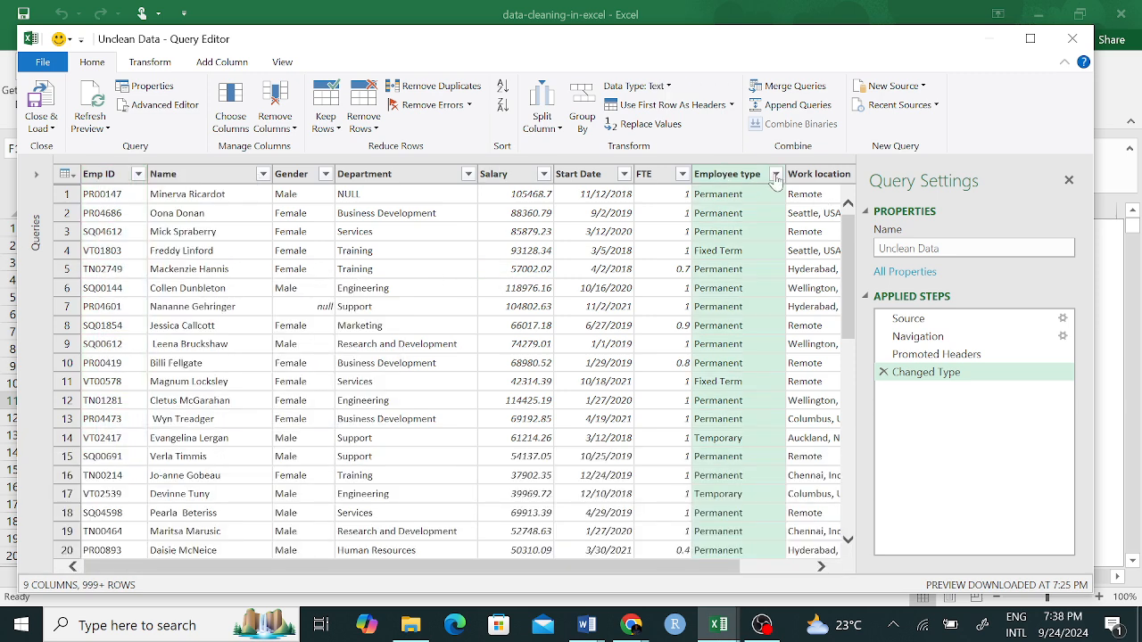
click(775, 175)
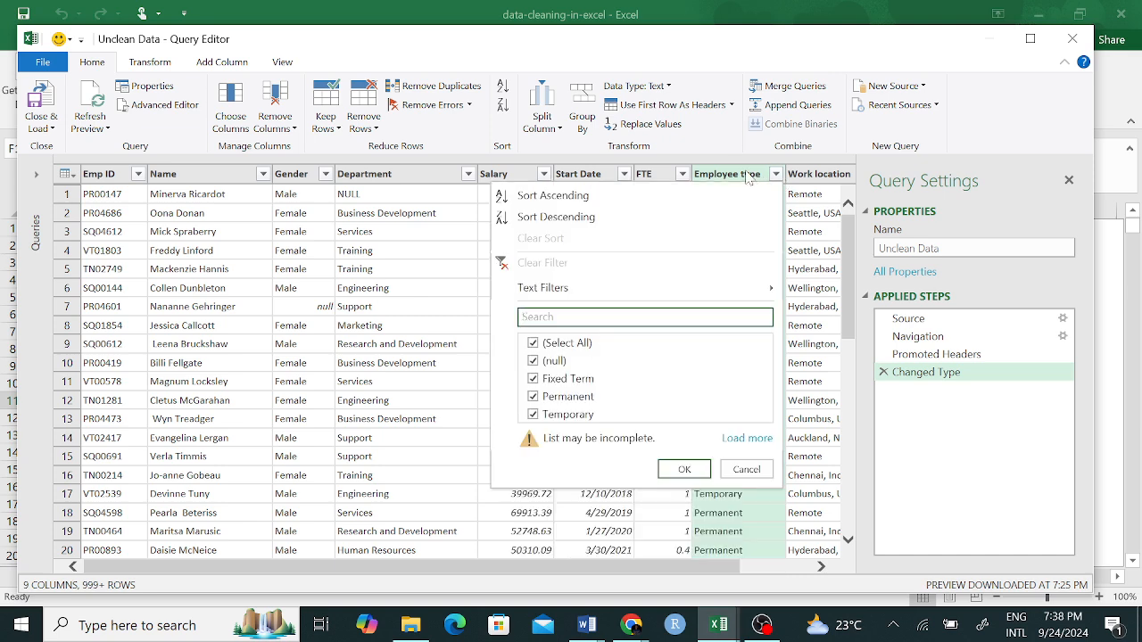
click(747, 177)
right_click(745, 174)
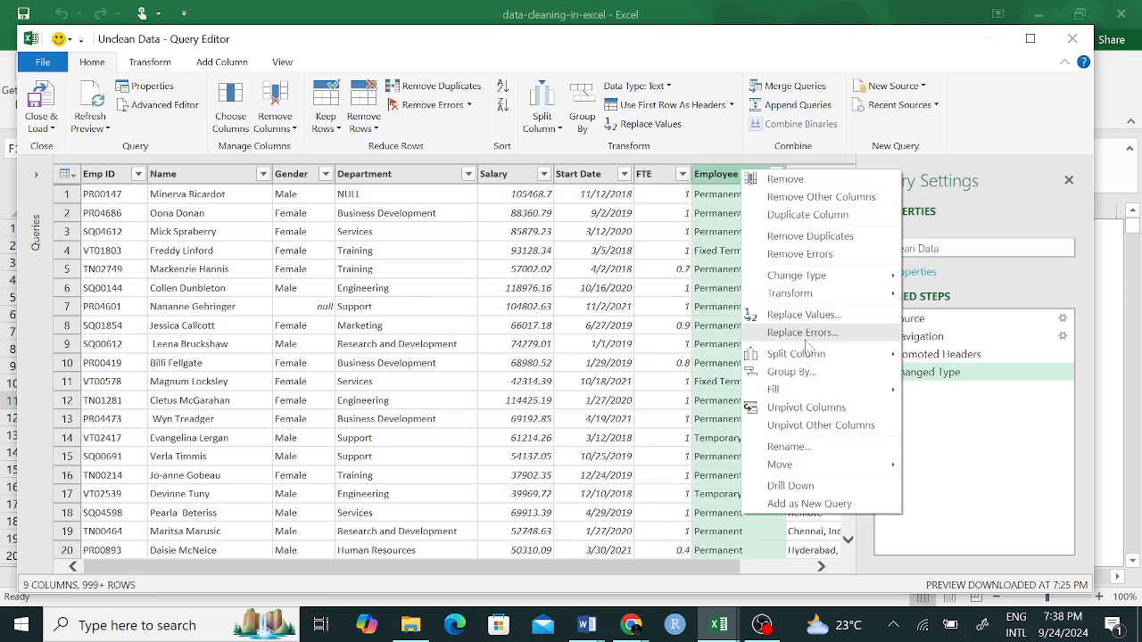
mouse_move(847, 294)
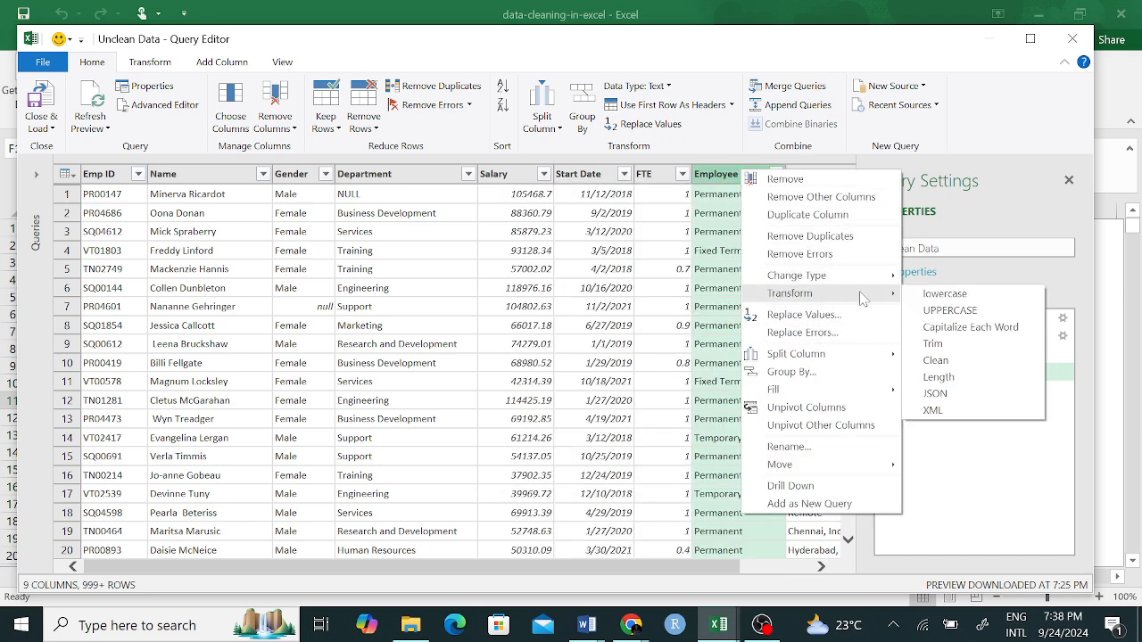
click(950, 310)
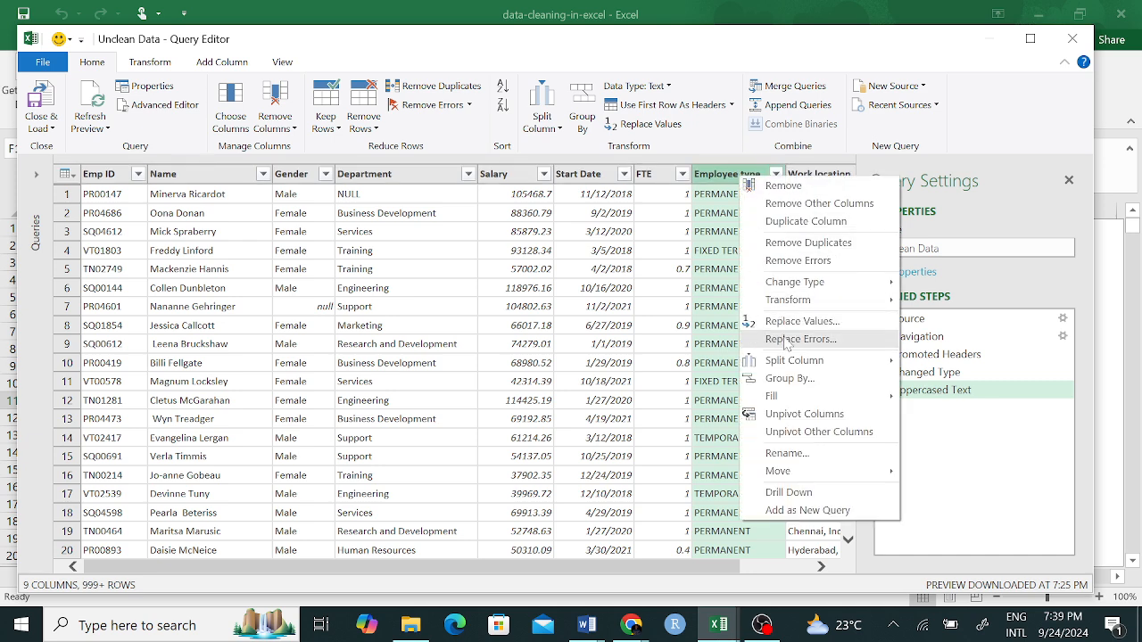
Step: Transform the Employee type column's text to Capitalize Each Word
mouse_move(883, 285)
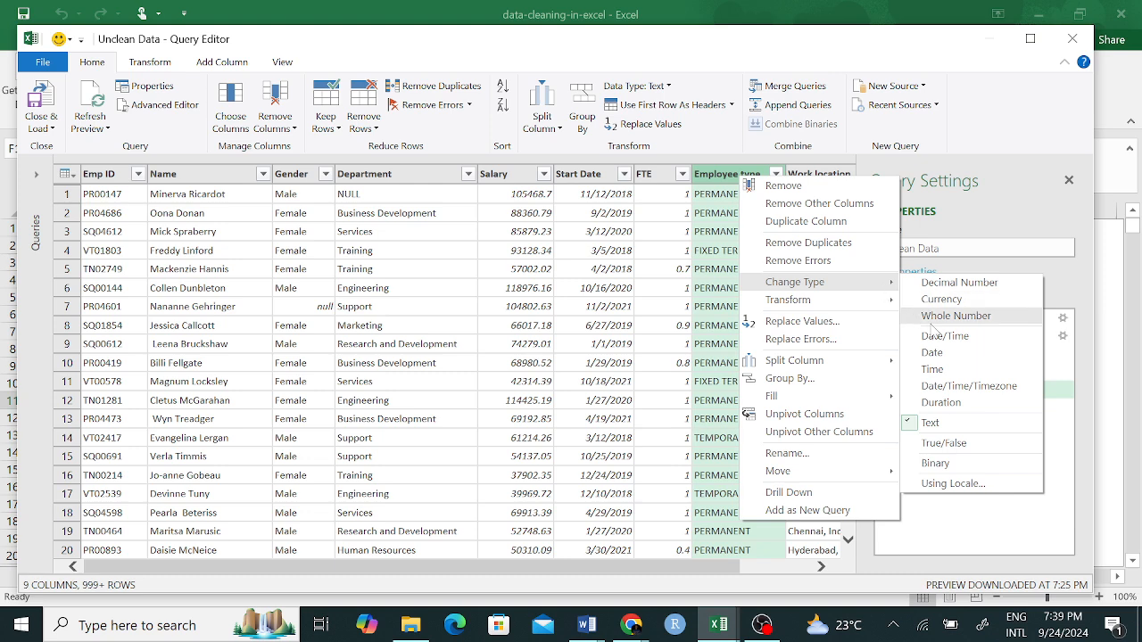
mouse_move(892, 312)
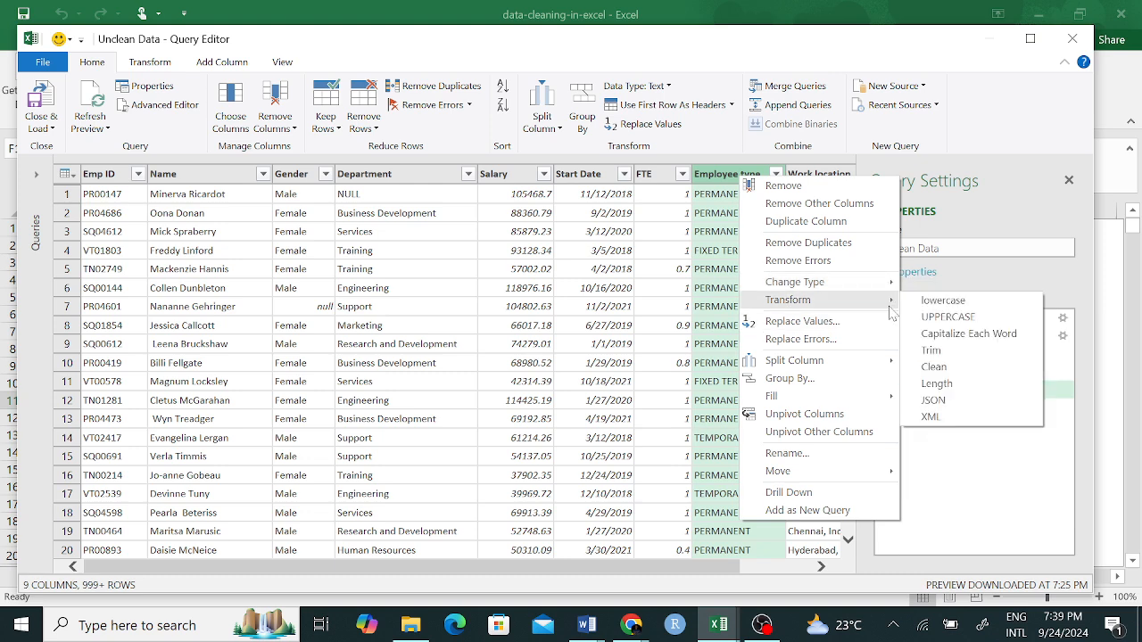
click(957, 334)
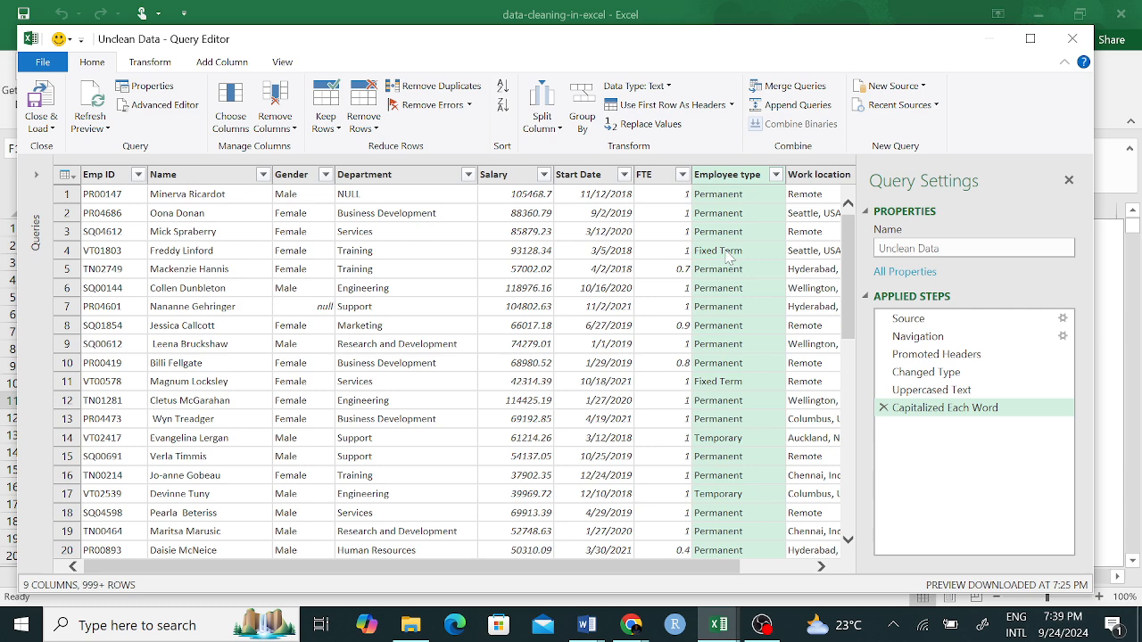
Step: Trim the text in the Employee type column
right_click(728, 175)
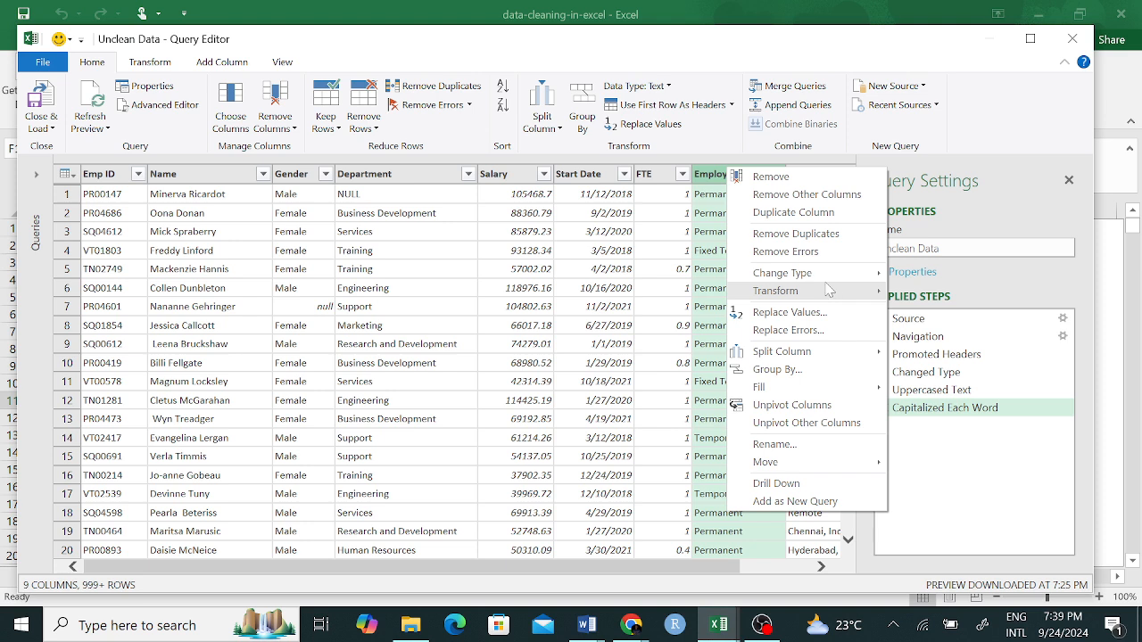
mouse_move(857, 279)
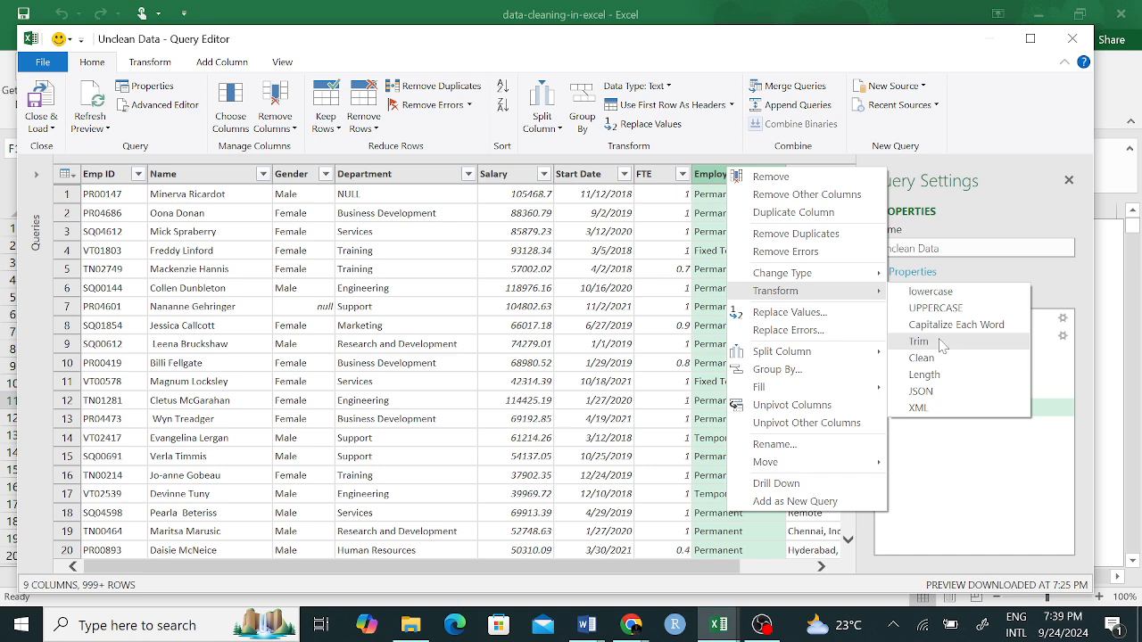
click(942, 344)
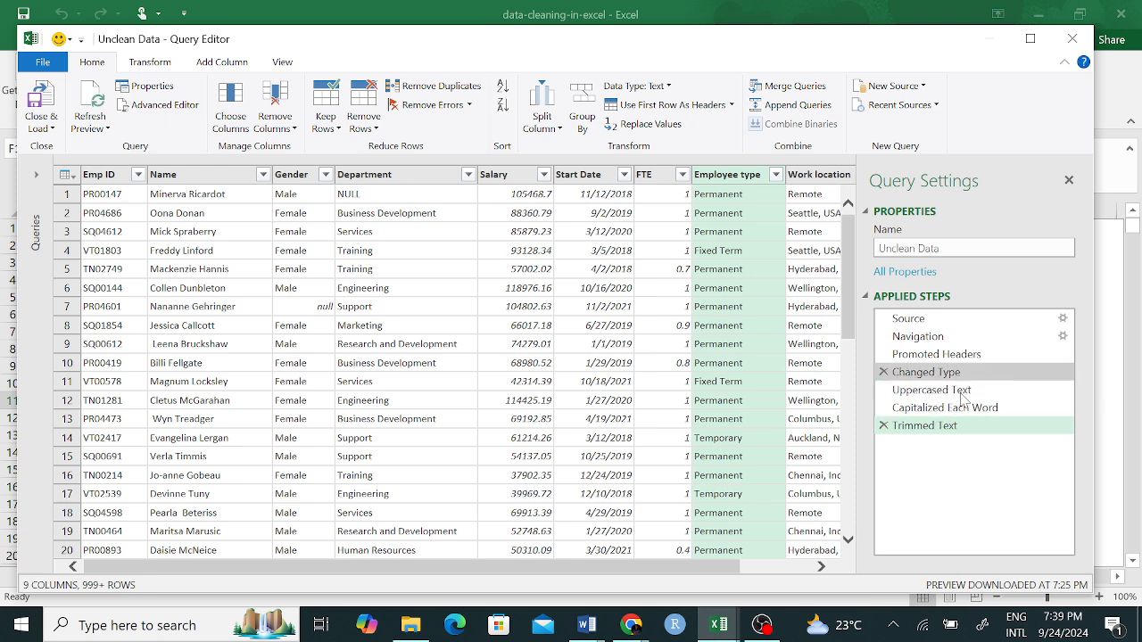
click(101, 178)
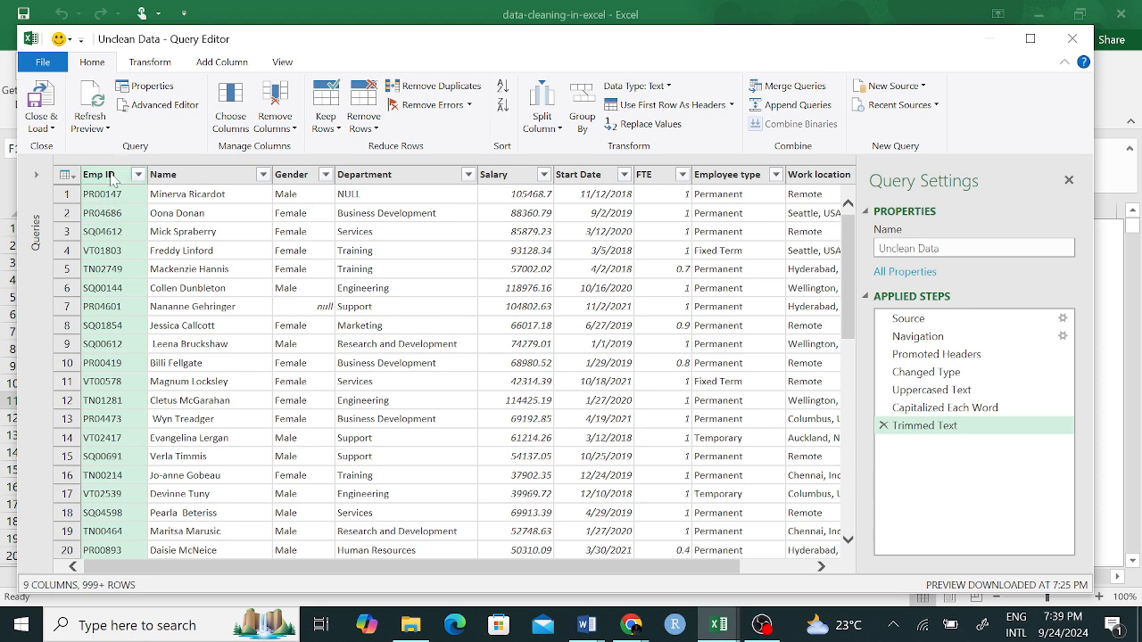
right_click(113, 180)
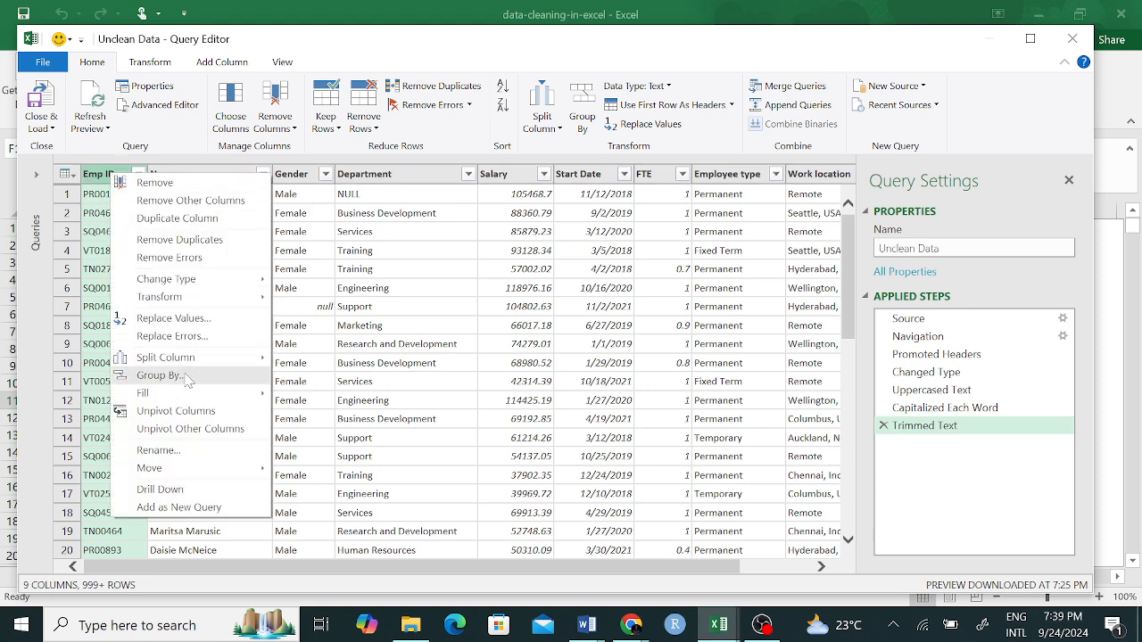
mouse_move(205, 364)
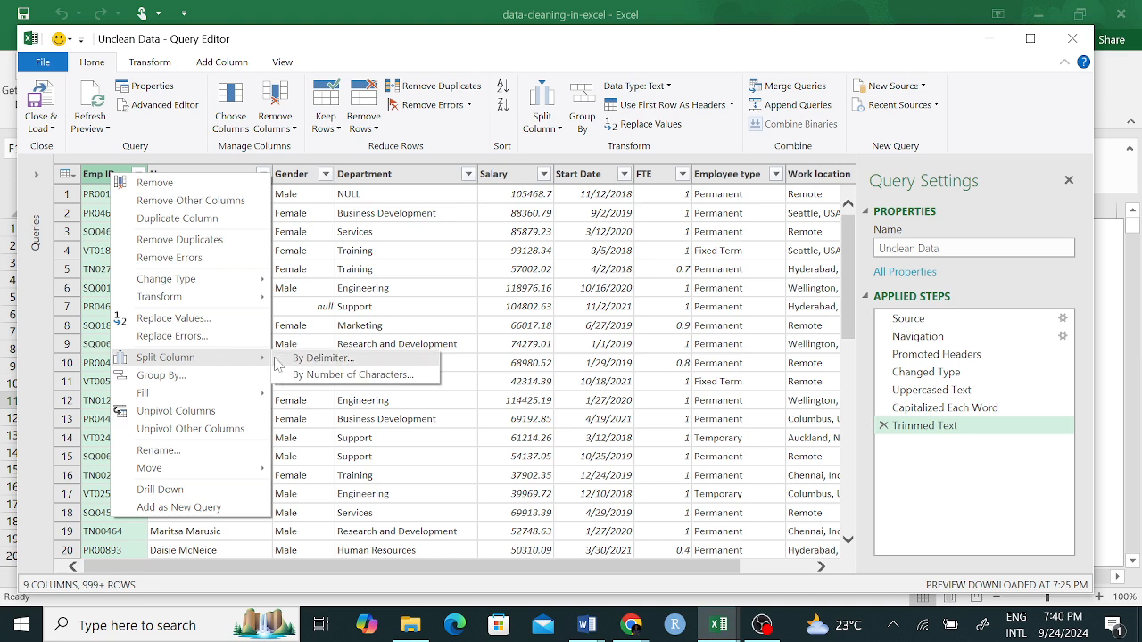
click(340, 375)
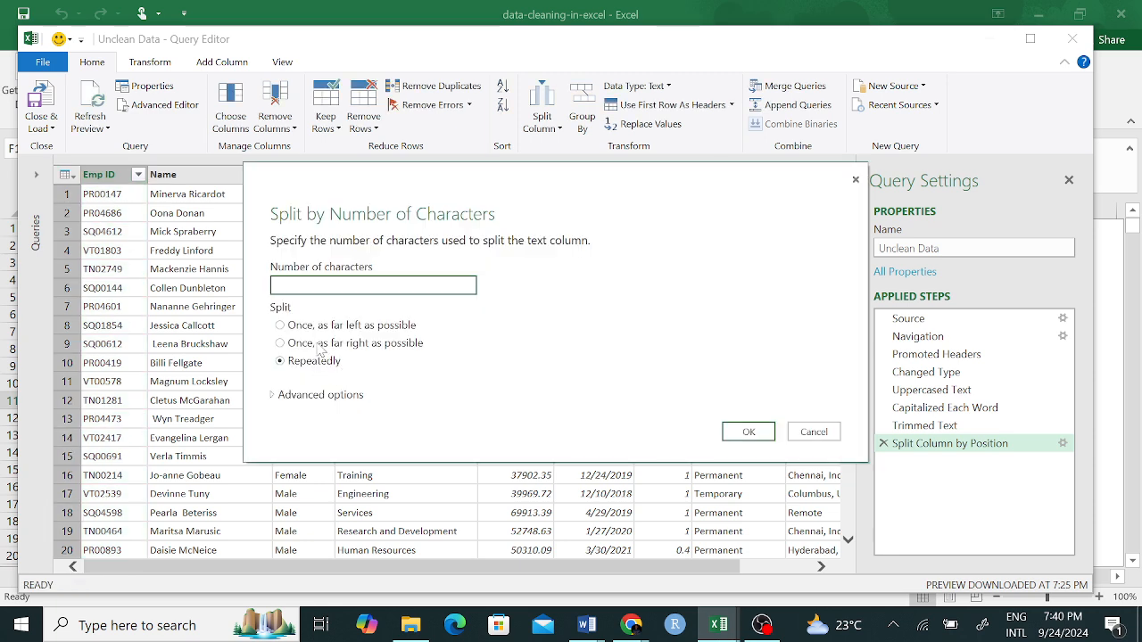
click(814, 432)
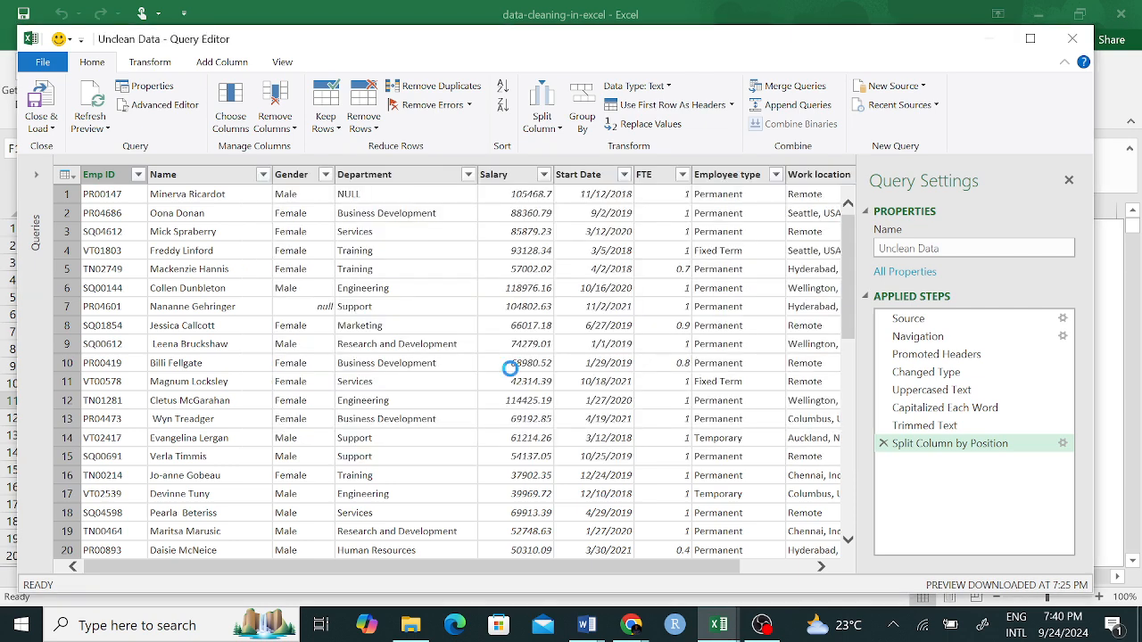
Step: Split the Emp ID column by number of characters, using 2 characters once, as far left as possible
click(104, 178)
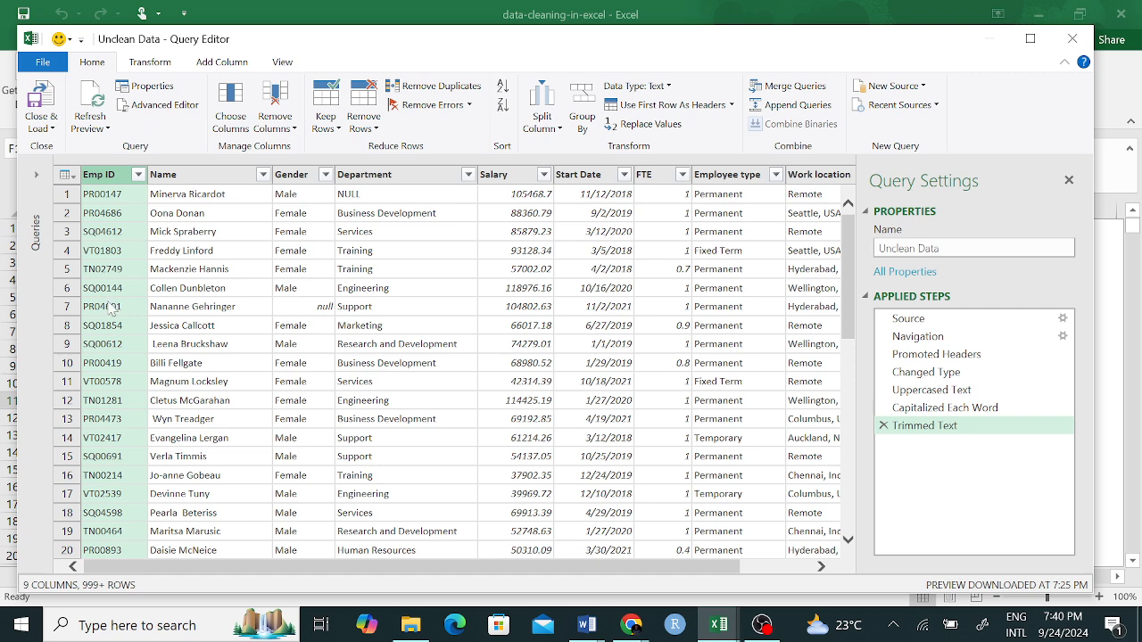
right_click(105, 177)
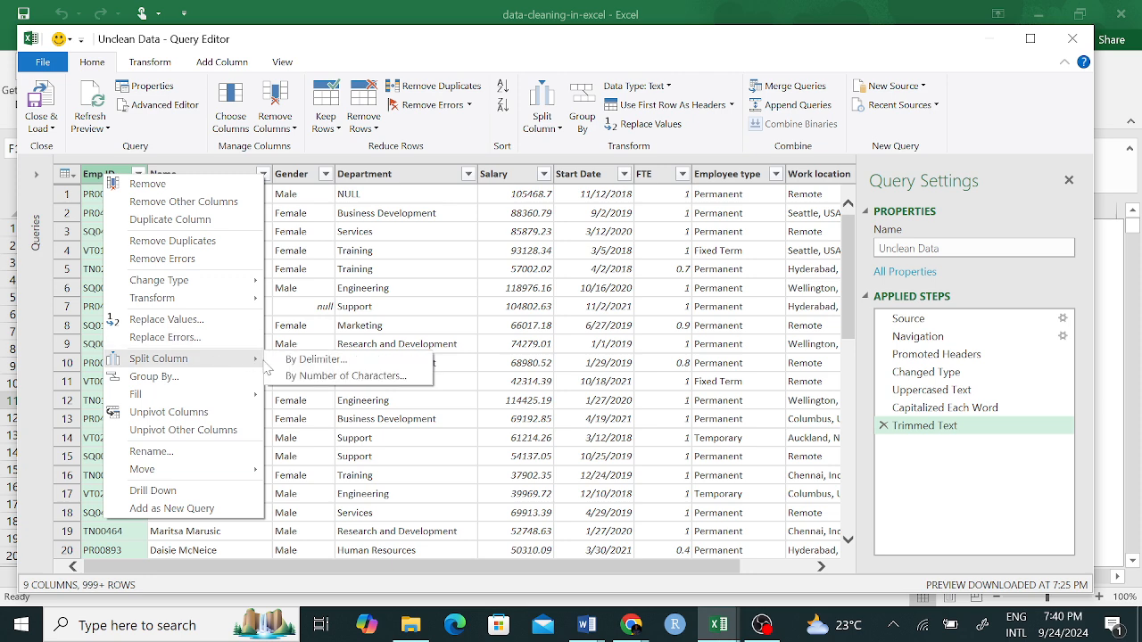
click(343, 379)
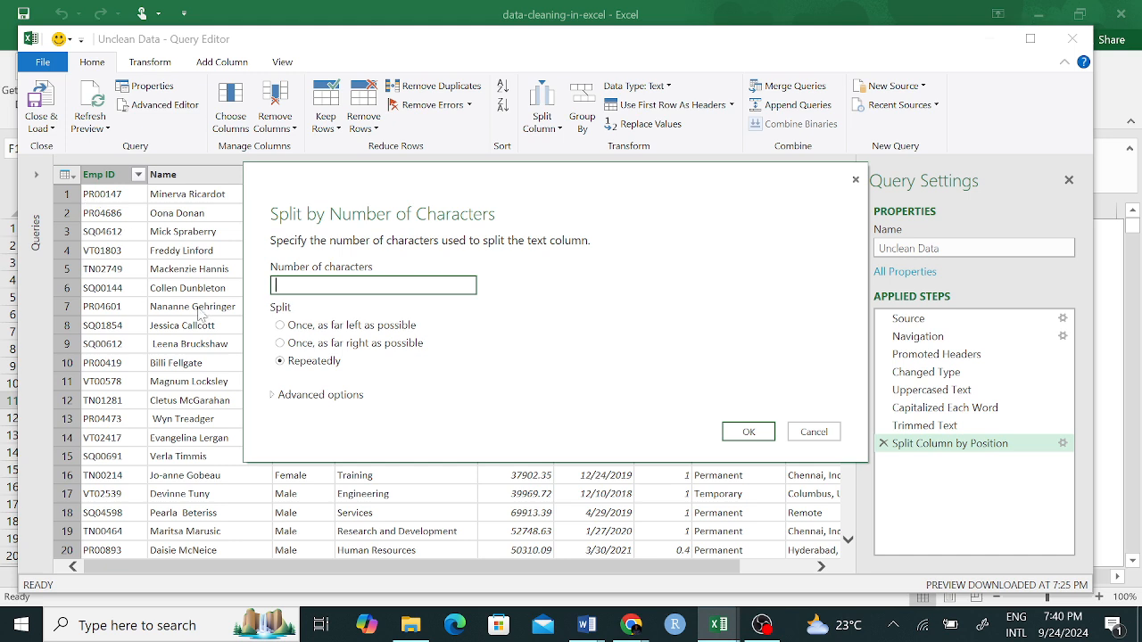
text(2)
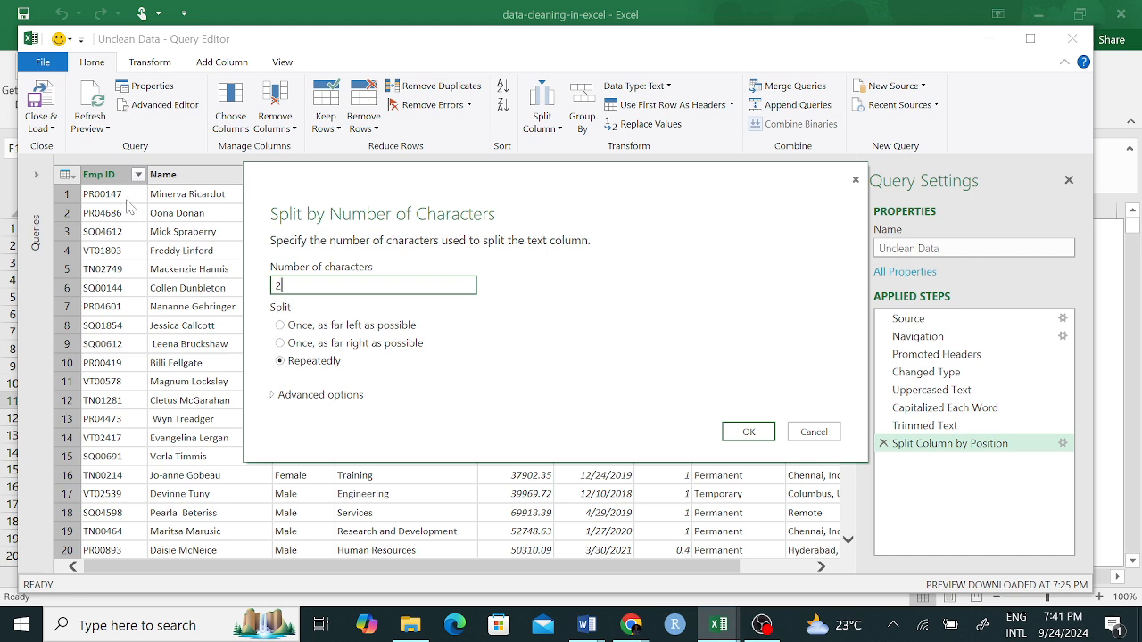
click(282, 325)
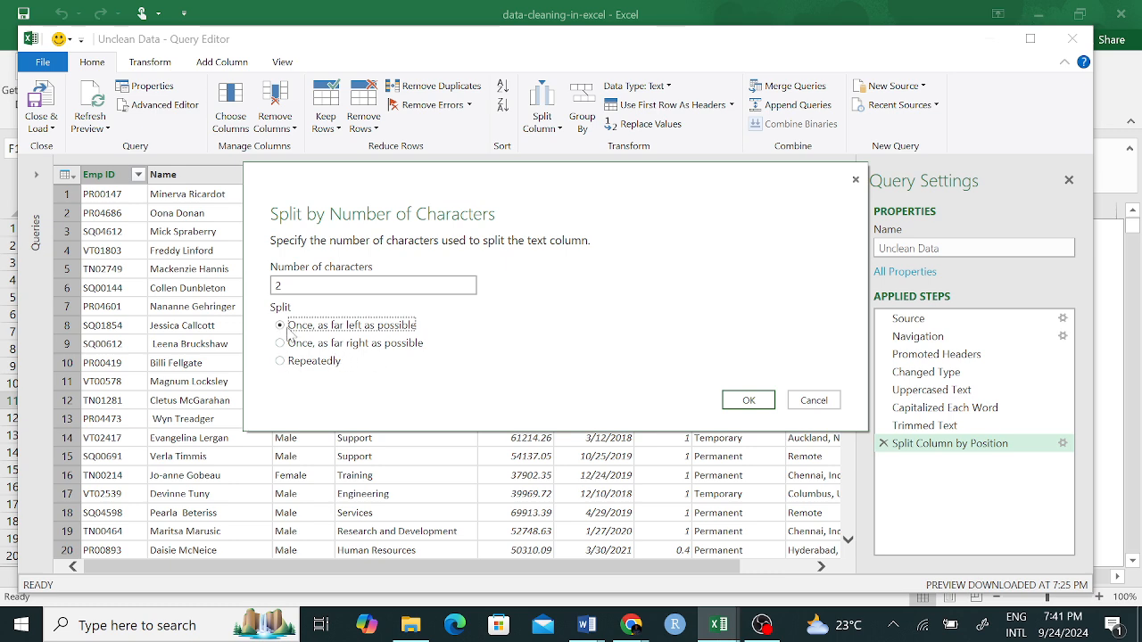
click(751, 400)
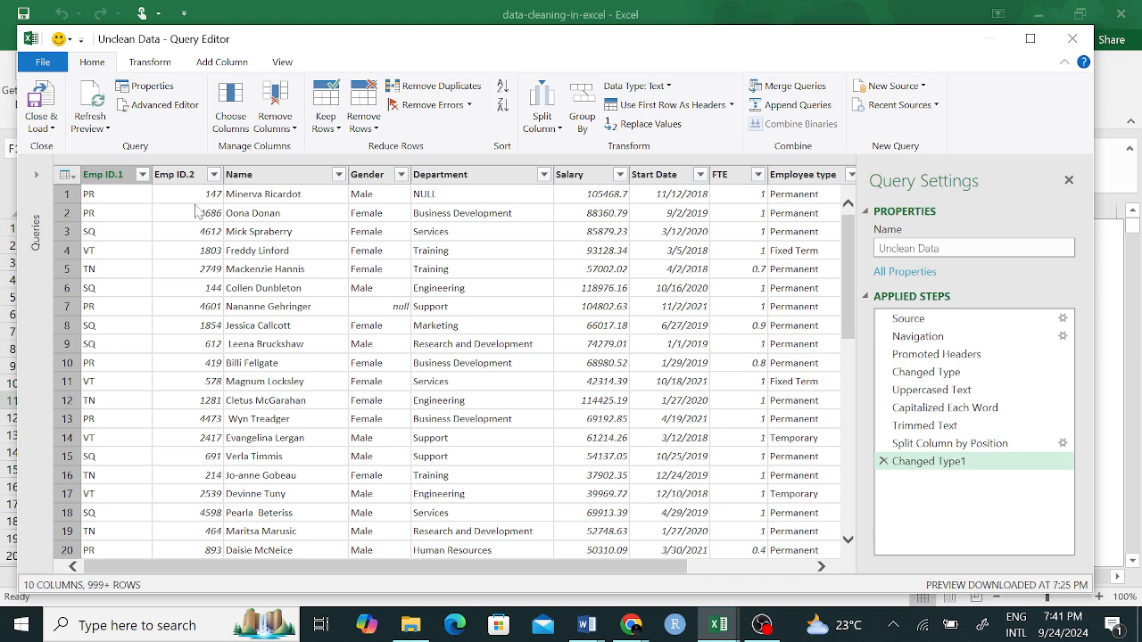
Step: Rename the Emp ID.1 column as Dept
double_click(106, 175)
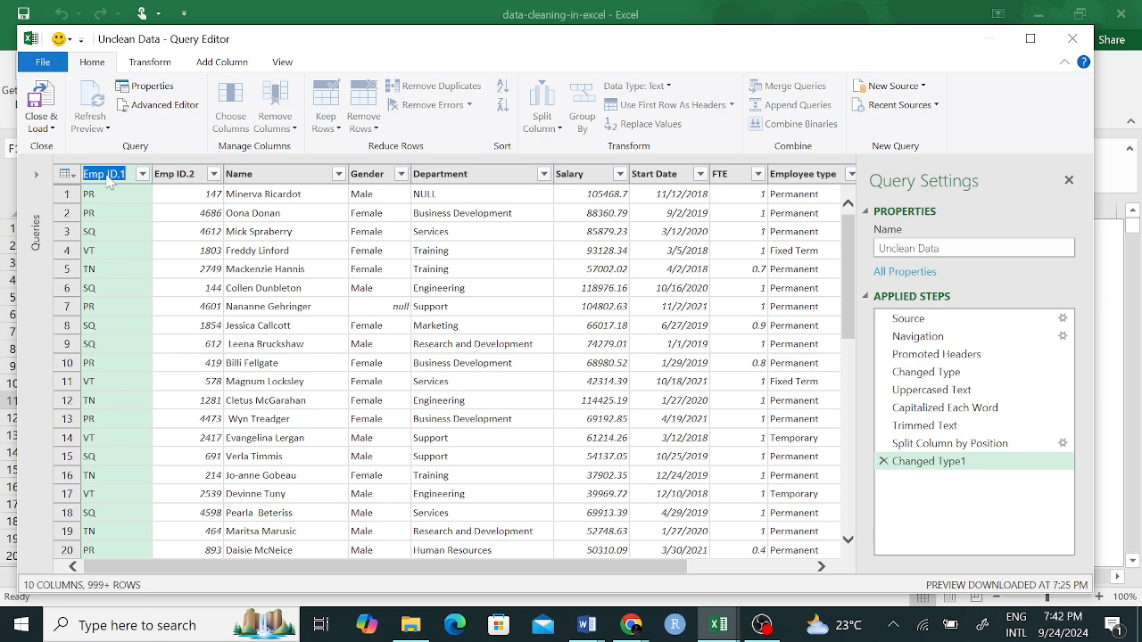
text(Dept)
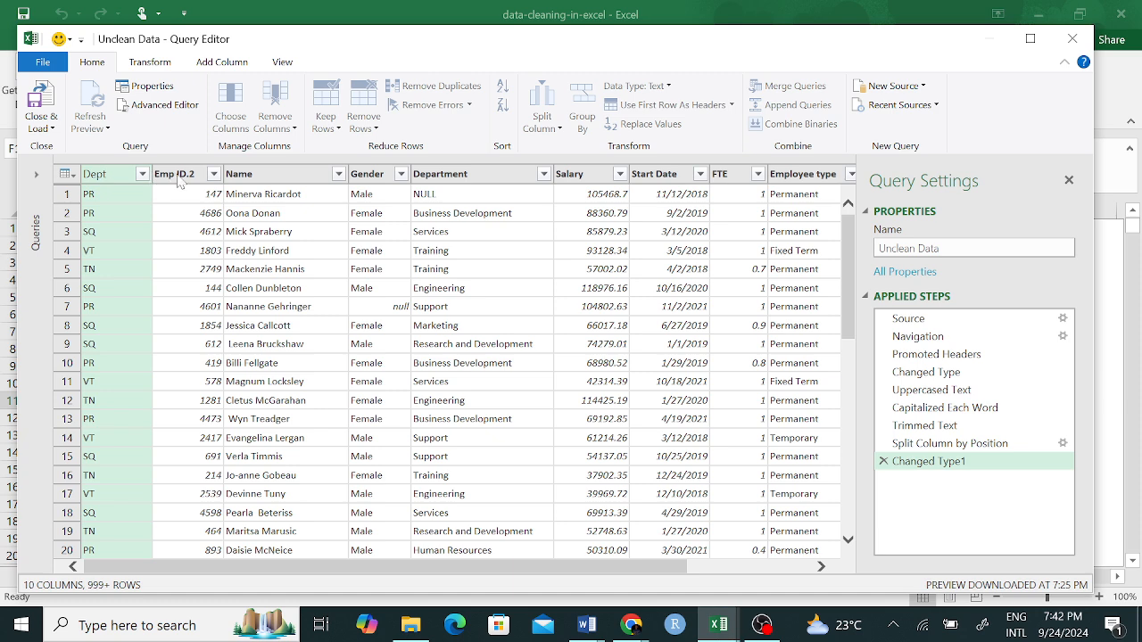
key(Return)
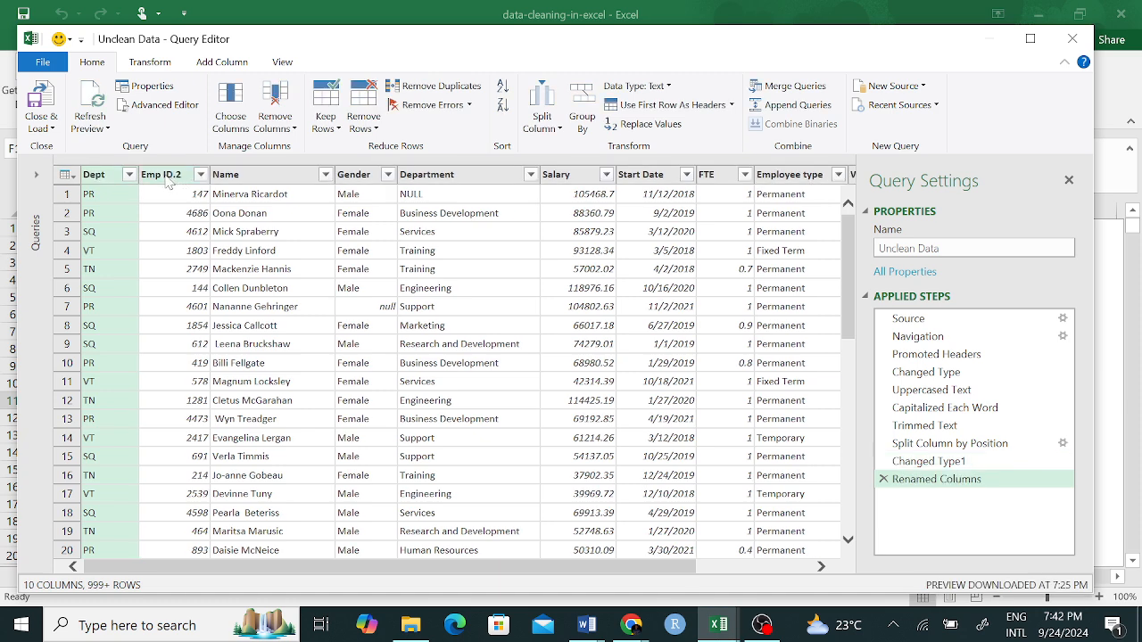
Step: Rename the Emp ID.2 column as Emp Number
click(168, 179)
double_click(168, 176)
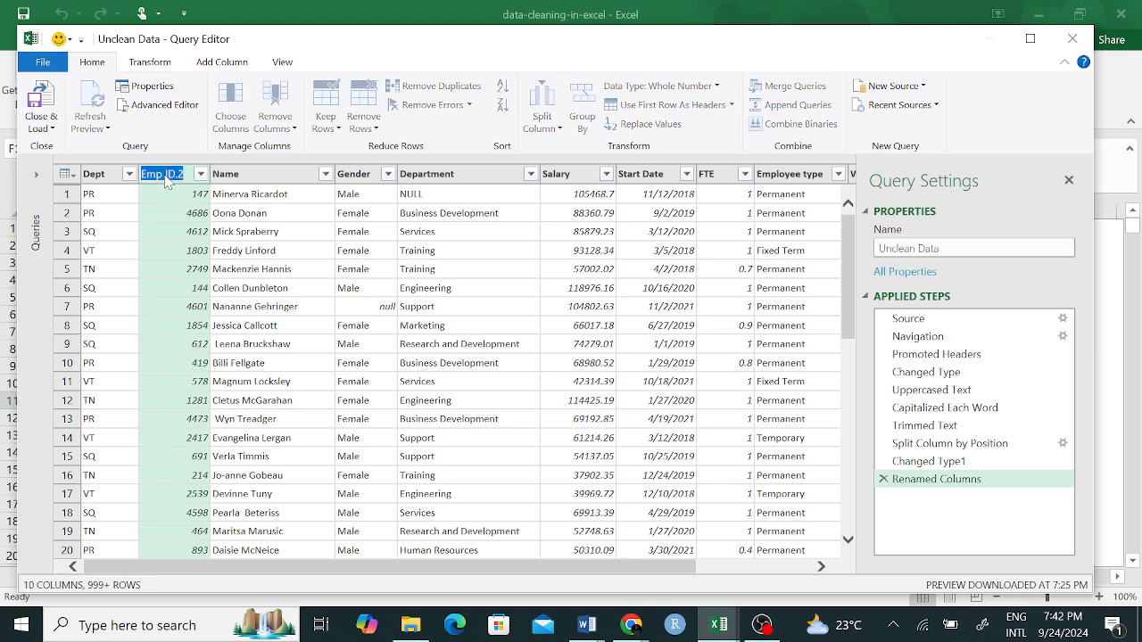
text(I)
text(mp Number)
key(BackSpace)
key(BackSpace)
text(r)
key(Return)
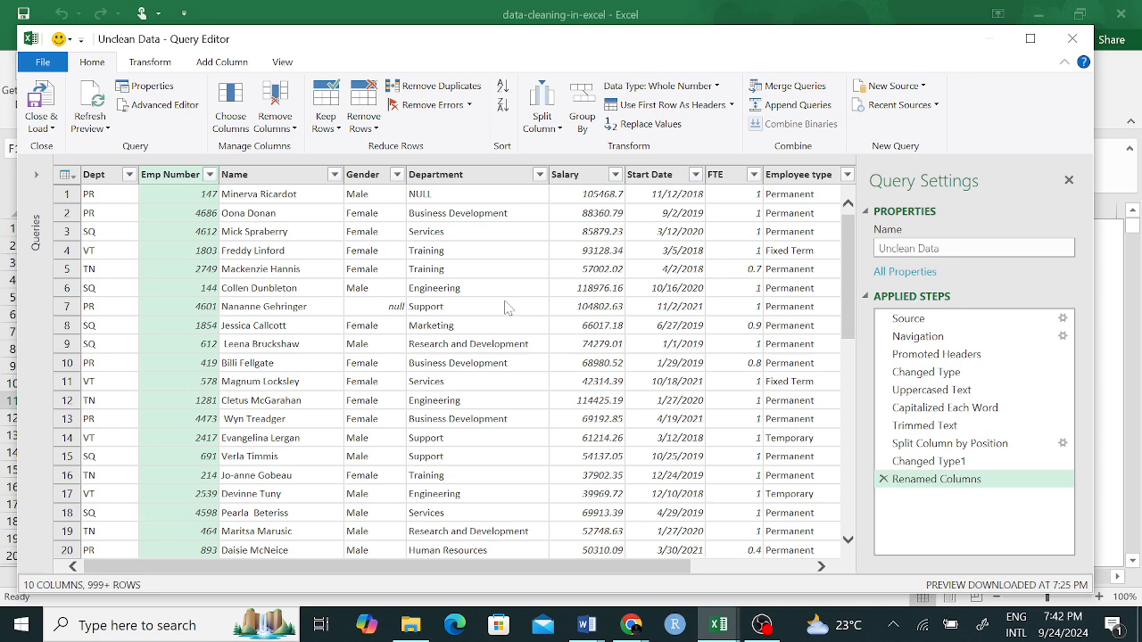
Step: Start splitting the Work location column by delimiter, with Comma as the delimiter
scroll(505, 307, right, 3)
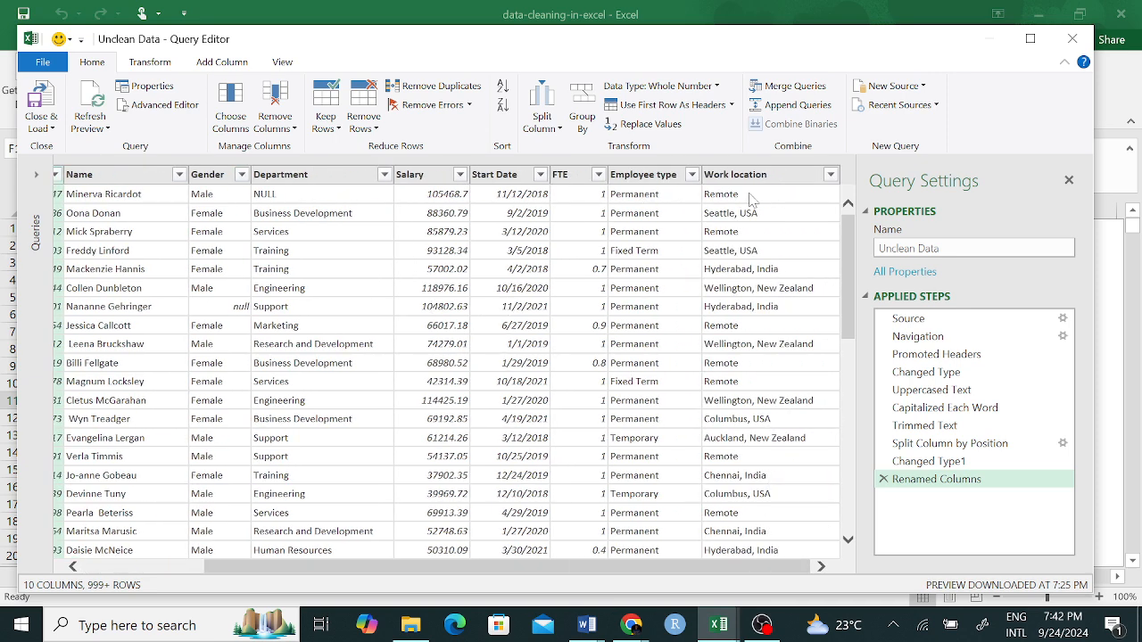
click(742, 180)
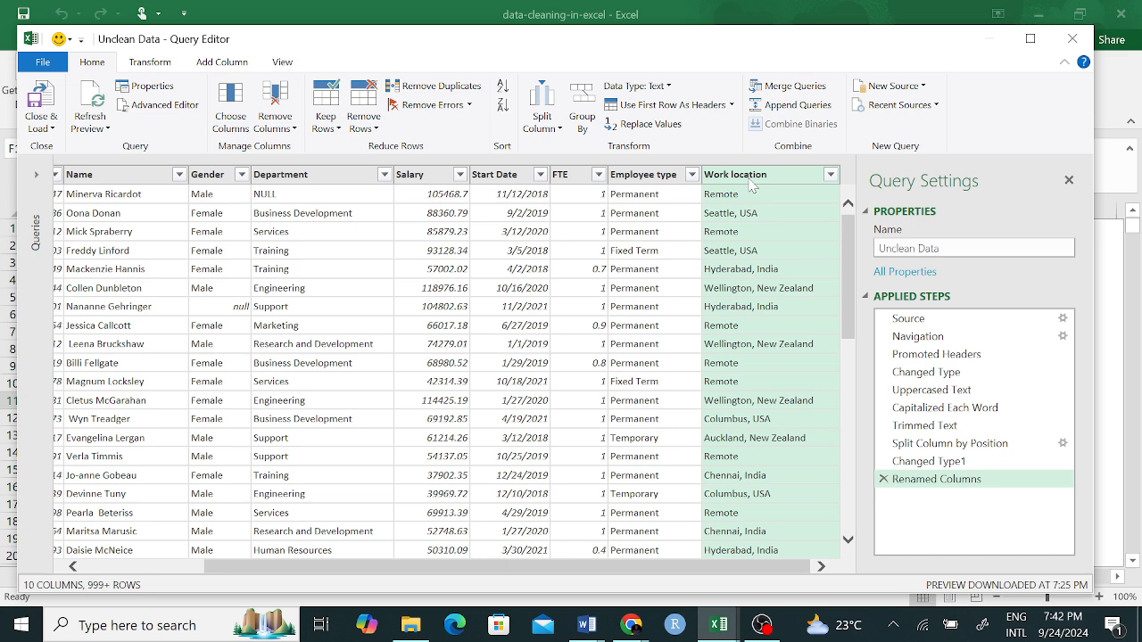
right_click(751, 183)
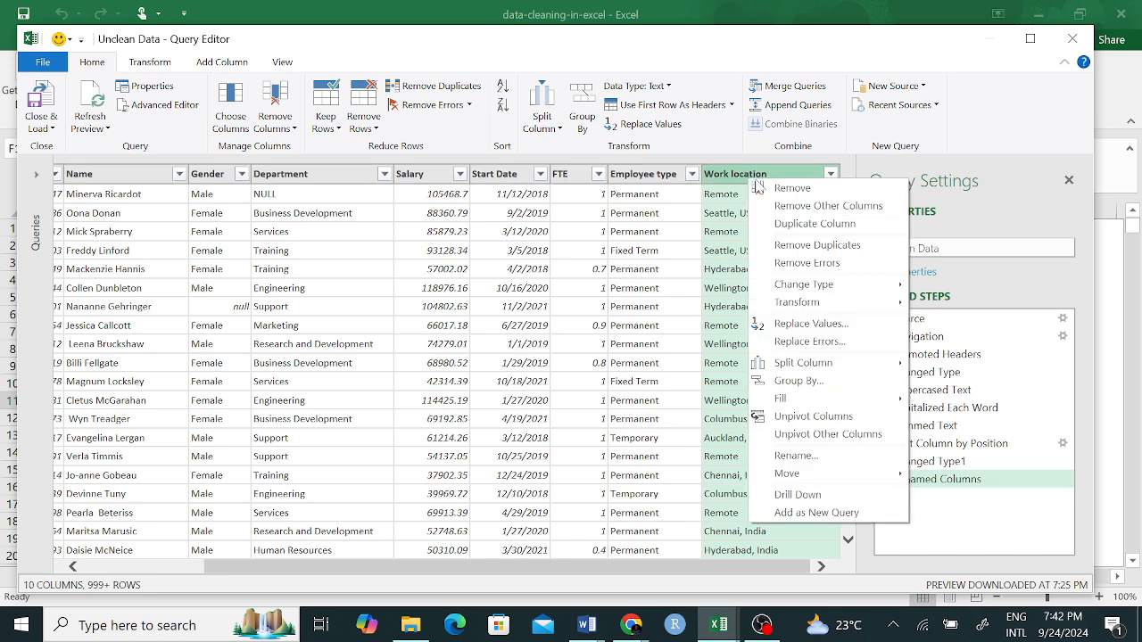
mouse_move(837, 365)
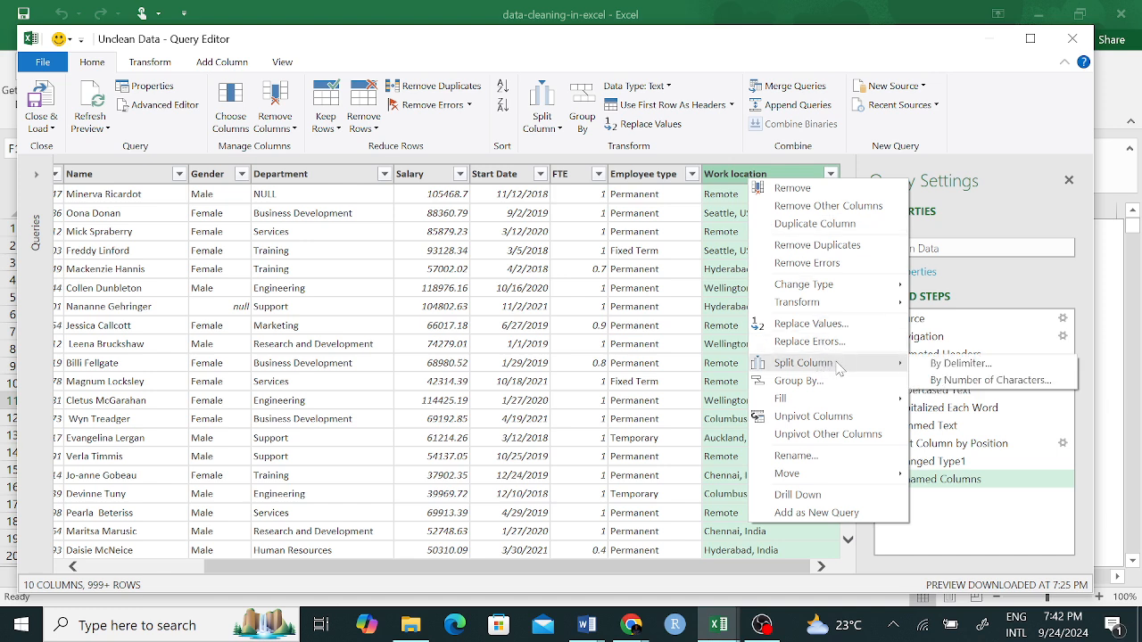
click(960, 364)
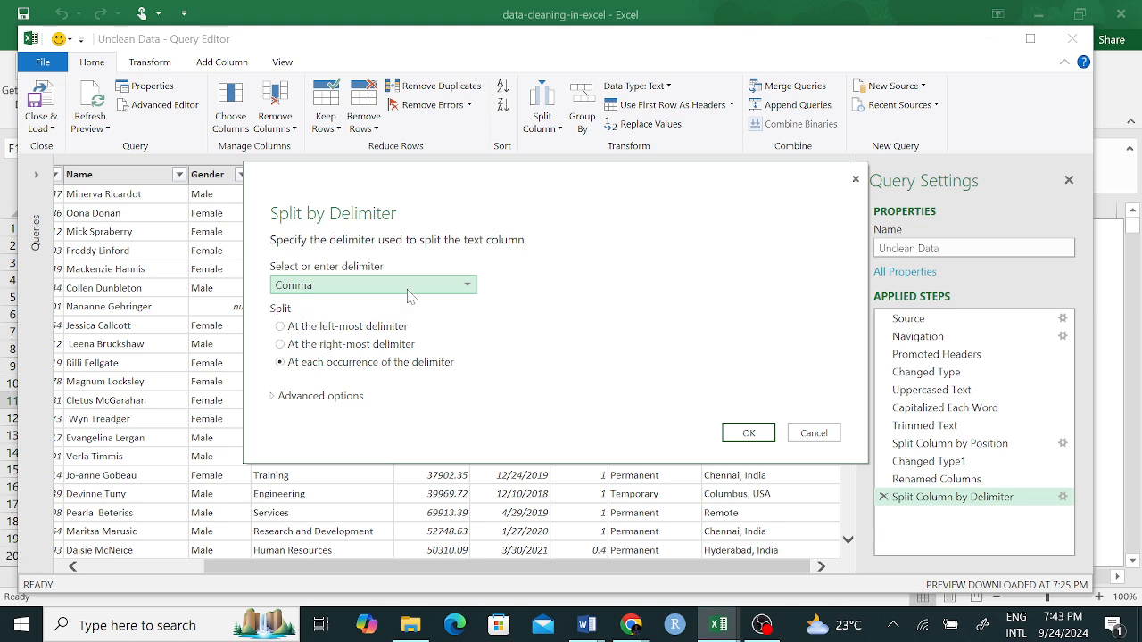
click(466, 287)
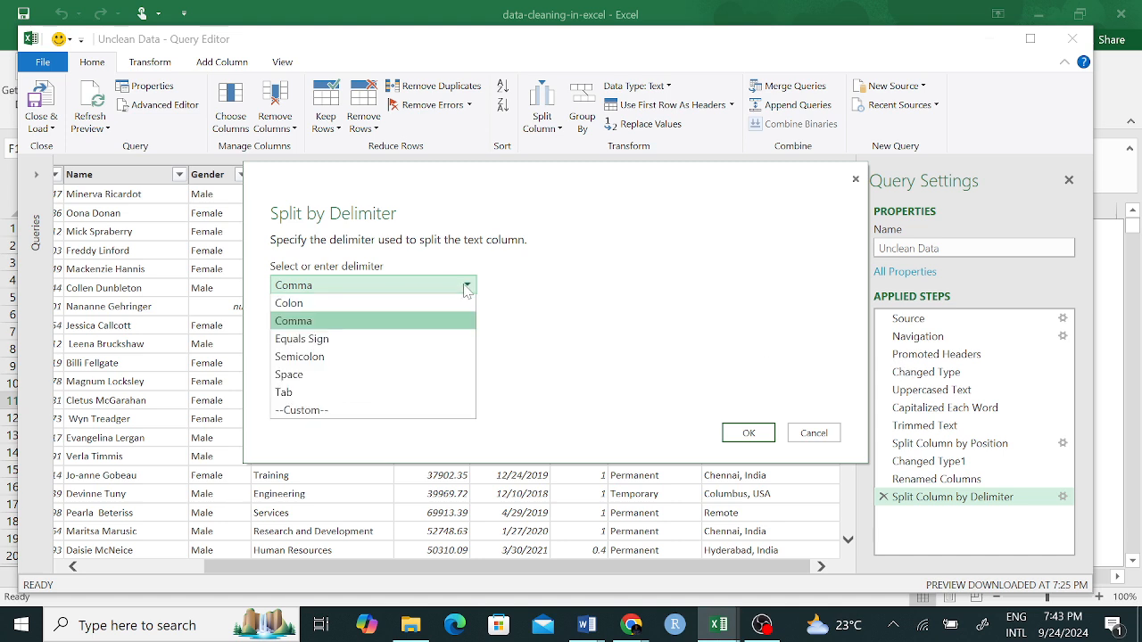
click(438, 321)
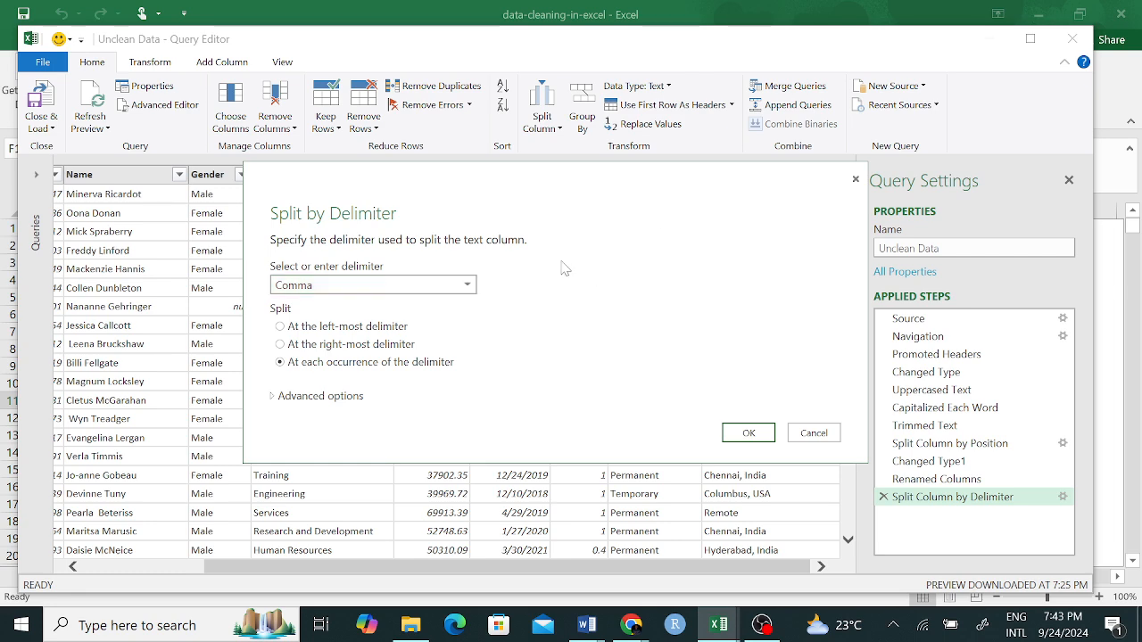
Step: Compare the split position options for Work location and apply the split at the right-most delimiter
drag(631, 177, 453, 187)
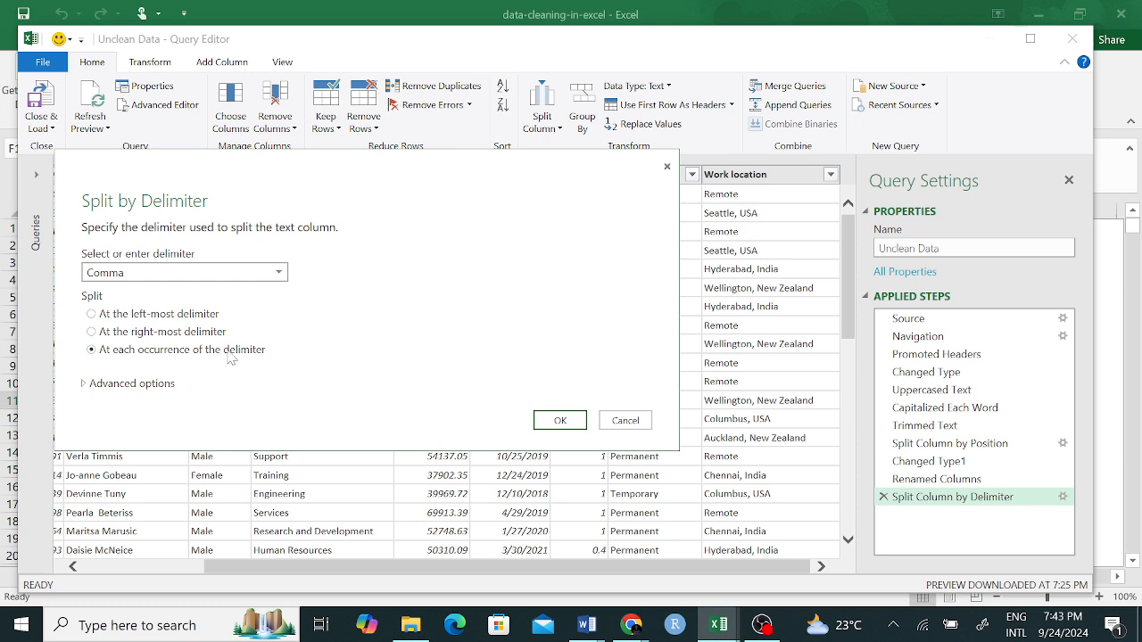
click(92, 313)
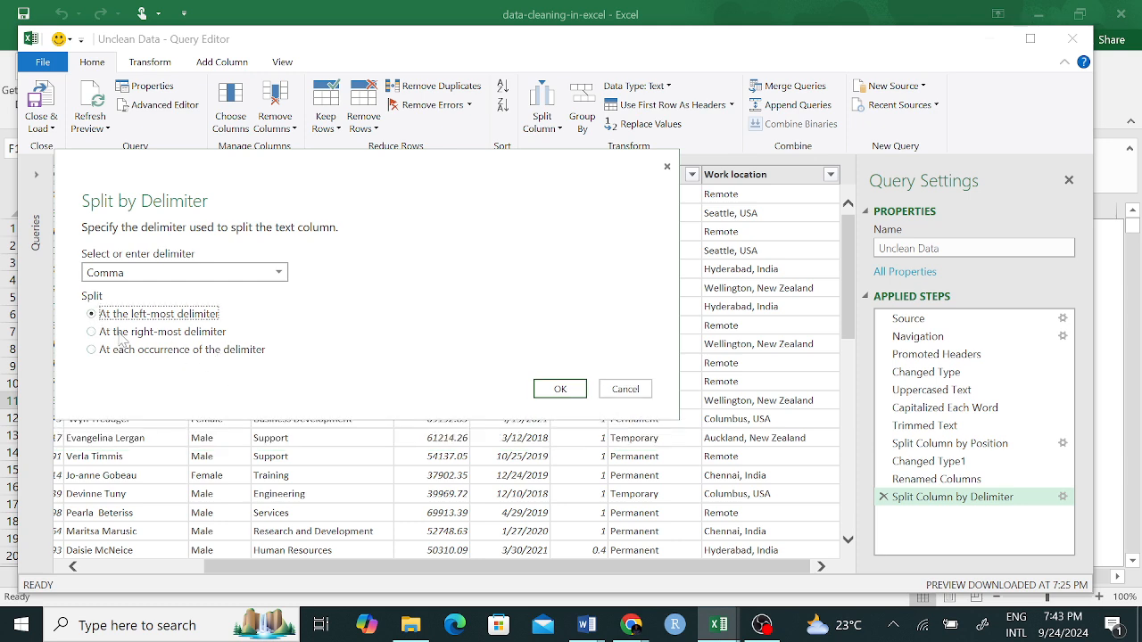
click(99, 350)
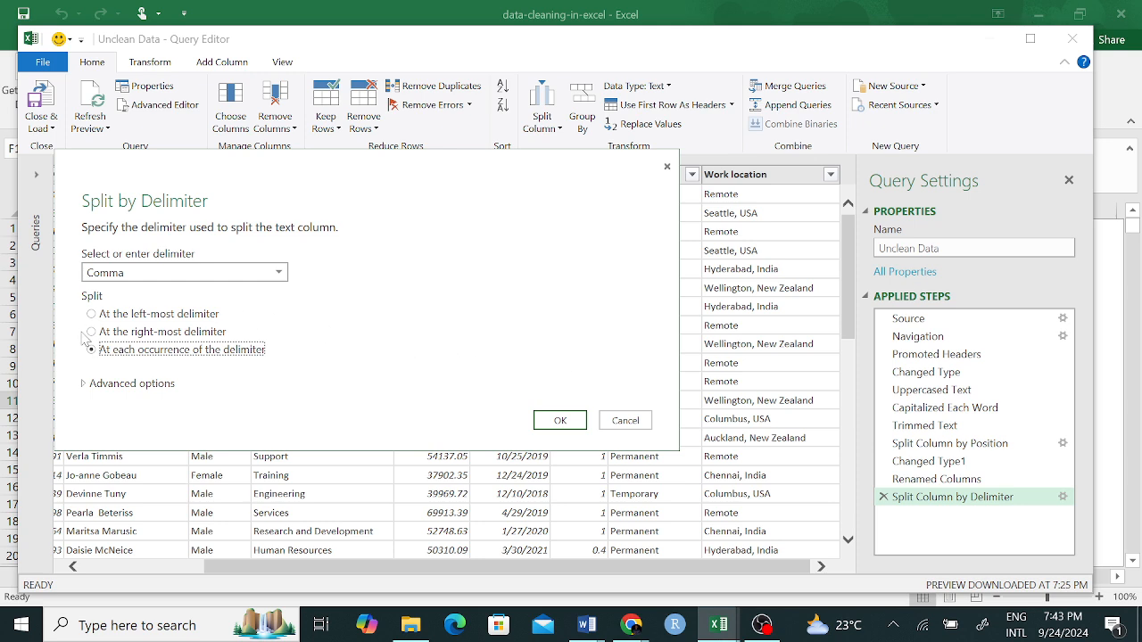
click(93, 332)
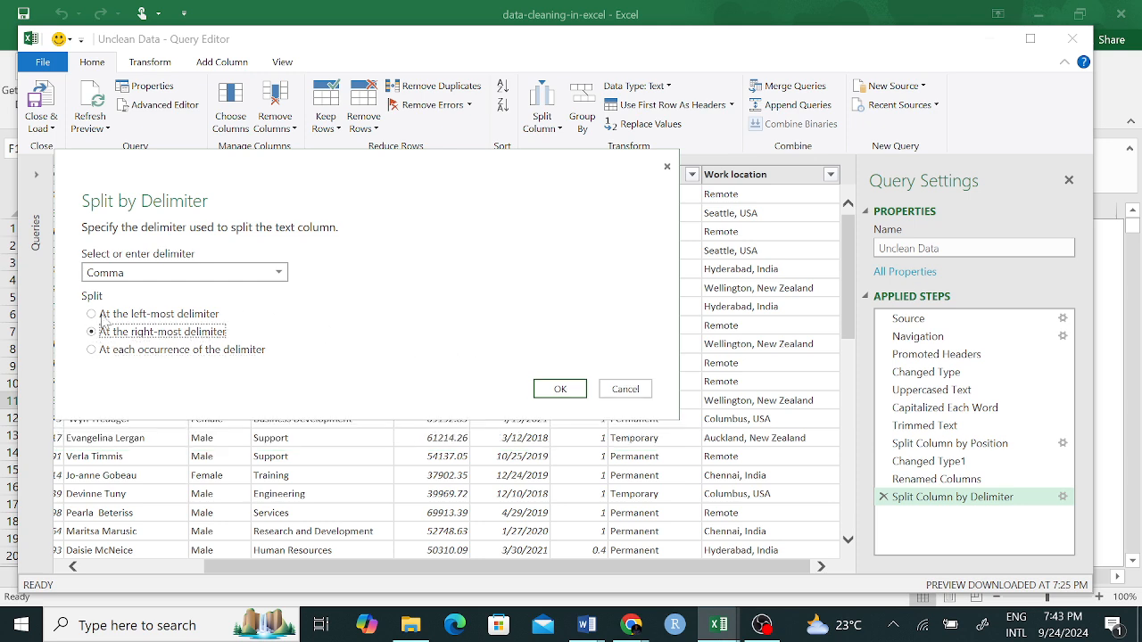
click(98, 318)
click(101, 353)
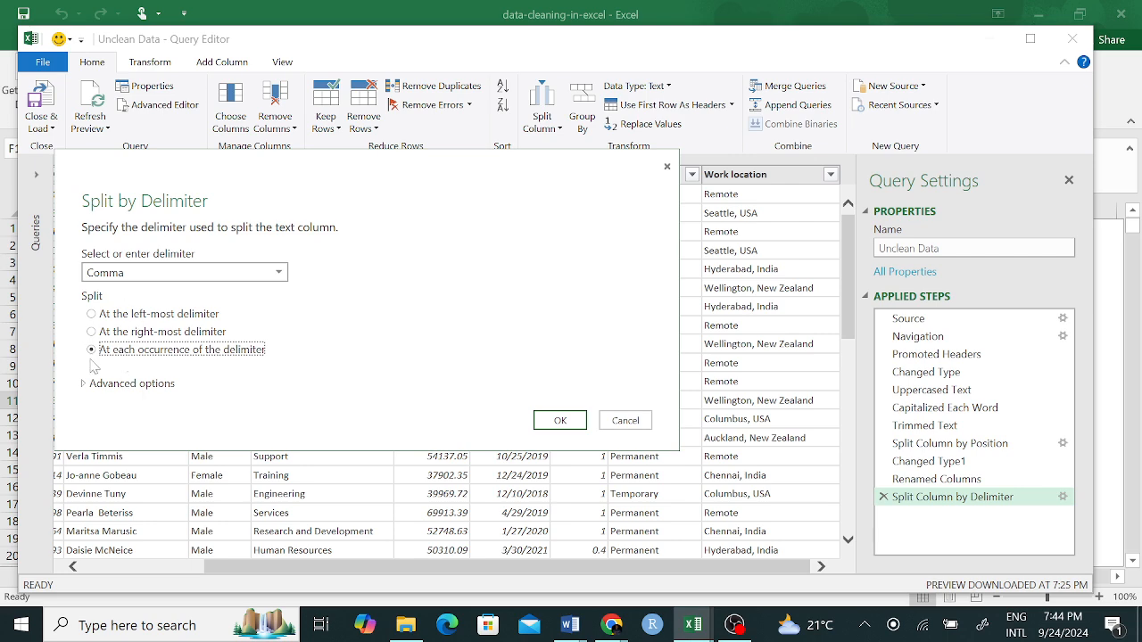
click(93, 315)
click(93, 332)
click(562, 389)
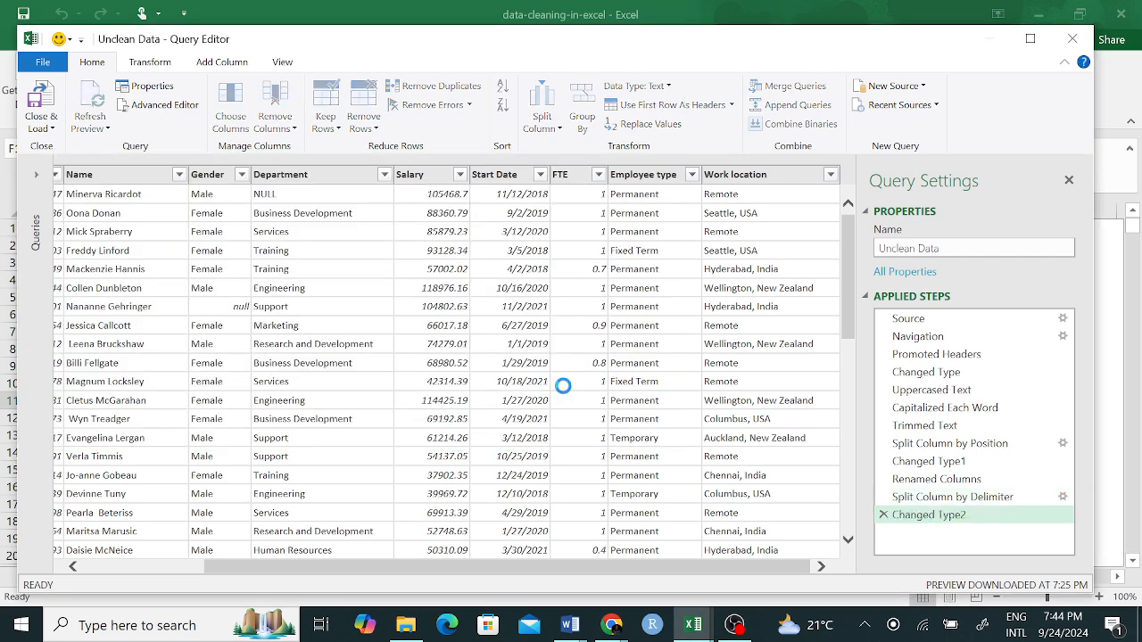
Step: Rename the Work location.1 column as City
scroll(789, 381, right, 2)
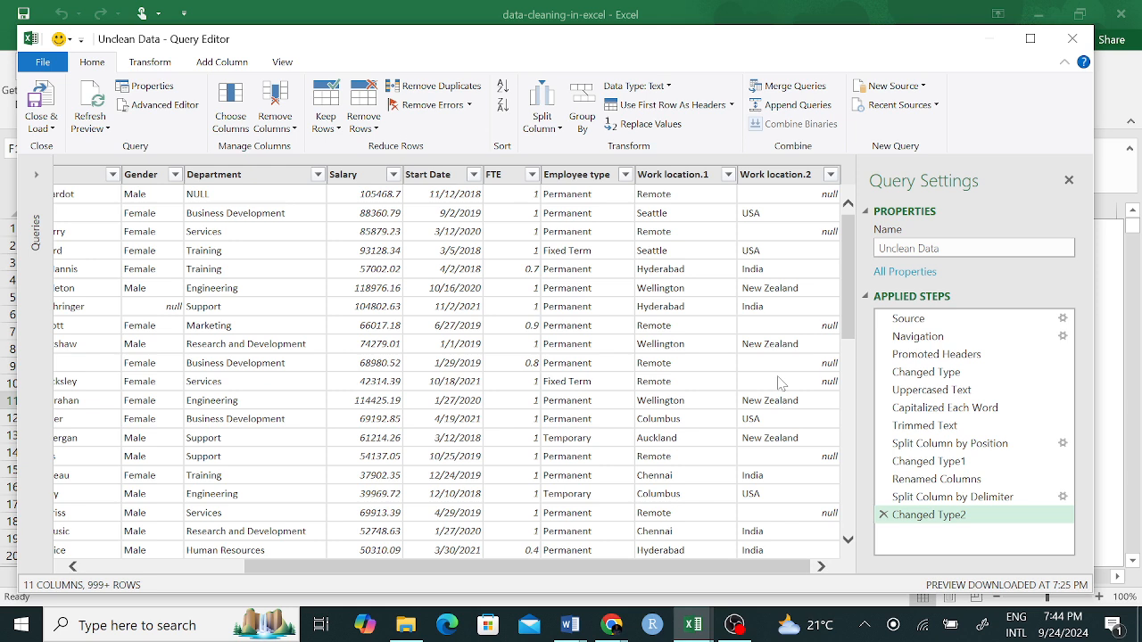
click(680, 174)
text(City)
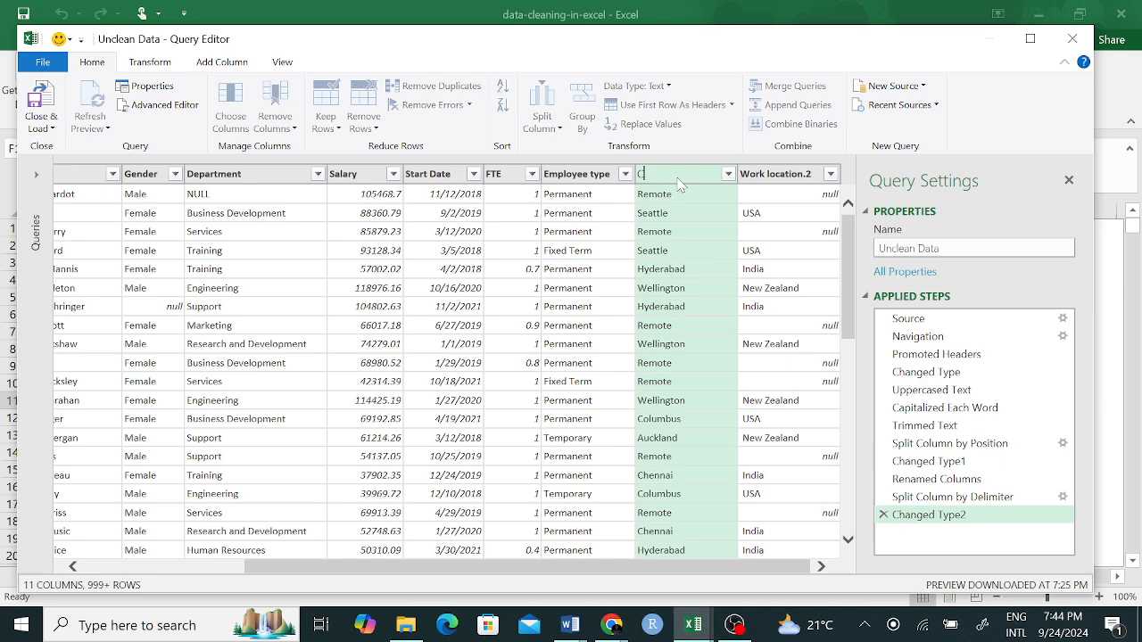
key(Return)
Step: Try to rename the Work location.2 column as Country
double_click(760, 175)
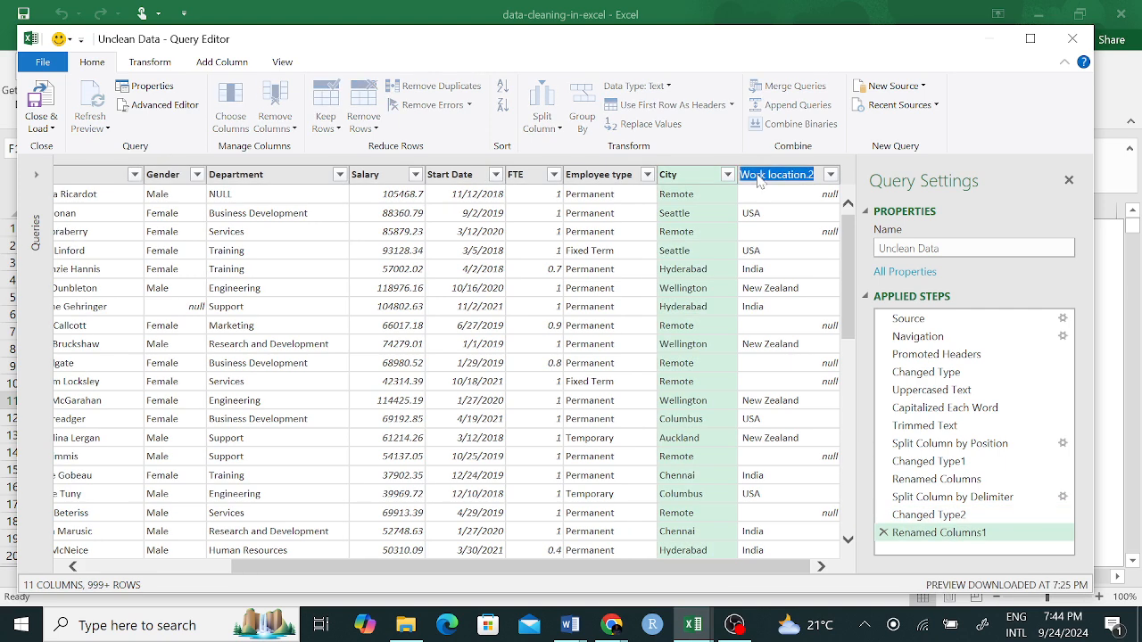
click(758, 176)
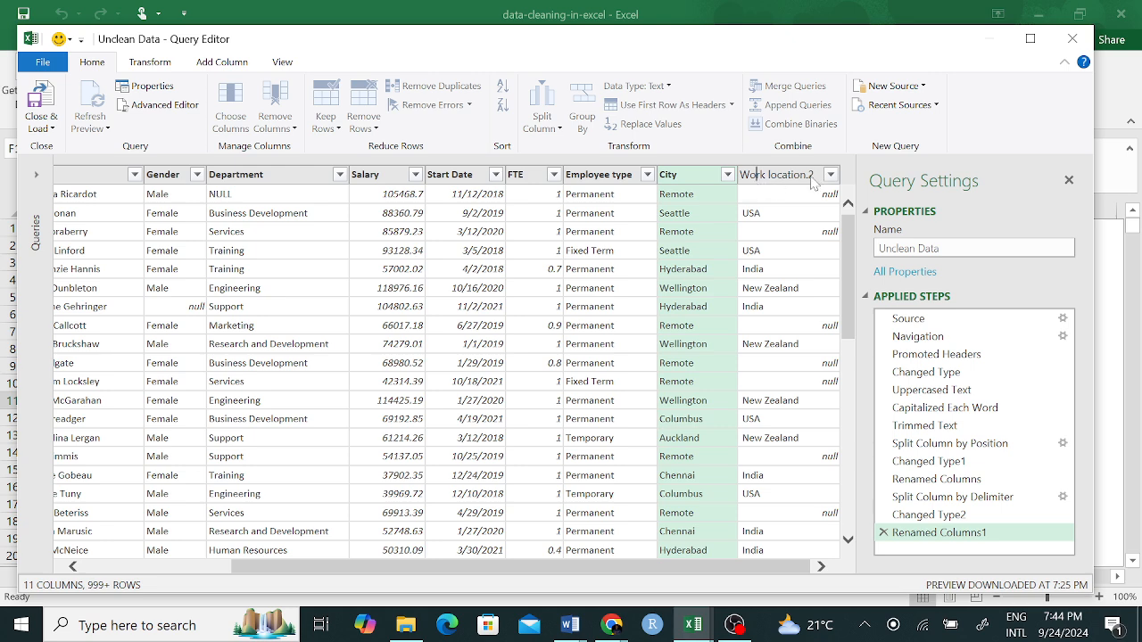
drag(815, 182, 750, 188)
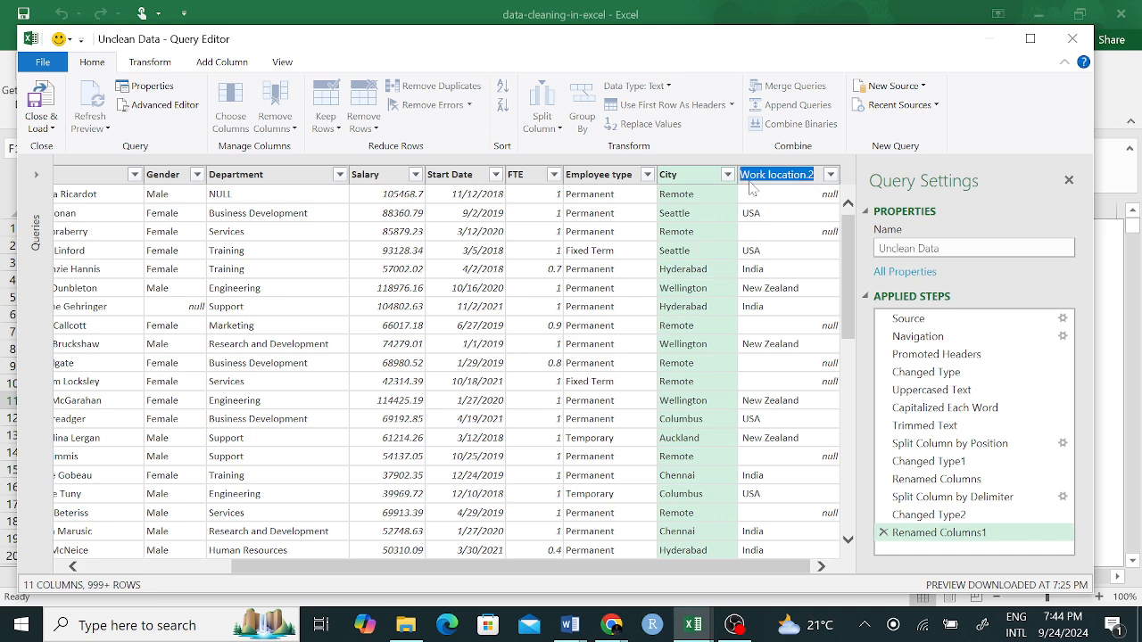
text(Coun)
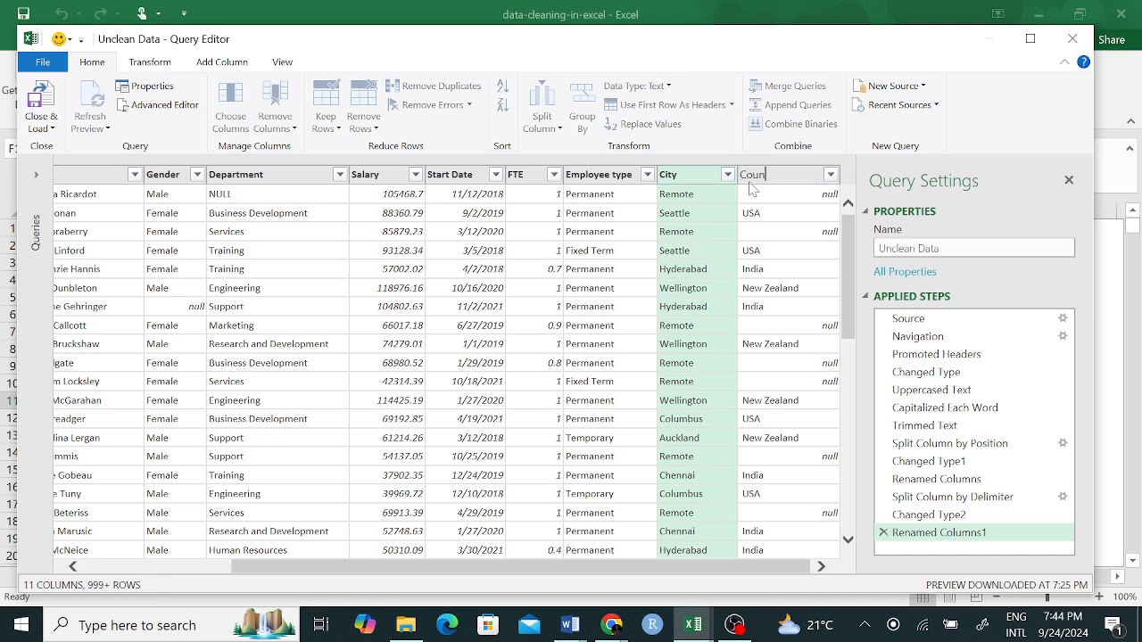
text(try)
key(Return)
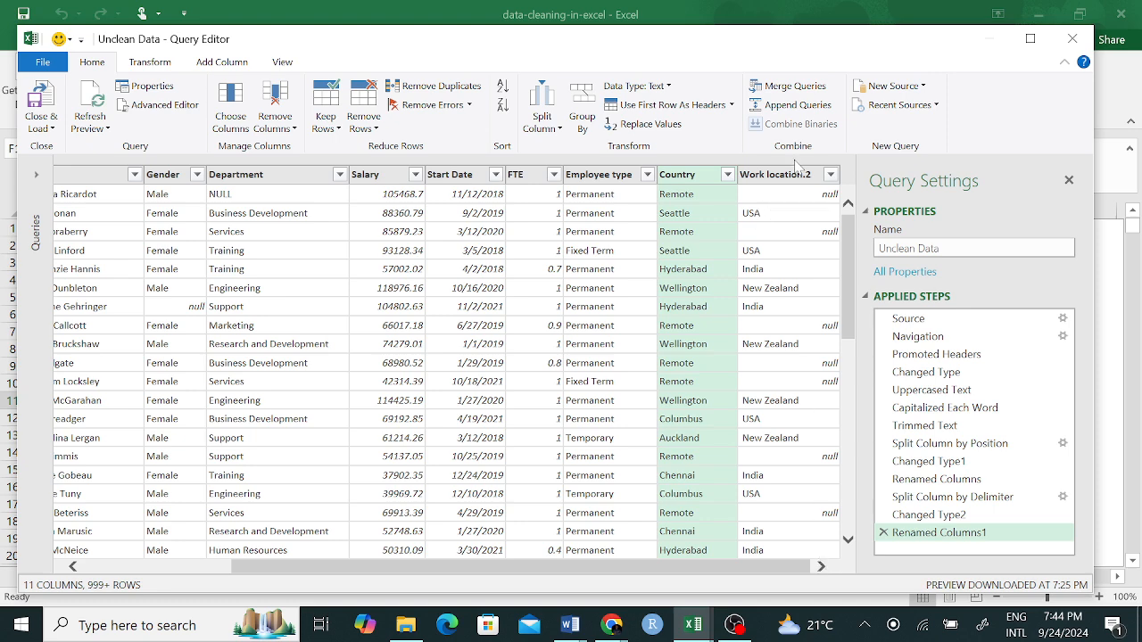
Step: Retry renaming the Work location.2 column as Country and dismiss the name conflict message
click(775, 183)
click(772, 268)
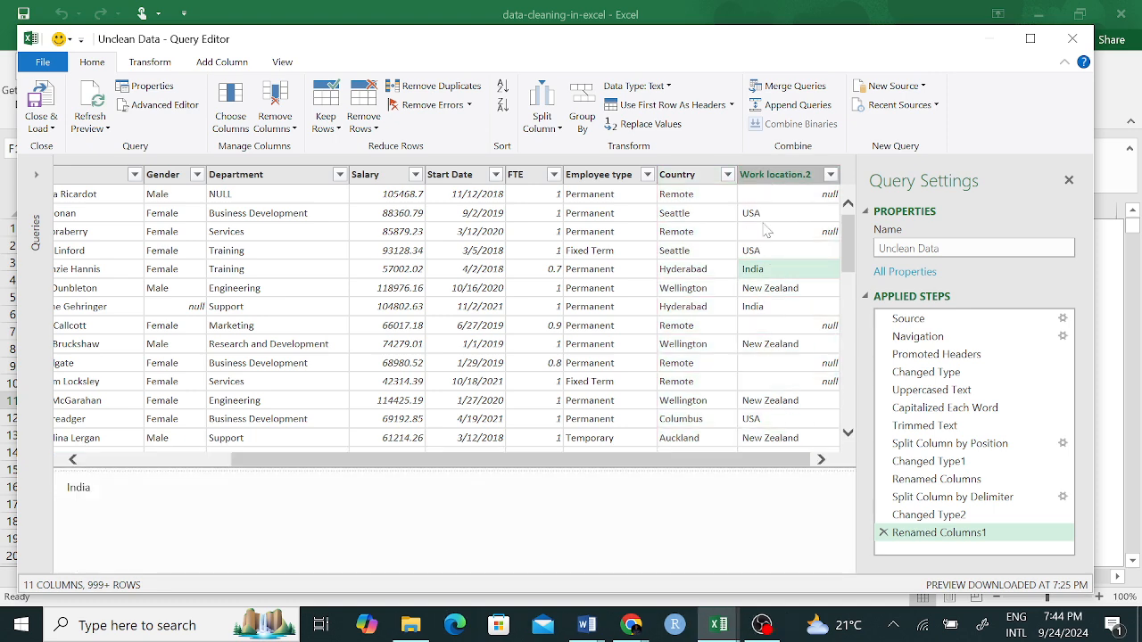
click(776, 175)
double_click(776, 174)
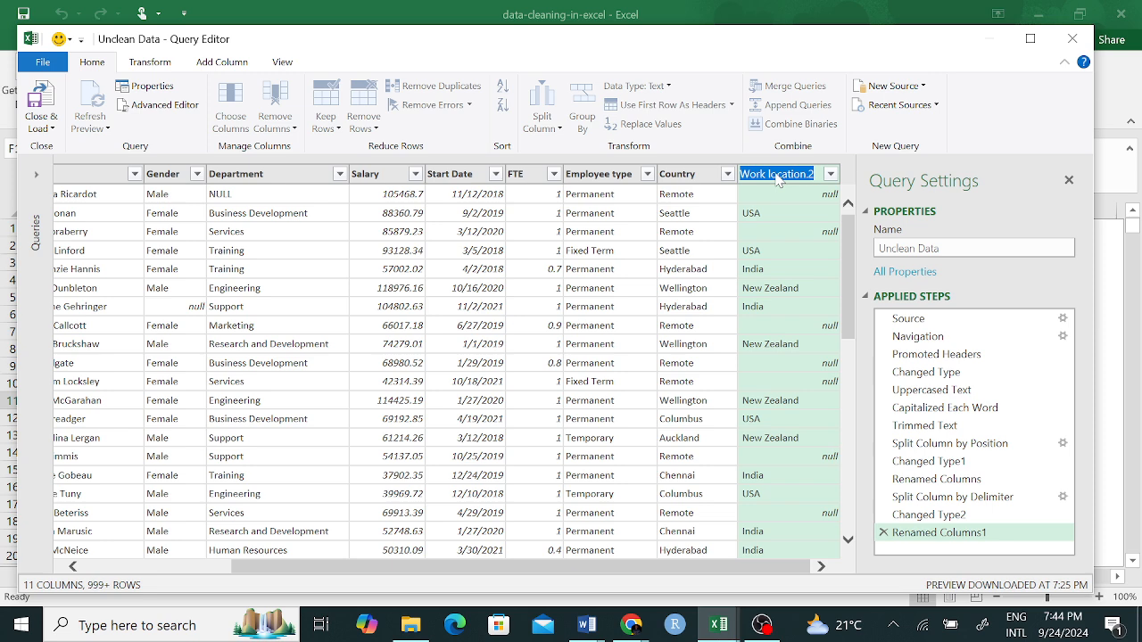
text(Cou)
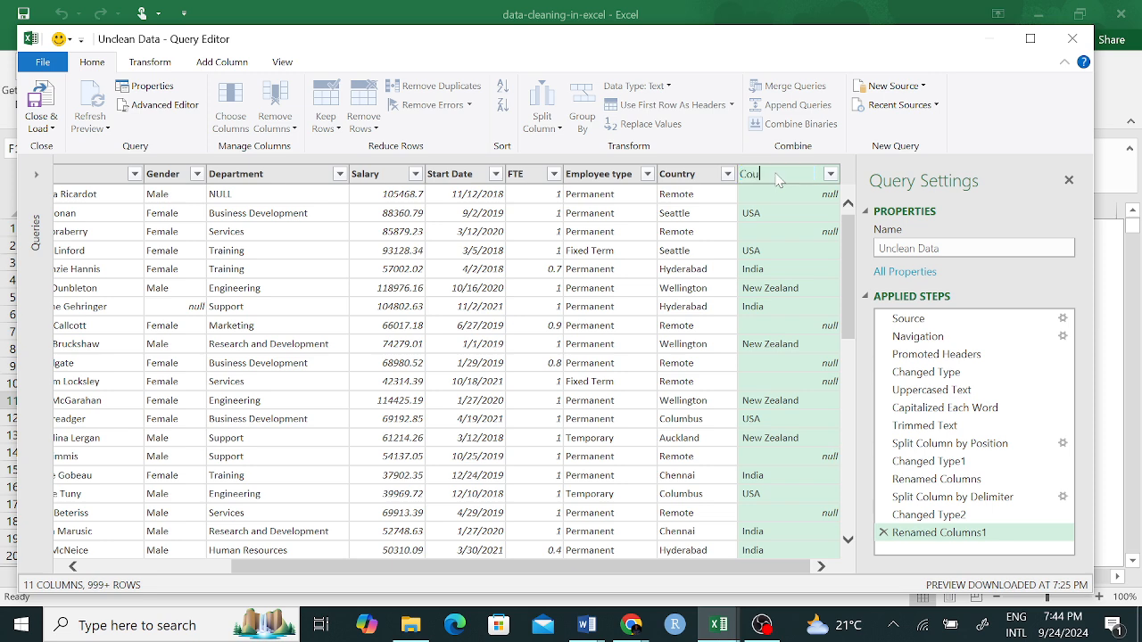
text(ntry)
key(Return)
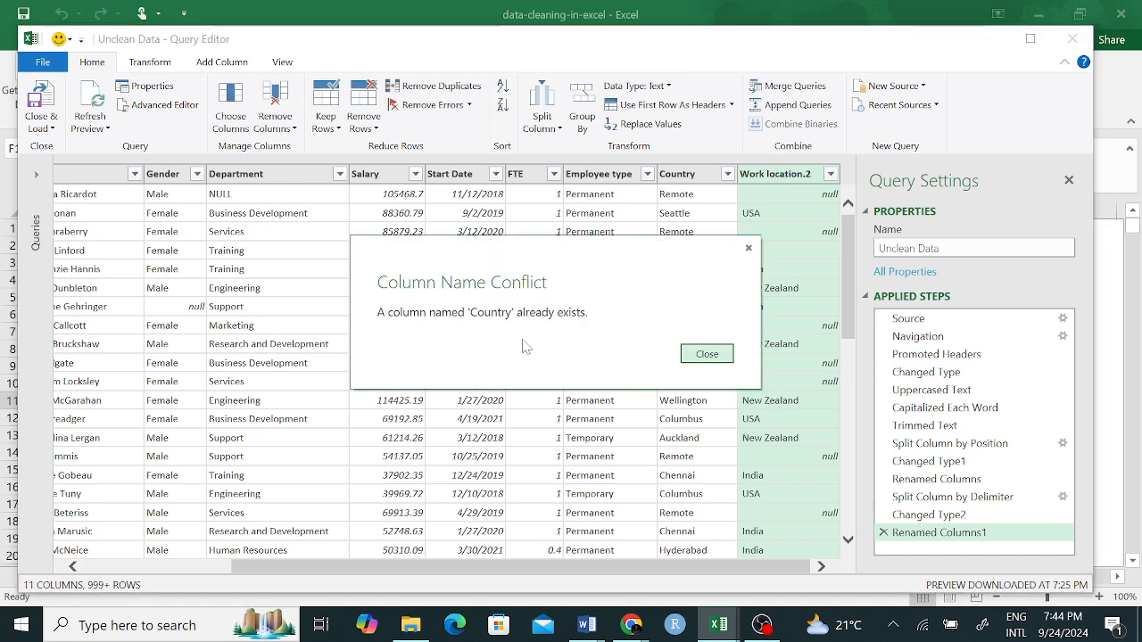
click(710, 358)
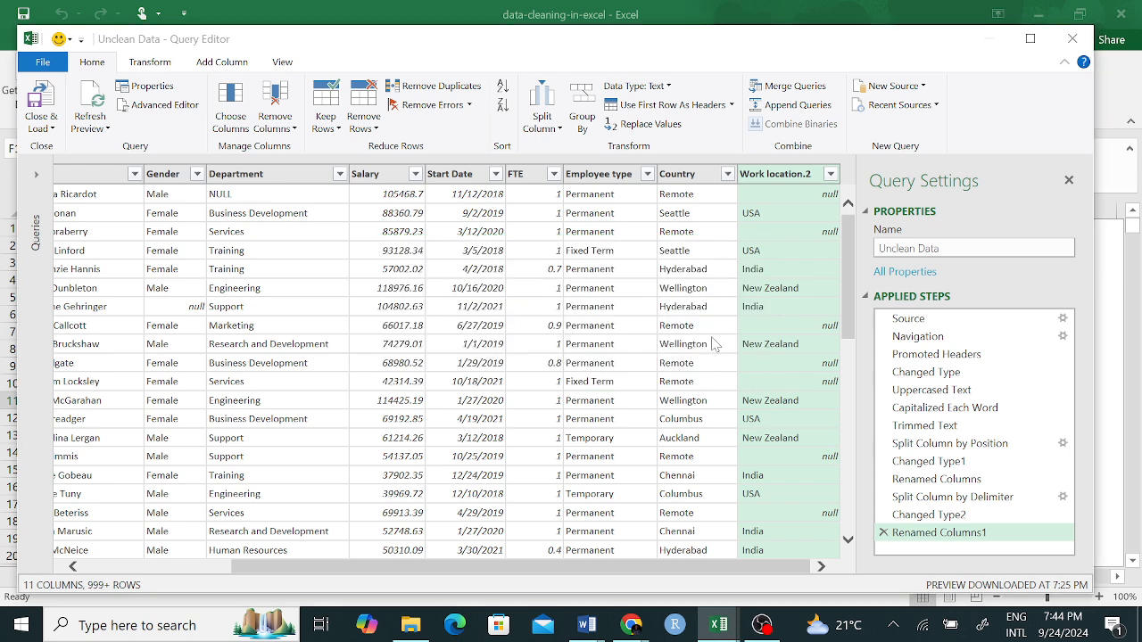
Step: Rename the mislabelled column holding the city names back to City
double_click(678, 175)
text(City)
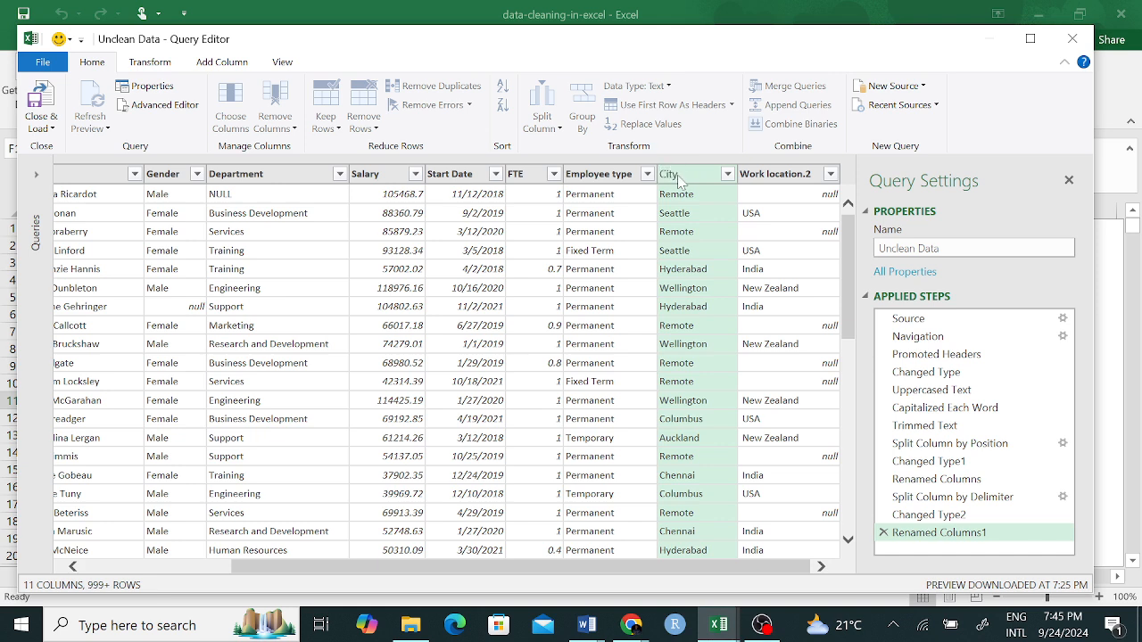
key(Return)
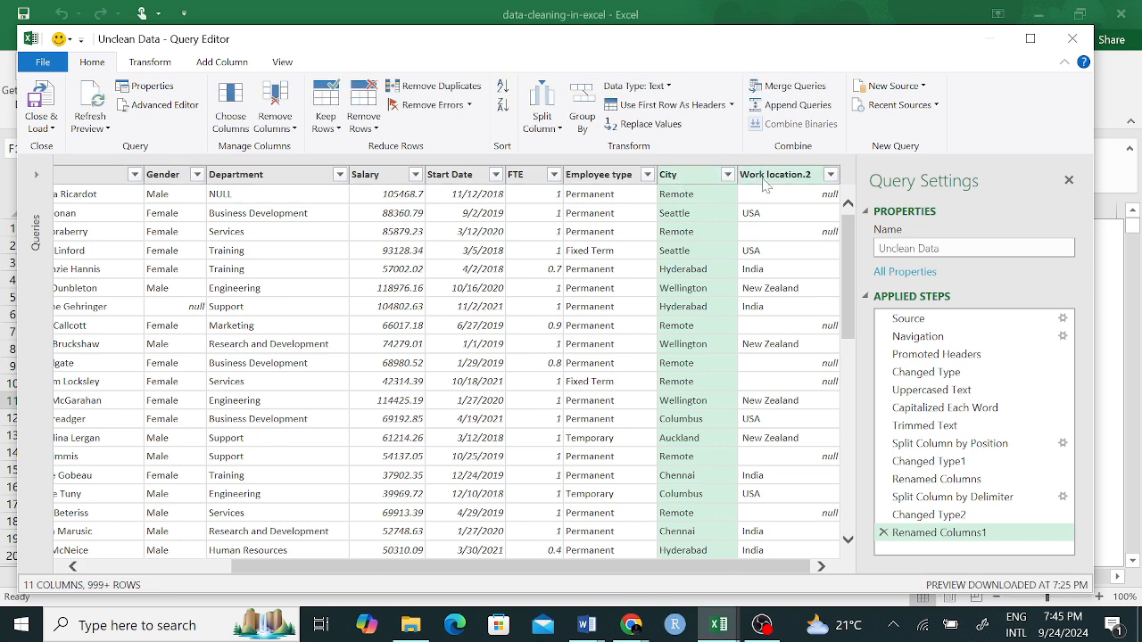
Step: Rename the Work location.2 column as Country
double_click(765, 175)
text(Country)
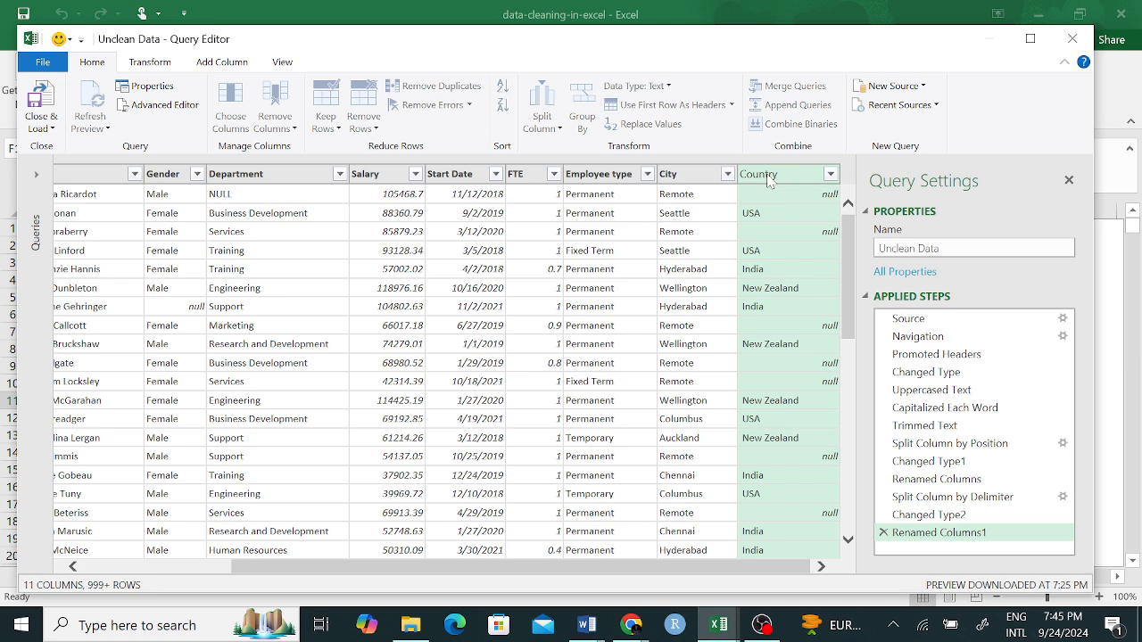
key(Return)
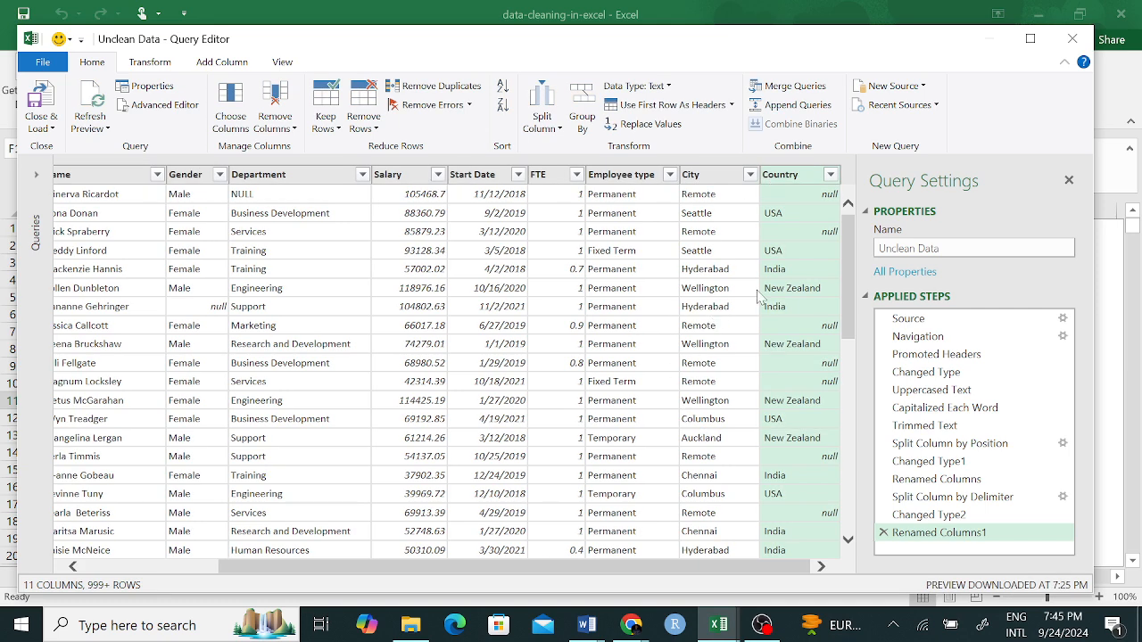
click(814, 202)
click(824, 233)
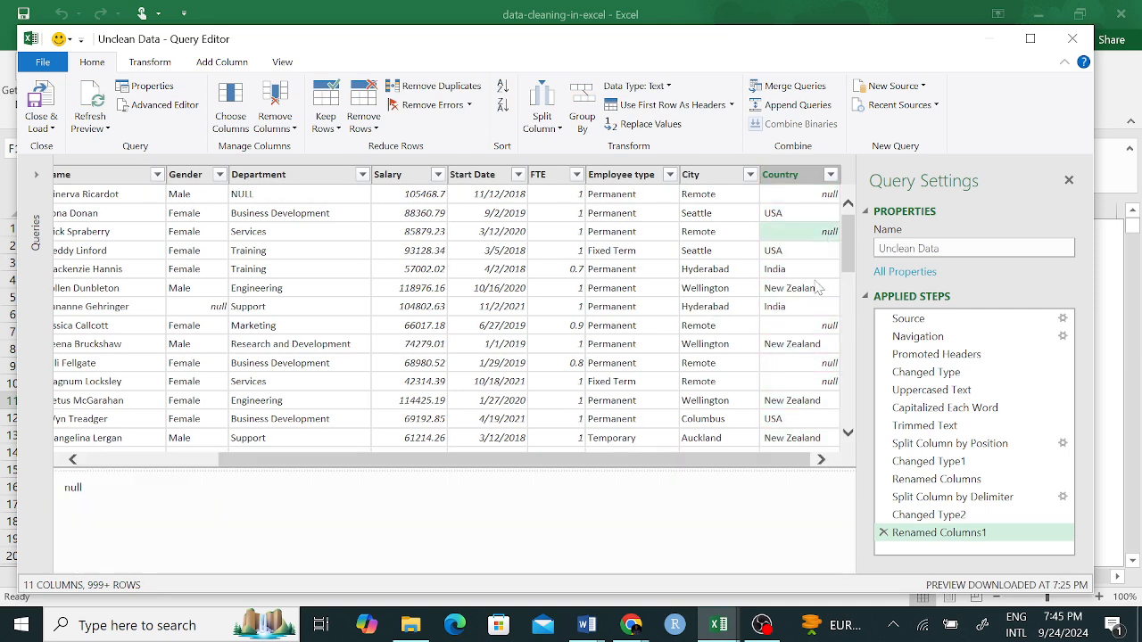
click(724, 198)
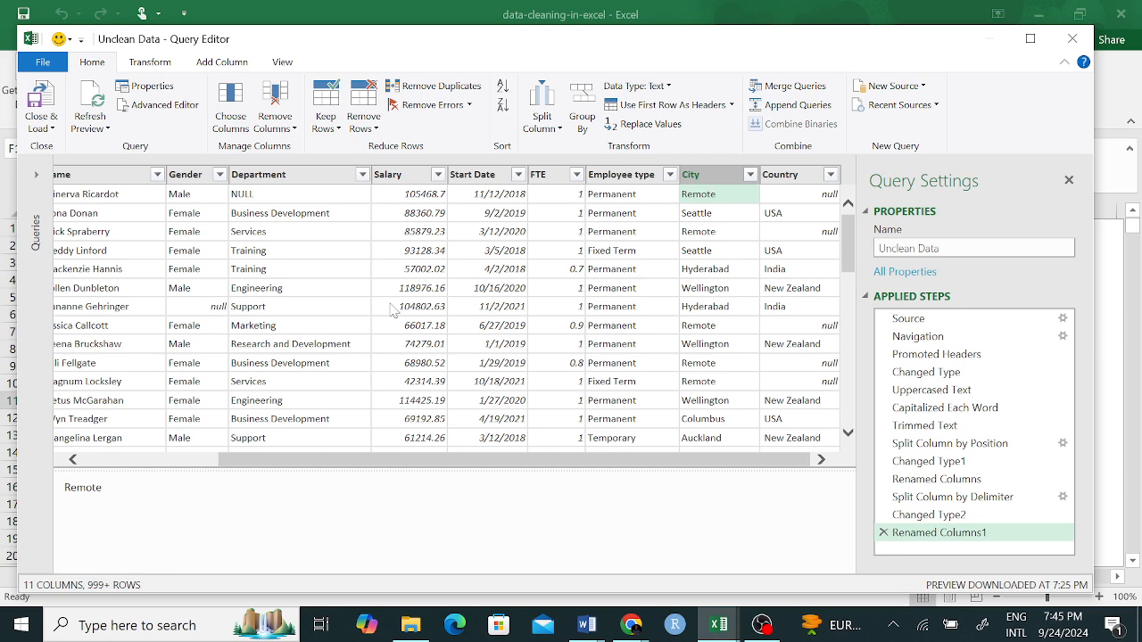
drag(402, 466, 247, 465)
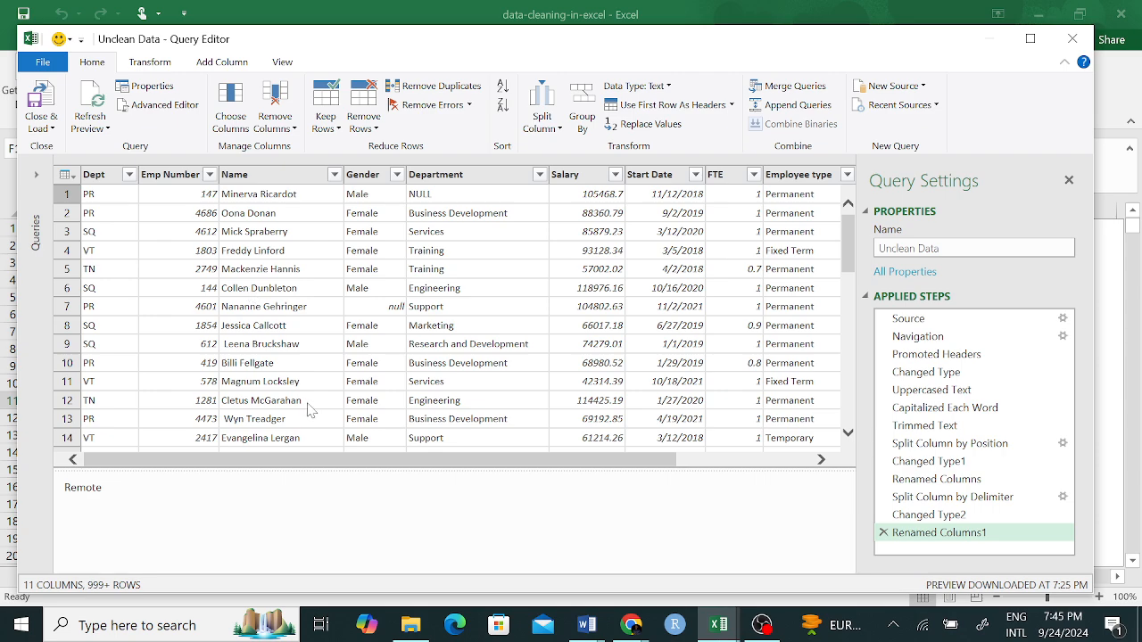
drag(471, 464, 726, 458)
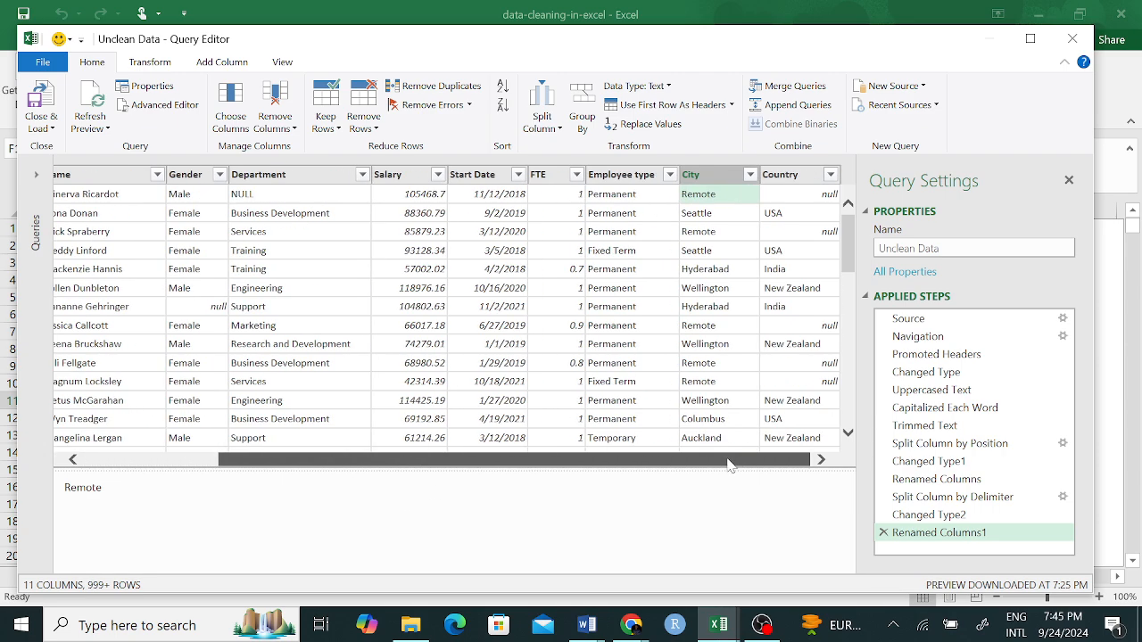
click(785, 178)
right_click(787, 186)
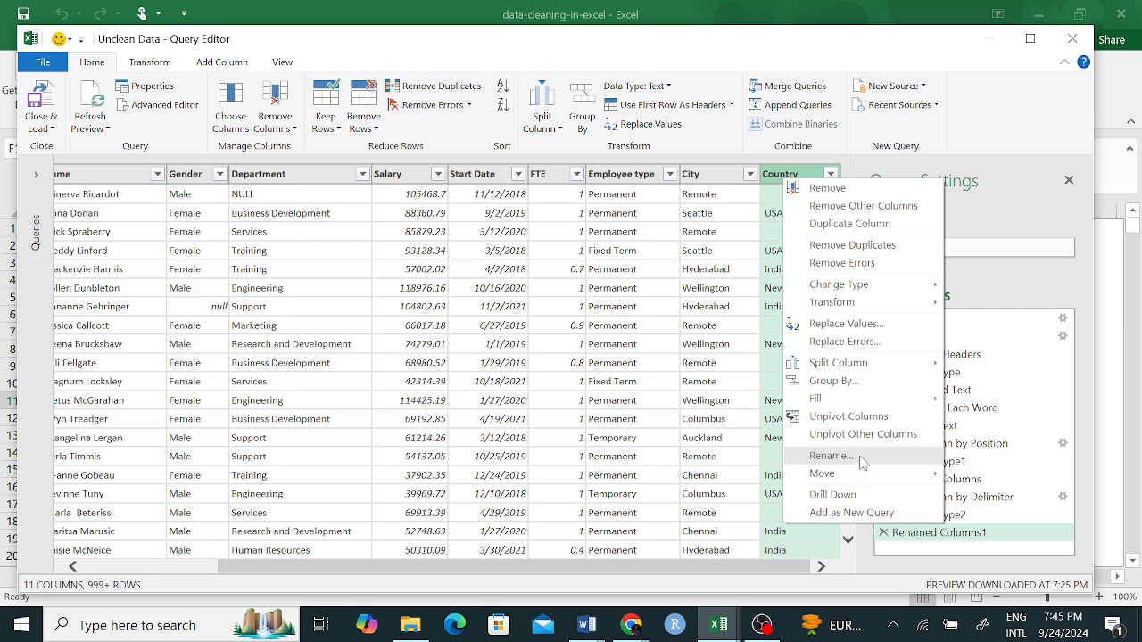
click(502, 336)
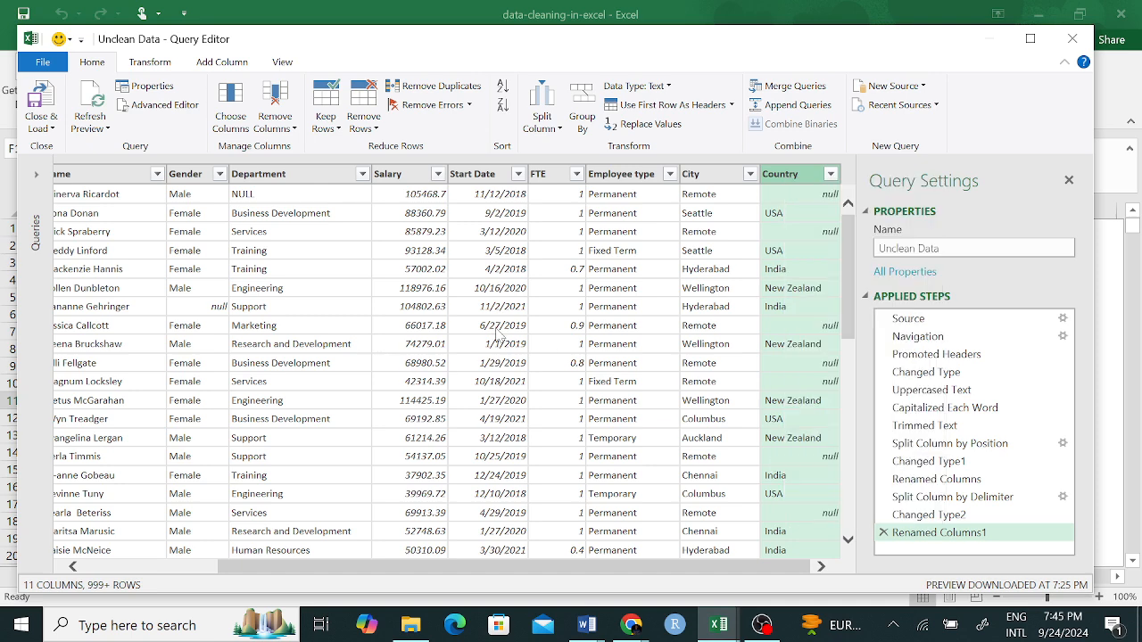
click(501, 336)
click(370, 348)
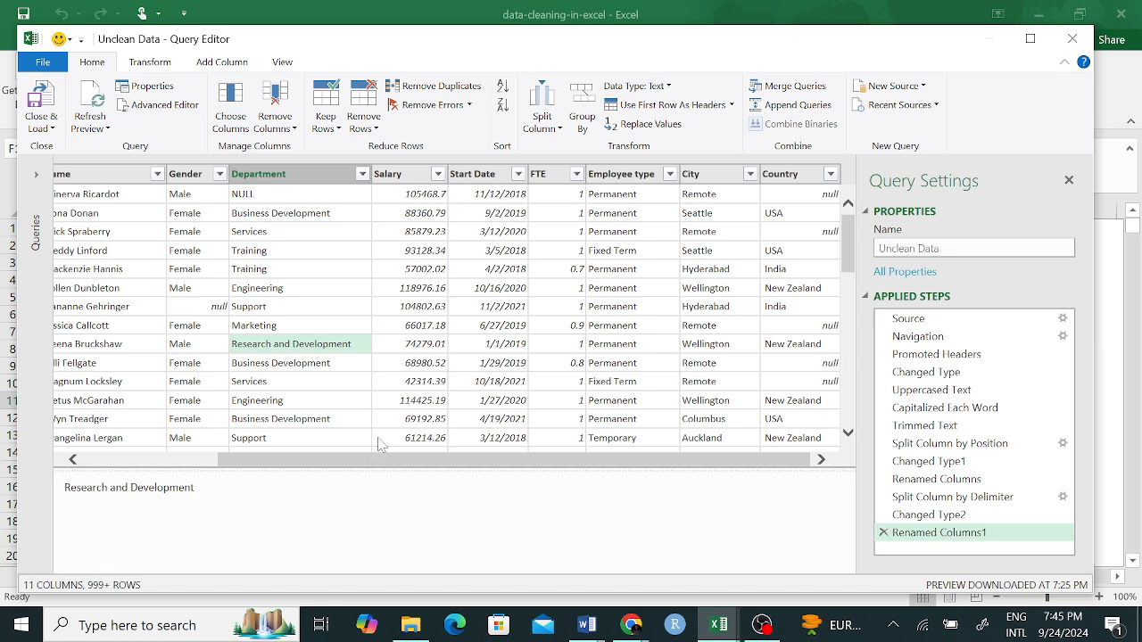
Step: Remove the Salary column and undo the removal by deleting the Removed Columns applied step
click(401, 181)
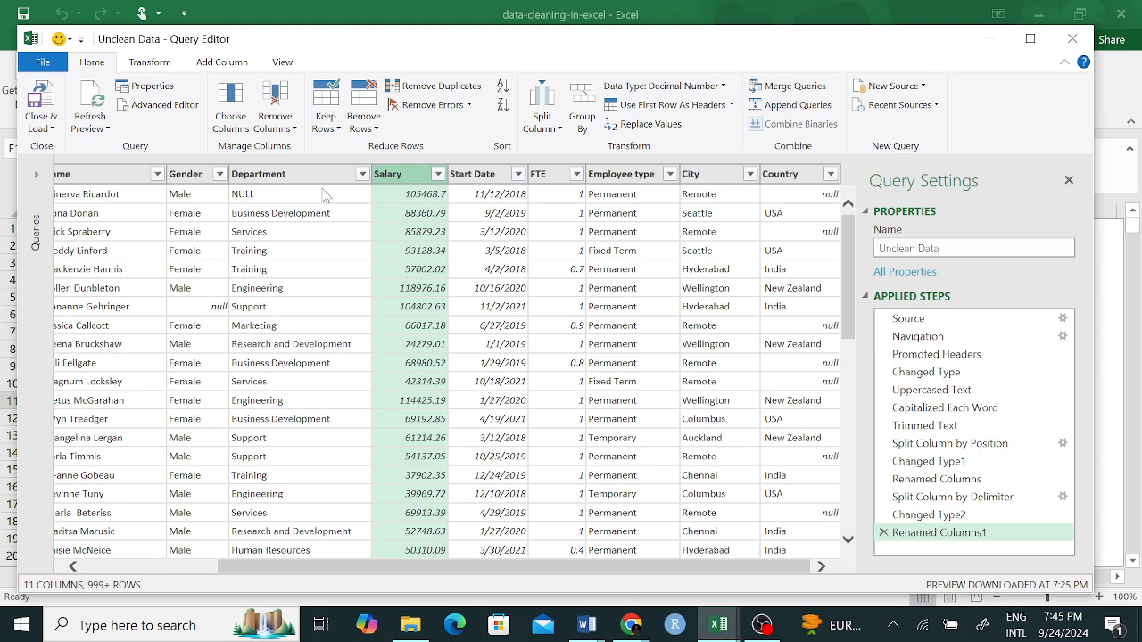
click(278, 125)
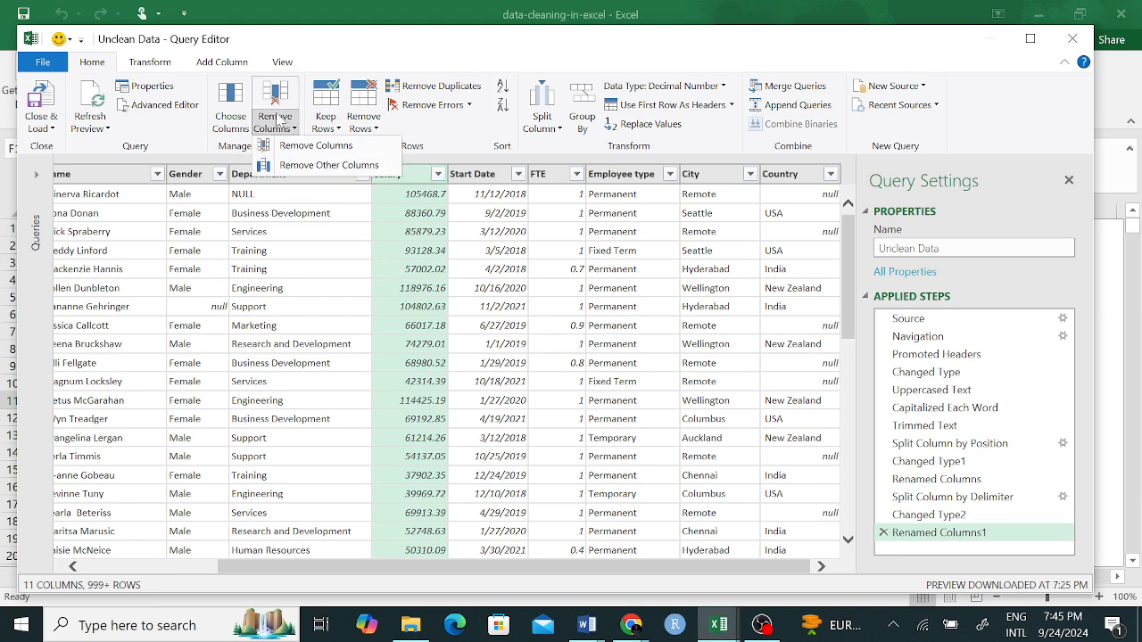
click(338, 150)
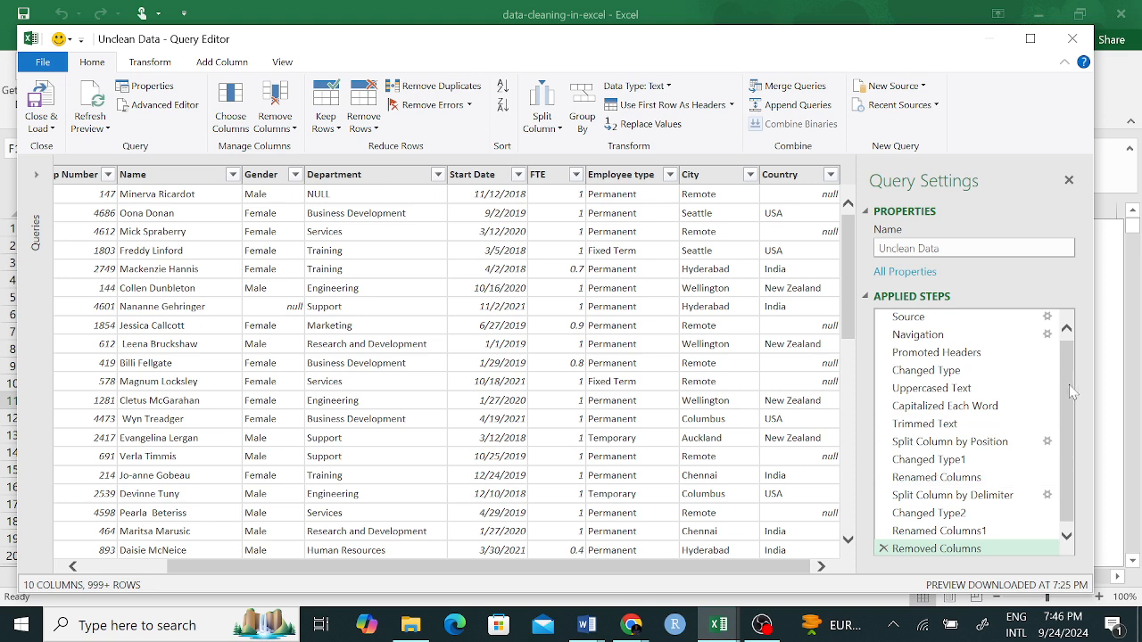
drag(1068, 385, 1071, 416)
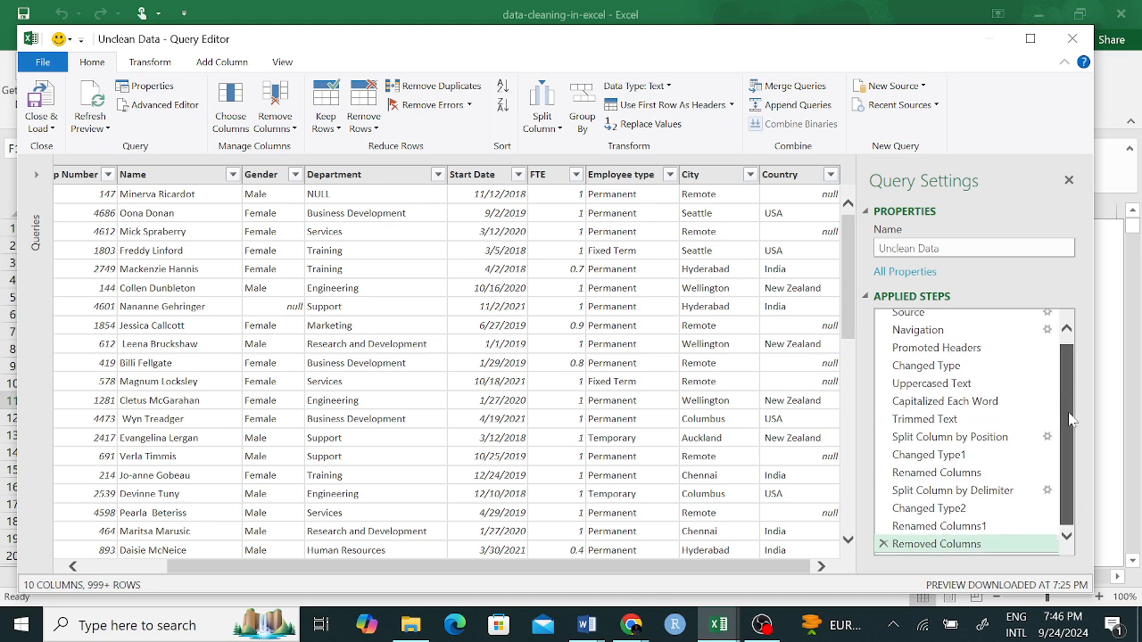
click(882, 547)
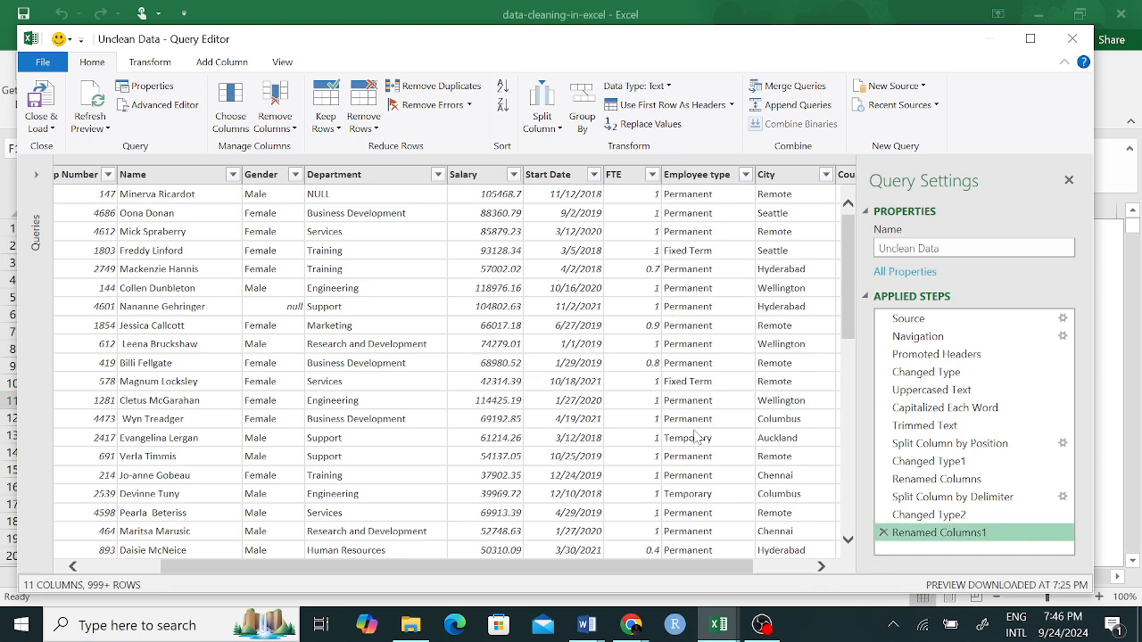
Step: Remove all columns other than Salary and undo it by deleting the Removed Other Columns applied step
click(437, 325)
click(472, 177)
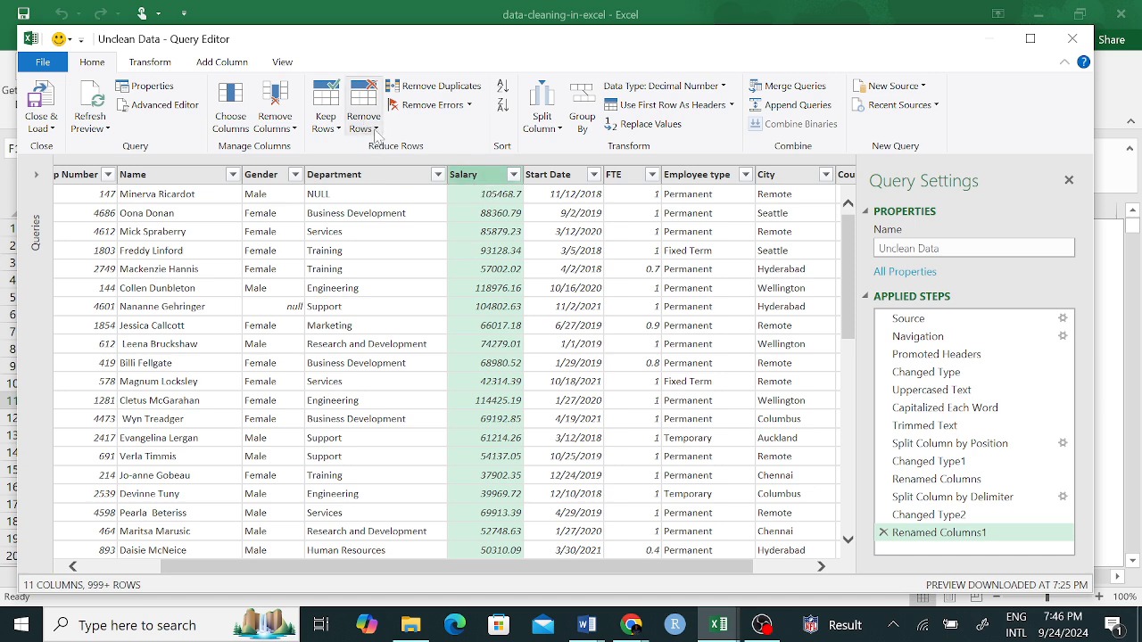
click(294, 130)
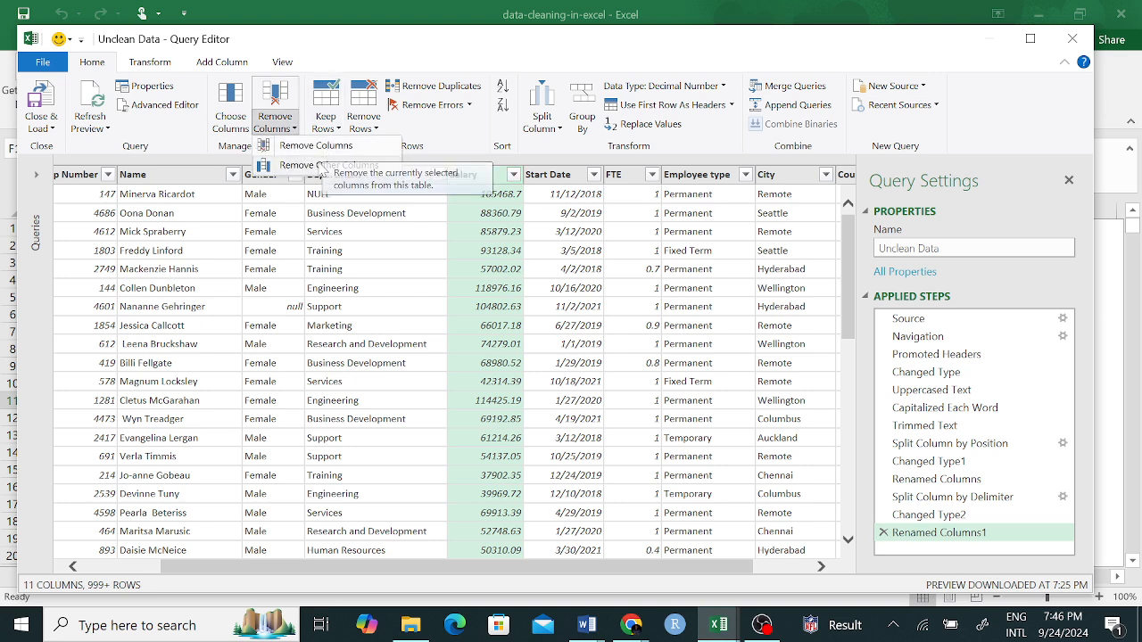
click(404, 313)
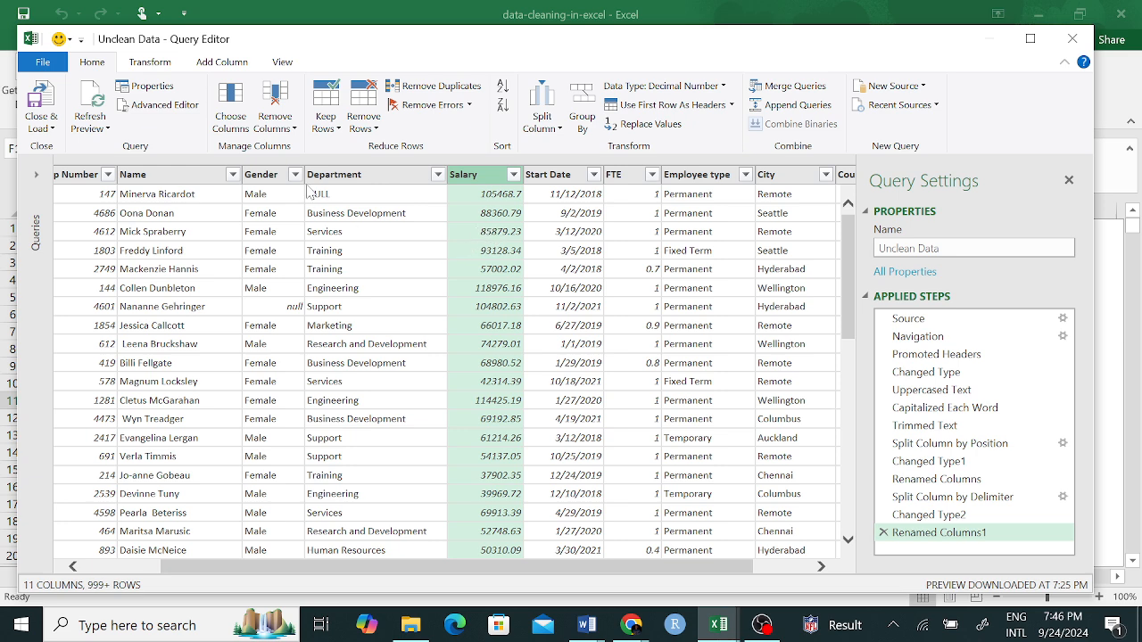
click(296, 131)
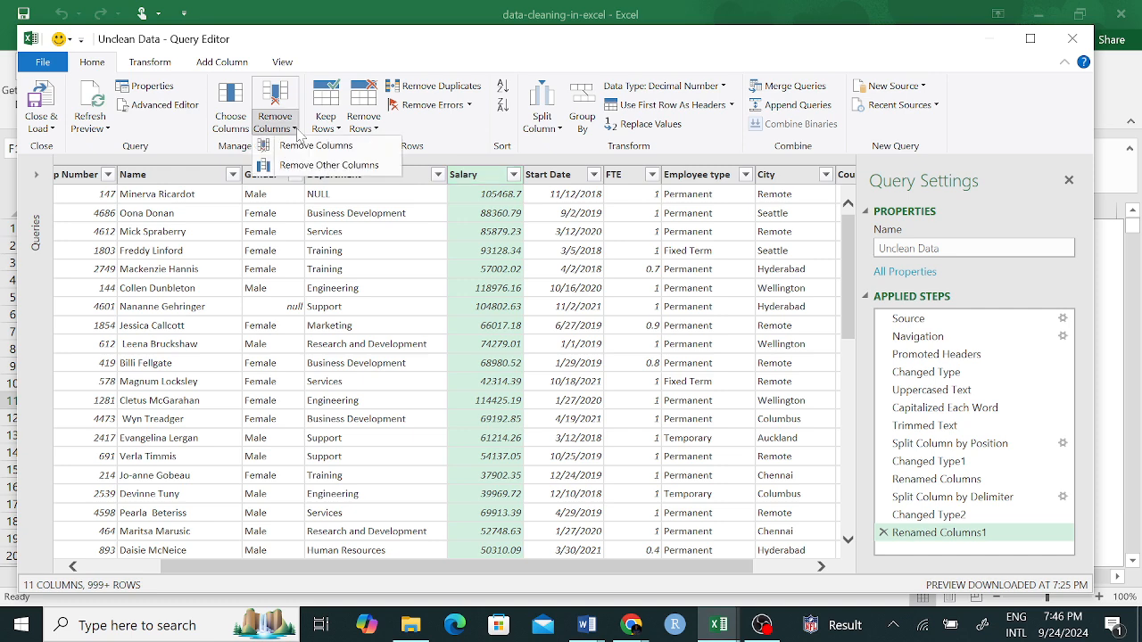
click(321, 166)
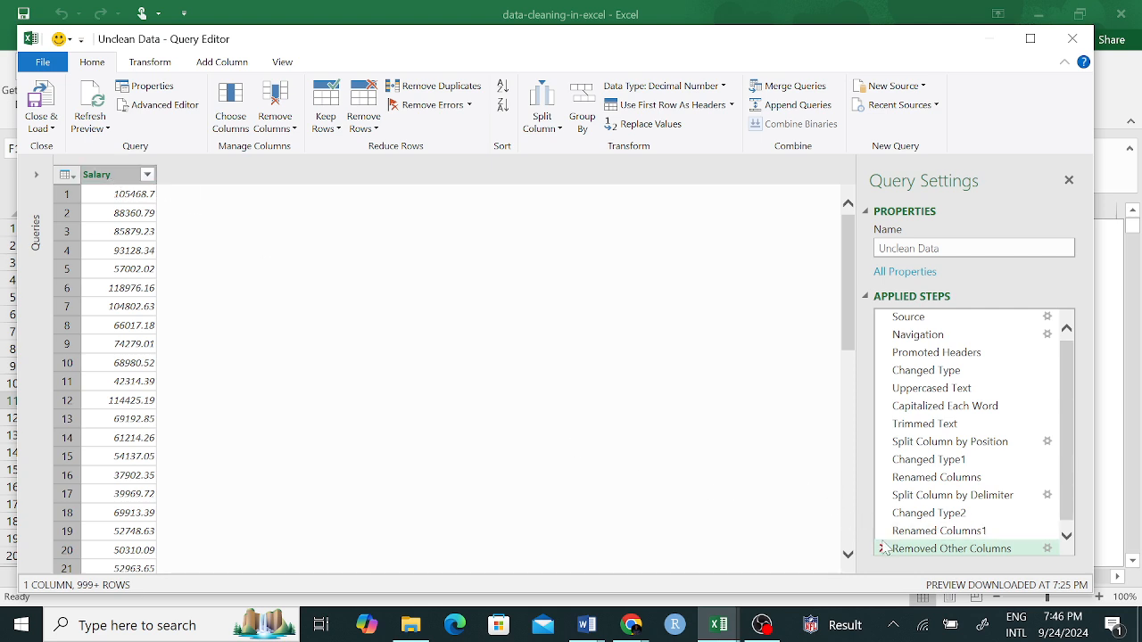
click(883, 549)
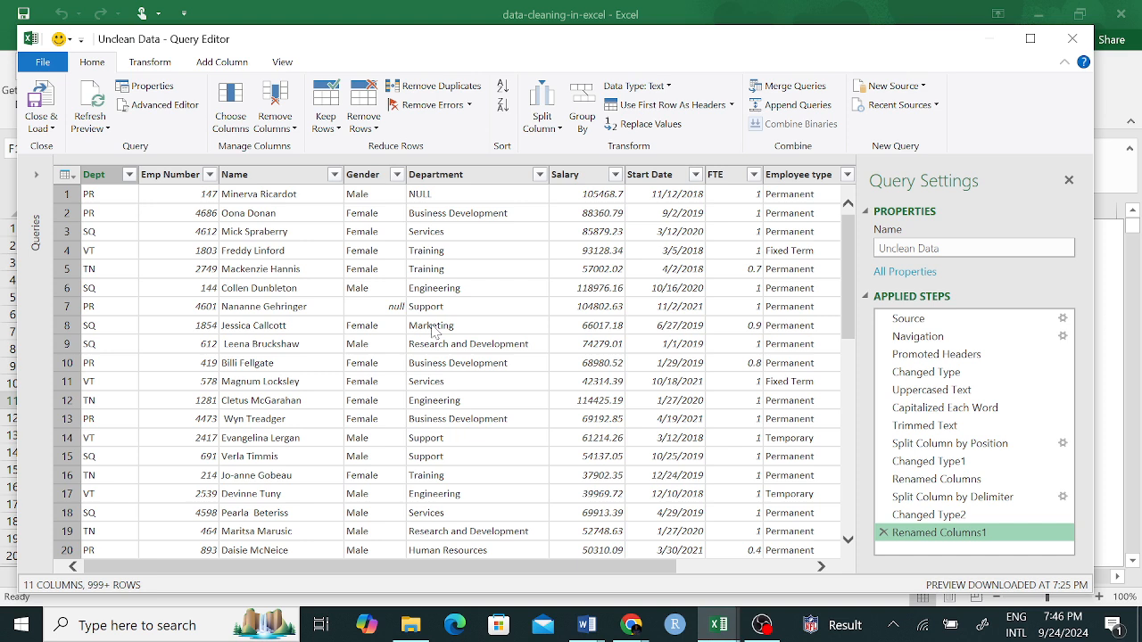
right_click(271, 179)
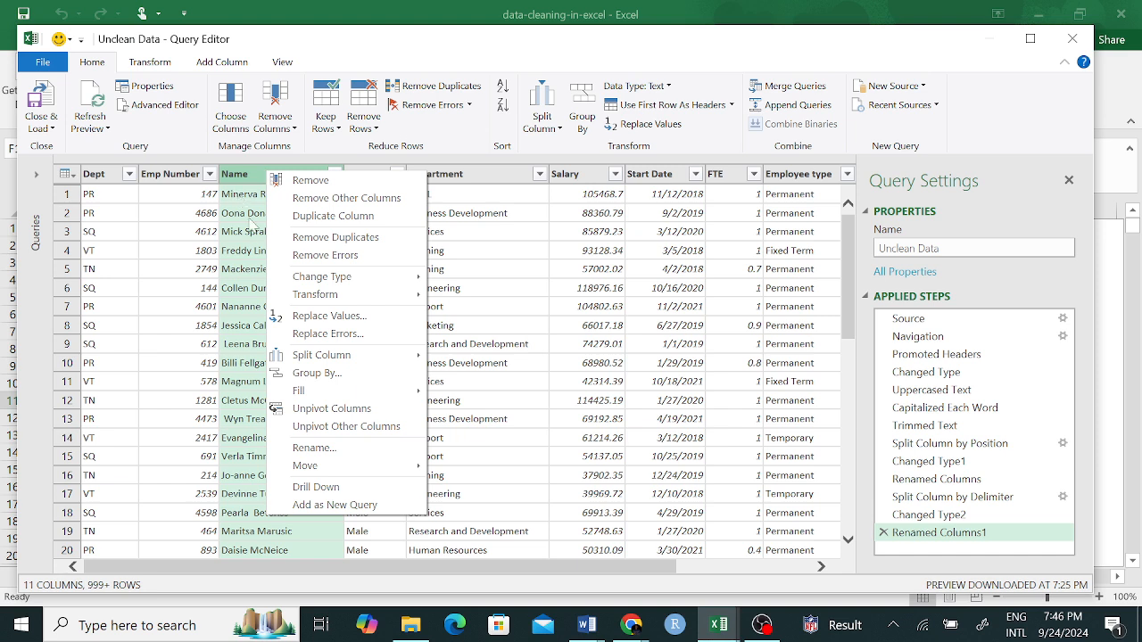
click(176, 287)
click(176, 287)
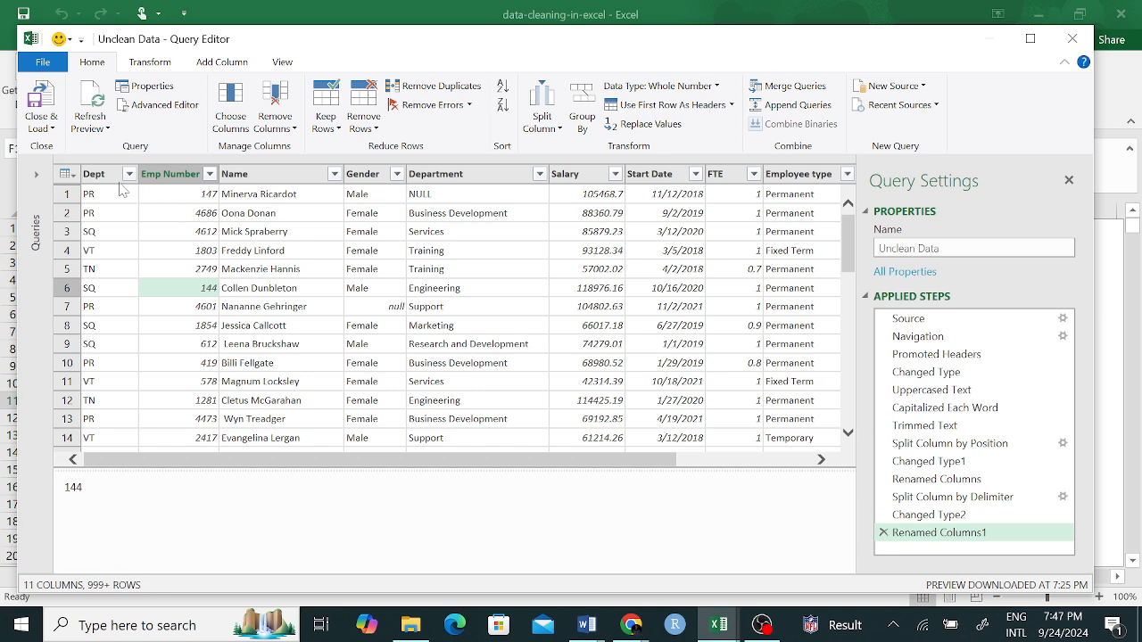
mouse_move(102, 175)
mouse_down()
mouse_move(143, 176)
mouse_move(122, 178)
mouse_up()
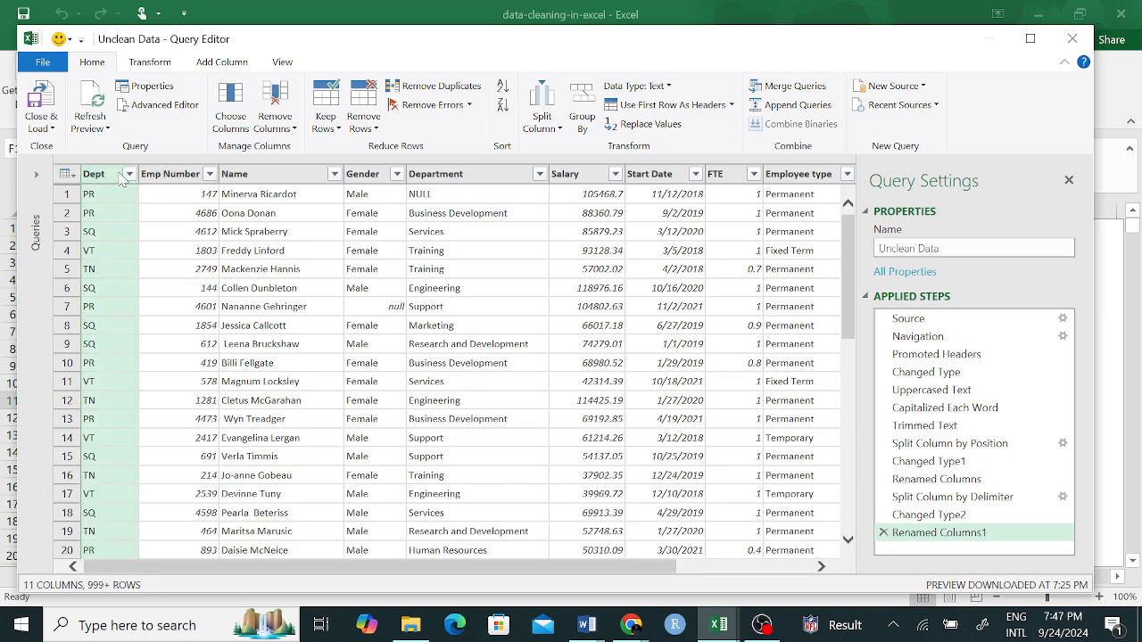
click(175, 174)
click(102, 174)
click(252, 255)
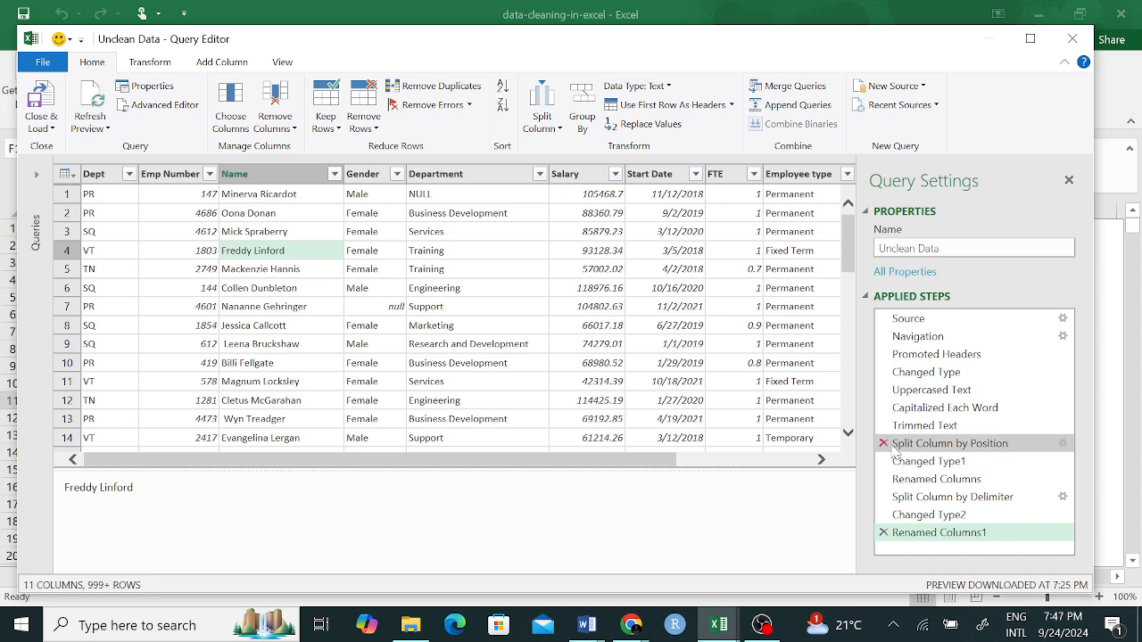
Step: Delete the Split Column by Position applied step from the middle of the query and go to the error
click(883, 443)
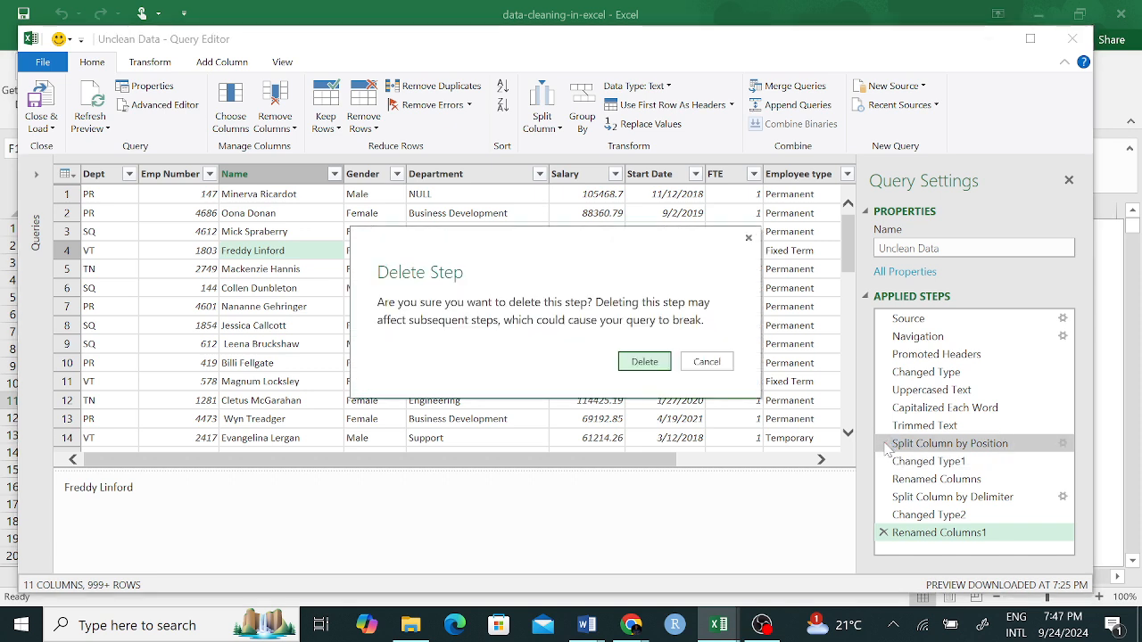
click(658, 368)
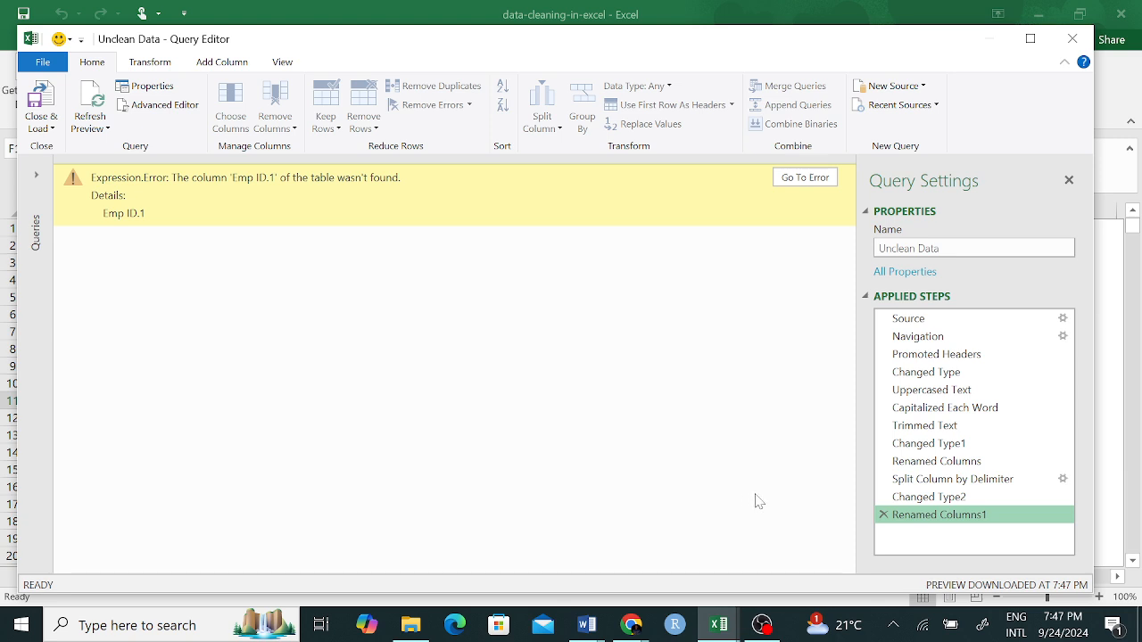
click(785, 182)
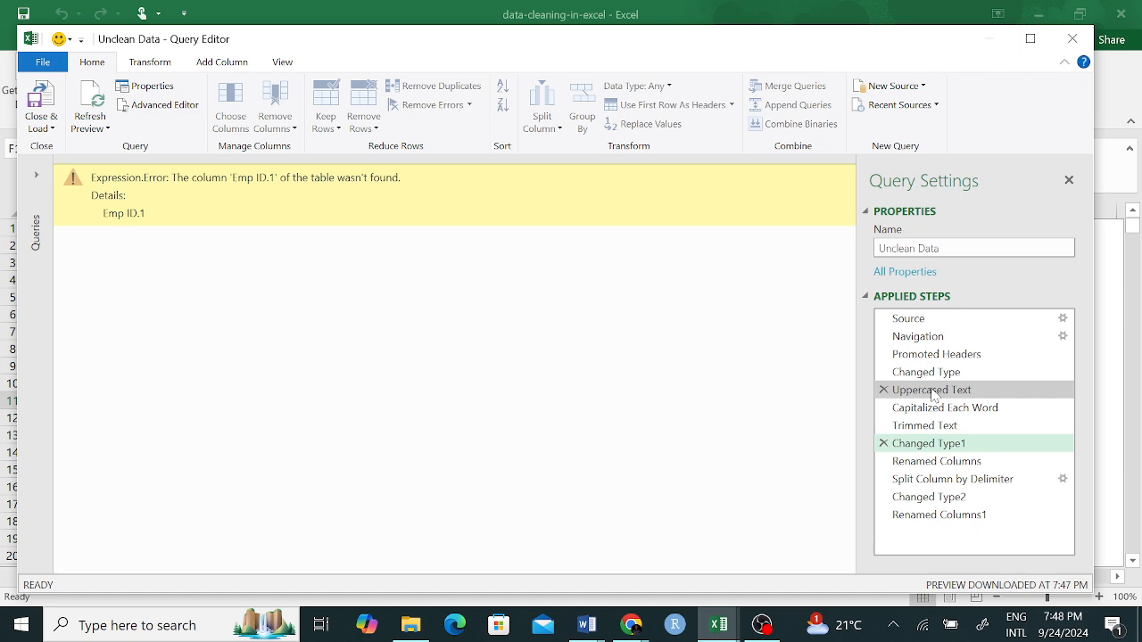
Step: Close the Query Editor and discard the changes to the Unclean Data query
click(1079, 41)
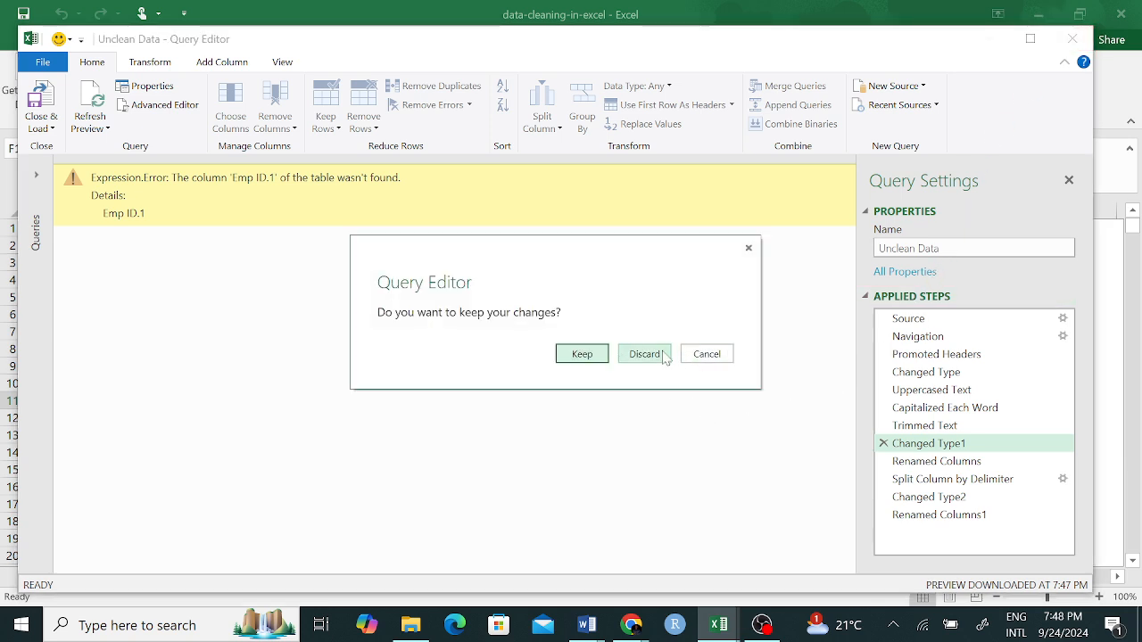
click(654, 355)
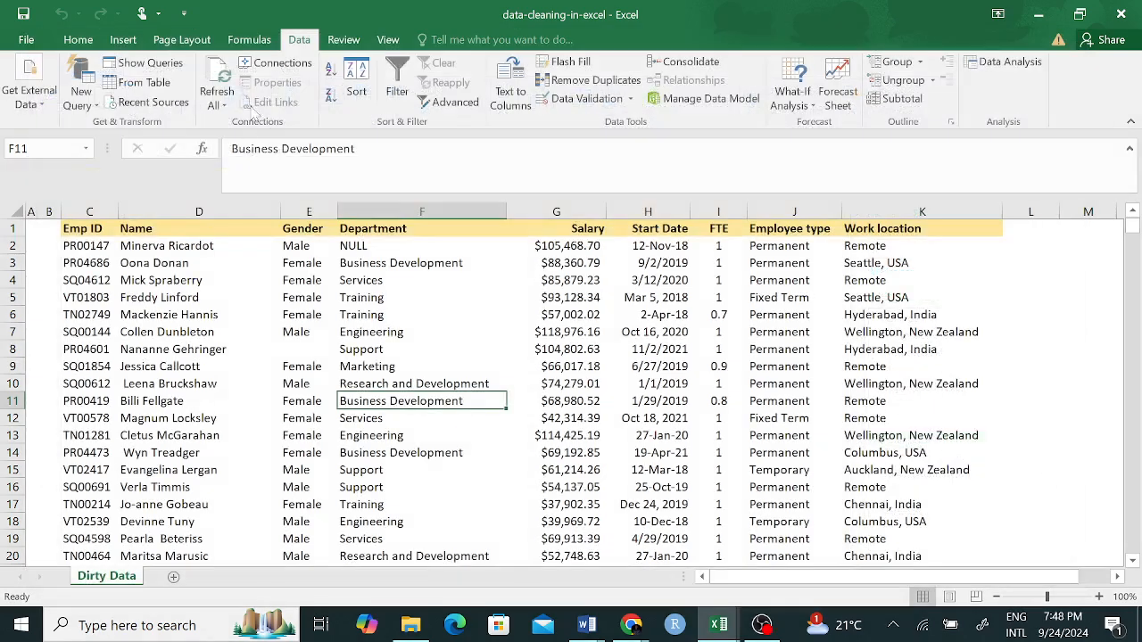
Step: Create a new query from the data-cleaning-in-excel.xlsx workbook in Downloads and open its Dirty Data sheet for editing
click(96, 107)
mouse_move(134, 133)
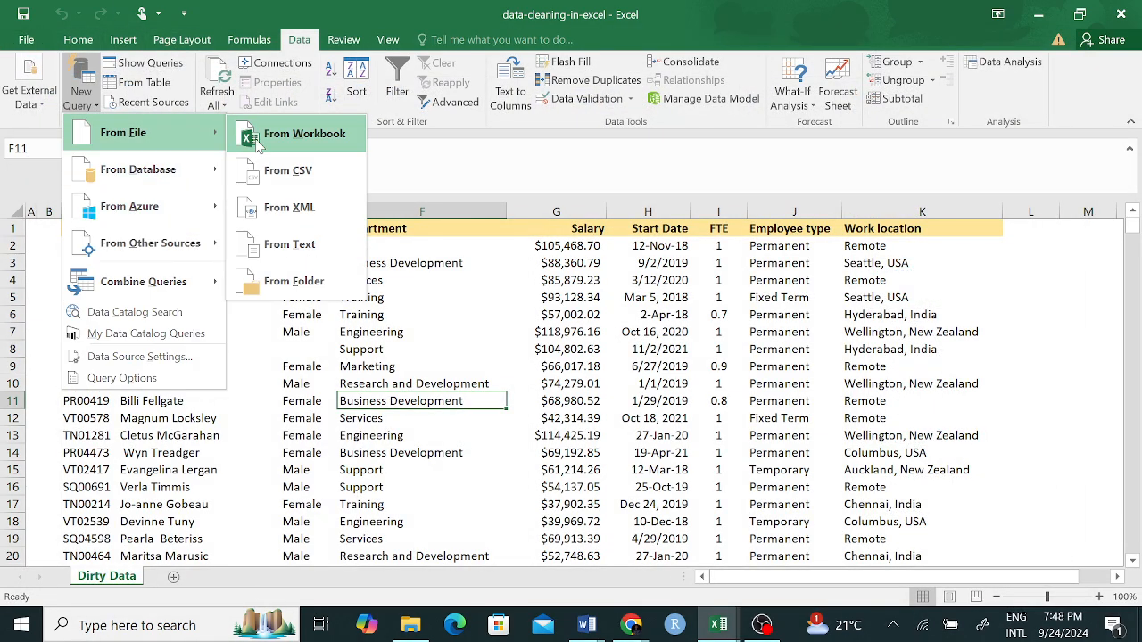
click(300, 139)
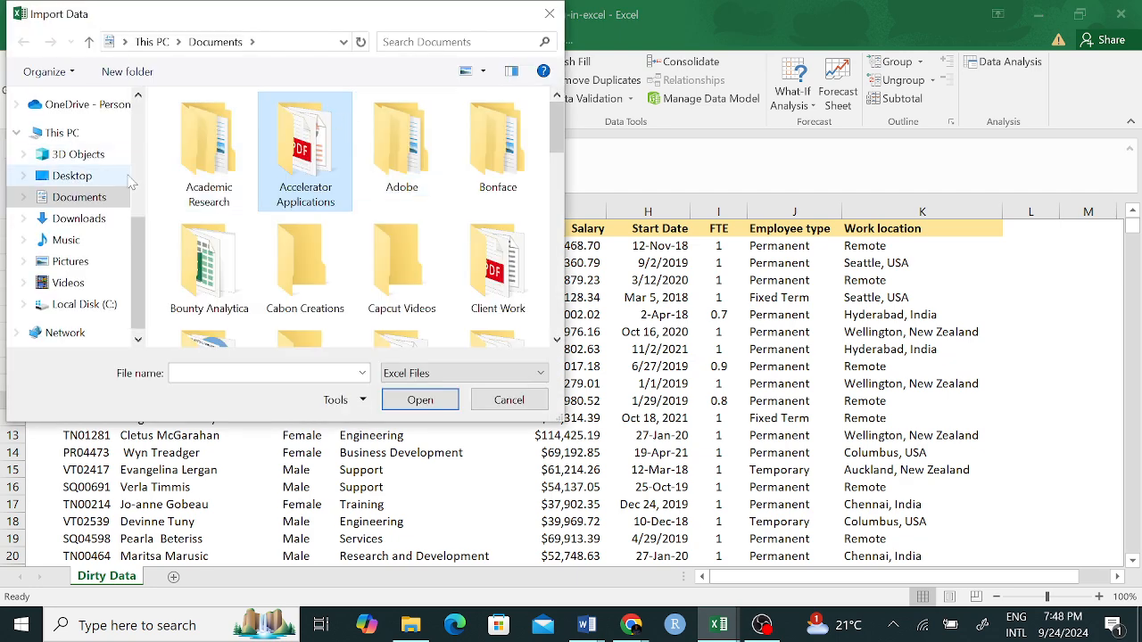
click(102, 223)
click(236, 171)
click(233, 150)
click(436, 406)
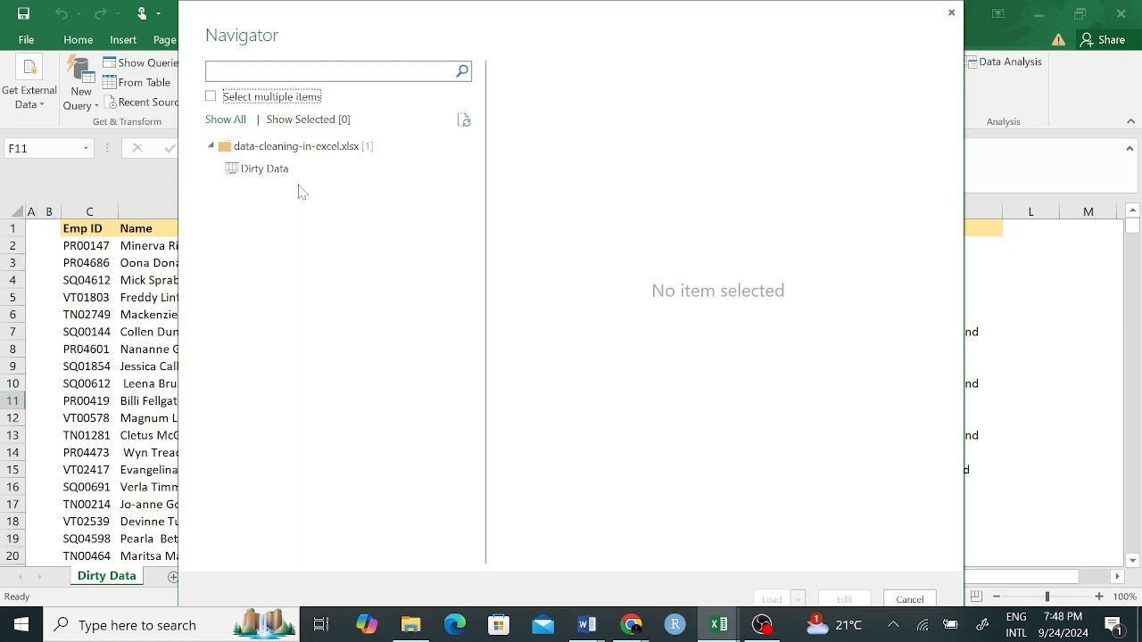
click(285, 170)
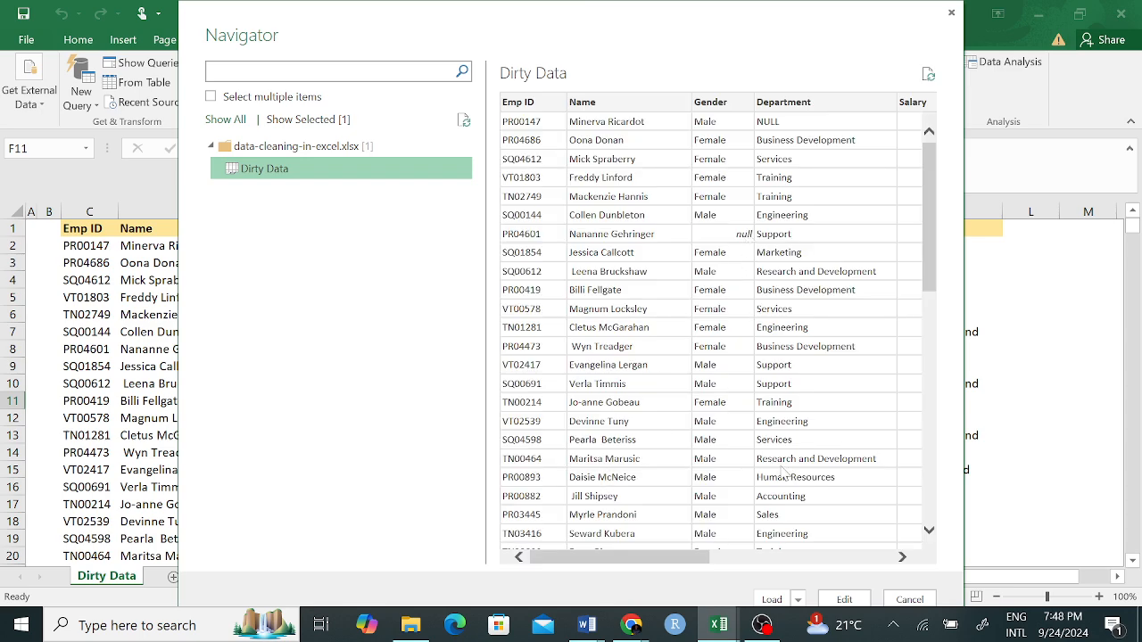
click(854, 603)
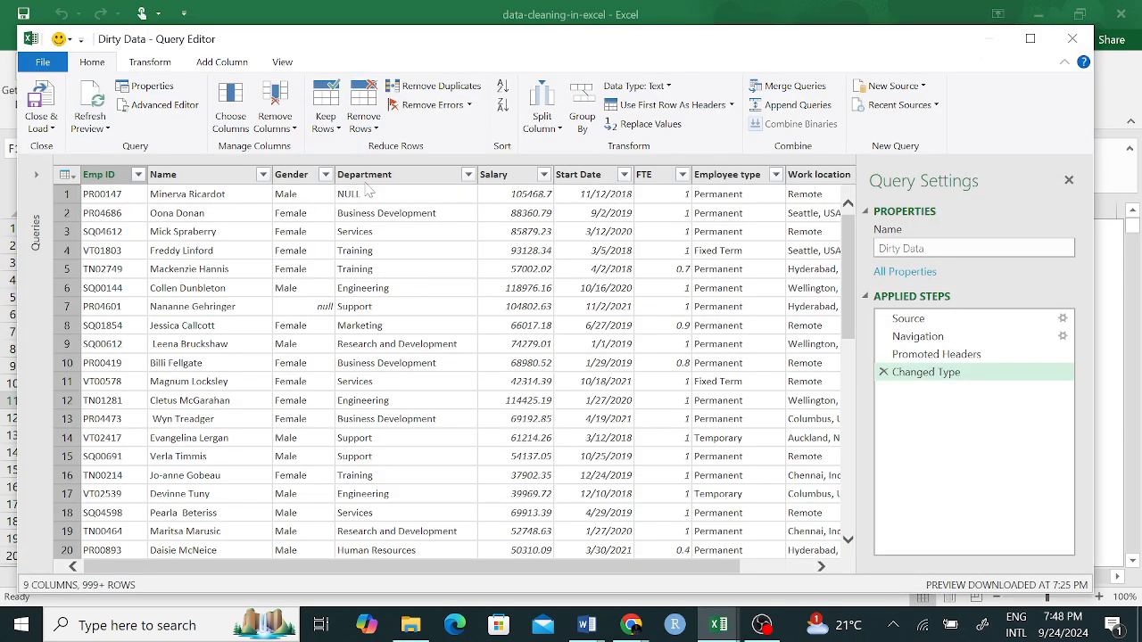
click(97, 177)
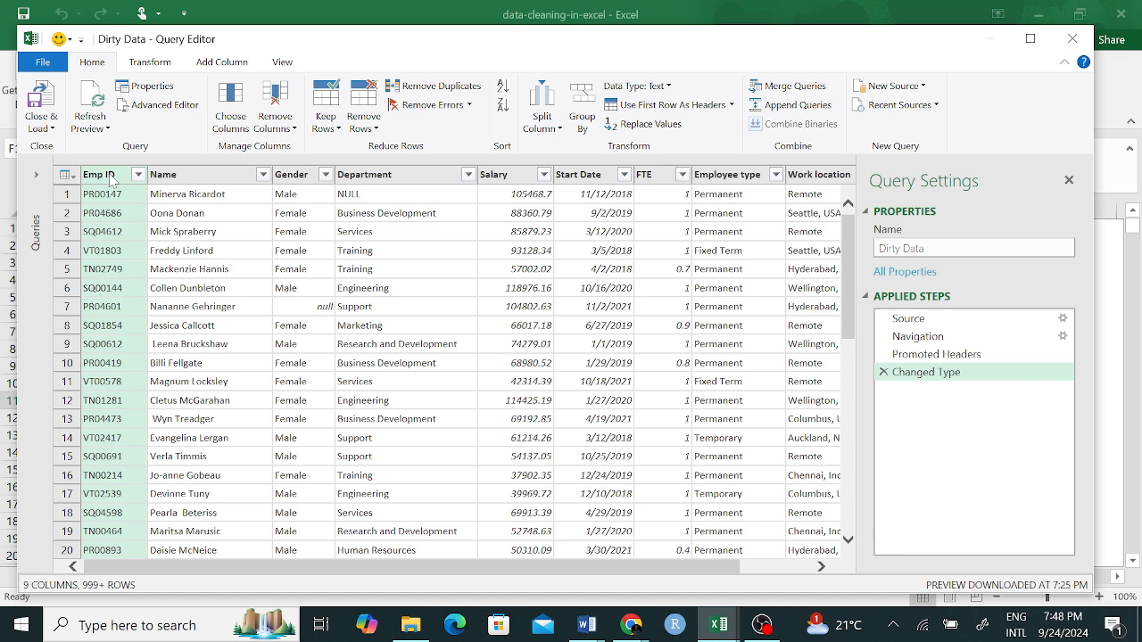
right_click(113, 180)
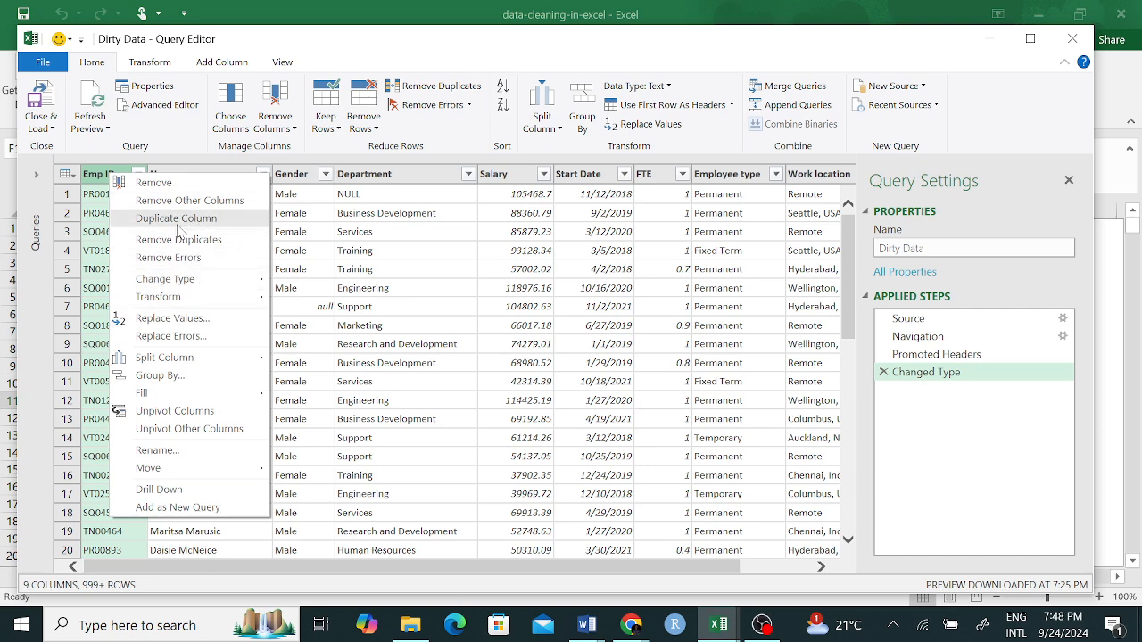
click(399, 309)
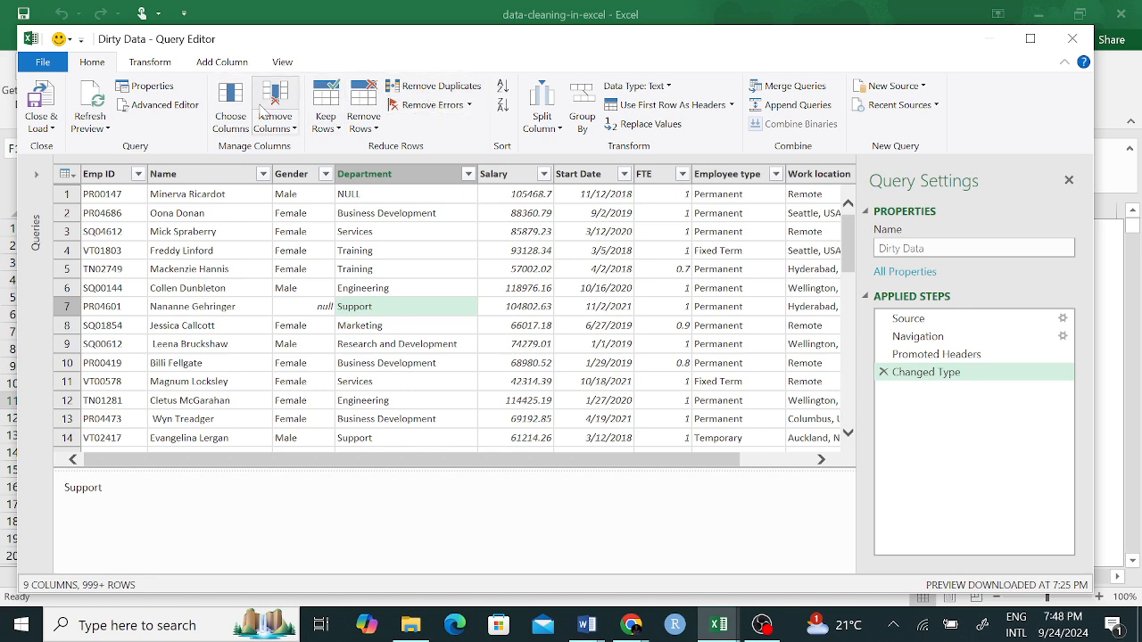
right_click(100, 179)
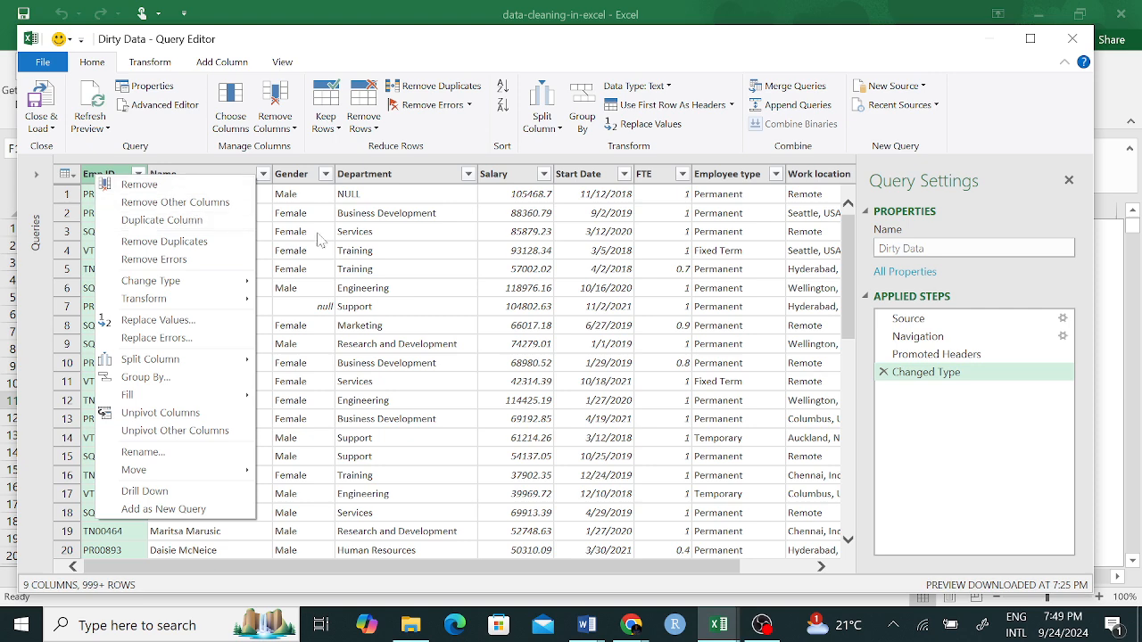
click(419, 252)
Step: Remove duplicate rows from the Dirty Data query based on the Emp ID column
click(103, 177)
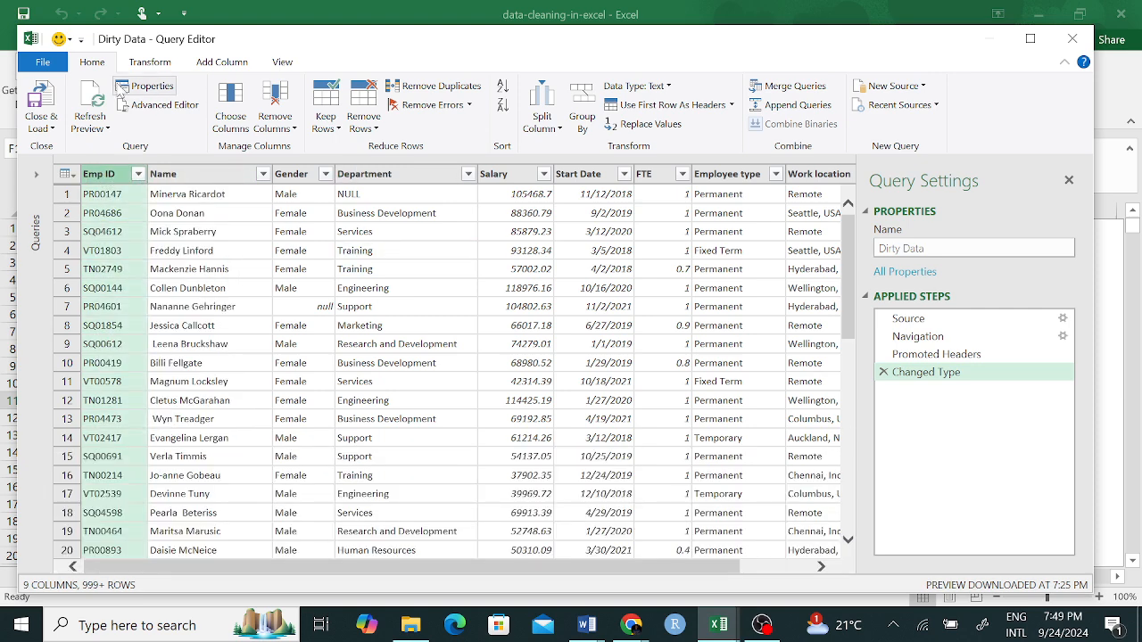
click(441, 89)
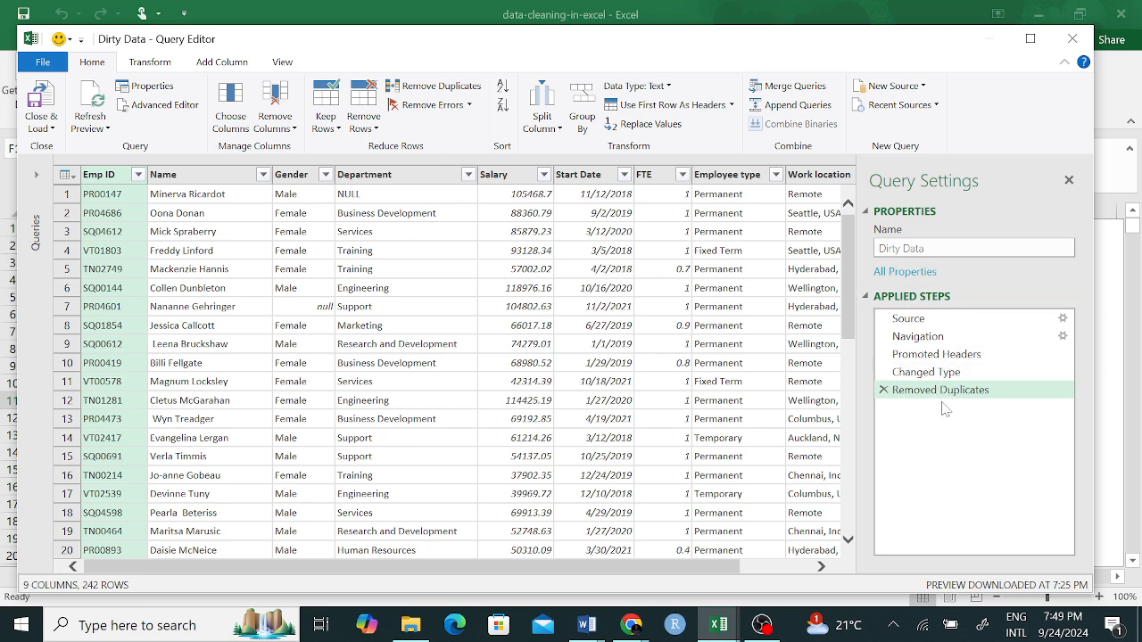
Step: Delete the Removed Duplicates applied step and inspect the rows at the end of the Dirty Data table
drag(848, 218, 851, 513)
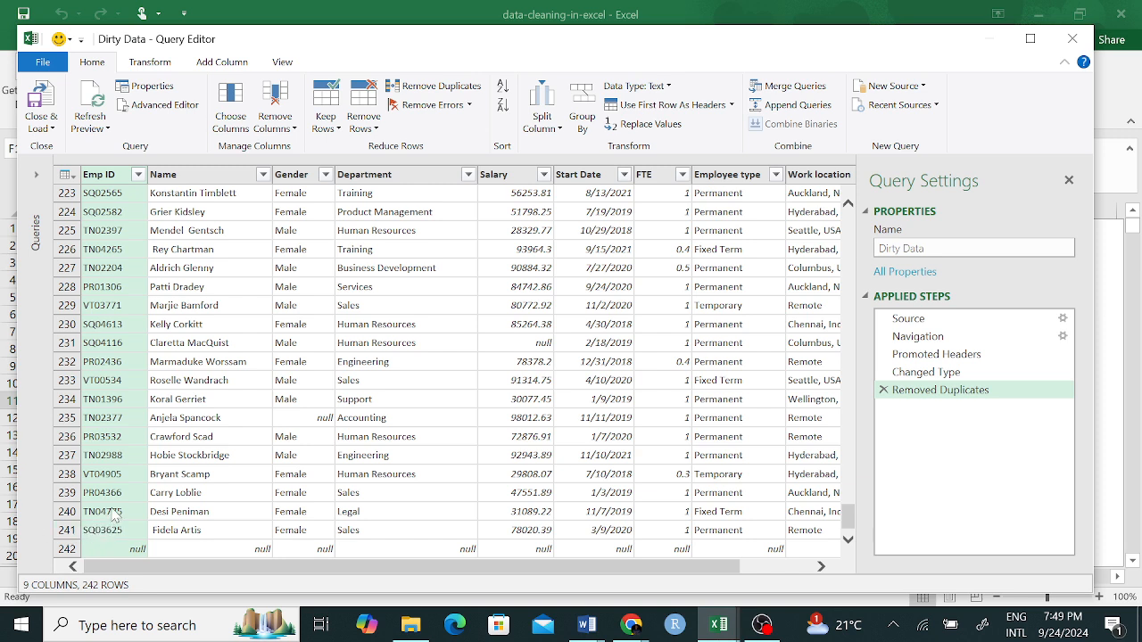
click(883, 390)
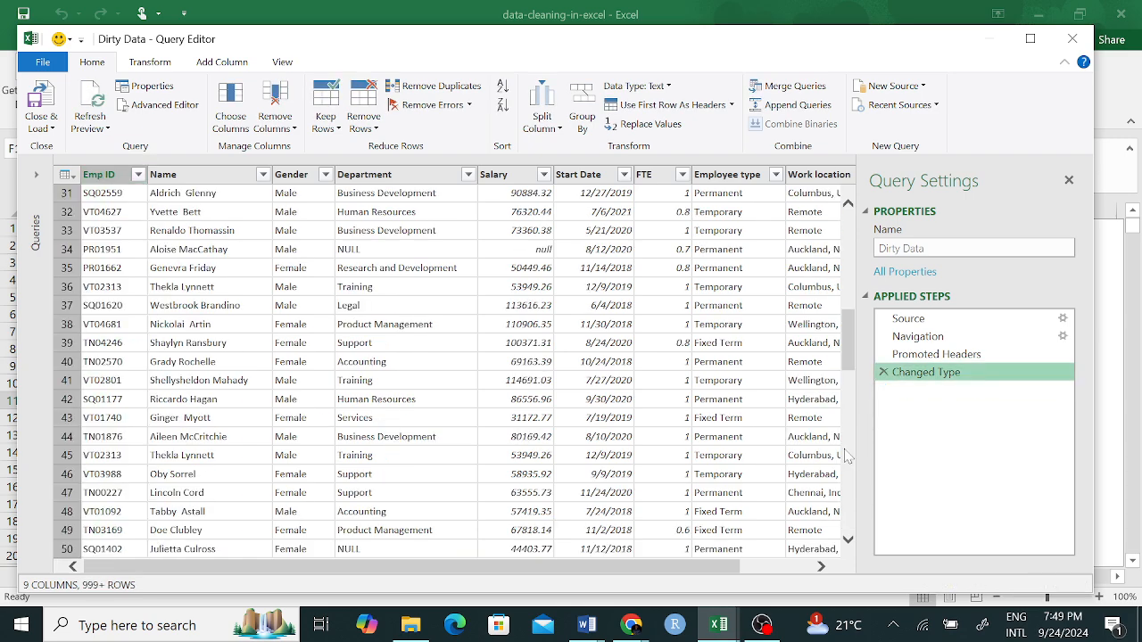
drag(848, 348, 843, 569)
mouse_move(849, 468)
mouse_down()
mouse_move(852, 553)
mouse_move(849, 517)
mouse_move(869, 473)
mouse_up()
scroll(352, 406, down, 2)
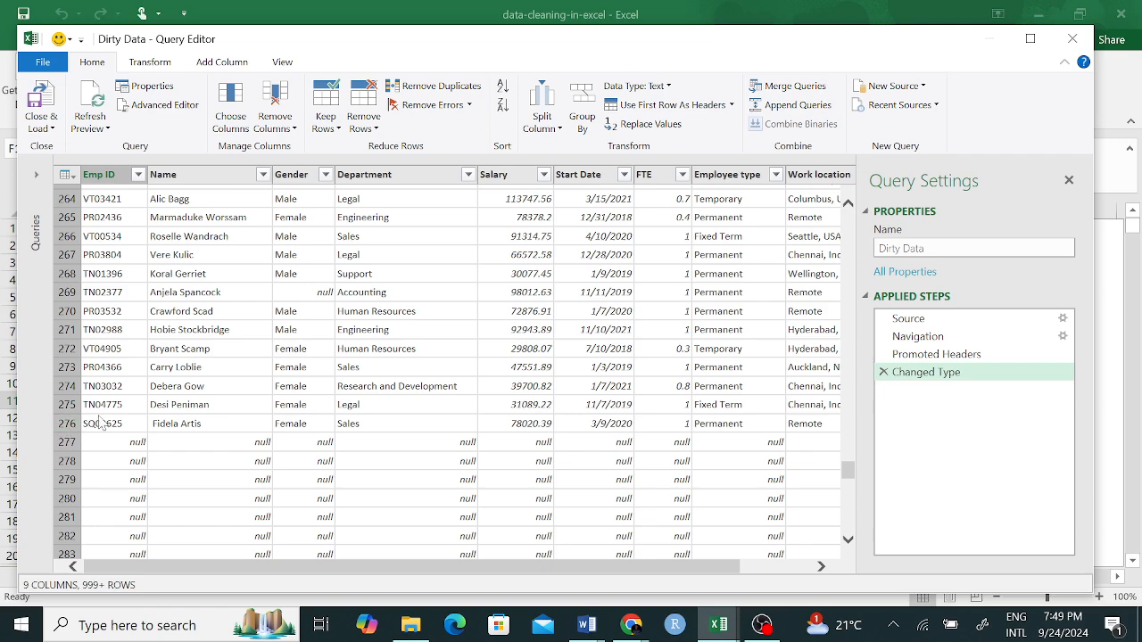
drag(854, 473, 861, 163)
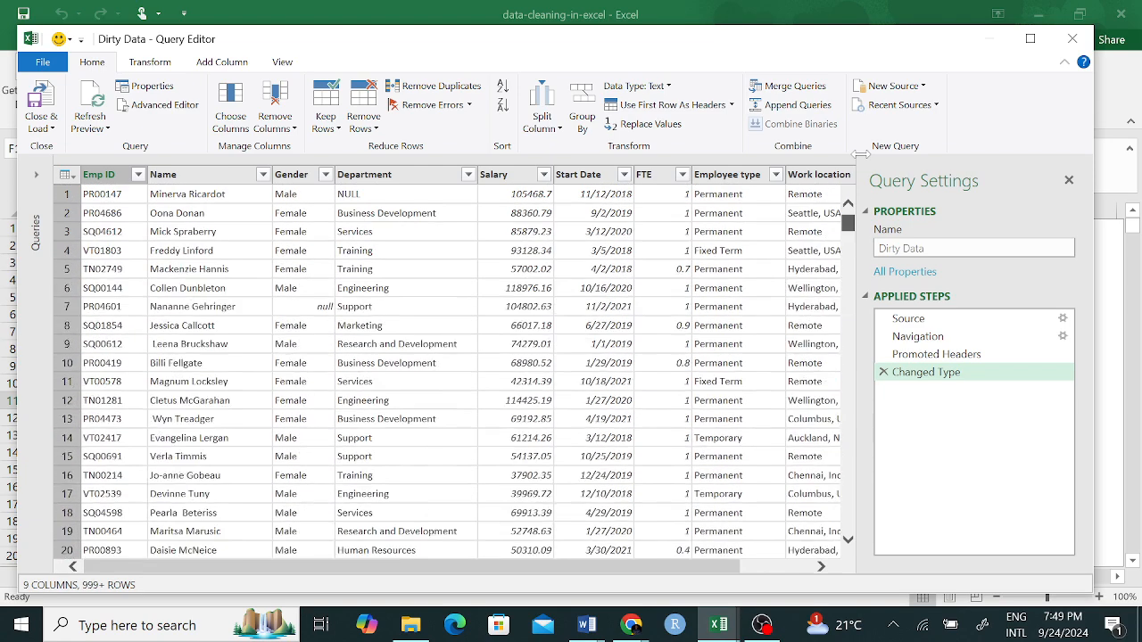
Step: Remove duplicate rows again based on the Emp ID column
click(101, 175)
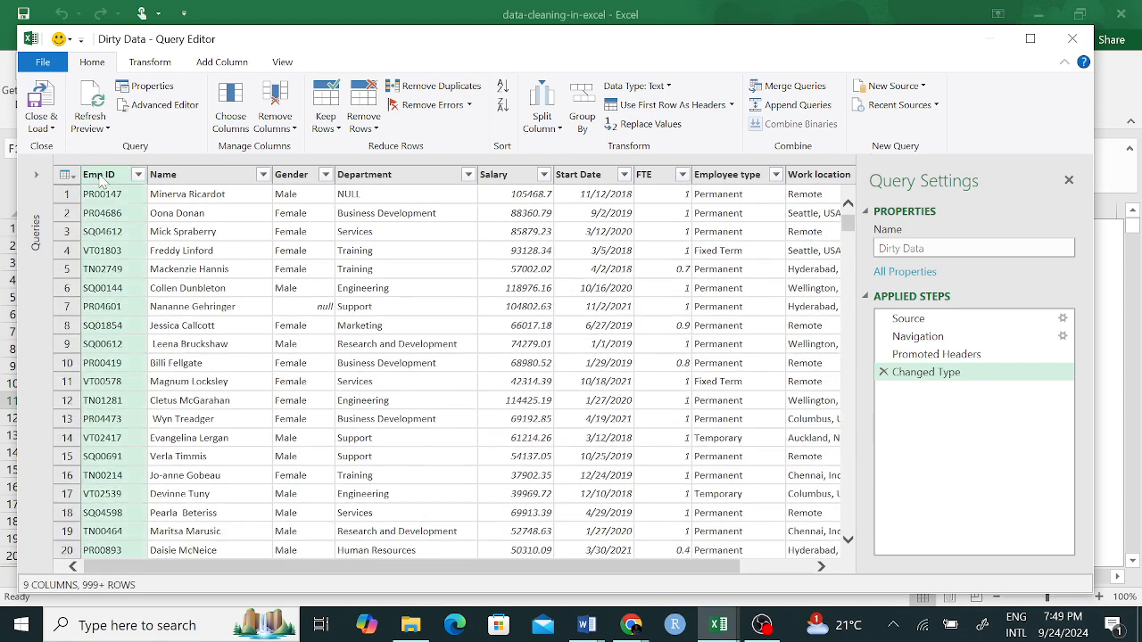
right_click(101, 176)
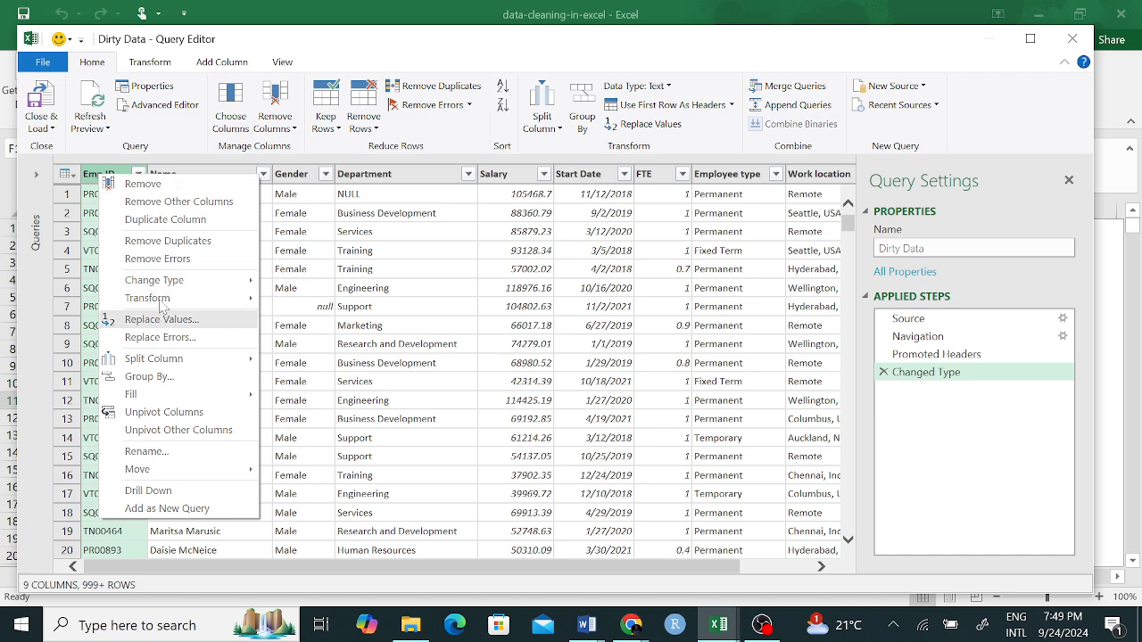
click(167, 241)
click(315, 326)
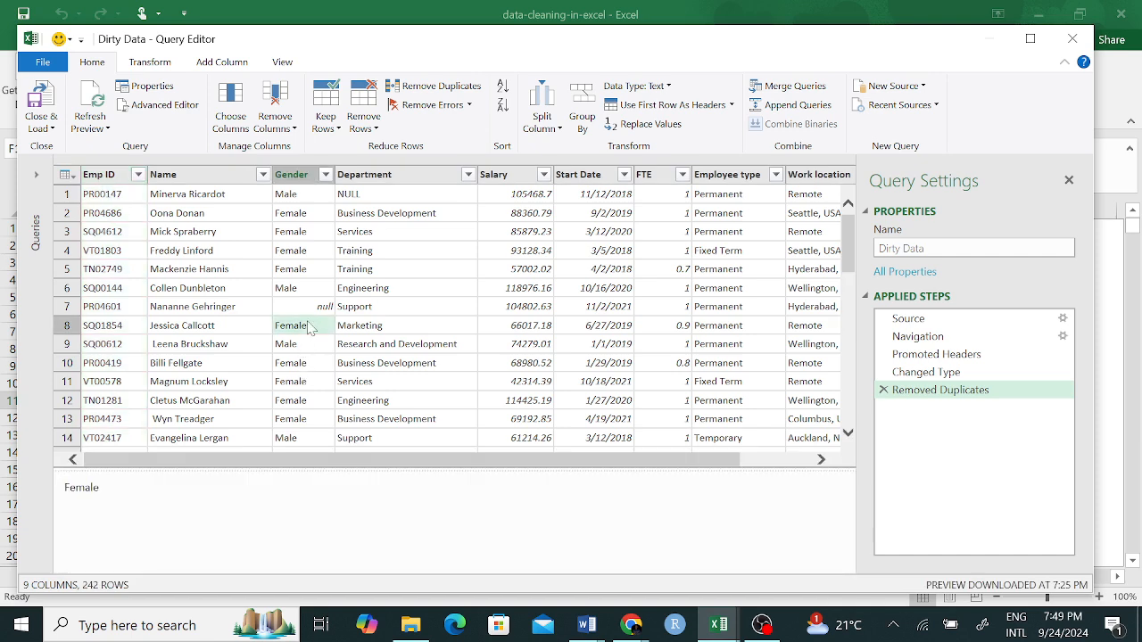
click(105, 175)
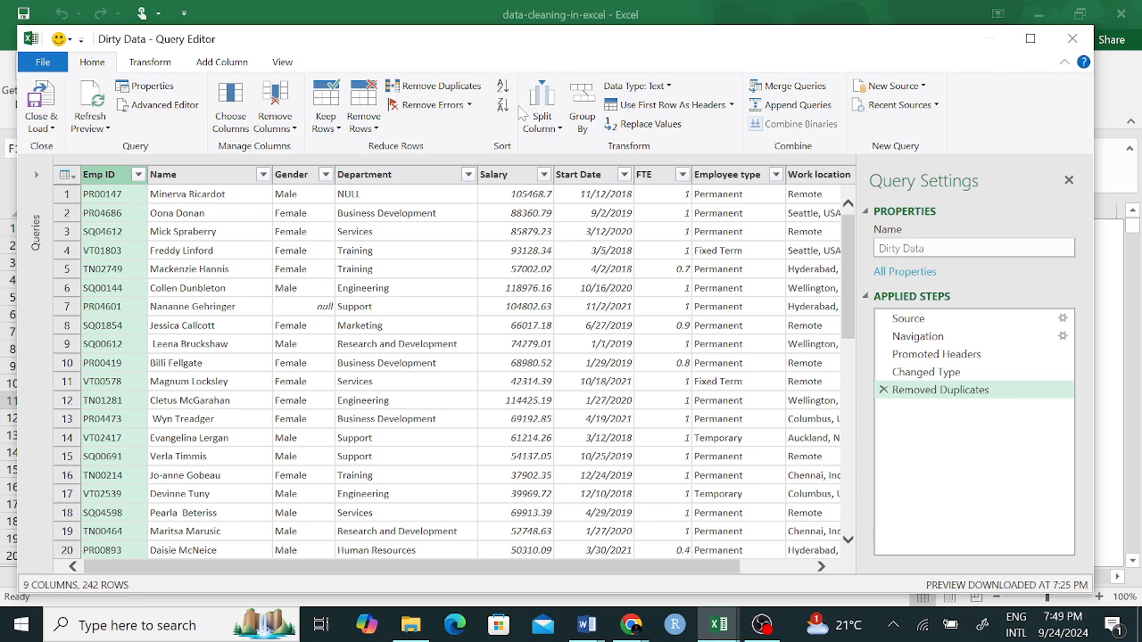
click(70, 177)
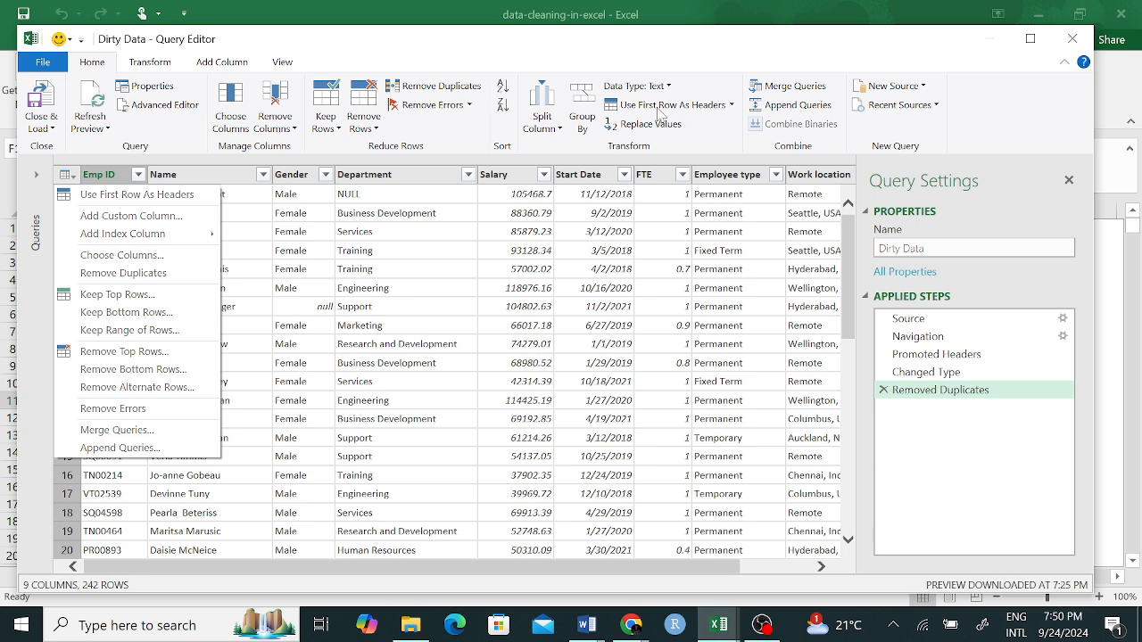
click(509, 266)
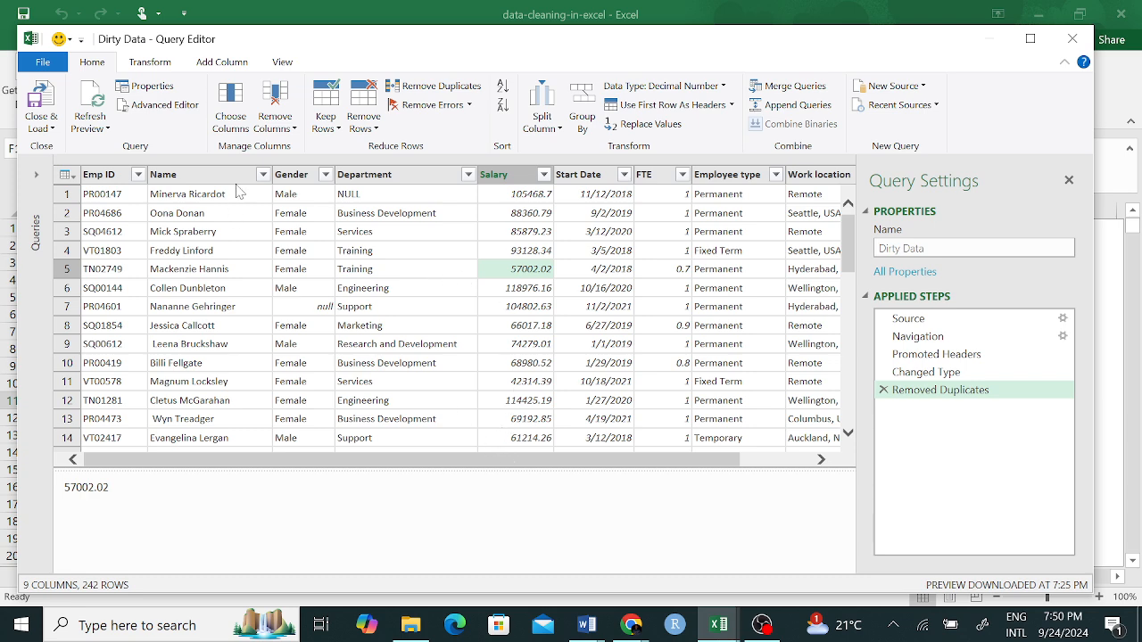
Step: Split the Emp ID column by number of characters, using 2 characters once, as far left as possible
click(105, 181)
right_click(107, 182)
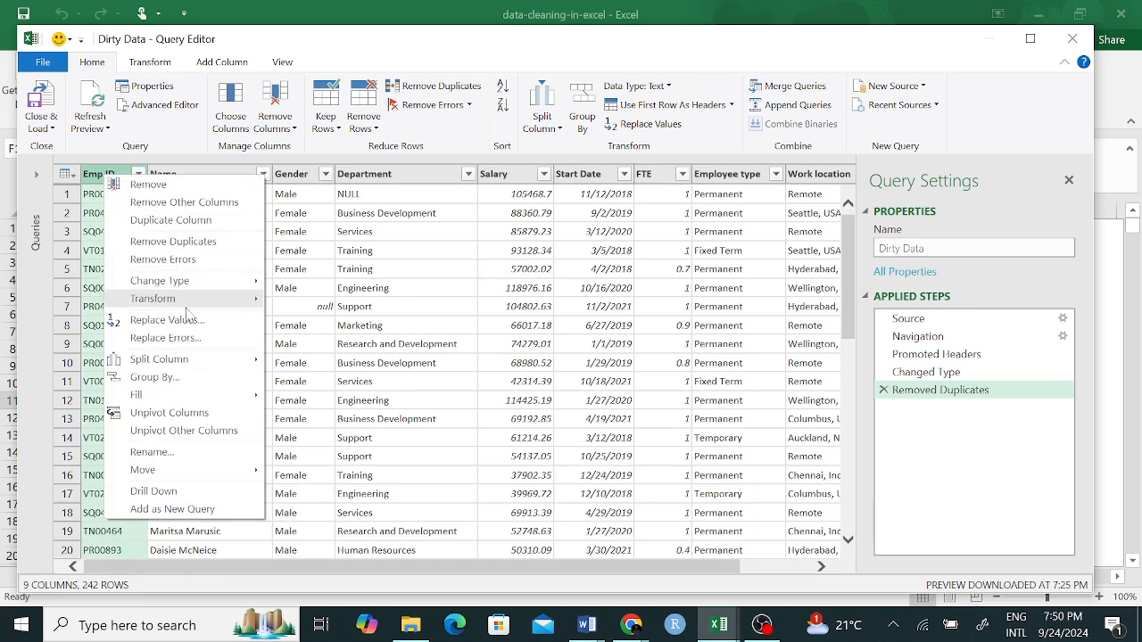
mouse_move(196, 361)
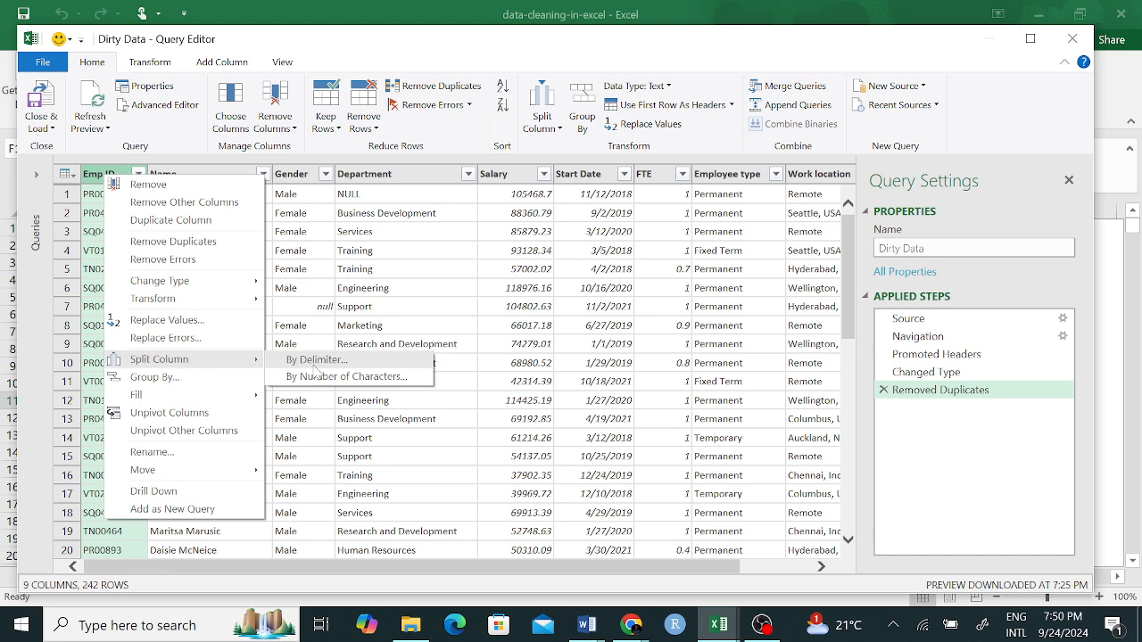
click(340, 383)
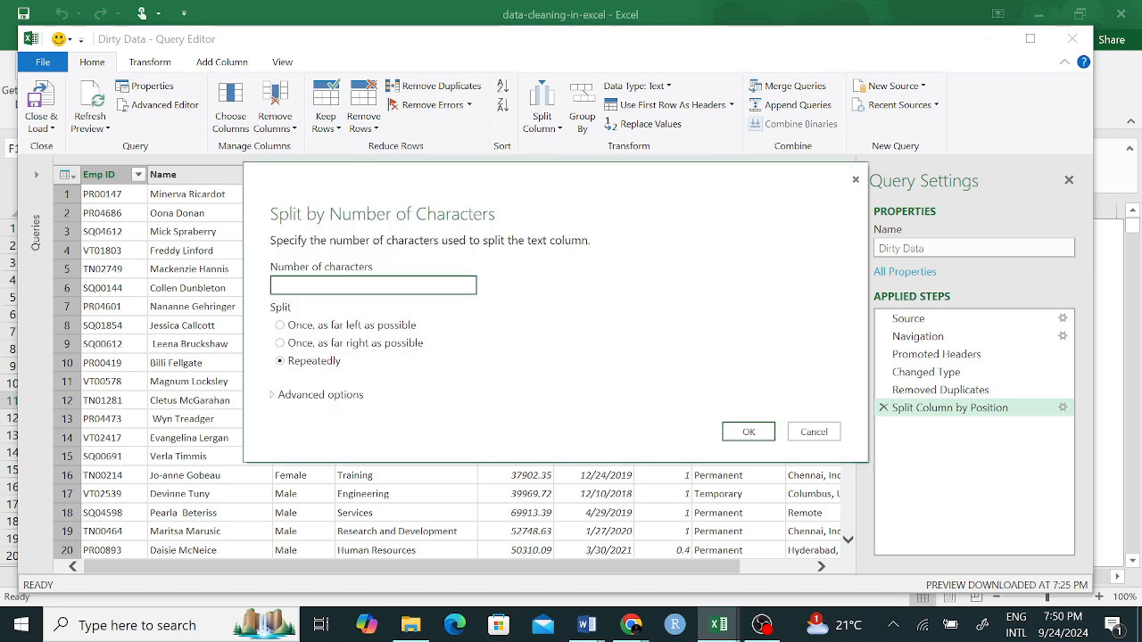
text(2)
click(285, 327)
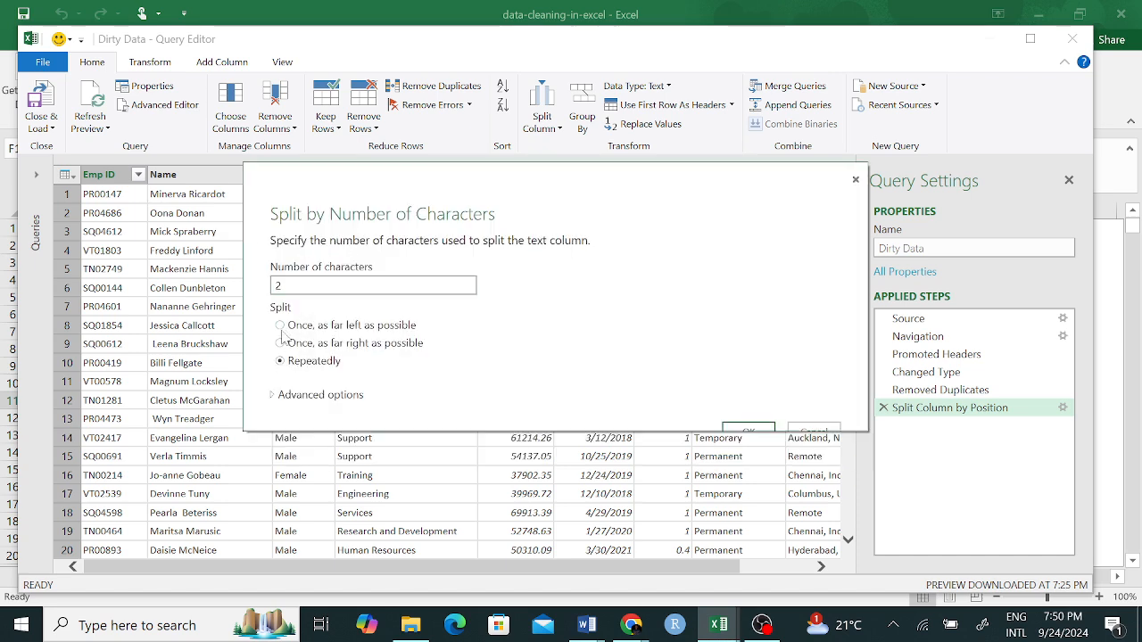
click(750, 403)
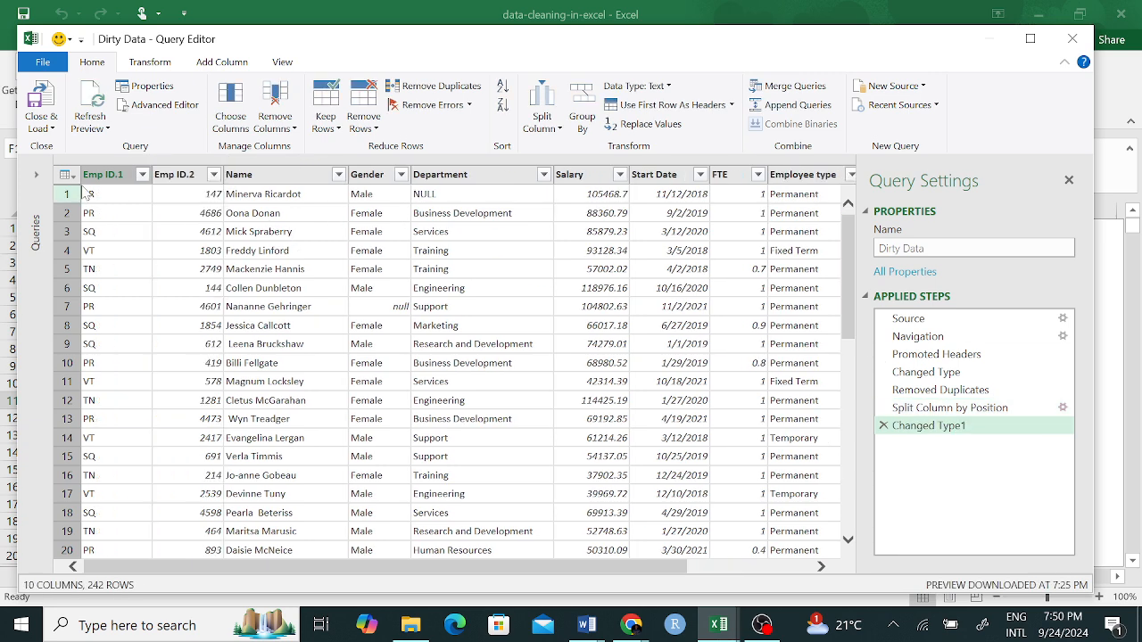
Step: Rename the Emp ID.1 column to Dept and the Emp ID.2 column to Emp Number
click(111, 176)
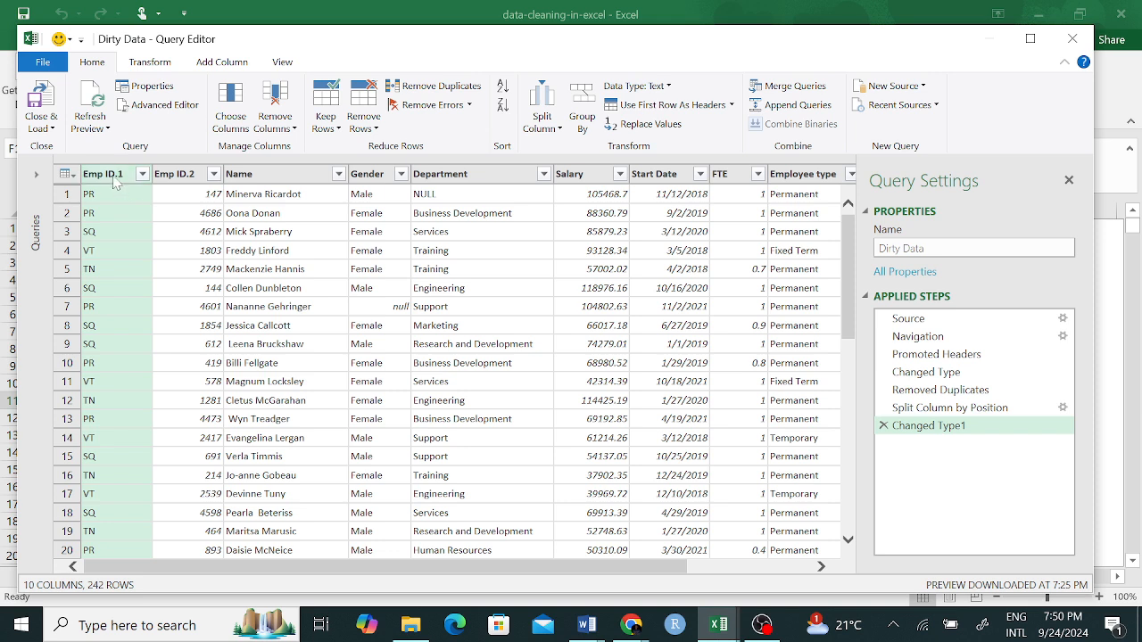
double_click(115, 176)
text(De)
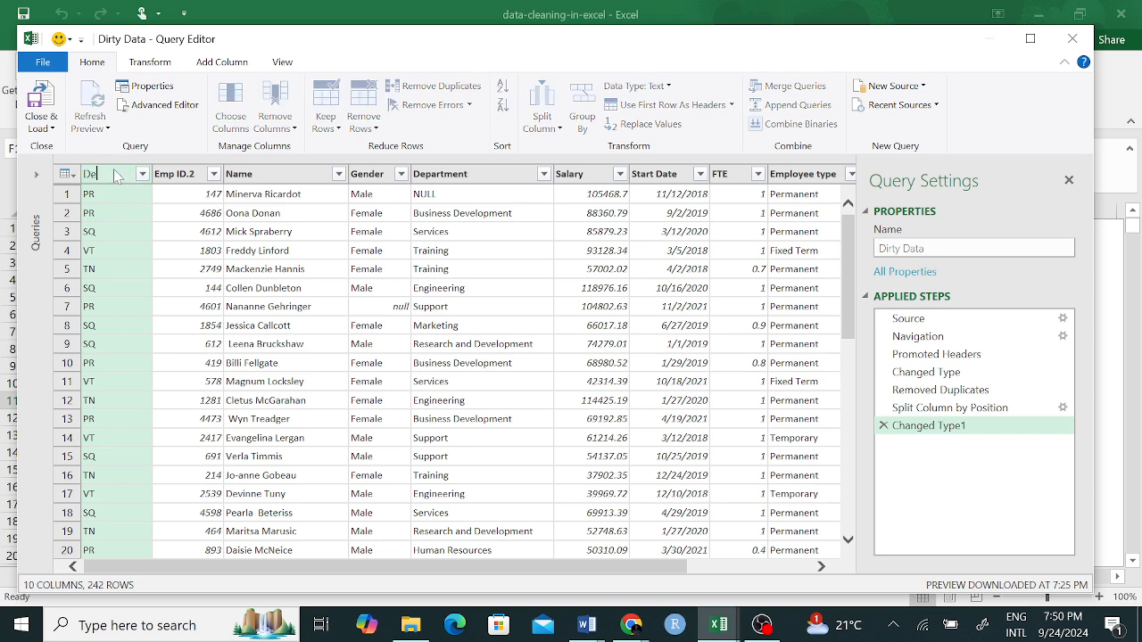
text(pt)
key(Return)
click(169, 176)
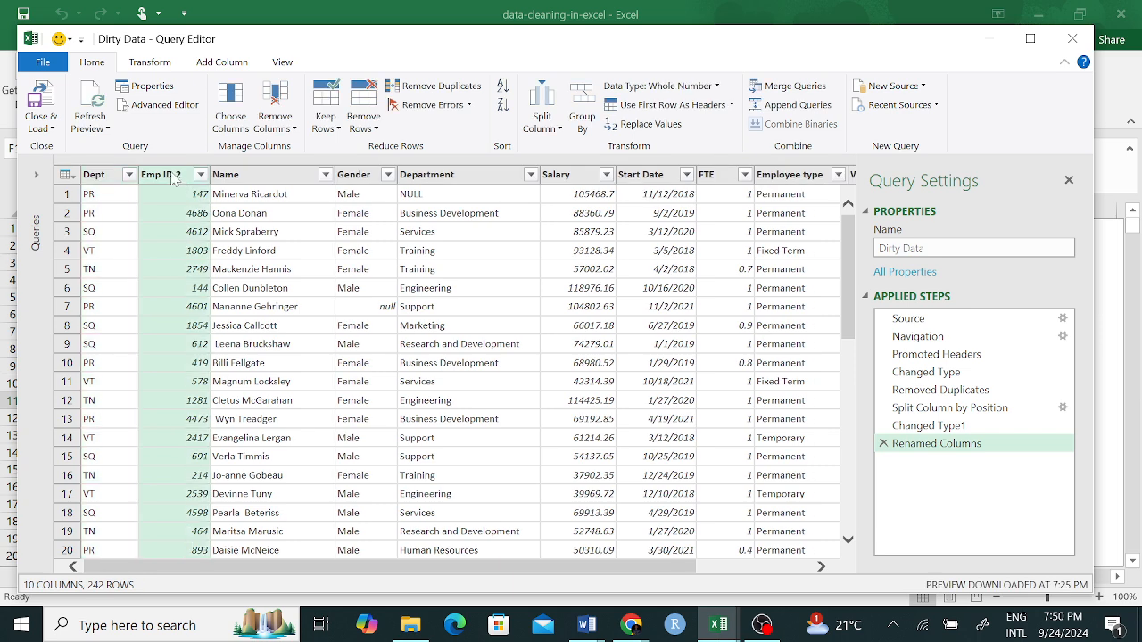
double_click(163, 180)
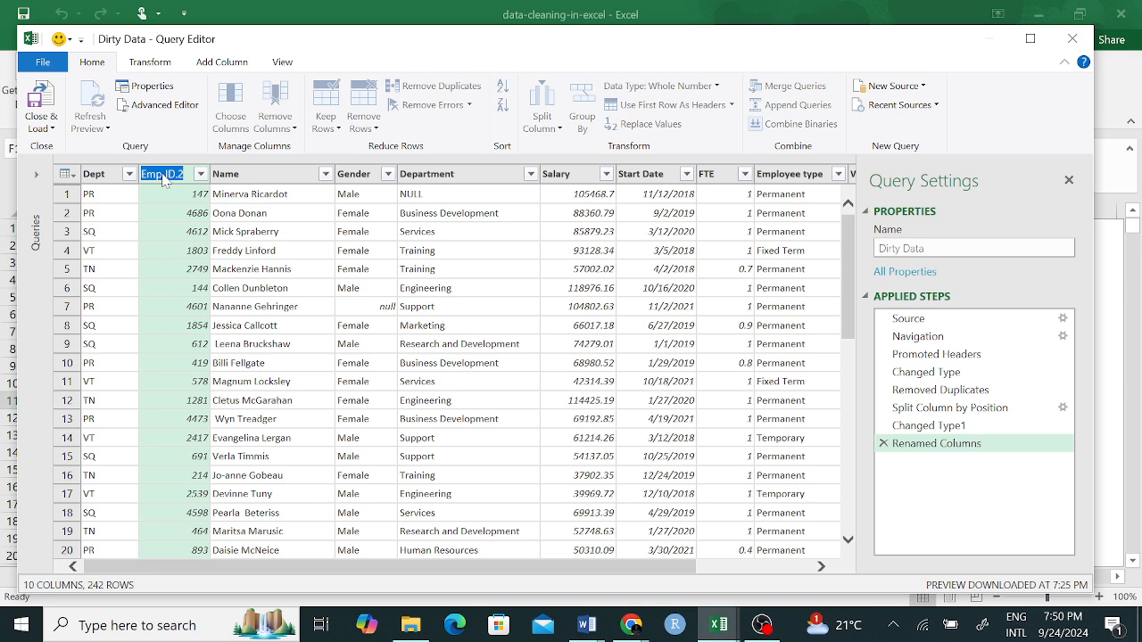
text(E)
text(mp Number)
key(Return)
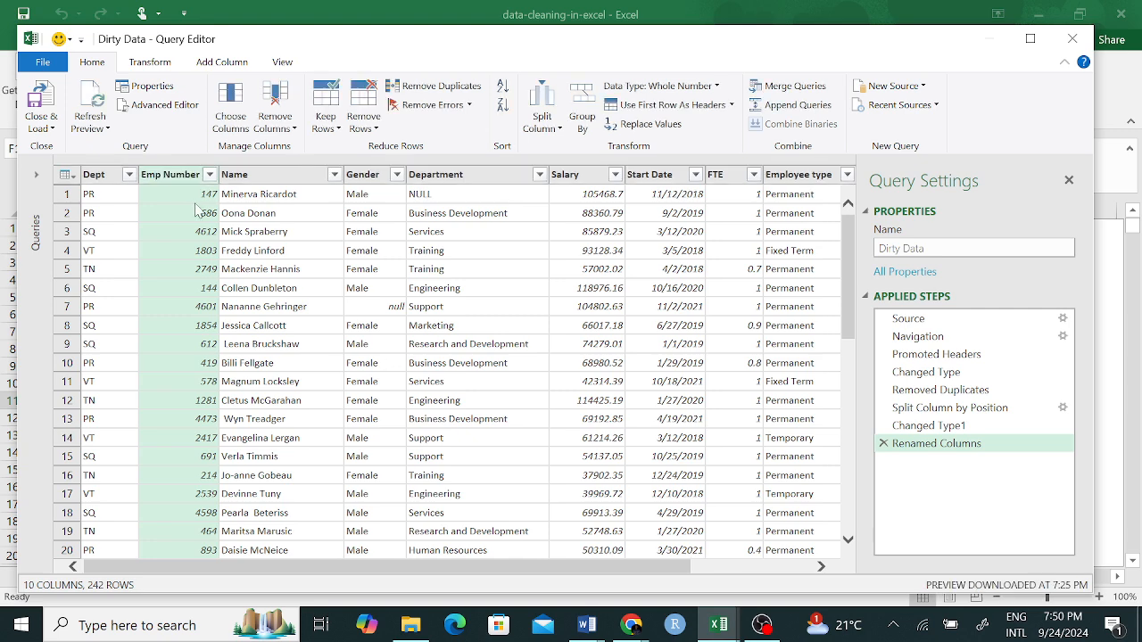
Step: Split the Work location column by the comma delimiter, at the left-most delimiter
scroll(642, 205, right, 3)
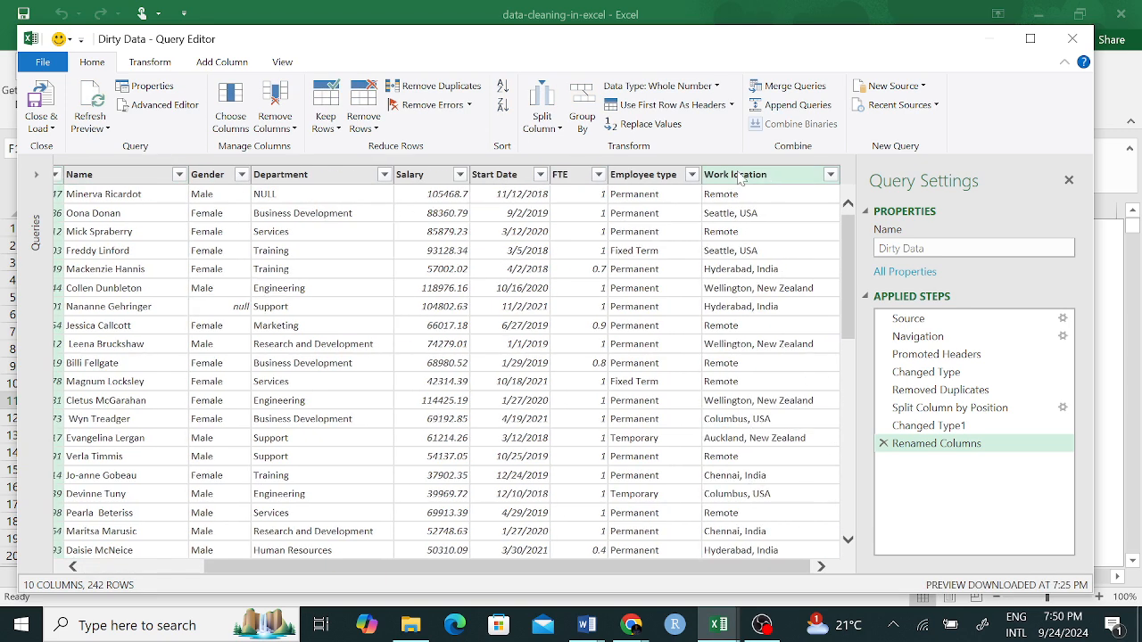
click(753, 175)
right_click(753, 175)
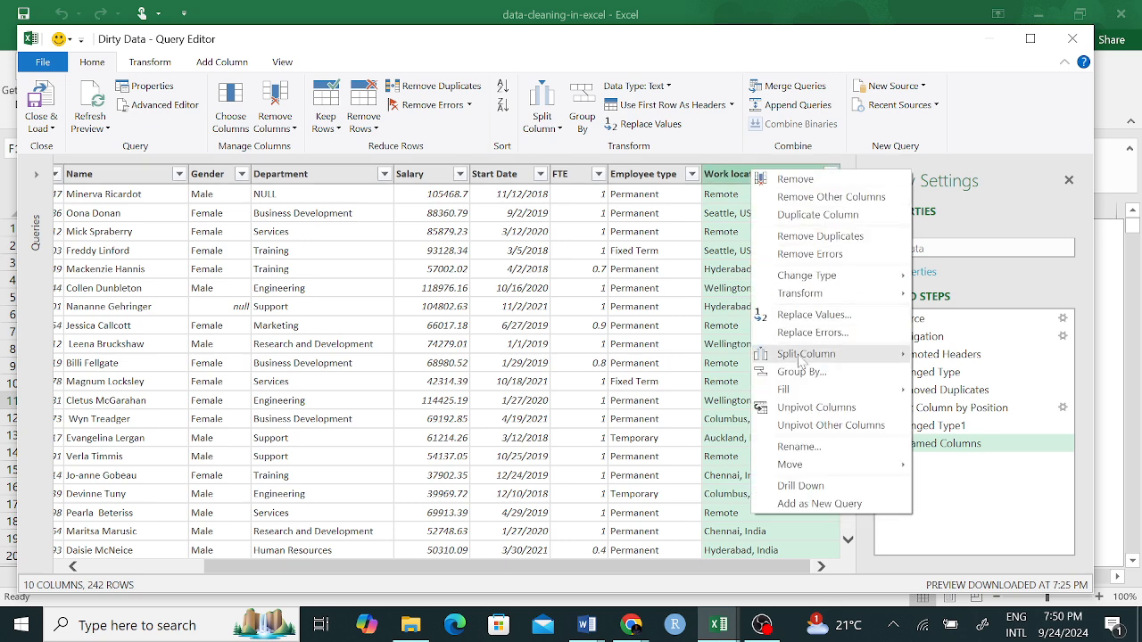
mouse_move(852, 353)
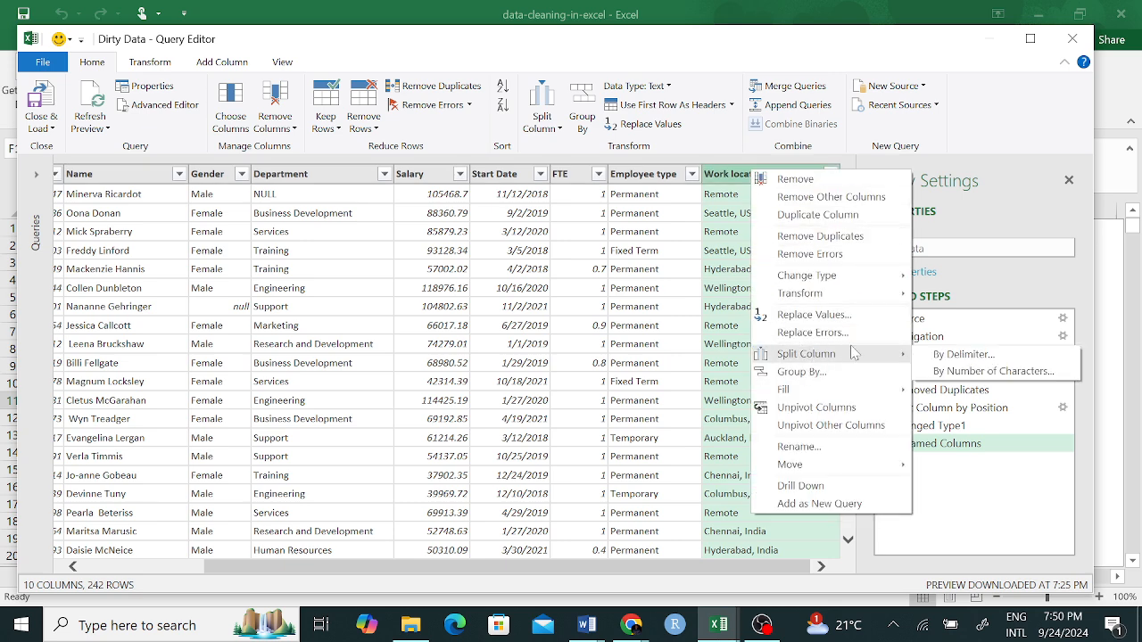
click(963, 355)
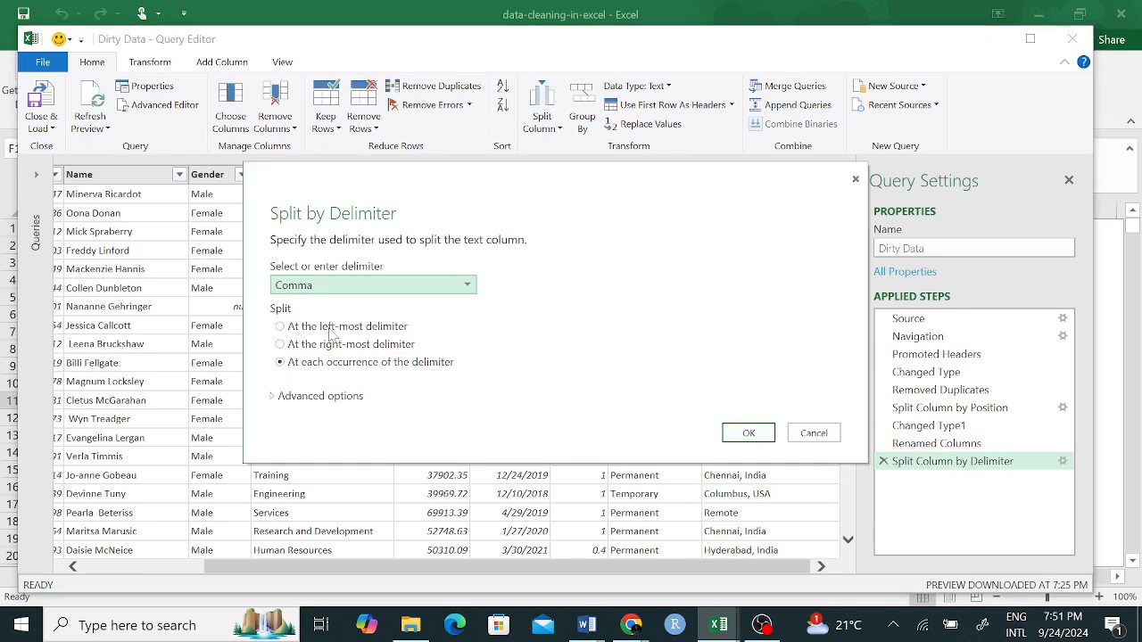
click(281, 326)
click(747, 401)
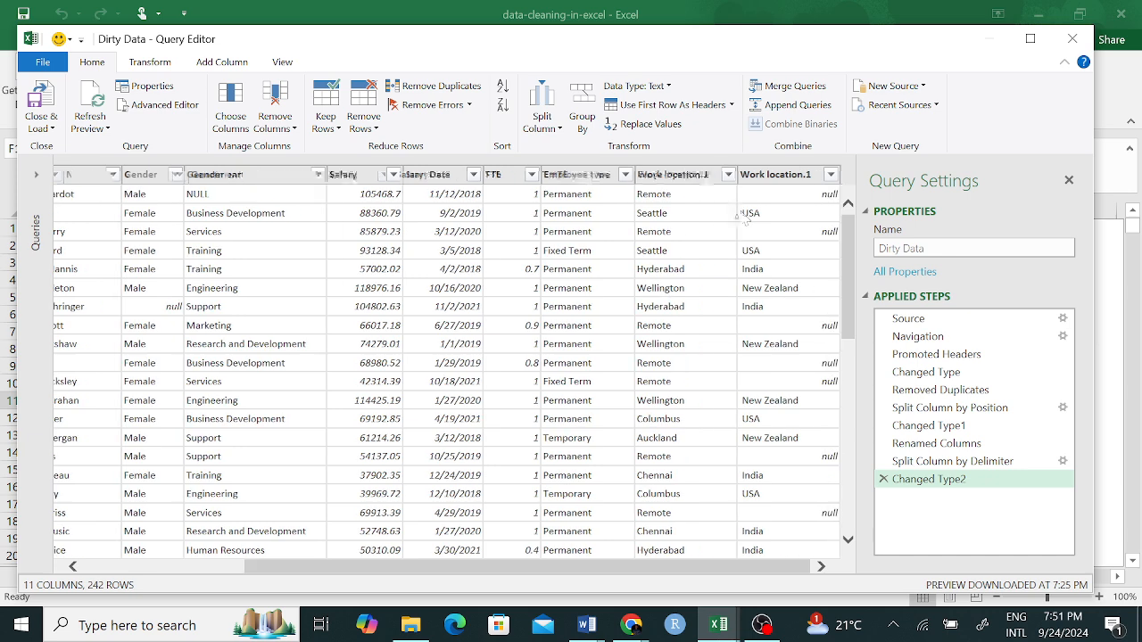
Step: Rename the Work location.1 column to City and the Work location.2 column to Country
double_click(697, 175)
text(C)
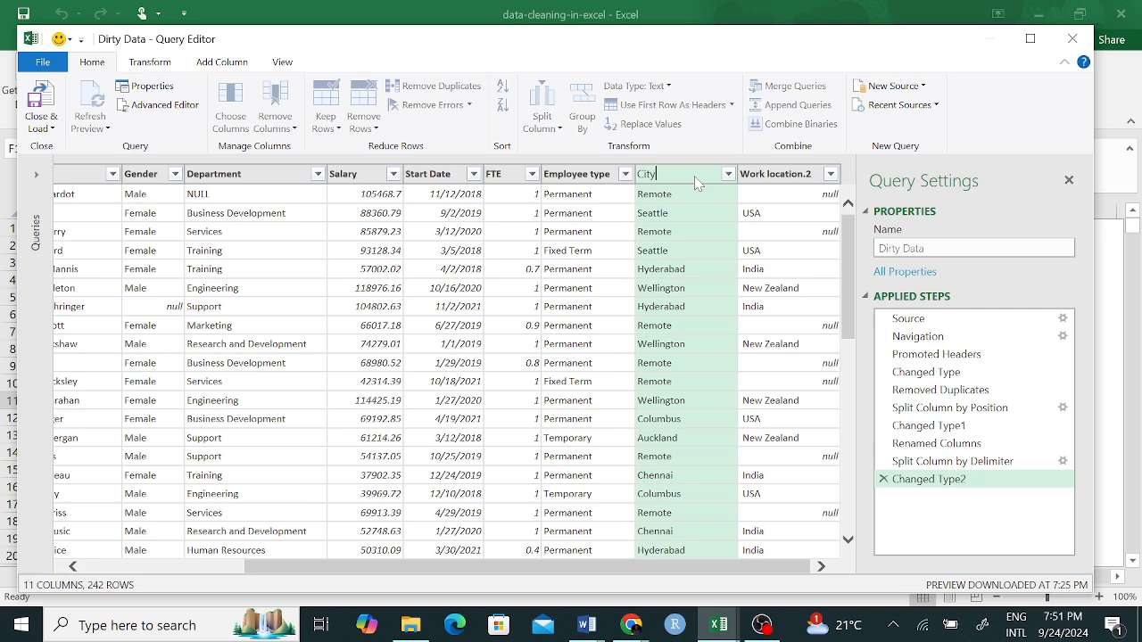
text(ity)
key(Return)
click(765, 178)
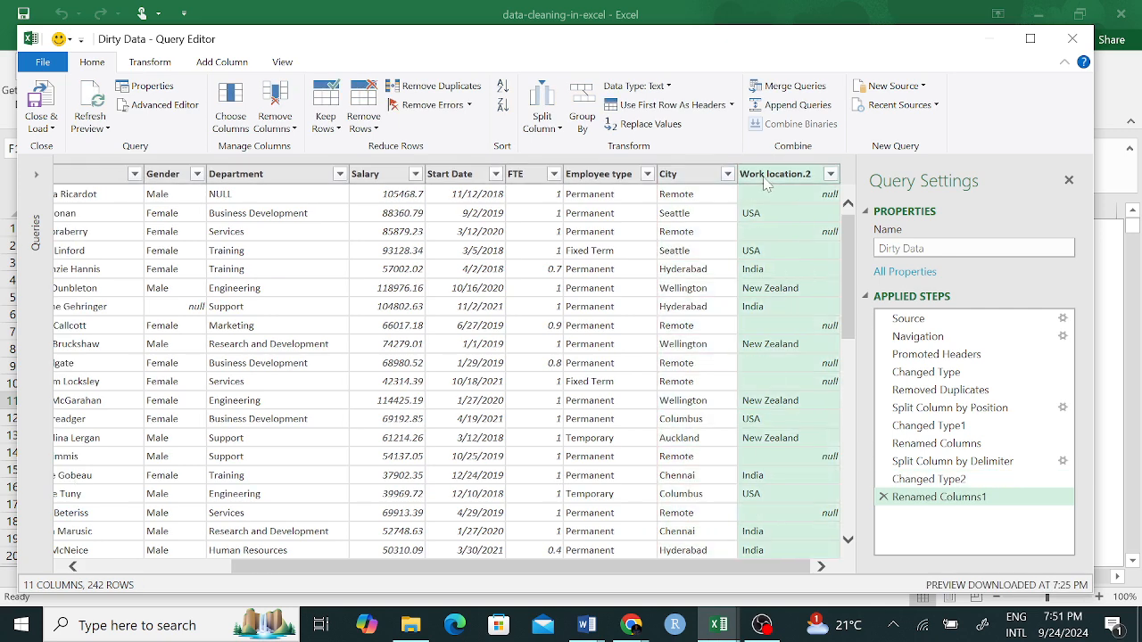
double_click(770, 176)
text(Country)
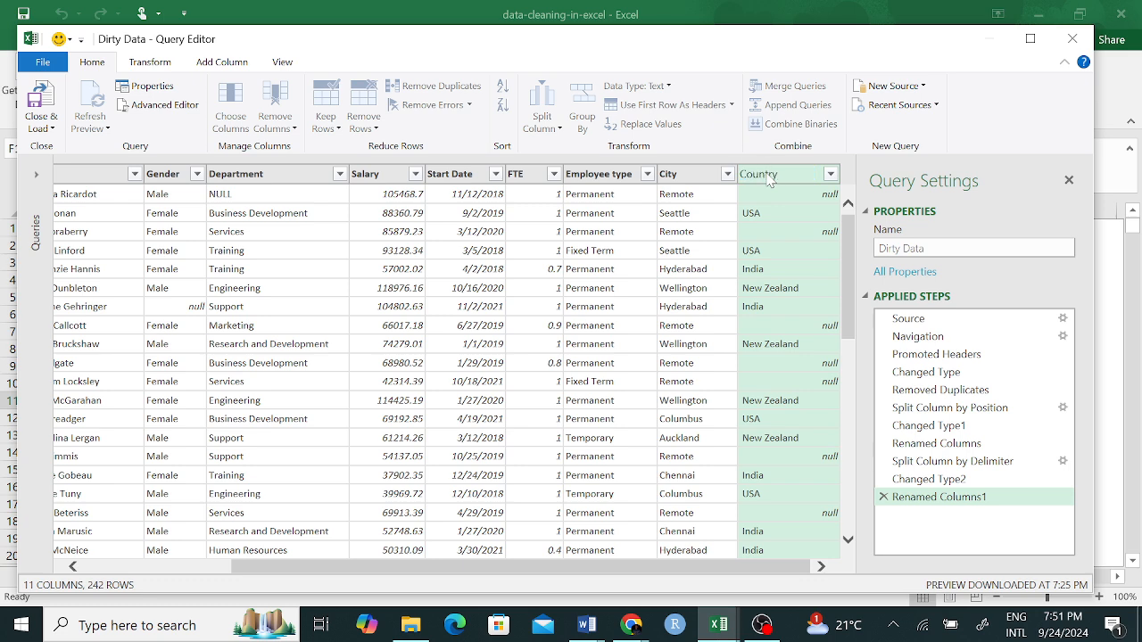
key(Return)
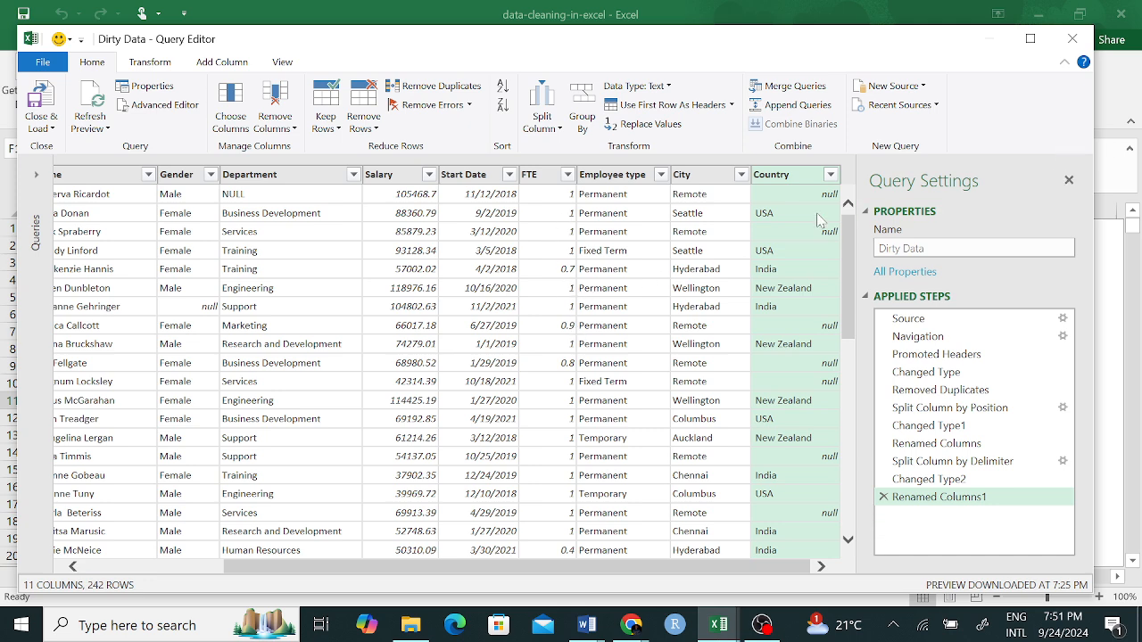
Step: Replace the null values in the Gender column with "Prefer not to say"
click(613, 239)
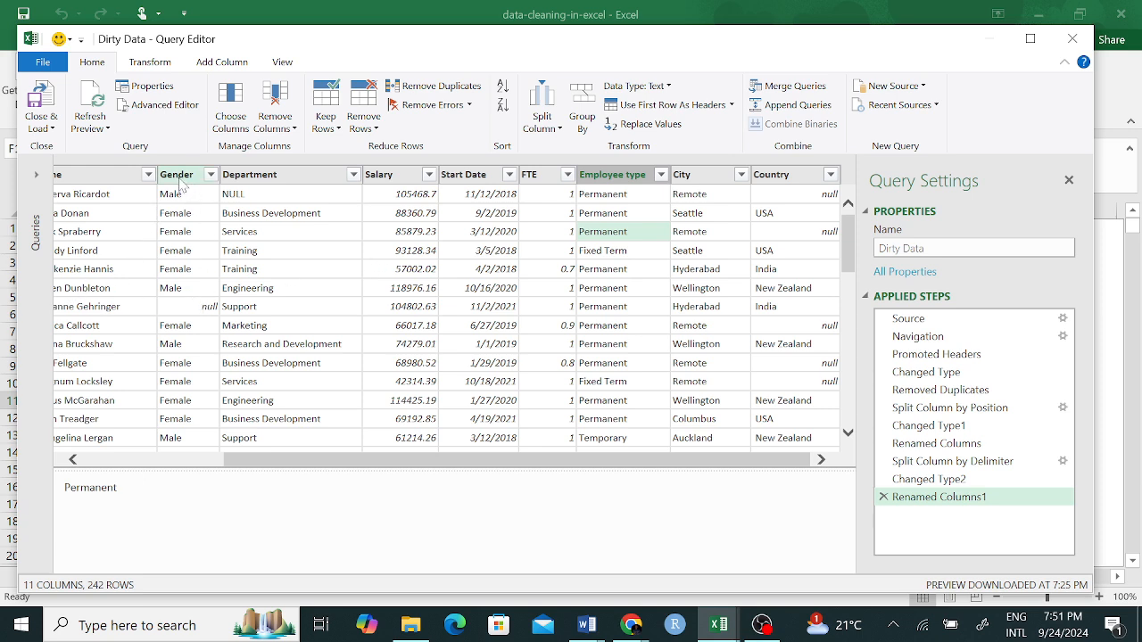
click(202, 306)
scroll(197, 308, down, 5)
scroll(192, 307, down, 5)
scroll(187, 347, up, 10)
scroll(184, 277, up, 5)
right_click(179, 175)
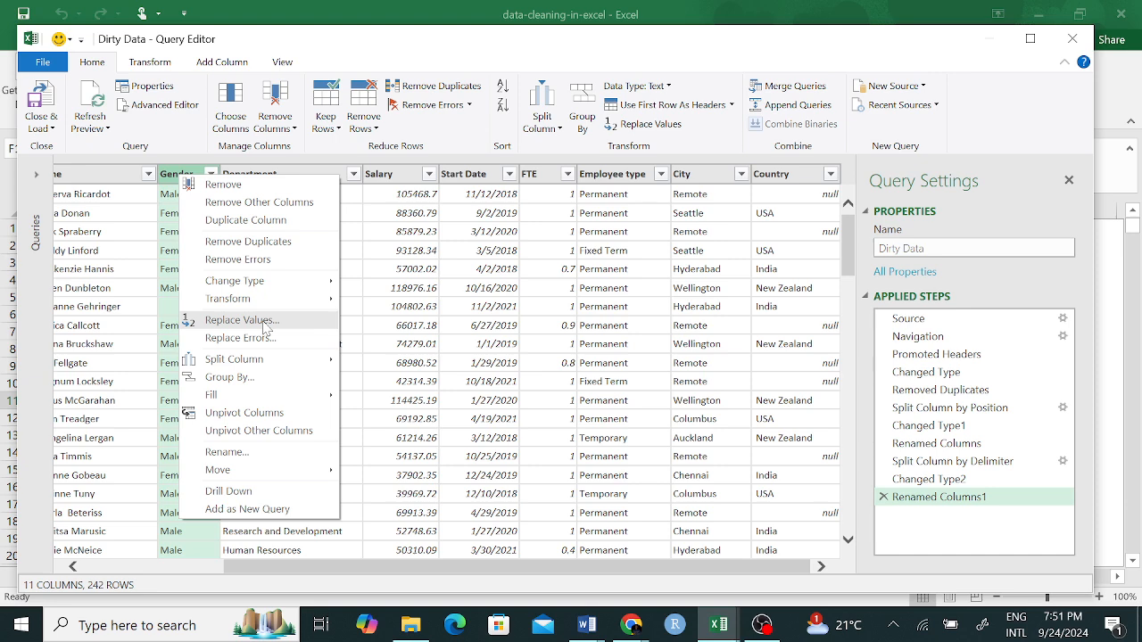
click(260, 323)
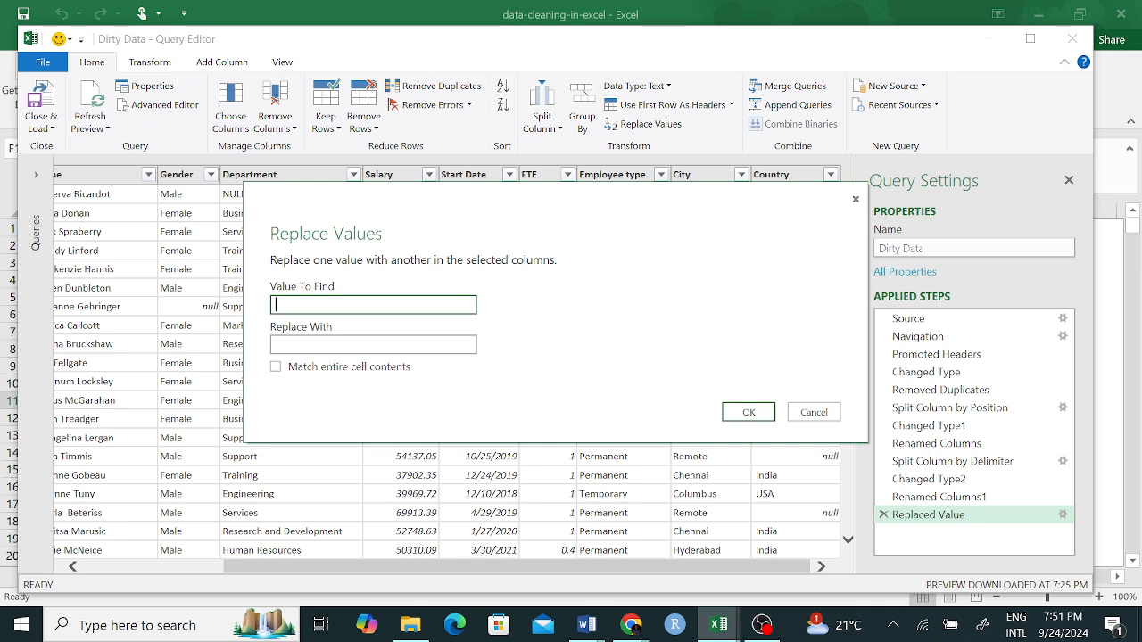
text(null)
click(300, 345)
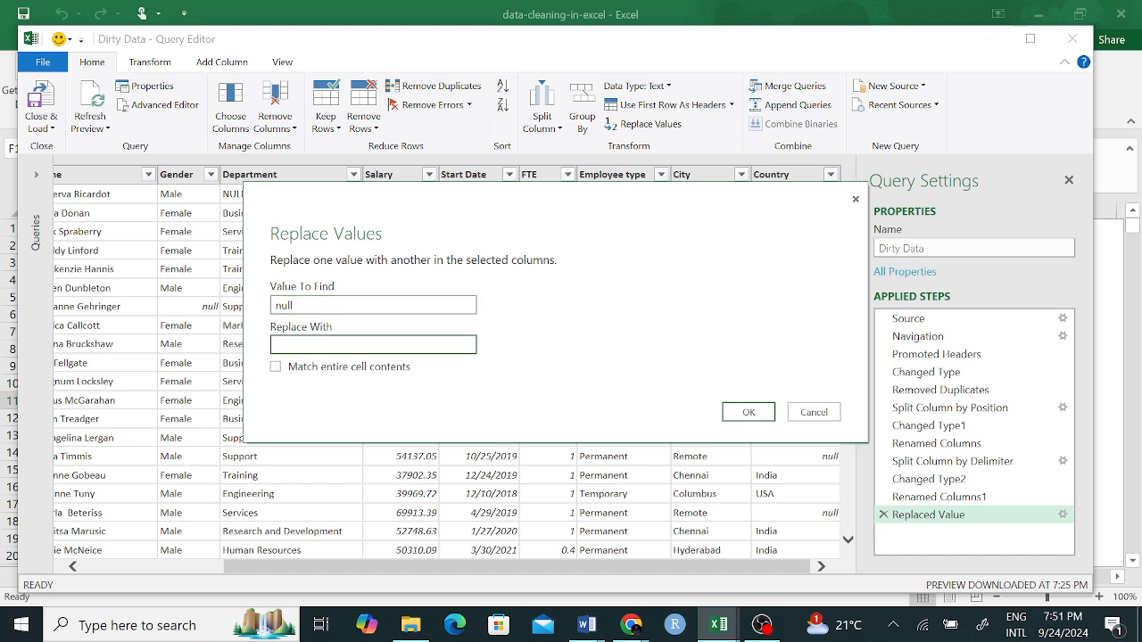
text(Pre)
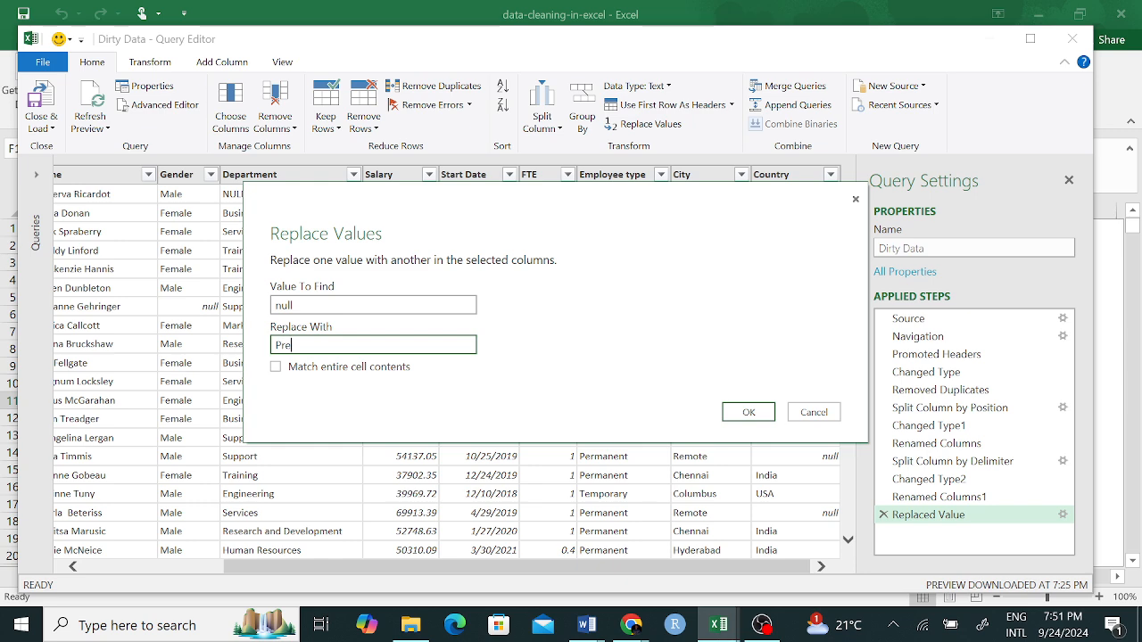
text(fer not to say)
click(755, 415)
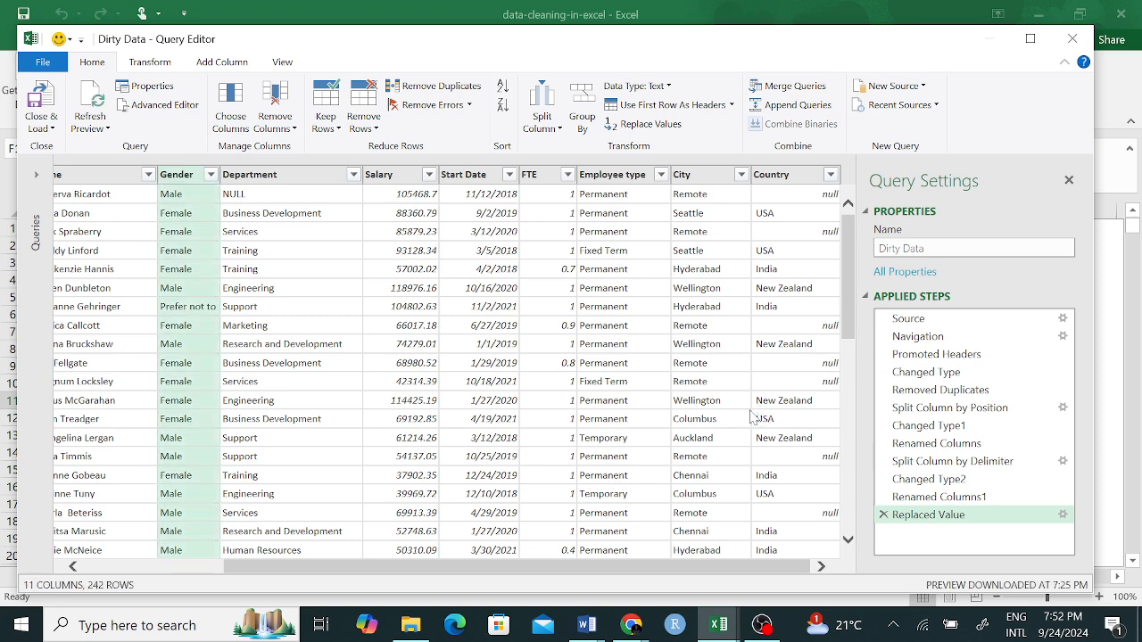
Step: Widen the Gender column to fit its longest entries and look through the replaced values
drag(218, 170, 253, 169)
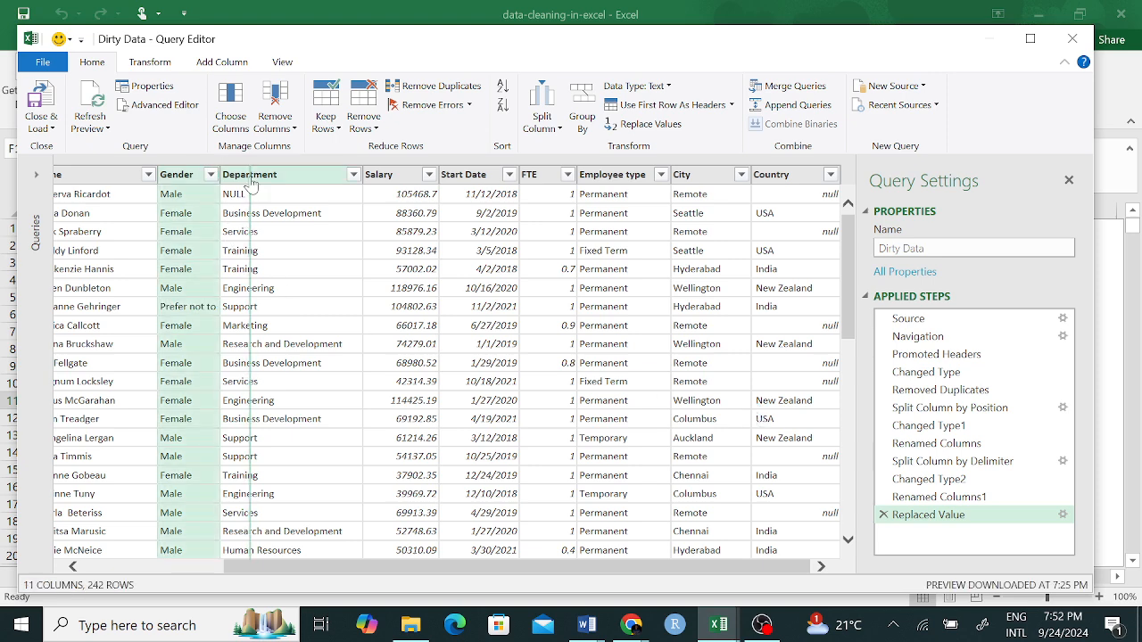
click(194, 312)
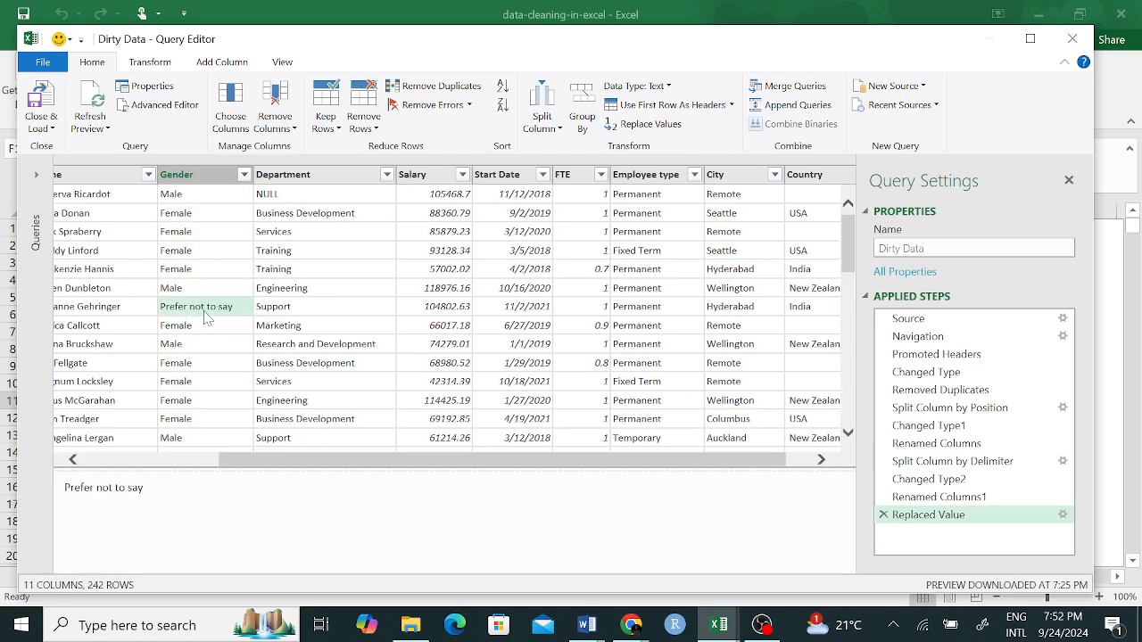
scroll(239, 294, down, 5)
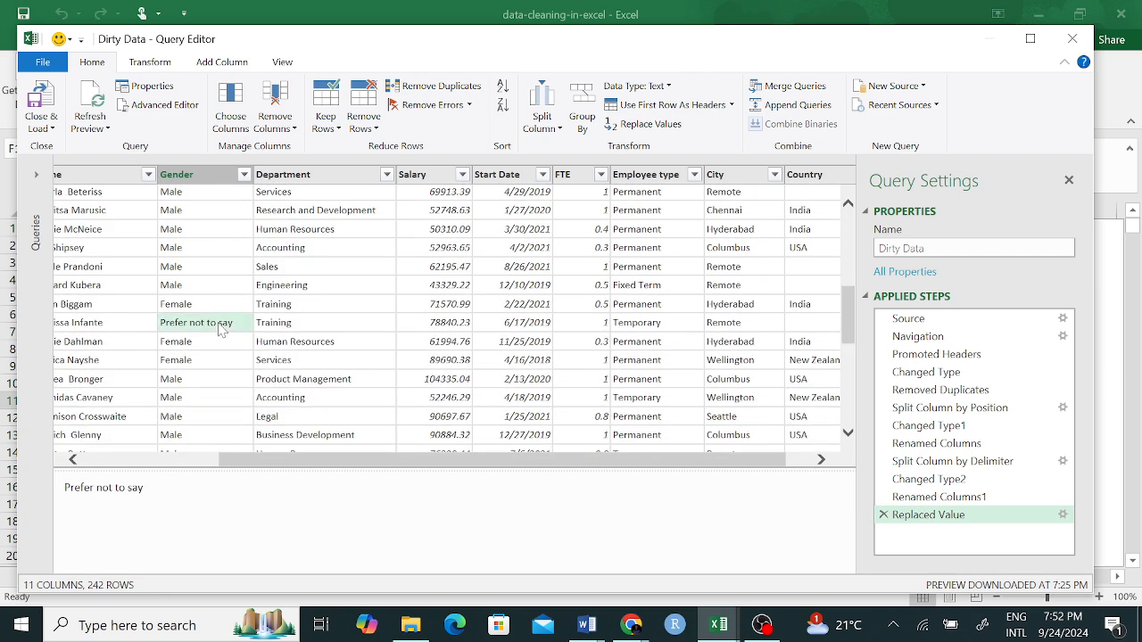
scroll(232, 328, down, 15)
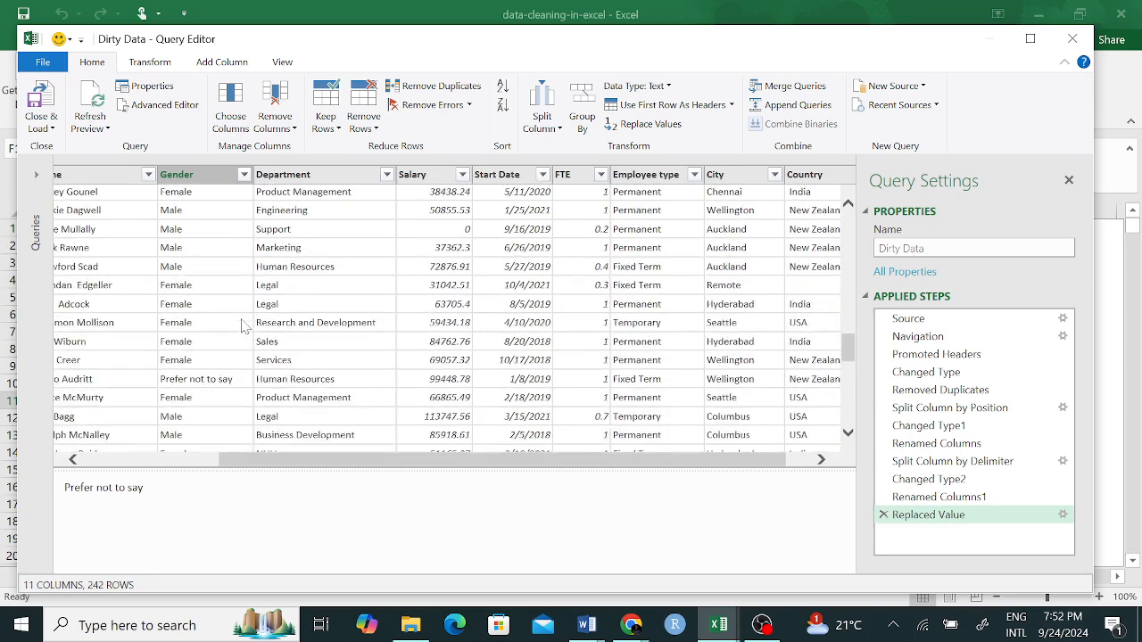
scroll(240, 326, down, 3)
scroll(437, 304, up, 5)
scroll(428, 302, up, 10)
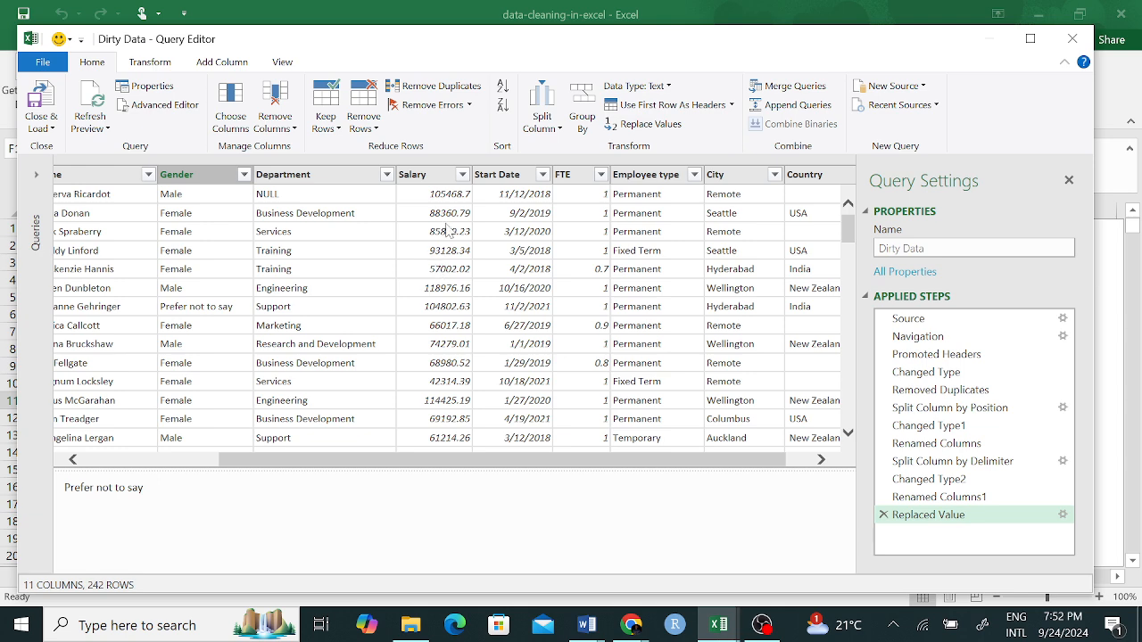
click(441, 179)
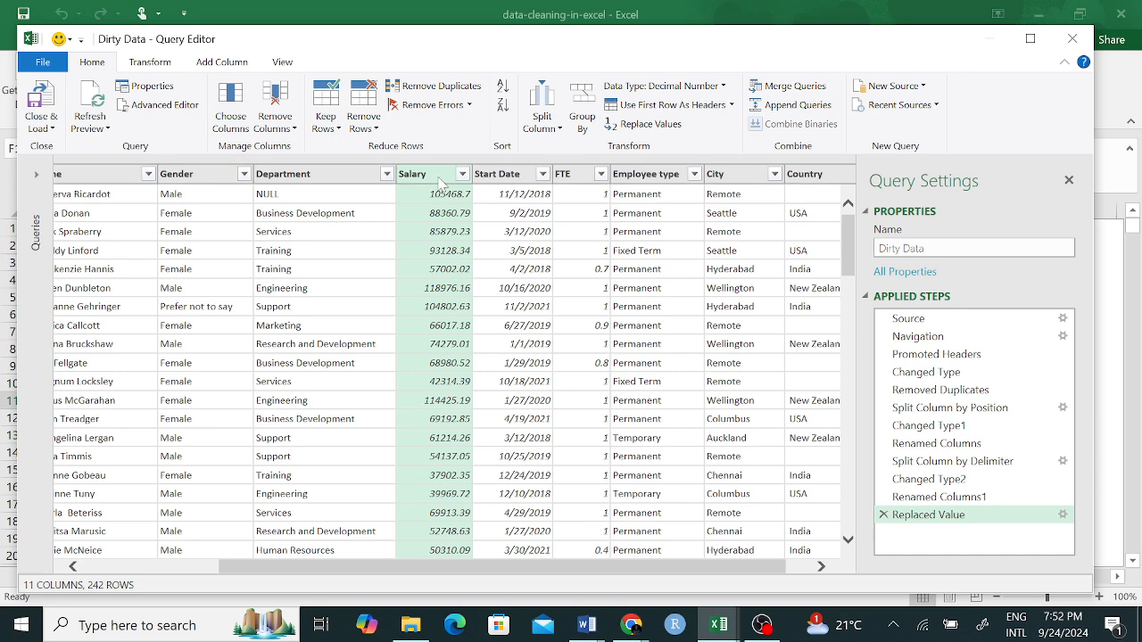
right_click(441, 182)
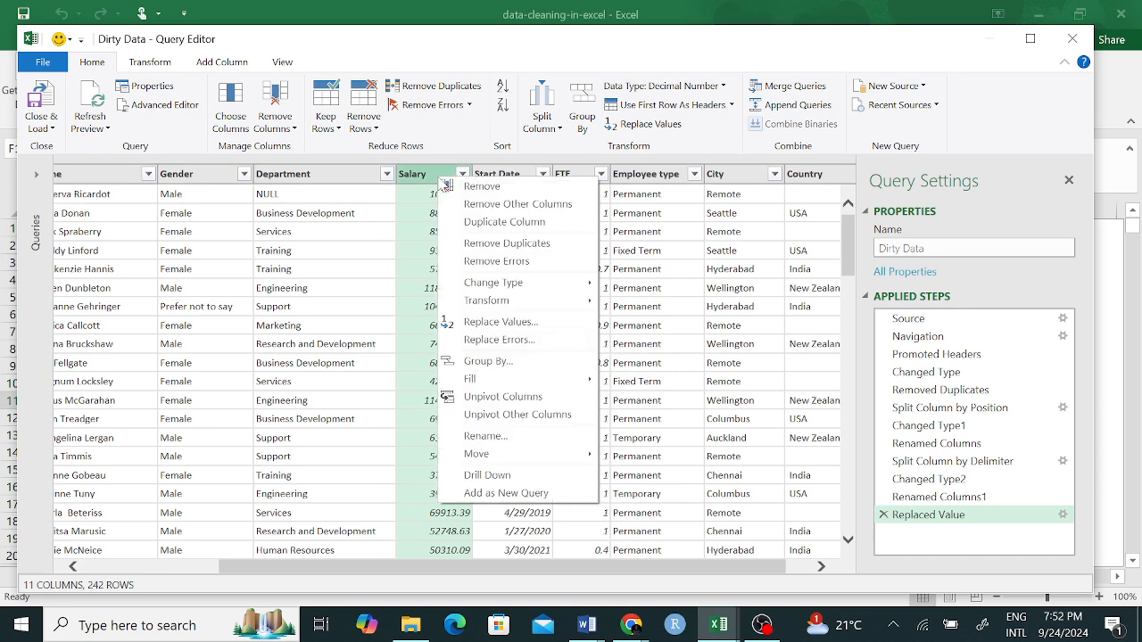
click(563, 326)
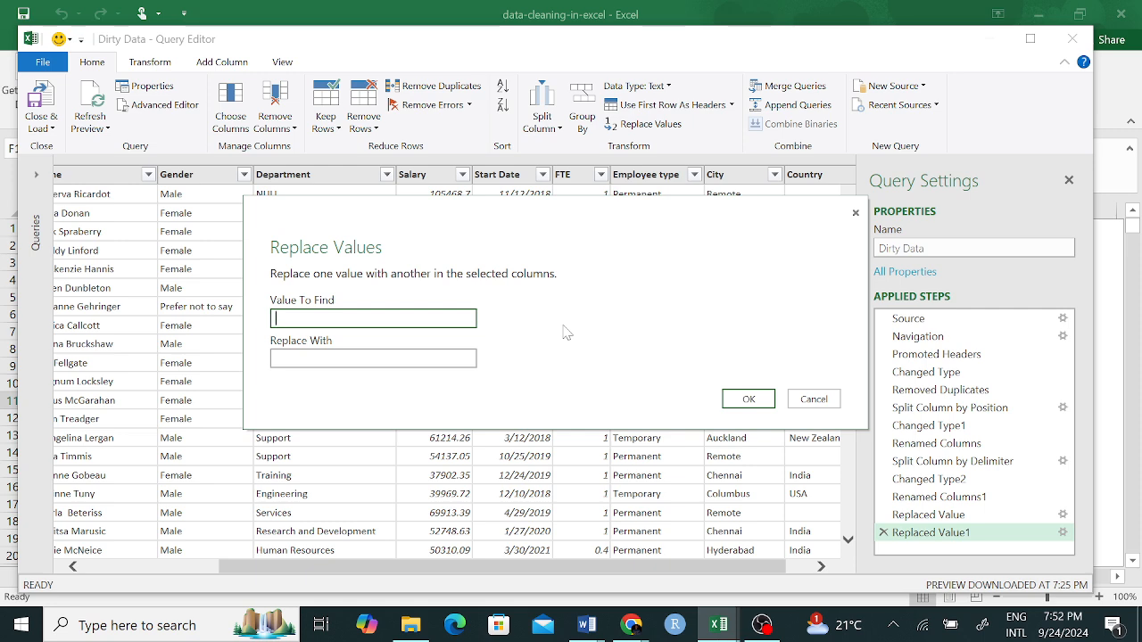
click(854, 212)
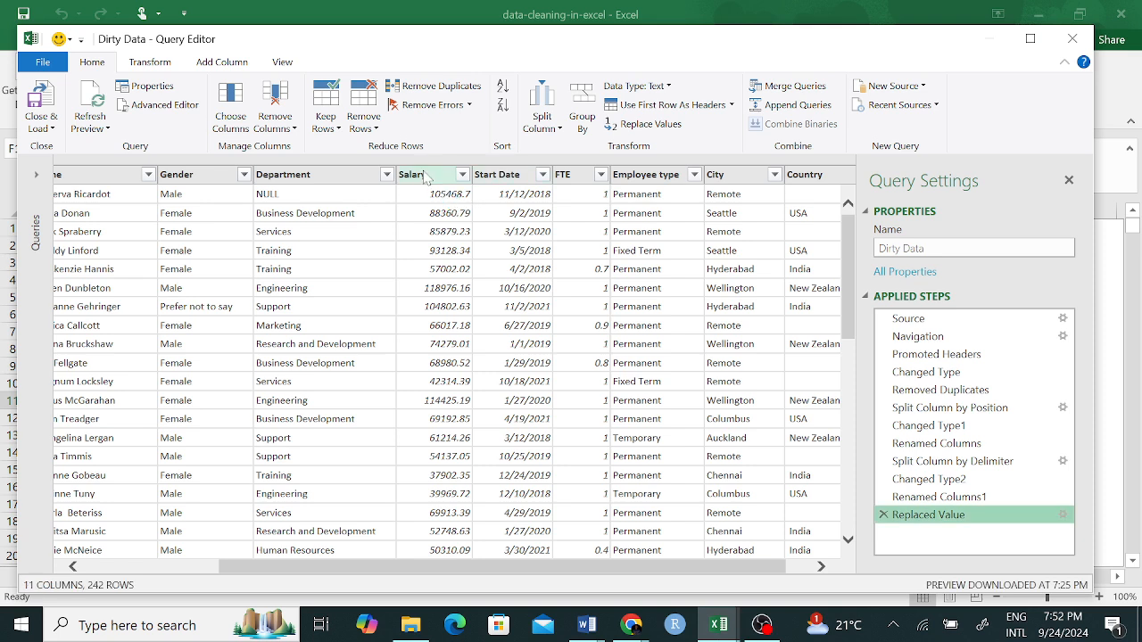
click(419, 176)
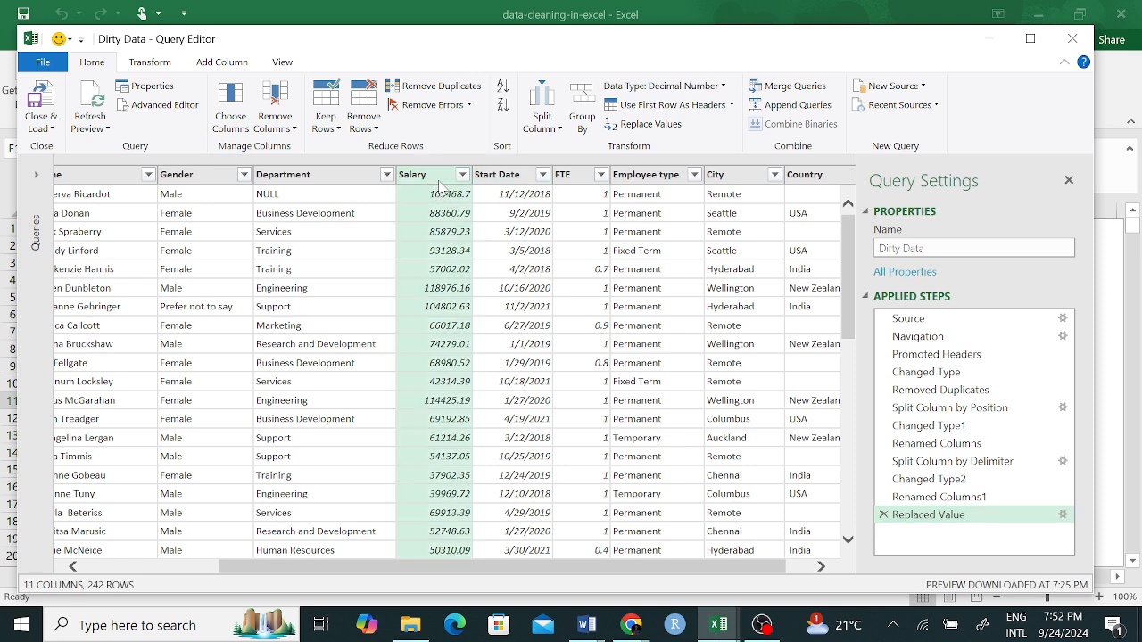
right_click(439, 177)
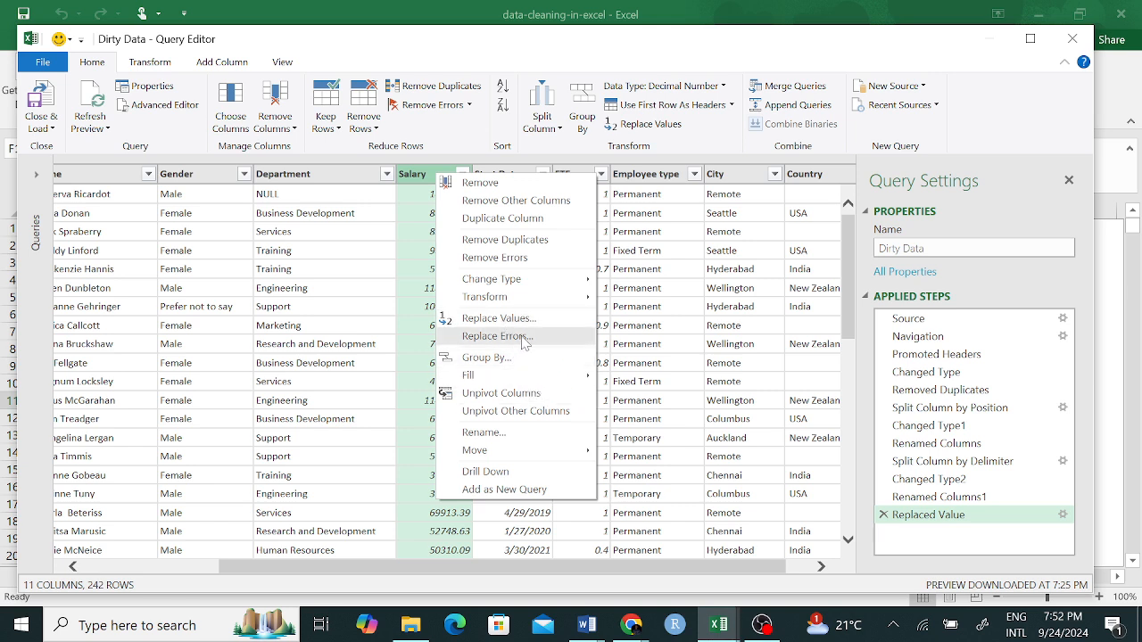
click(375, 329)
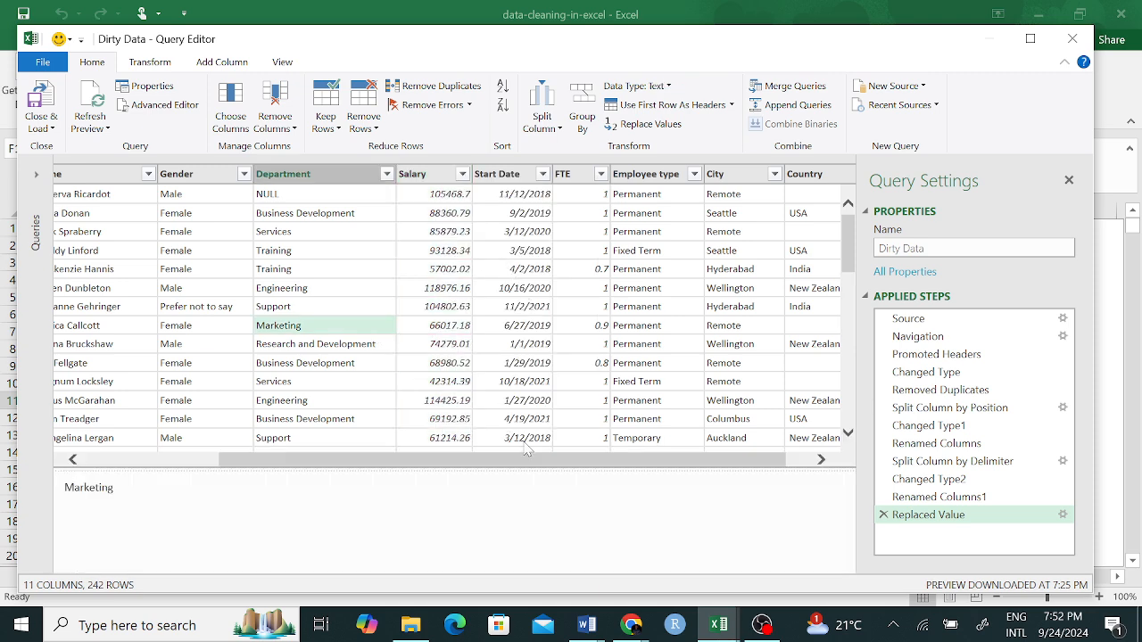
Step: Examine the Department column for missing entries, comparing them with the neighbouring employee columns
drag(528, 460, 651, 473)
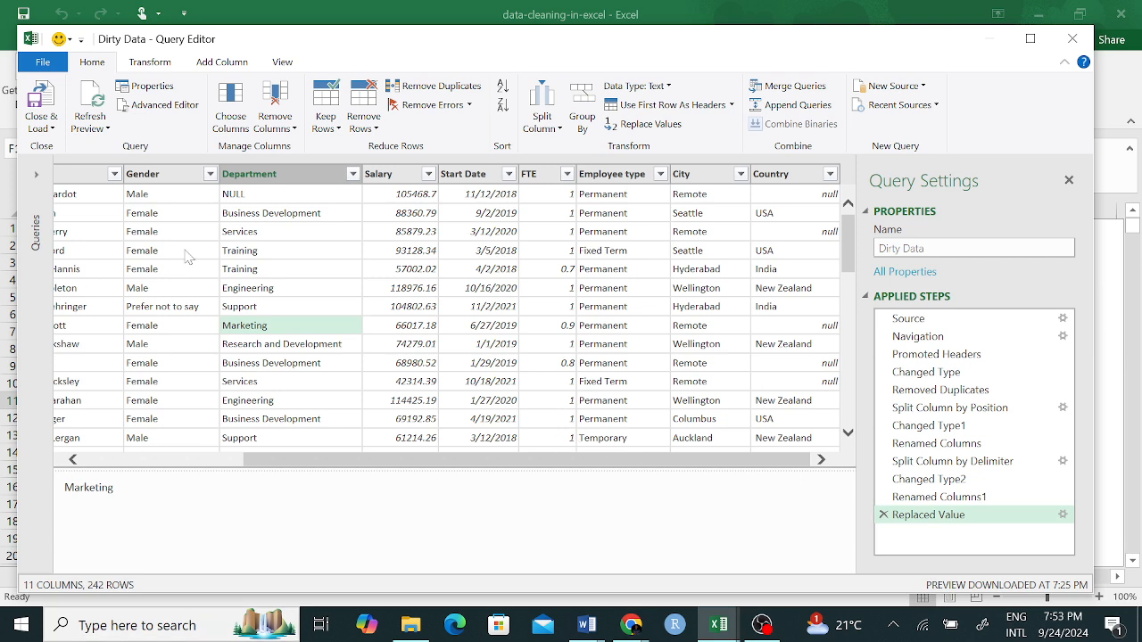
click(254, 194)
scroll(250, 347, down, 3)
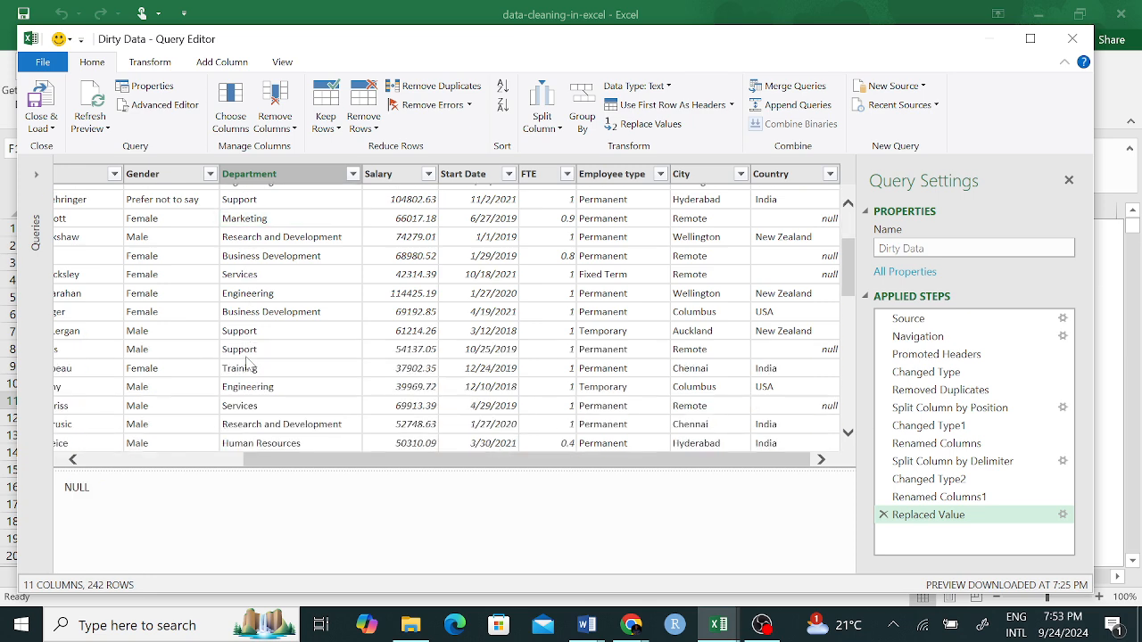
scroll(276, 339, down, 6)
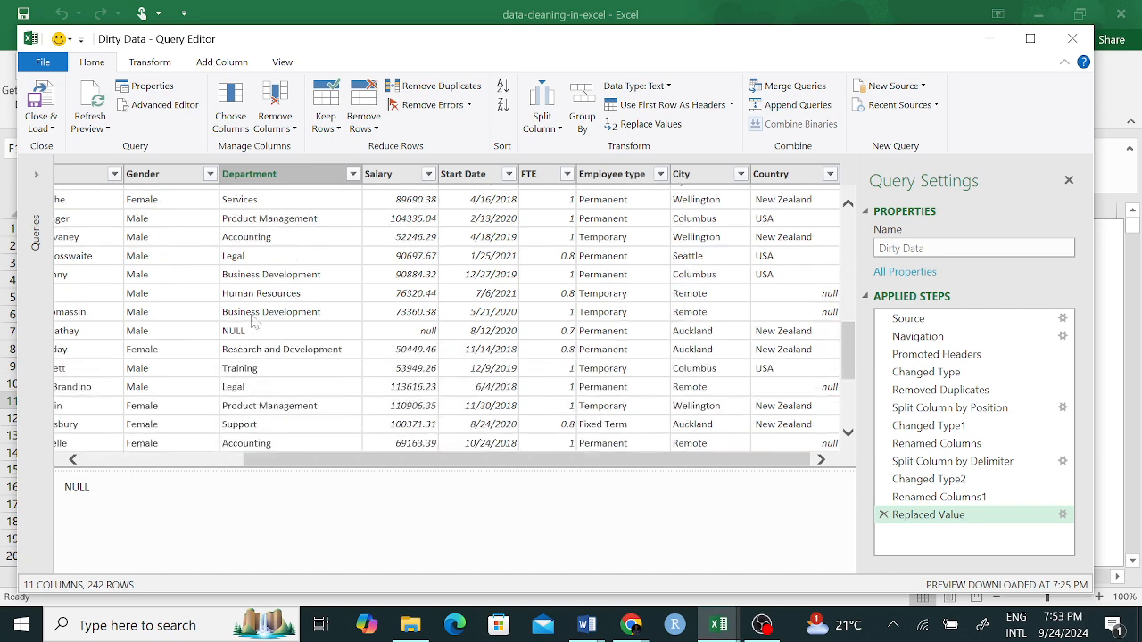
scroll(264, 344, down, 4)
click(264, 399)
scroll(267, 393, down, 5)
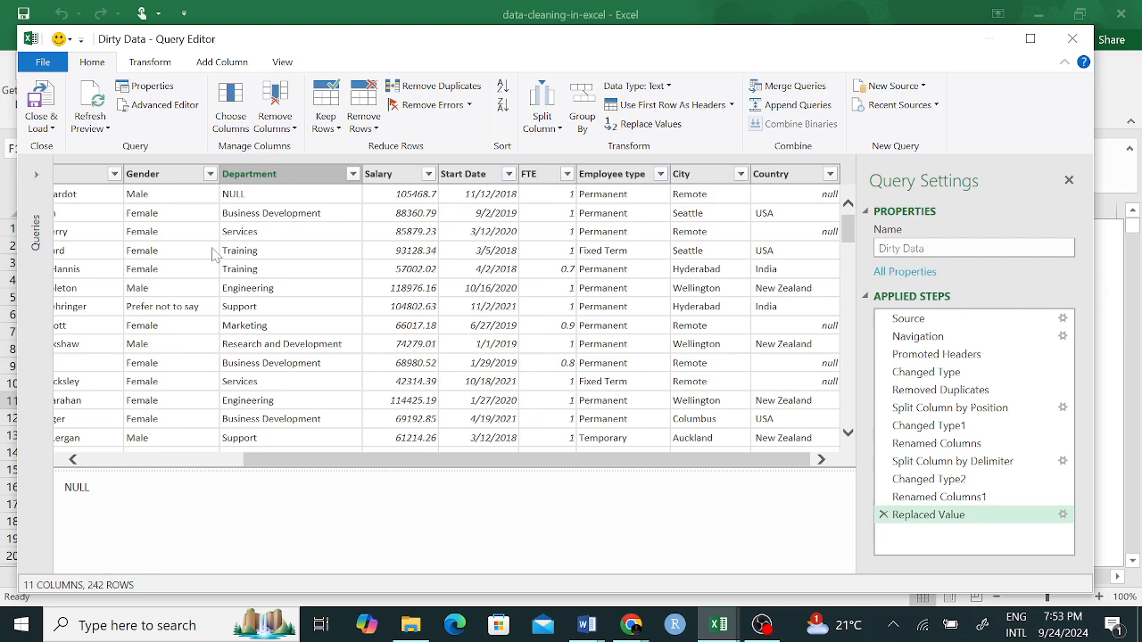
scroll(288, 460, left, 3)
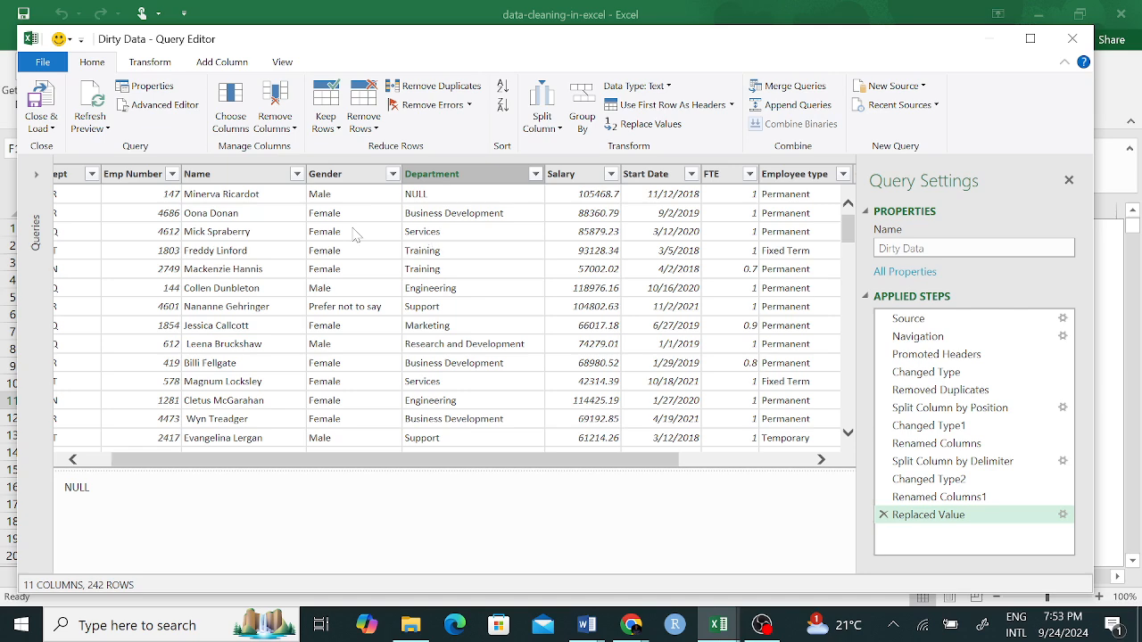
scroll(398, 462, left, 3)
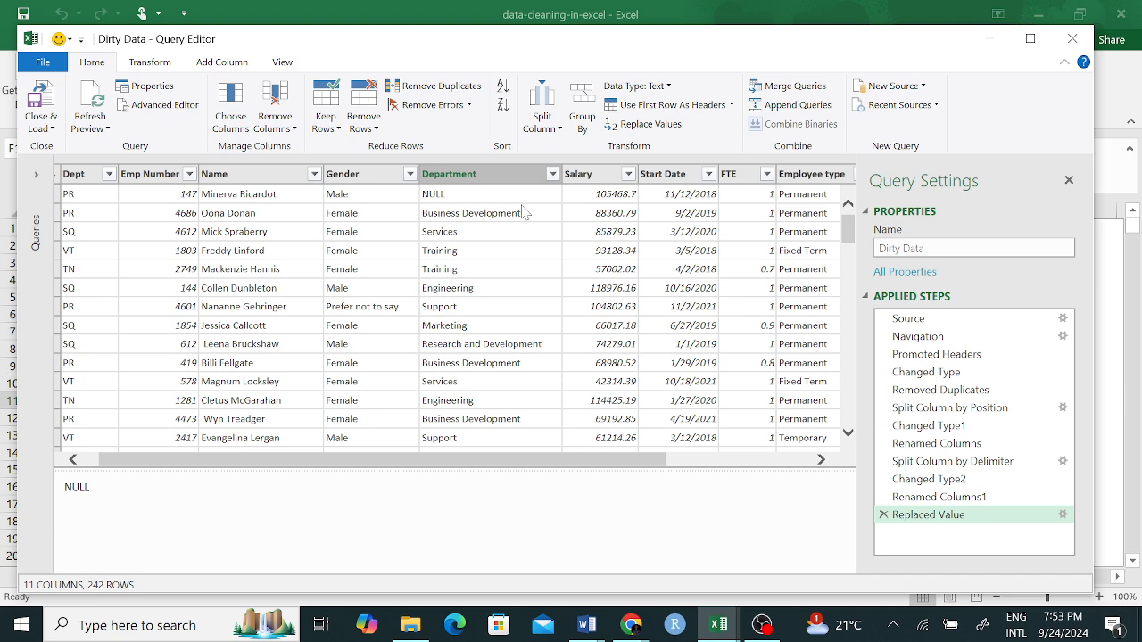
Step: Filter the Department column to exclude both the (null) and NULL entries, and look over the remaining rows
click(553, 174)
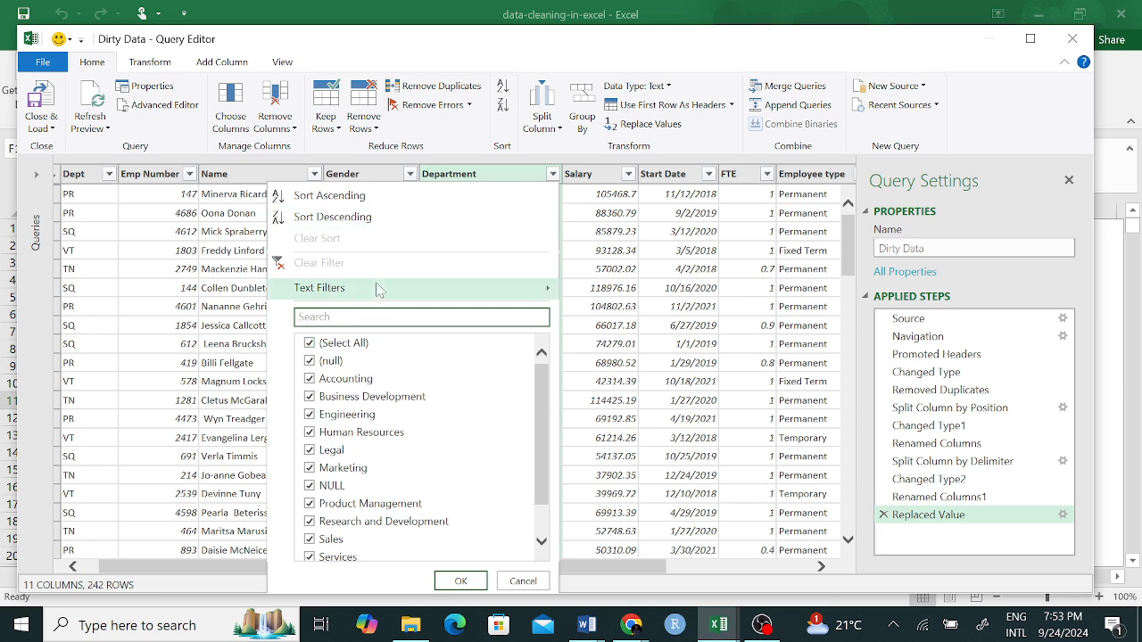
click(310, 361)
click(314, 487)
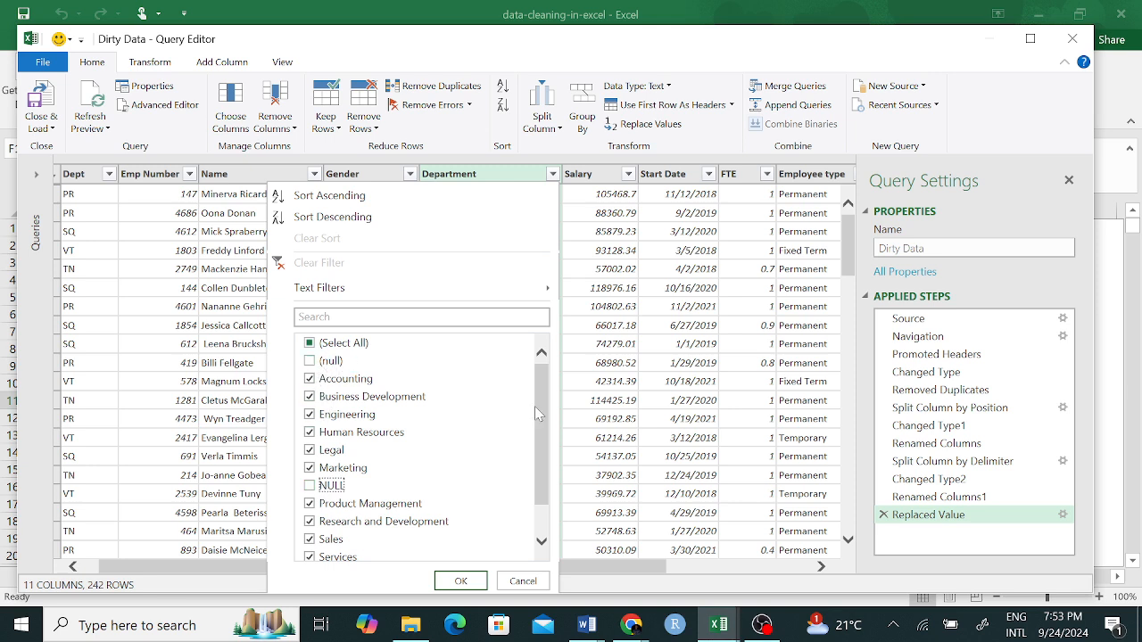
drag(543, 397, 523, 381)
click(460, 582)
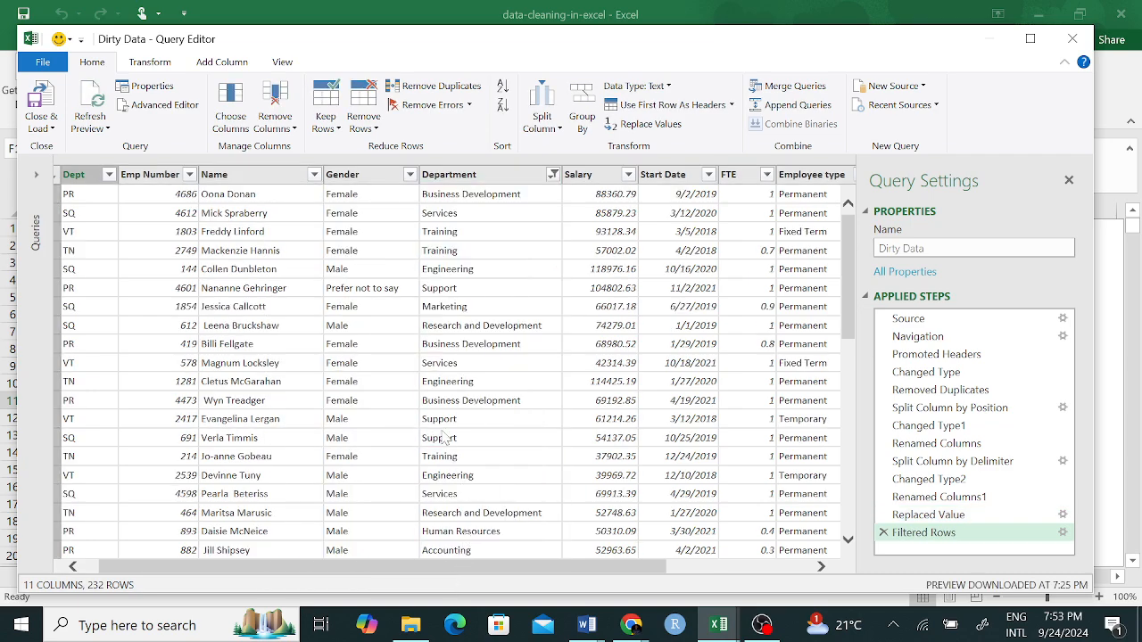
scroll(471, 268, down, 9)
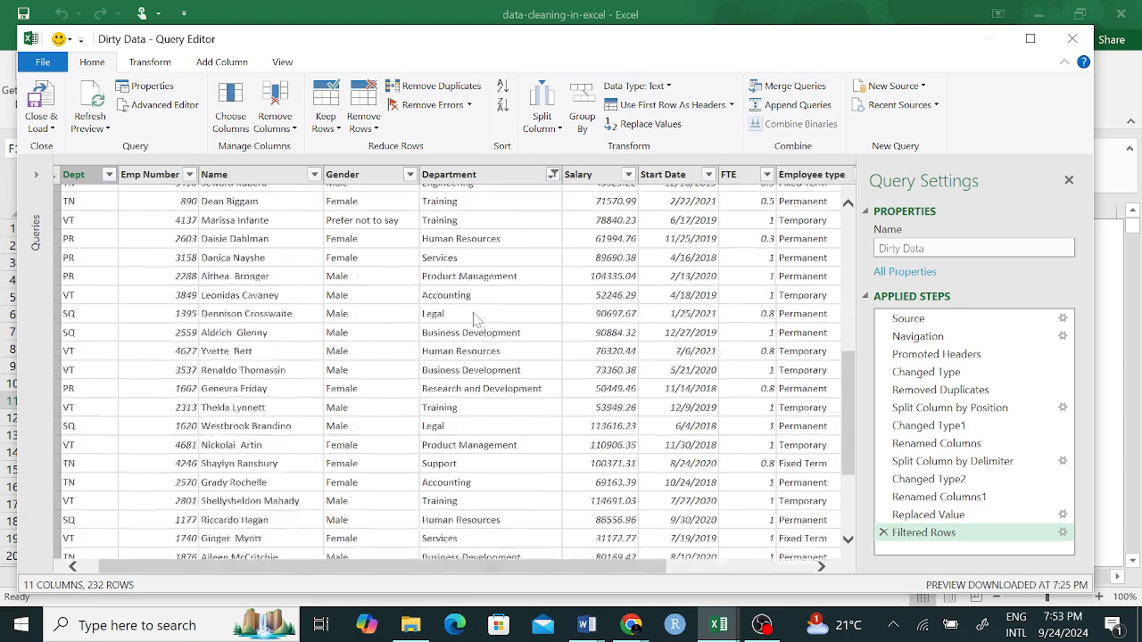
scroll(495, 306, up, 9)
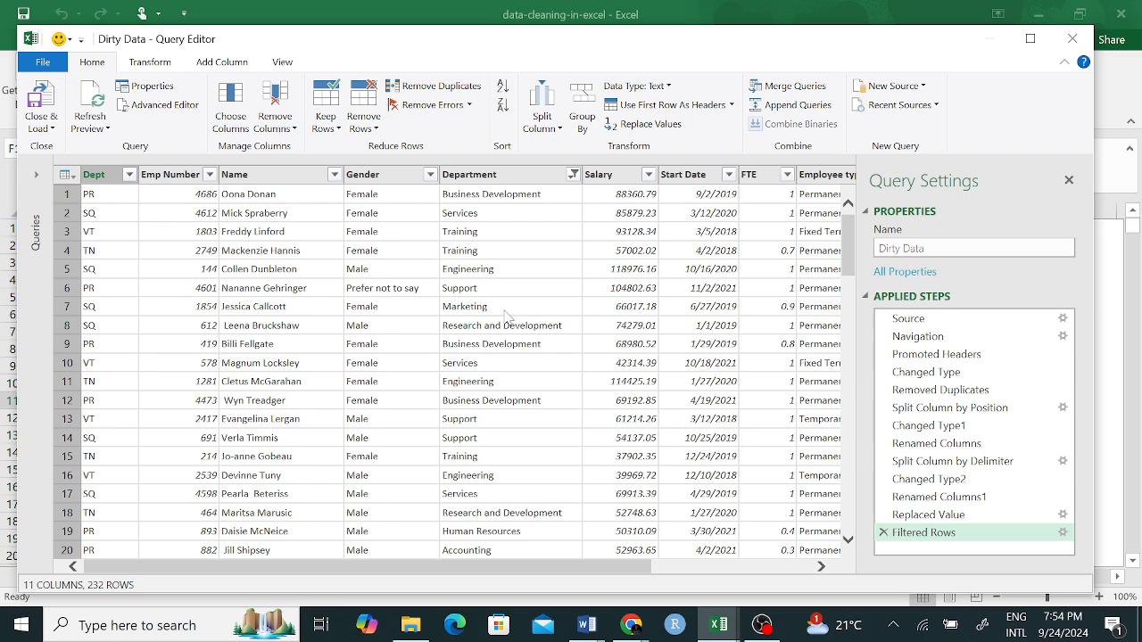
scroll(562, 292, right, 5)
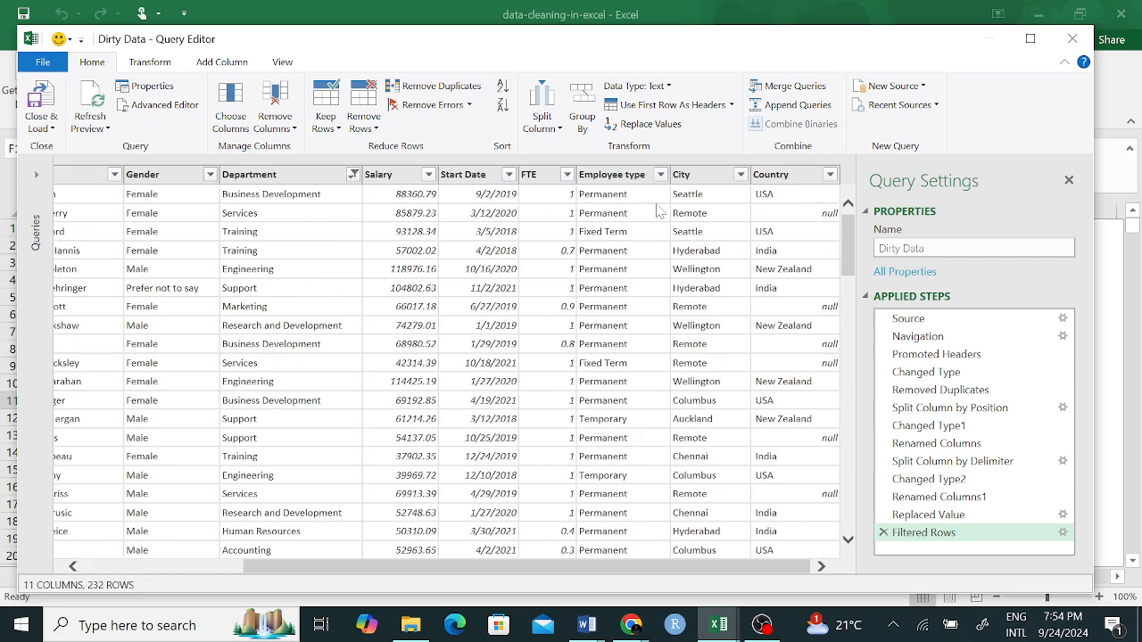
click(547, 185)
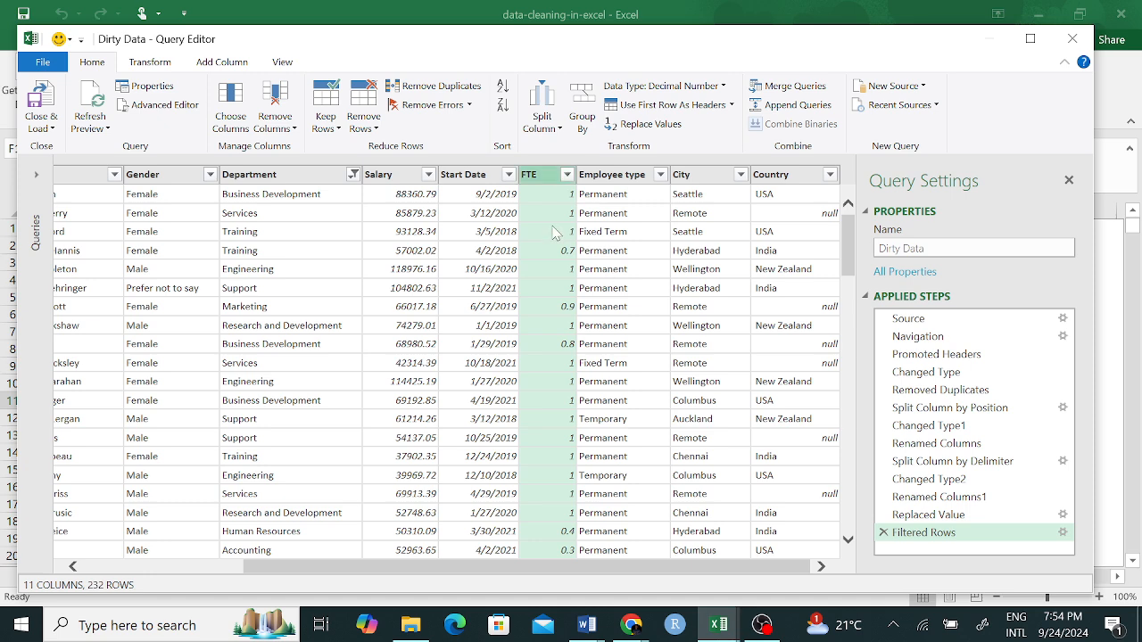
click(157, 64)
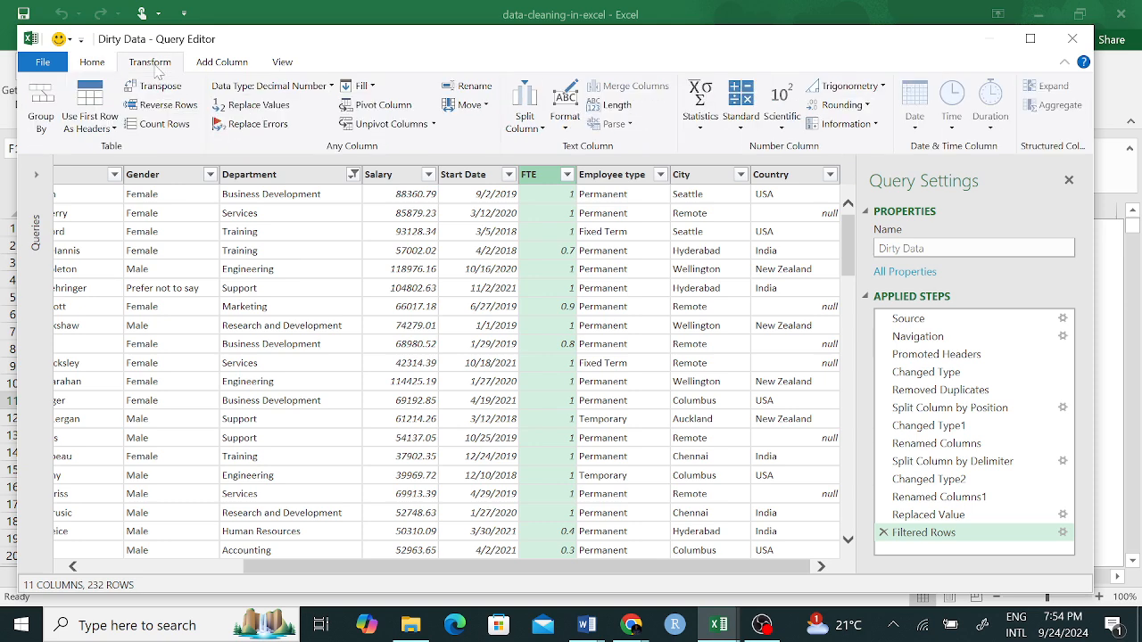
click(222, 65)
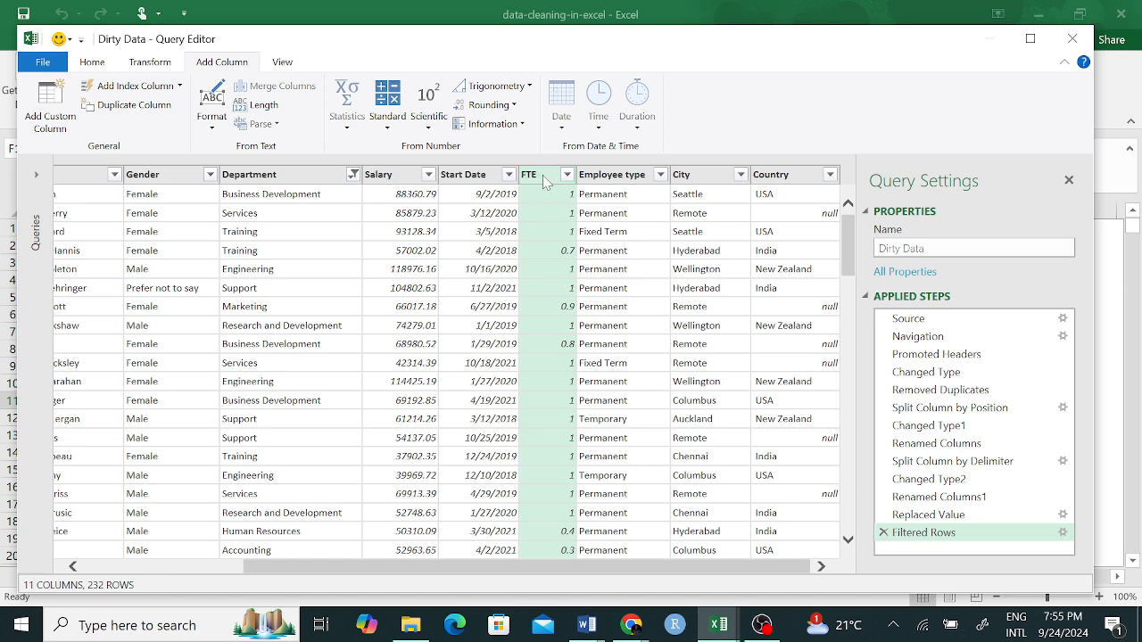
click(54, 126)
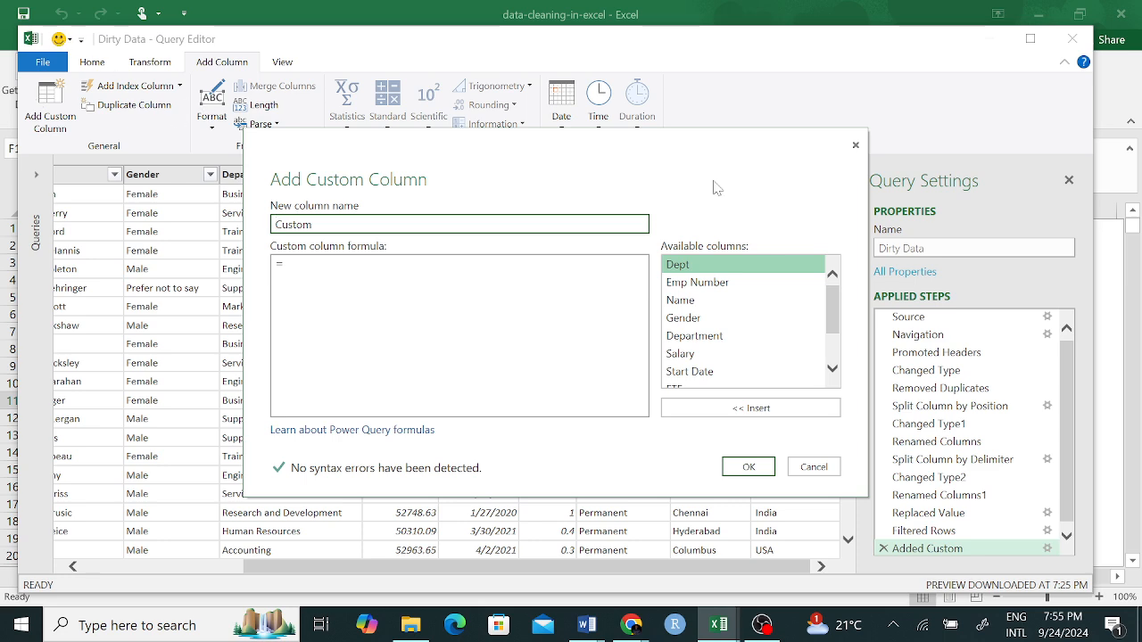
click(854, 144)
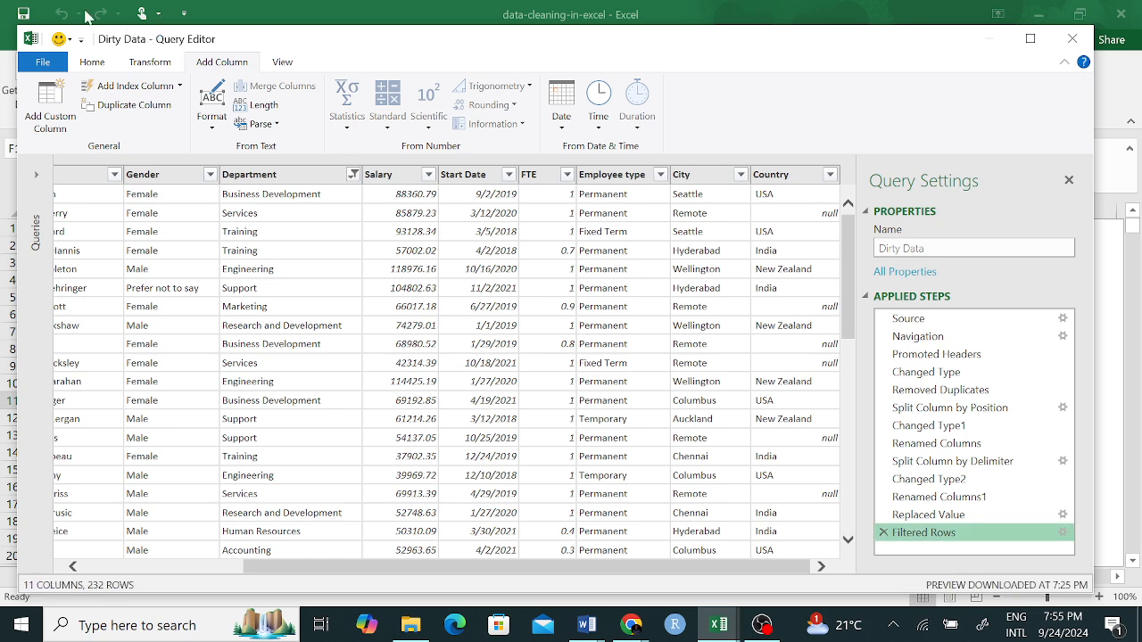
click(179, 86)
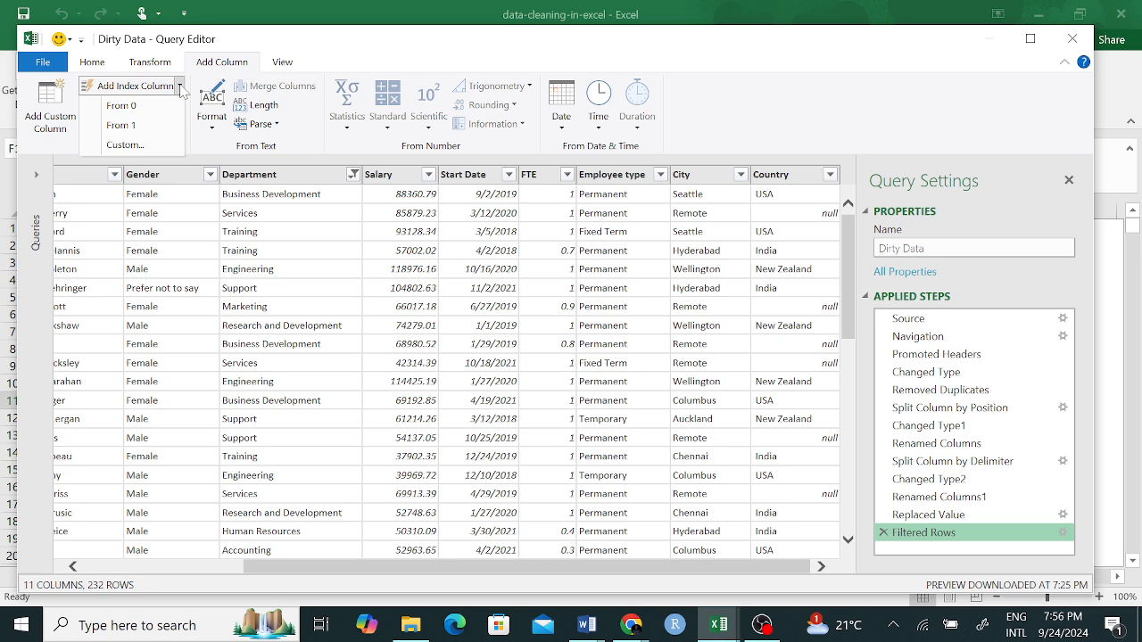
click(179, 86)
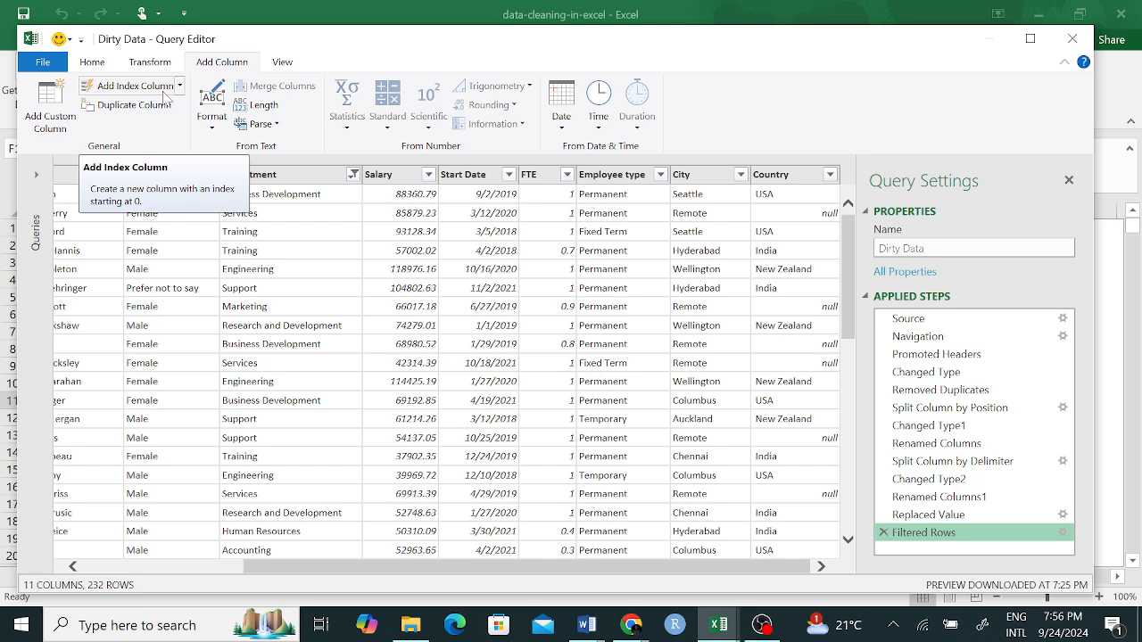
Step: Start a custom column and begin its formula with IF, picking FTE among the available columns
click(63, 132)
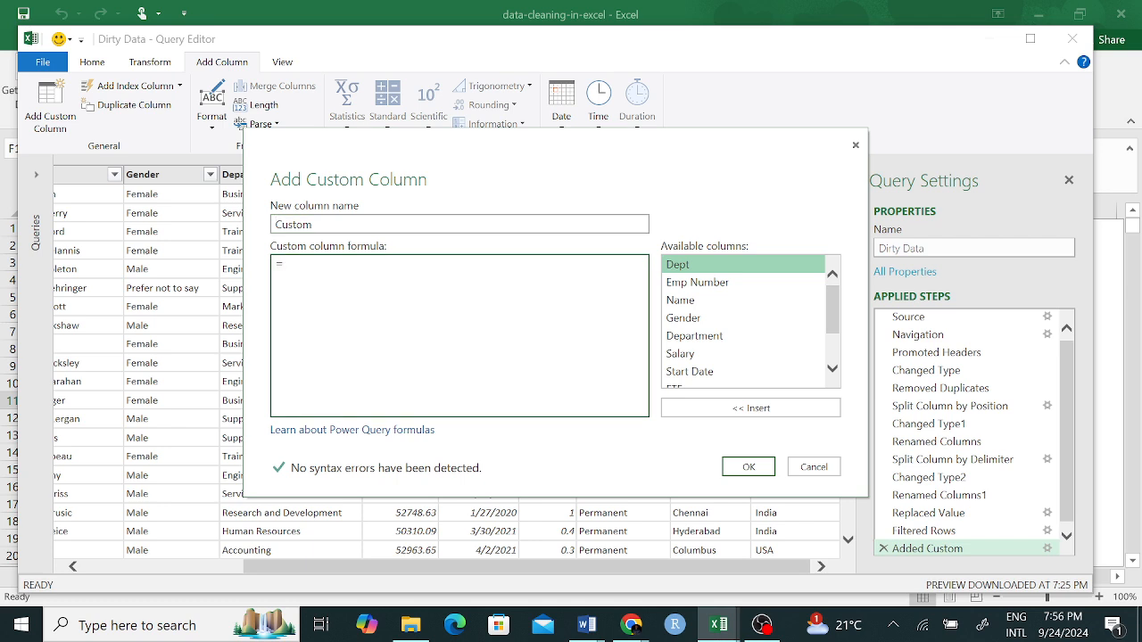
drag(831, 318, 790, 341)
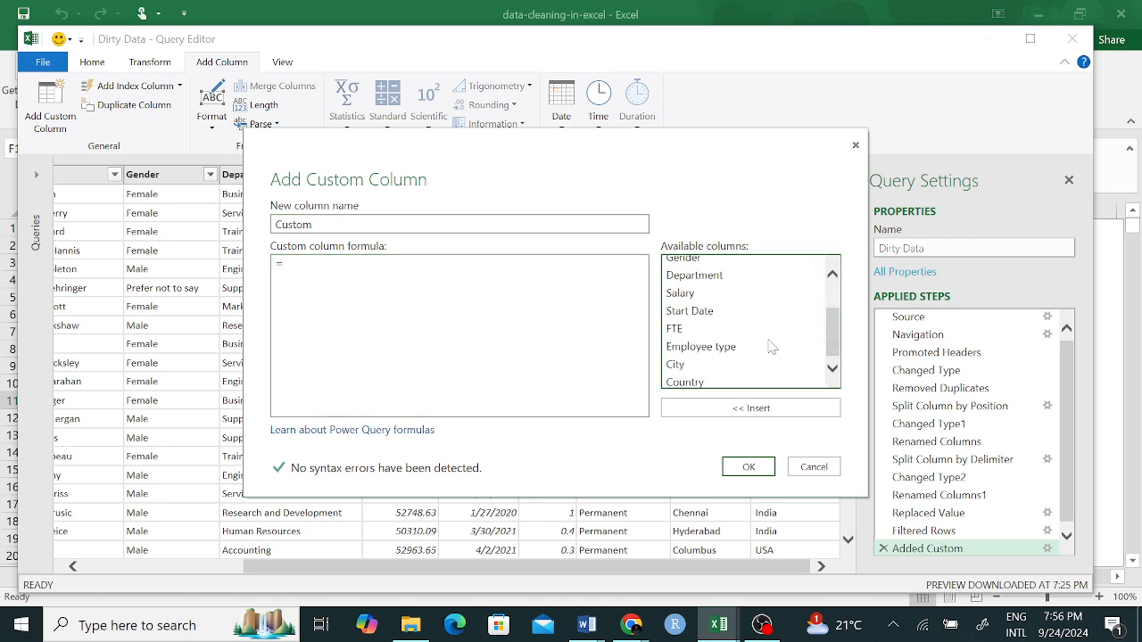
click(689, 329)
click(282, 264)
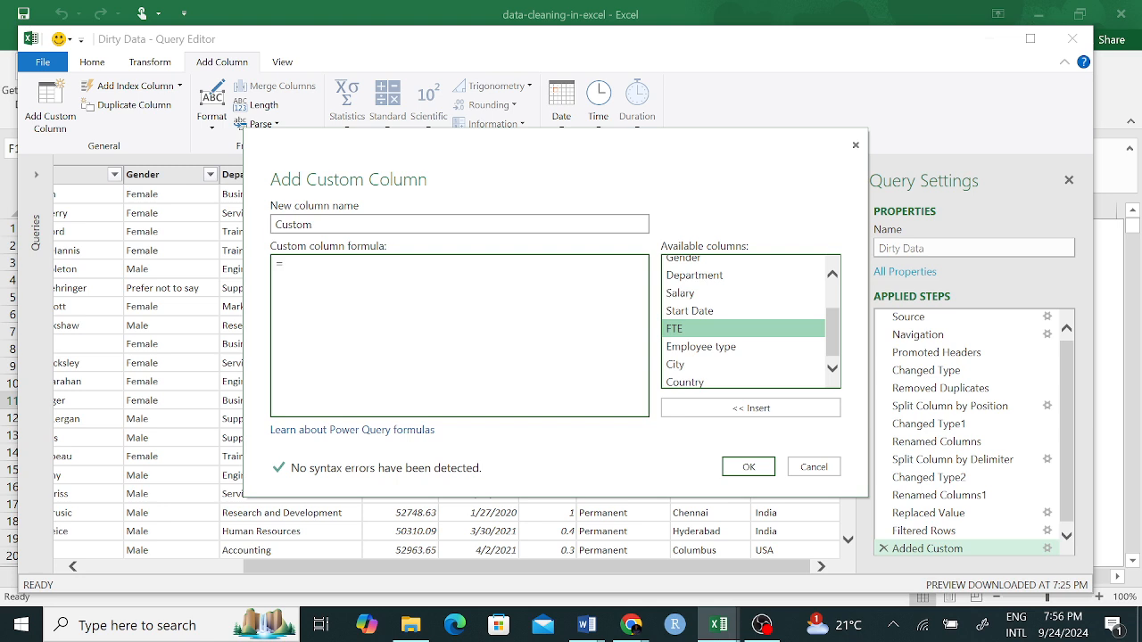
text(if)
Step: Name the new custom column FULL/PART
drag(315, 225, 277, 228)
text(SUL)
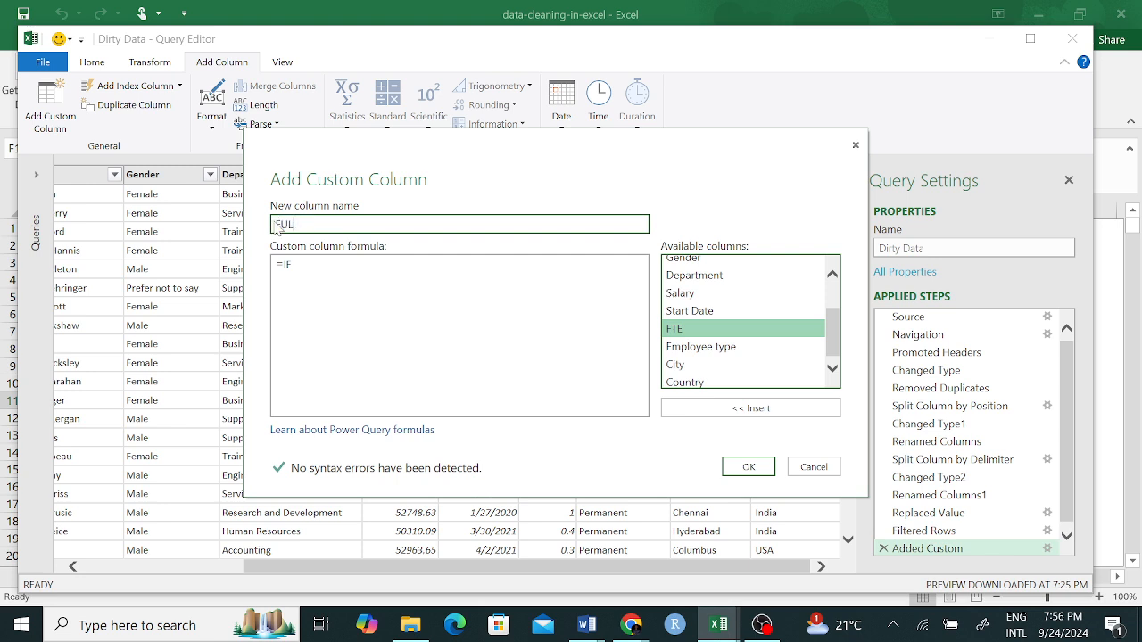
key(BackSpace)
text(LL TIME)
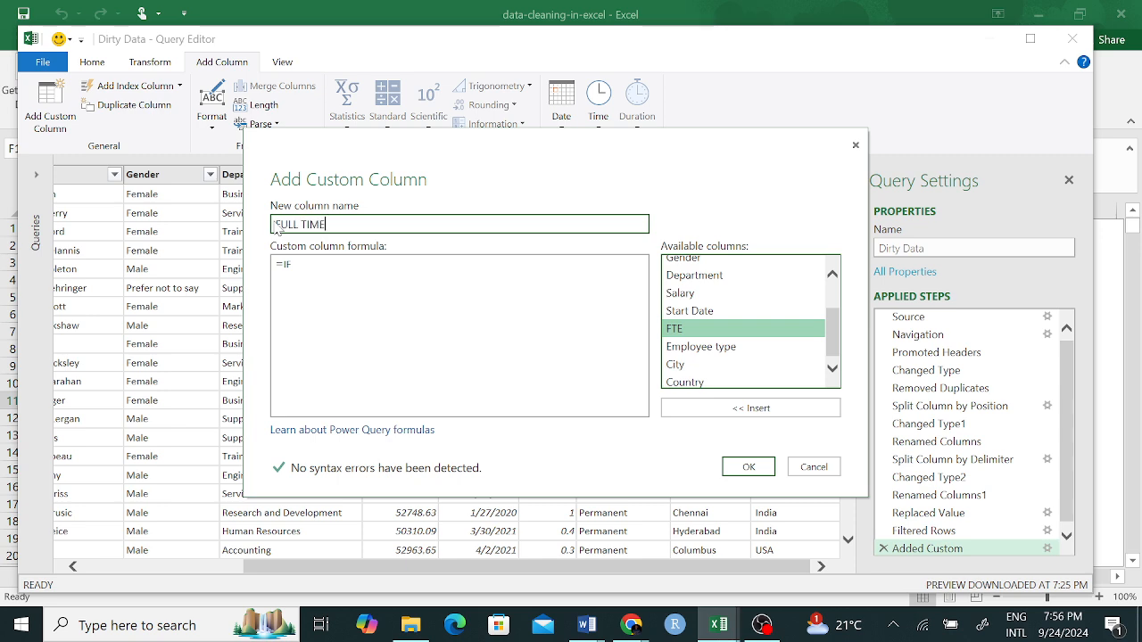
text(/PA)
key(BackSpace)
key(BackSpace)
key(BackSpace)
key(BackSpace)
key(BackSpace)
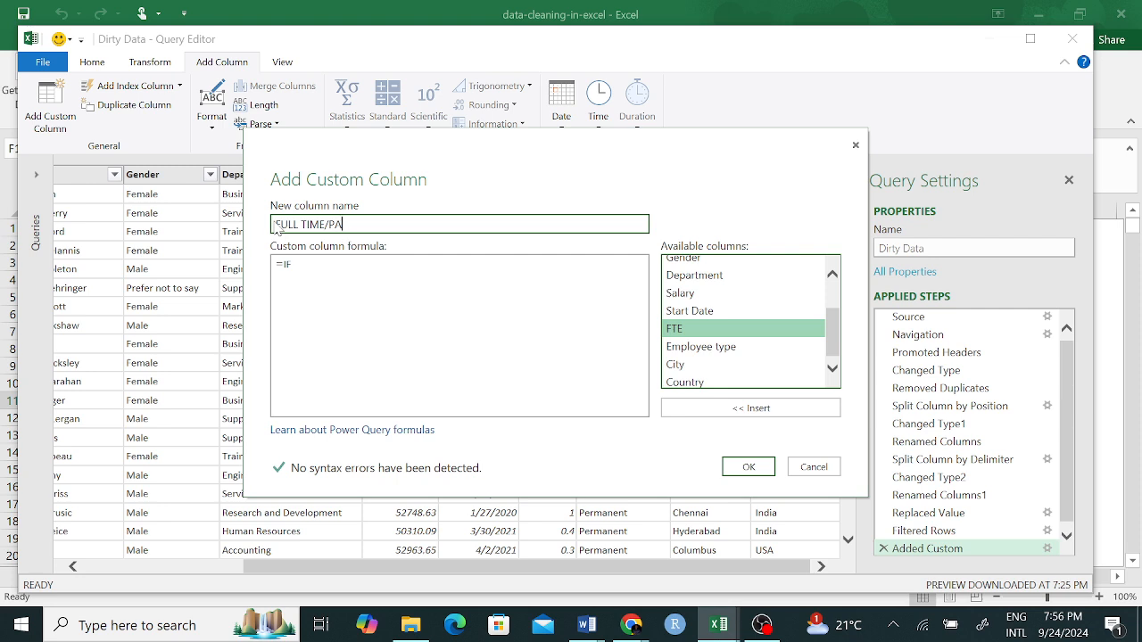
key(BackSpace)
key(BackSpace)
key(BackSpace)
text(/PART)
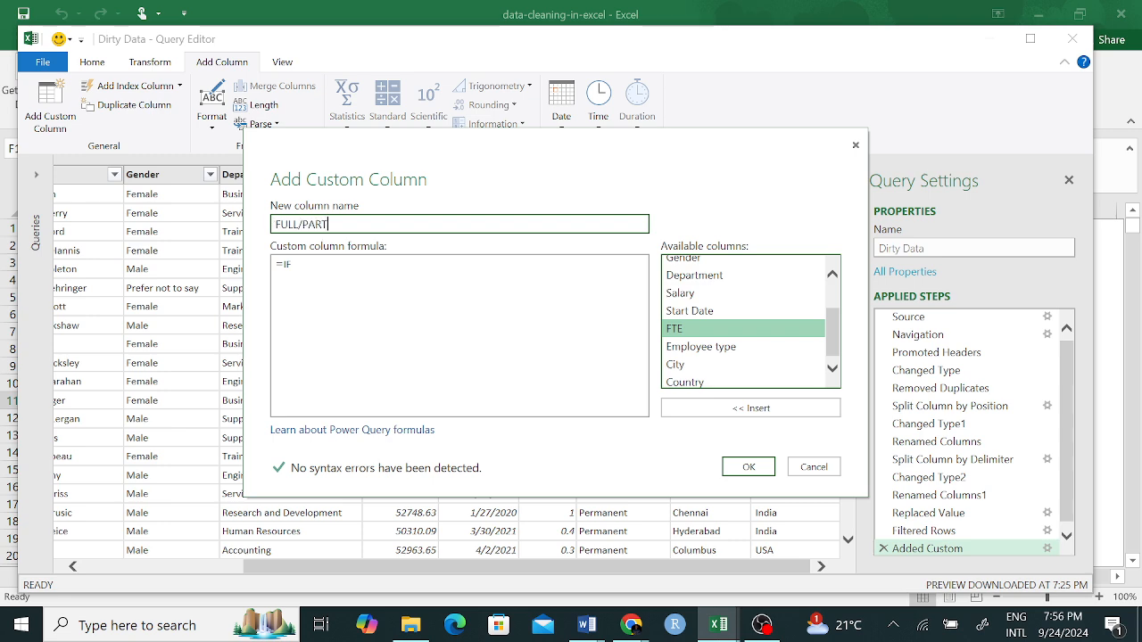
key(Tab)
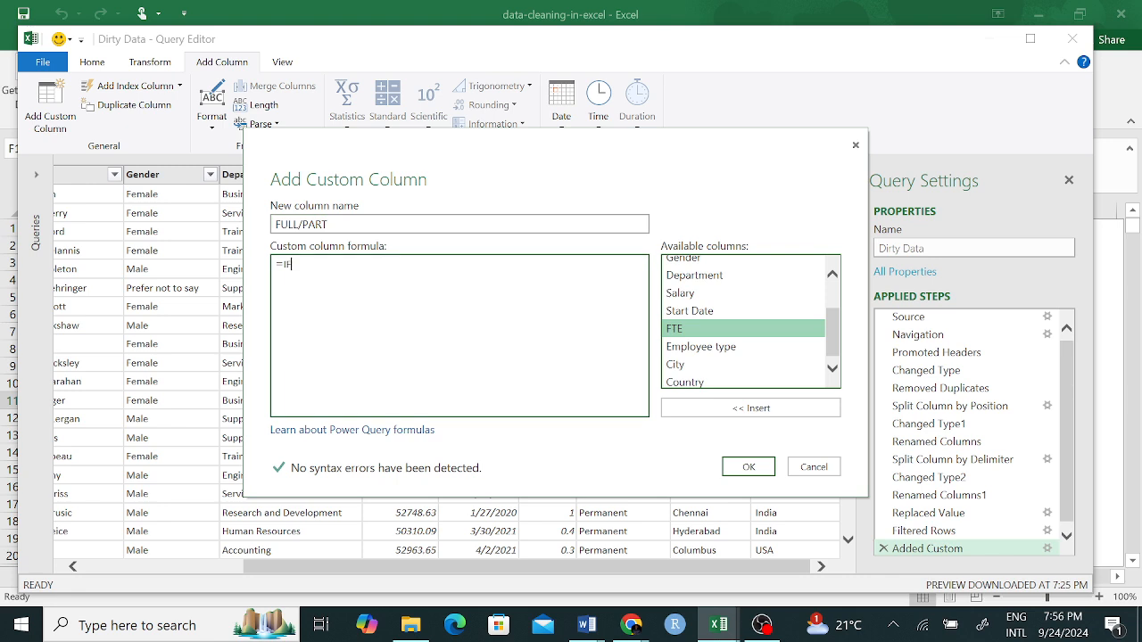
Step: Extend the custom column formula to =IF([FTE] using the FTE reference from the available columns
text(()
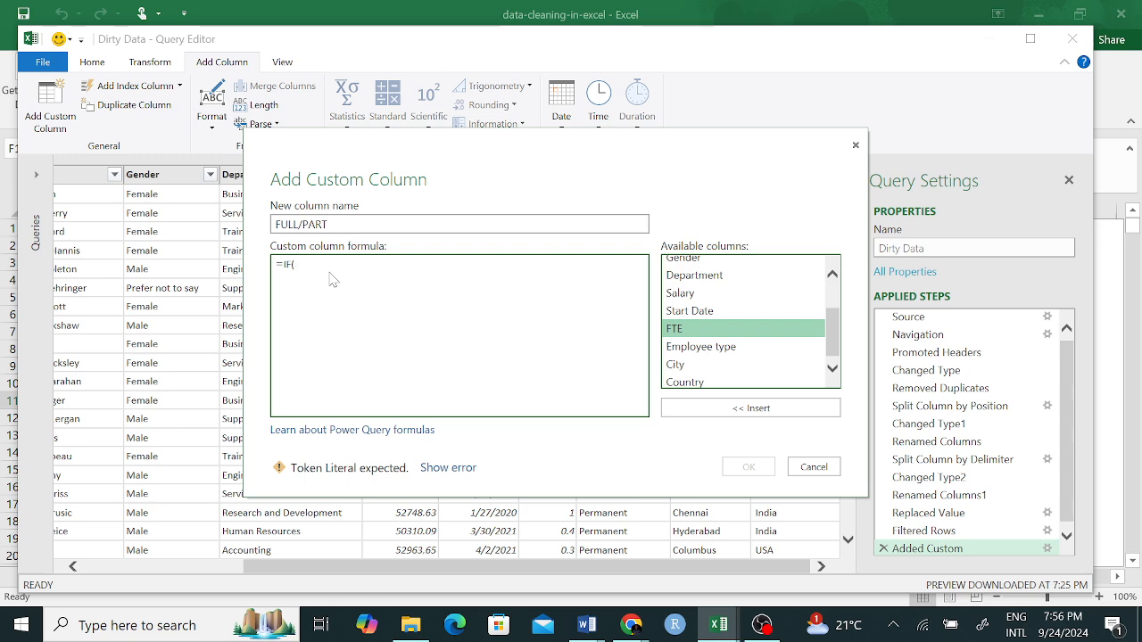
text(FTE)
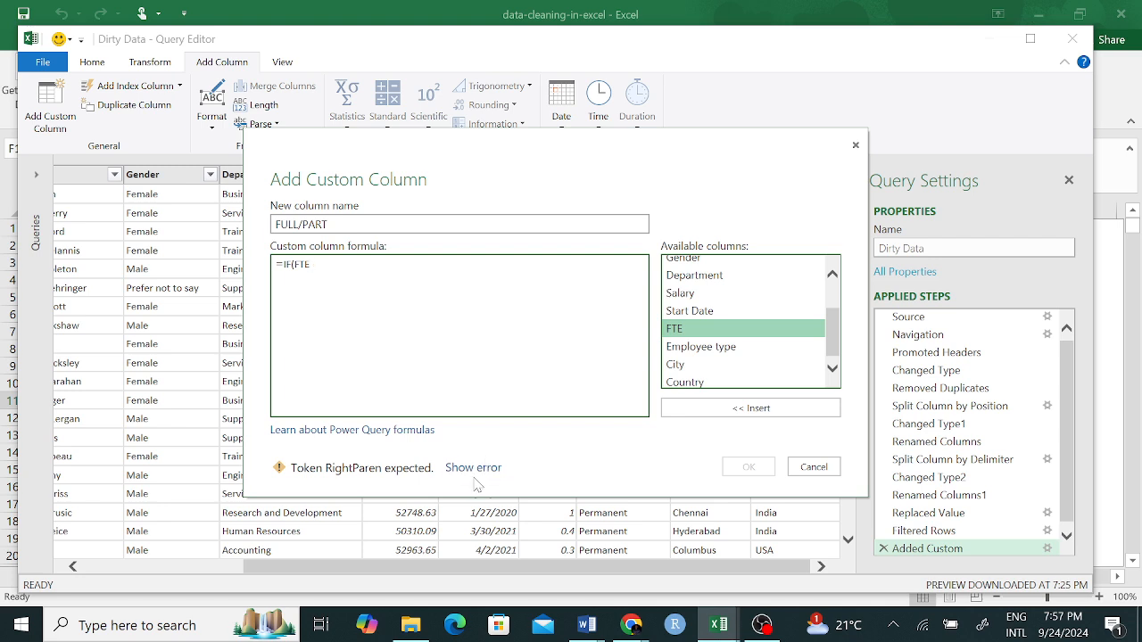
drag(595, 153, 581, 120)
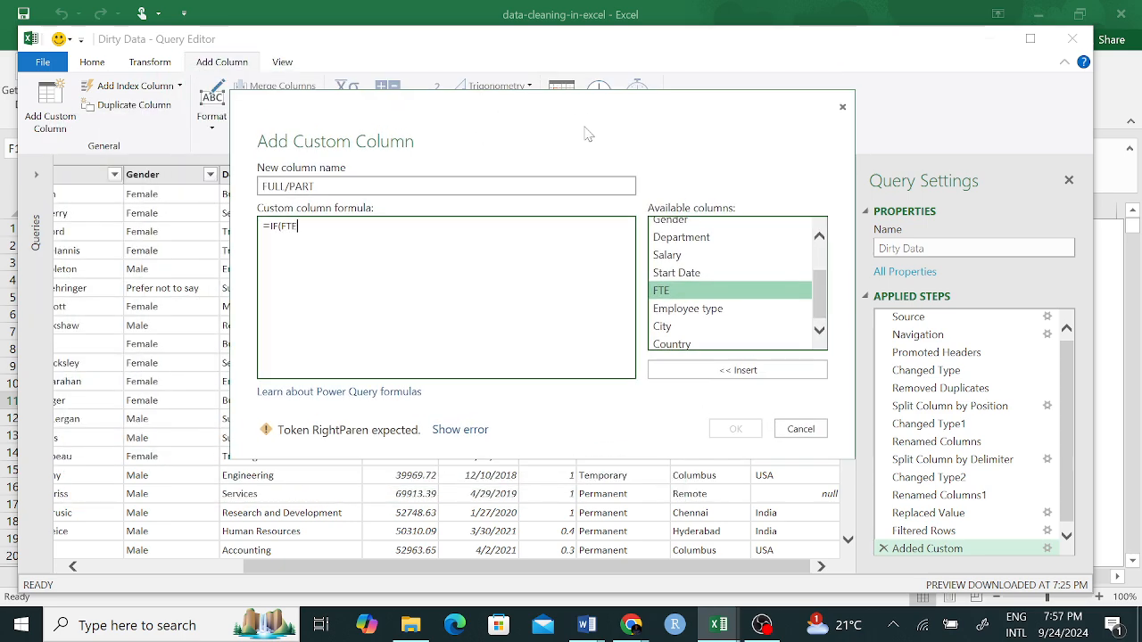
click(722, 372)
key(BackSpace)
key(BackSpace)
key(BackSpace)
key(BackSpace)
key(BackSpace)
key(BackSpace)
key(BackSpace)
key(BackSpace)
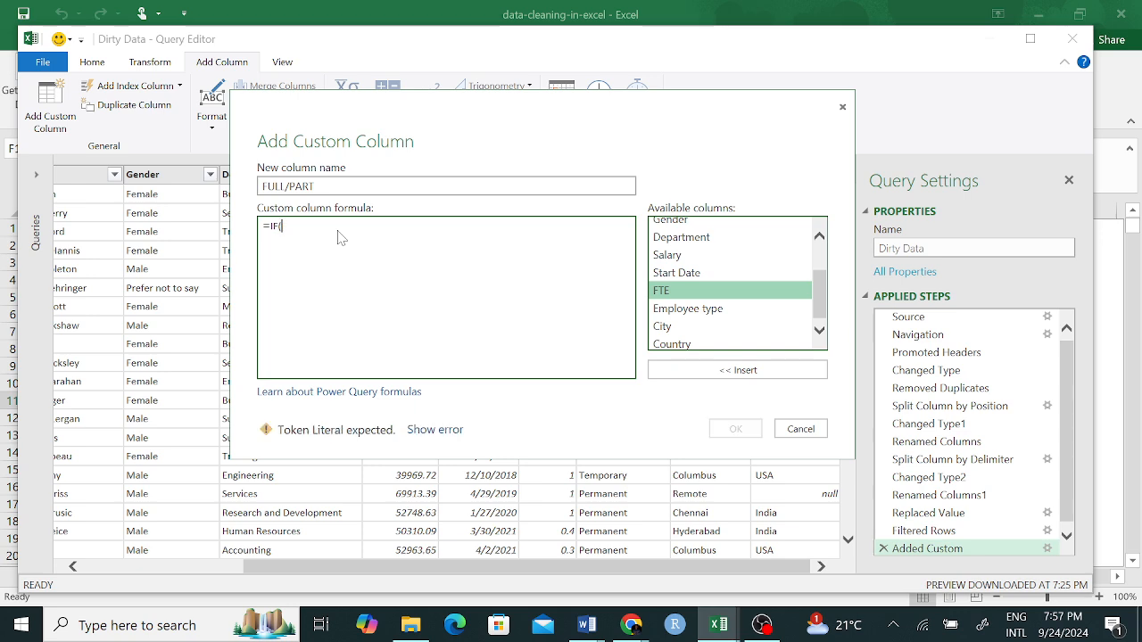
click(758, 370)
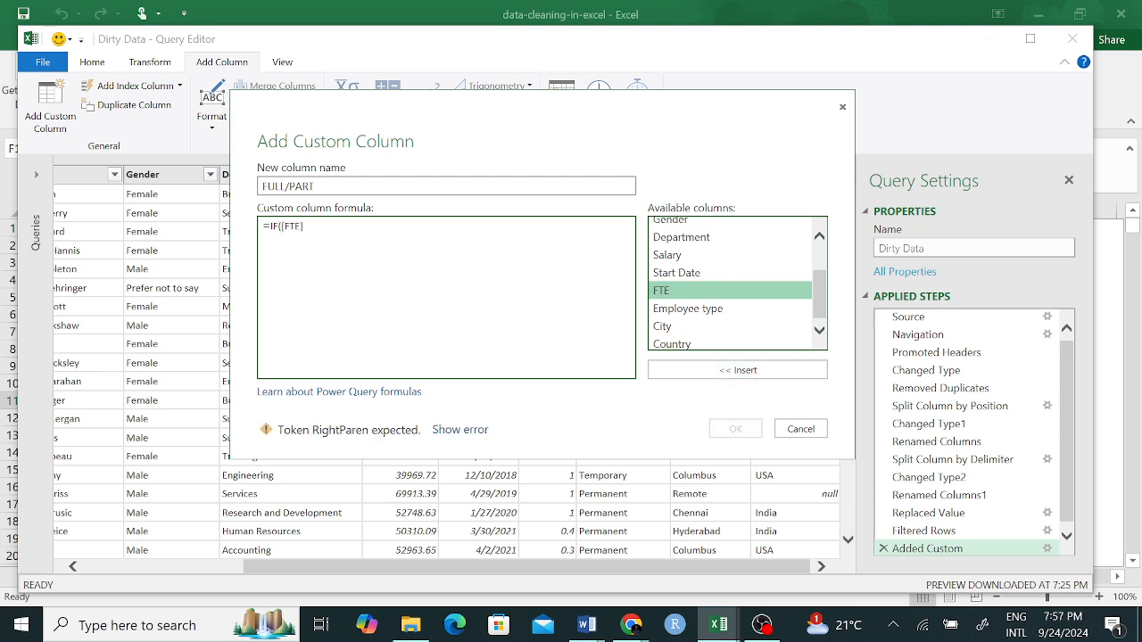
Step: Remove the opening parenthesis and add the equals-1 test inside the brackets, making the formula =IF[FTE=1]
click(282, 226)
key(BackSpace)
click(301, 226)
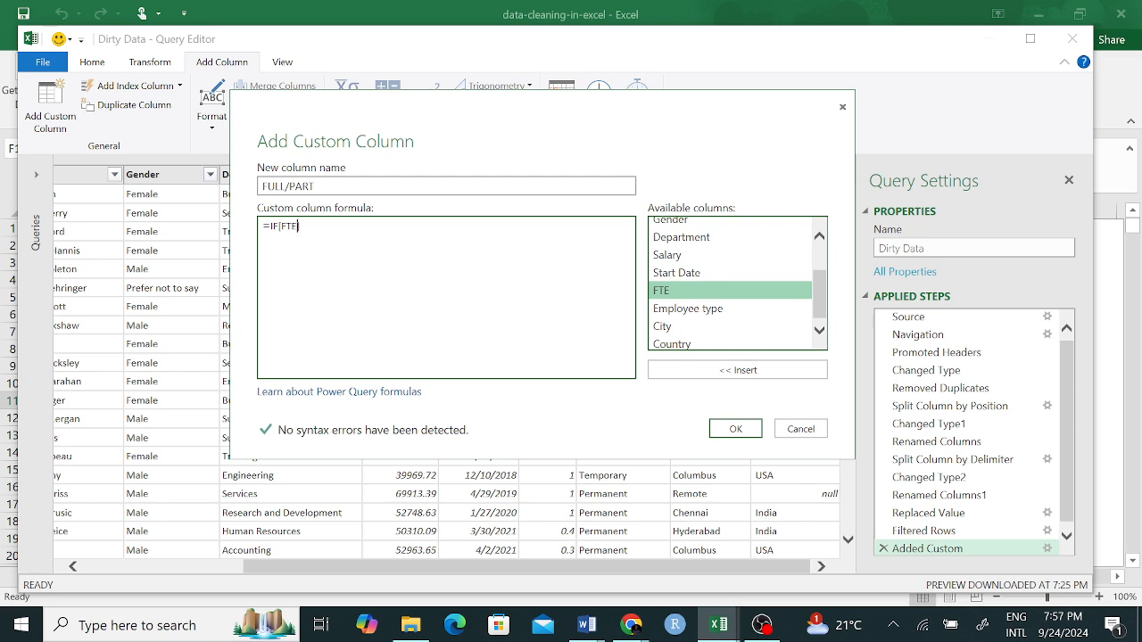
text(=1)
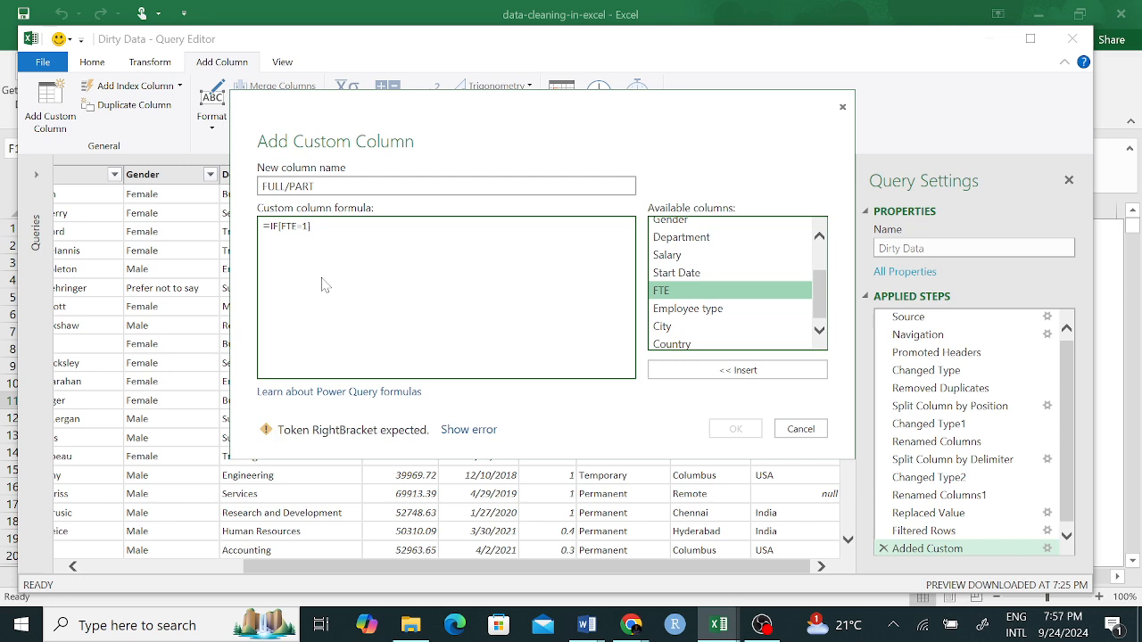
Step: Add "Full" and "Part" as the two outcomes inside the brackets of the IF formula
text(,)
text("")
key(Left)
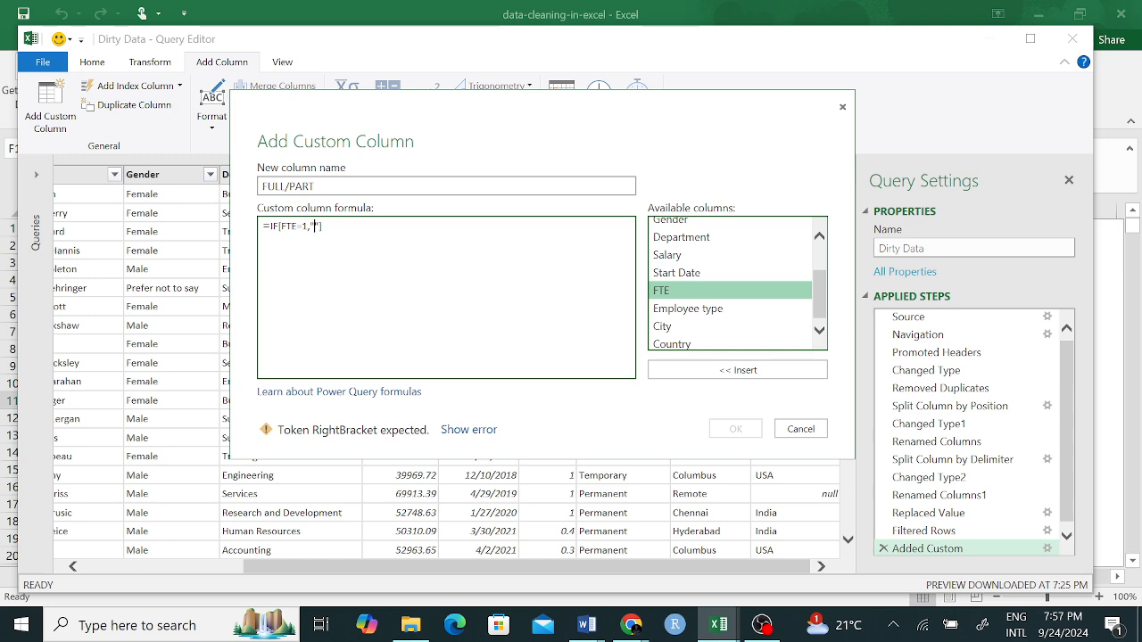
text(Full")
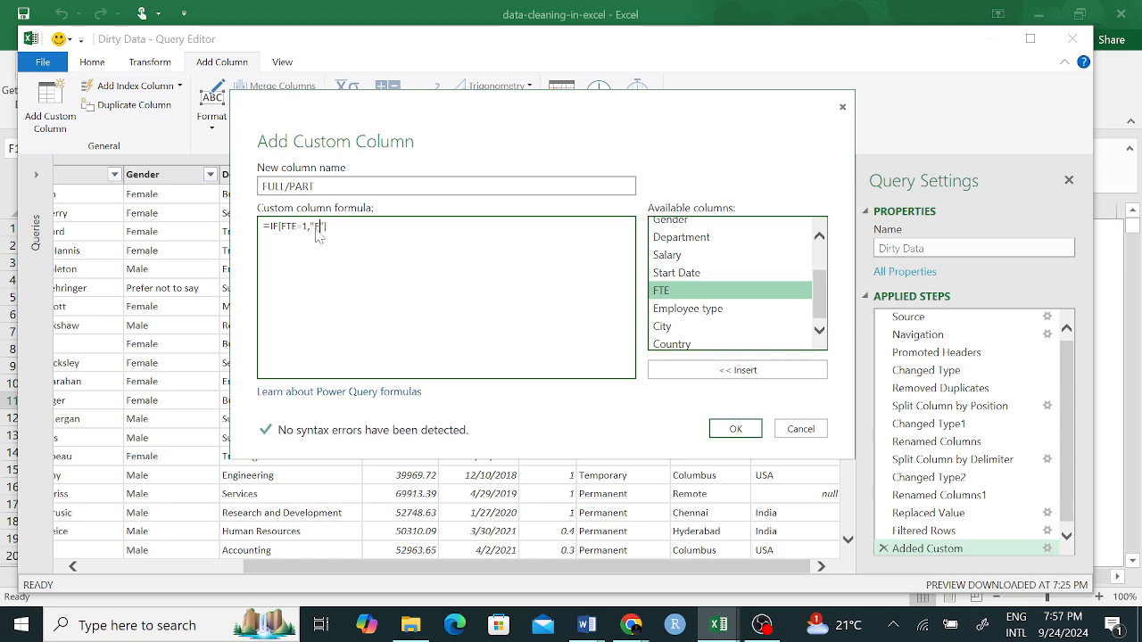
text(,)
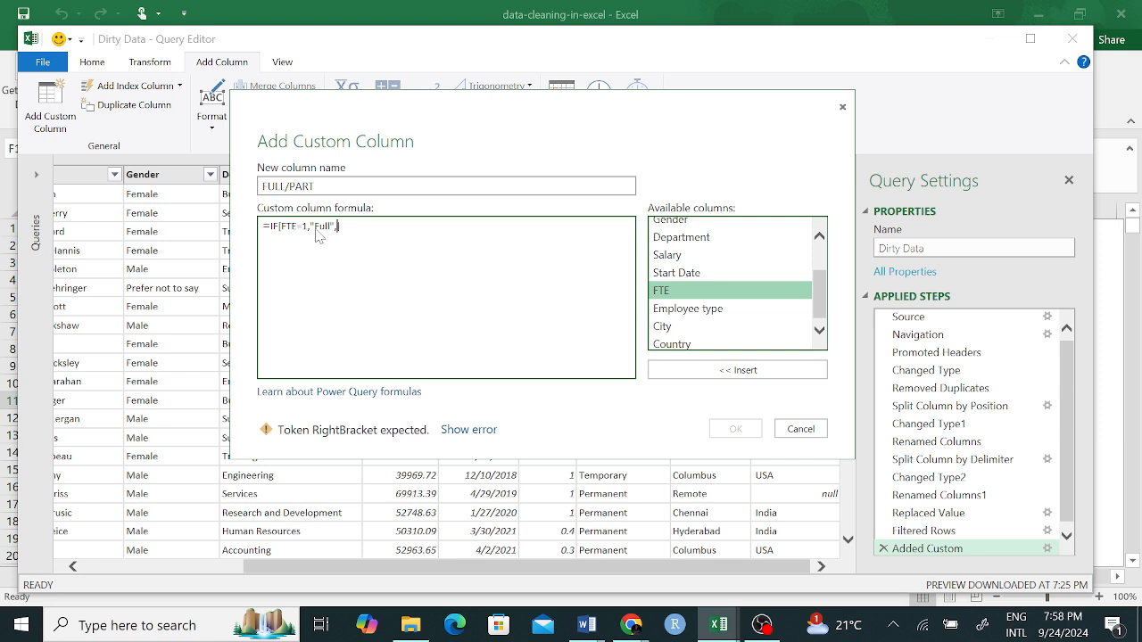
text("")
key(BackSpace)
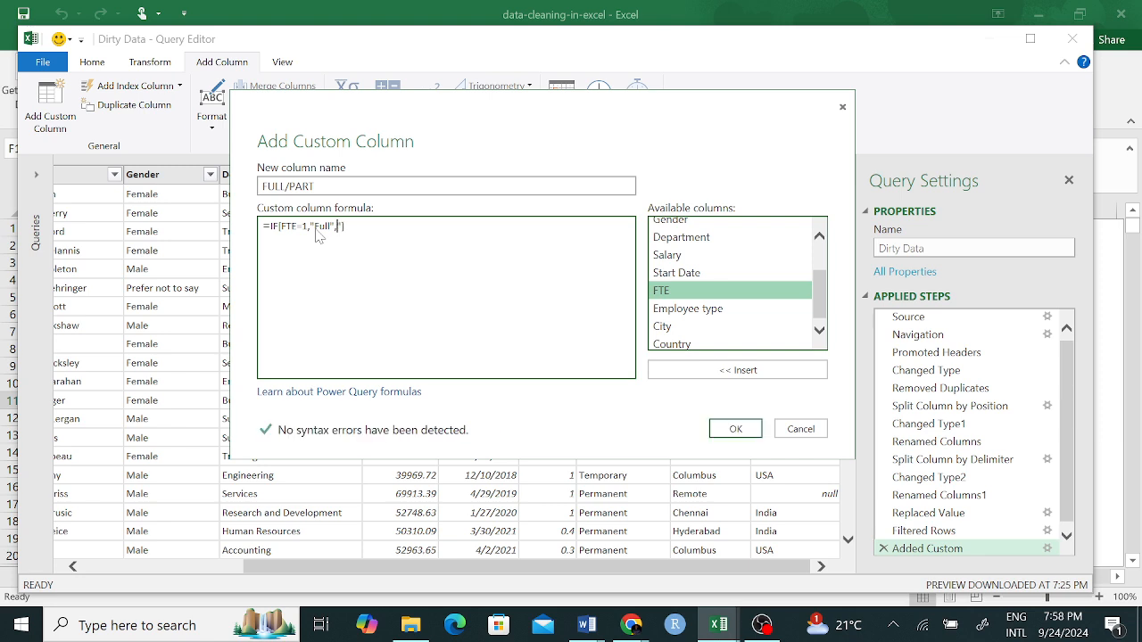
text(")
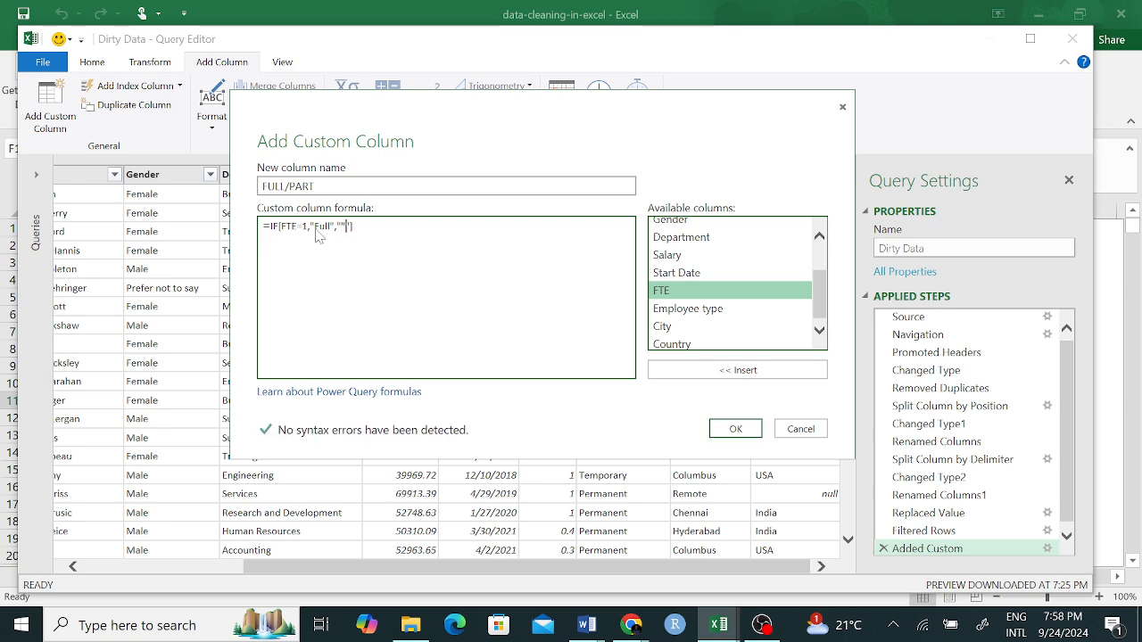
text(Part)
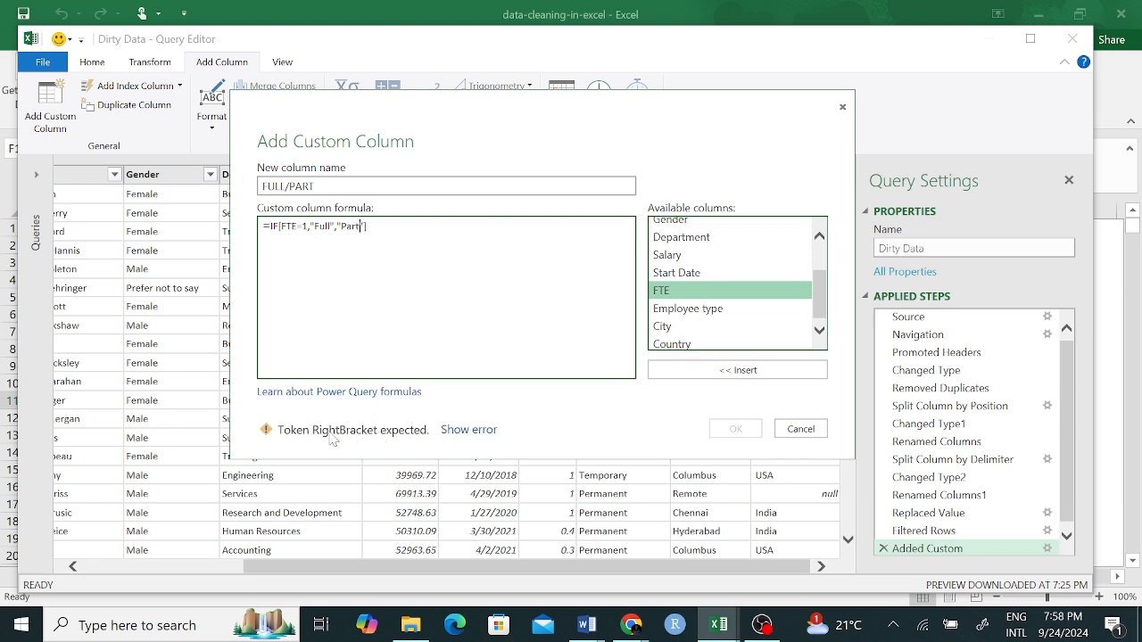
Step: Locate the formula's syntax errors and strip the expression back to =IF[FTE
click(453, 438)
key(Delete)
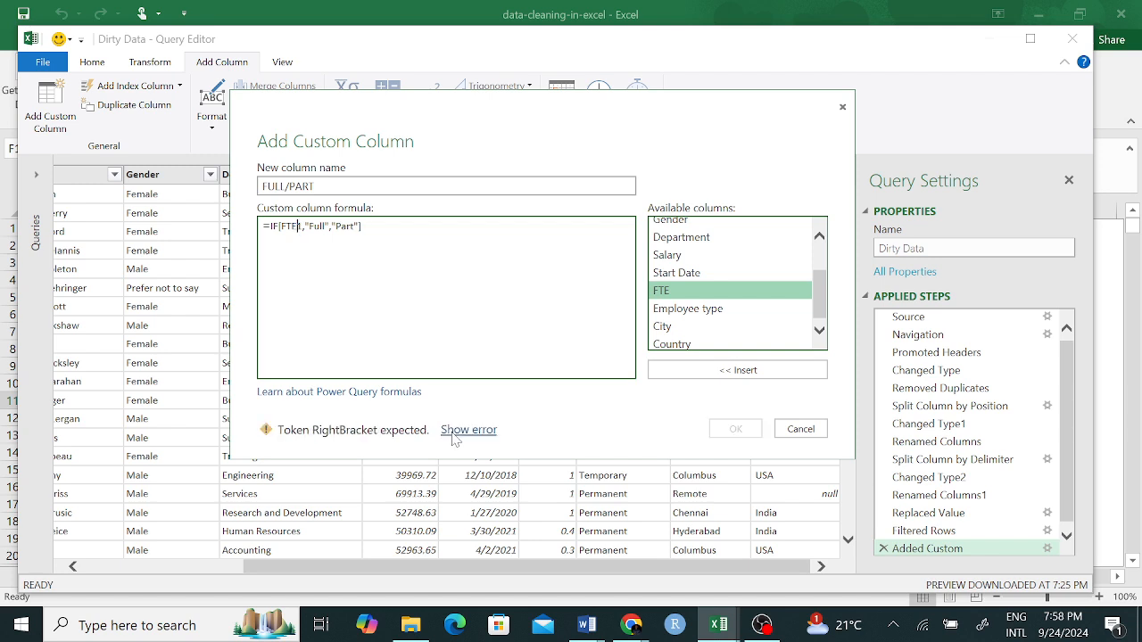
key(Delete)
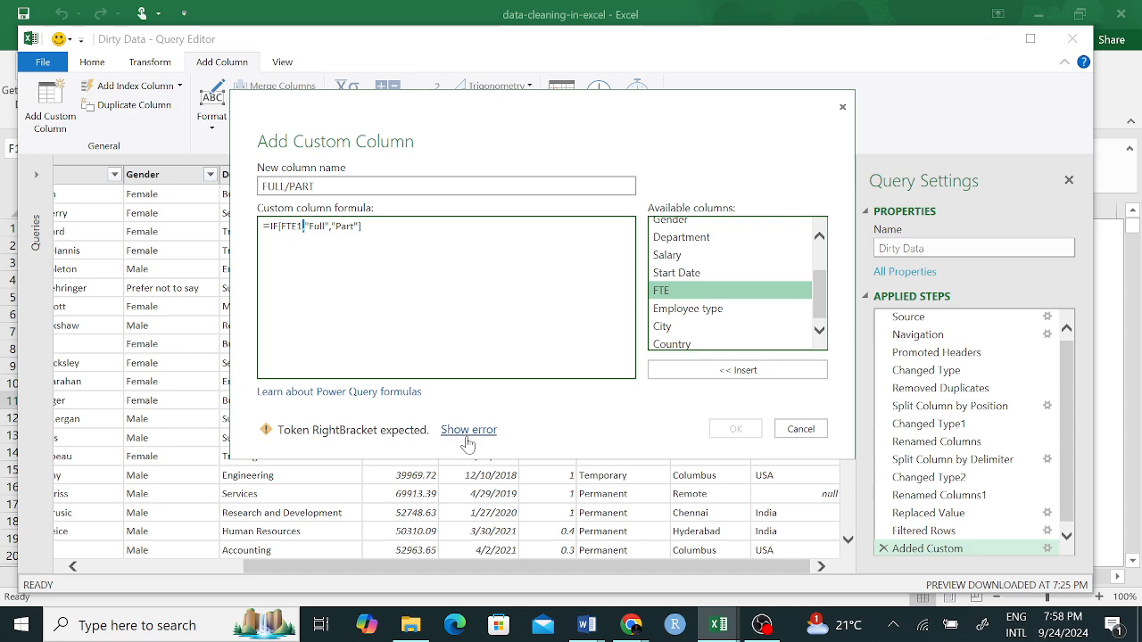
click(402, 430)
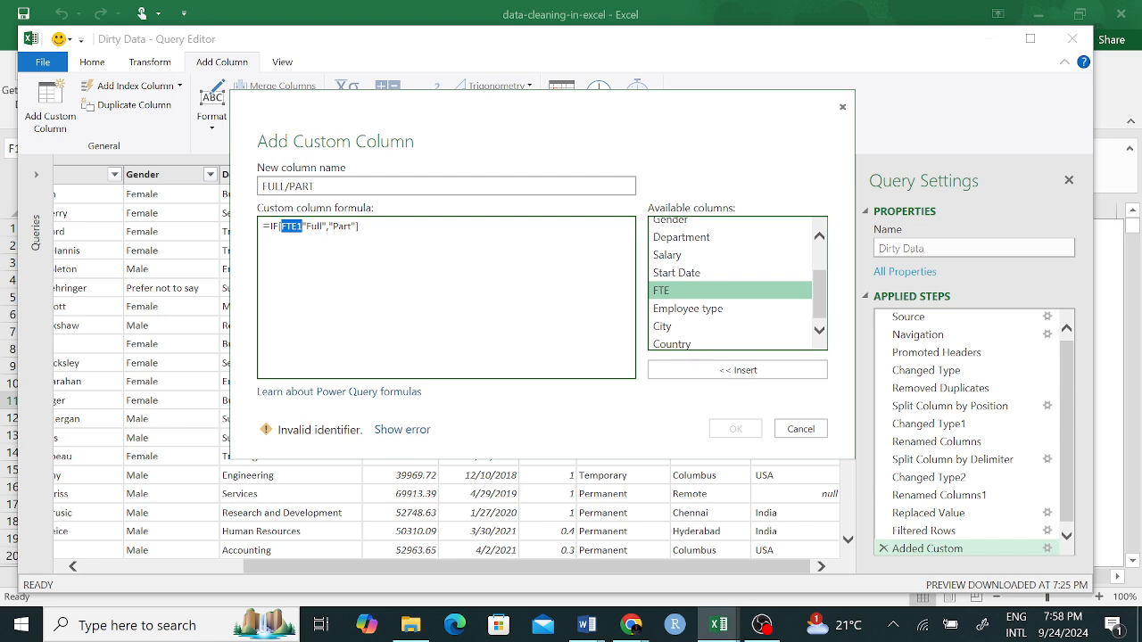
drag(360, 226, 302, 227)
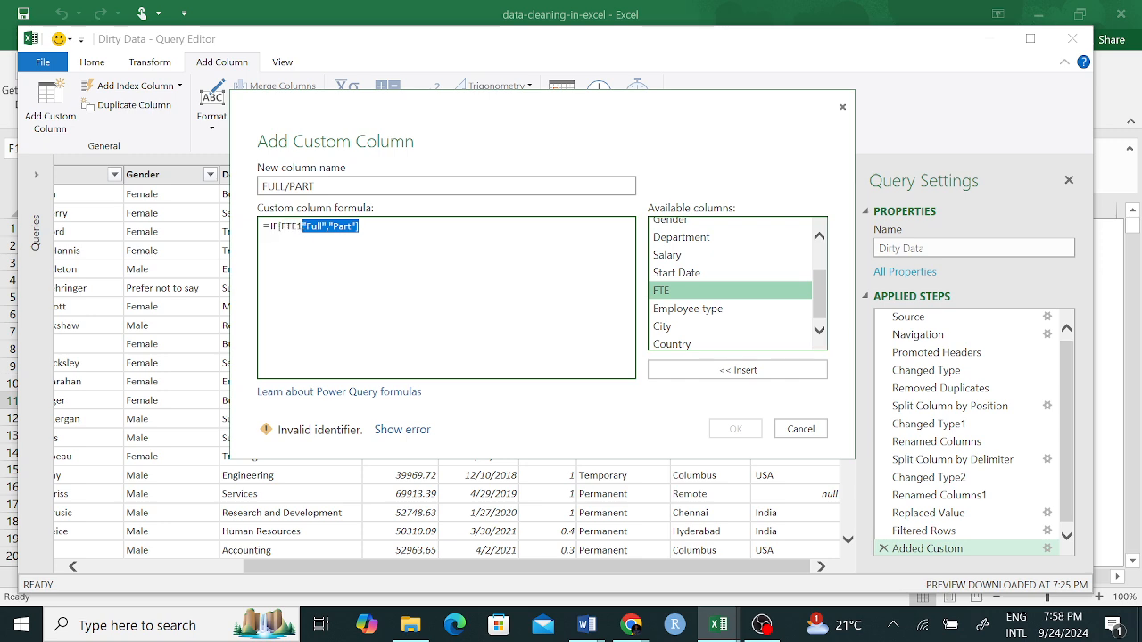
key(BackSpace)
key(BackSpace)
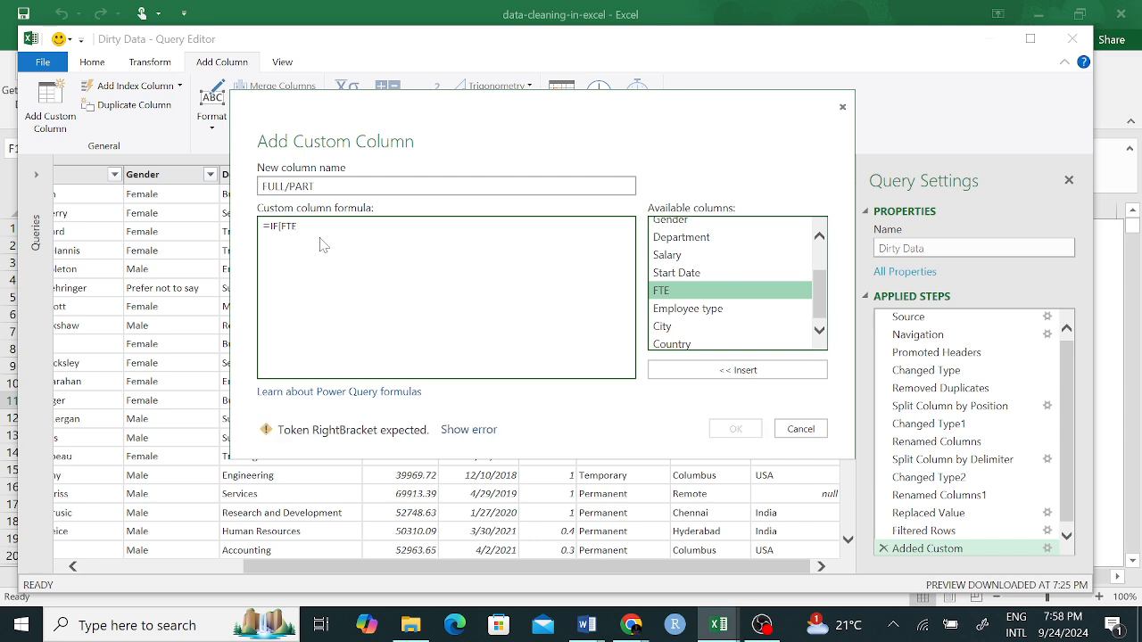
Step: Close the FTE column bracket and write the condition as =IF[FTE]=1
text(])
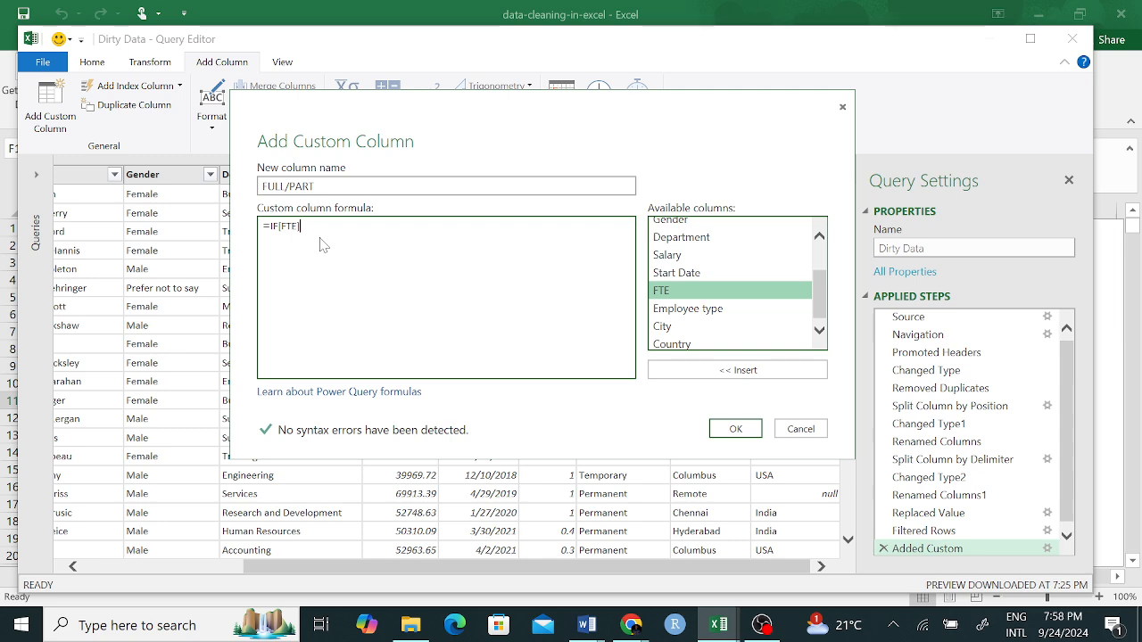
text(=1)
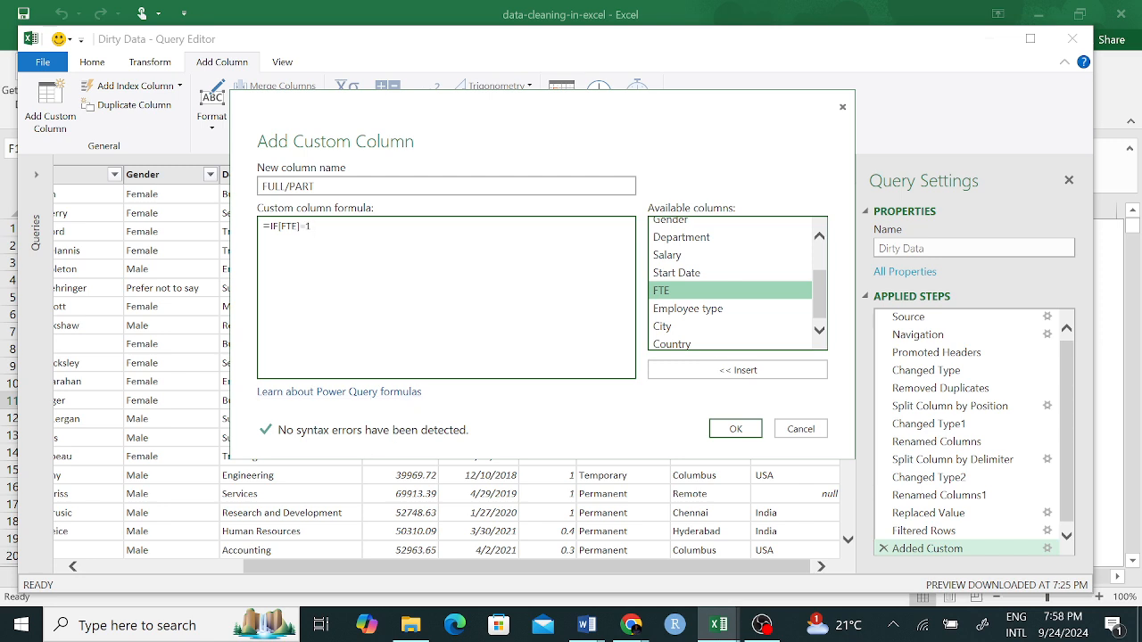
text(,)
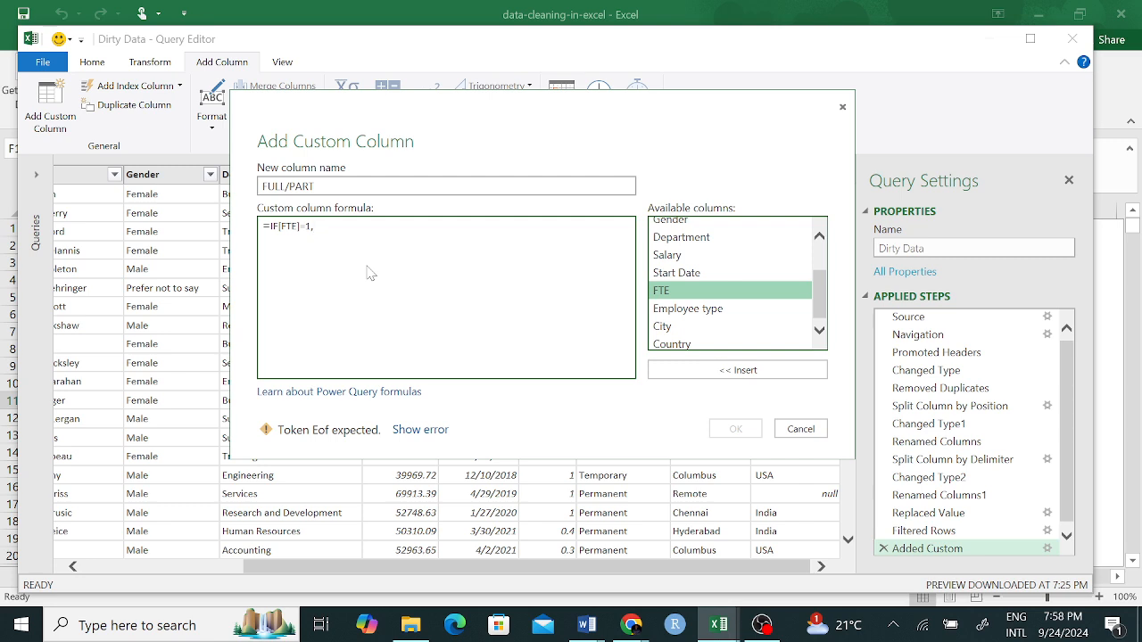
key(BackSpace)
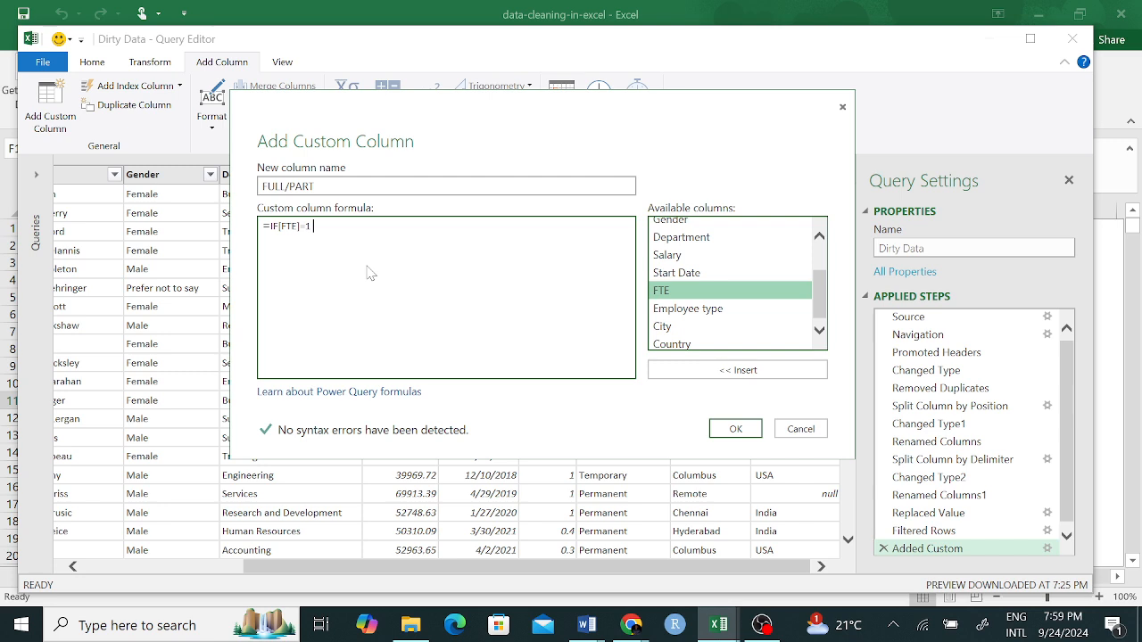
text(F)
key(BackSpace)
key(BackSpace)
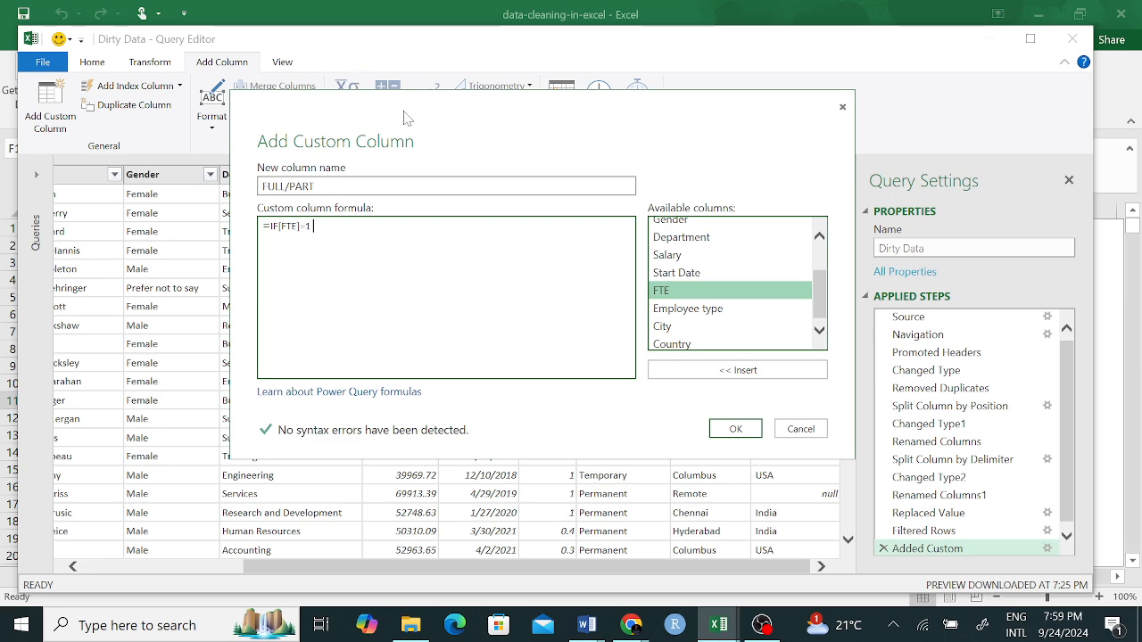
Step: Try to apply the FULL/PART column with the formula =IF[FTE]=1, and delete the Added Custom step from the query
drag(430, 125, 543, 97)
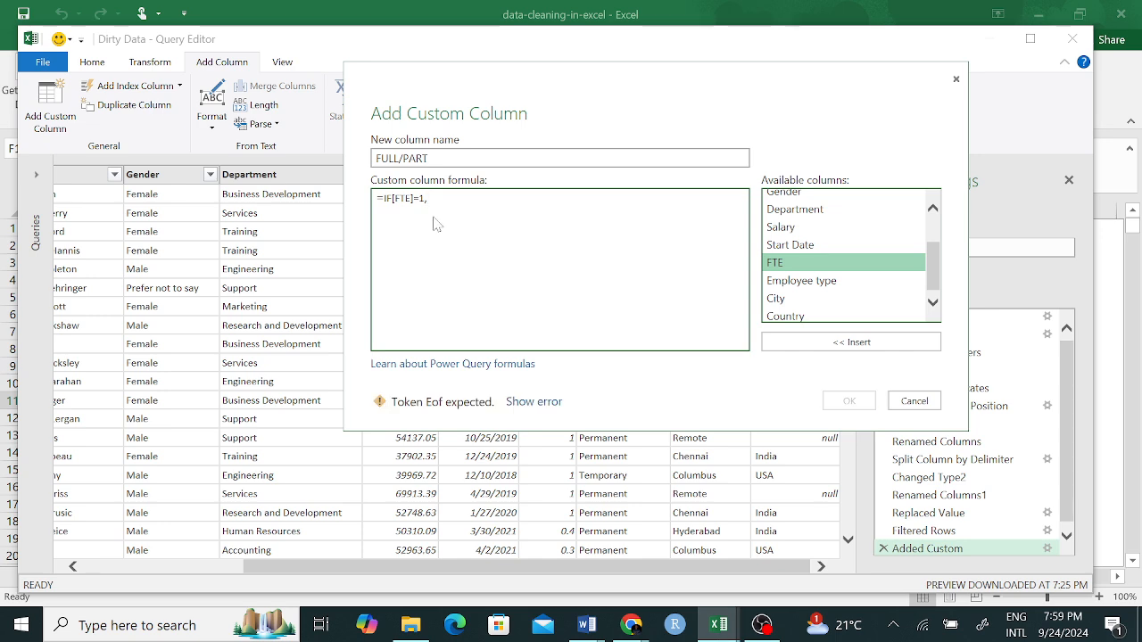
key(BackSpace)
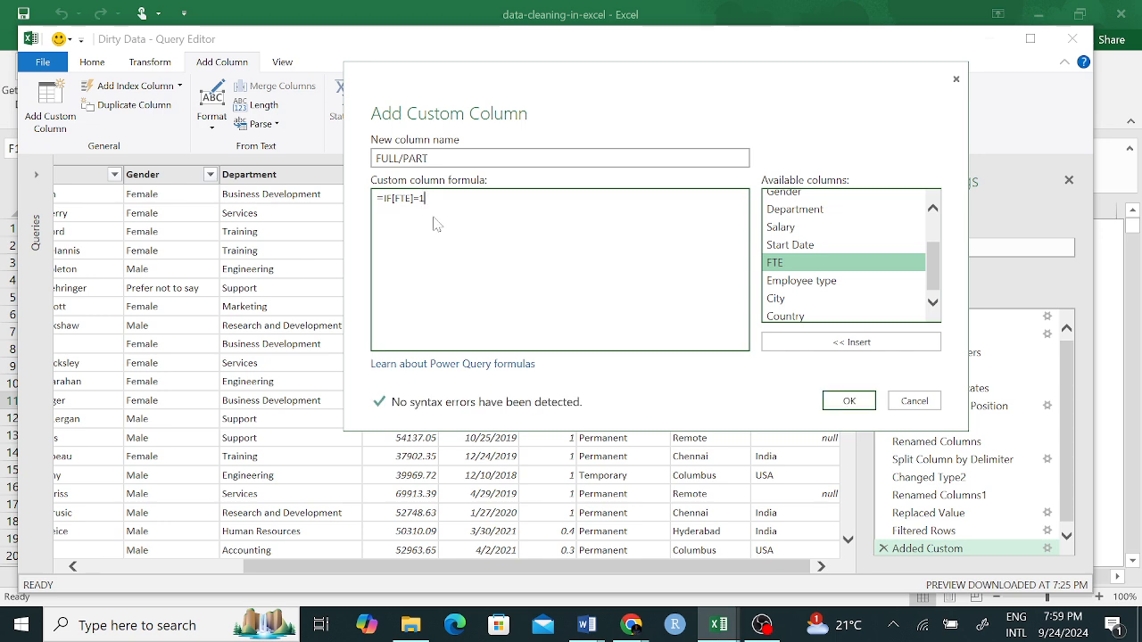
click(849, 400)
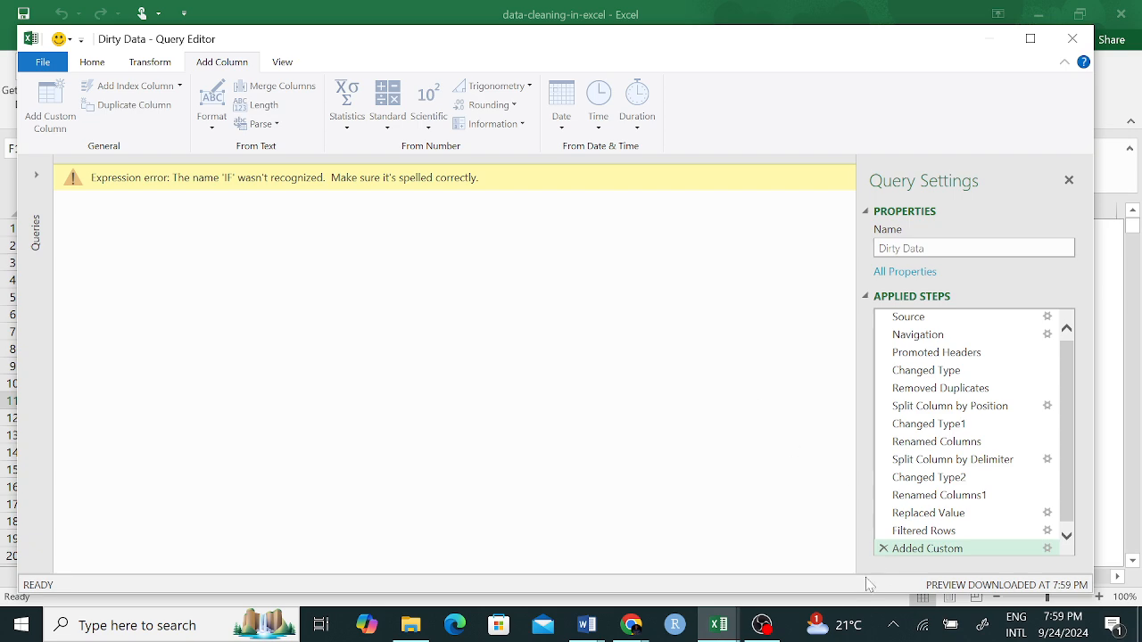
click(883, 549)
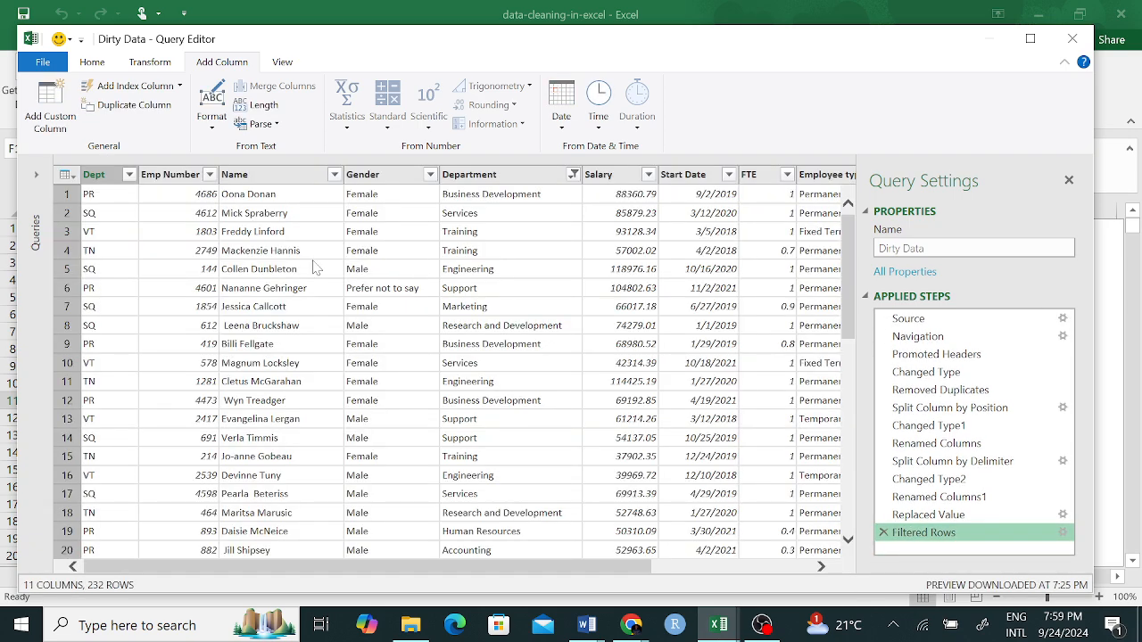
scroll(415, 267, right, 5)
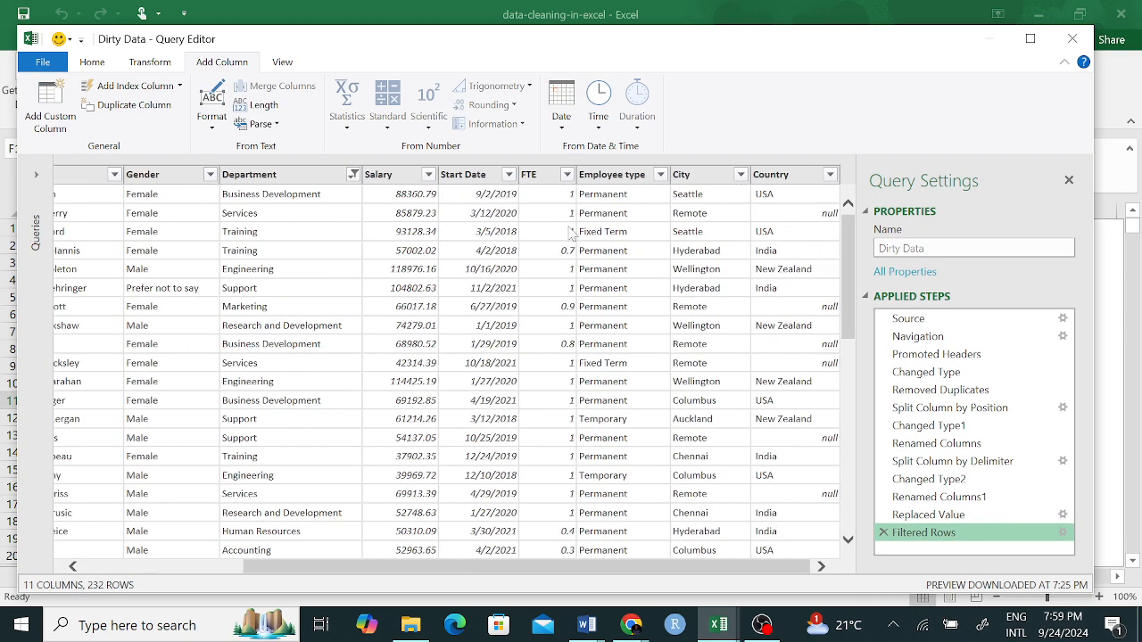
click(538, 174)
right_click(538, 175)
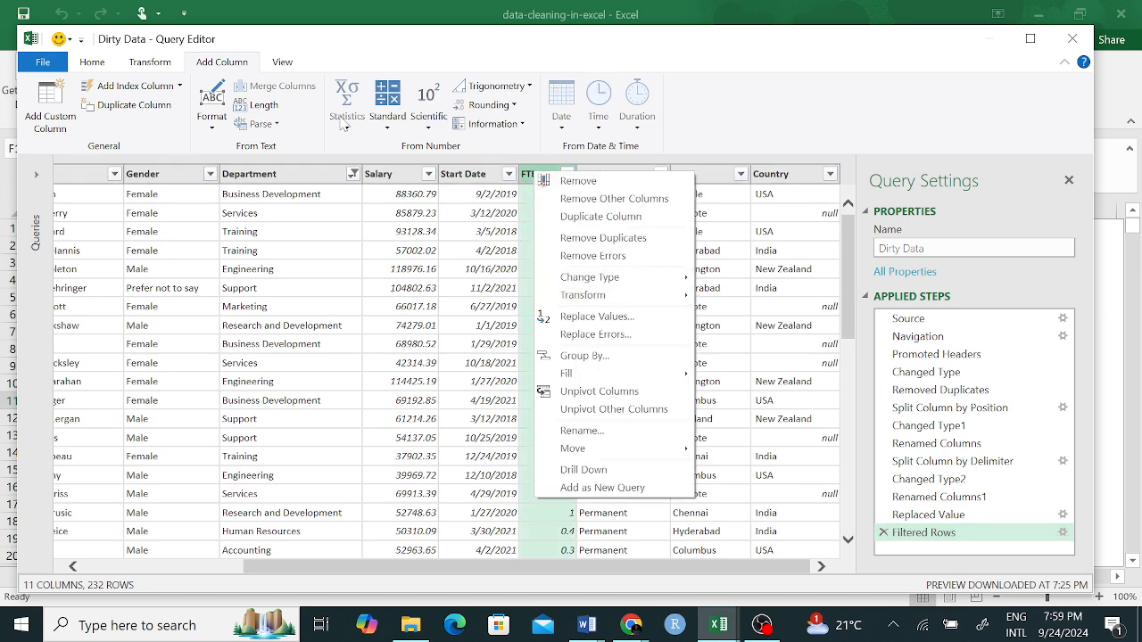
click(95, 112)
click(179, 86)
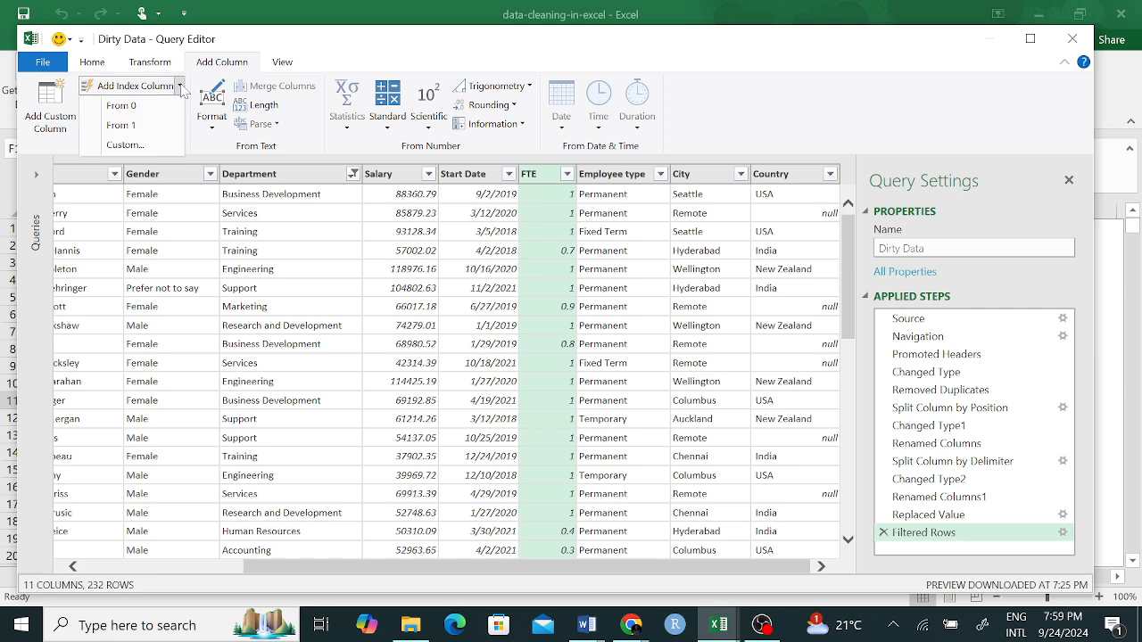
click(50, 103)
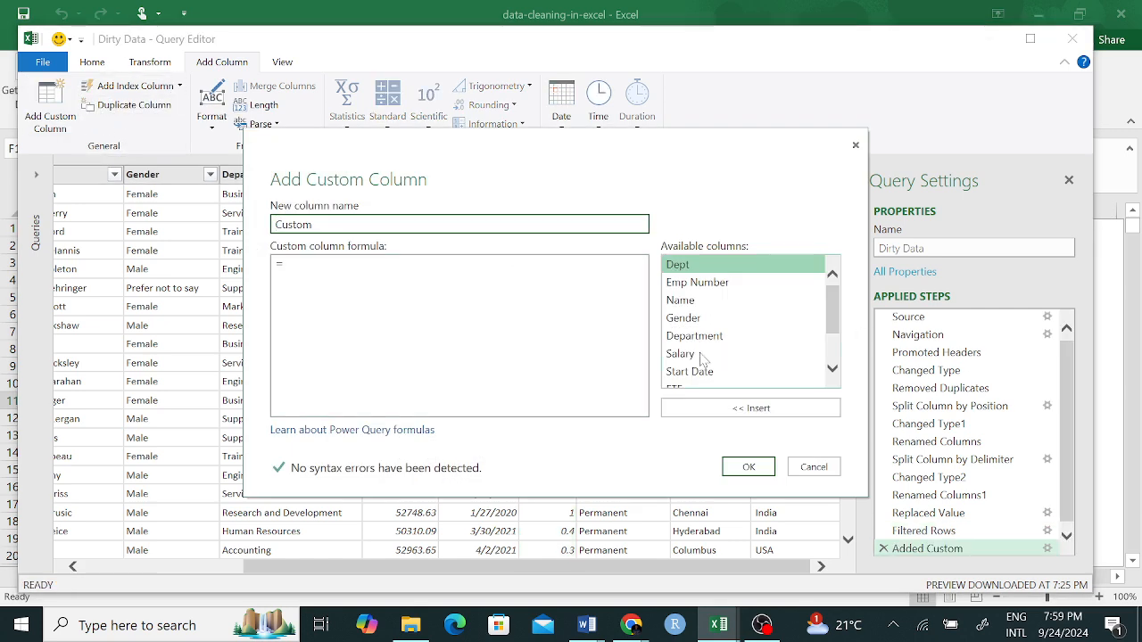
click(284, 265)
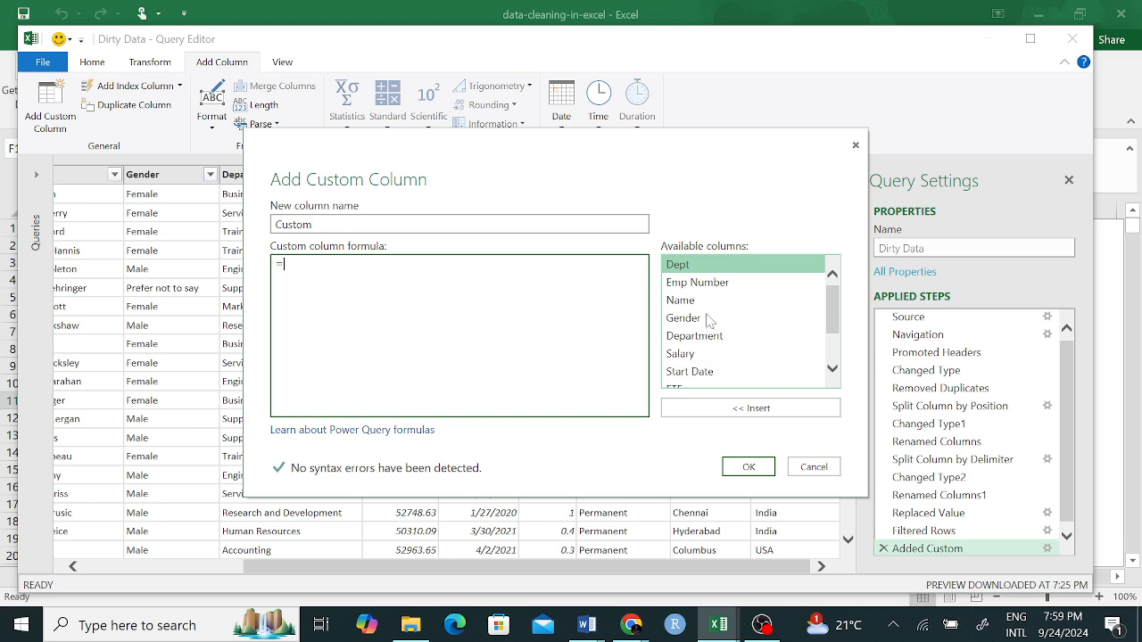
drag(830, 319, 831, 339)
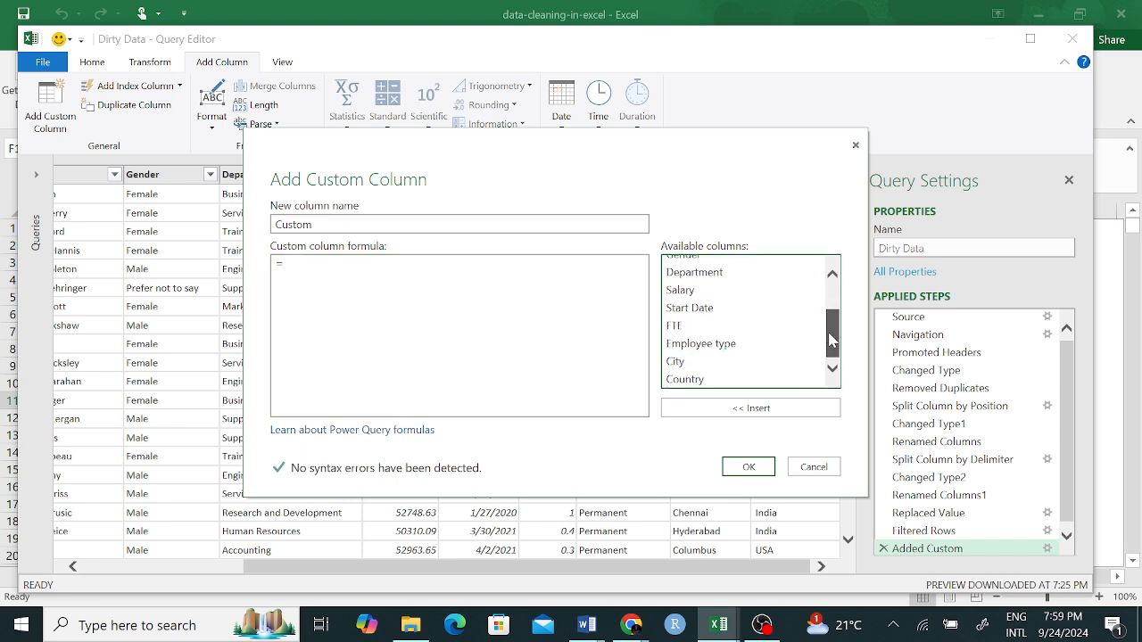
click(676, 326)
click(767, 418)
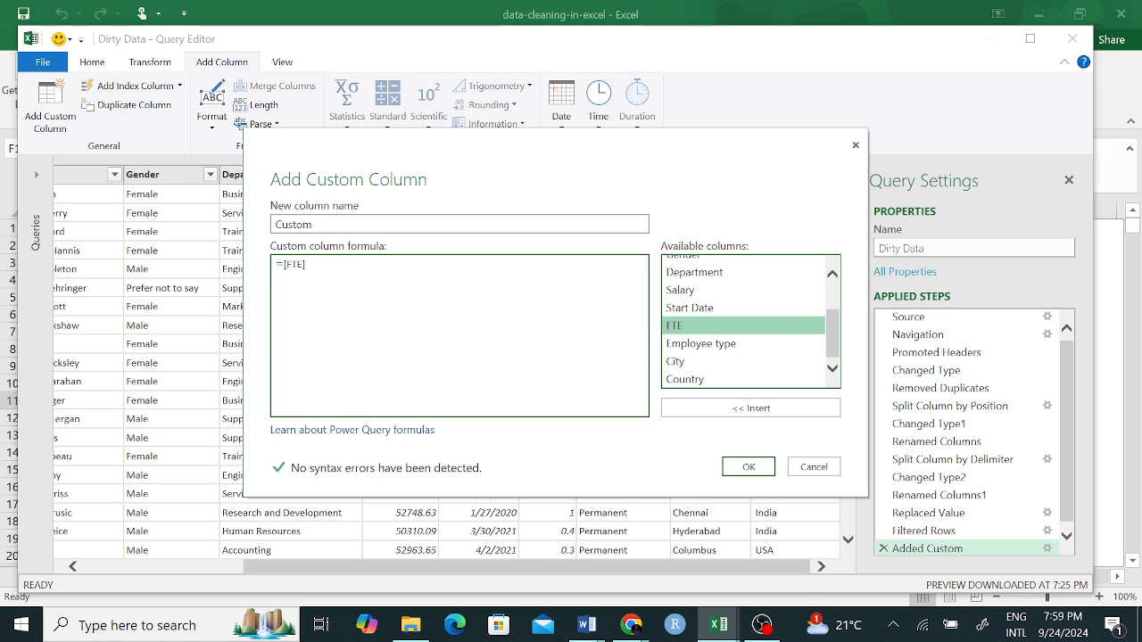
click(813, 467)
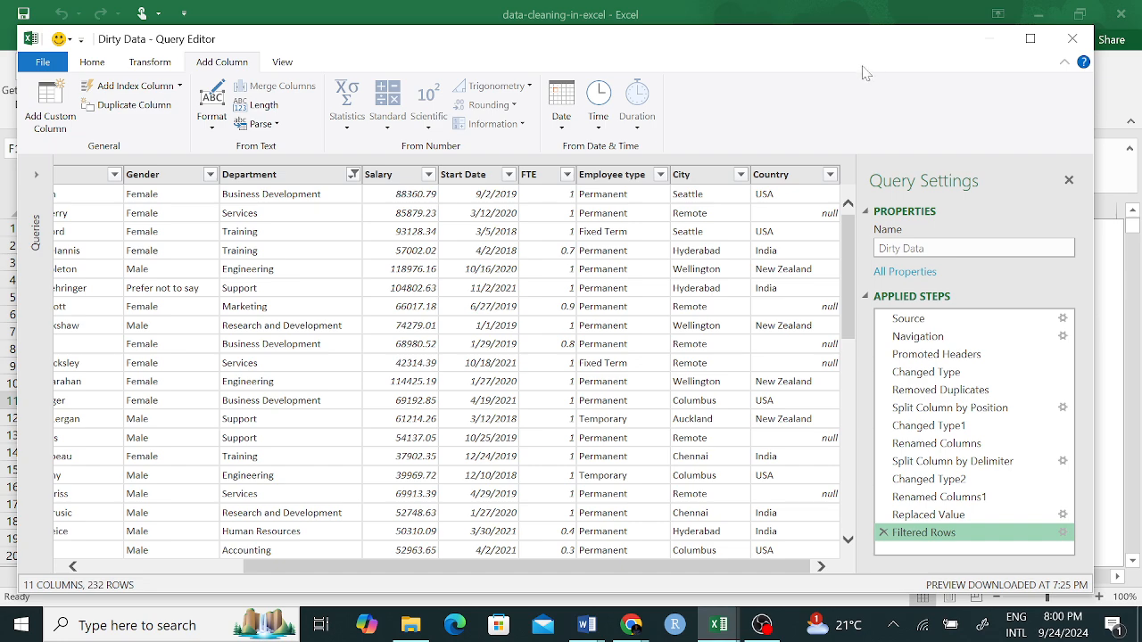
Step: Examine the available transform and add-column commands, including the index column options
drag(822, 52, 818, 72)
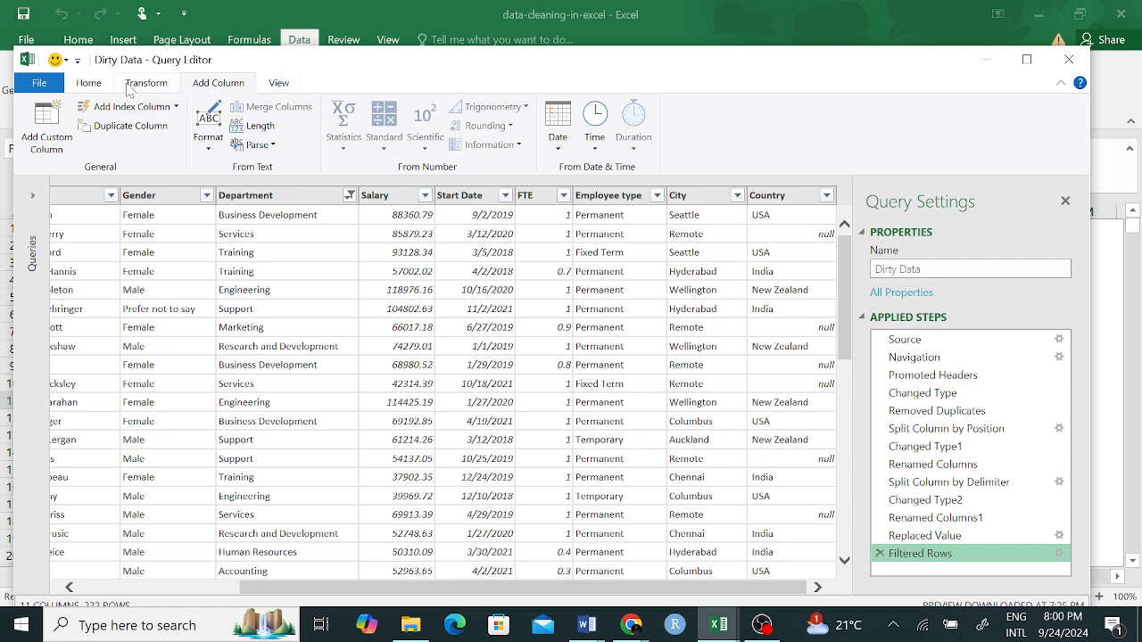
click(93, 88)
click(150, 89)
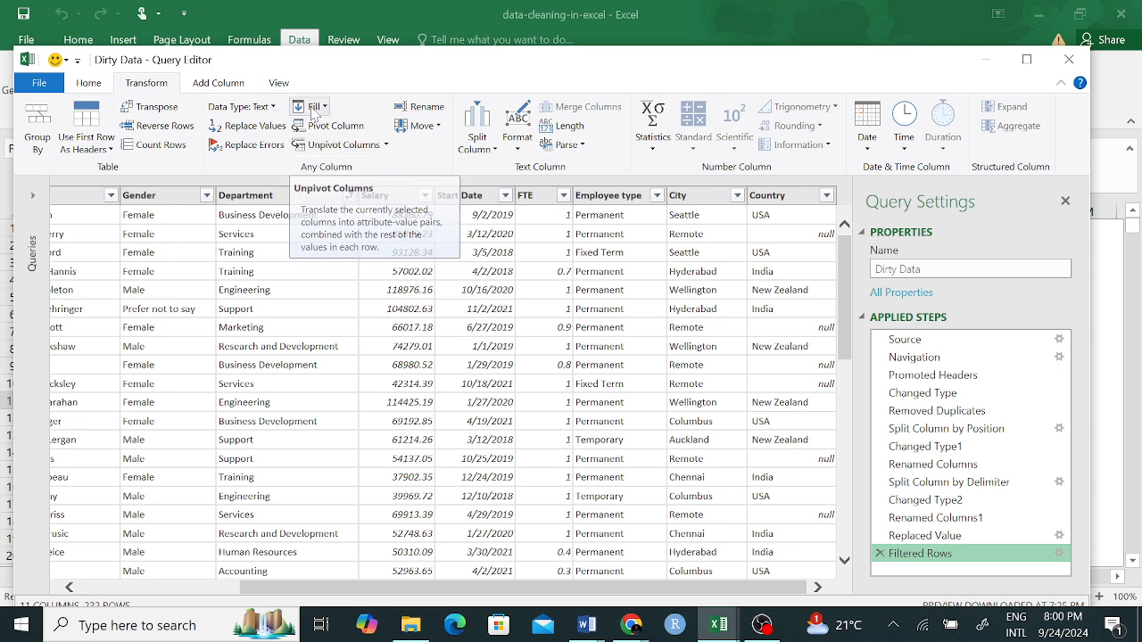
click(219, 83)
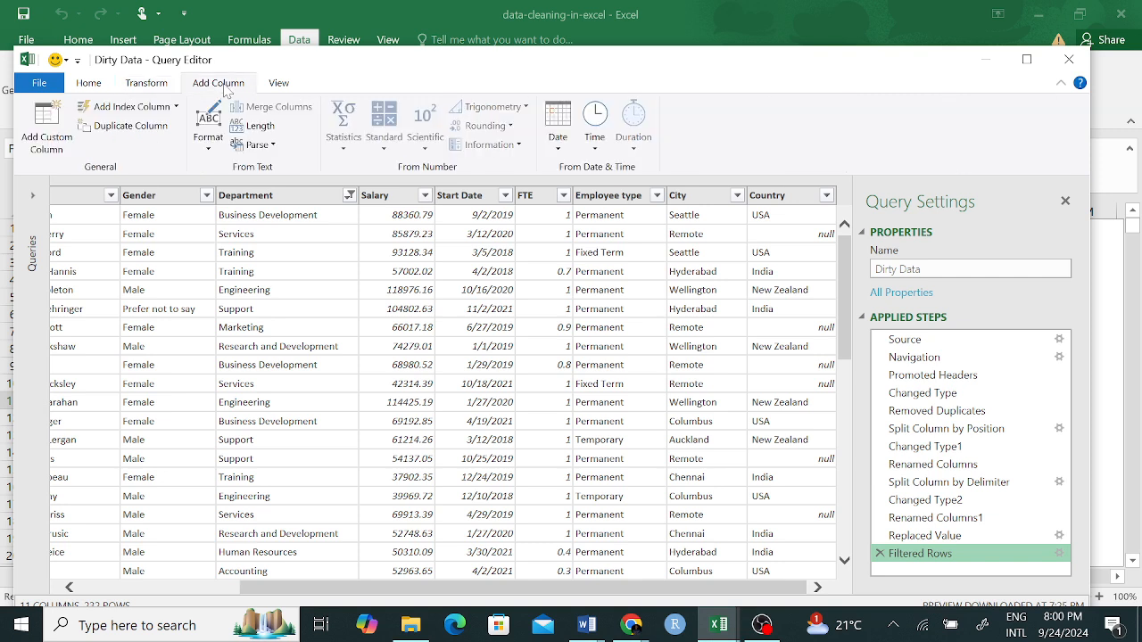
click(177, 106)
click(177, 107)
Step: Switch to the Google Meet call, close the participant list and dismiss the notice about the visible screen
mouse_move(631, 624)
click(535, 558)
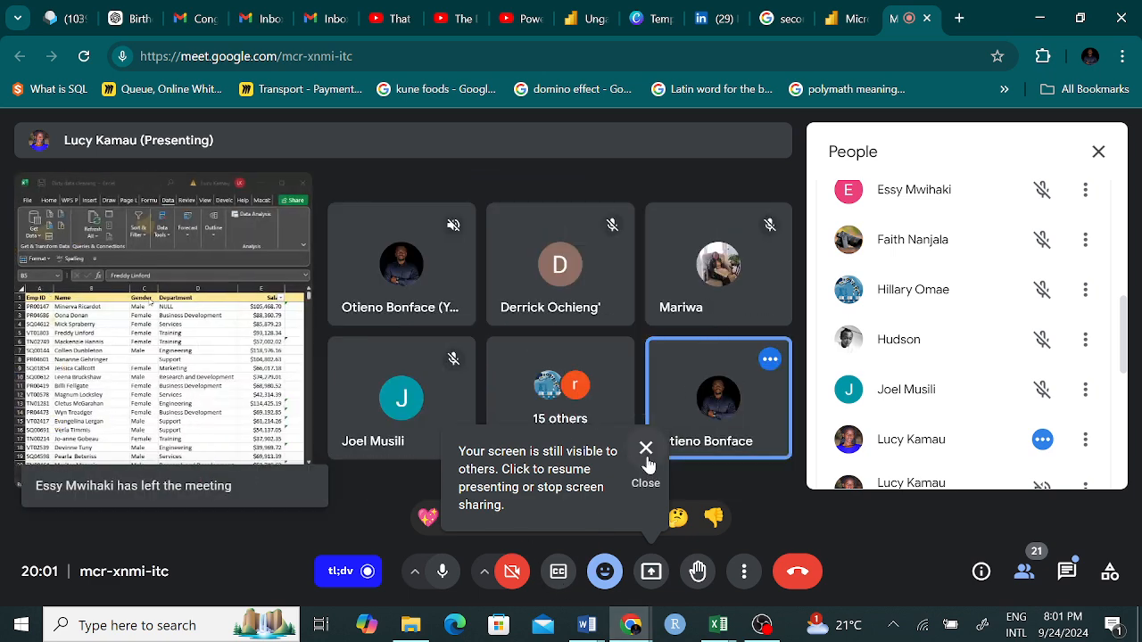
mouse_move(203, 359)
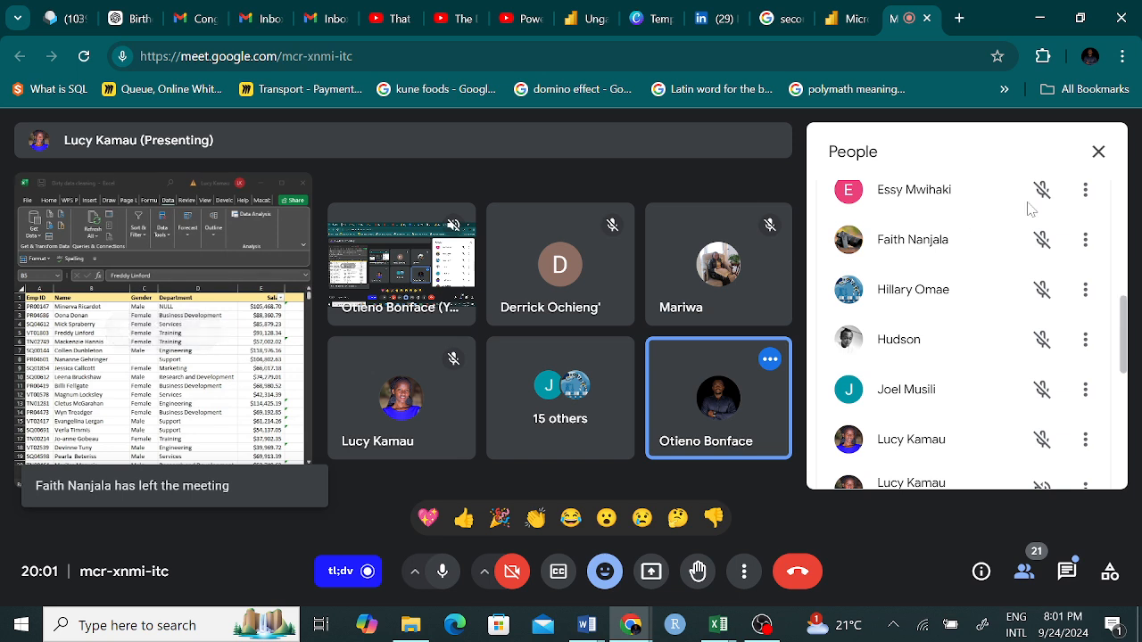
click(1098, 151)
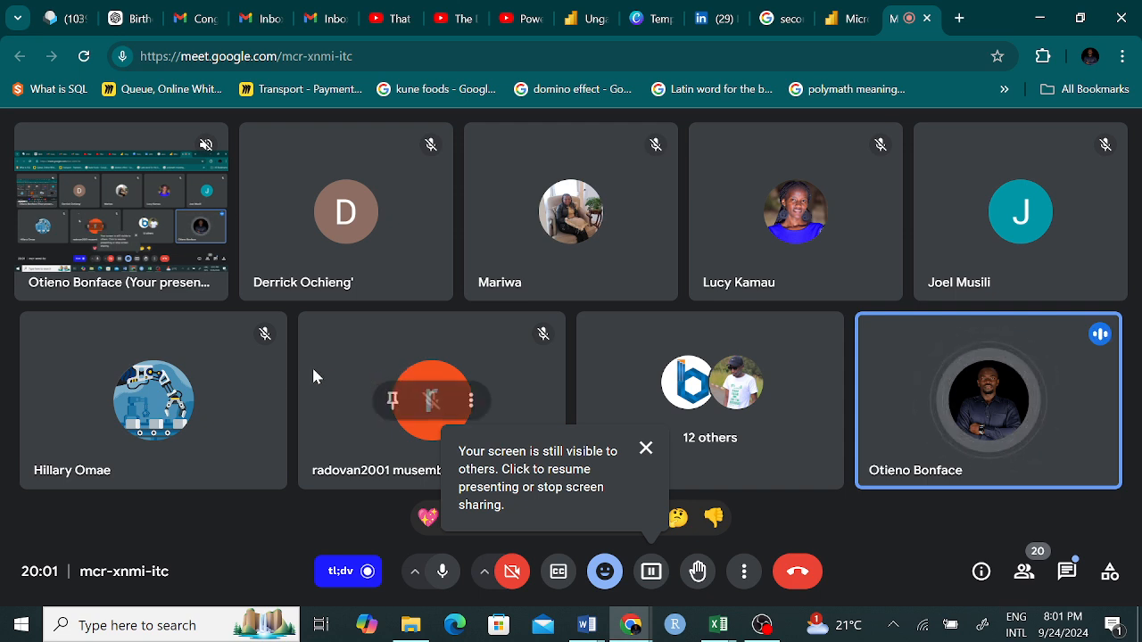
click(645, 449)
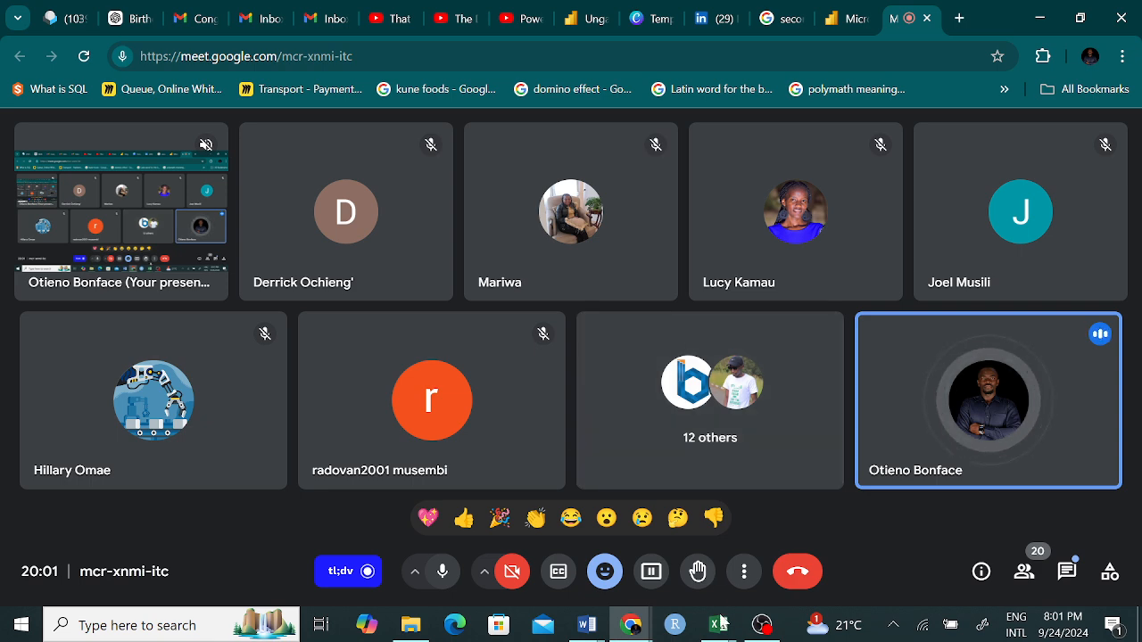
Step: Check the Dirty Data query in Excel, and return to the Google Meet call to view the participant's shared Power Query screen
mouse_move(718, 632)
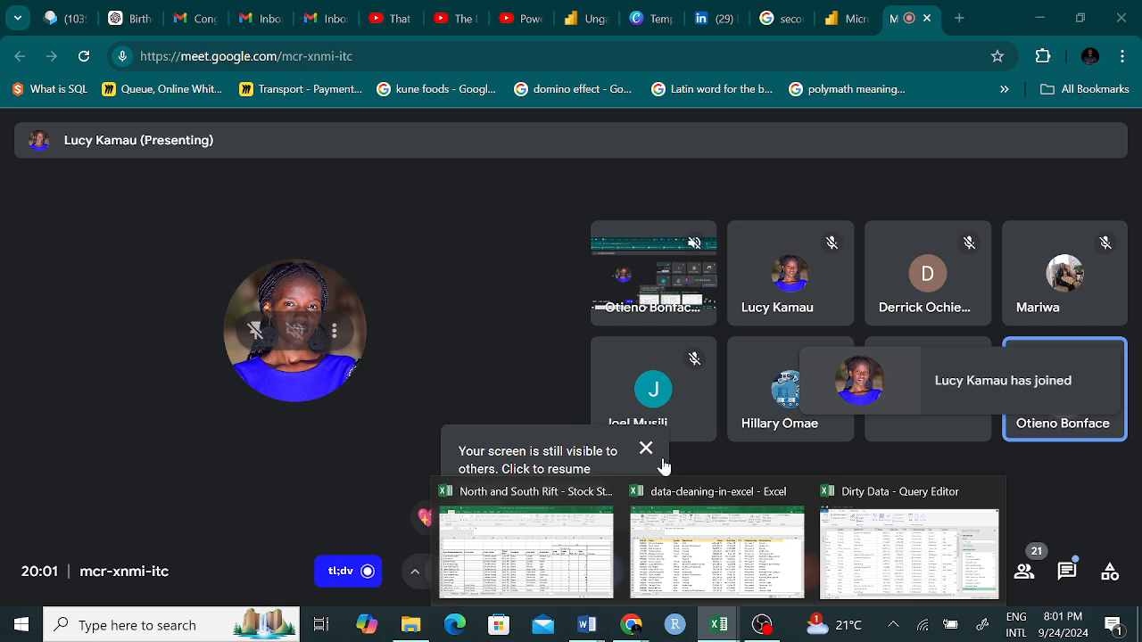
click(723, 493)
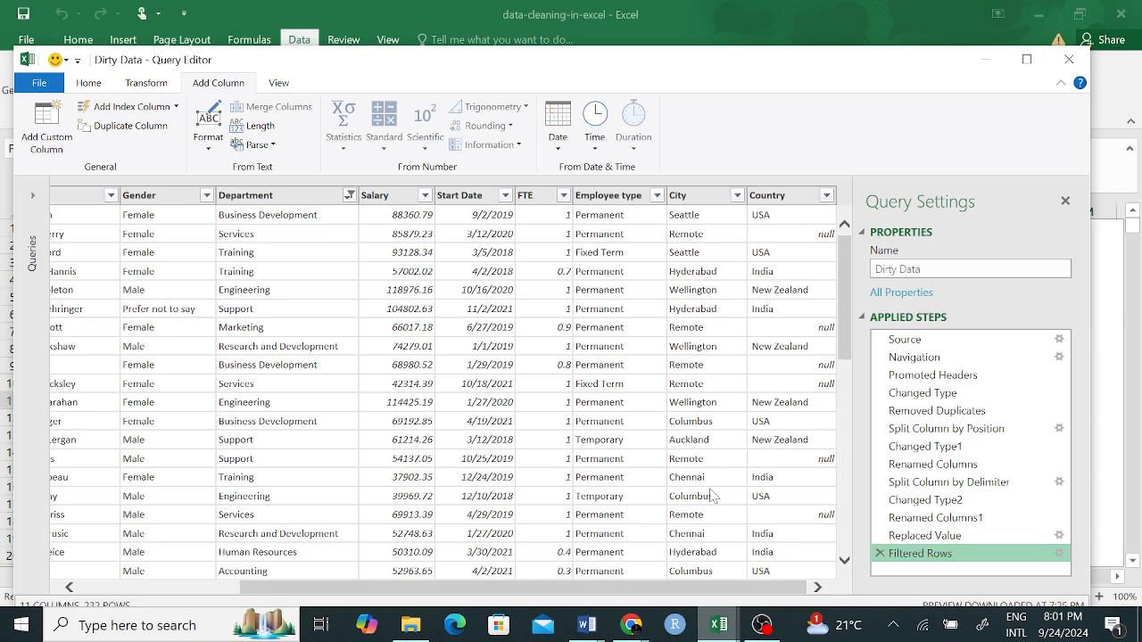
click(716, 624)
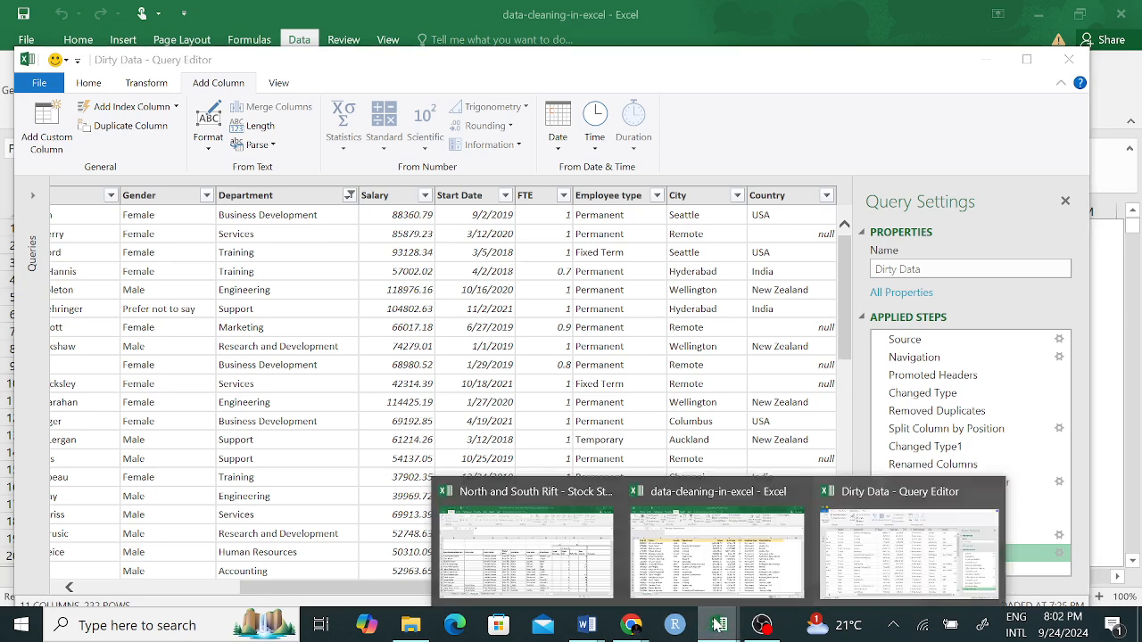
mouse_move(632, 624)
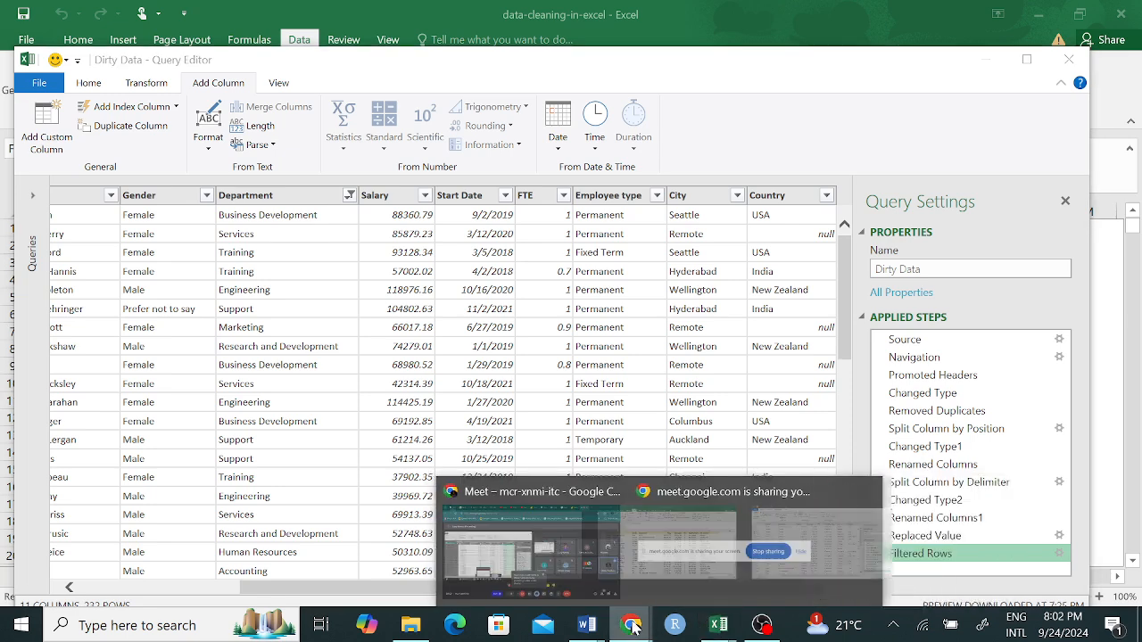
click(574, 559)
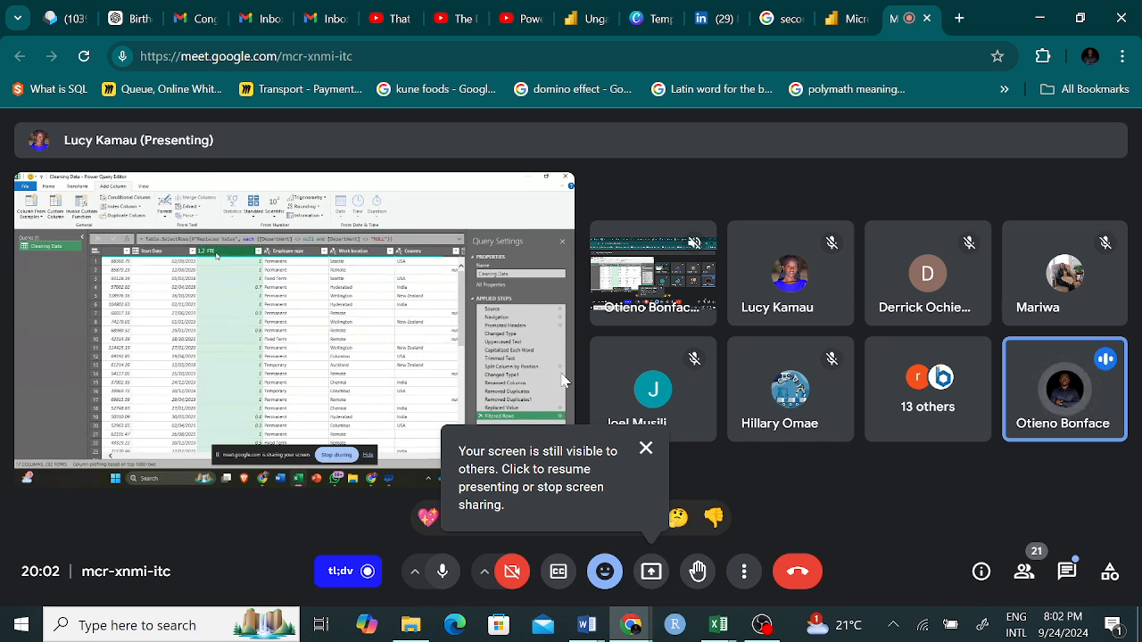
click(645, 450)
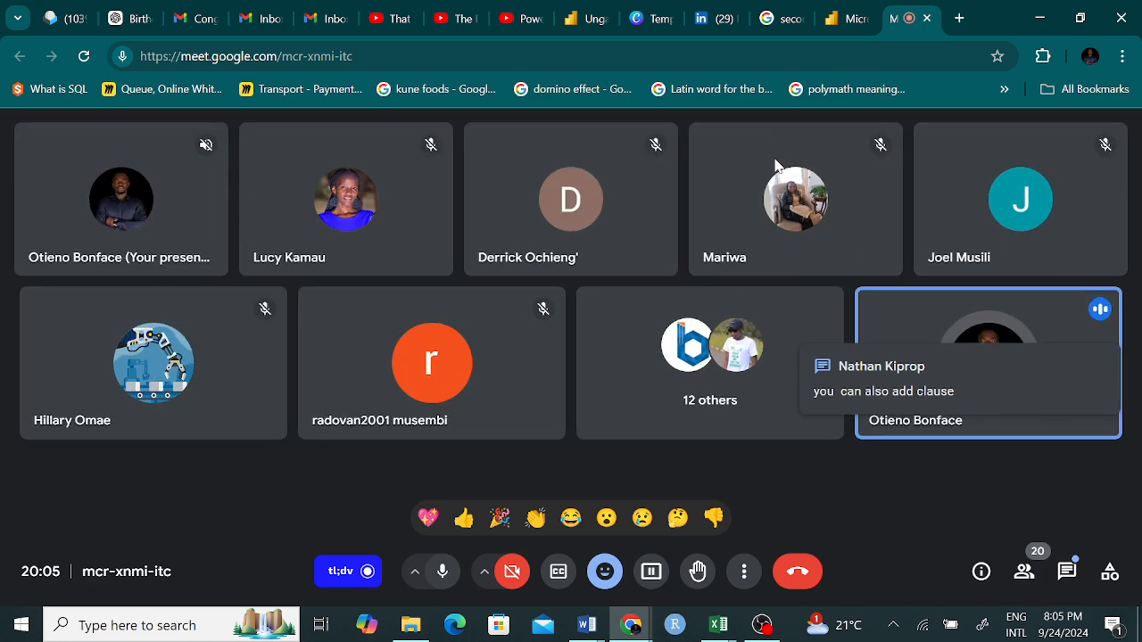
Step: Resume presenting the screen in the call and switch back to the Dirty Data query in Excel
click(652, 573)
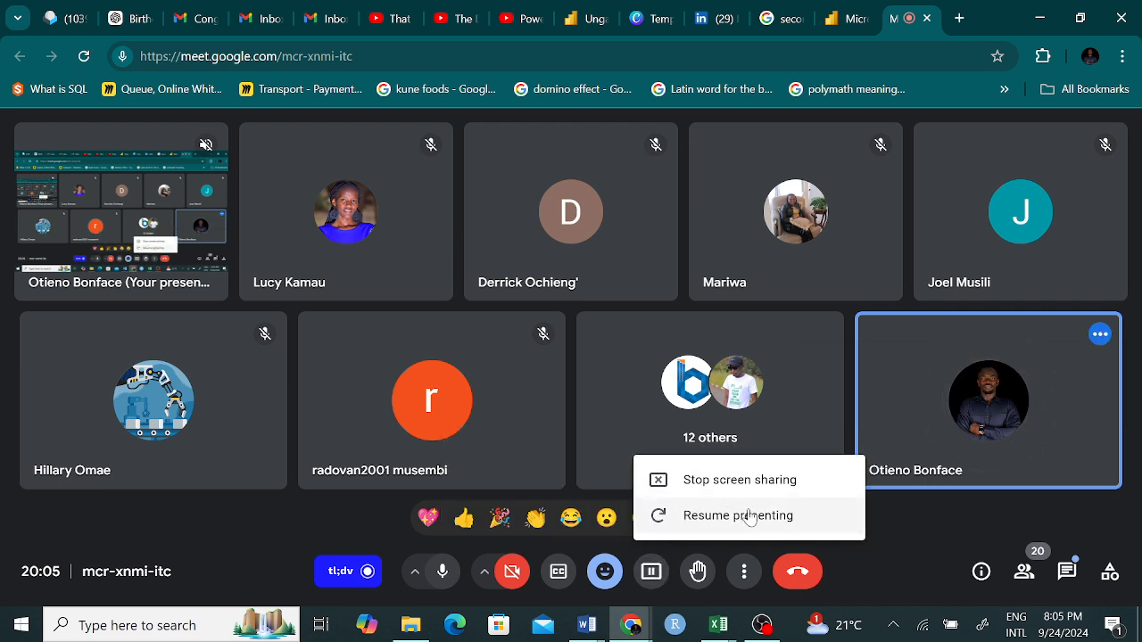
click(749, 517)
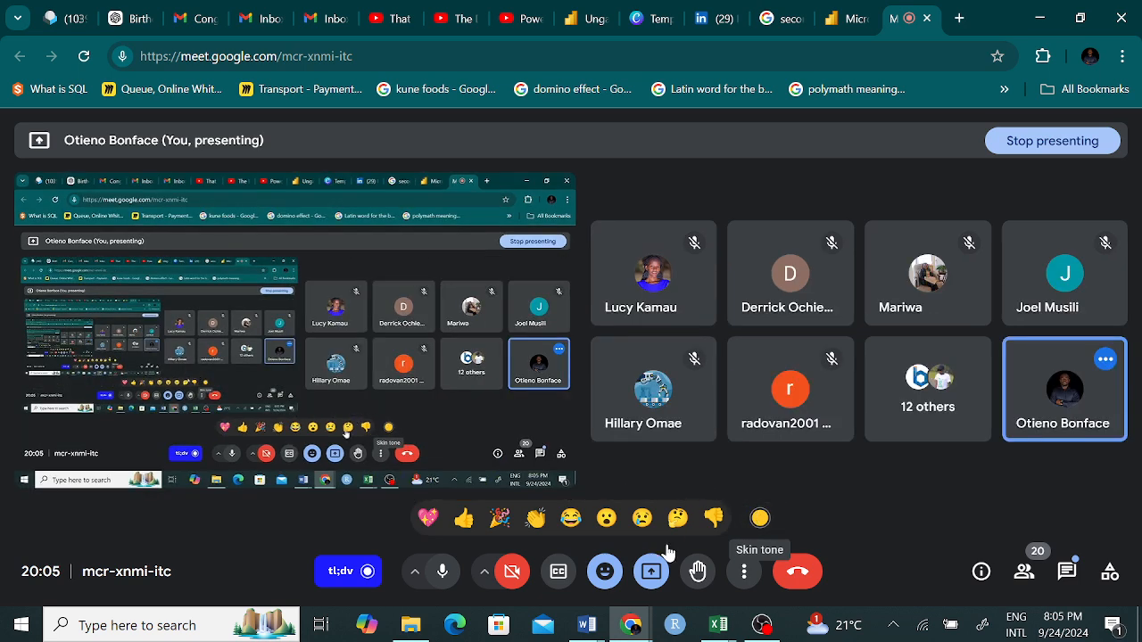
mouse_move(718, 624)
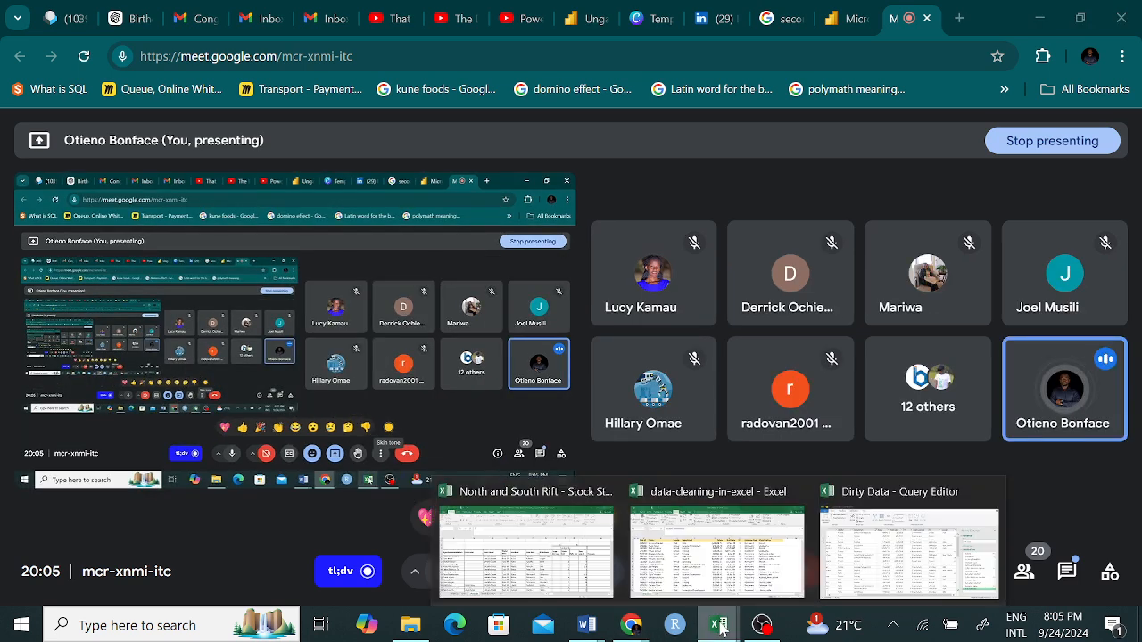
click(740, 570)
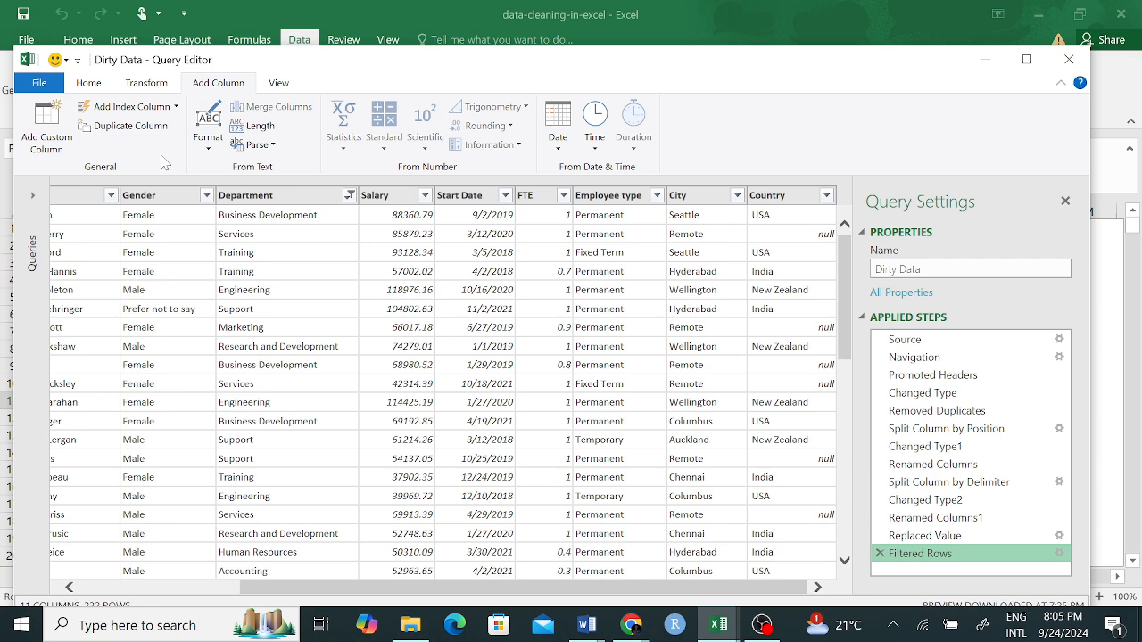
click(177, 107)
click(177, 113)
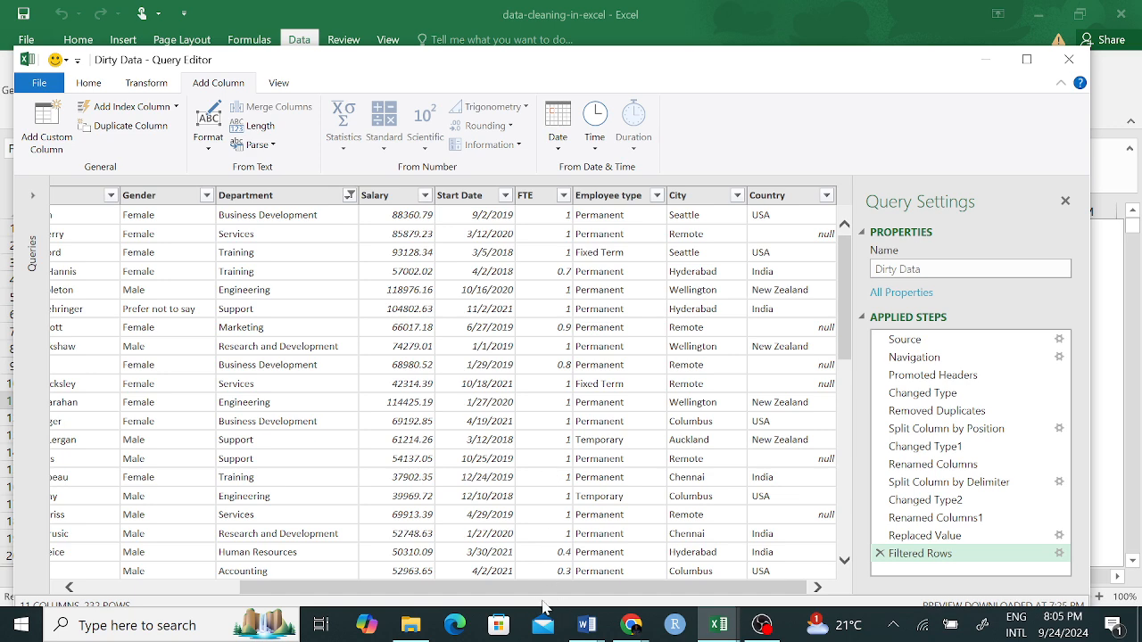
drag(535, 590, 353, 594)
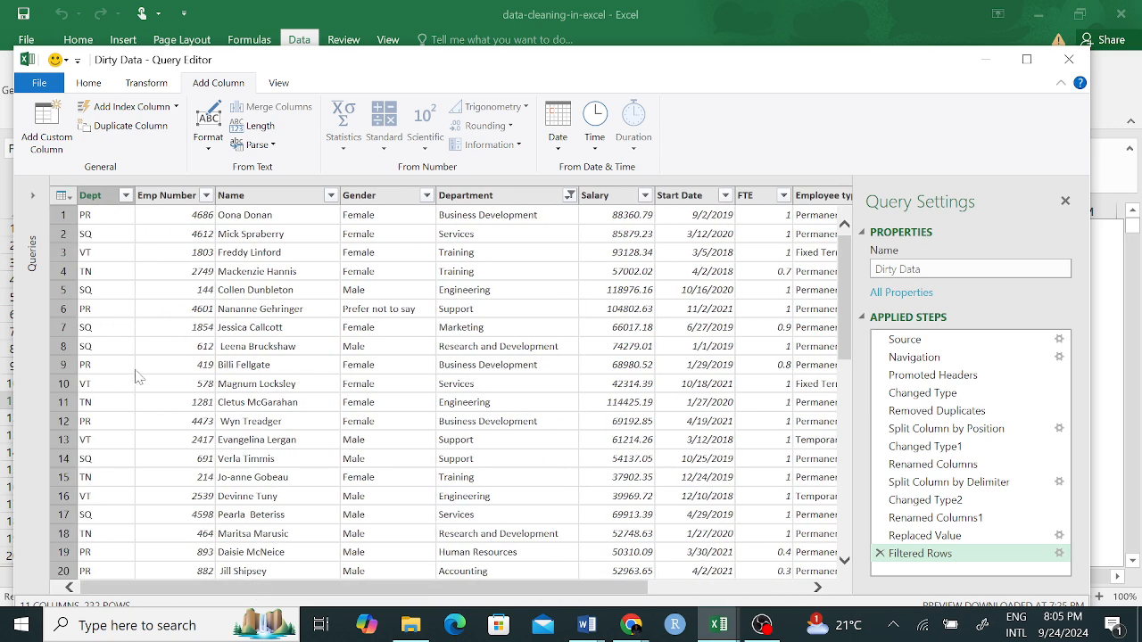
drag(344, 587, 425, 589)
Step: Close the Query Editor and load the cleaned Dirty Data query into a worksheet
click(88, 82)
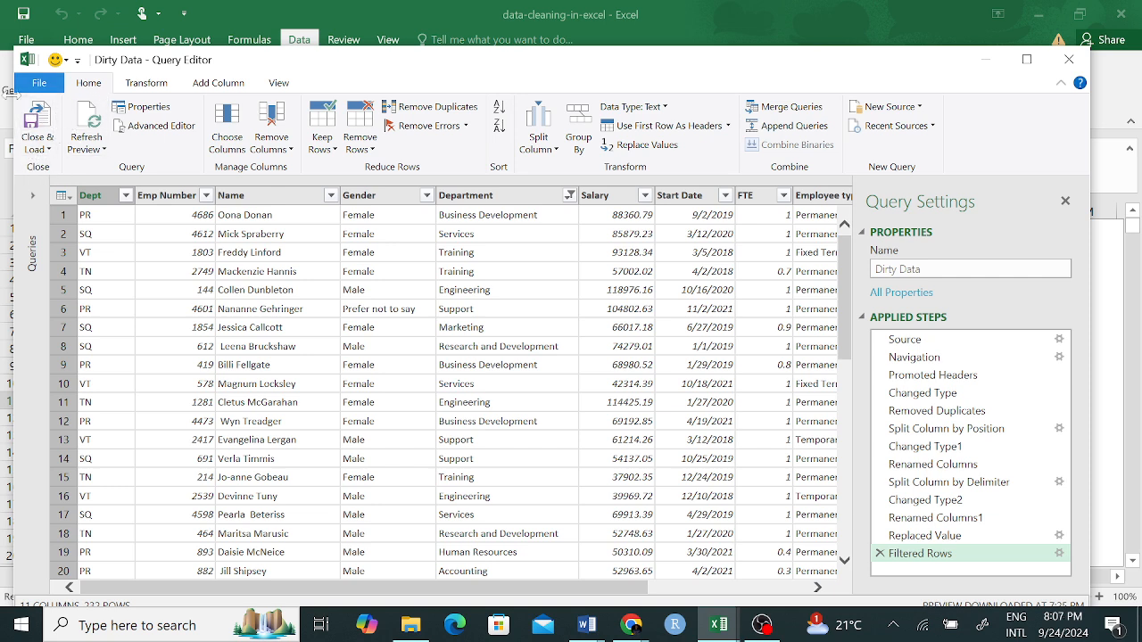
click(48, 149)
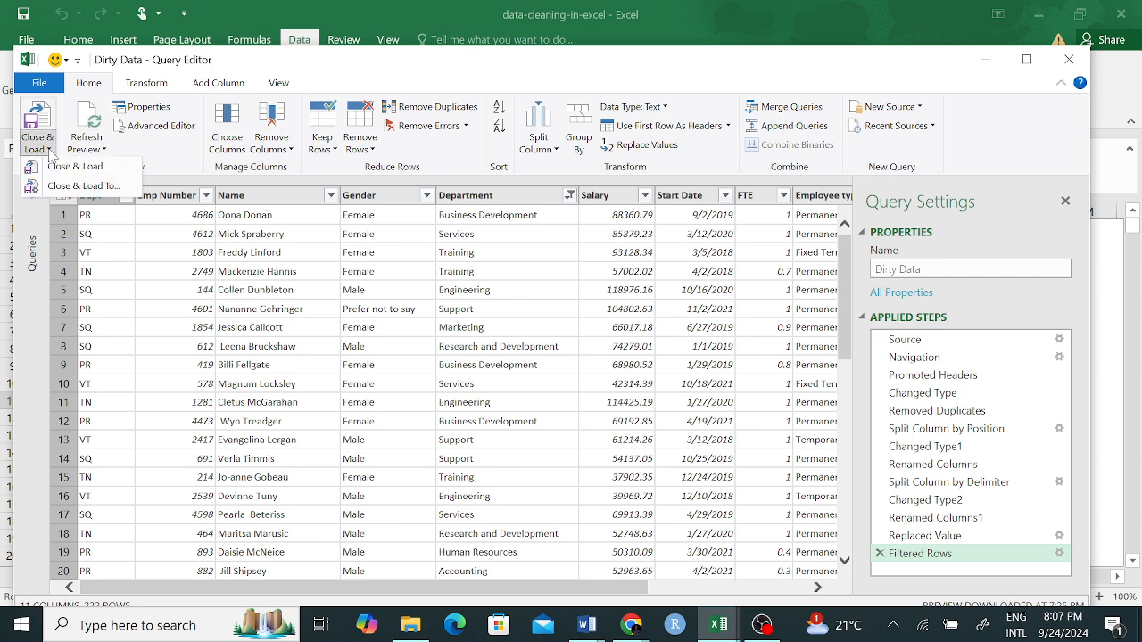
click(78, 168)
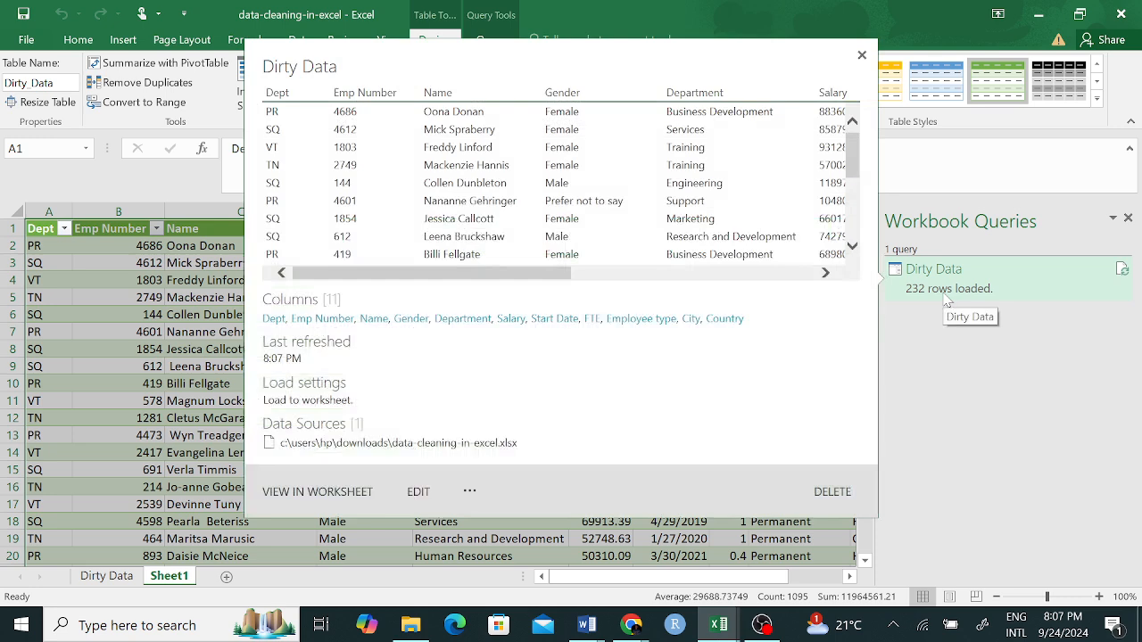
Step: Examine the Dirty Data query's preview and the rows and columns of the loaded table on Sheet1
mouse_move(946, 303)
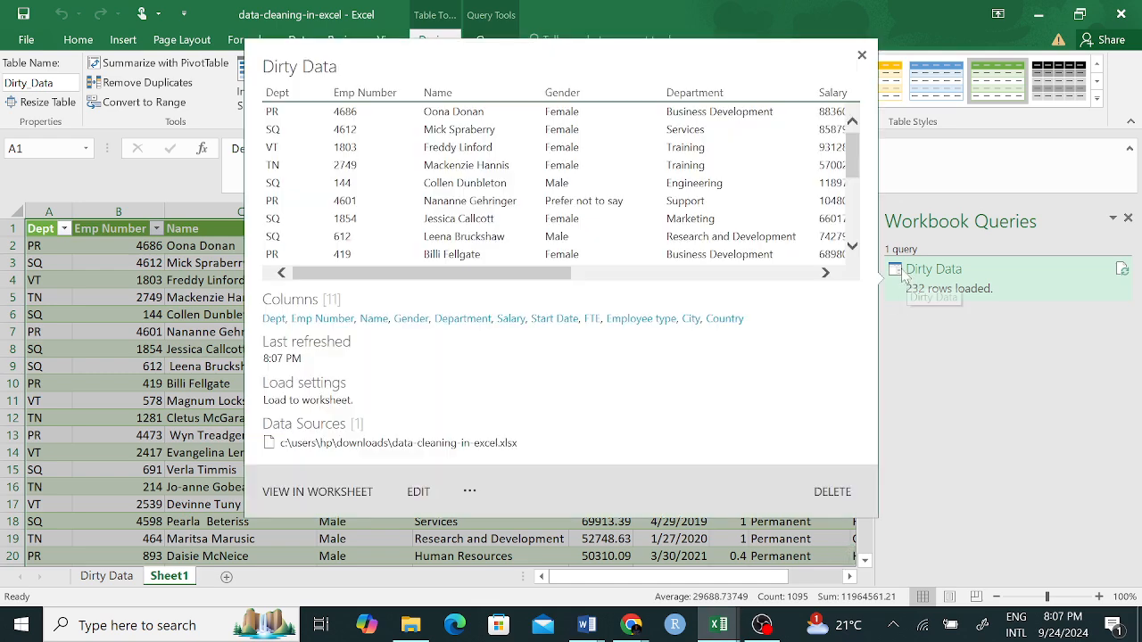
mouse_move(897, 272)
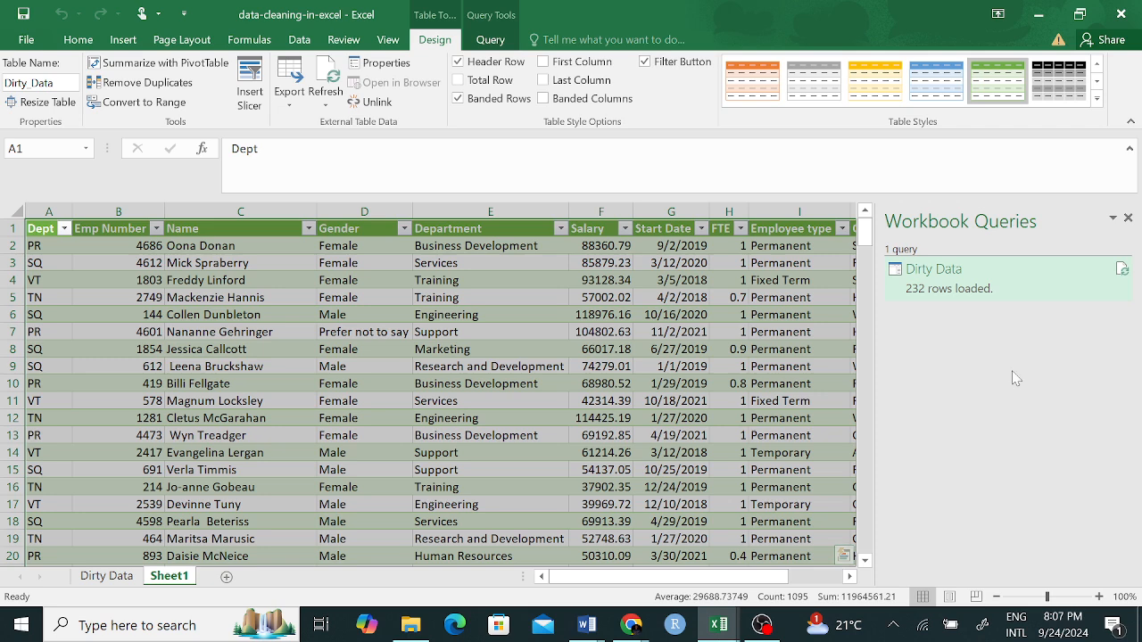
click(319, 416)
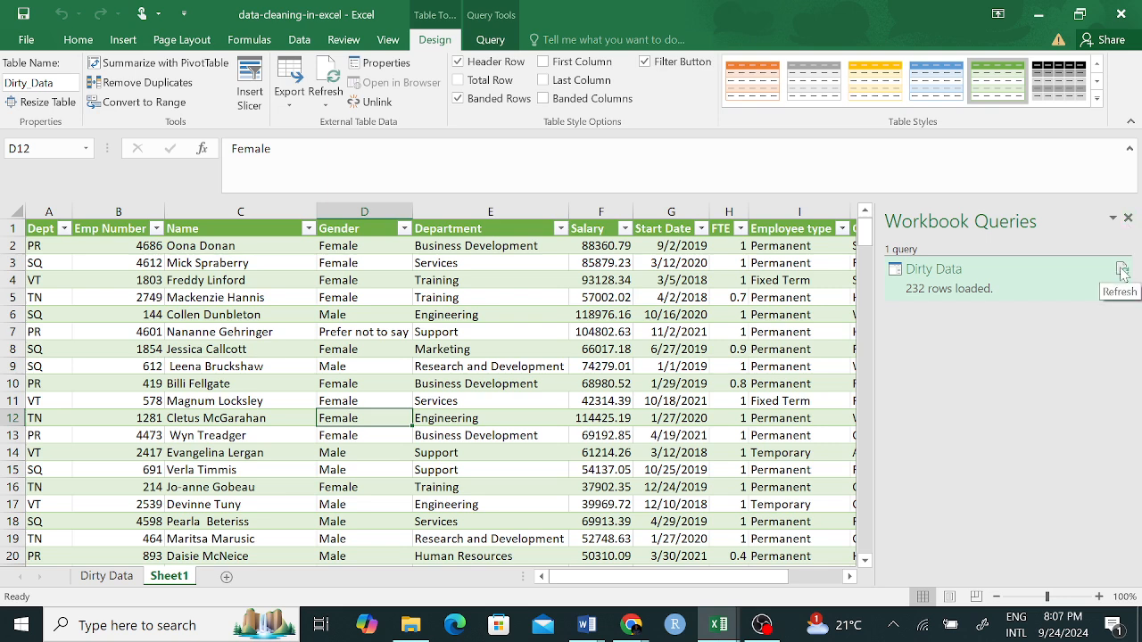
click(229, 434)
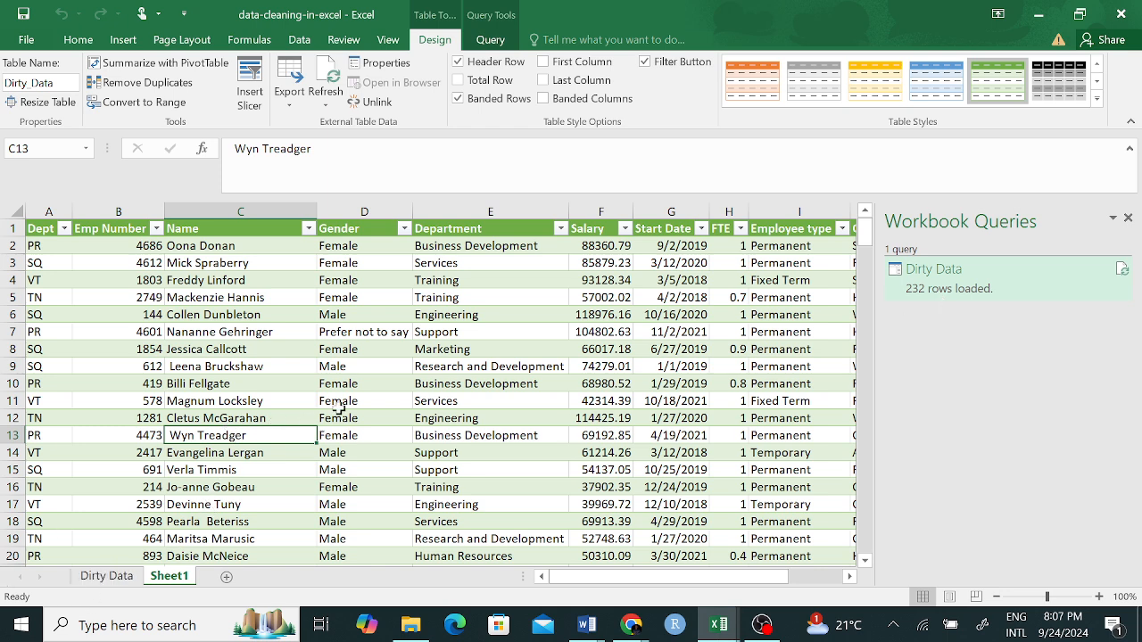
click(357, 401)
scroll(480, 450, down, 9)
scroll(481, 450, down, 8)
scroll(481, 450, up, 17)
scroll(481, 451, right, 4)
scroll(481, 450, left, 4)
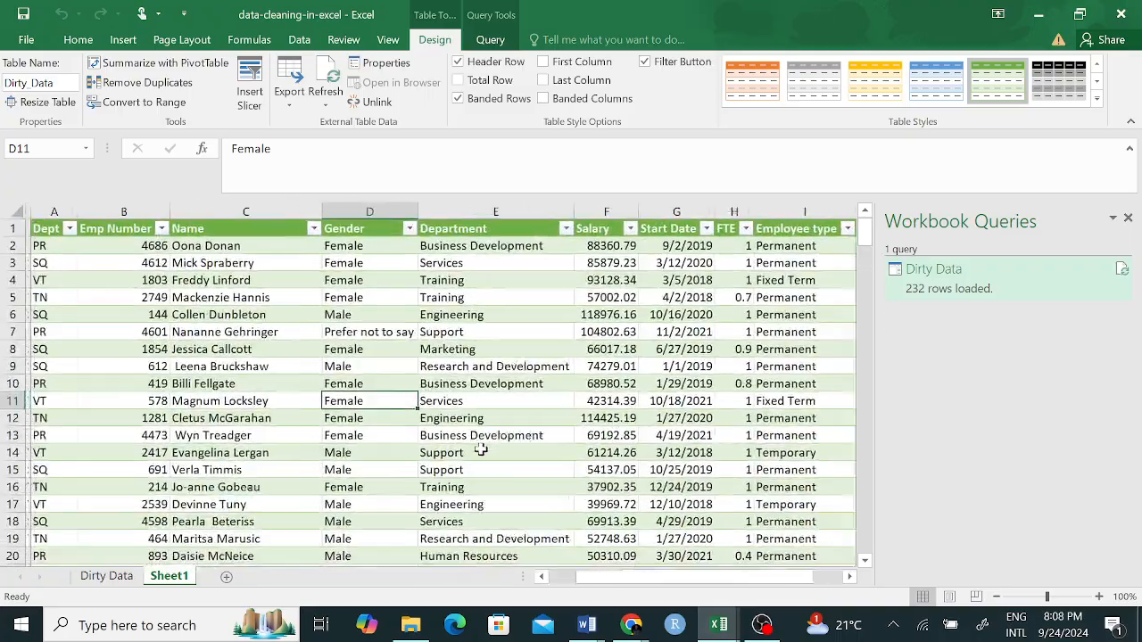
Step: Examine the rows of the loaded table on Sheet1 from the first record through to the last
scroll(480, 450, down, 17)
scroll(479, 451, down, 20)
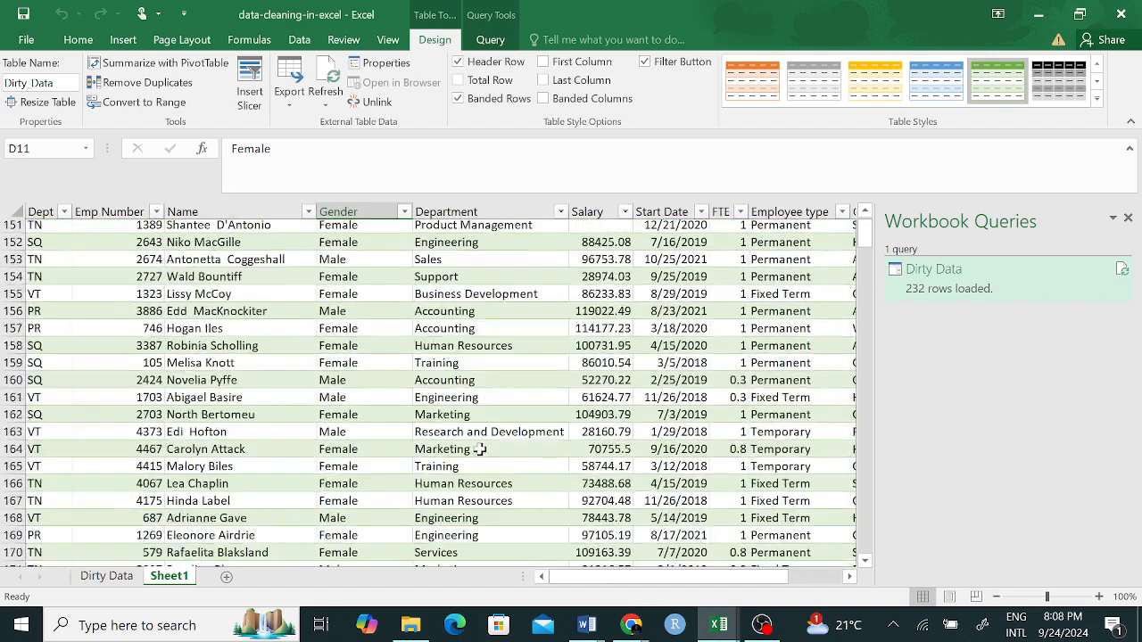
scroll(479, 451, up, 8)
scroll(479, 450, down, 1)
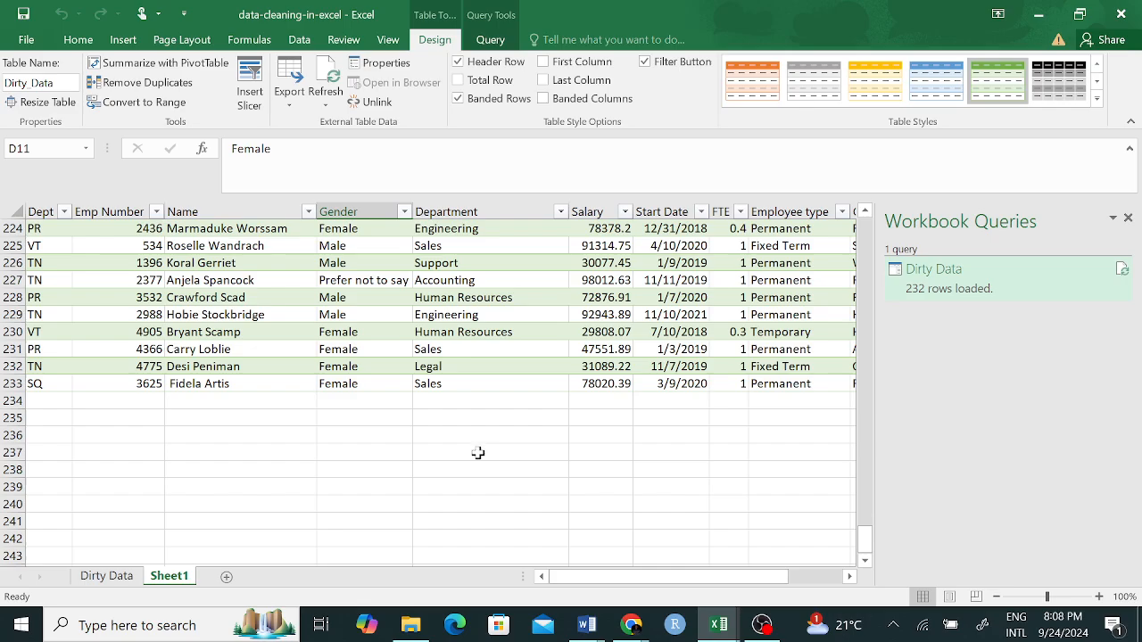
scroll(477, 457, up, 20)
scroll(382, 465, up, 20)
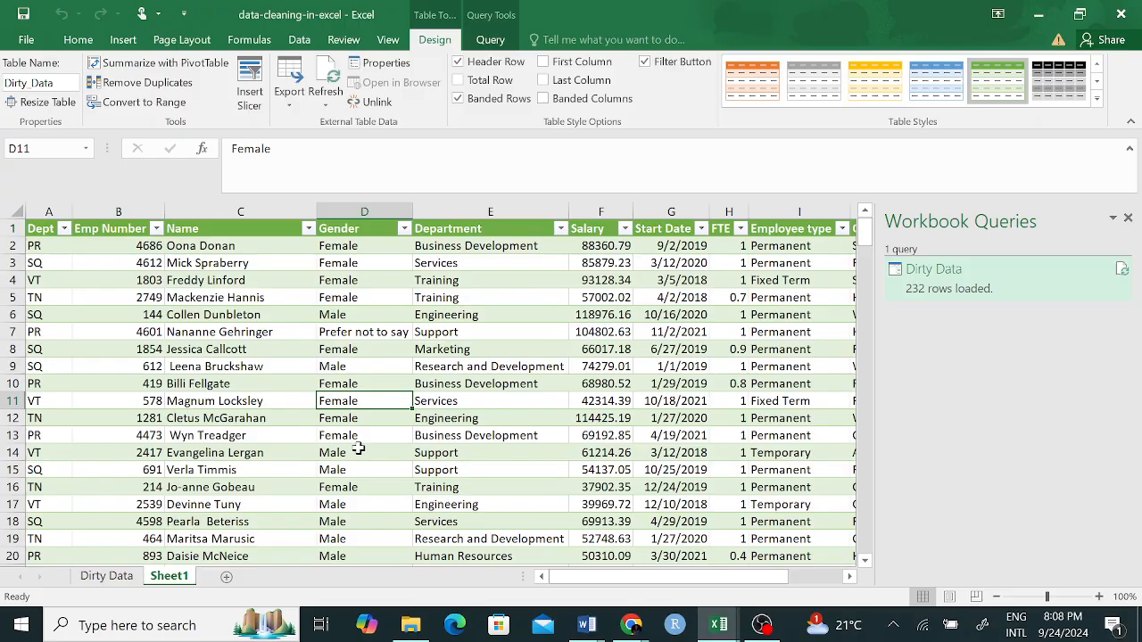
scroll(357, 449, up, 5)
scroll(357, 448, down, 20)
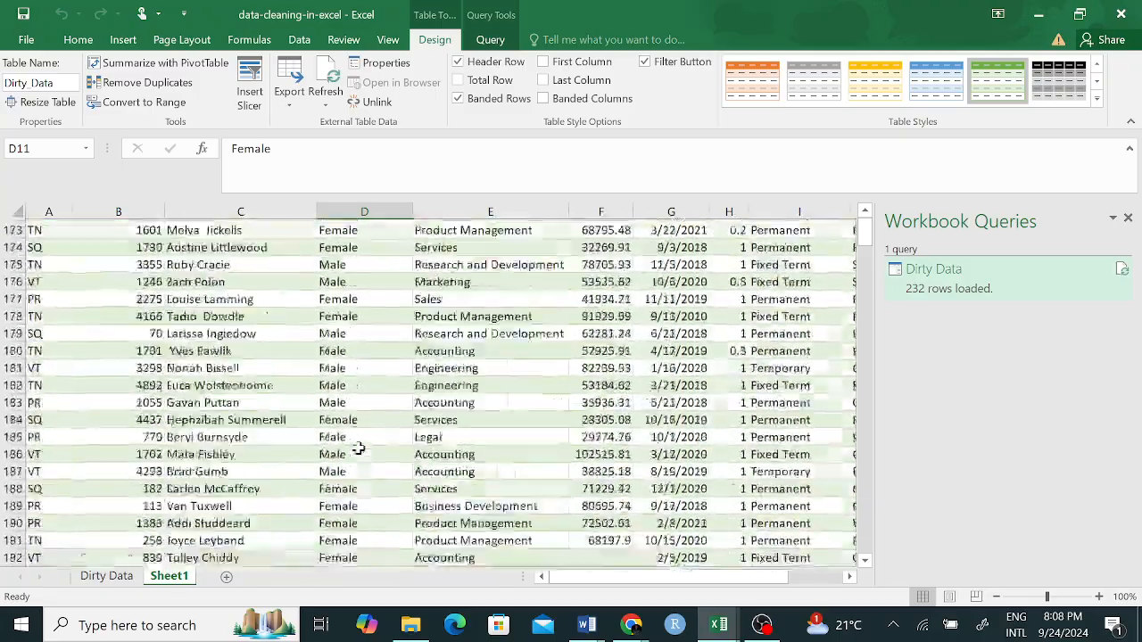
scroll(358, 449, up, 20)
scroll(357, 448, down, 20)
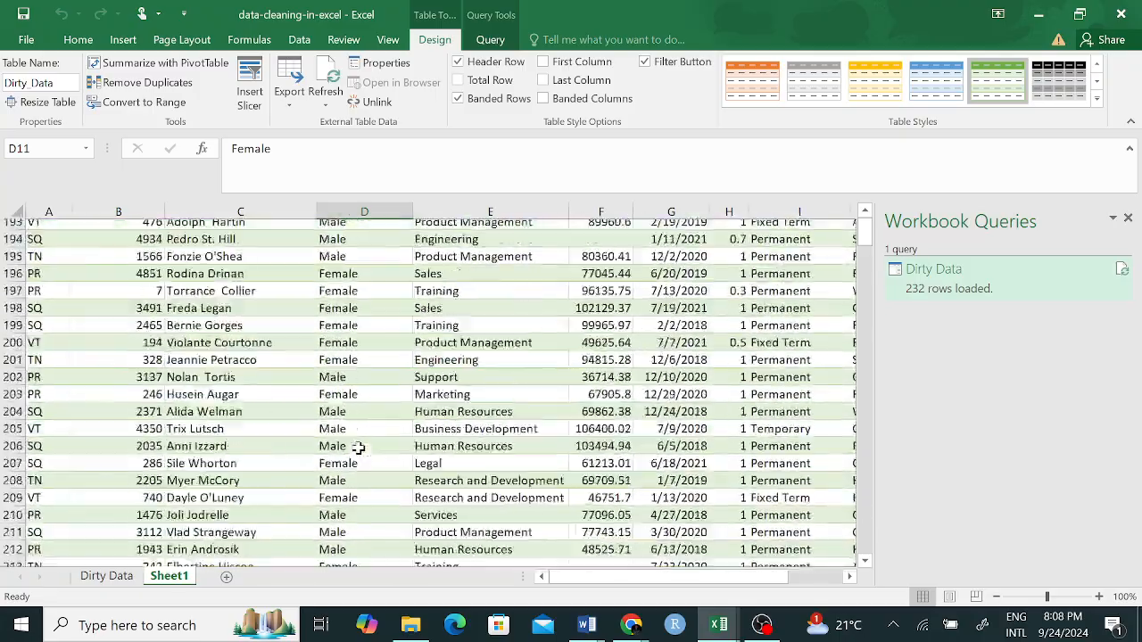
scroll(358, 449, down, 3)
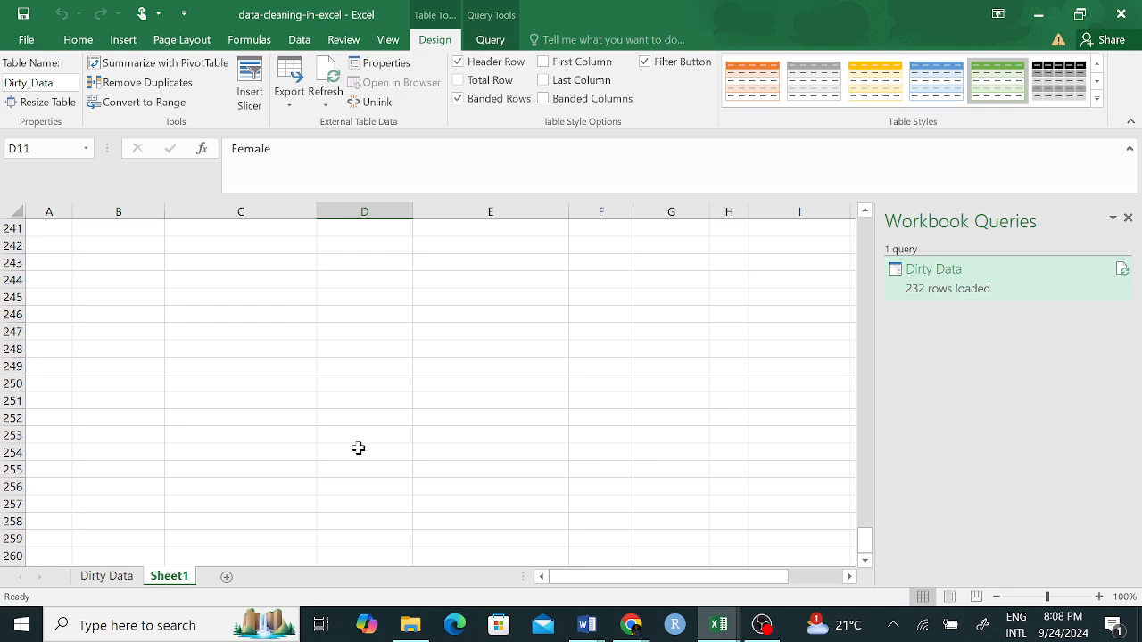
scroll(358, 448, up, 4)
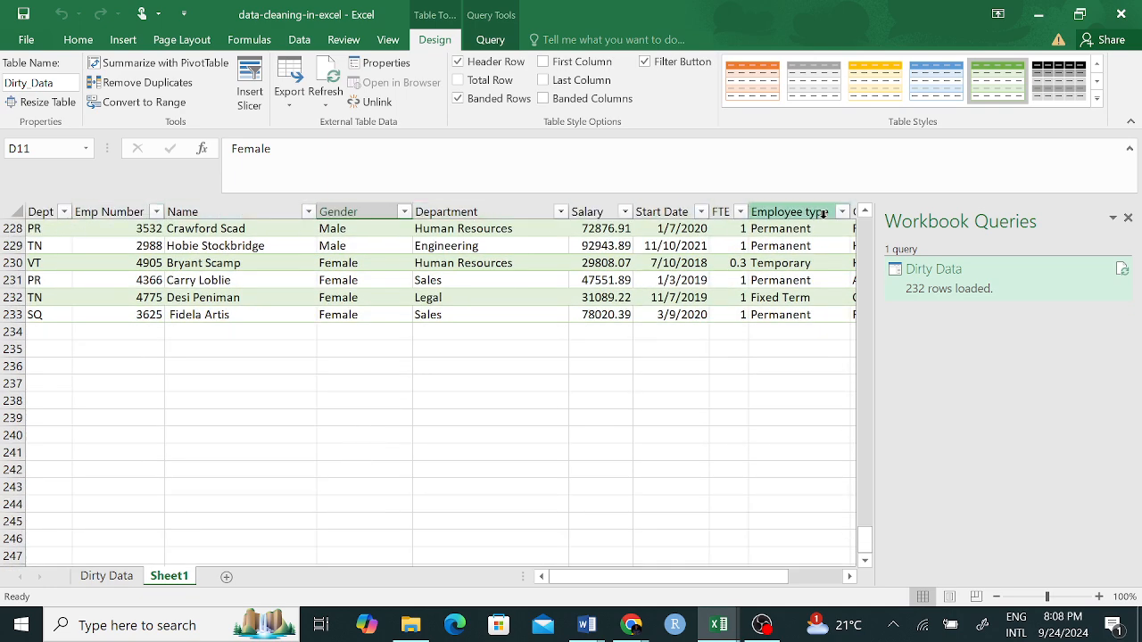
scroll(617, 452, down, 1)
scroll(617, 452, down, 13)
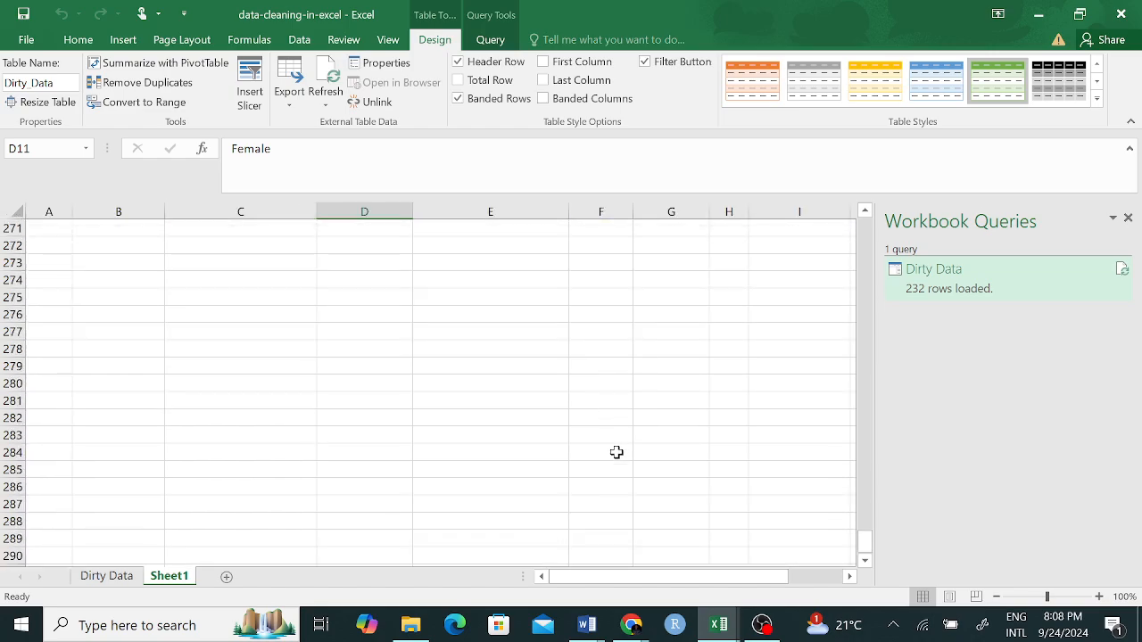
scroll(605, 440, up, 1)
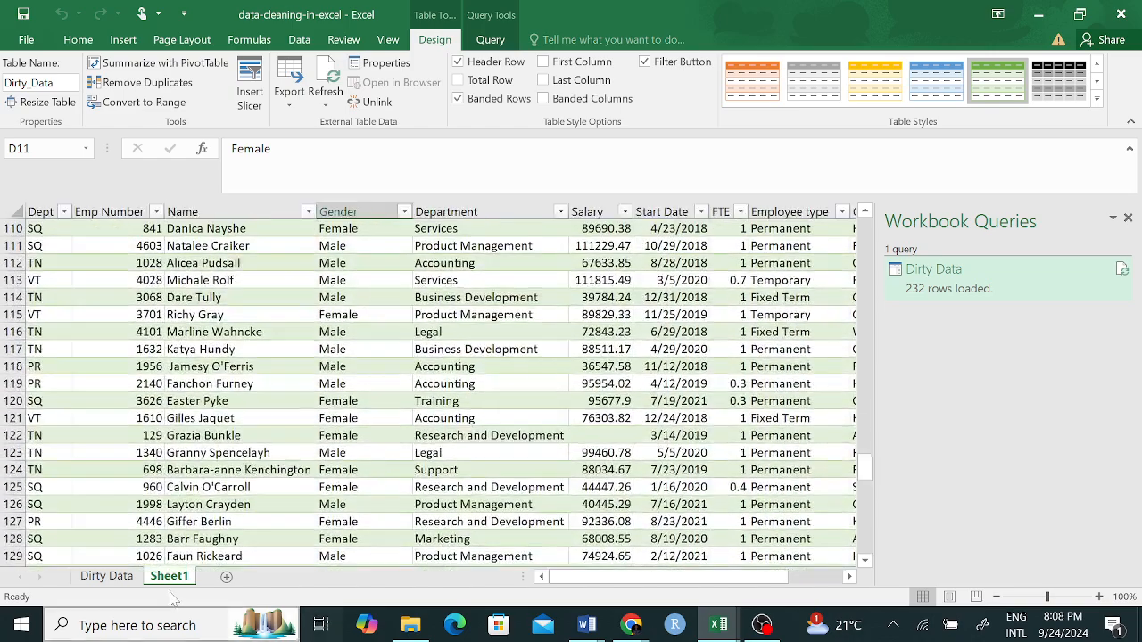
Step: Examine the original records on the Dirty Data sheet through to the last row
click(106, 575)
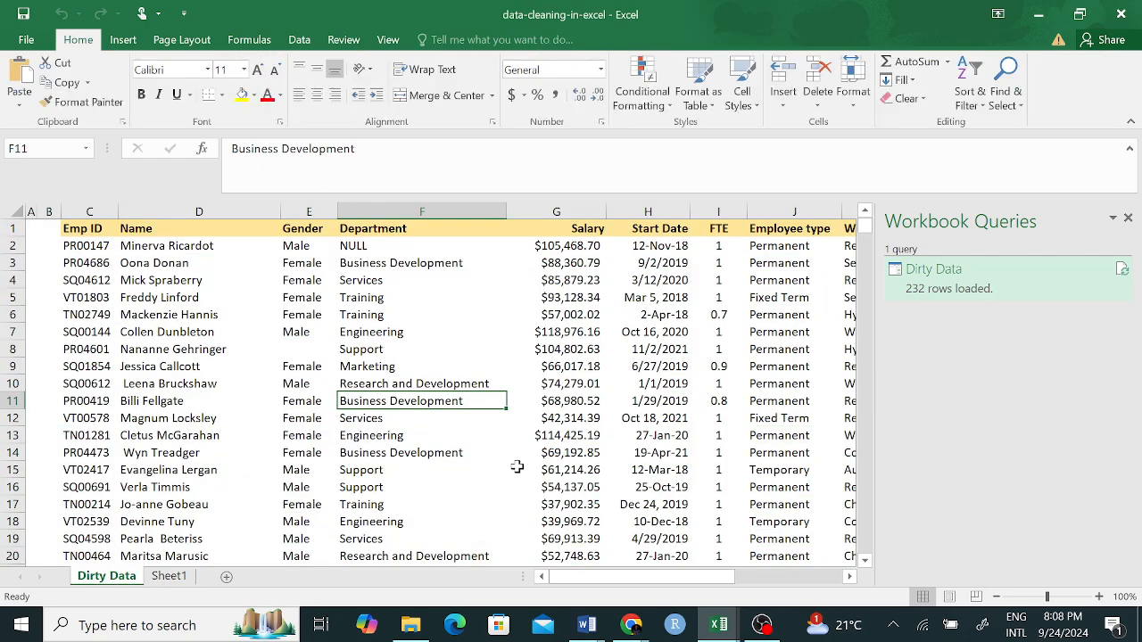
scroll(518, 415, down, 7)
scroll(518, 415, down, 14)
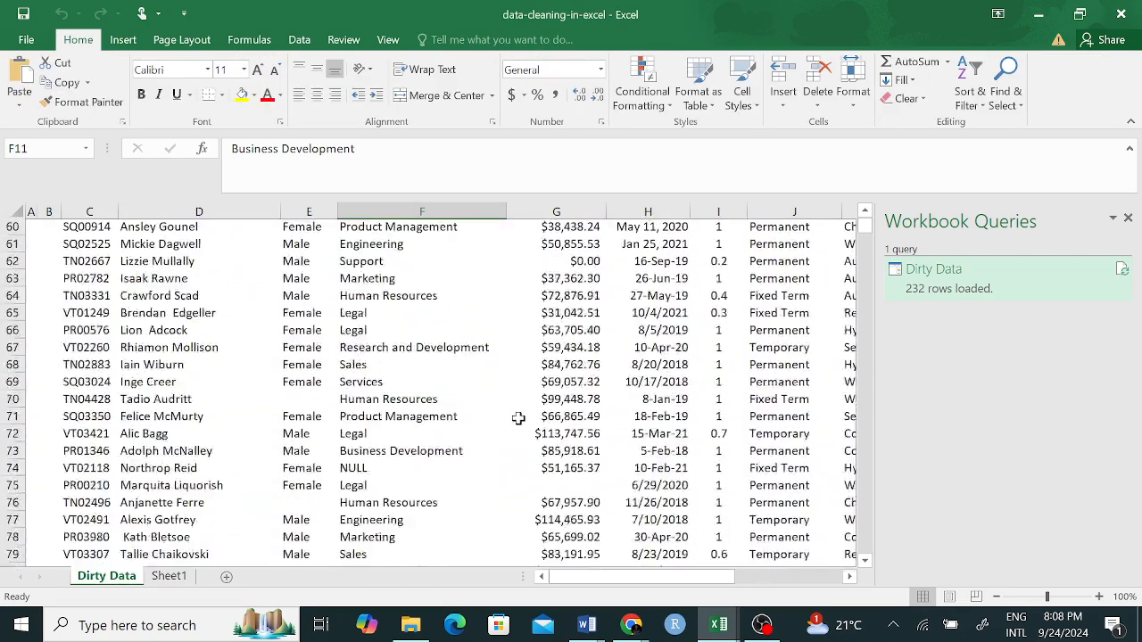
scroll(518, 418, down, 15)
scroll(518, 417, down, 20)
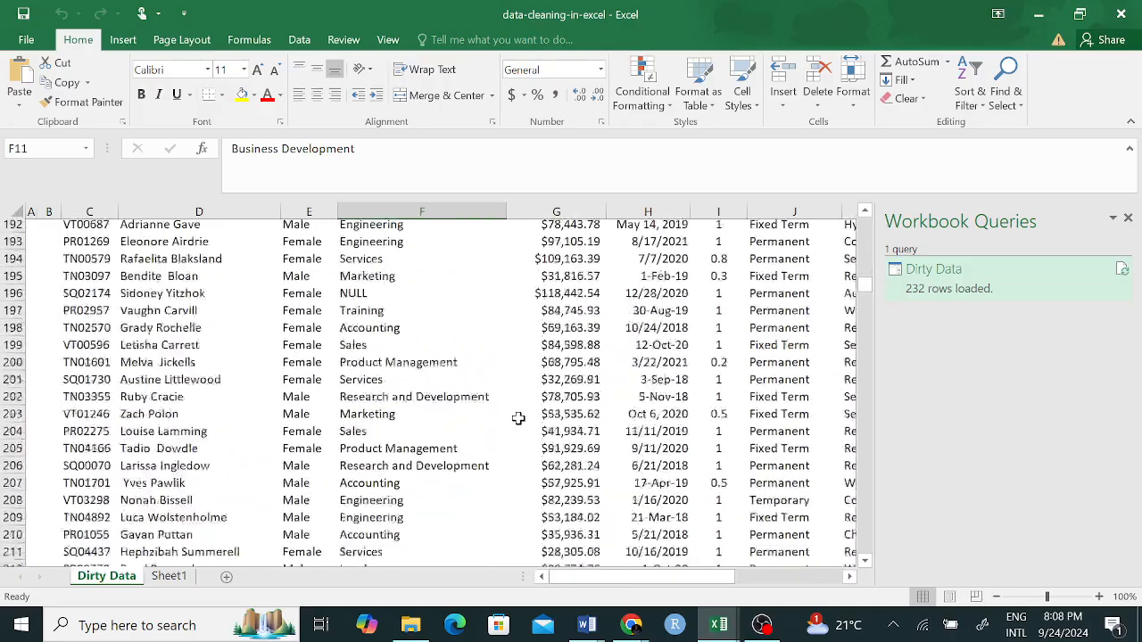
scroll(518, 417, down, 10)
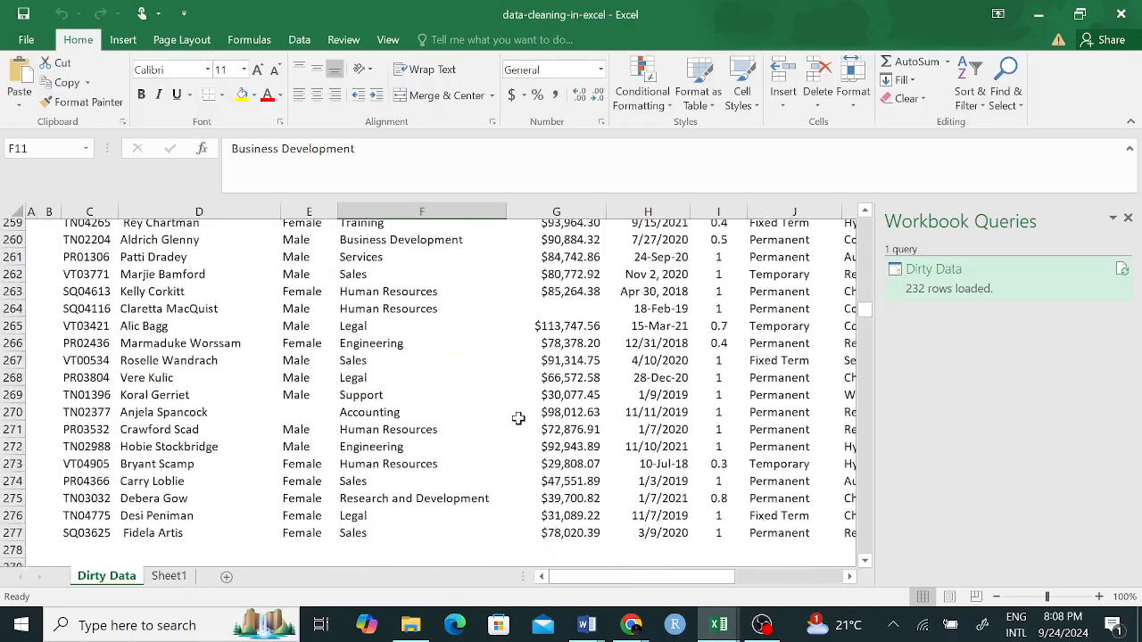
scroll(518, 417, up, 1)
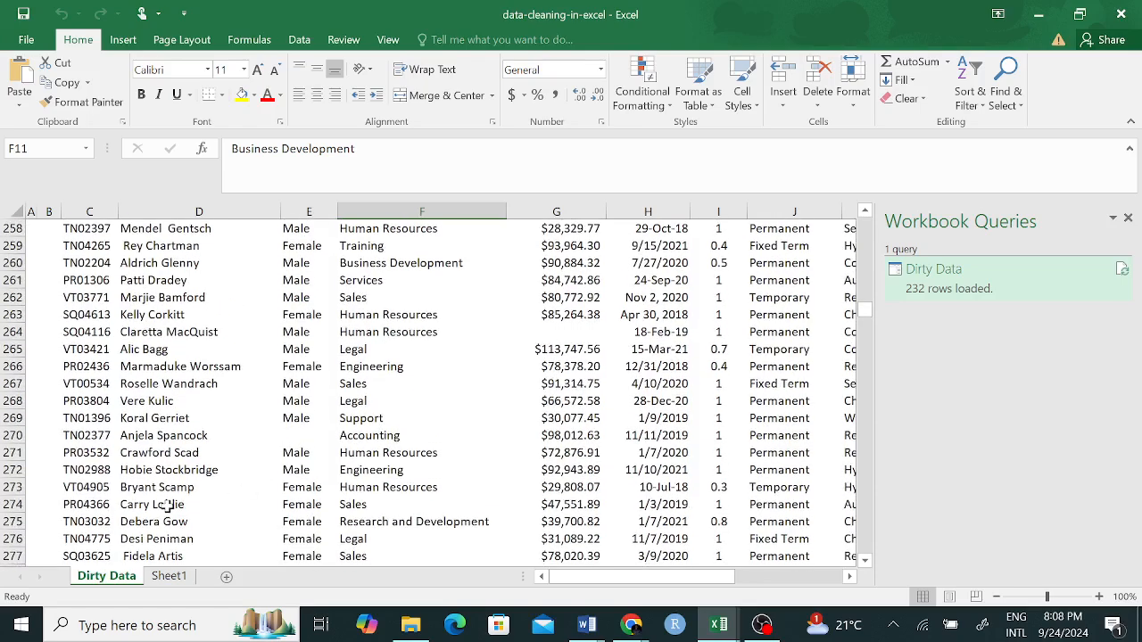
drag(10, 546, 7, 504)
key(ctrl+z)
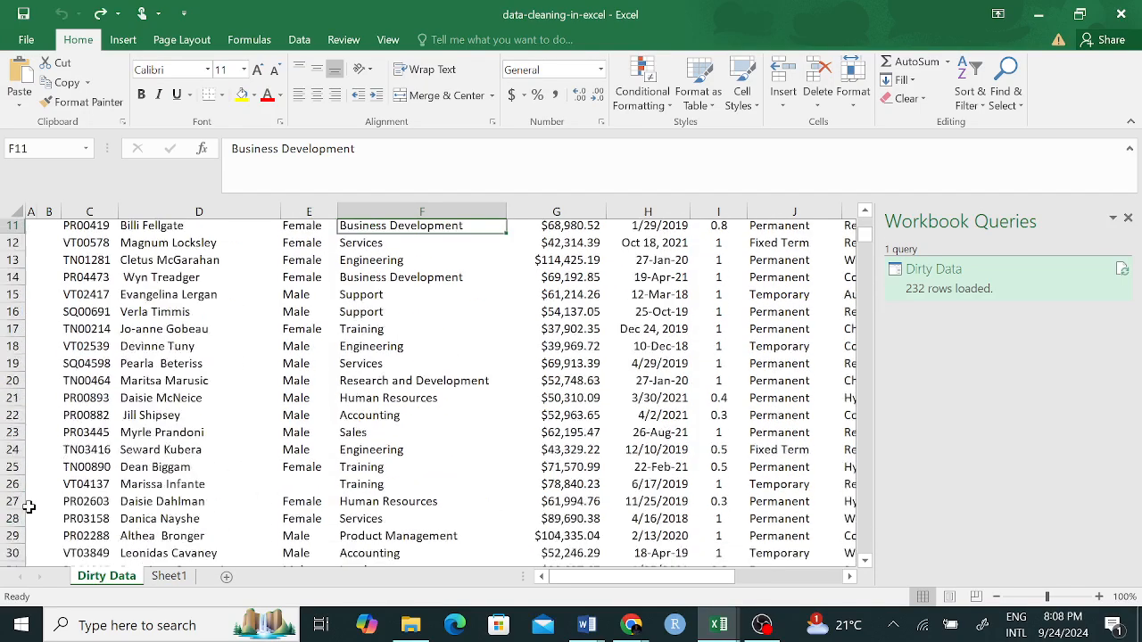
scroll(271, 493, down, 20)
scroll(270, 493, down, 20)
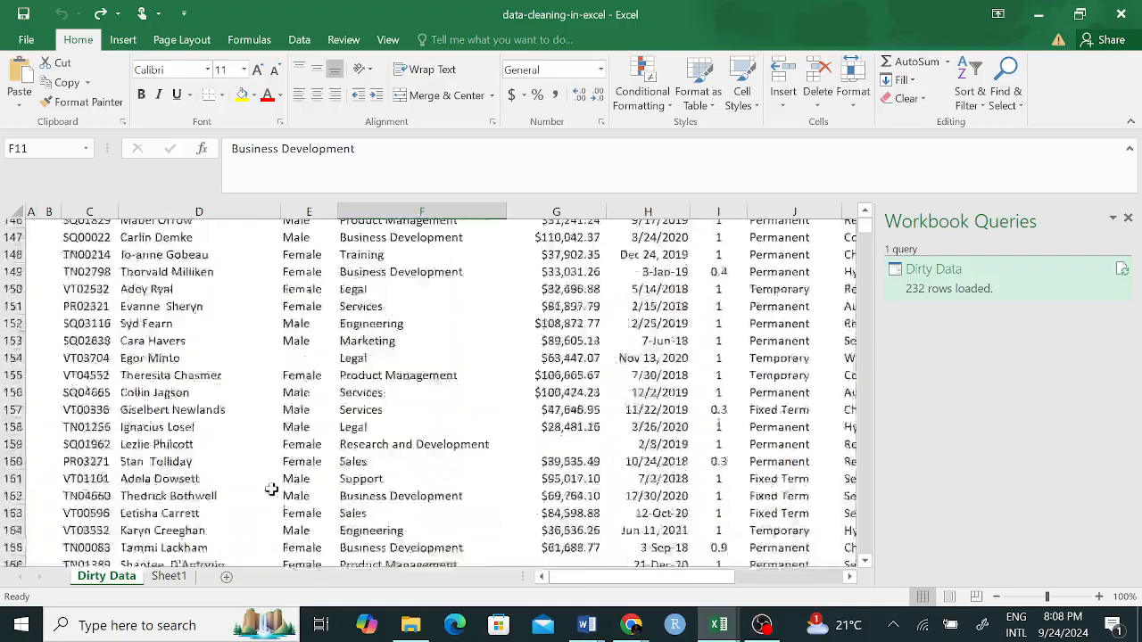
scroll(91, 466, up, 2)
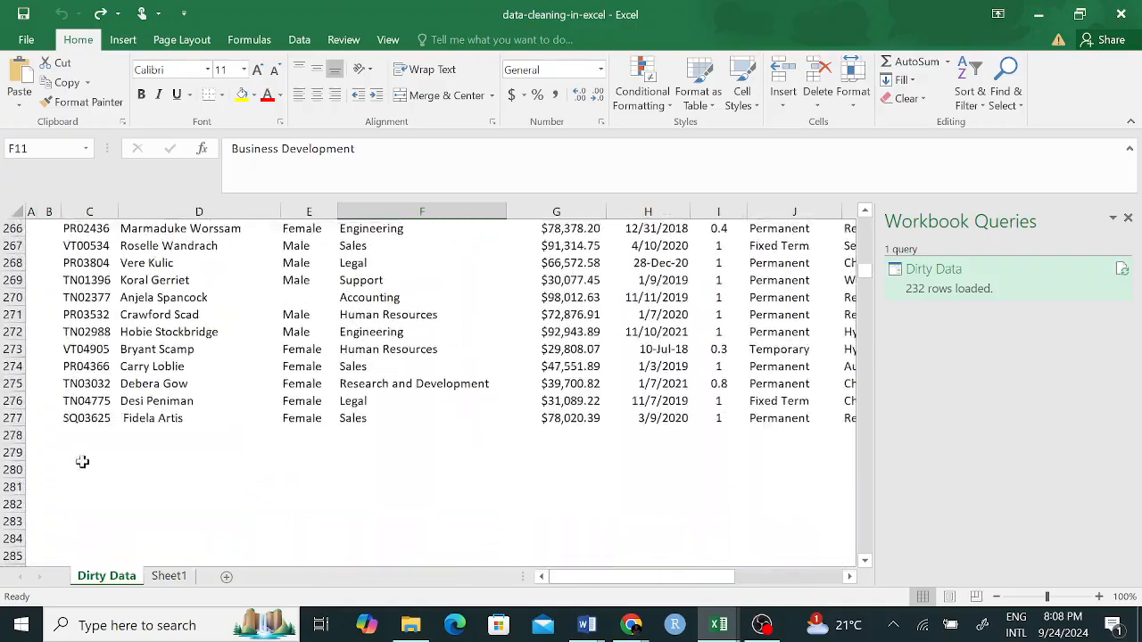
scroll(39, 461, up, 3)
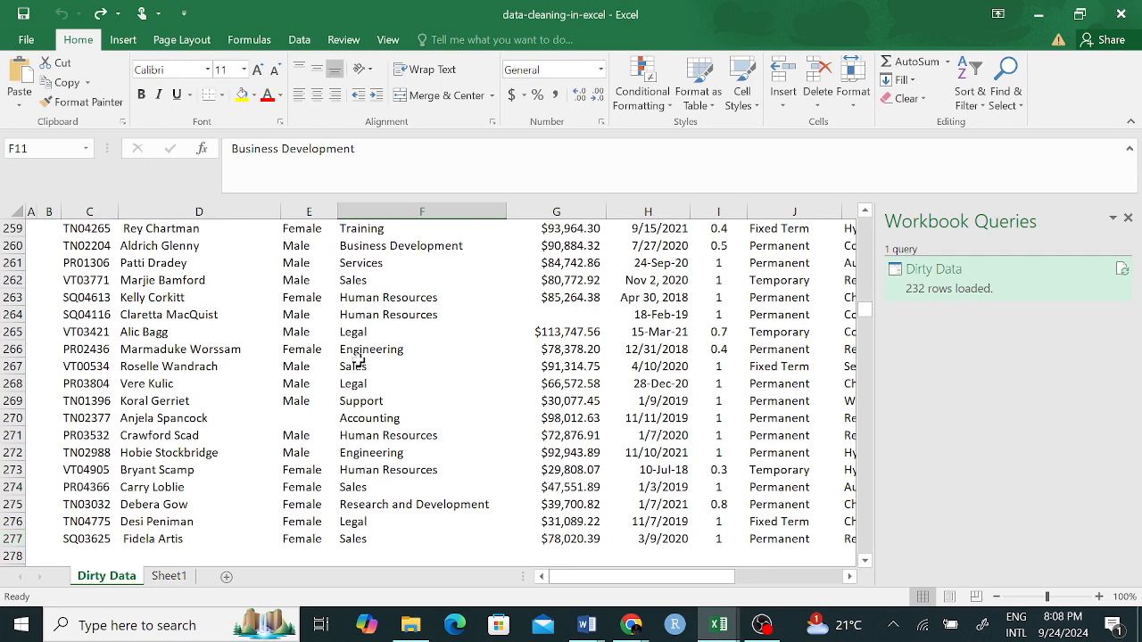
Step: Copy rows 263 to 277 of the Dirty Data sheet and paste them directly below the data, starting at cell A278
drag(5, 539, 16, 296)
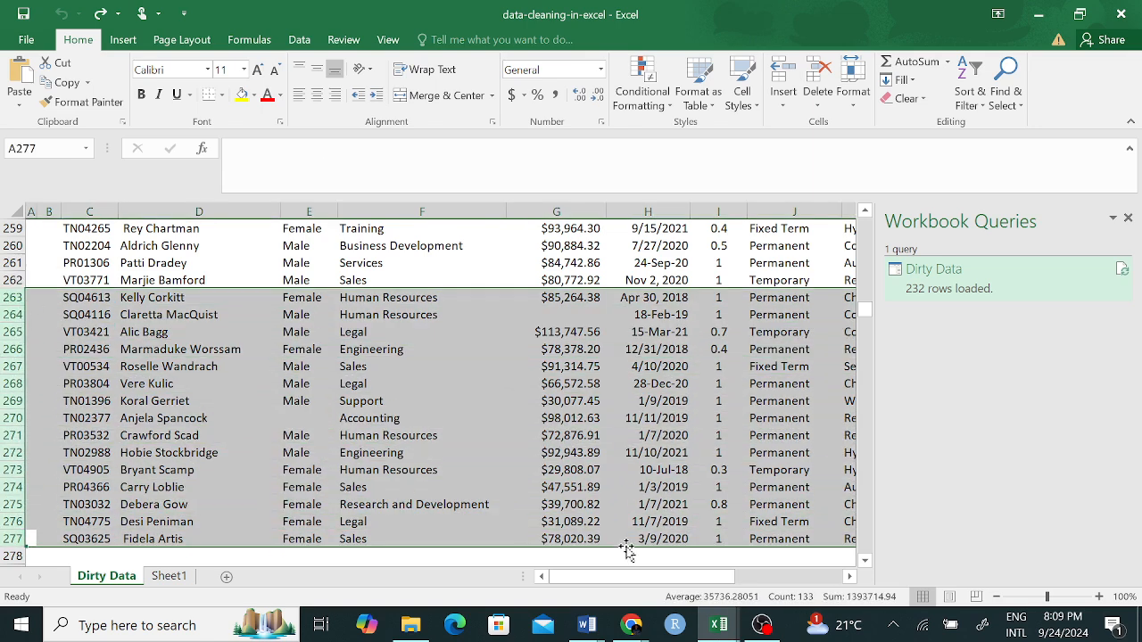
key(ctrl+c)
scroll(615, 535, down, 1)
scroll(615, 535, down, 3)
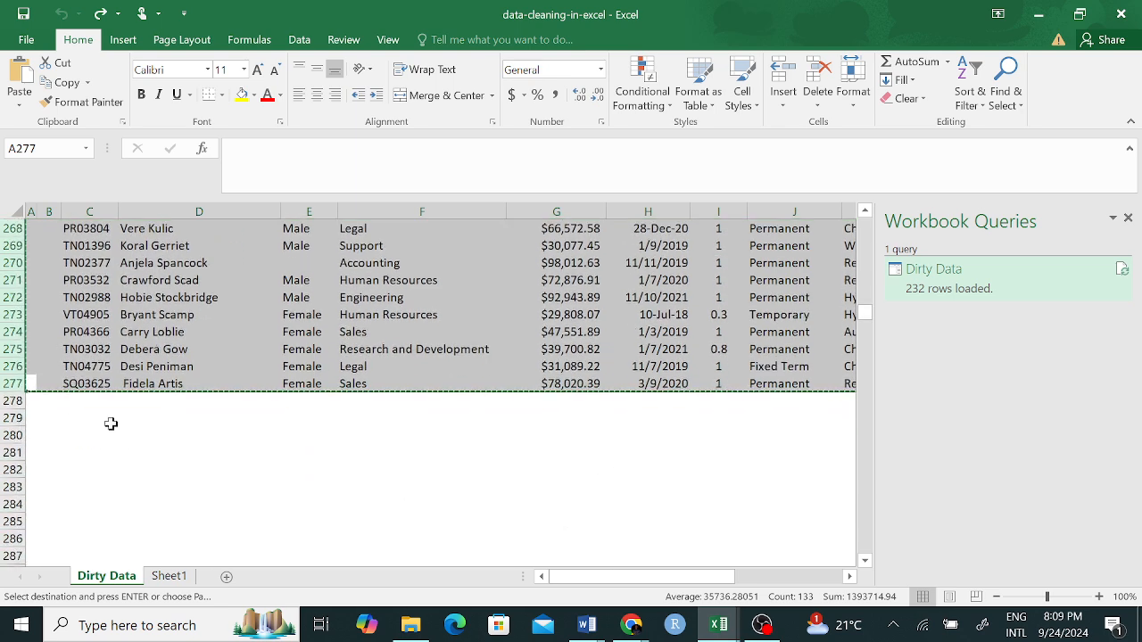
click(48, 400)
click(31, 403)
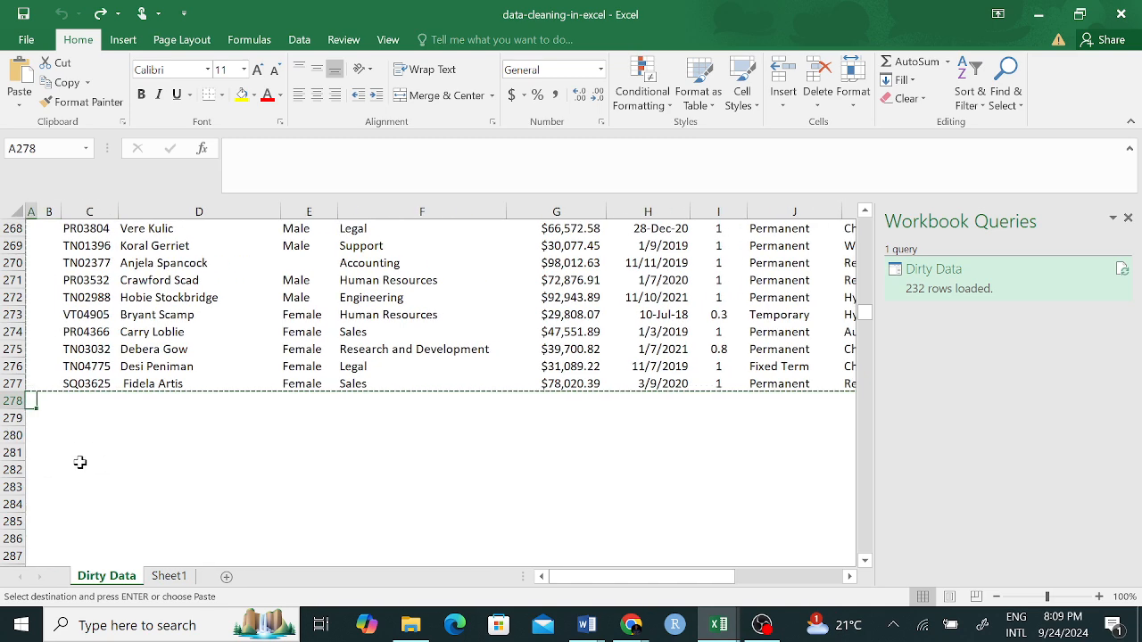
key(ctrl+v)
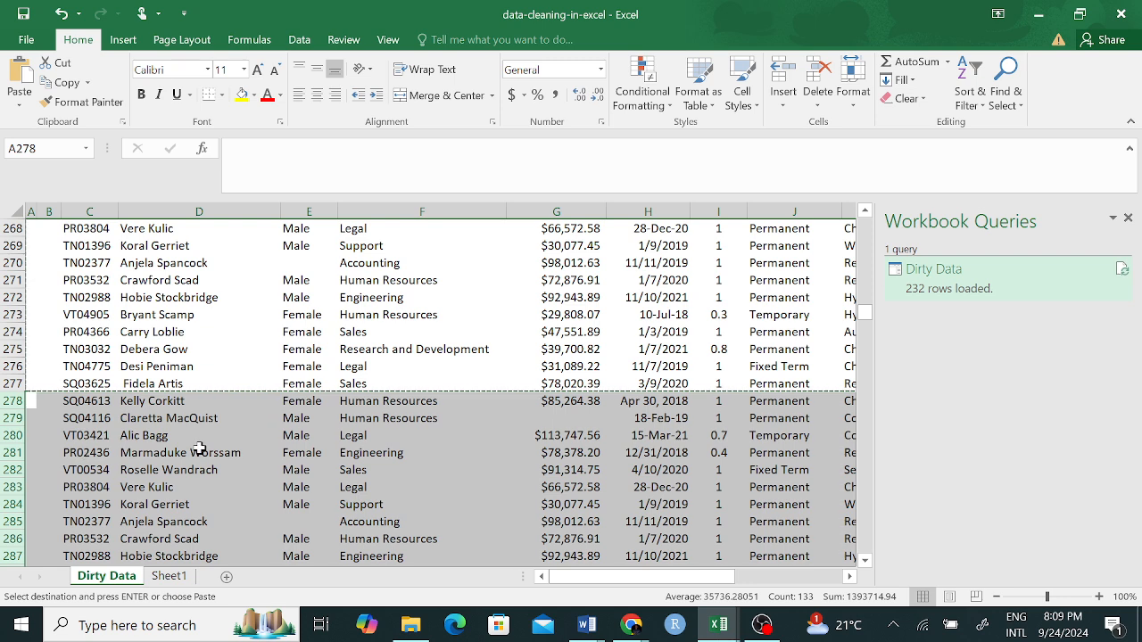
Step: Refresh the Dirty Data query from Sheet1 and open it in the Query Editor
click(170, 576)
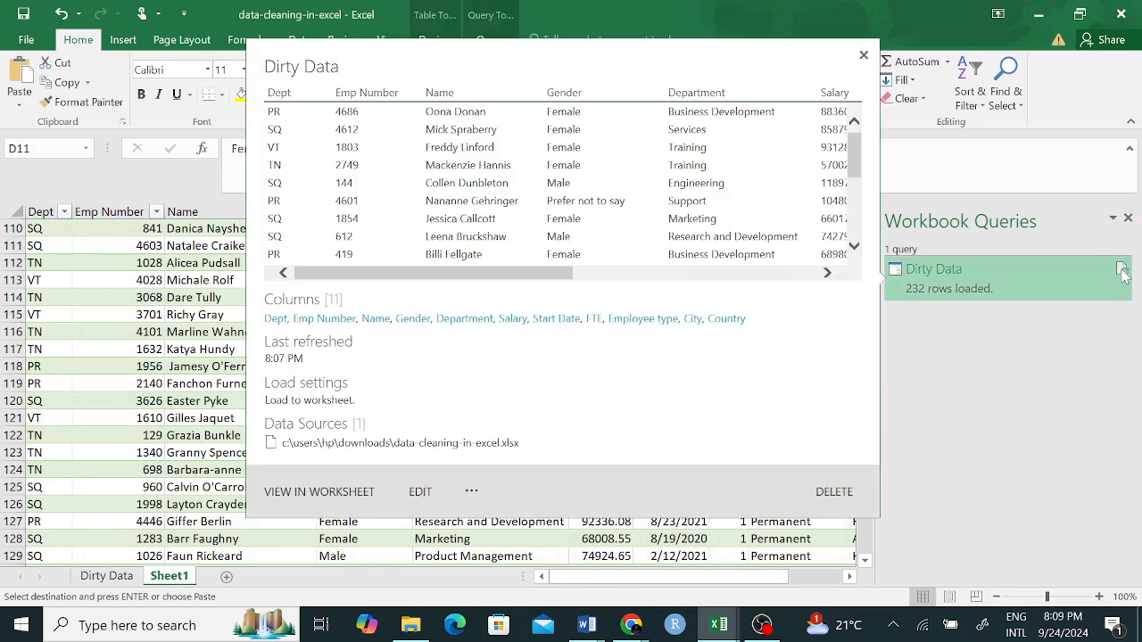
click(1119, 271)
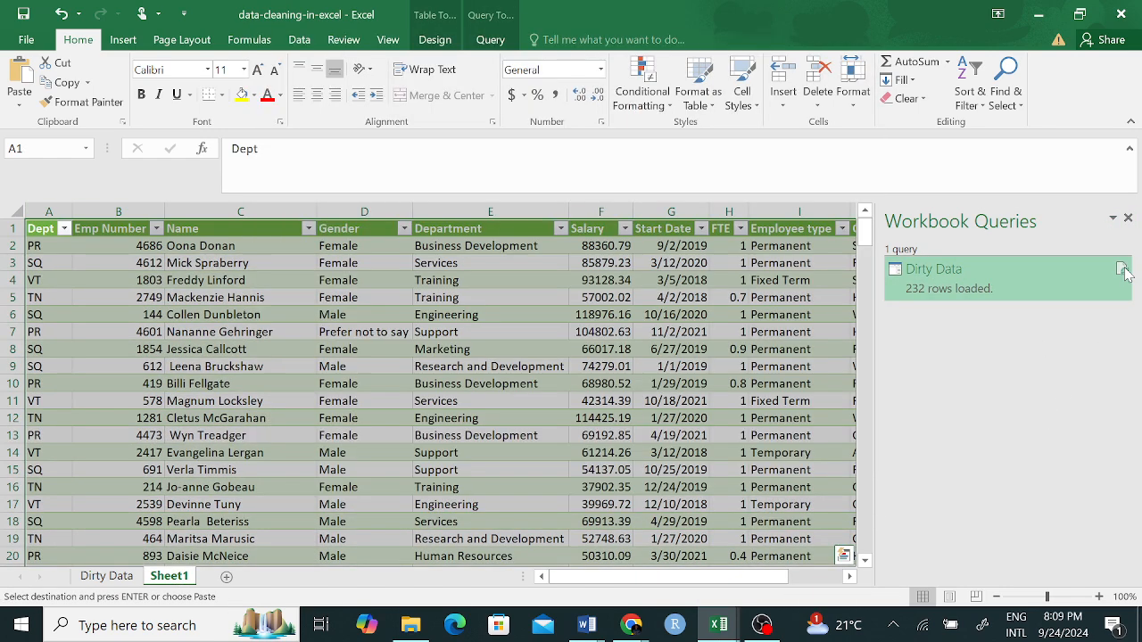
double_click(1122, 271)
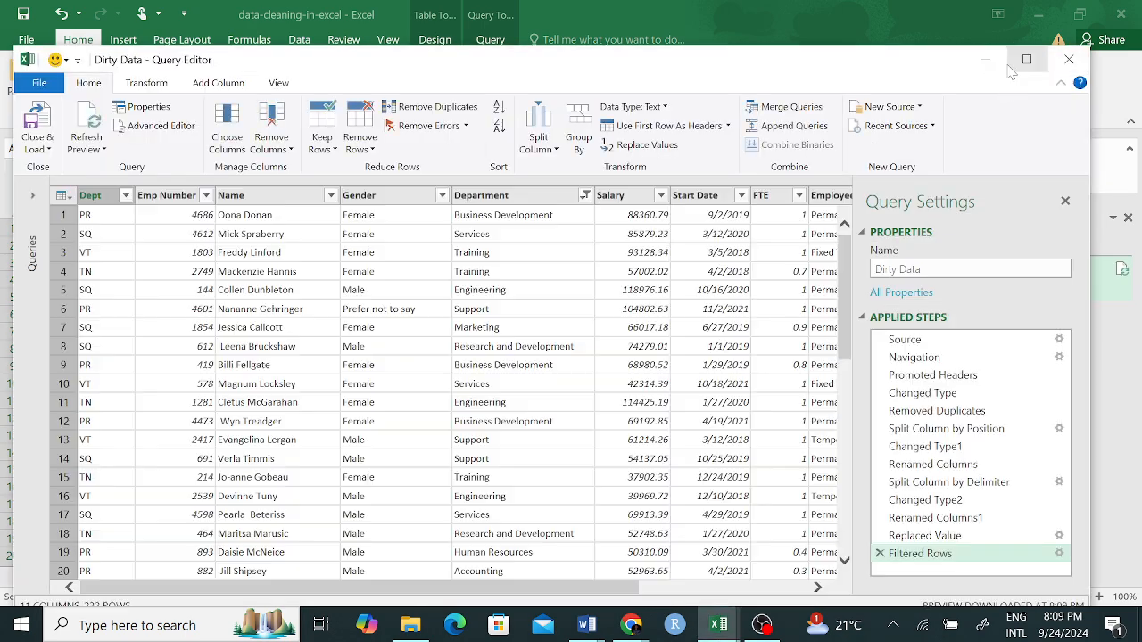
Step: Refresh the Dirty Data query's preview and check its rows through to the last record
scroll(377, 401, down, 20)
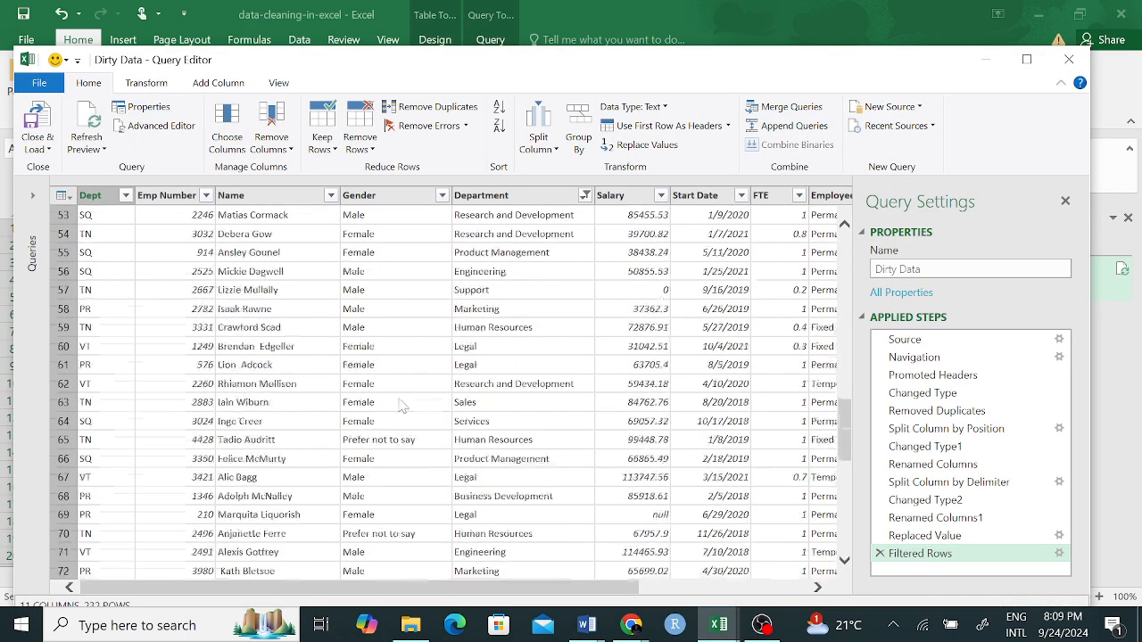
drag(842, 417, 844, 537)
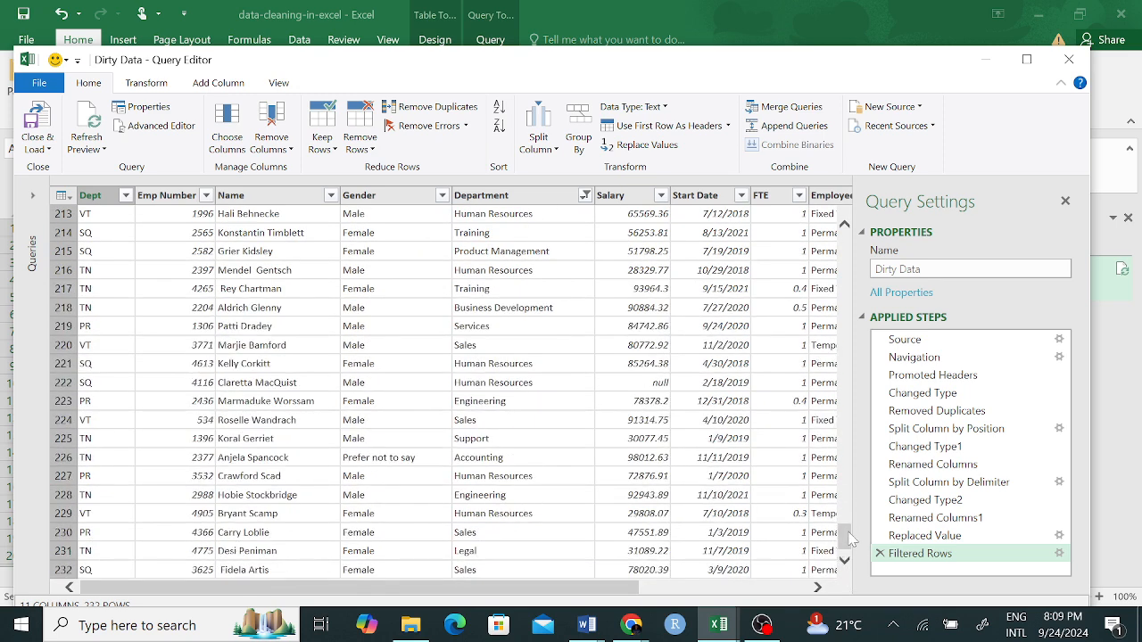
click(89, 129)
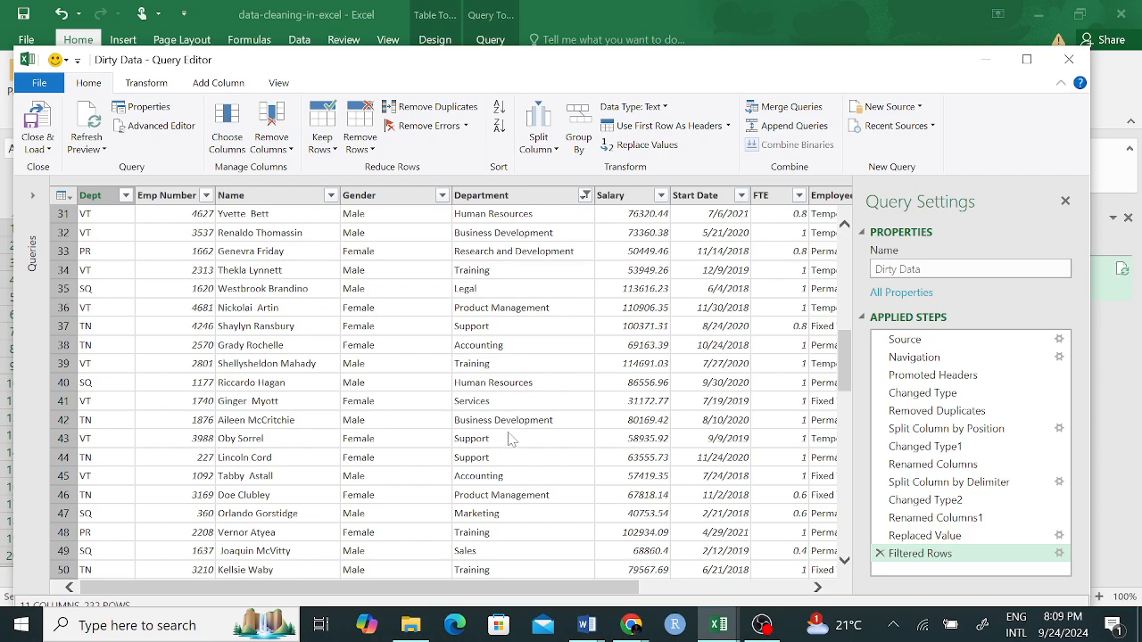
scroll(510, 439, down, 7)
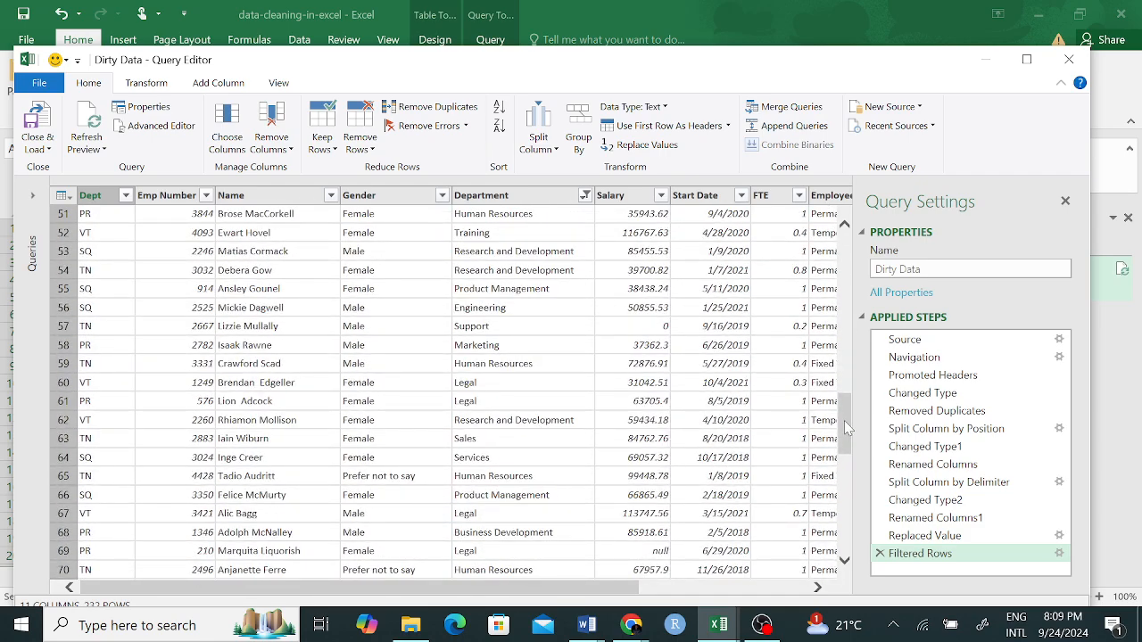
scroll(848, 428, down, 20)
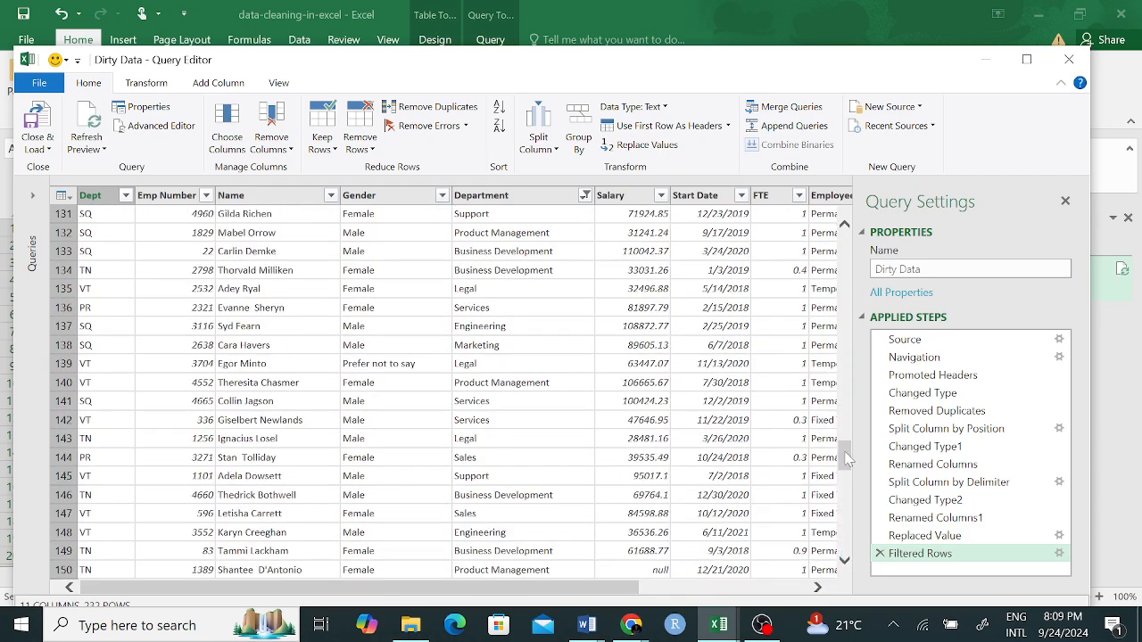
scroll(848, 458, down, 20)
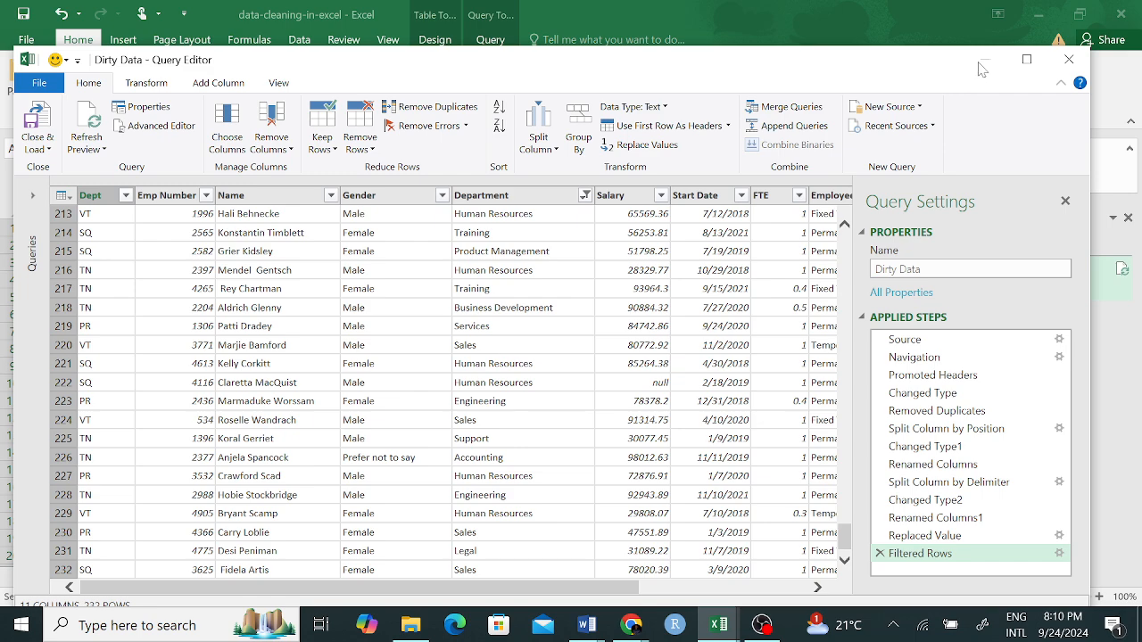
drag(810, 81, 810, 88)
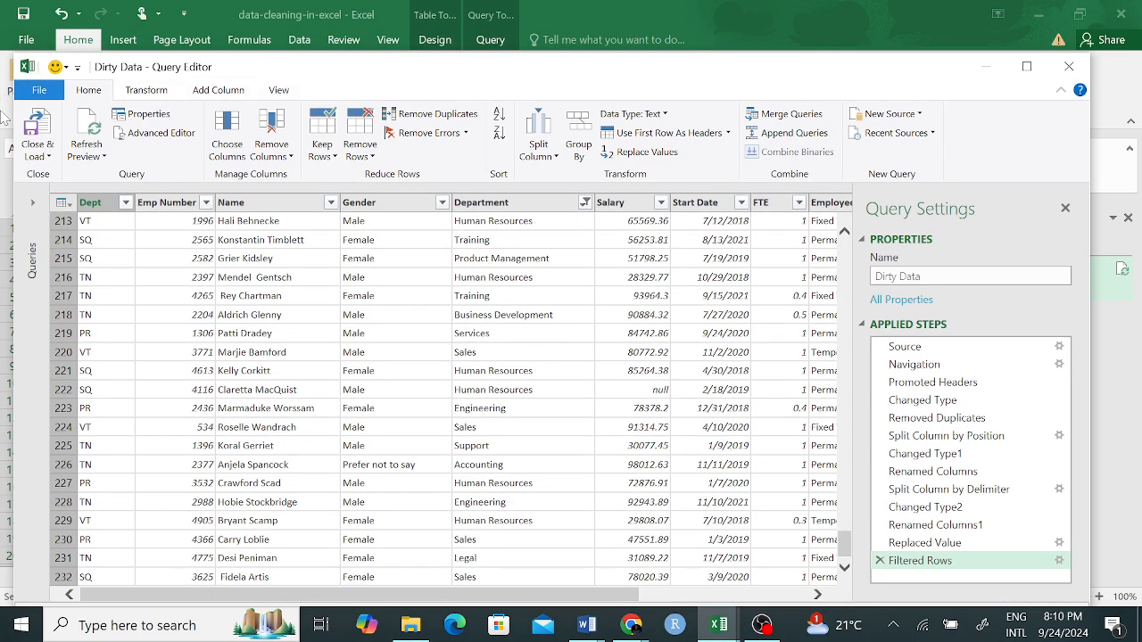
Step: Close and load the Dirty Data query back to the worksheet, and refresh it again
click(38, 149)
click(77, 174)
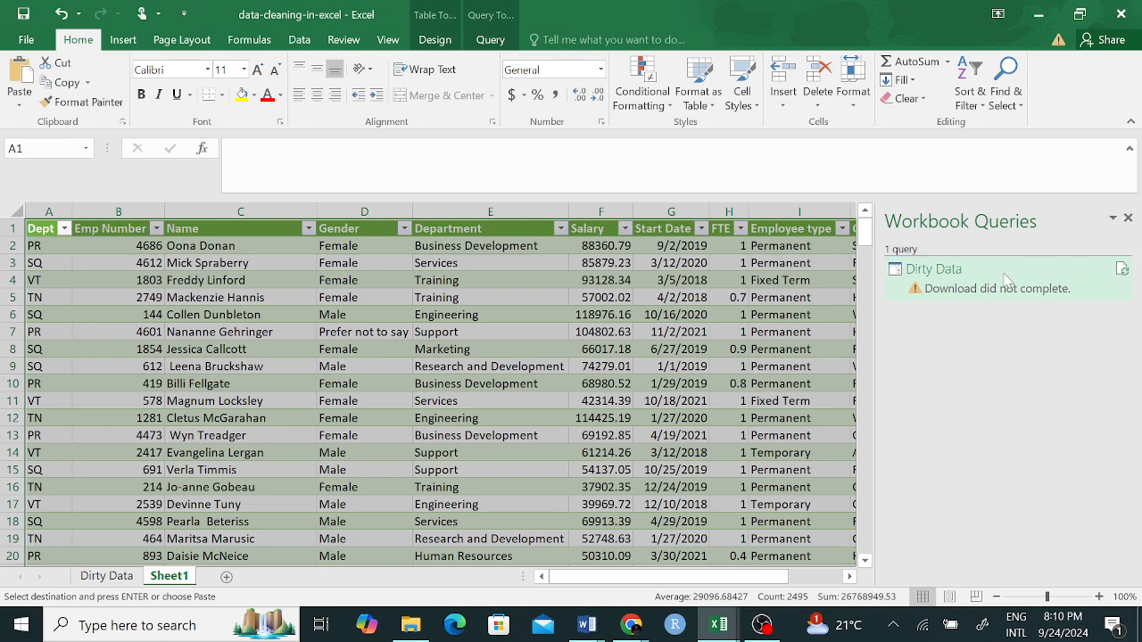
mouse_move(1006, 280)
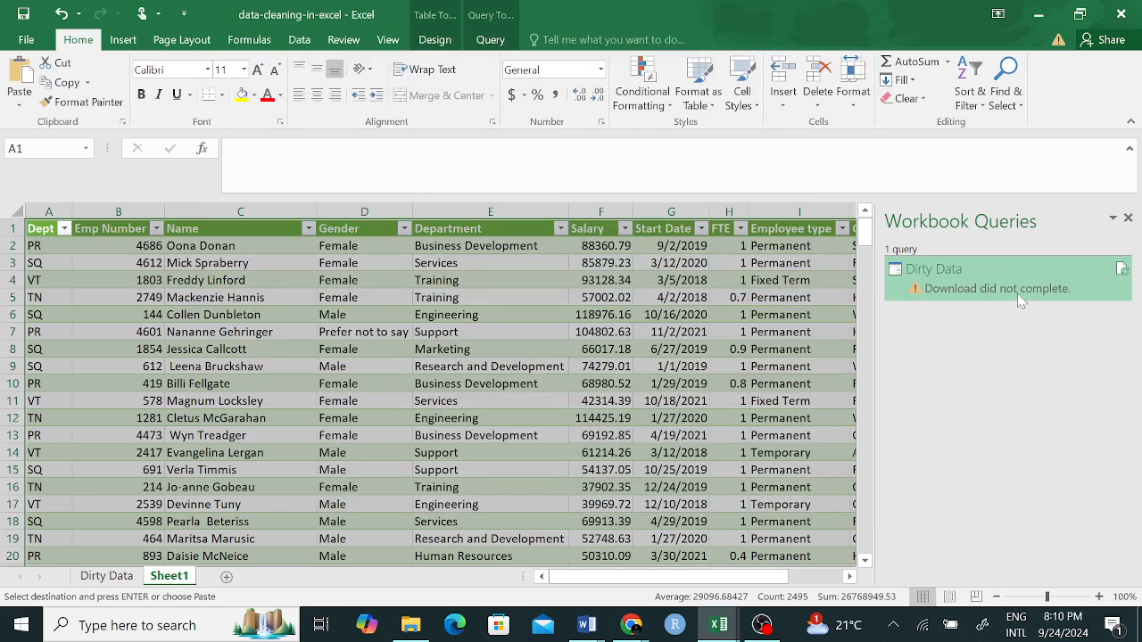
click(1124, 270)
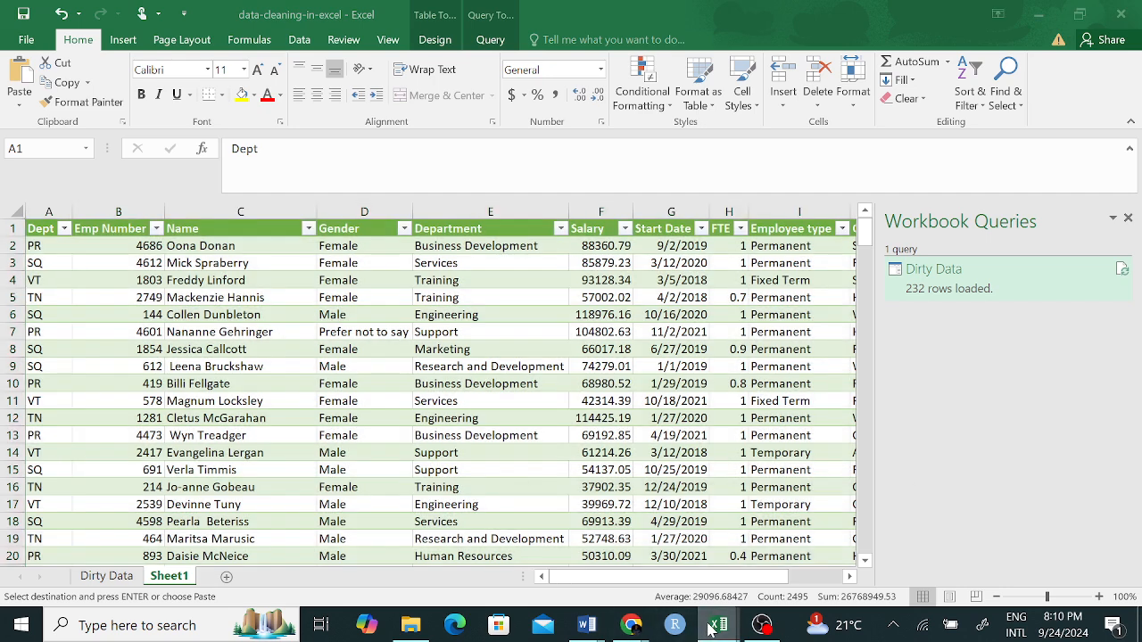
Step: Switch back to the data-cleaning-in-excel workbook and look over the cleaned employee table on Sheet1
mouse_move(719, 625)
click(735, 582)
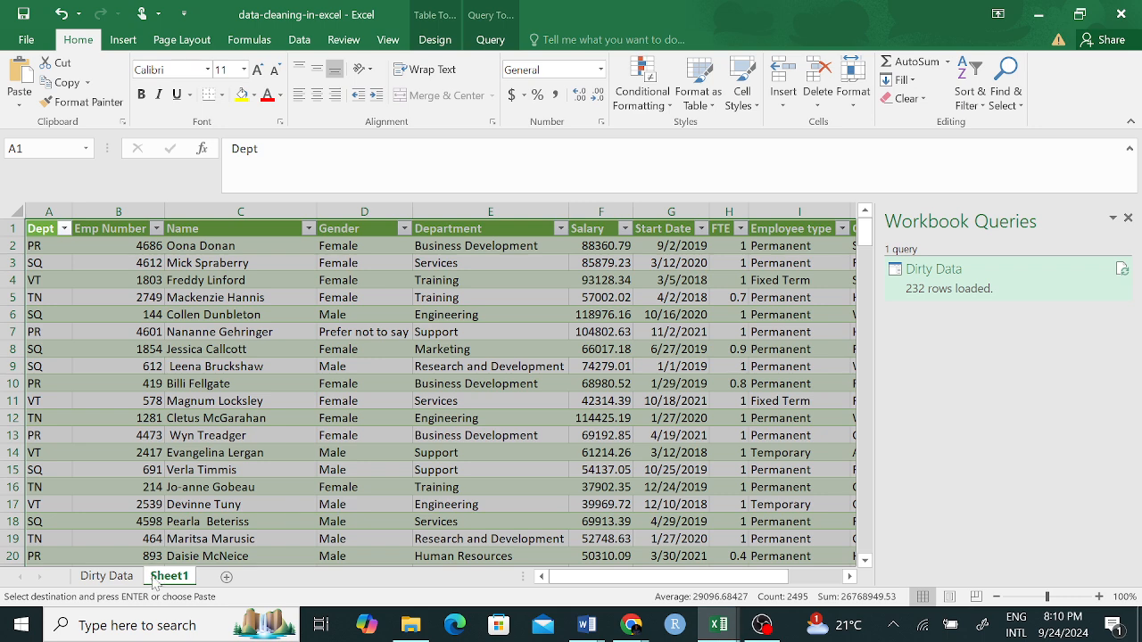
click(1112, 217)
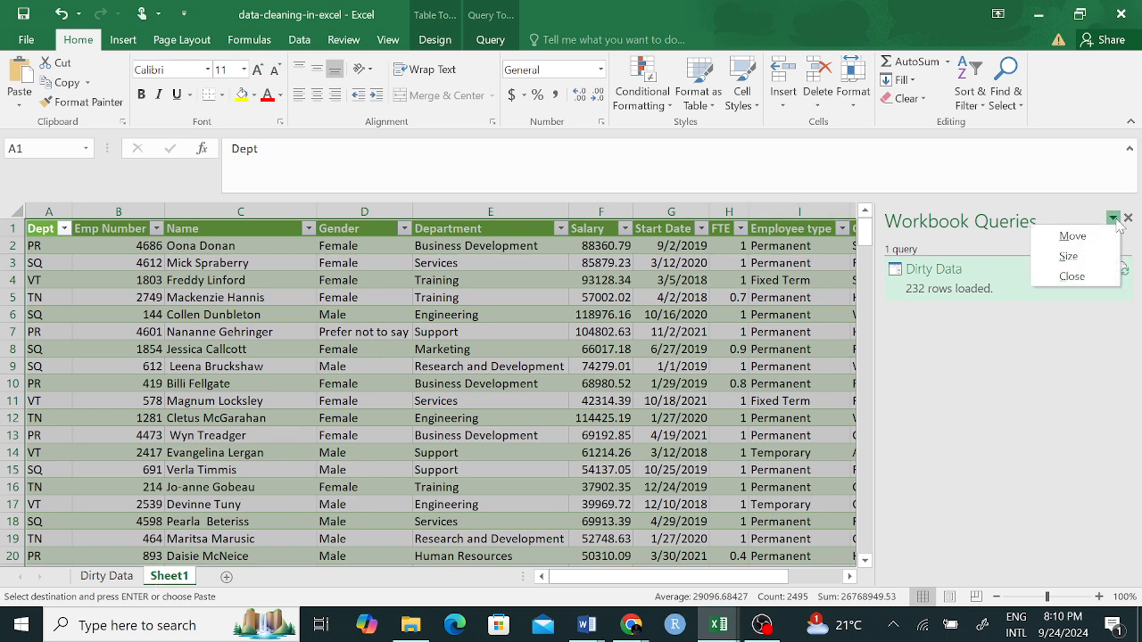
click(999, 330)
click(563, 401)
scroll(563, 390, right, 5)
scroll(553, 383, left, 5)
scroll(535, 379, down, 7)
scroll(401, 366, up, 7)
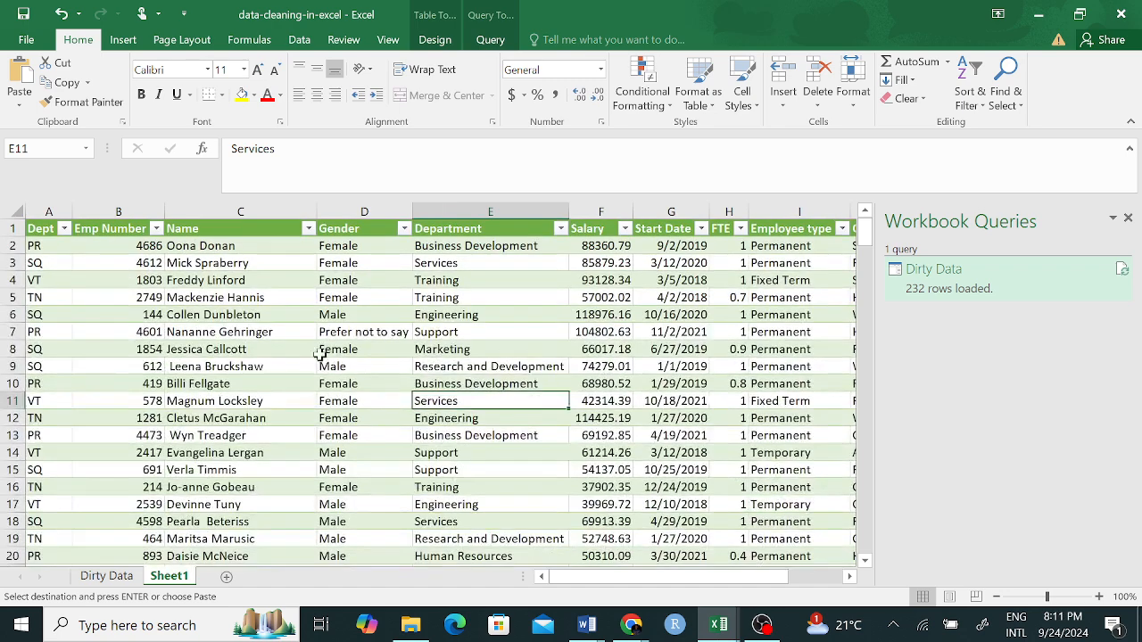
click(205, 331)
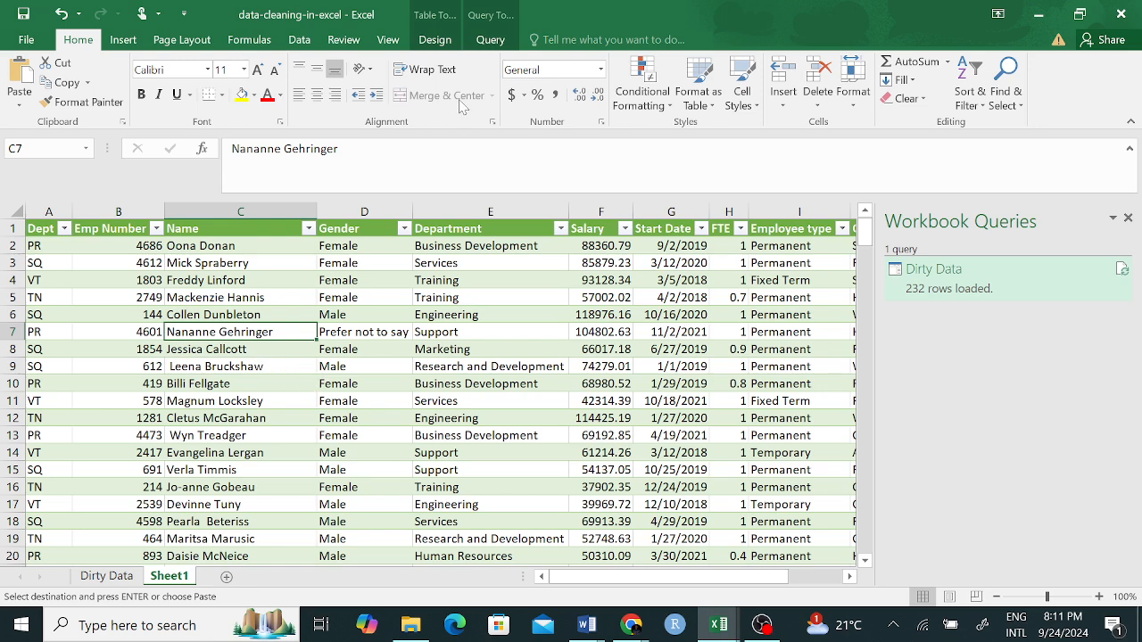
Step: Refresh all of the workbook's data connections from the cleaned table on Sheet1
click(490, 41)
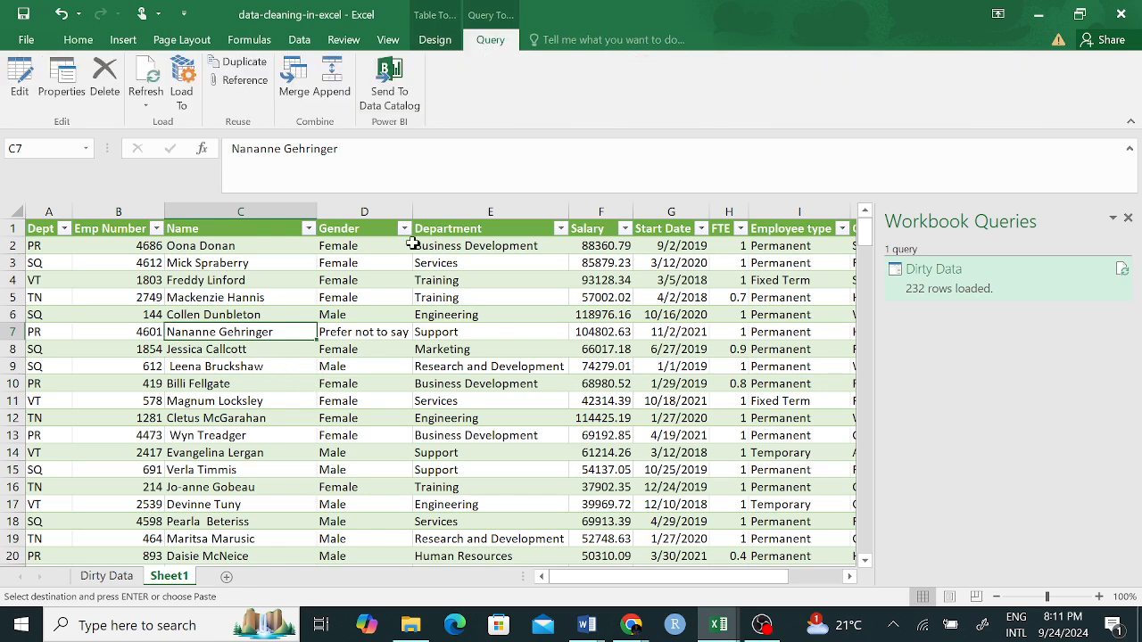
click(305, 379)
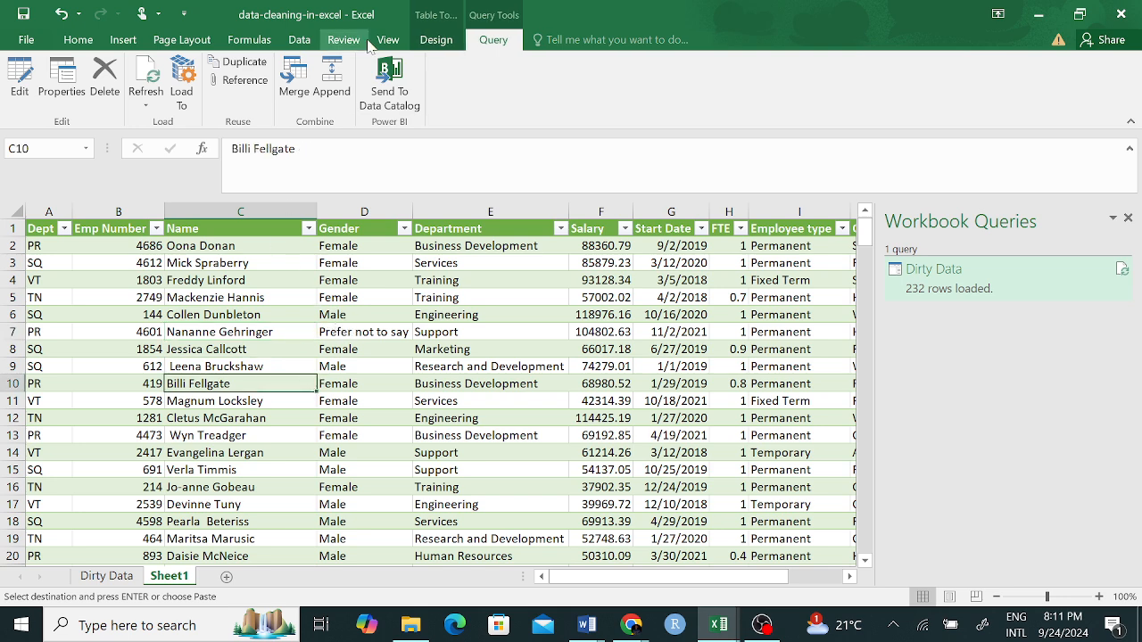
click(79, 40)
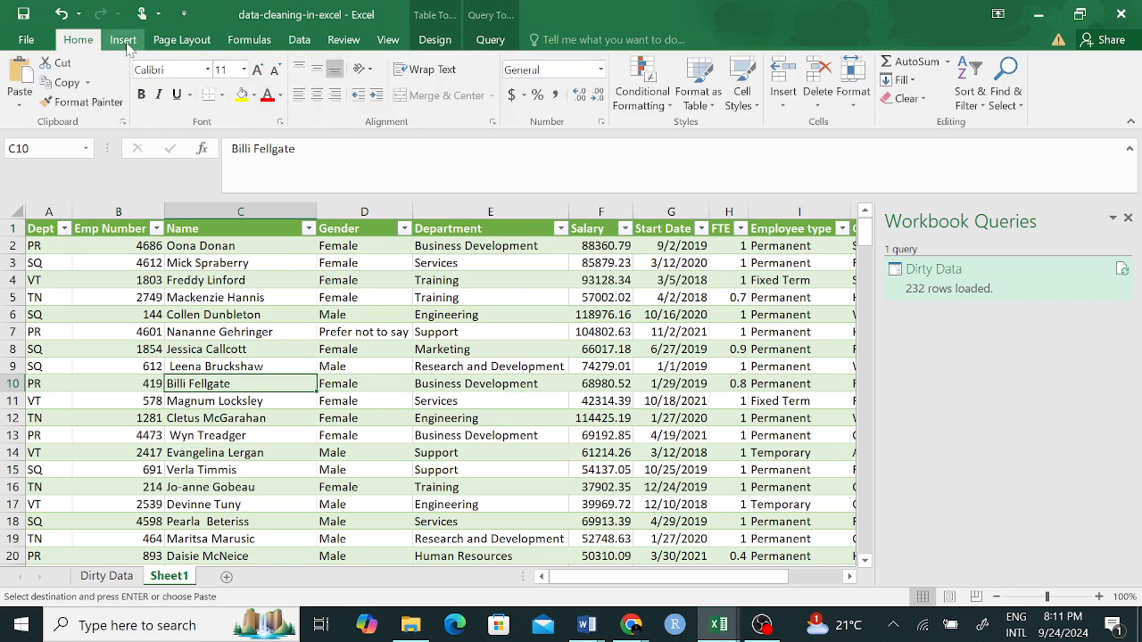
click(125, 43)
click(300, 43)
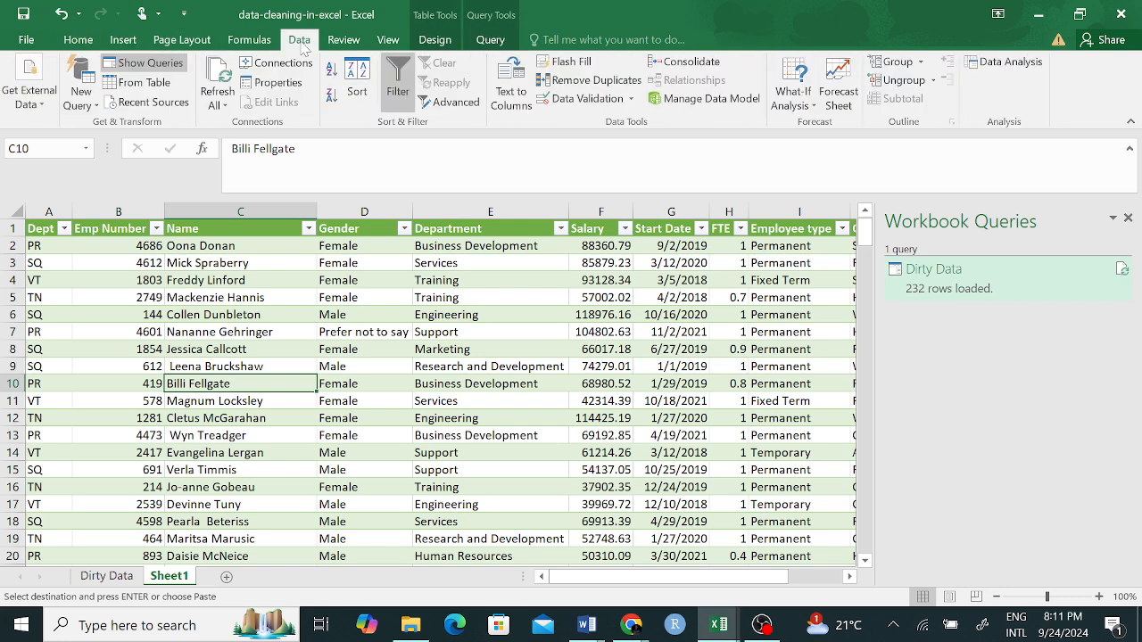
click(225, 94)
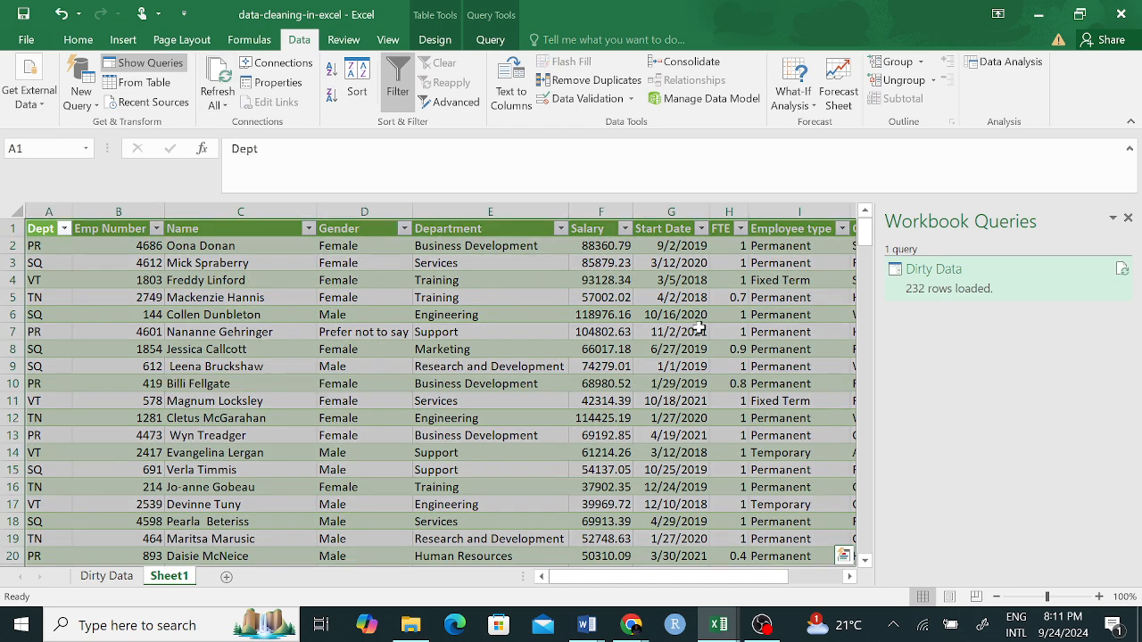
Step: Check the rows of the refreshed employee table on Sheet1
click(578, 342)
scroll(392, 383, down, 5)
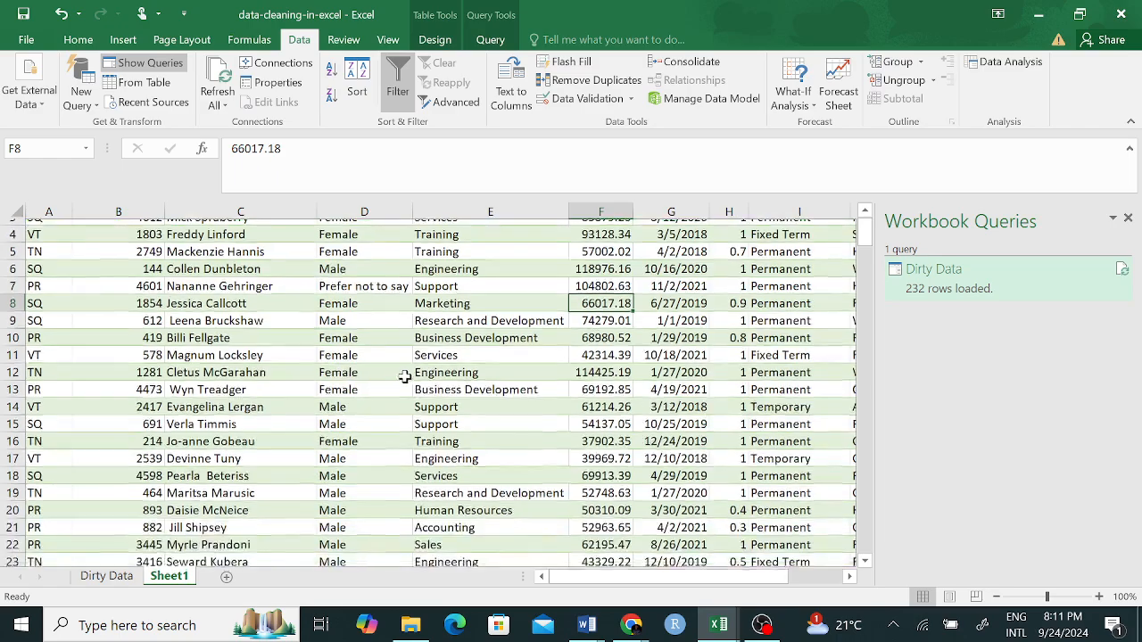
scroll(393, 379, up, 5)
click(382, 381)
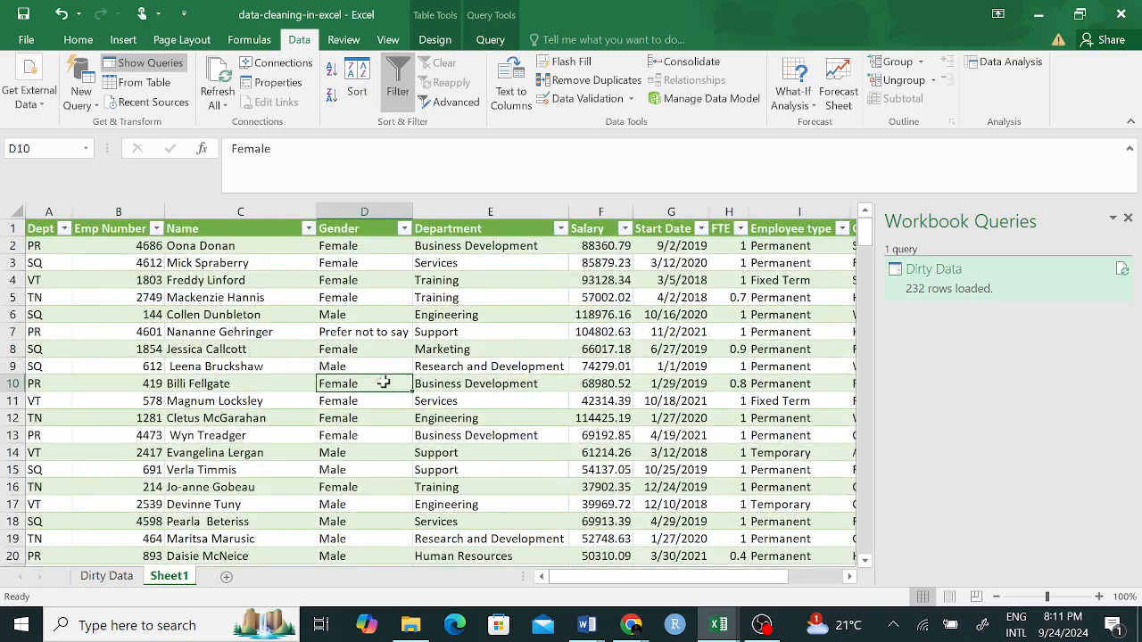
scroll(341, 455, down, 20)
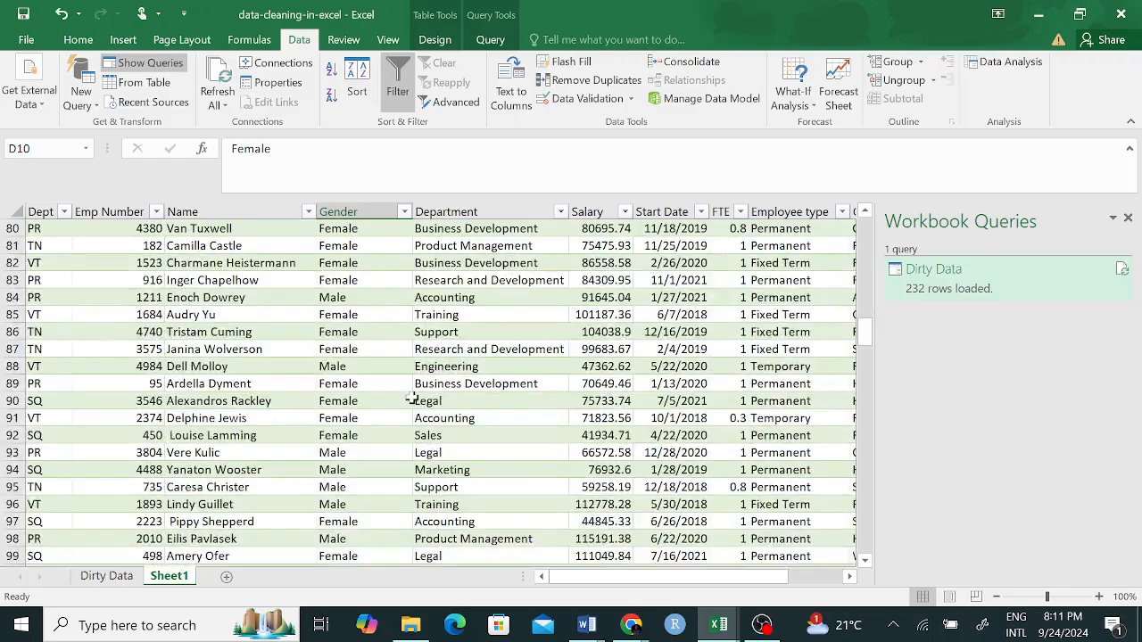
scroll(405, 398, down, 7)
scroll(392, 397, up, 20)
click(366, 436)
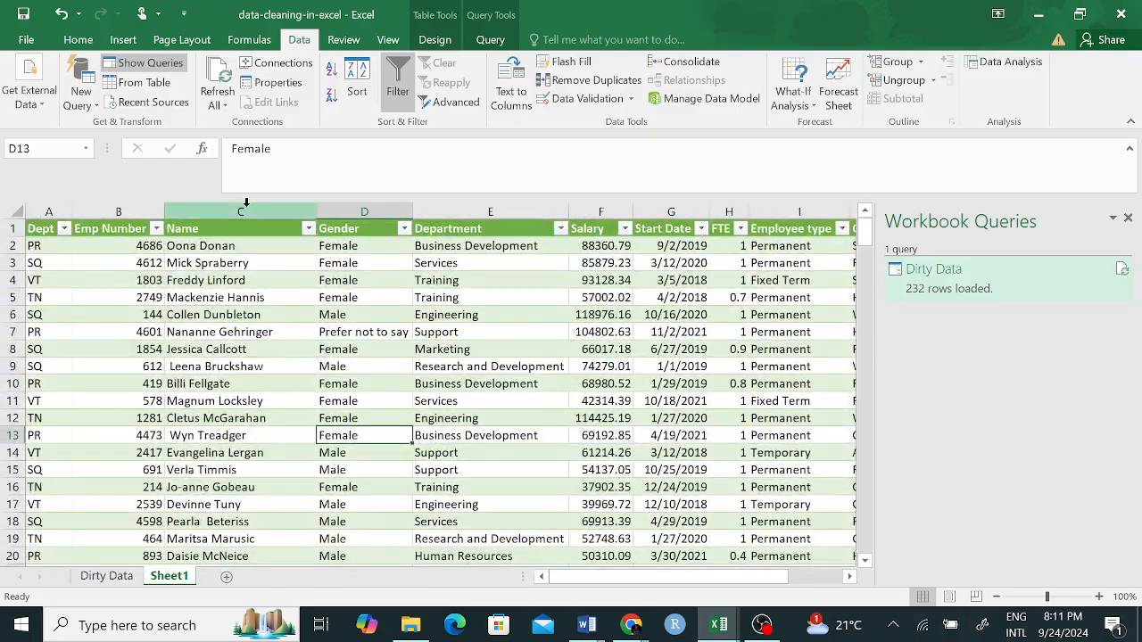
click(123, 40)
click(27, 85)
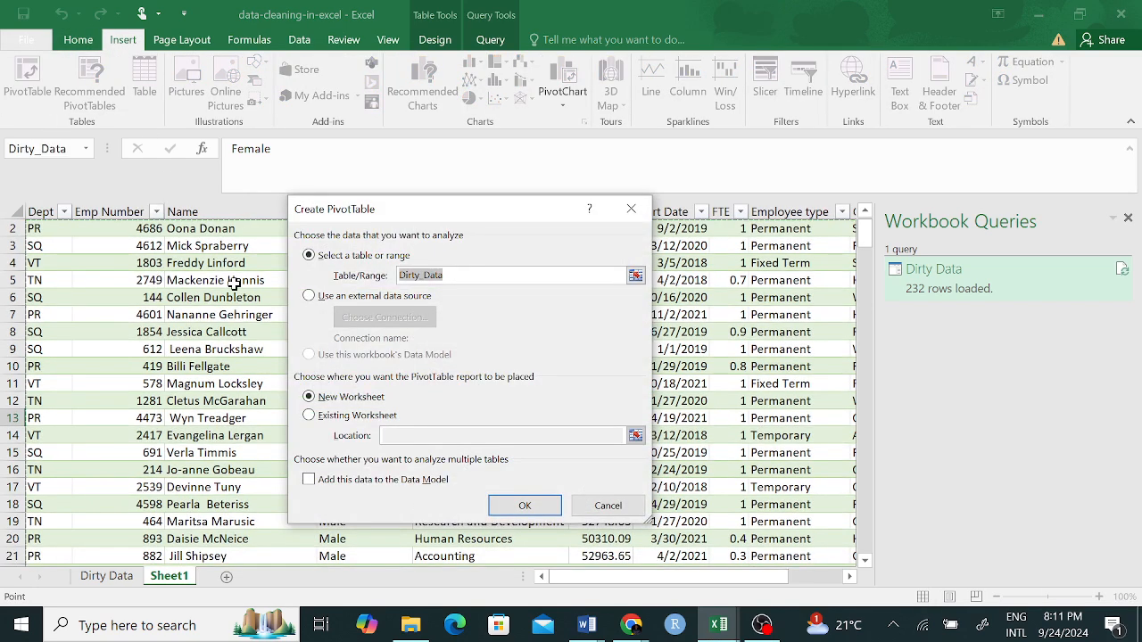
click(631, 208)
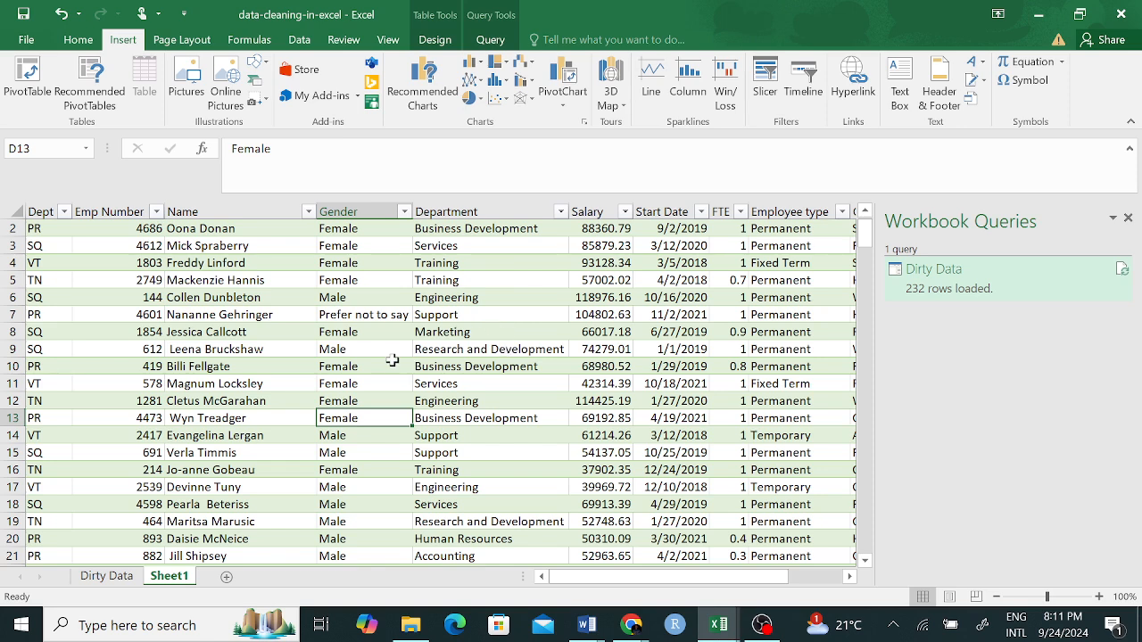
click(369, 384)
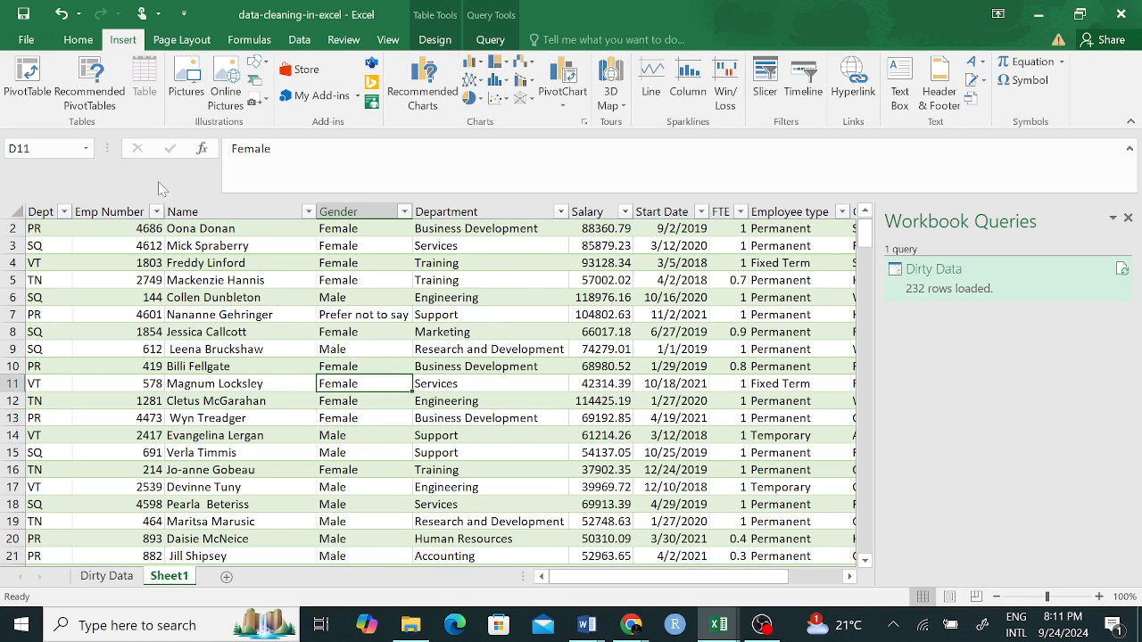
Step: Insert a PivotTable based on the Dirty_Data table and place it on a new worksheet
click(74, 41)
click(124, 41)
click(35, 87)
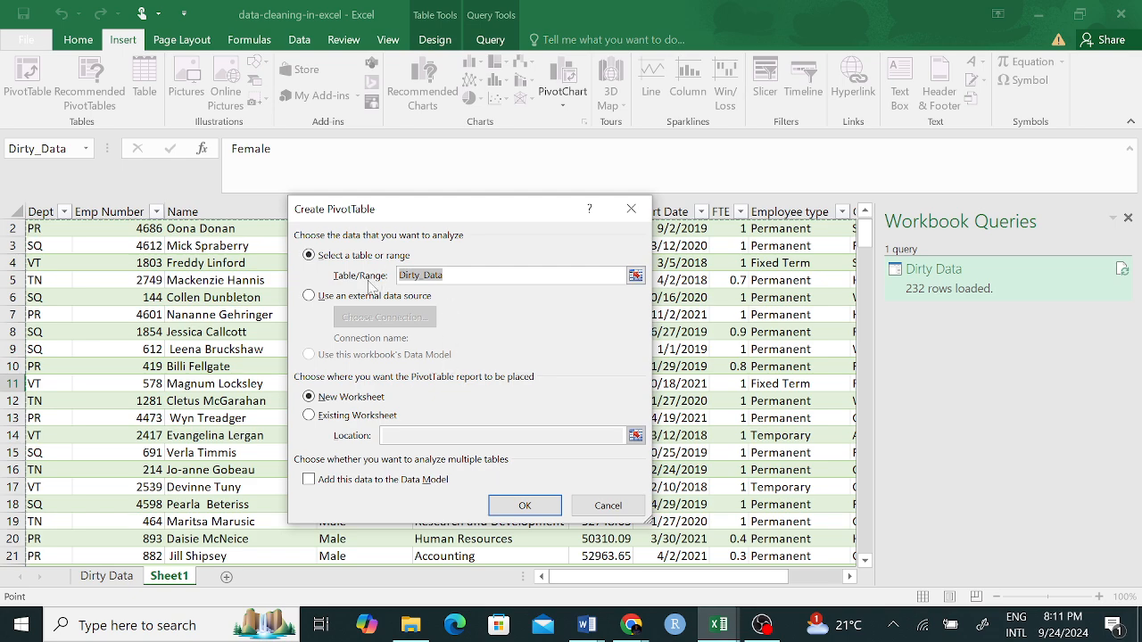
scroll(189, 344, down, 3)
scroll(189, 345, down, 10)
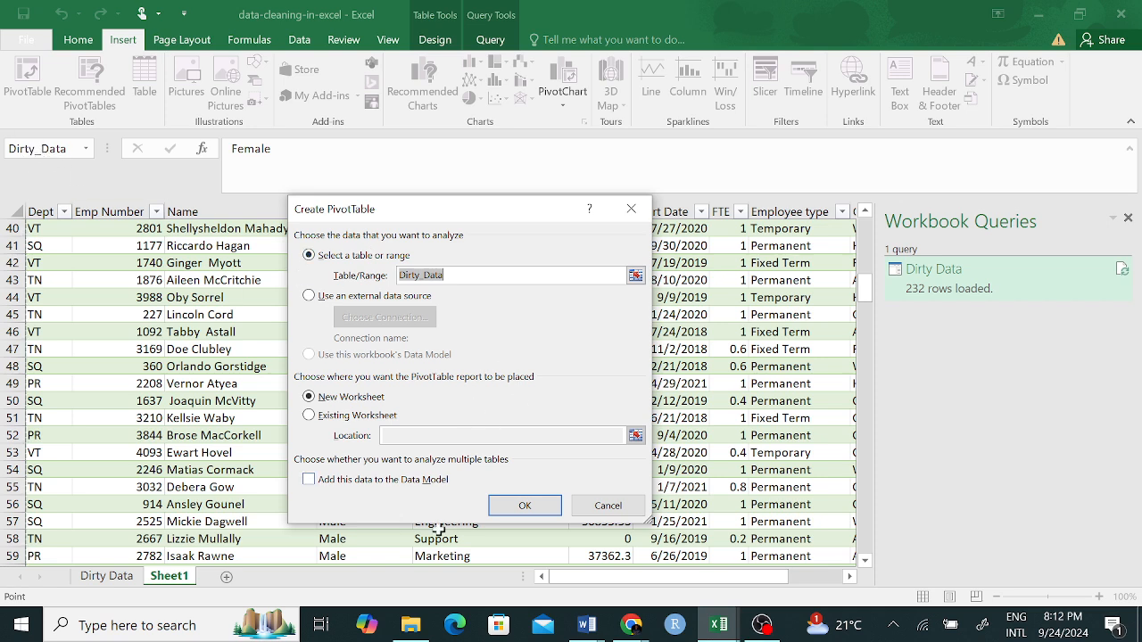
click(525, 506)
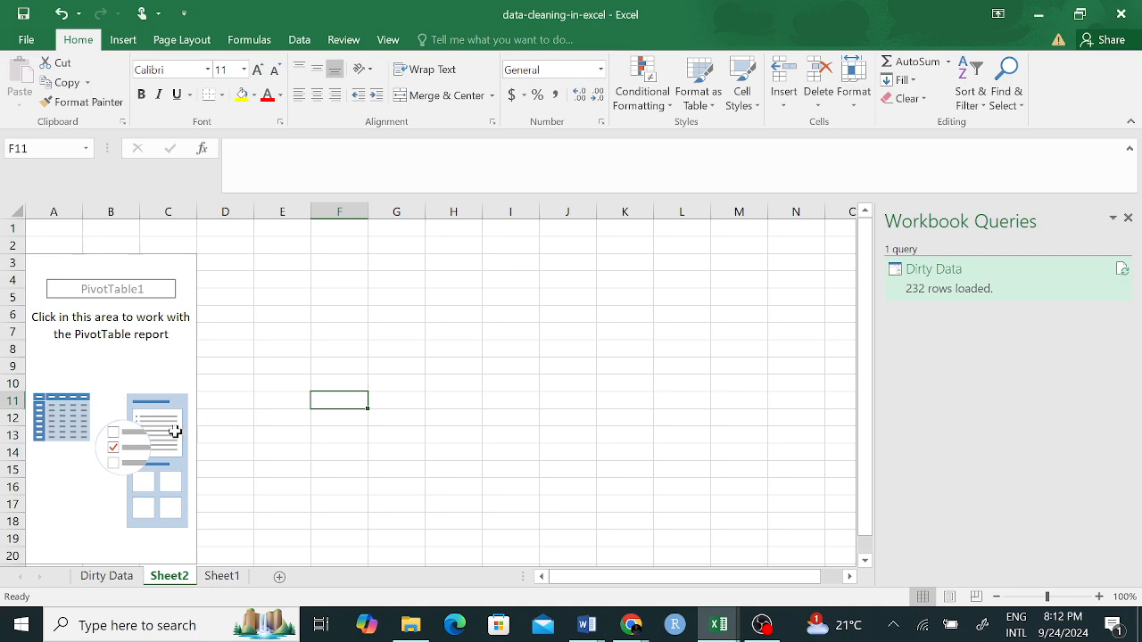
Step: Insert a second PivotTable from the Dirty_Data table on the existing Sheet1, with its location set to Q2:Y25
click(225, 578)
click(187, 348)
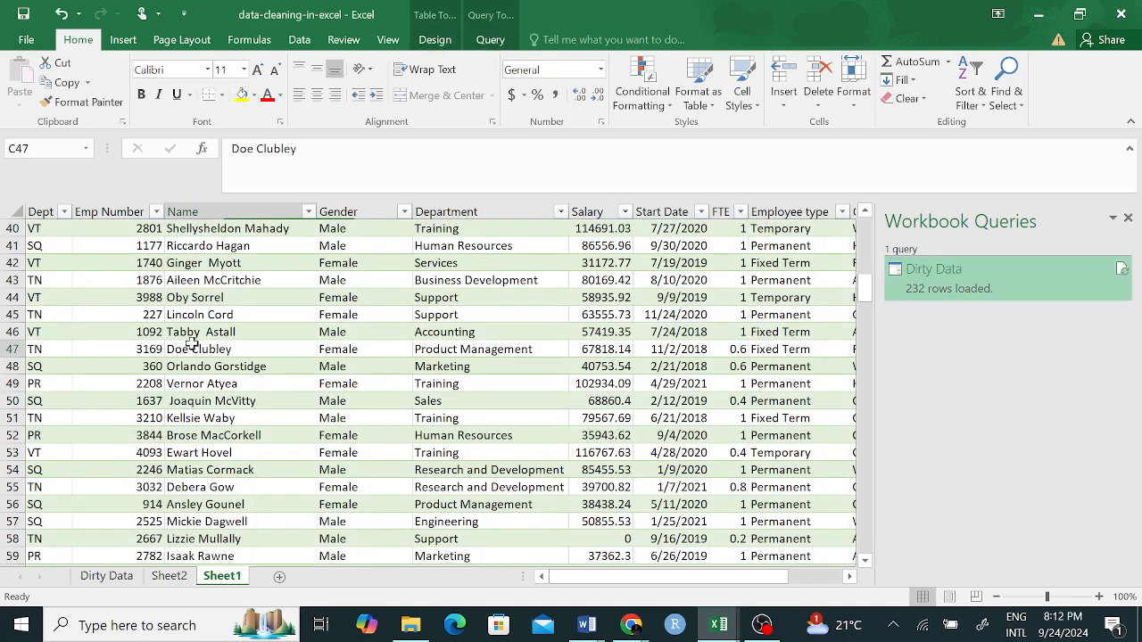
click(124, 39)
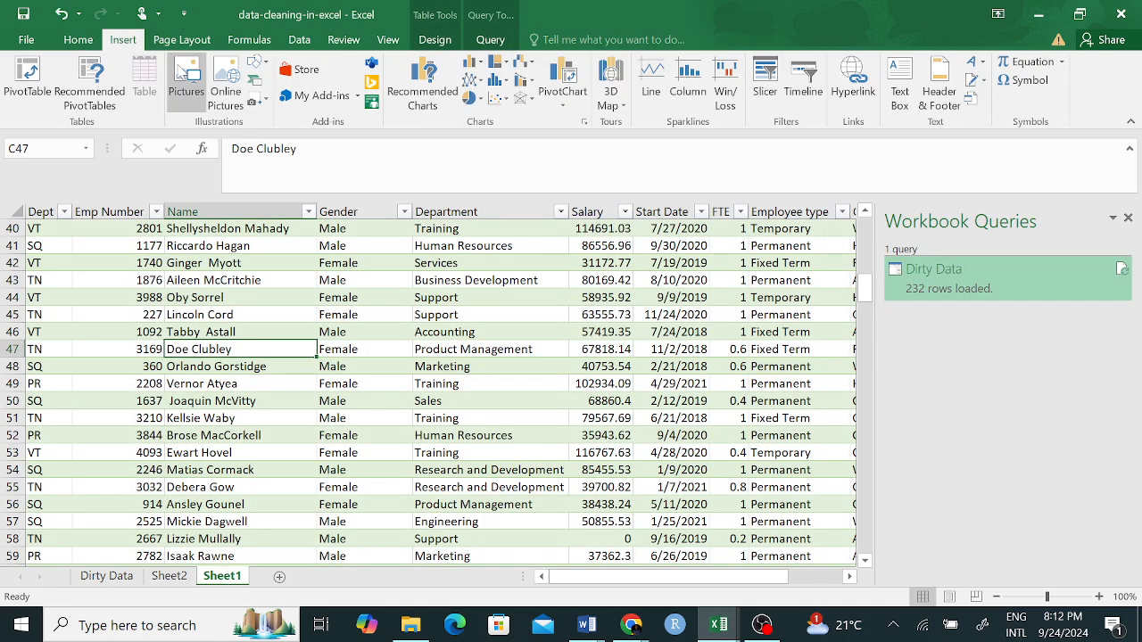
click(27, 82)
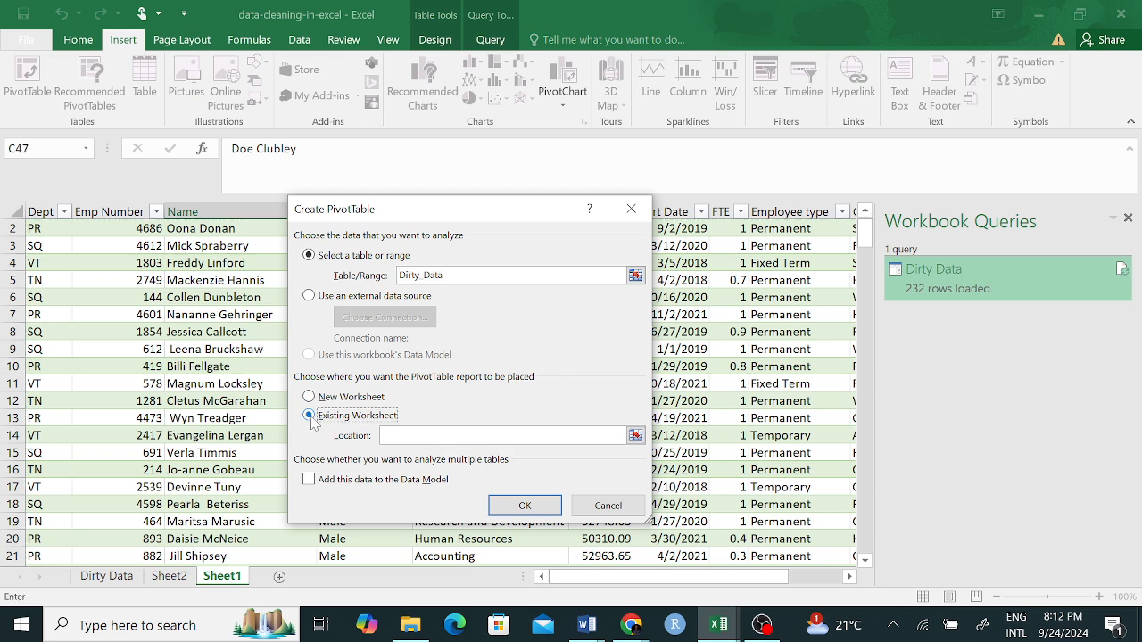
click(635, 436)
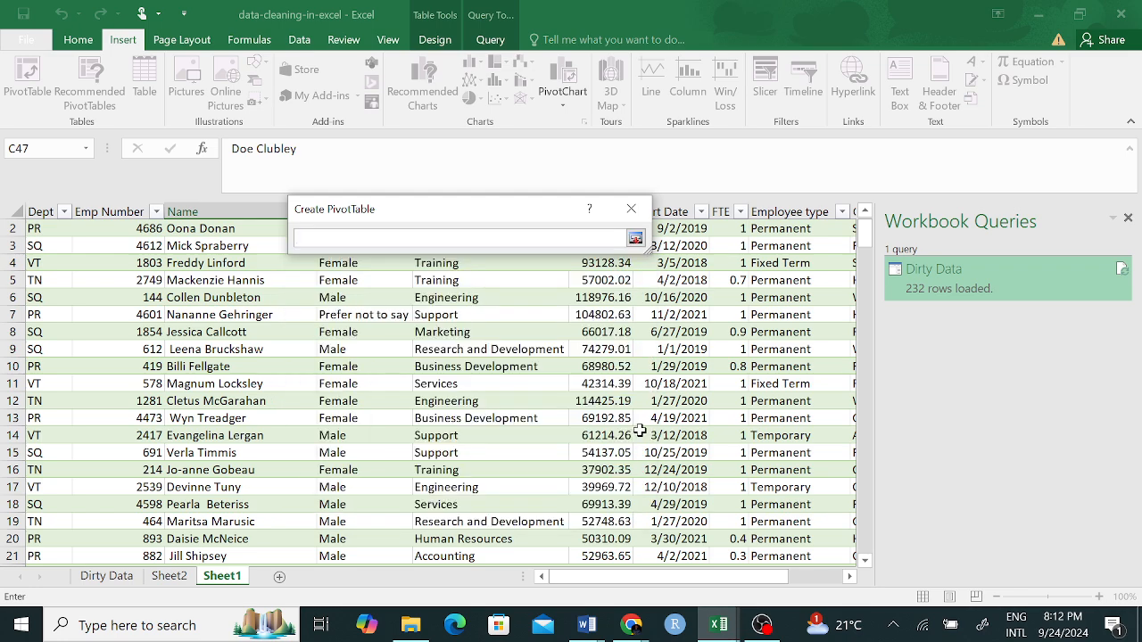
scroll(639, 432, right, 10)
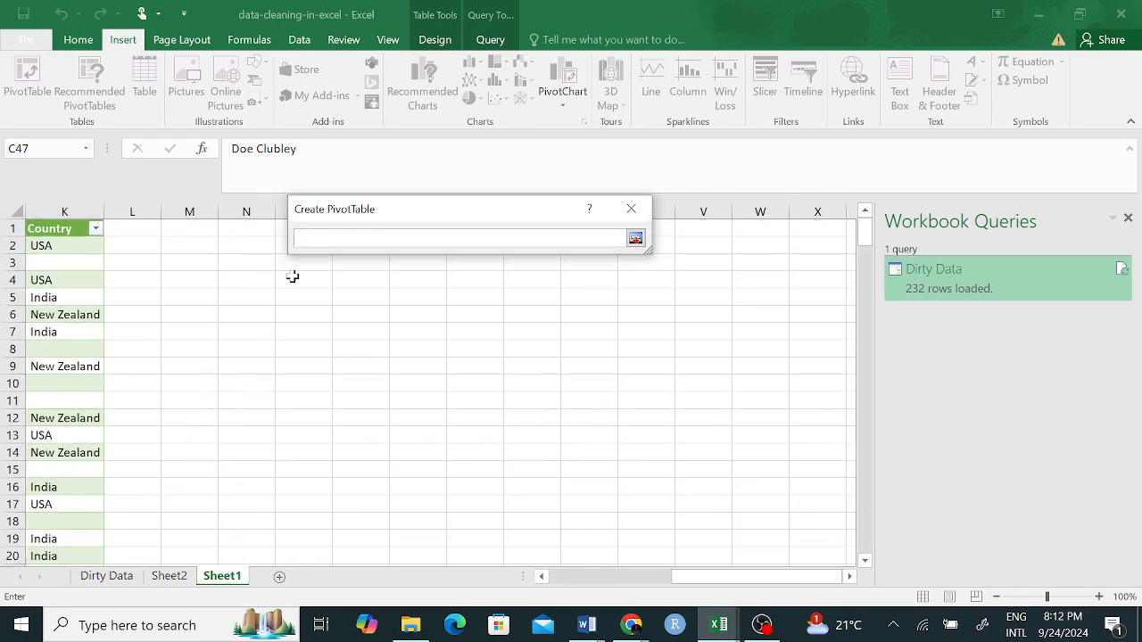
scroll(321, 312, left, 8)
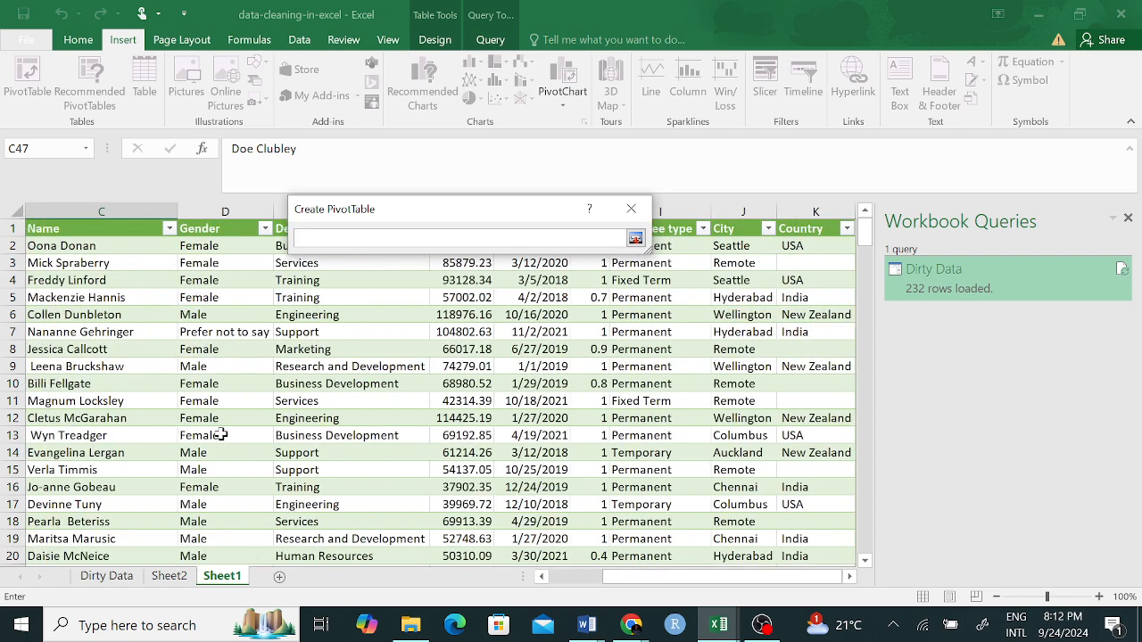
scroll(550, 484, right, 8)
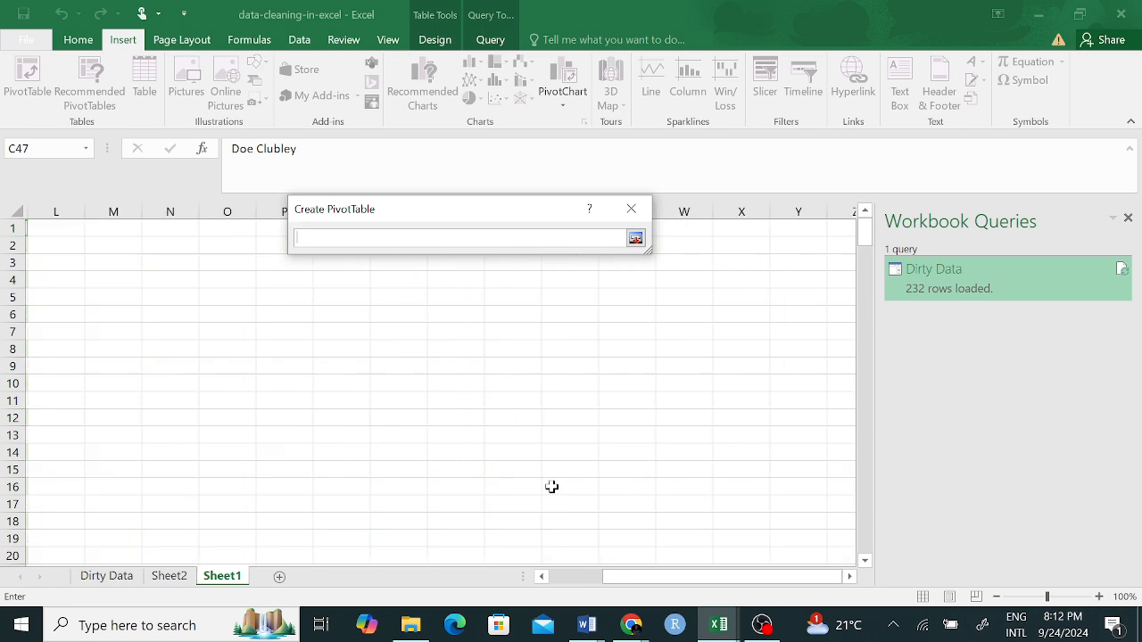
drag(186, 247, 650, 475)
click(637, 239)
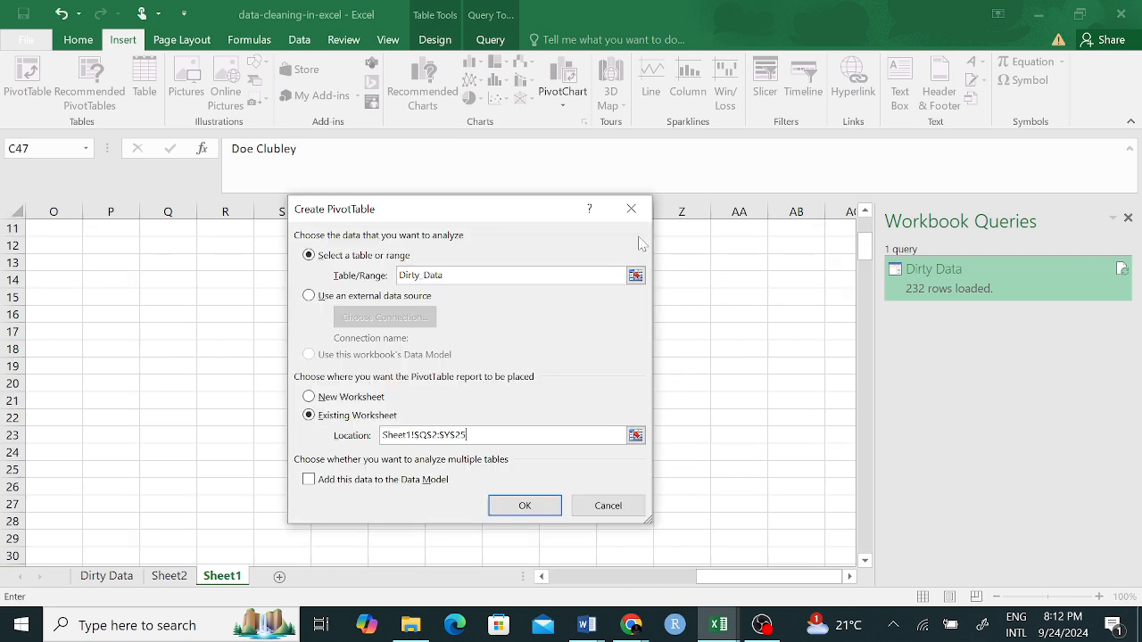
click(525, 506)
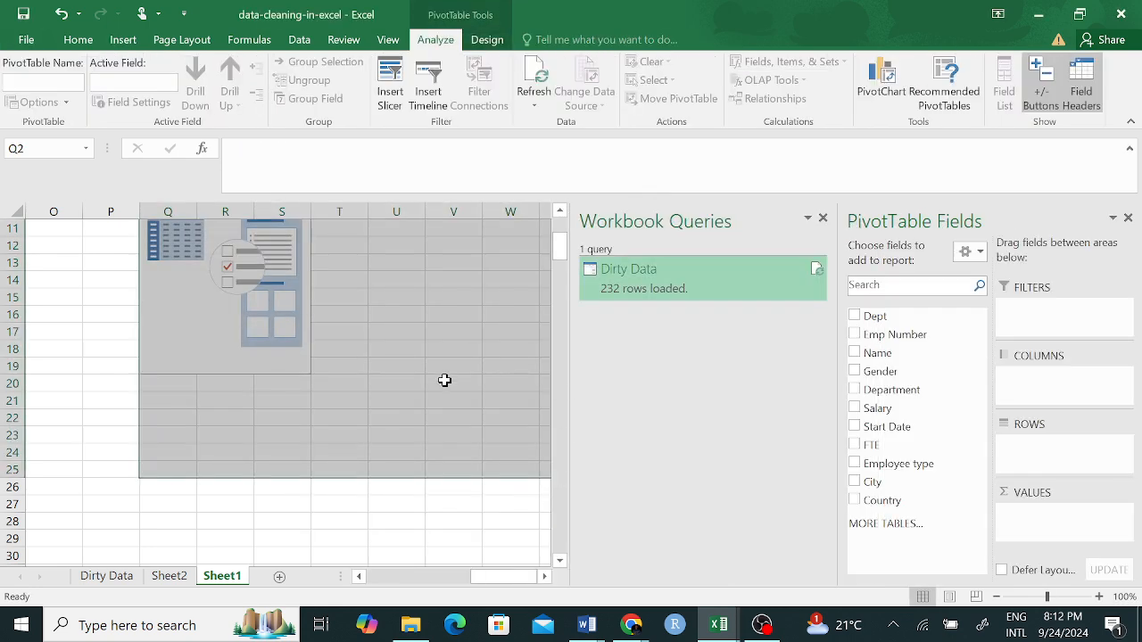
Step: Select the empty PivotTable on Sheet1 to display its field list, and close the Workbook Queries pane
click(359, 528)
scroll(387, 377, up, 4)
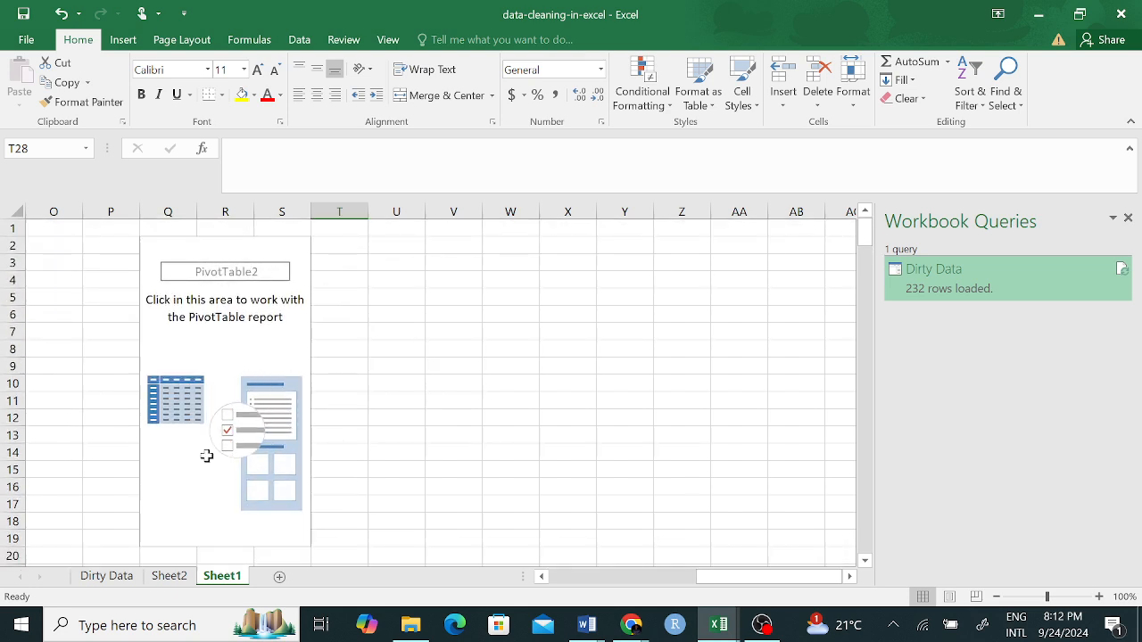
click(227, 336)
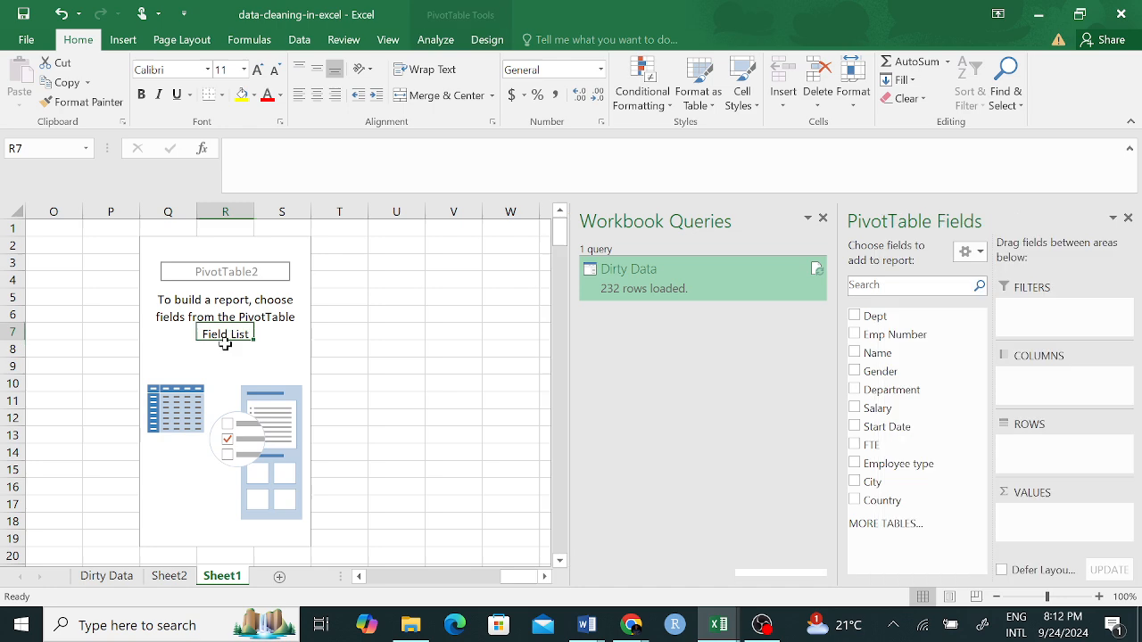
click(823, 219)
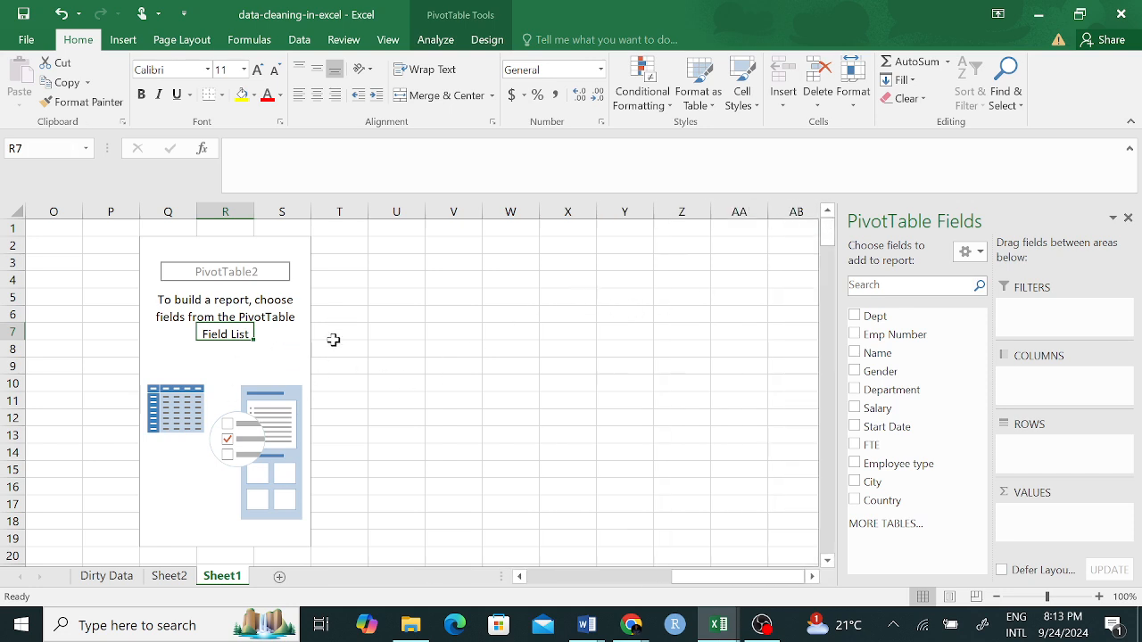
click(265, 367)
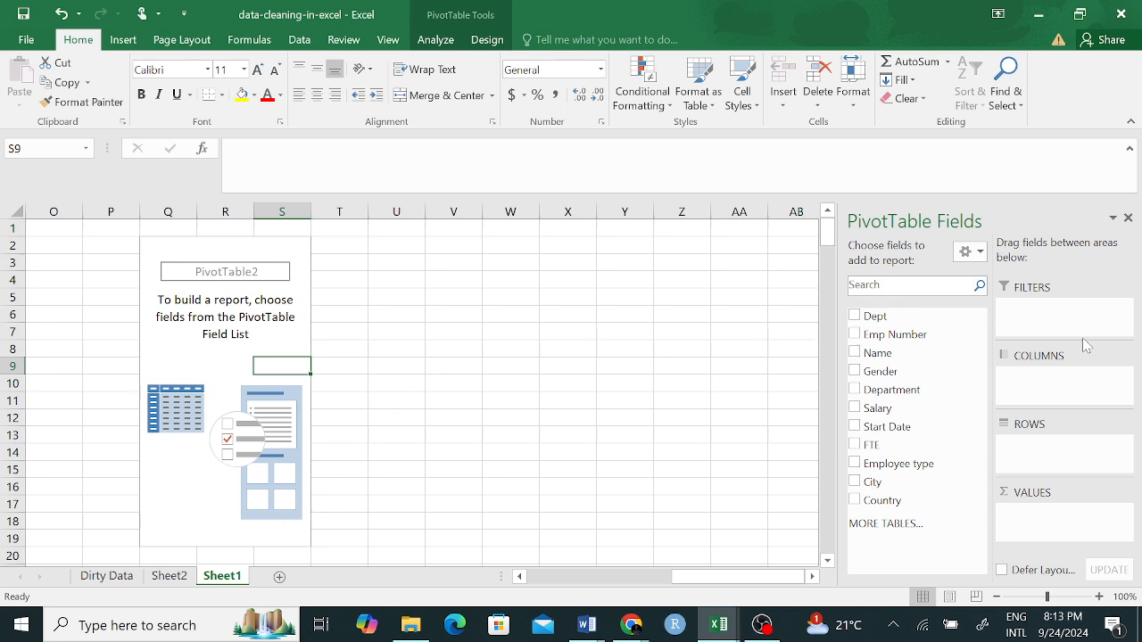
click(190, 396)
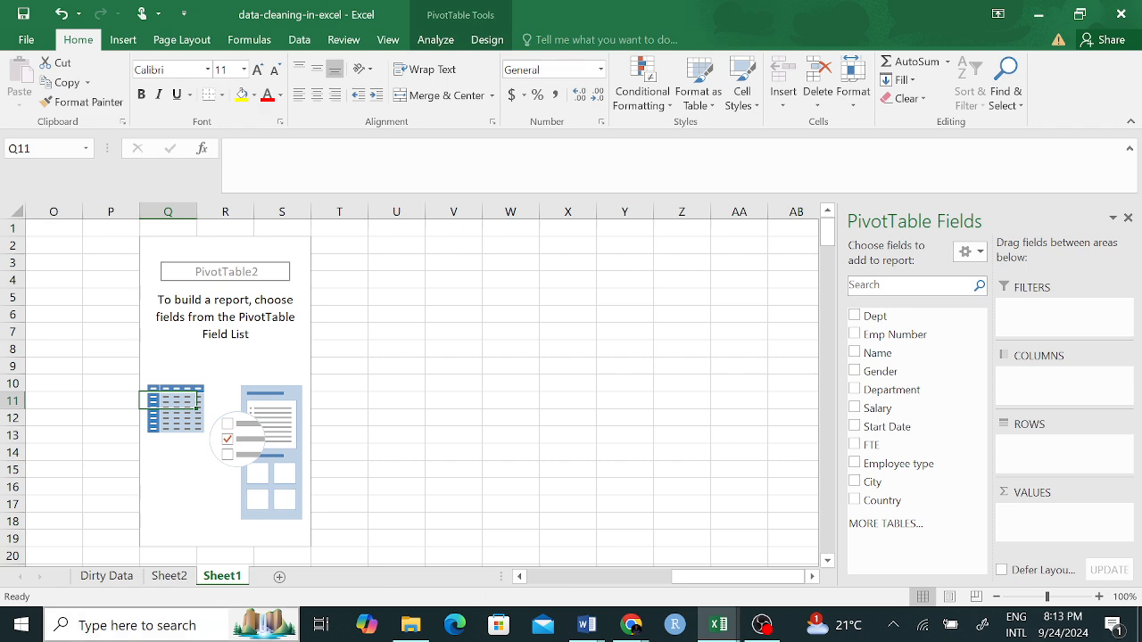
Step: View the Dirty Data source sheet and return to the empty PivotTable on Sheet2
click(171, 577)
click(106, 577)
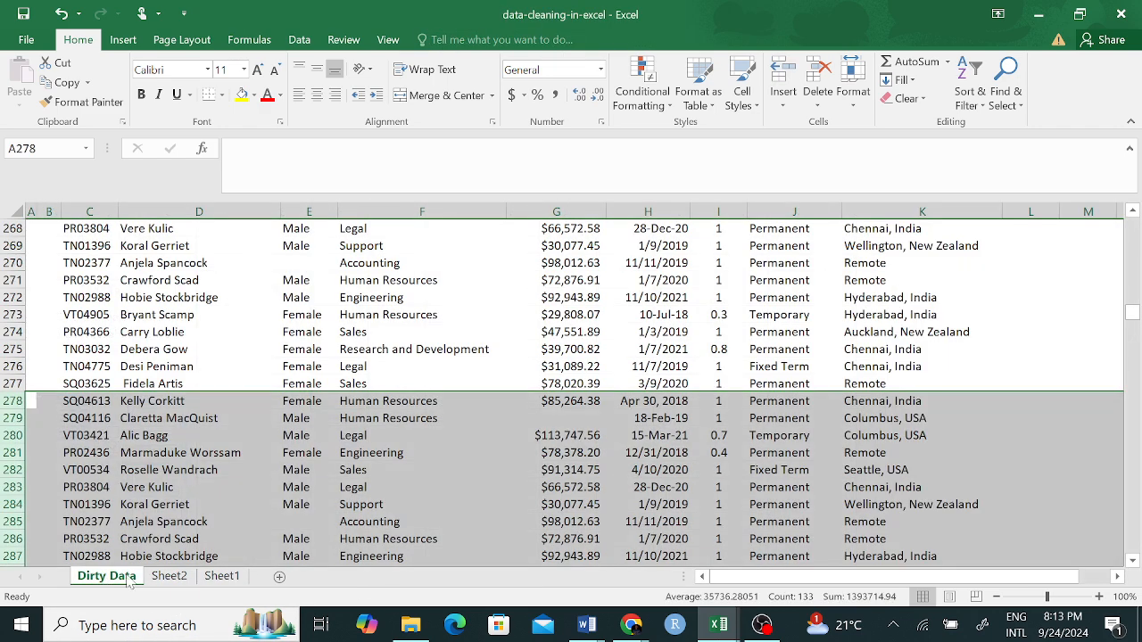
click(170, 576)
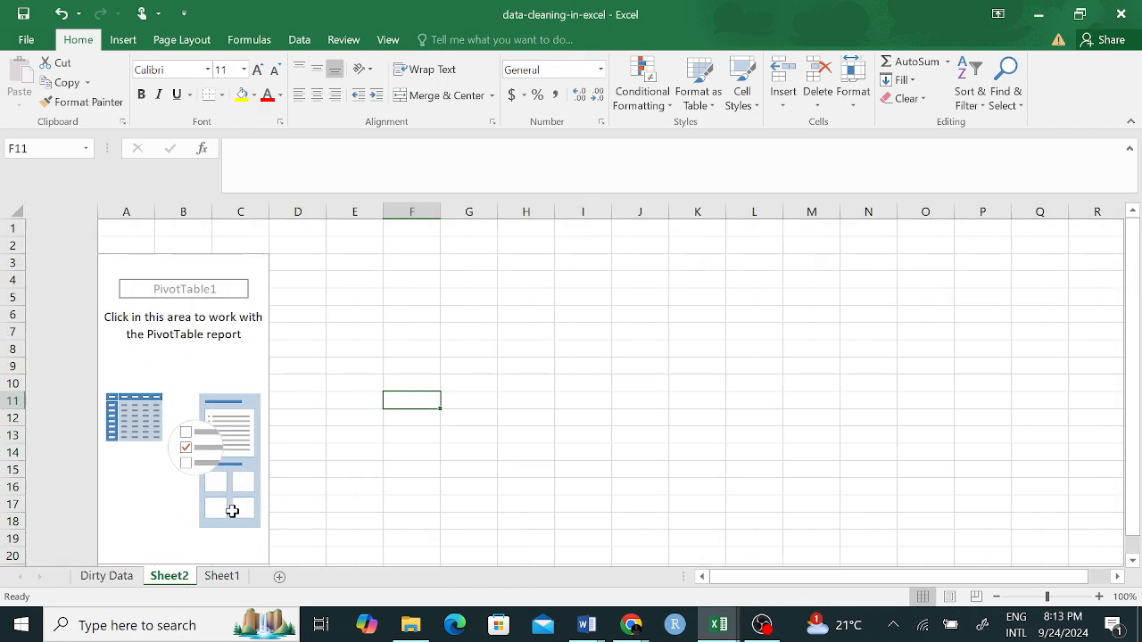
Step: Examine the cleaned table's columns on Sheet1 and select its Gender column
click(222, 577)
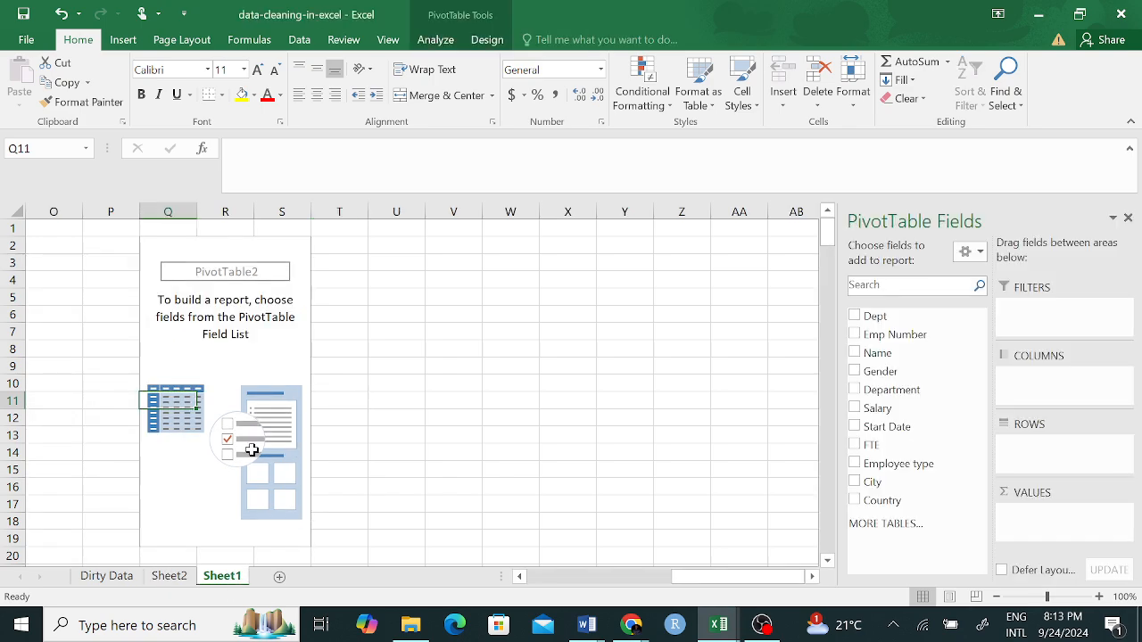
scroll(256, 446, left, 4)
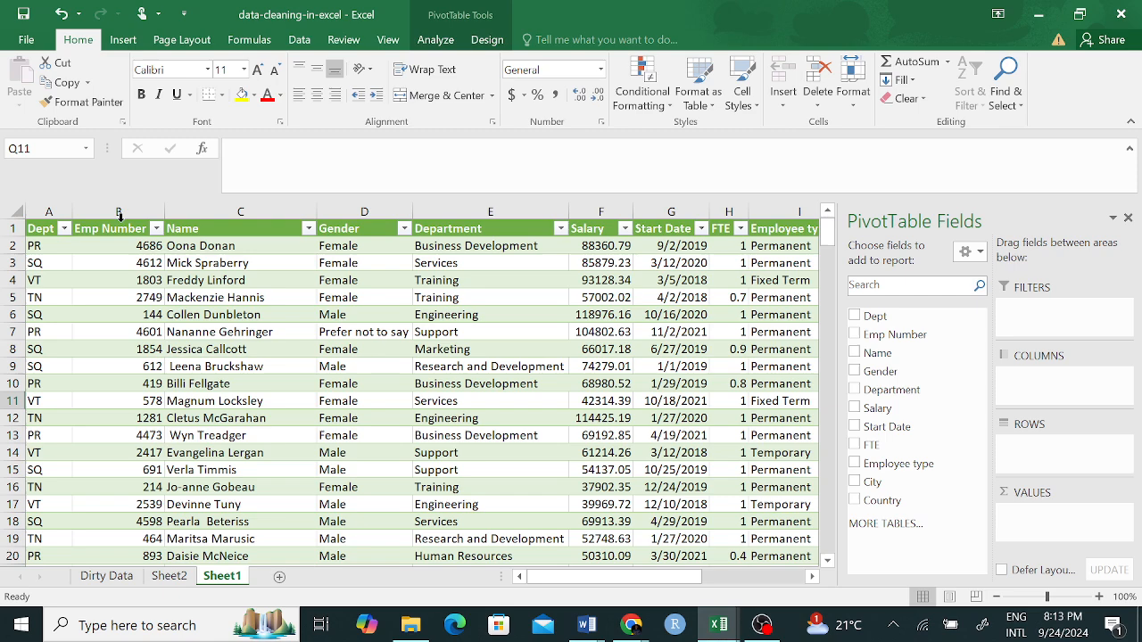
scroll(250, 230, right, 1)
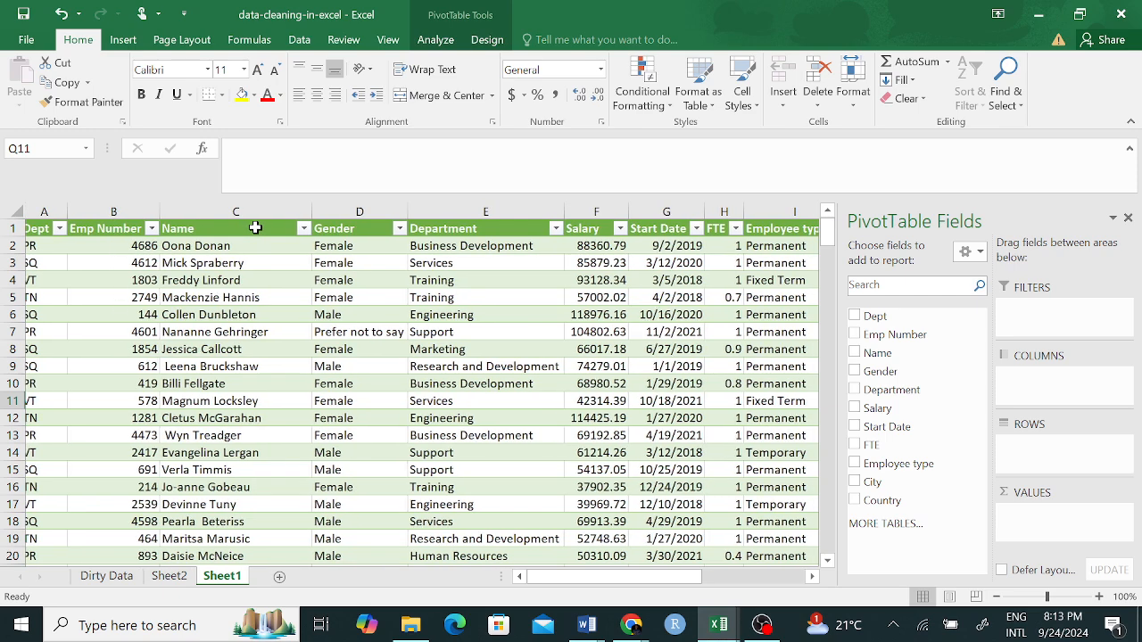
scroll(239, 234, right, 1)
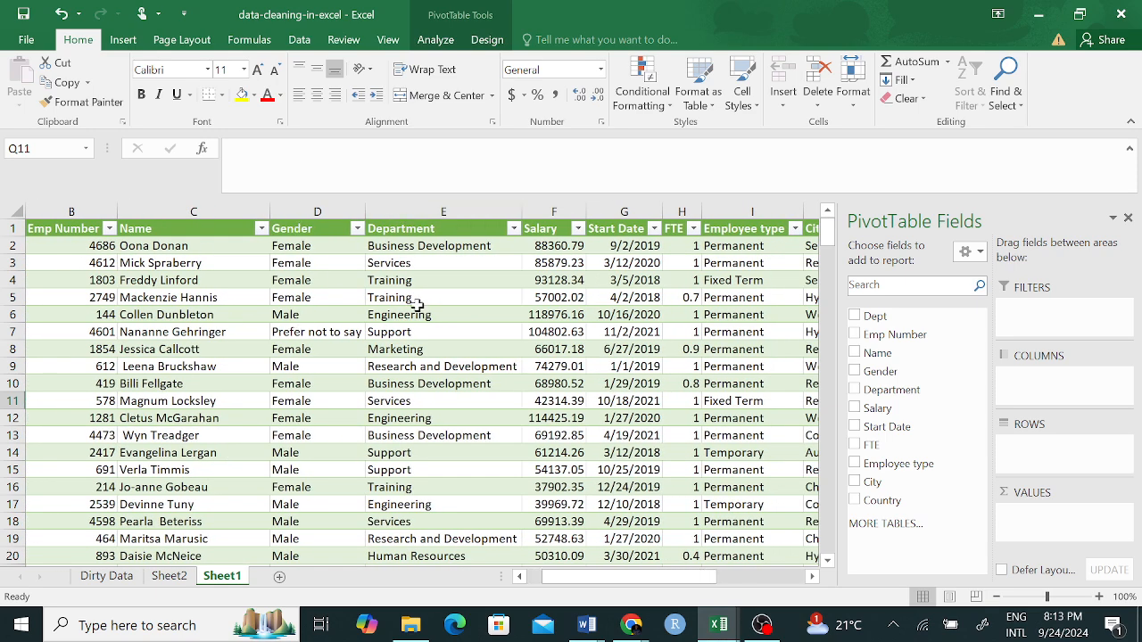
click(303, 228)
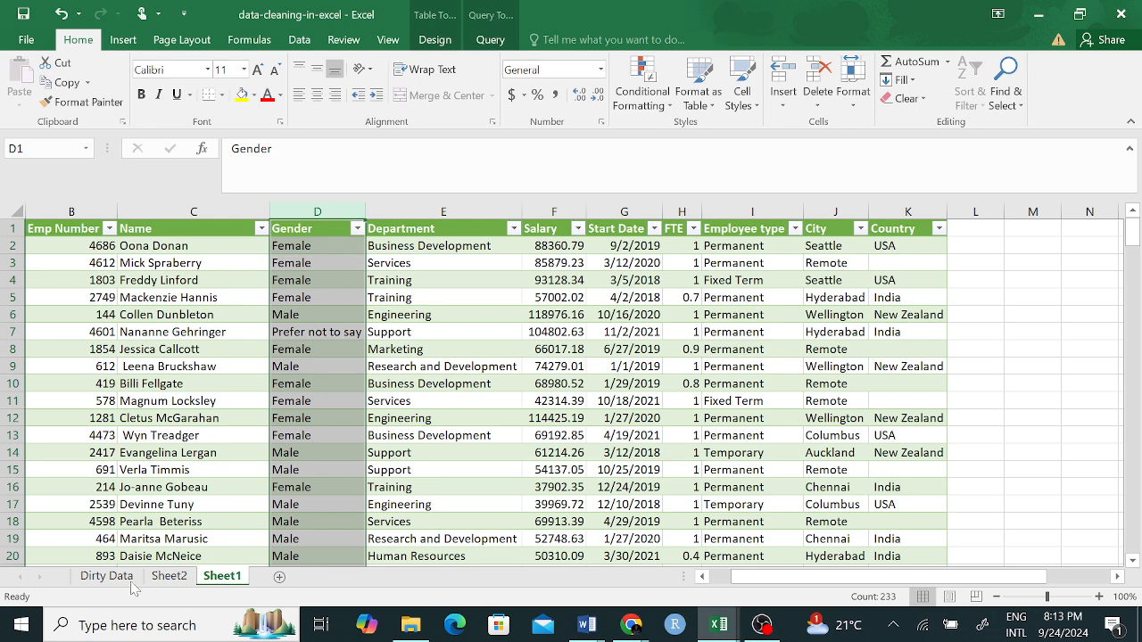
Step: Build the Sheet2 PivotTable with Gender as the row field and the count of Gender as the value field
click(168, 577)
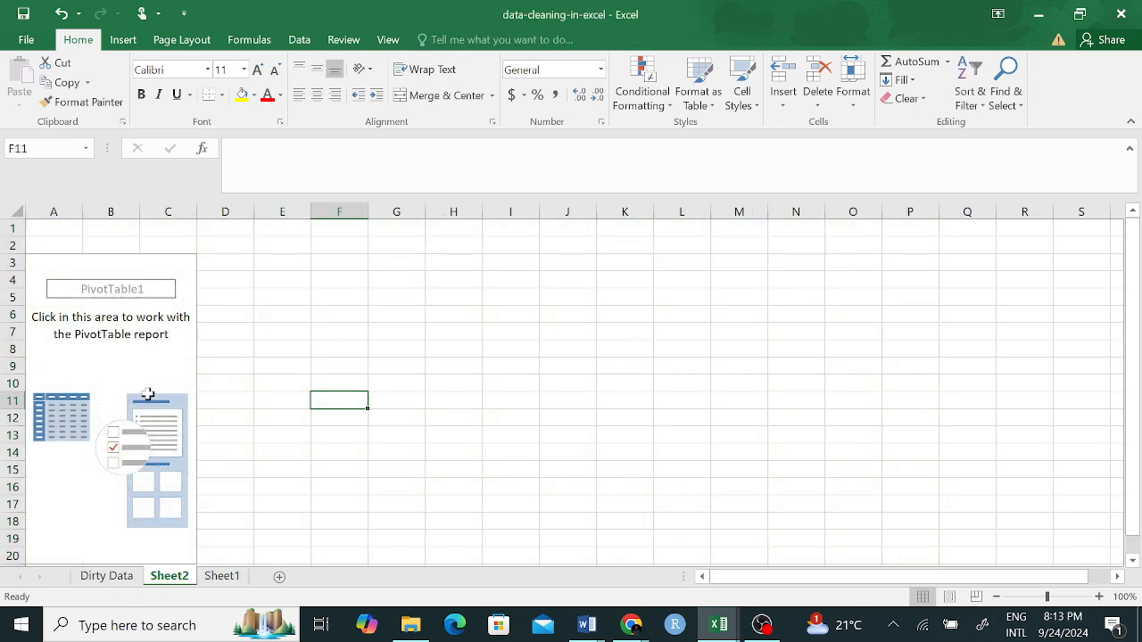
click(153, 425)
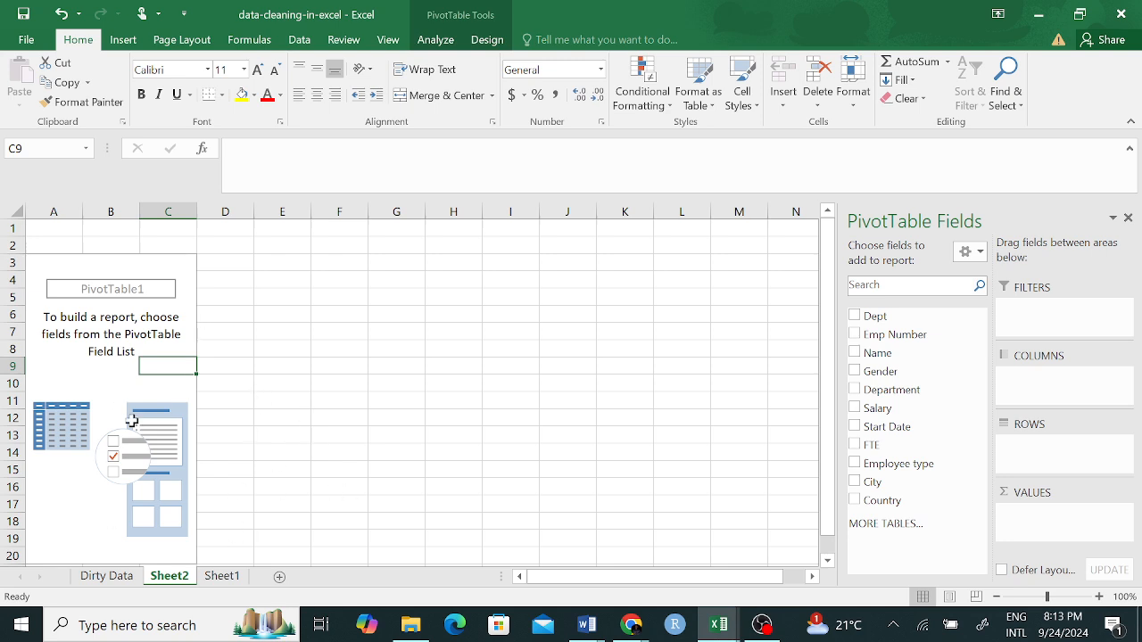
click(854, 372)
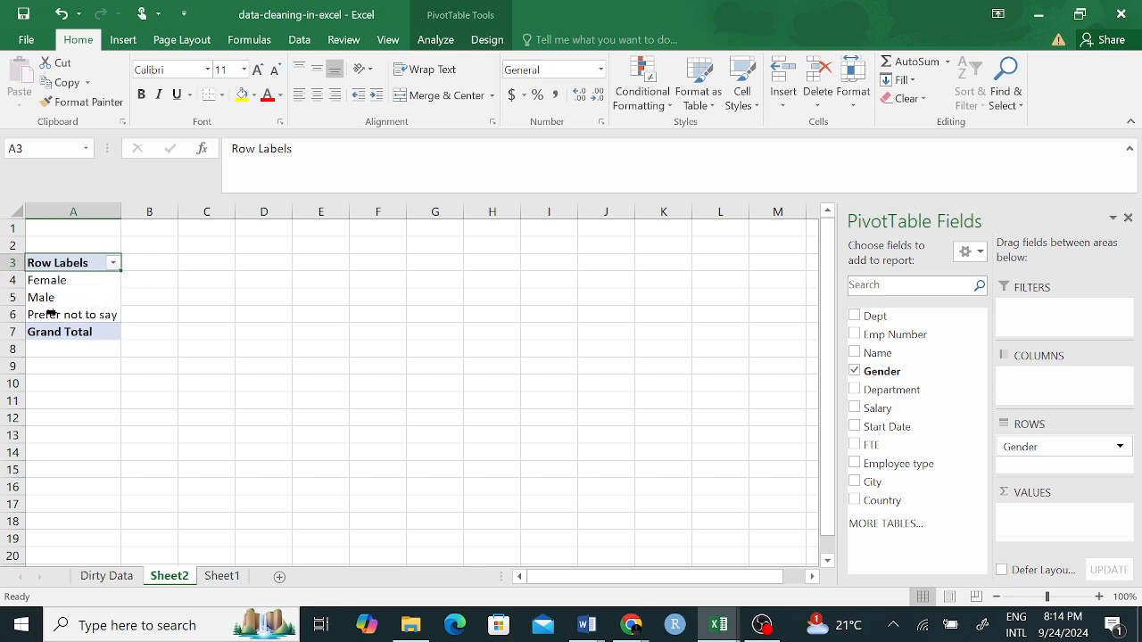
drag(880, 377, 1037, 521)
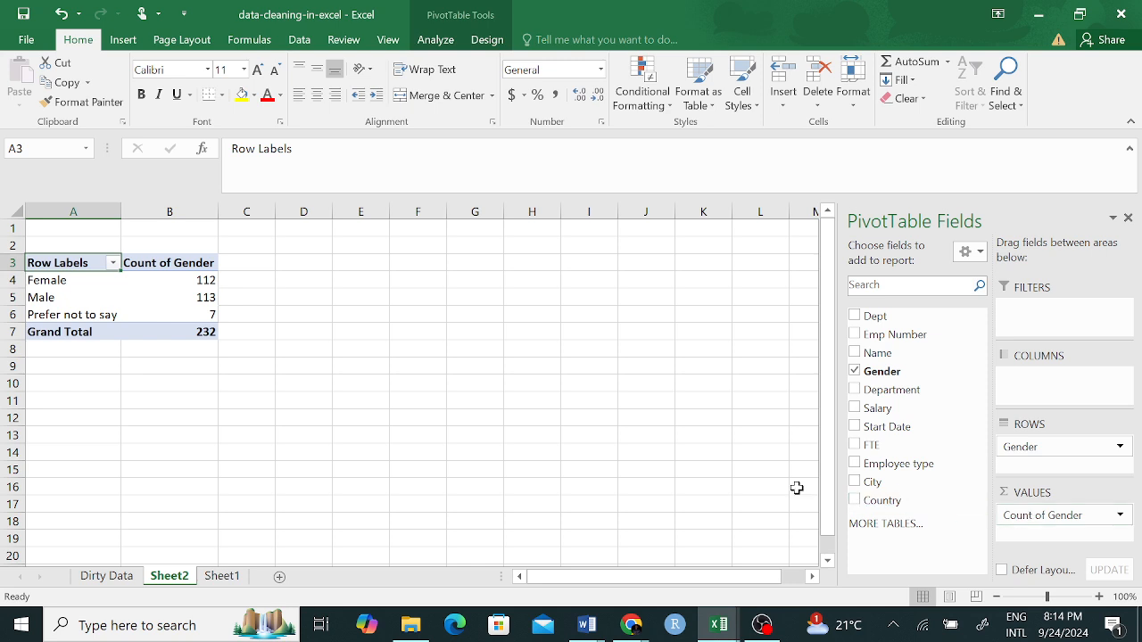
click(142, 416)
click(173, 262)
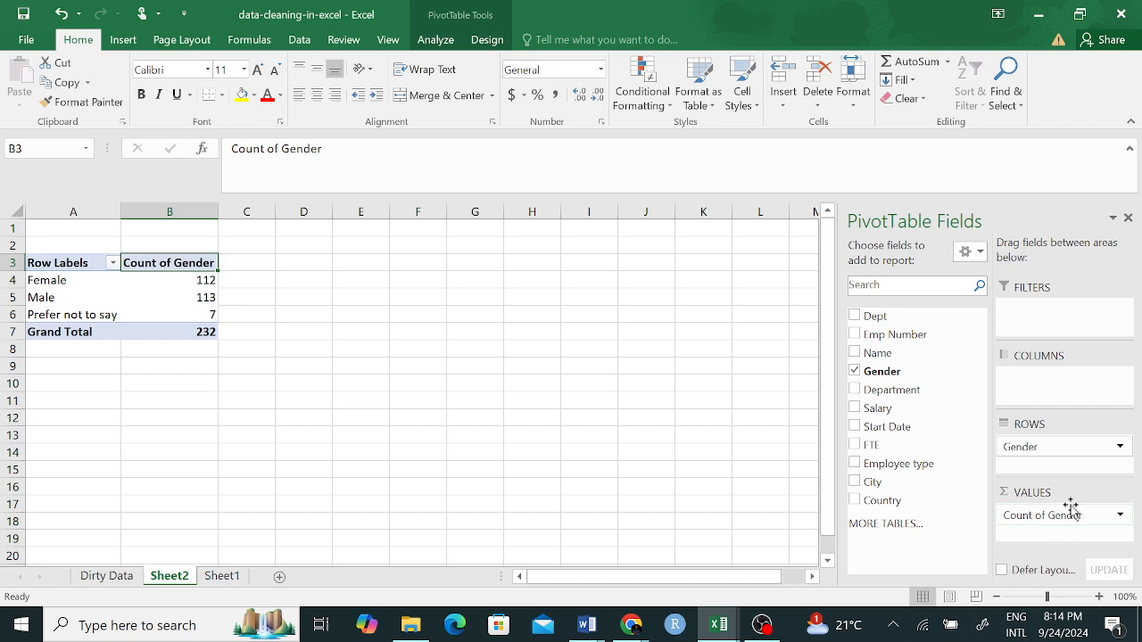
Step: Try summarizing the PivotTable's Gender value field by Sum
click(1122, 518)
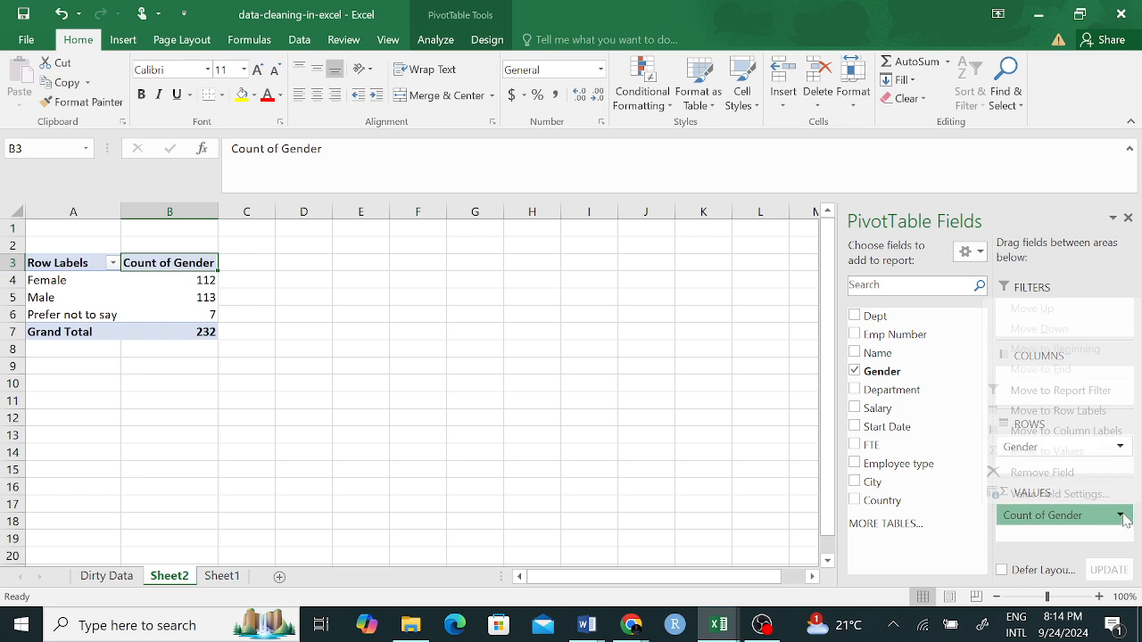
click(1049, 495)
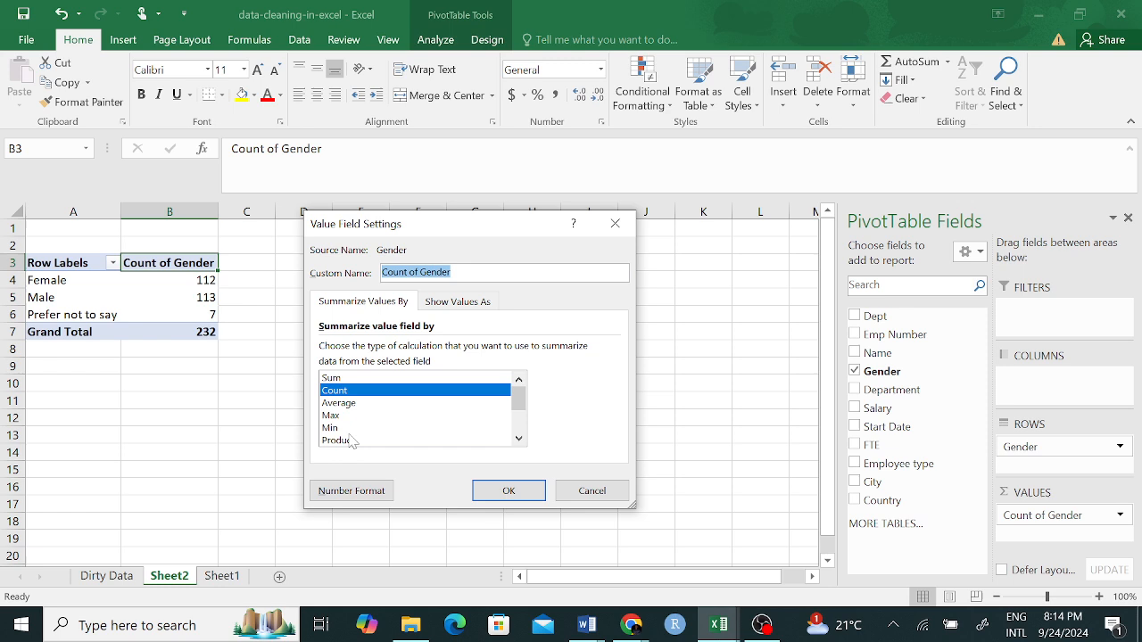
click(334, 378)
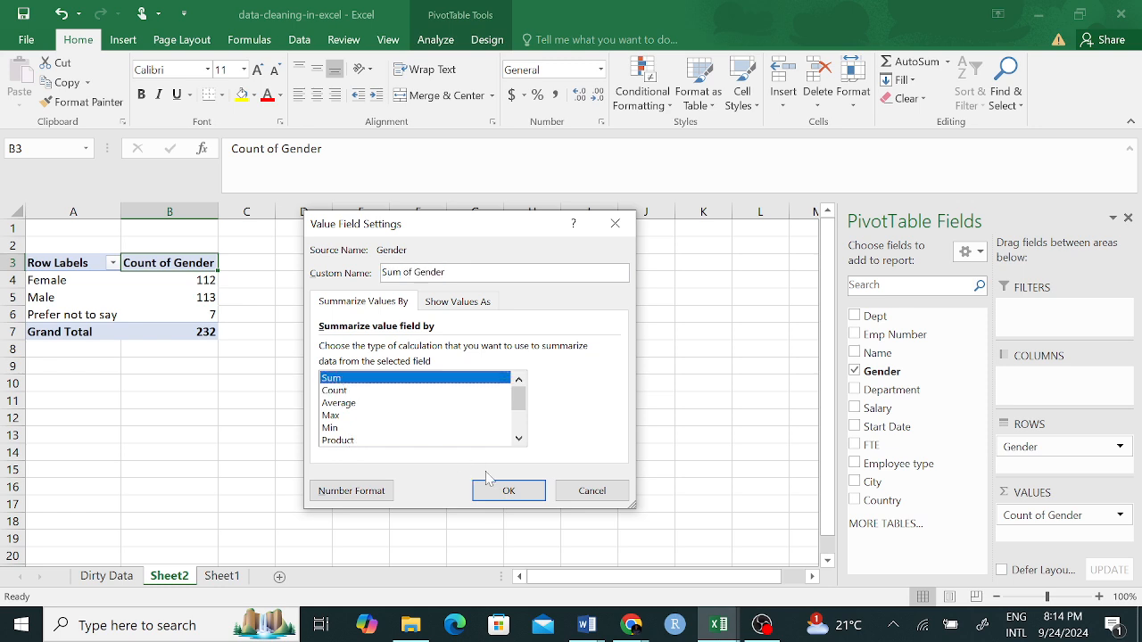
click(498, 490)
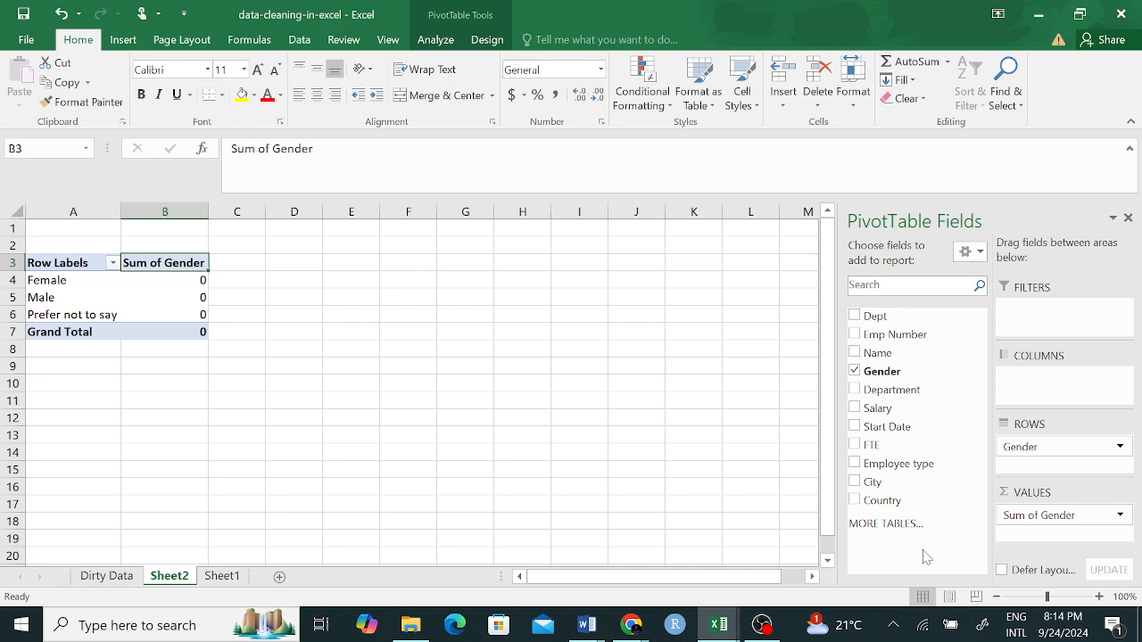
Step: Change the Gender value field's summary calculation back to Count
click(1119, 516)
click(1062, 493)
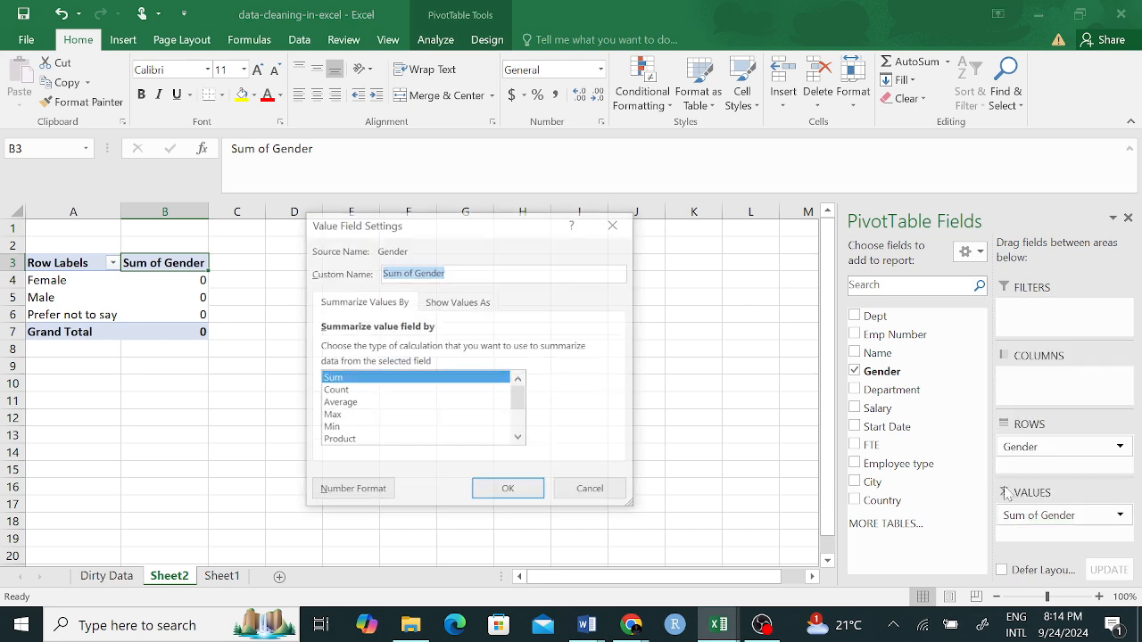
click(335, 390)
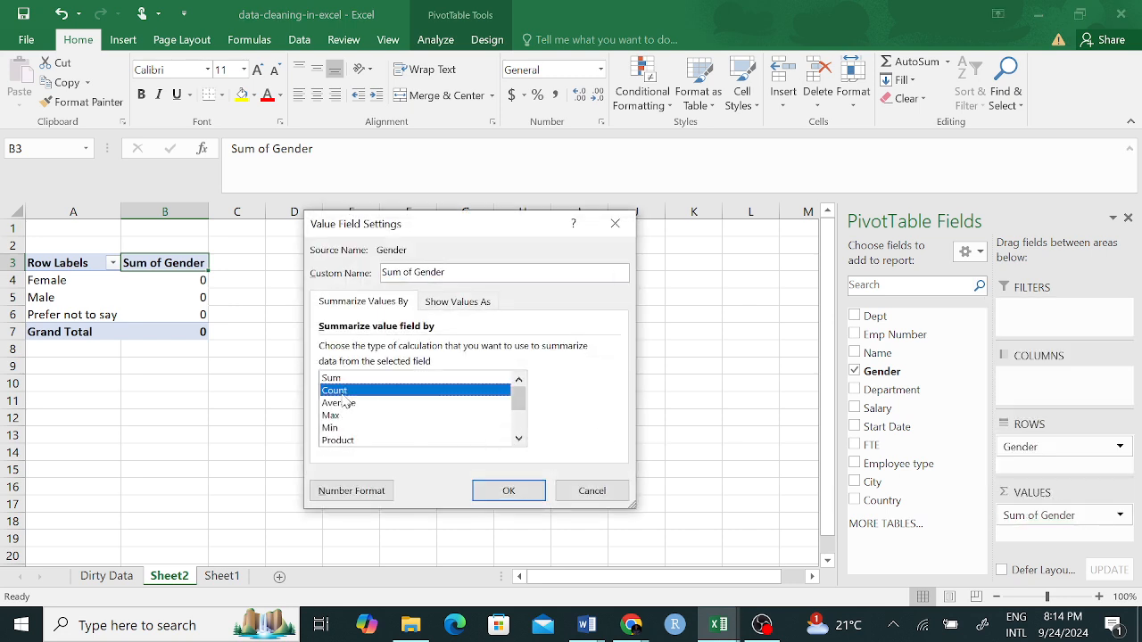
click(507, 490)
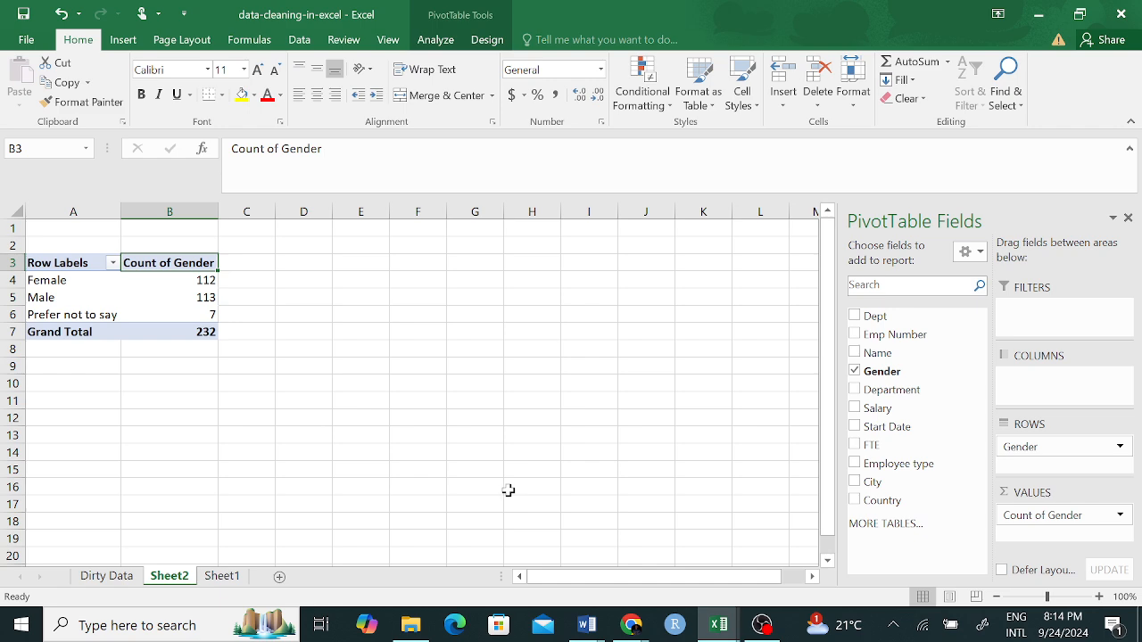
Step: Examine the count for each gender category and the grand total in the Sheet2 PivotTable
click(339, 385)
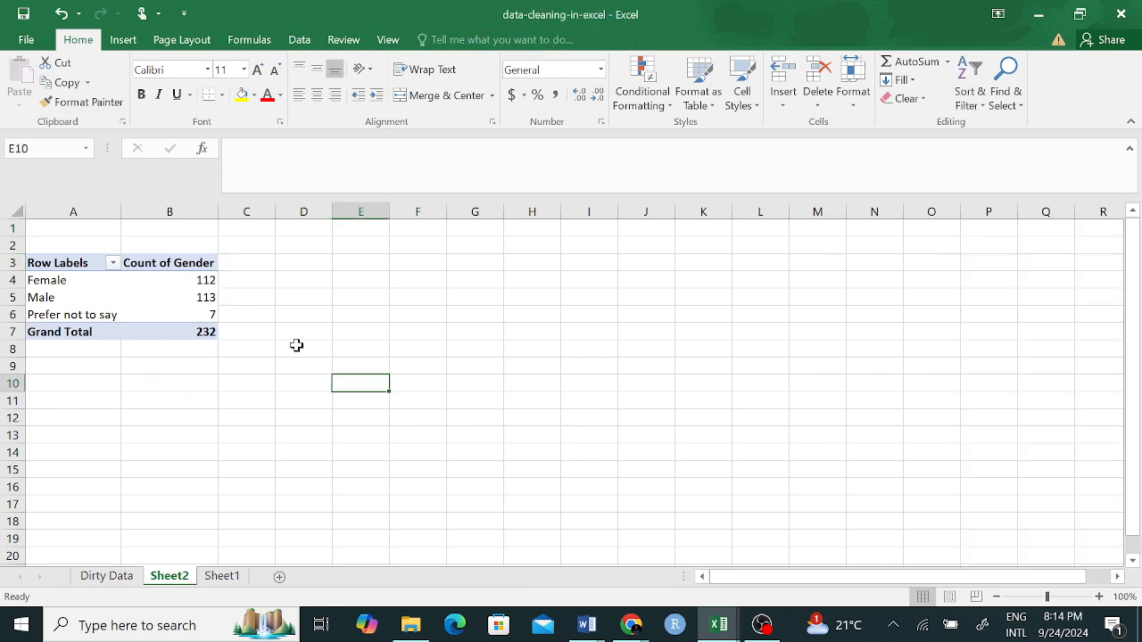
click(73, 283)
click(51, 297)
click(64, 317)
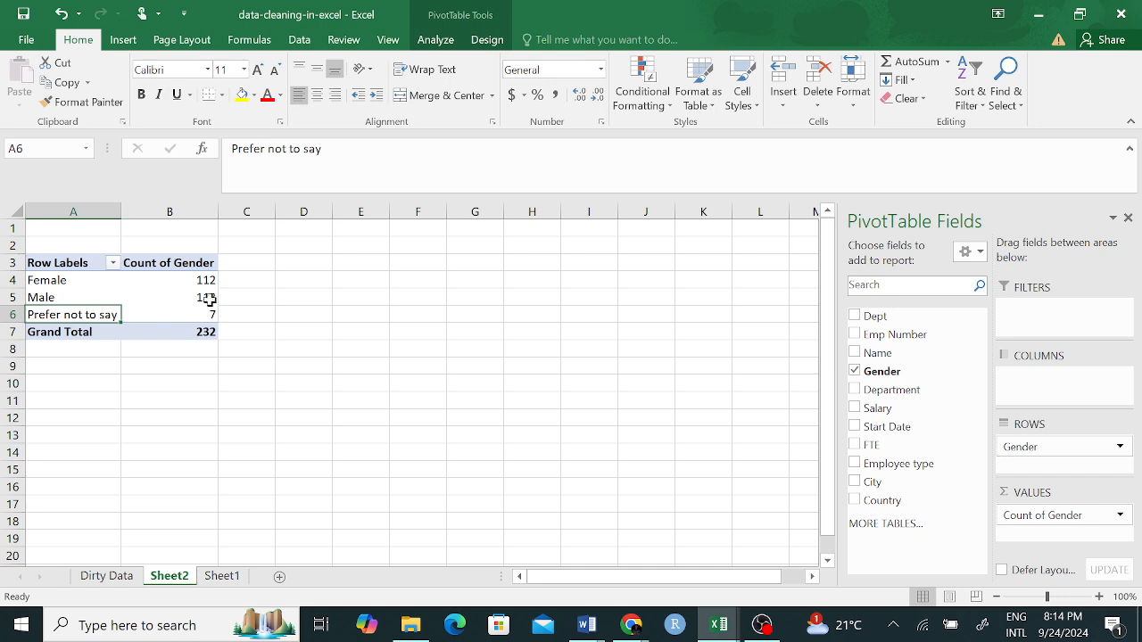
mouse_move(205, 297)
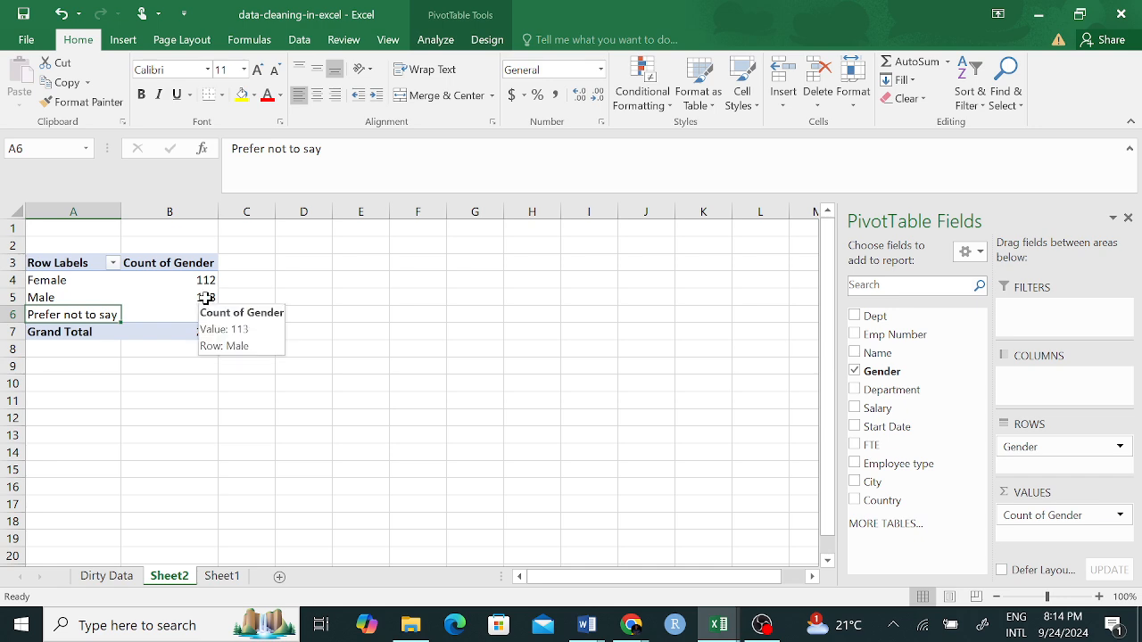
click(205, 297)
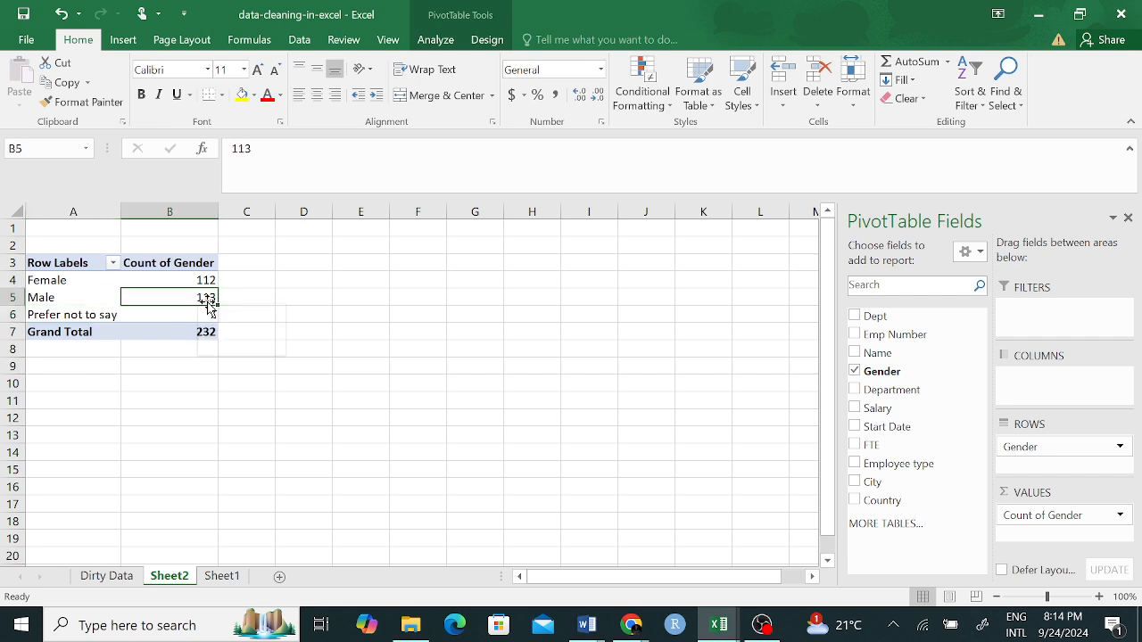
click(132, 369)
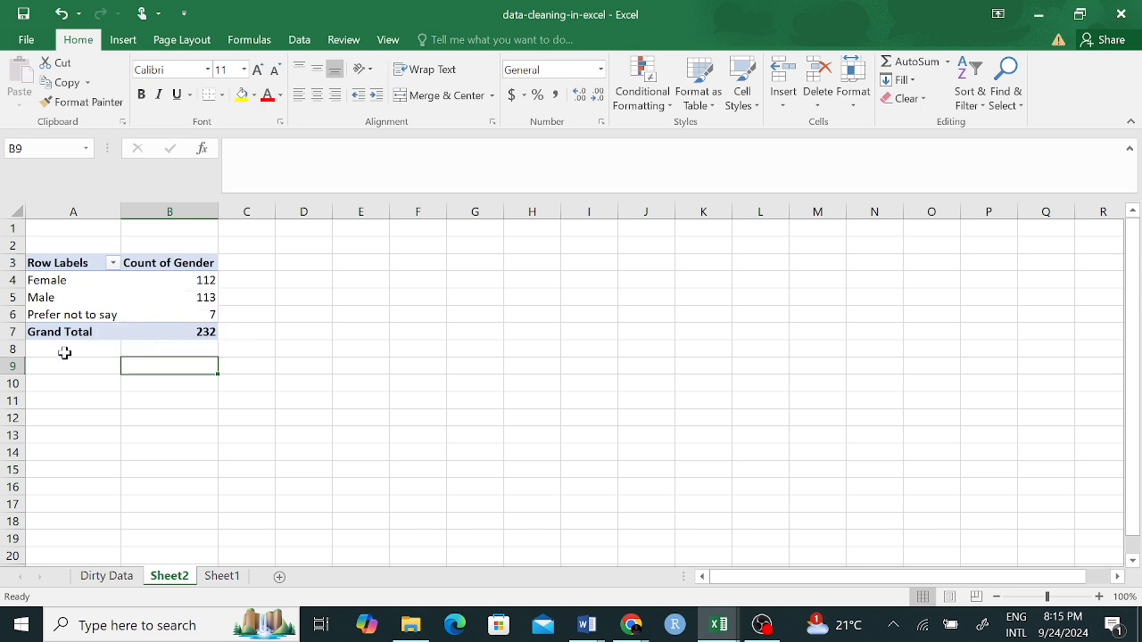
click(193, 332)
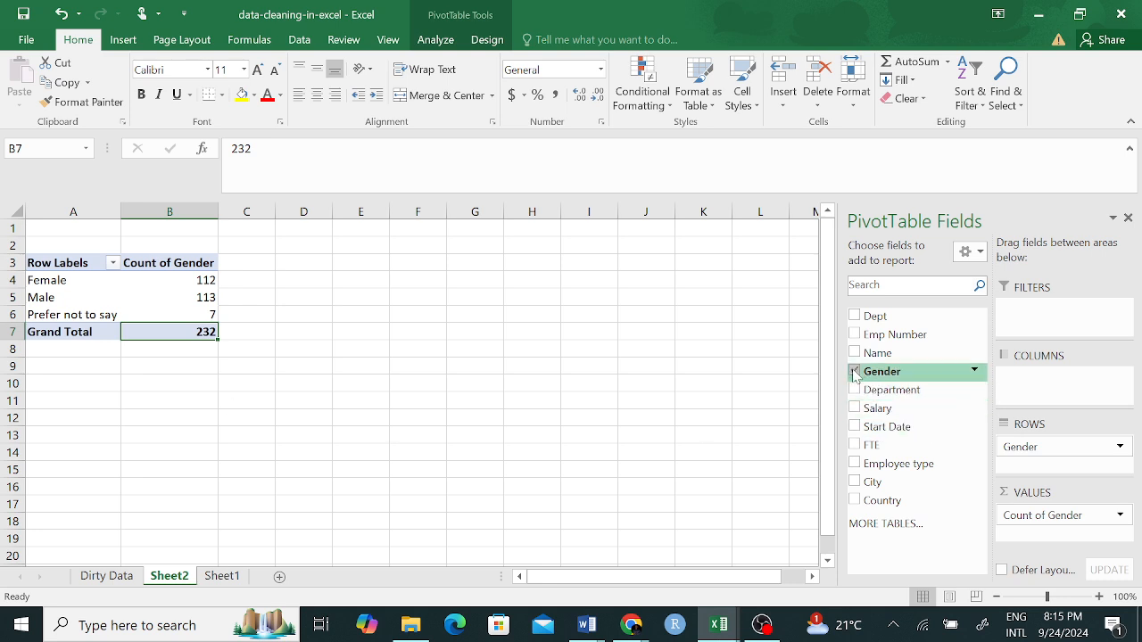
Step: Copy the gender PivotTable's cells A3:B6, without the grand total, and paste them as values starting at J3
drag(50, 264, 165, 310)
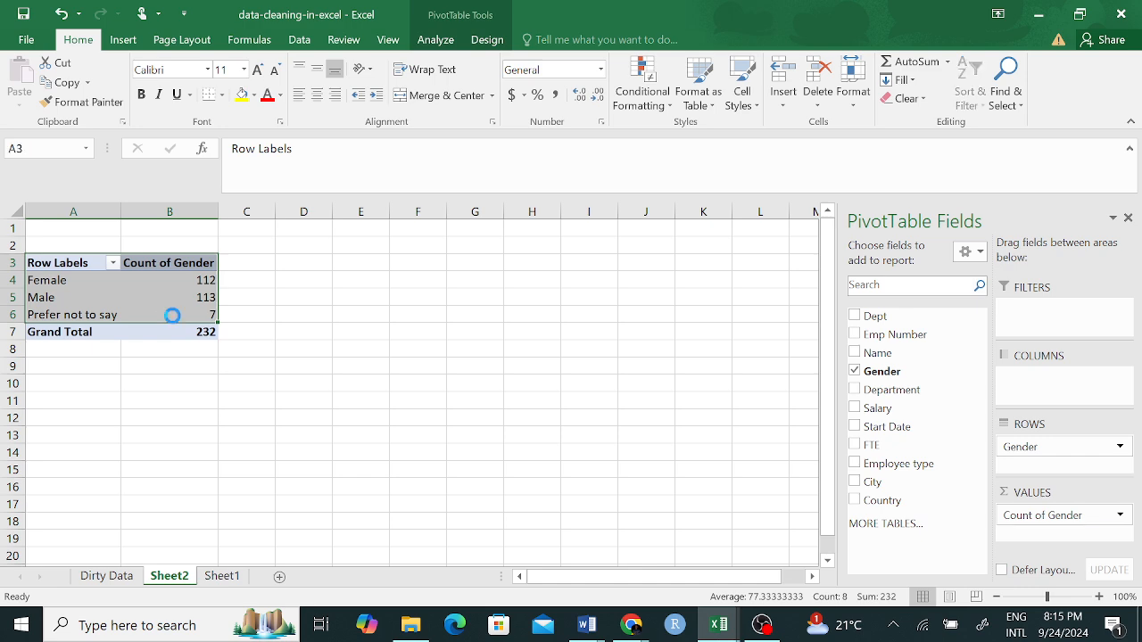
key(ctrl+c)
click(655, 261)
right_click(655, 260)
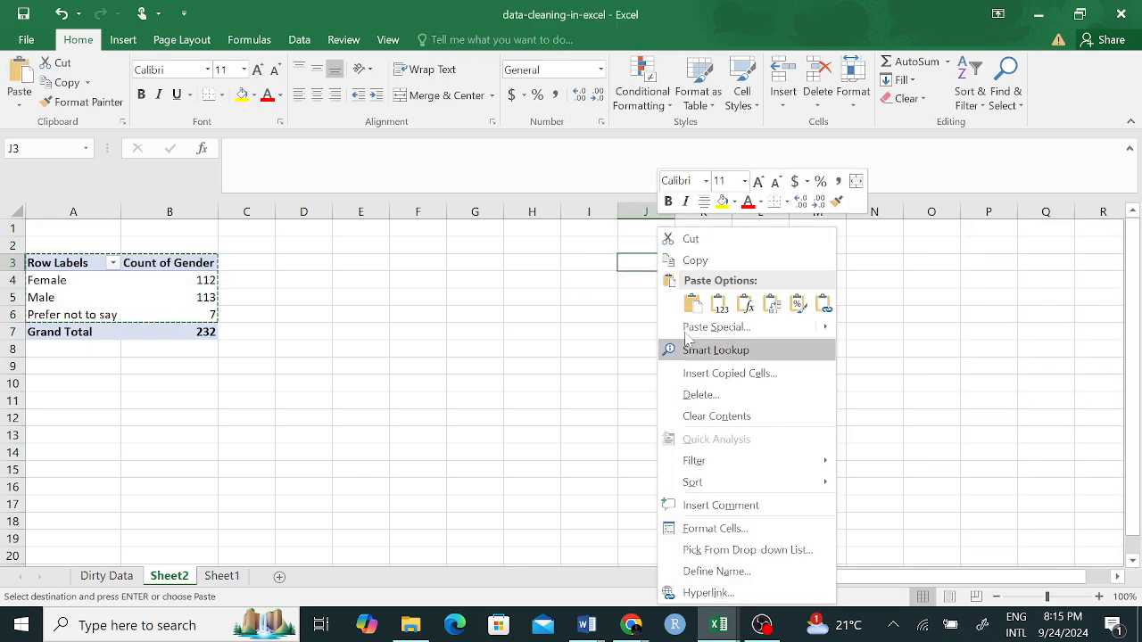
click(719, 303)
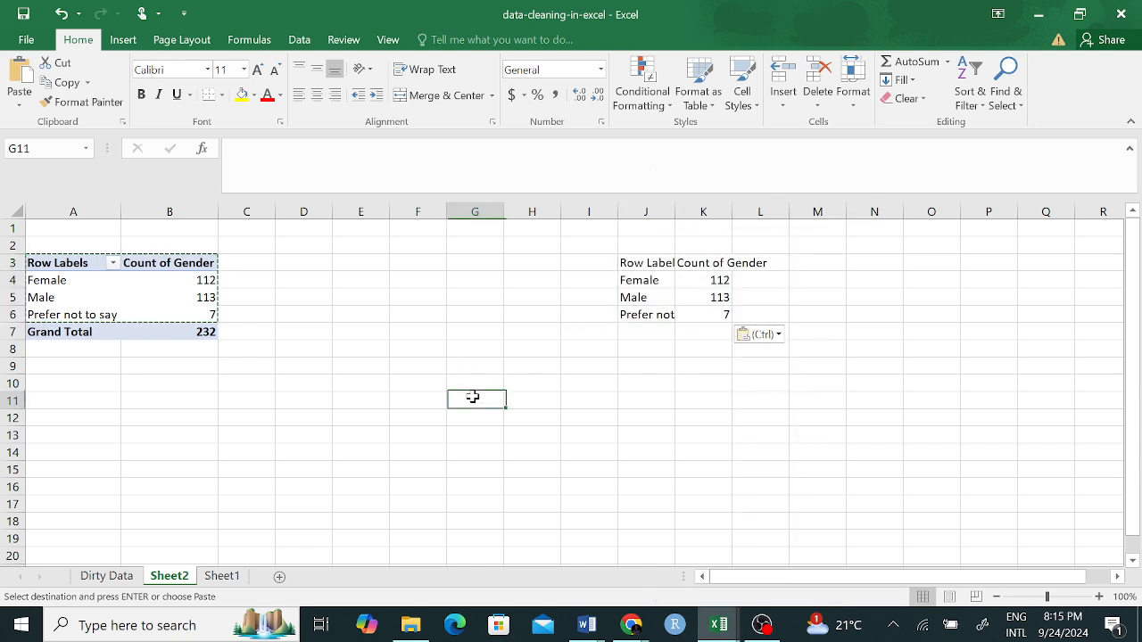
drag(635, 265, 705, 311)
click(703, 400)
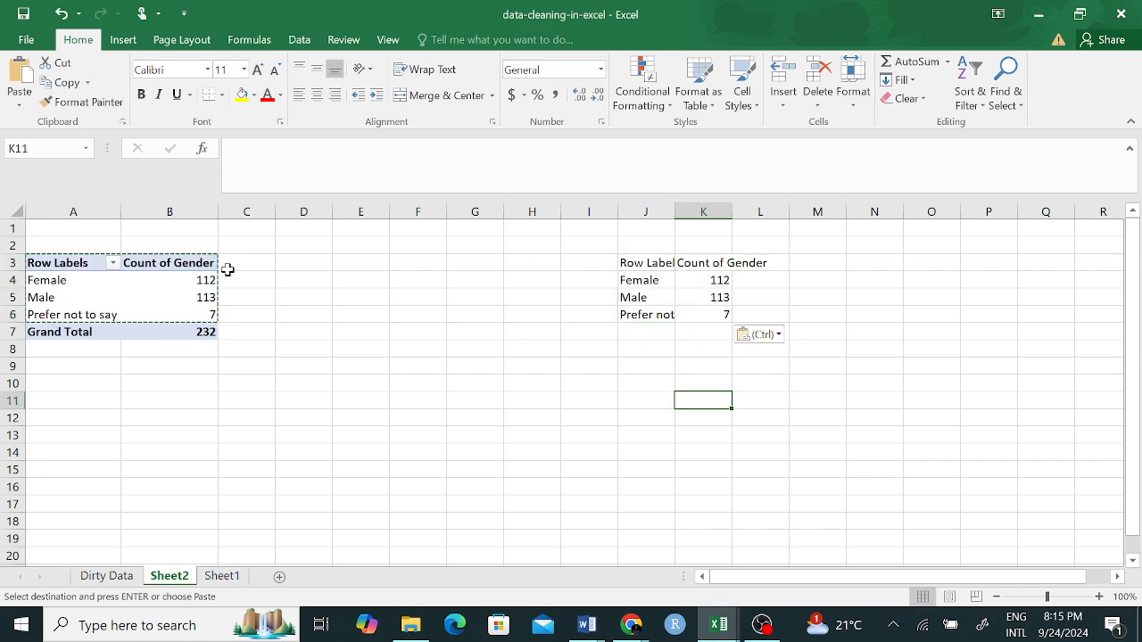
Step: Replace Gender with Department as the PivotTable's row field and add Salary to the values area
click(81, 295)
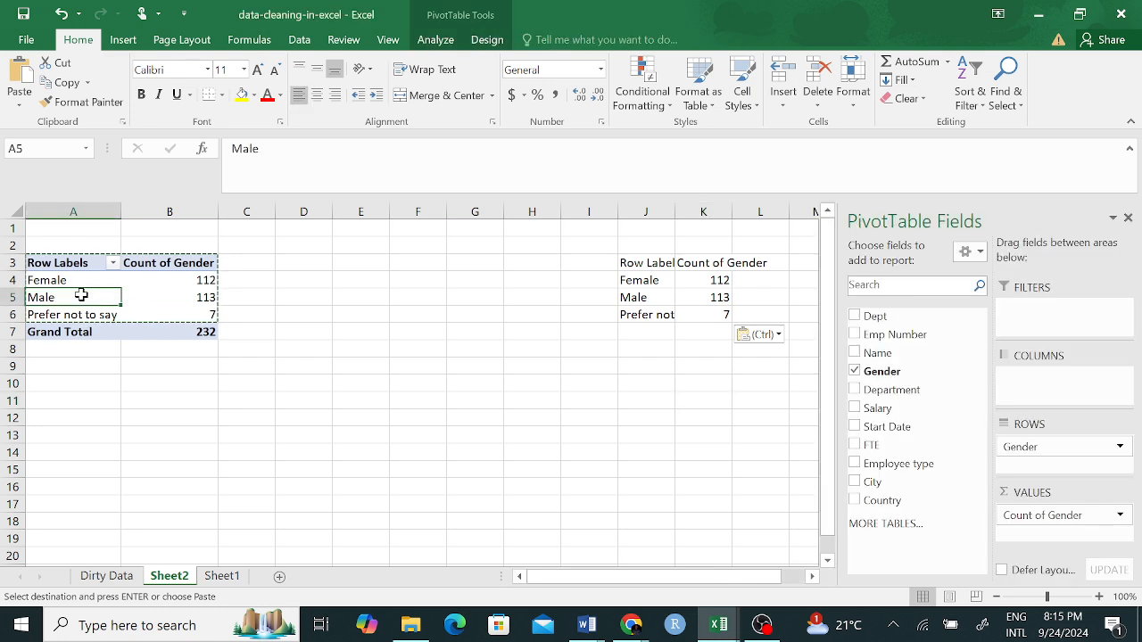
click(854, 371)
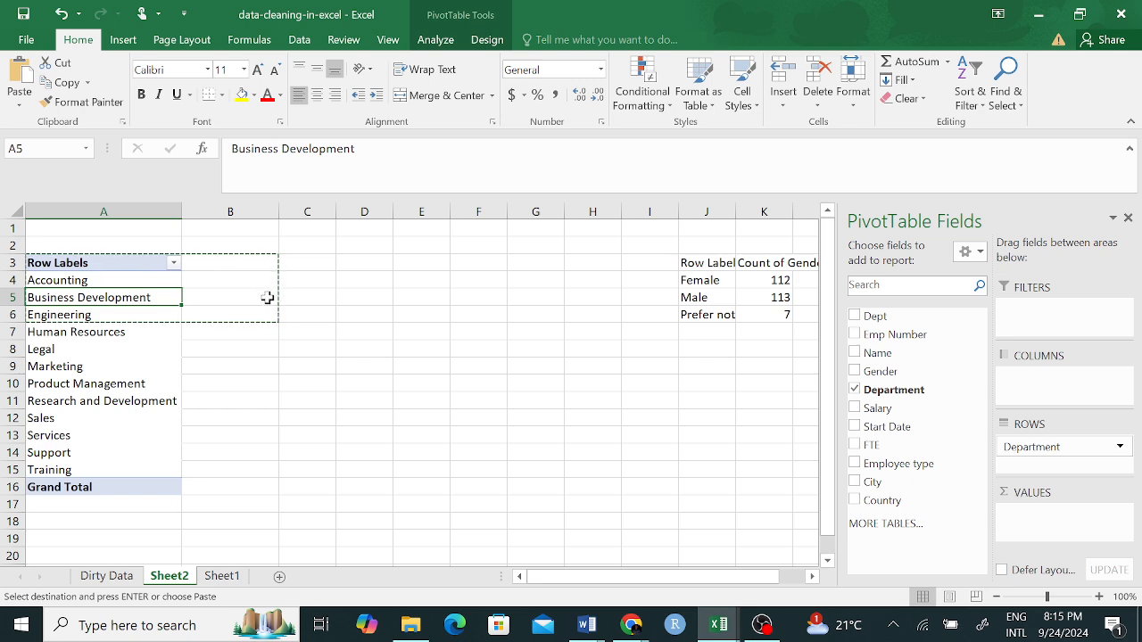
click(854, 408)
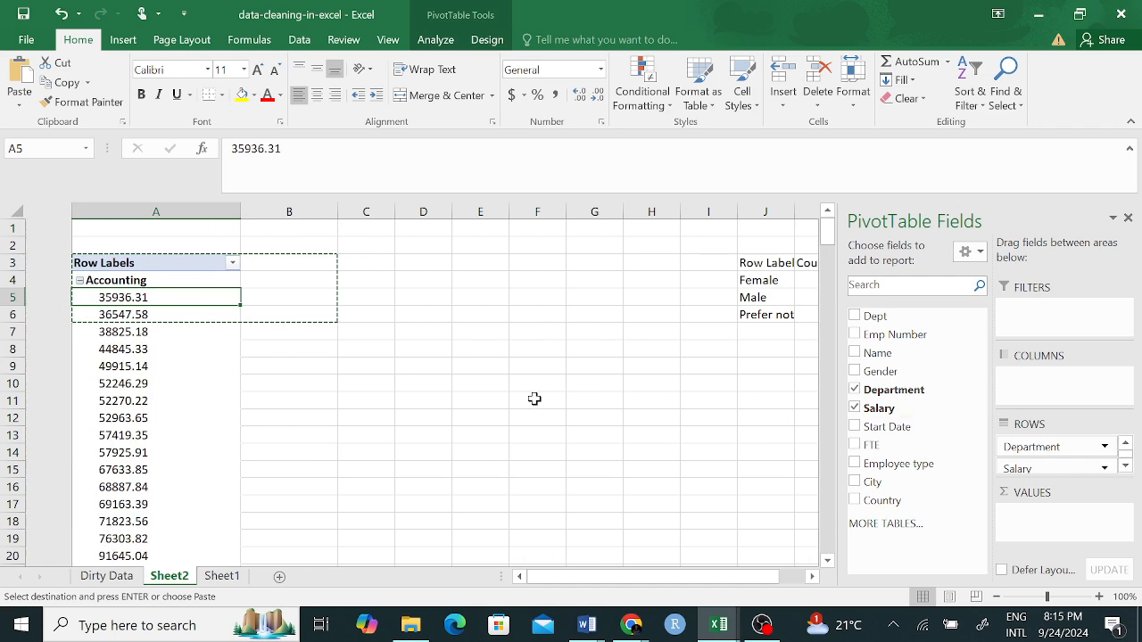
click(856, 408)
drag(890, 410, 1025, 516)
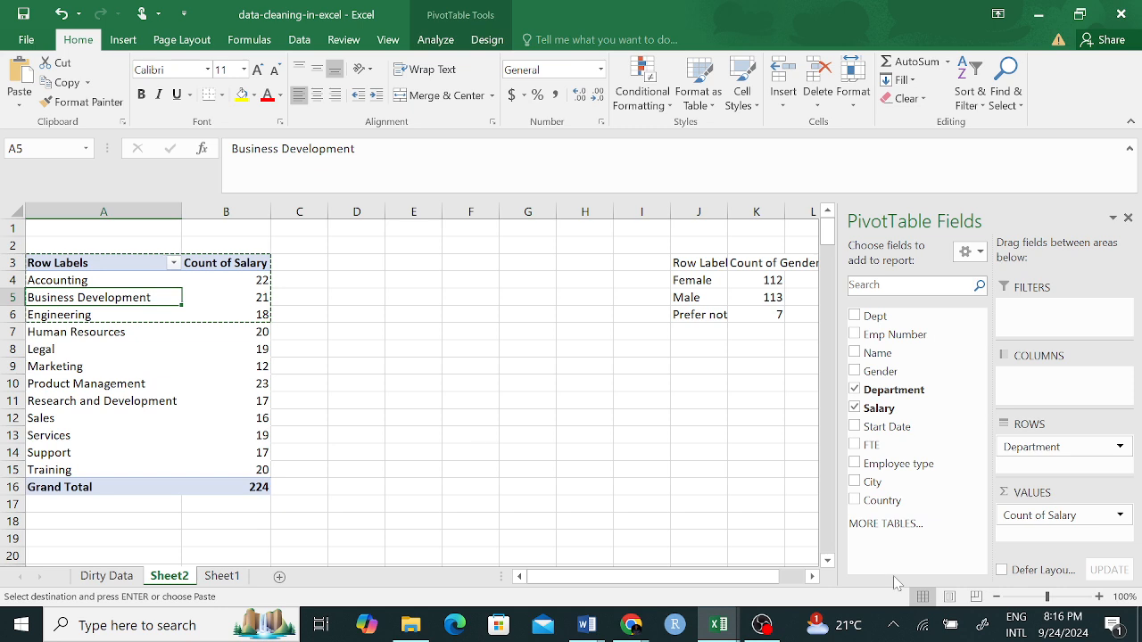
Step: Summarize the PivotTable's Salary value field by Sum and select the Accounting department's value
click(1121, 519)
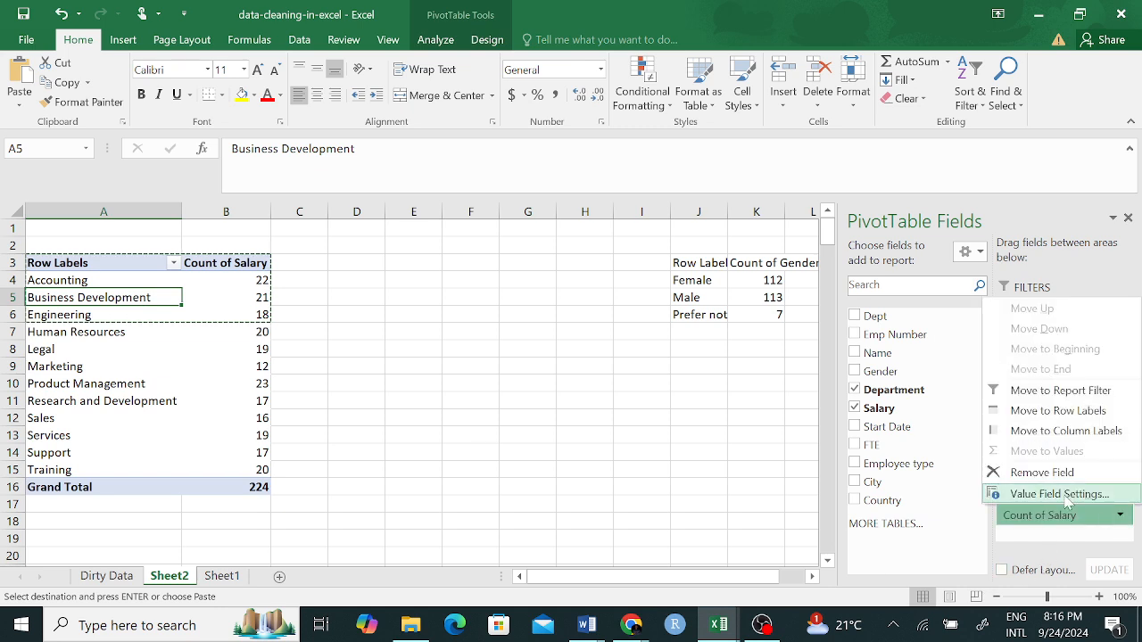
click(1056, 494)
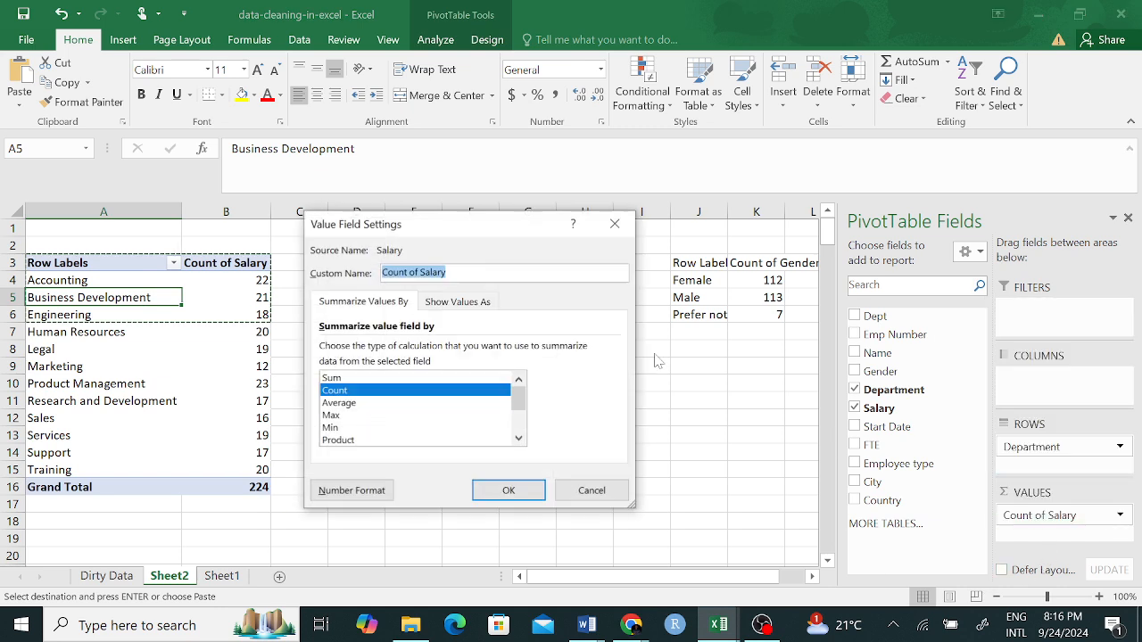
click(354, 378)
click(521, 493)
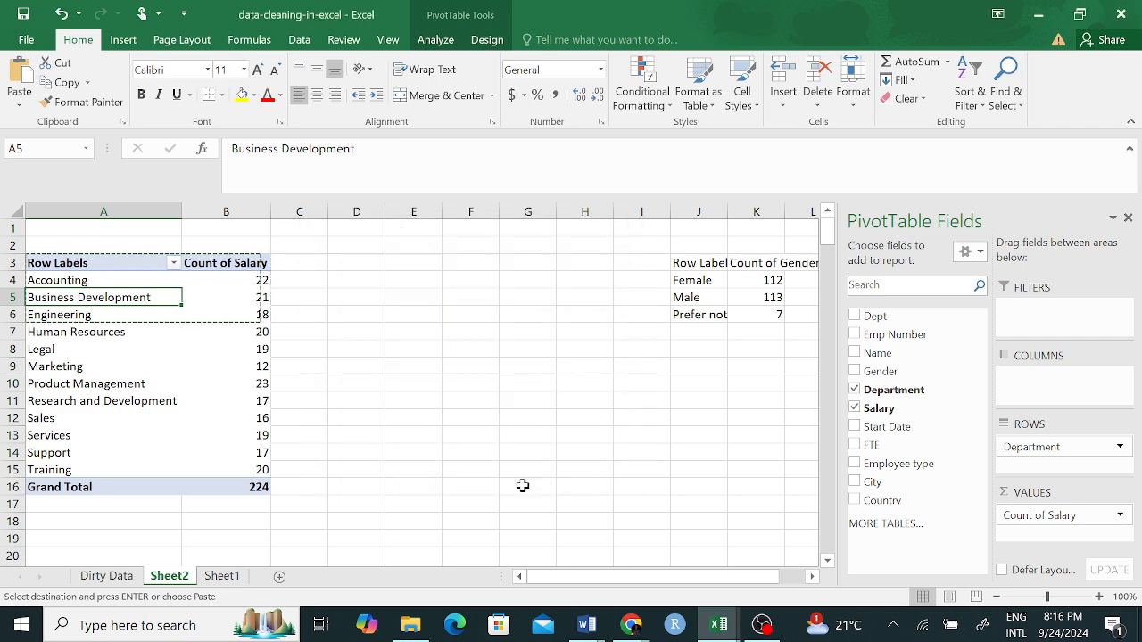
click(324, 330)
click(220, 282)
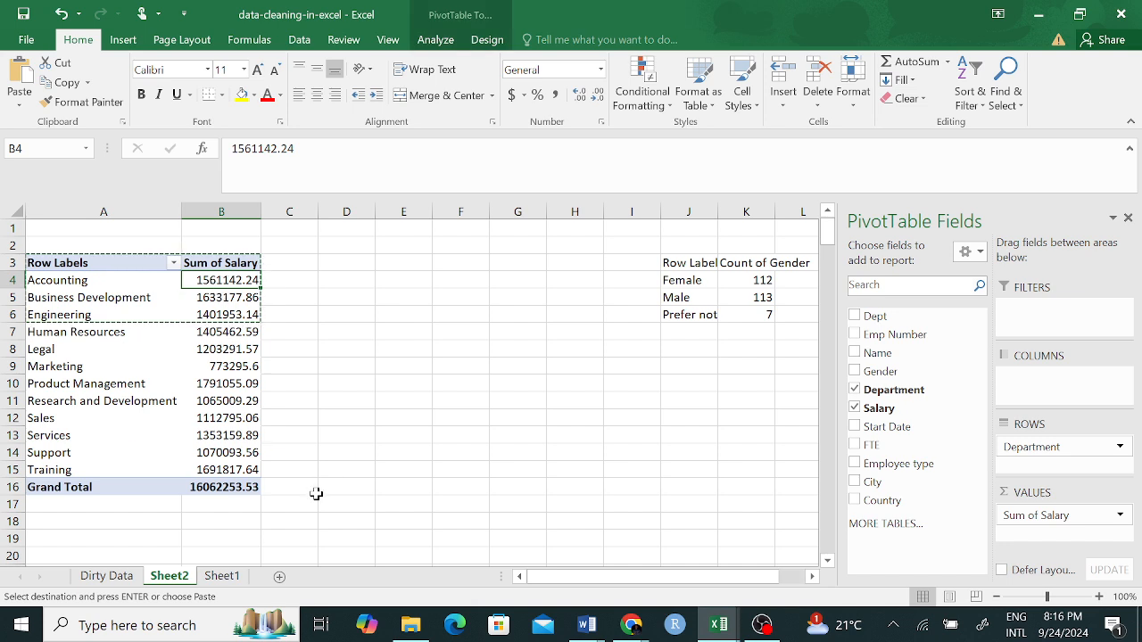
Step: Copy the department salary PivotTable's cells A3:B15, without the grand total, and paste them as values starting at E3
click(236, 365)
mouse_move(232, 389)
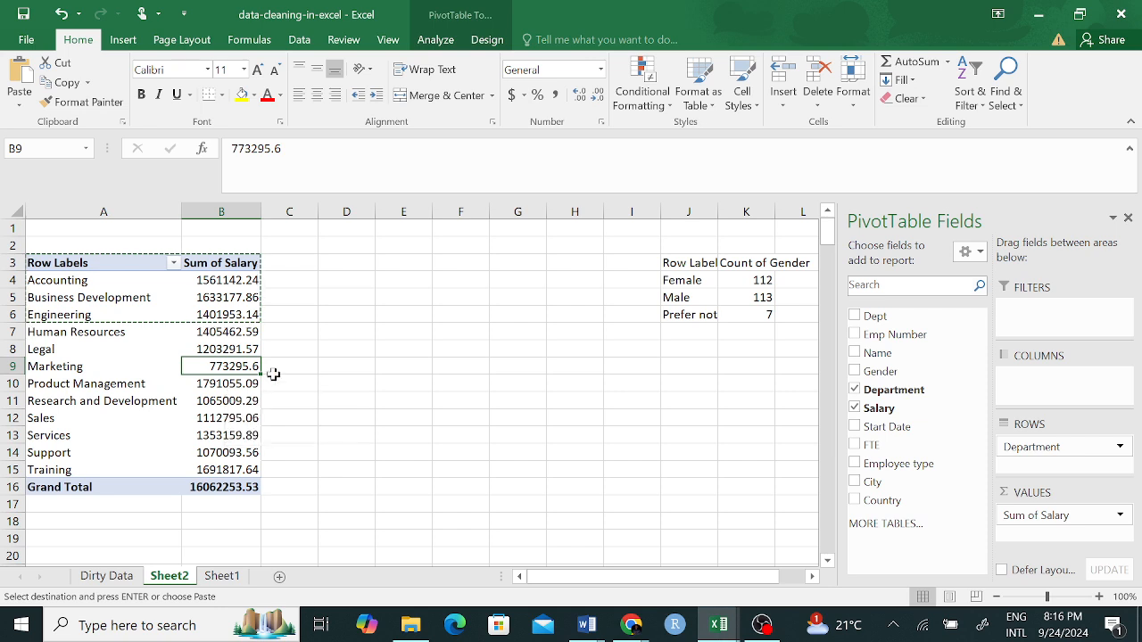
click(90, 376)
click(227, 367)
drag(52, 262, 212, 459)
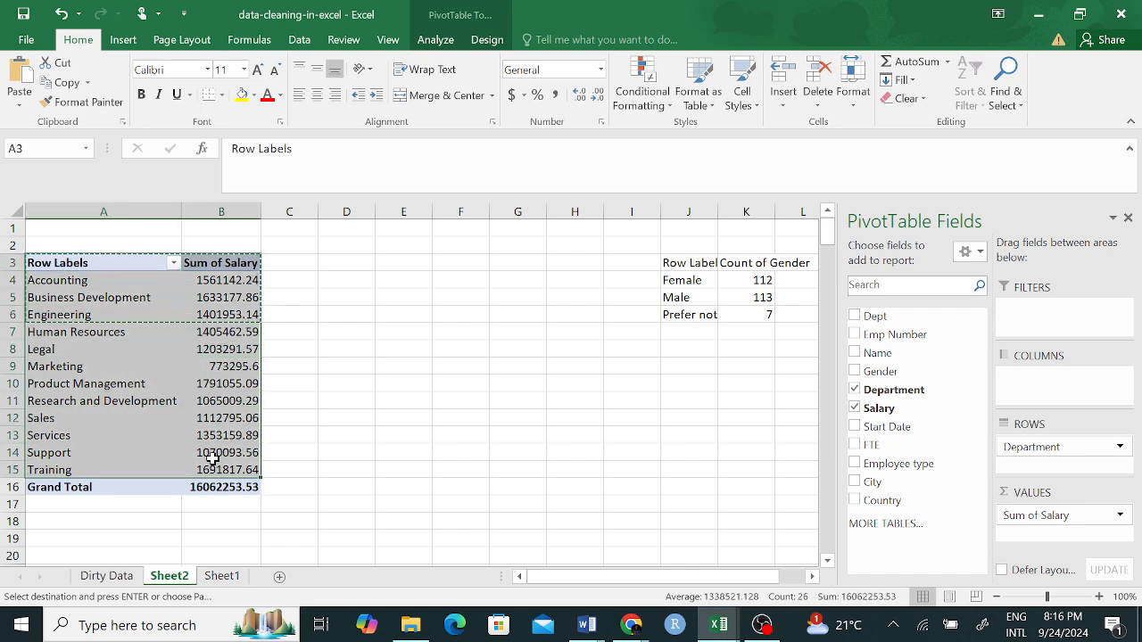
key(ctrl+c)
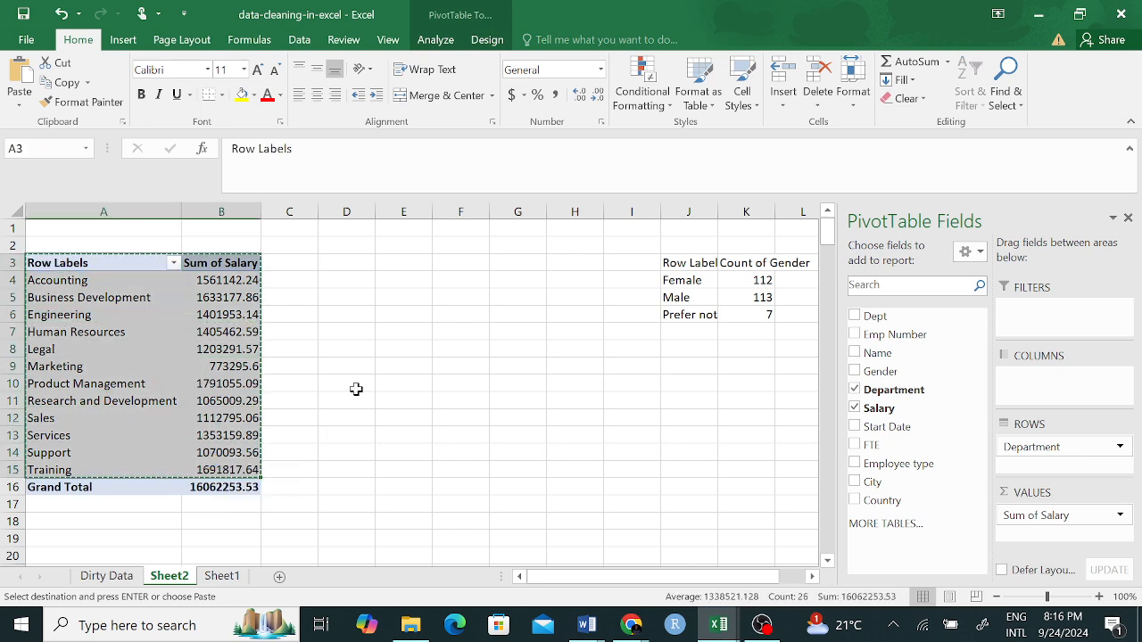
click(418, 268)
right_click(416, 264)
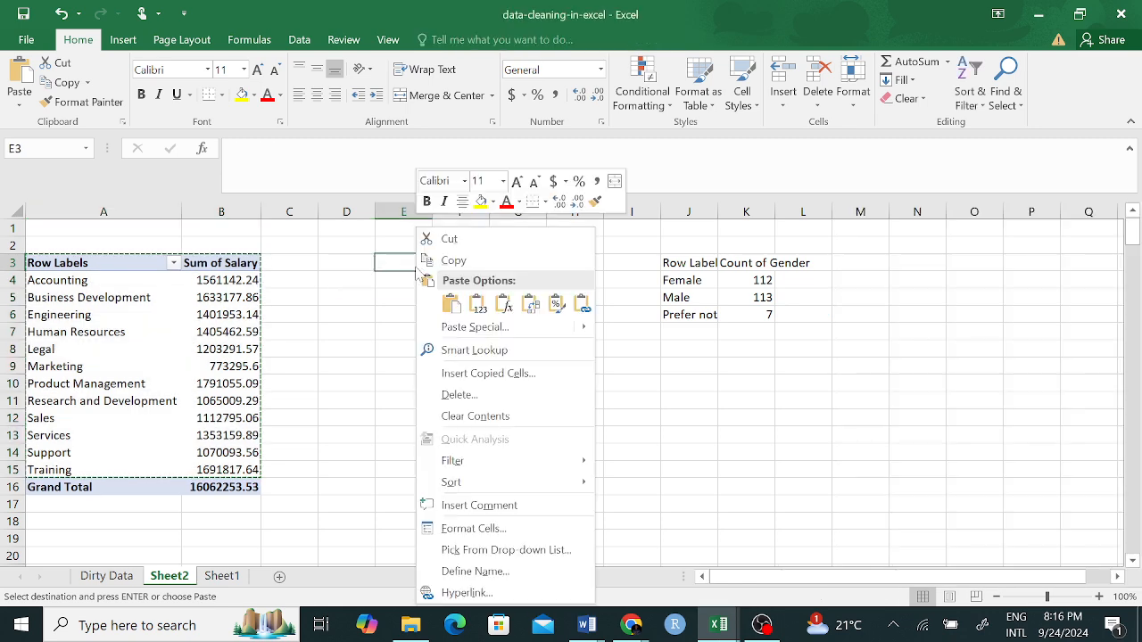
click(479, 307)
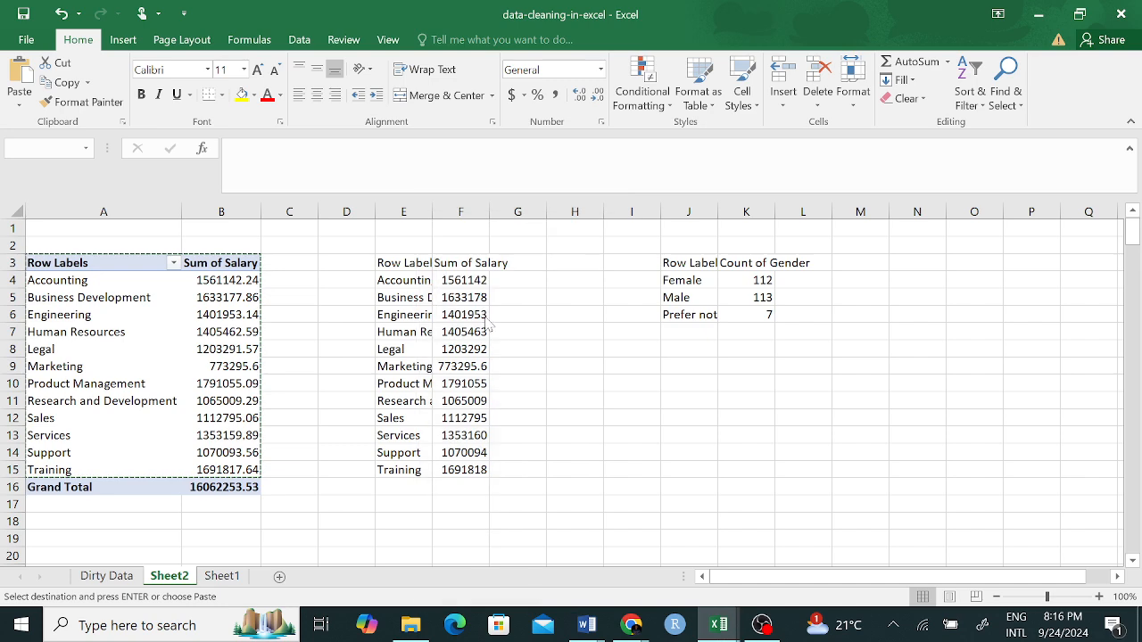
click(535, 424)
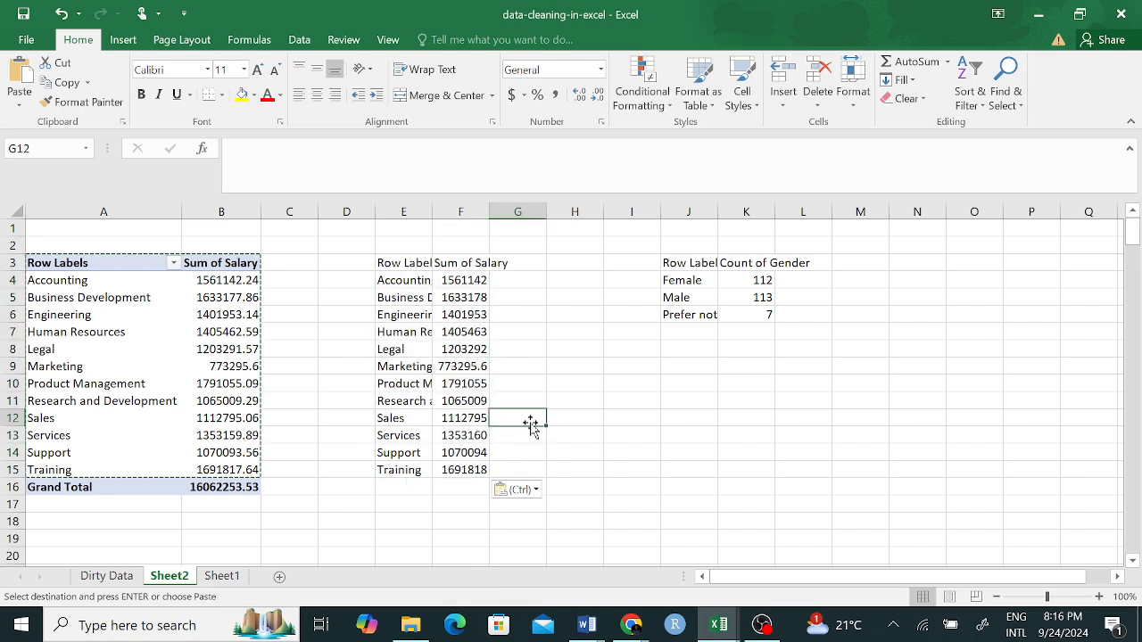
click(222, 576)
click(173, 578)
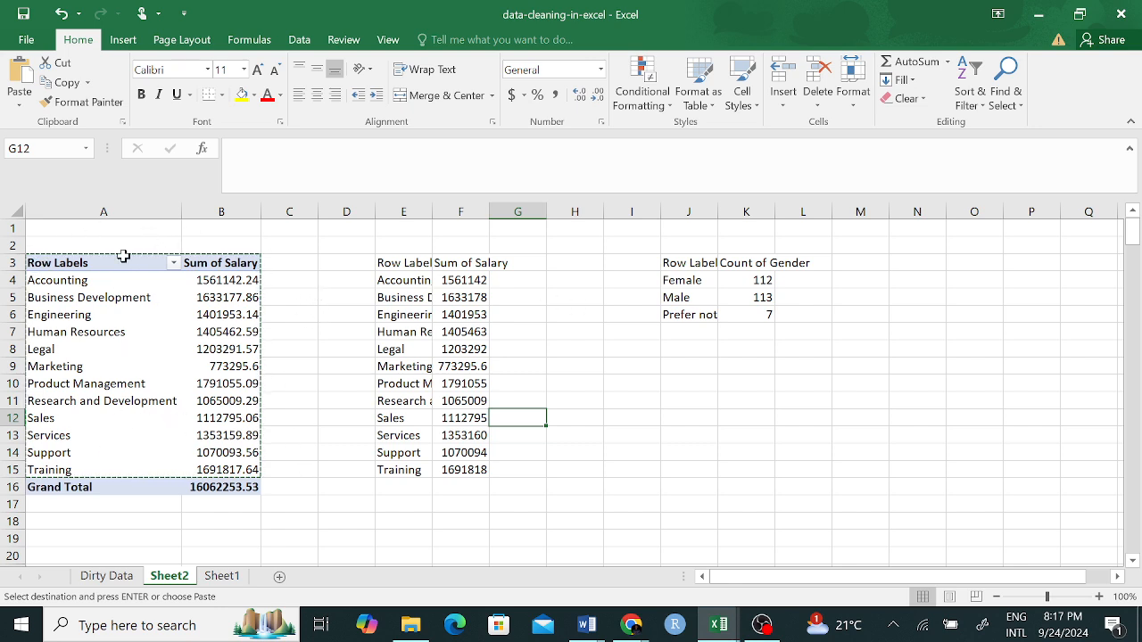
click(297, 294)
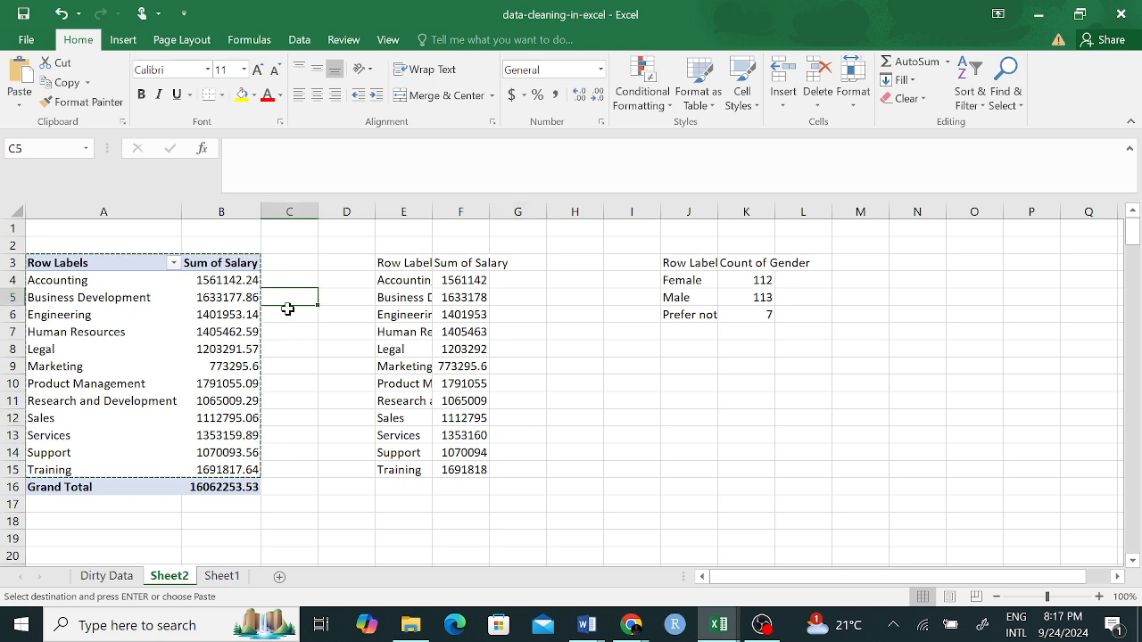
drag(522, 263, 594, 468)
Step: Create a PivotTable from the Dirty_Data table on Sheet1, placed on the existing Sheet2 at M4:N7
click(222, 575)
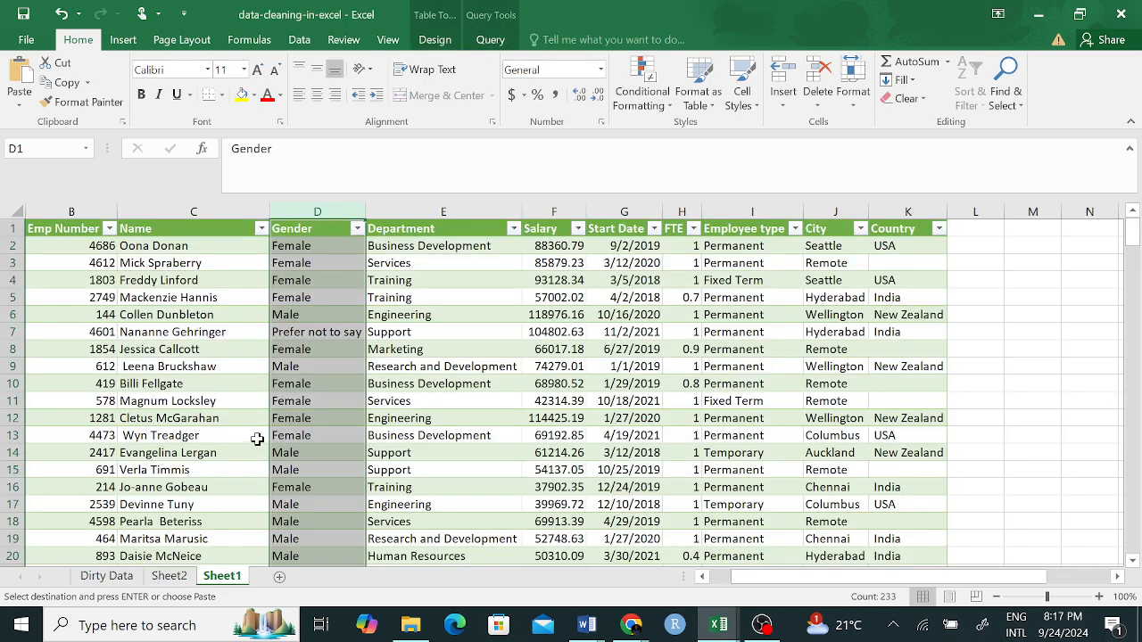
click(397, 349)
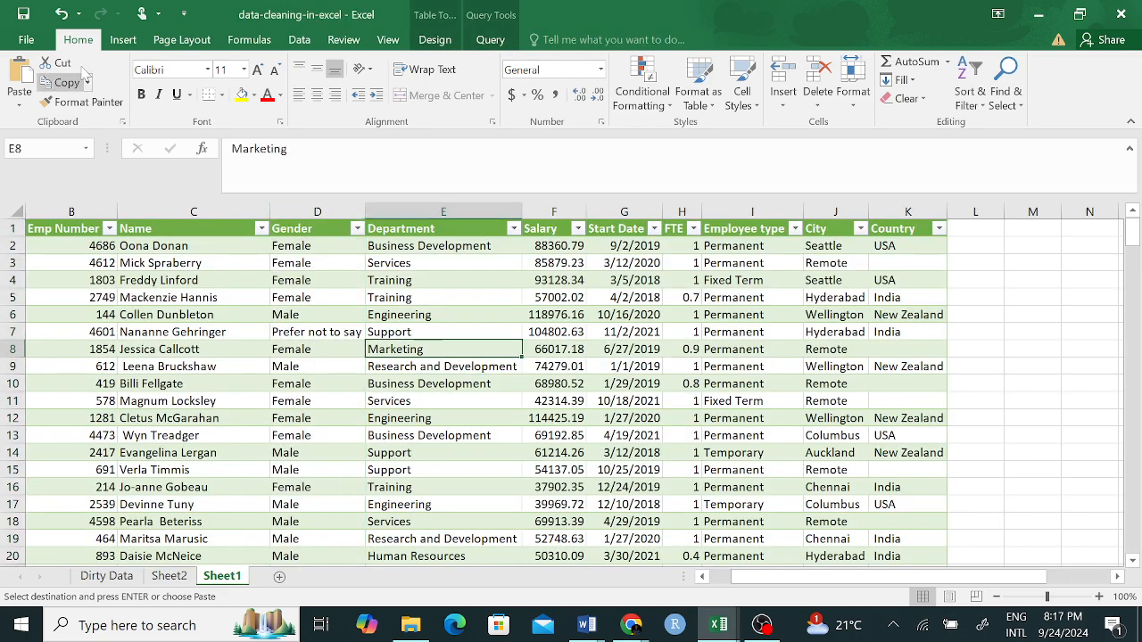
click(123, 39)
click(28, 79)
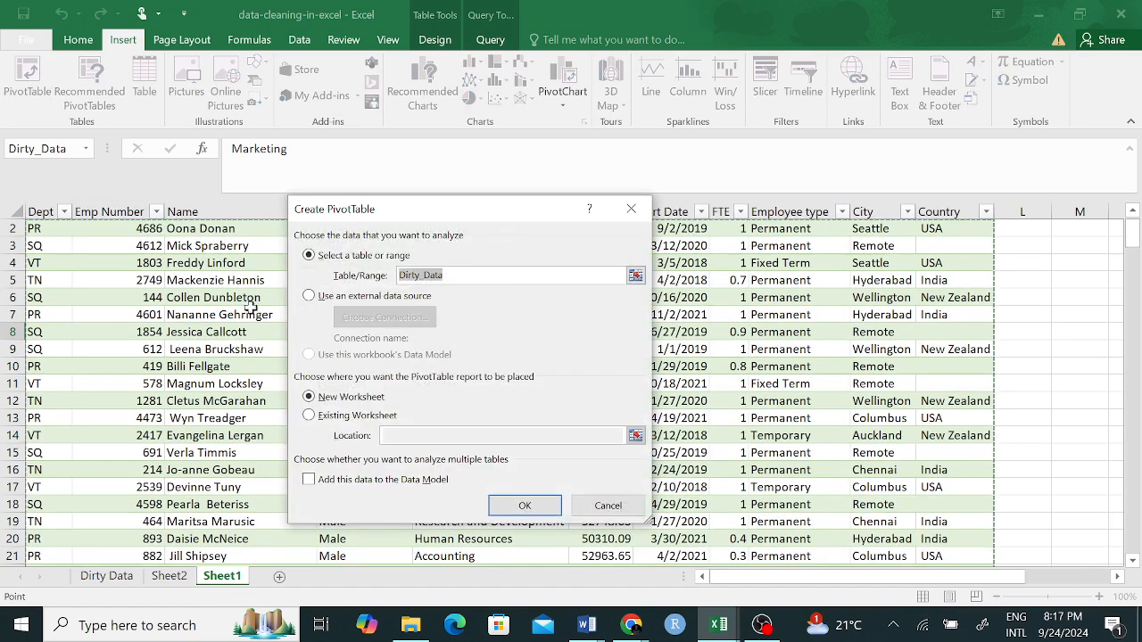
click(308, 416)
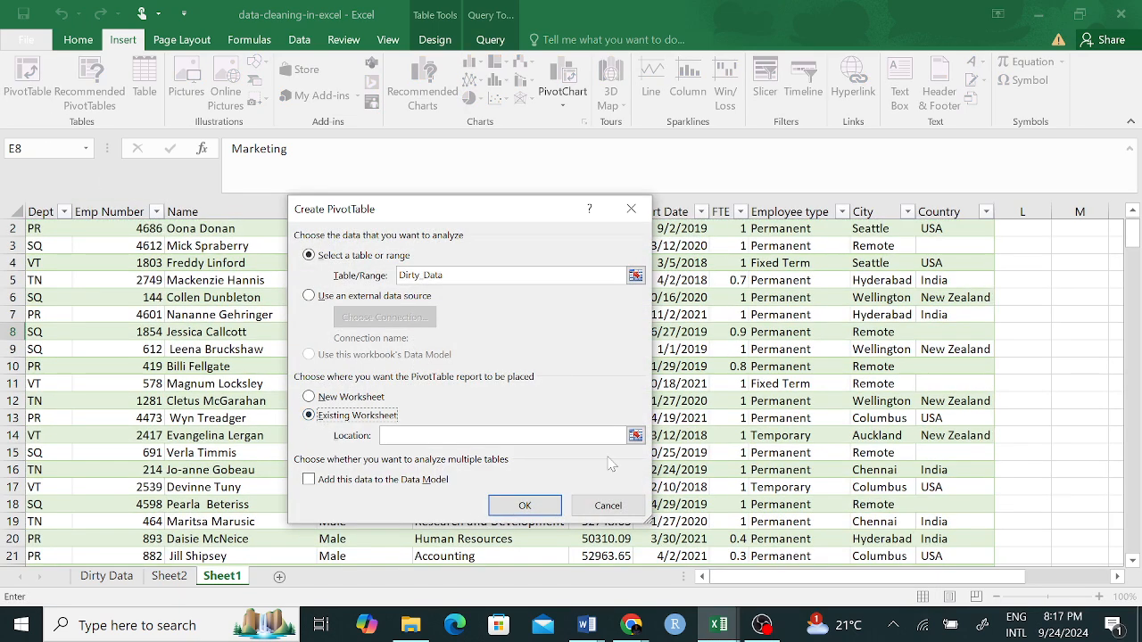
click(635, 435)
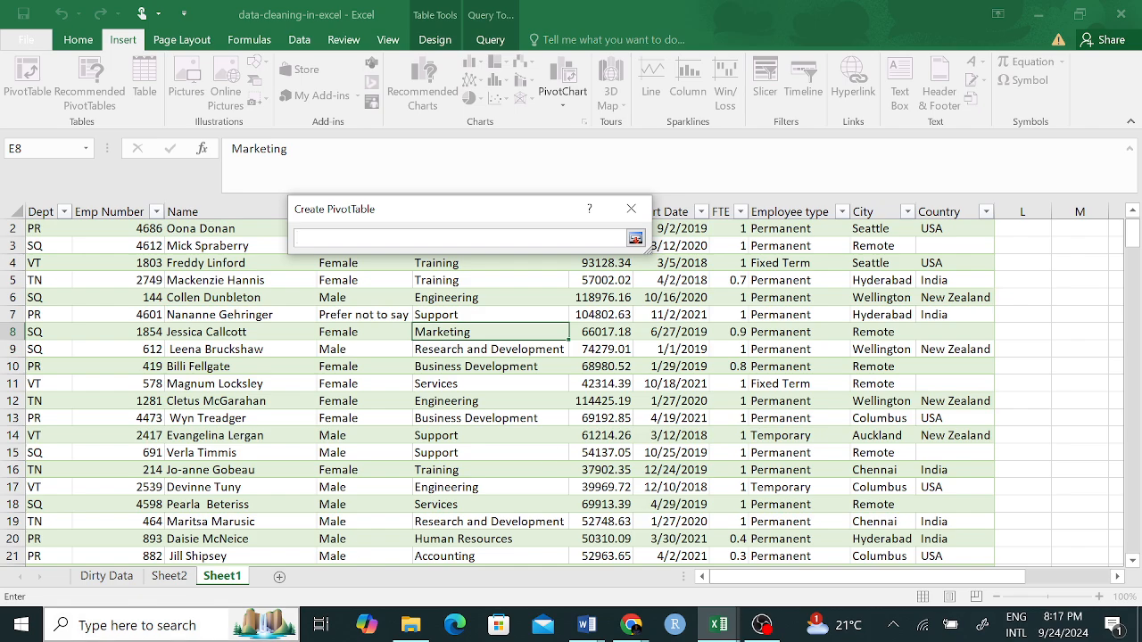
click(168, 576)
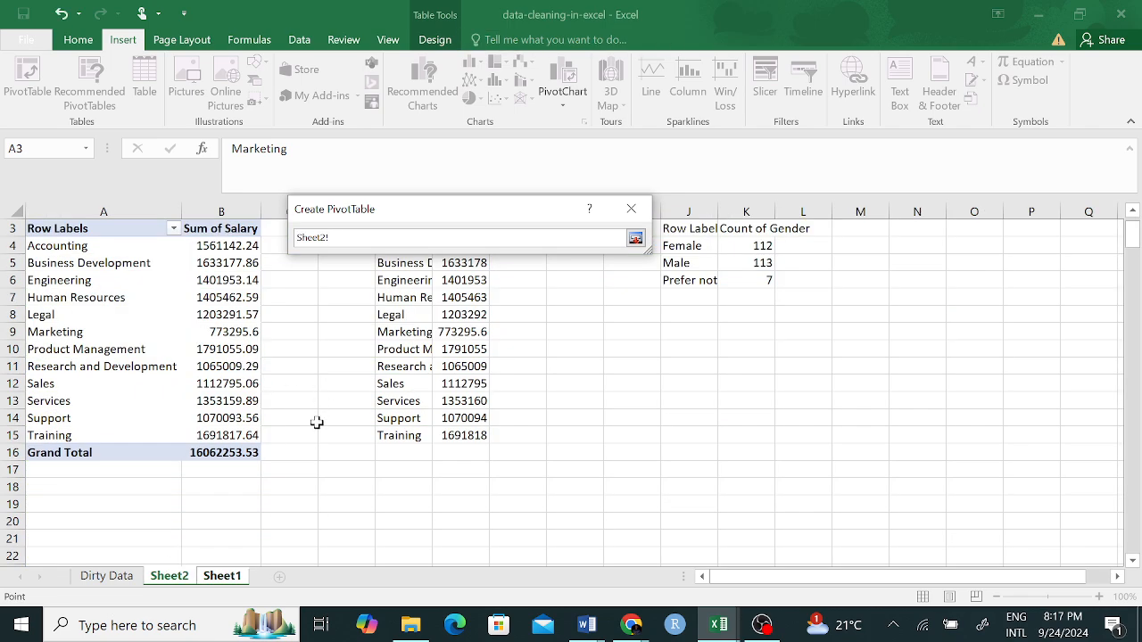
drag(709, 279, 756, 332)
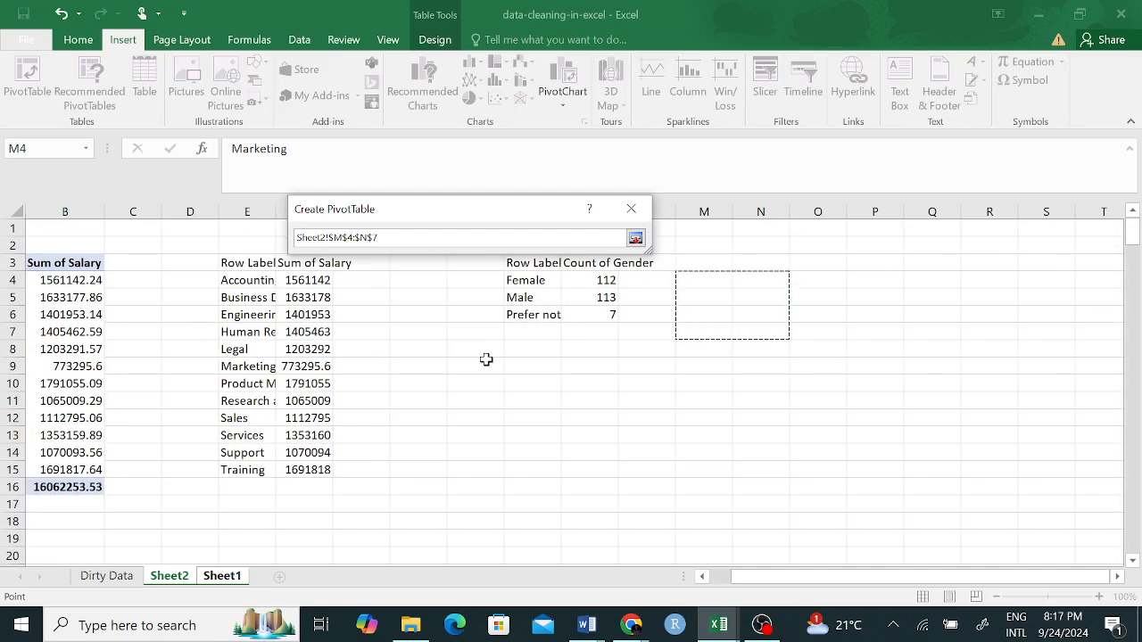
key(Return)
click(523, 505)
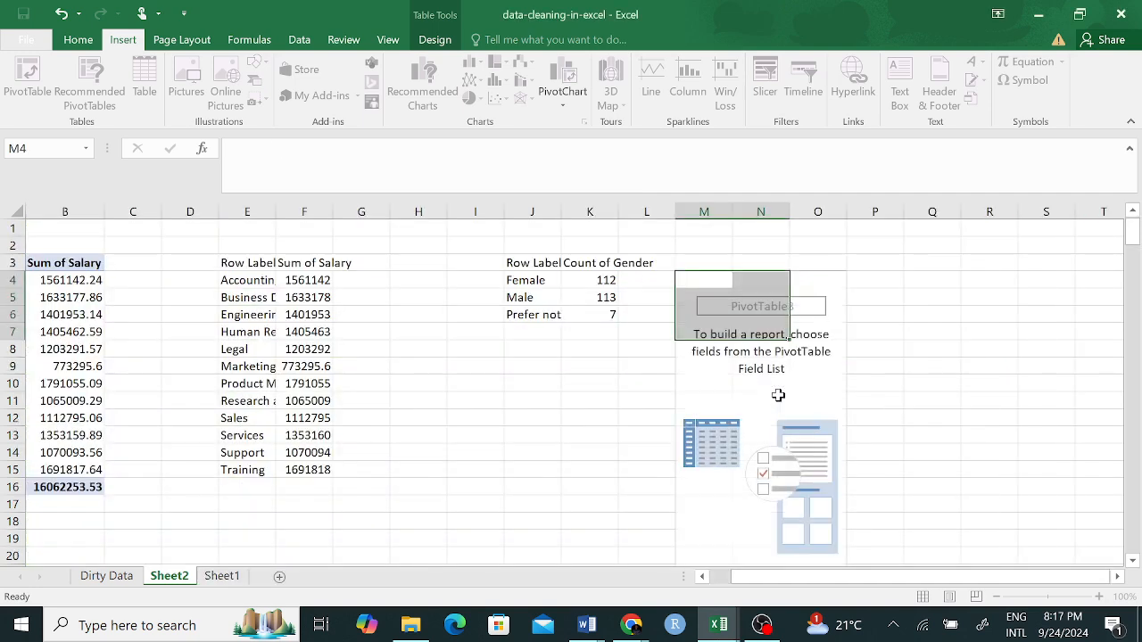
Step: Build the new Sheet2 PivotTable with Gender as its row field and Salary in the values area
click(707, 280)
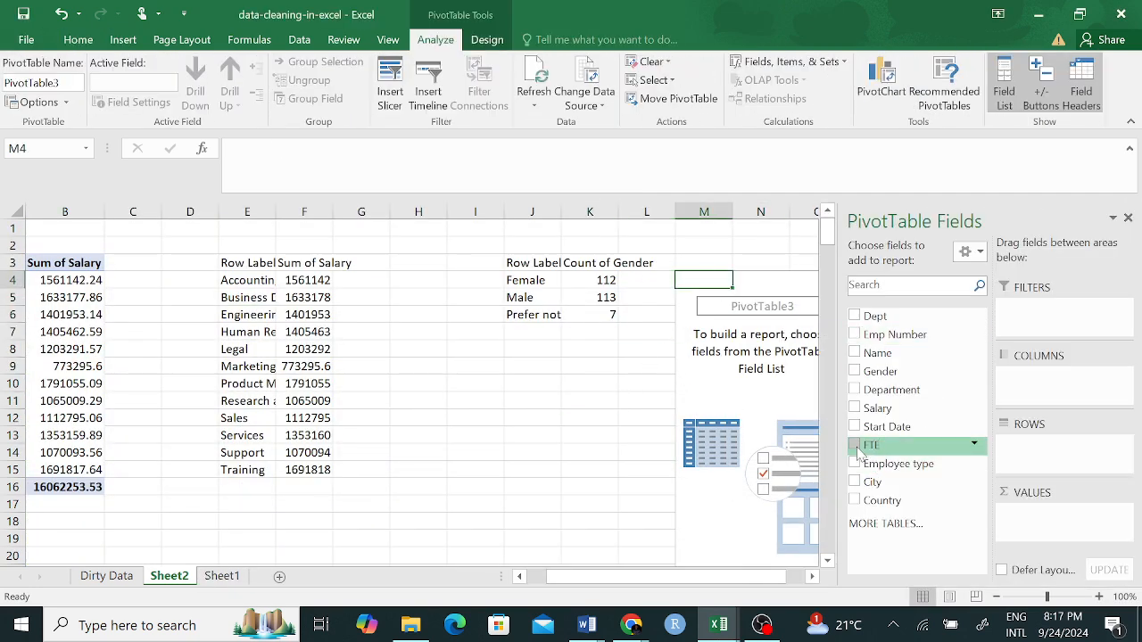
click(854, 371)
click(854, 408)
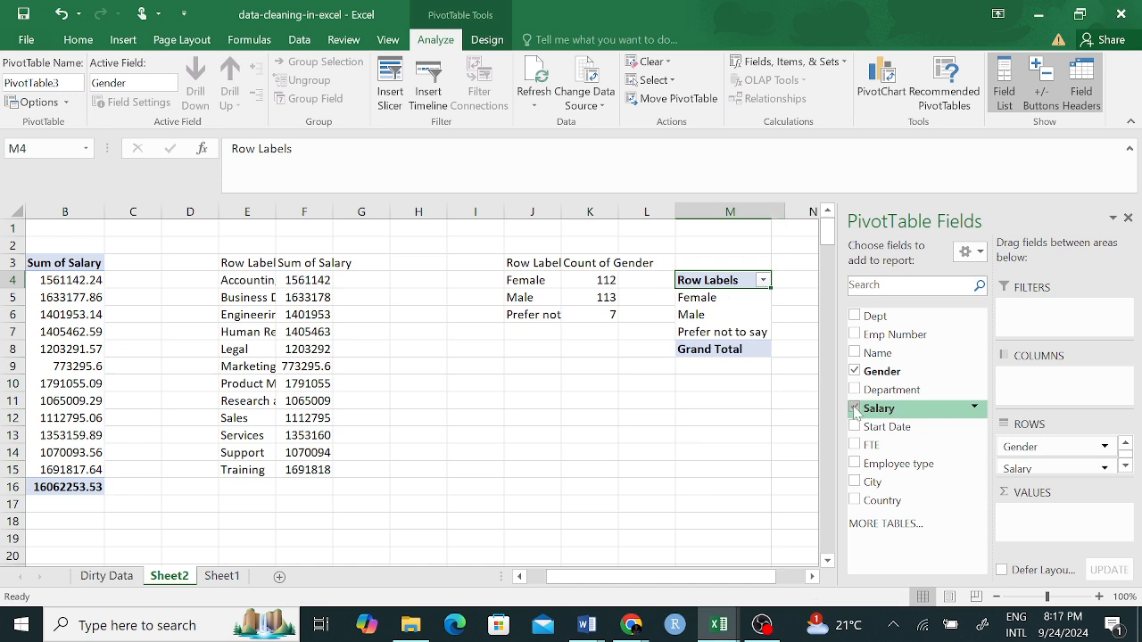
click(855, 407)
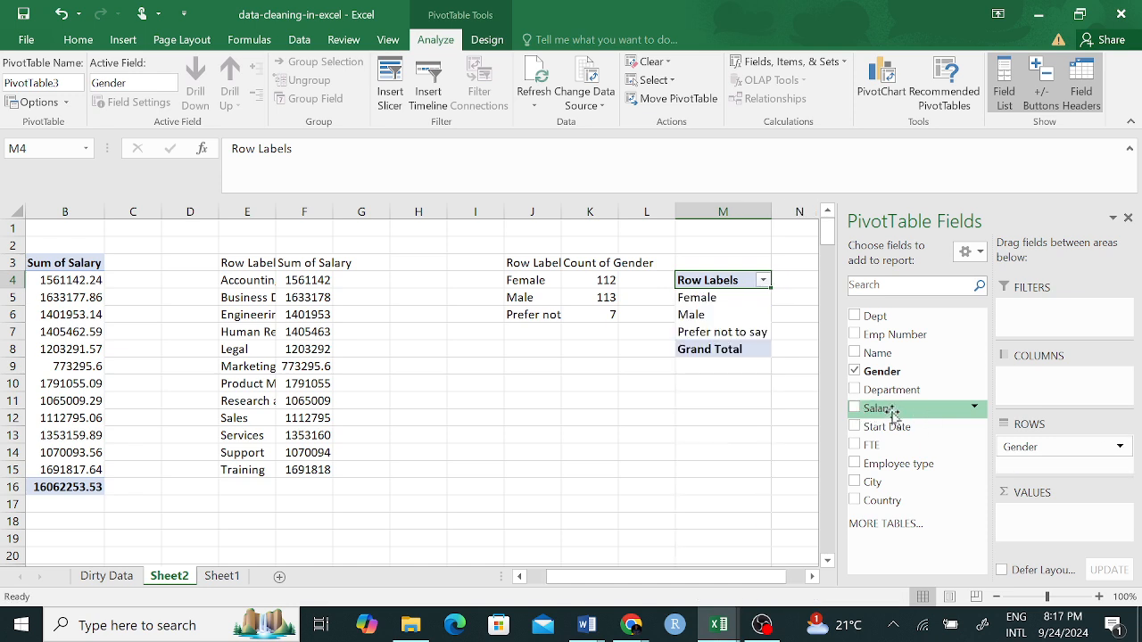
drag(910, 411, 1042, 519)
click(711, 437)
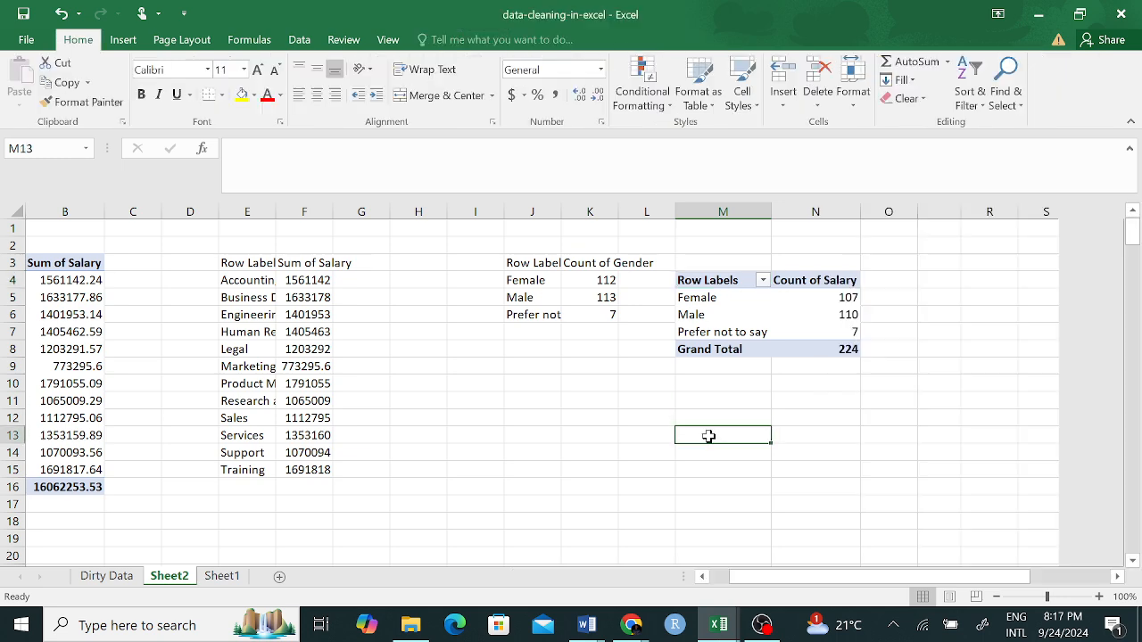
Step: Summarize the gender PivotTable's Salary value field by Sum and check the salary value for Male
click(728, 295)
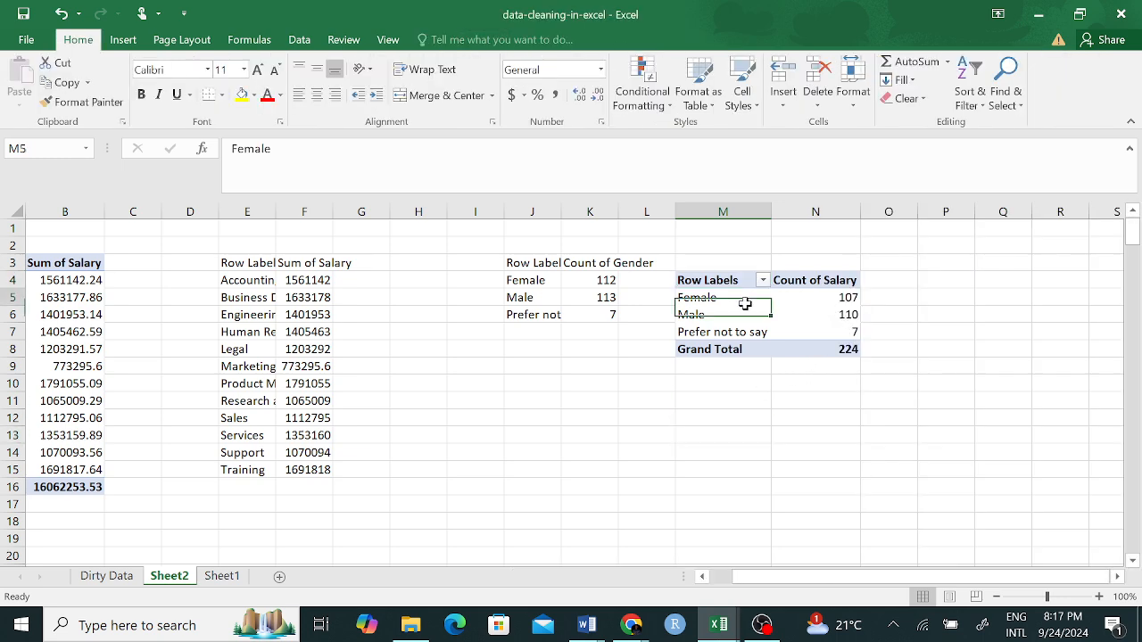
click(1121, 514)
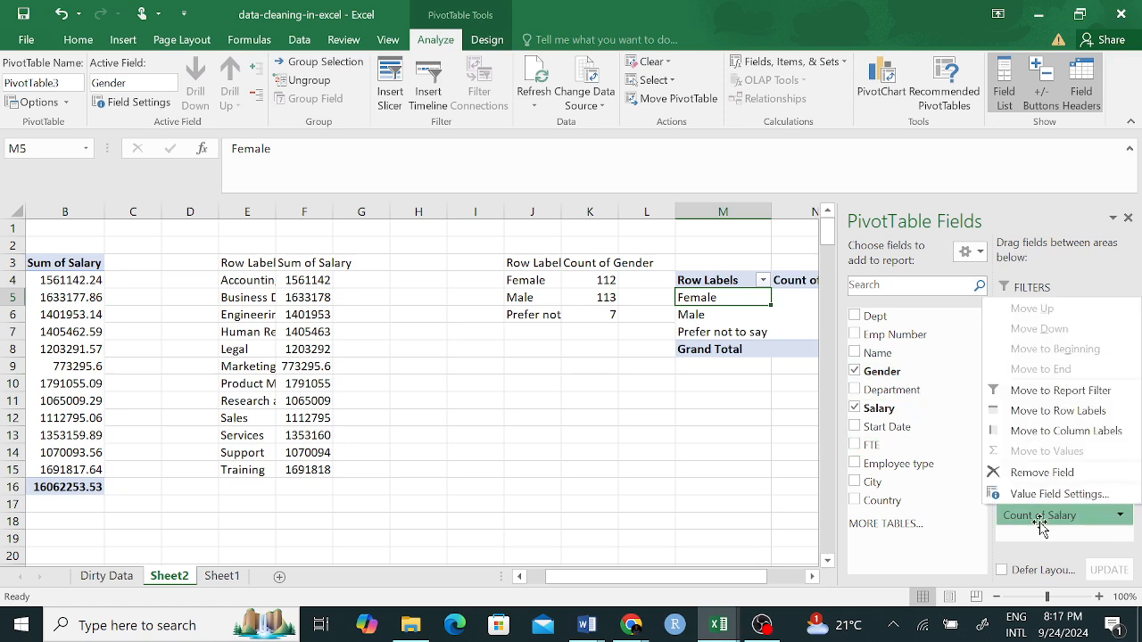
click(1045, 492)
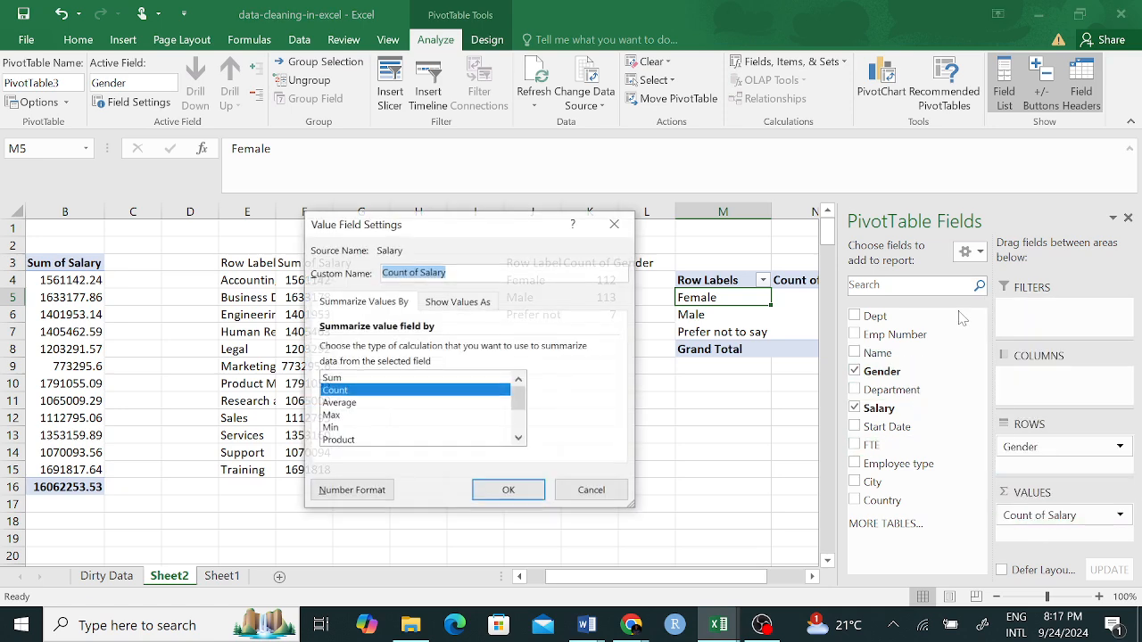
click(332, 377)
click(508, 491)
drag(660, 453, 675, 455)
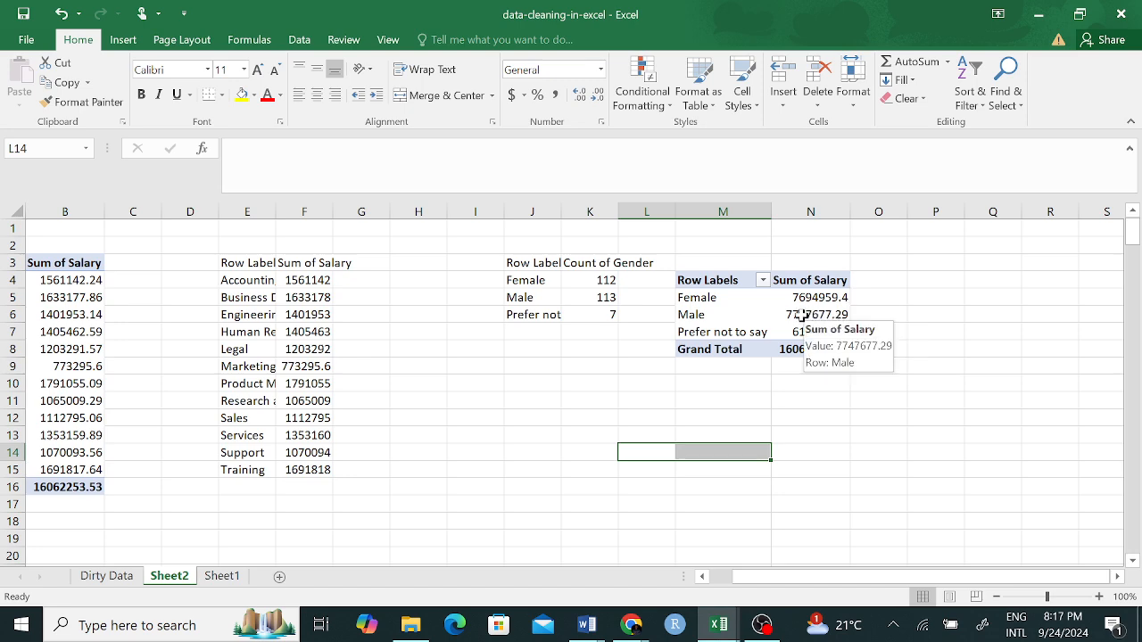
click(810, 318)
click(683, 415)
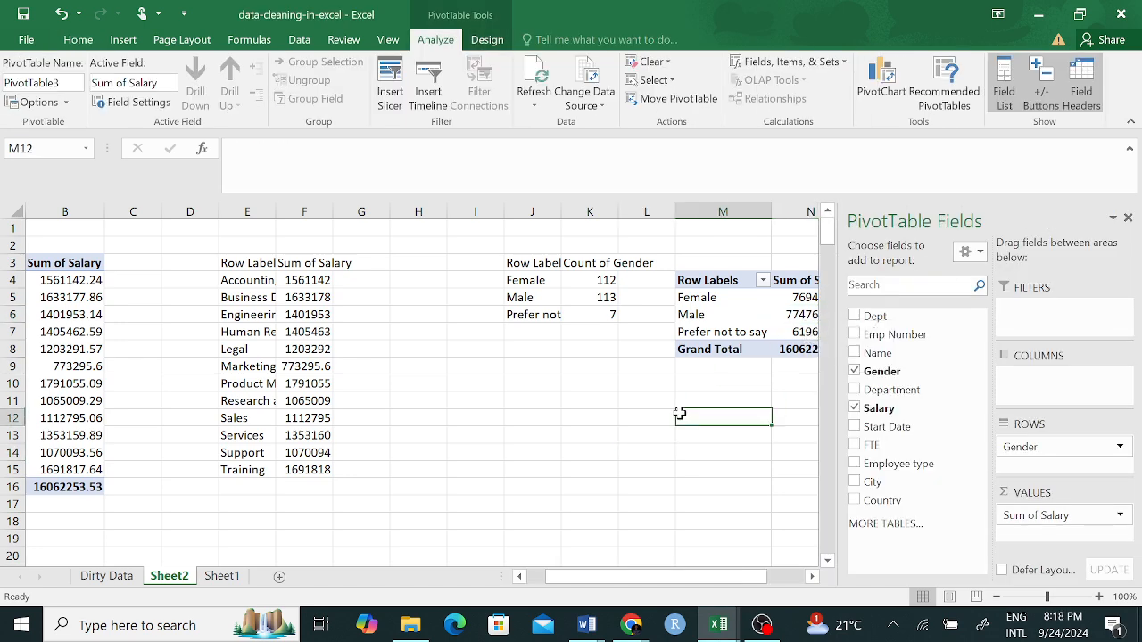
Step: Create another PivotTable from the Dirty_Data table on Sheet1, placed on the existing Sheet2 at cell P4
scroll(637, 362, right, 3)
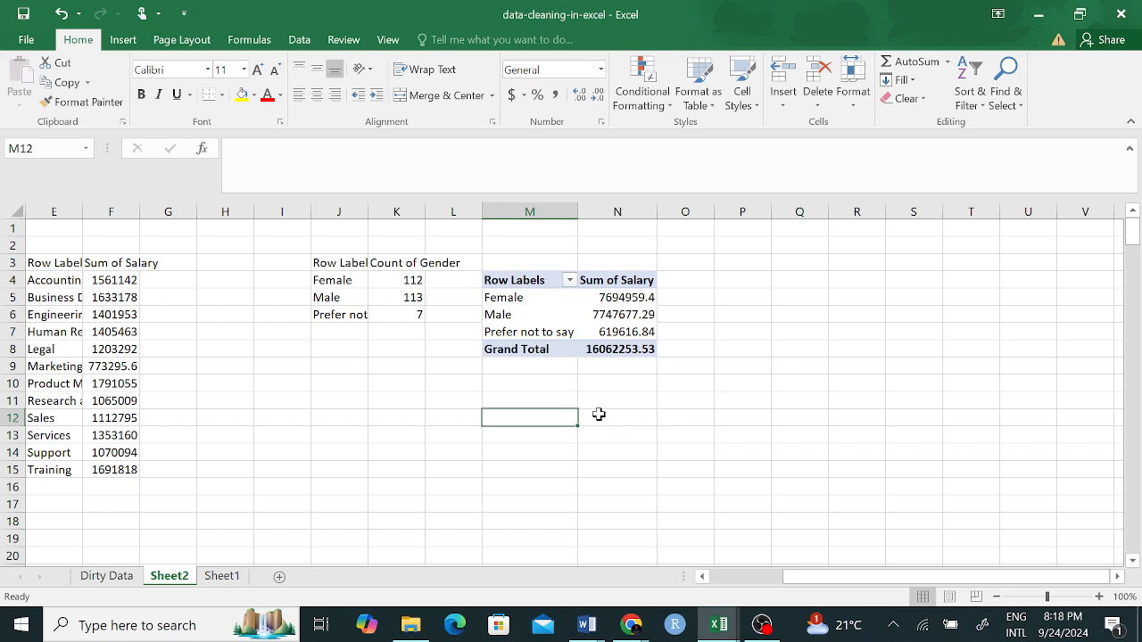
click(701, 401)
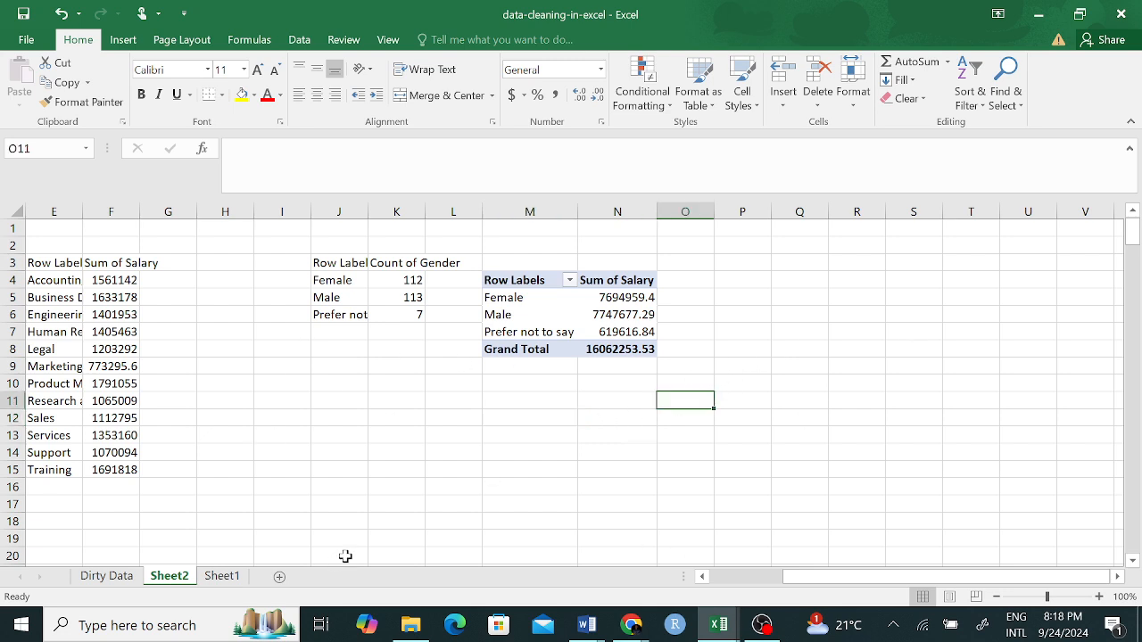
click(225, 576)
click(184, 383)
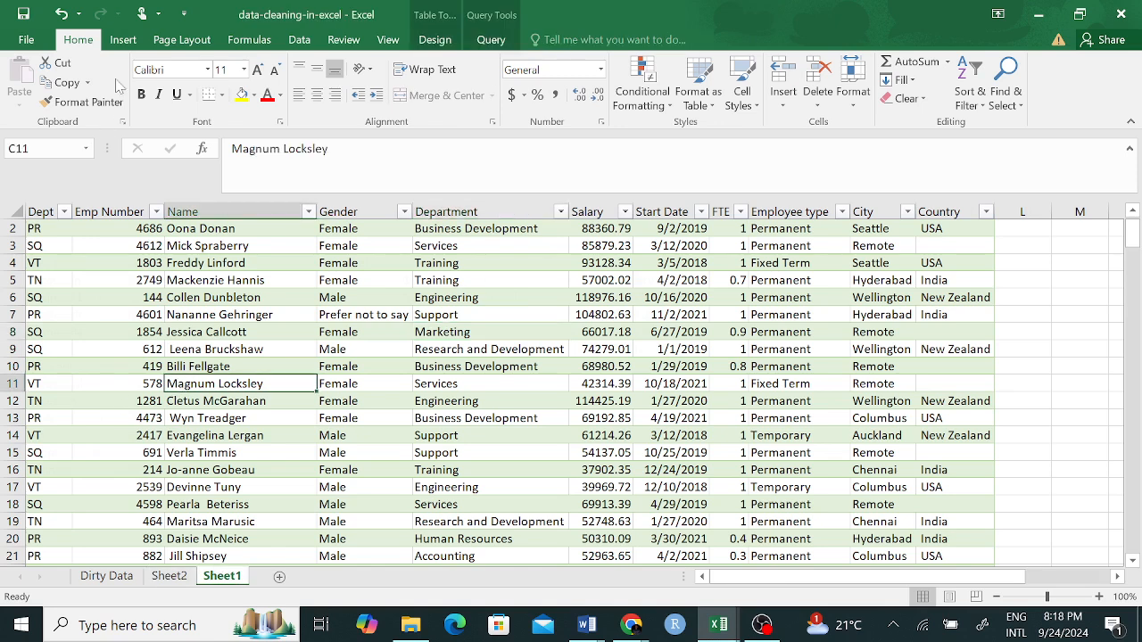
click(123, 39)
click(27, 80)
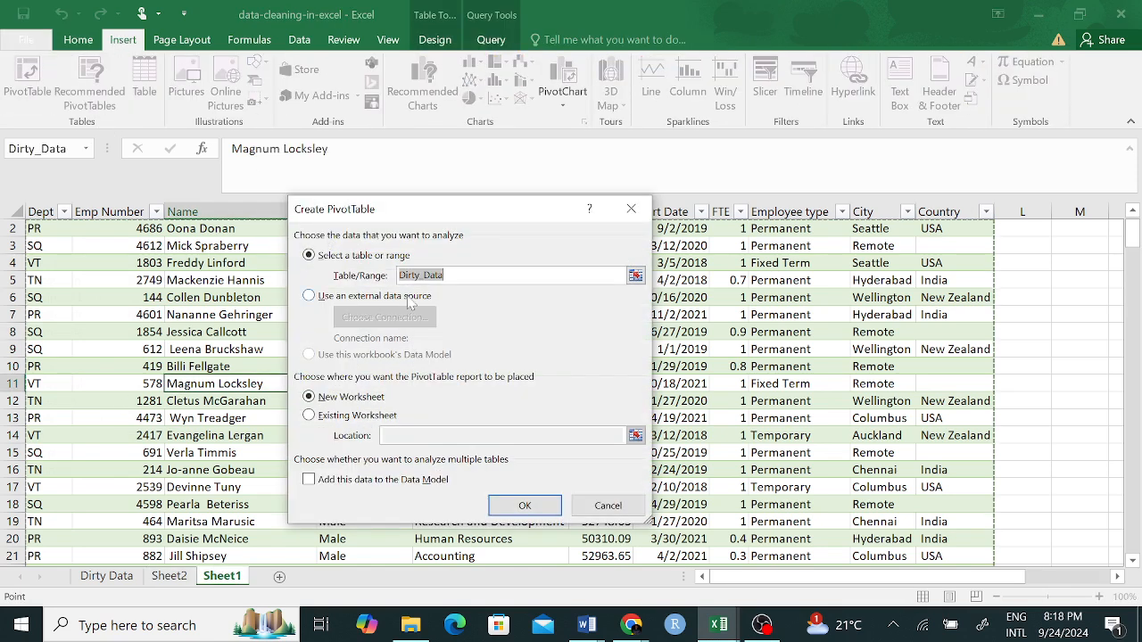
click(308, 415)
click(526, 507)
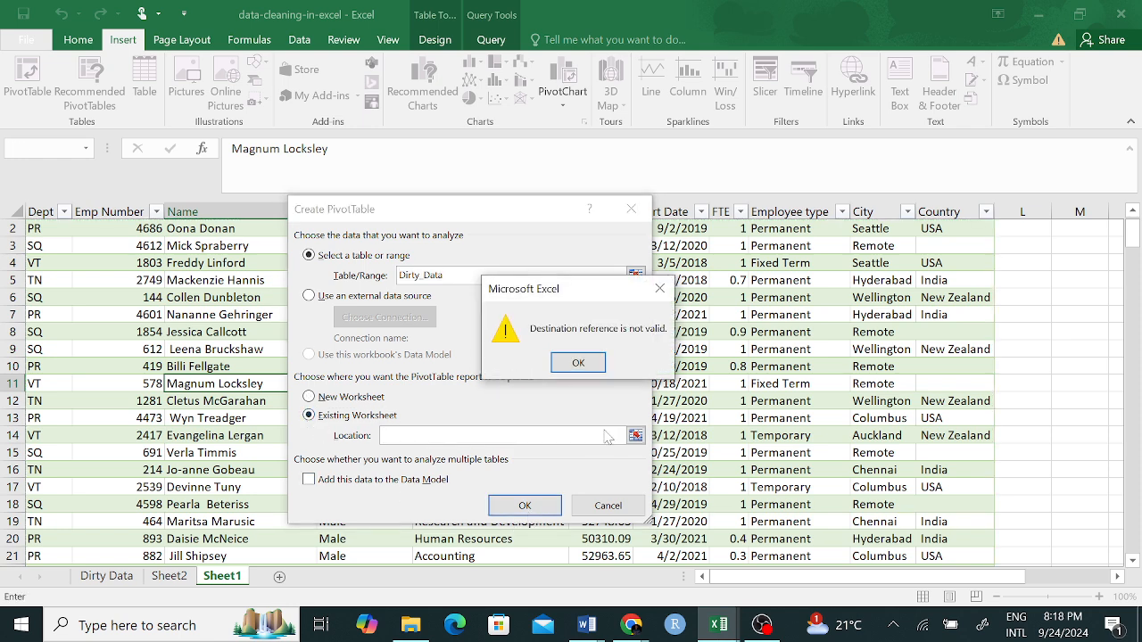
click(598, 363)
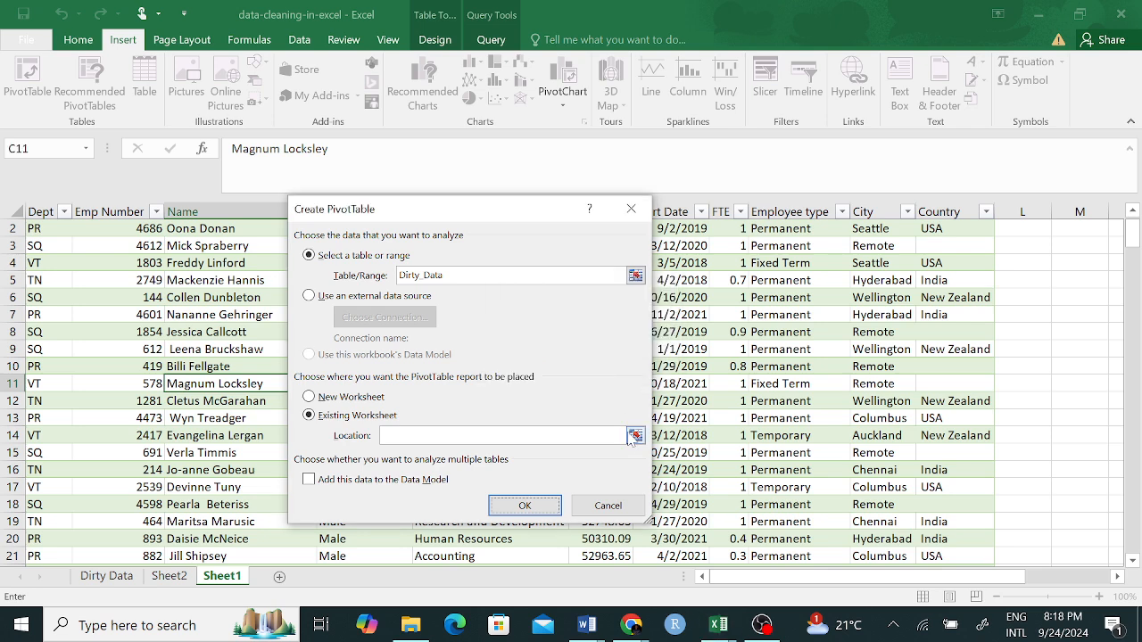
click(635, 435)
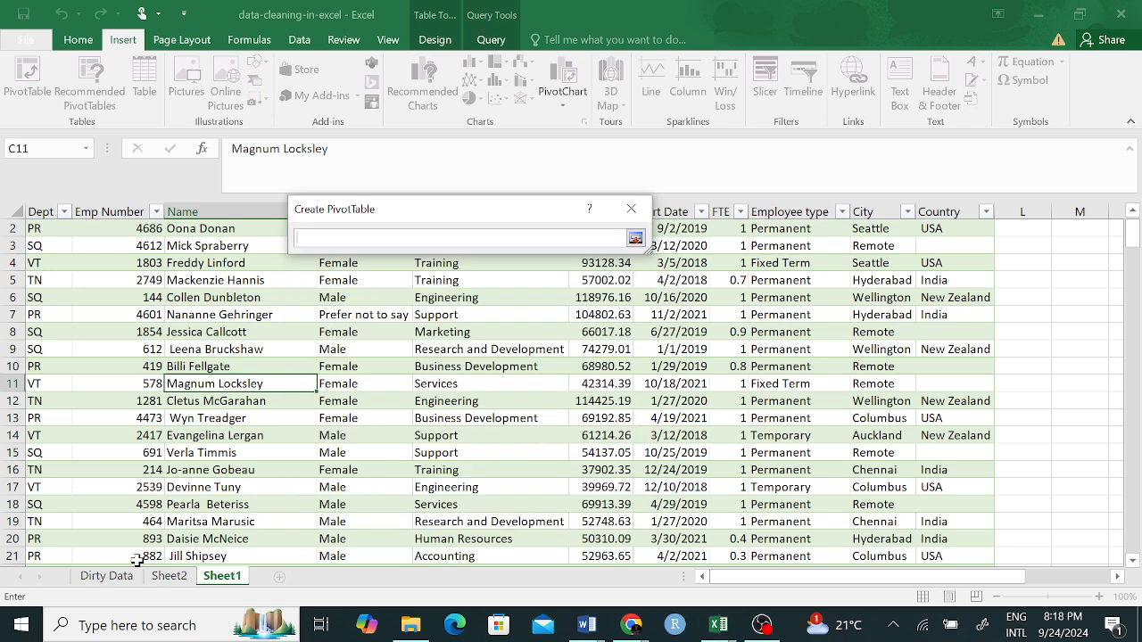
click(169, 575)
click(728, 282)
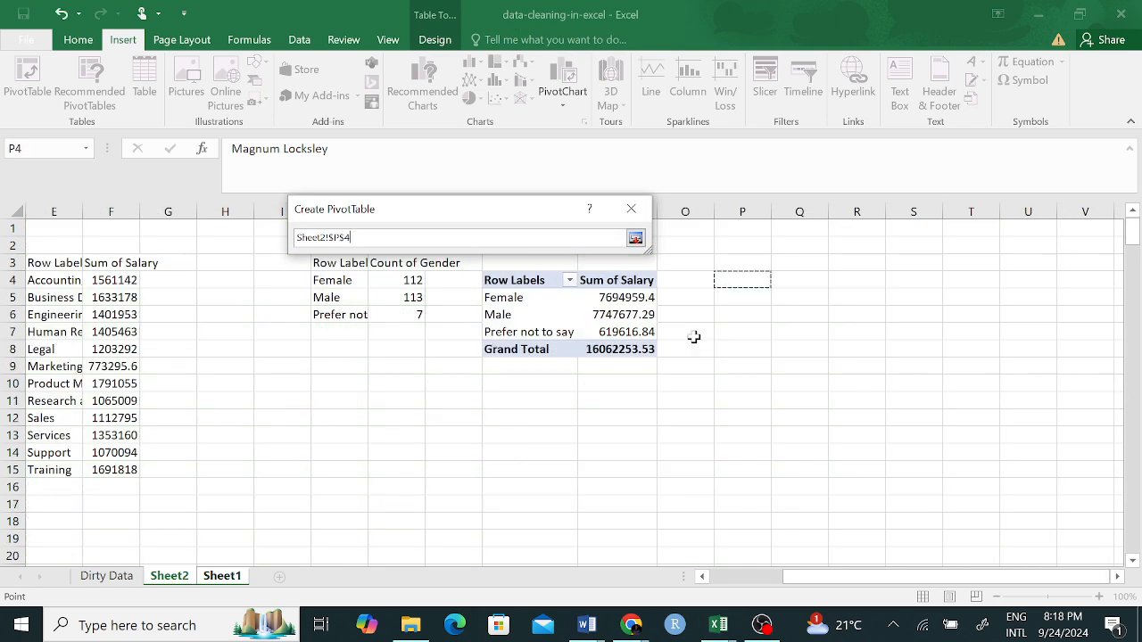
click(635, 239)
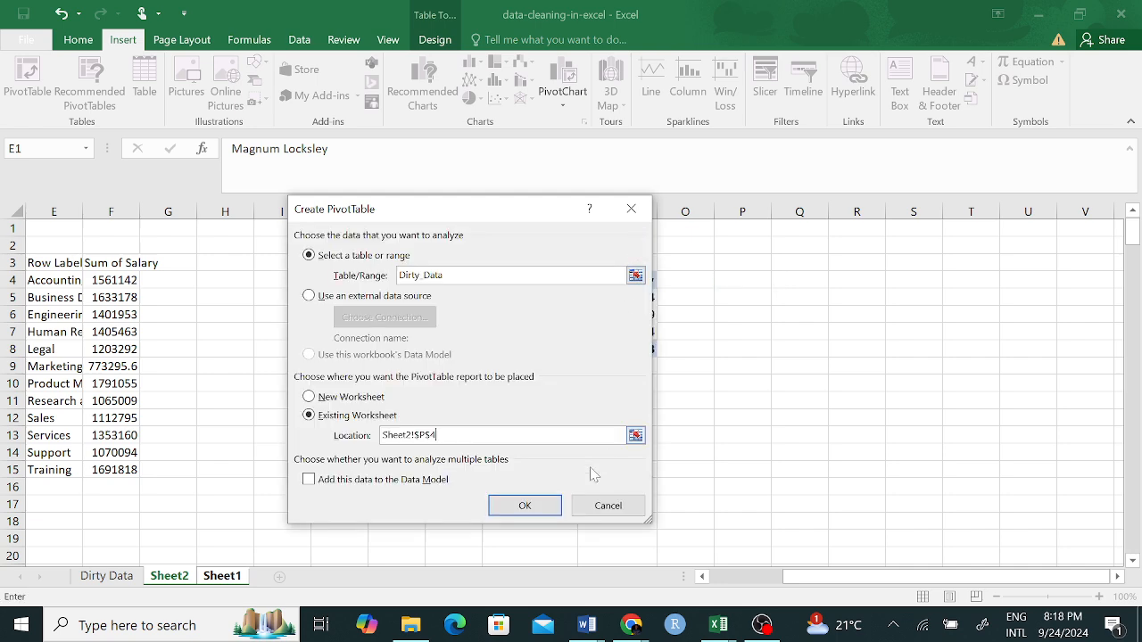
click(550, 506)
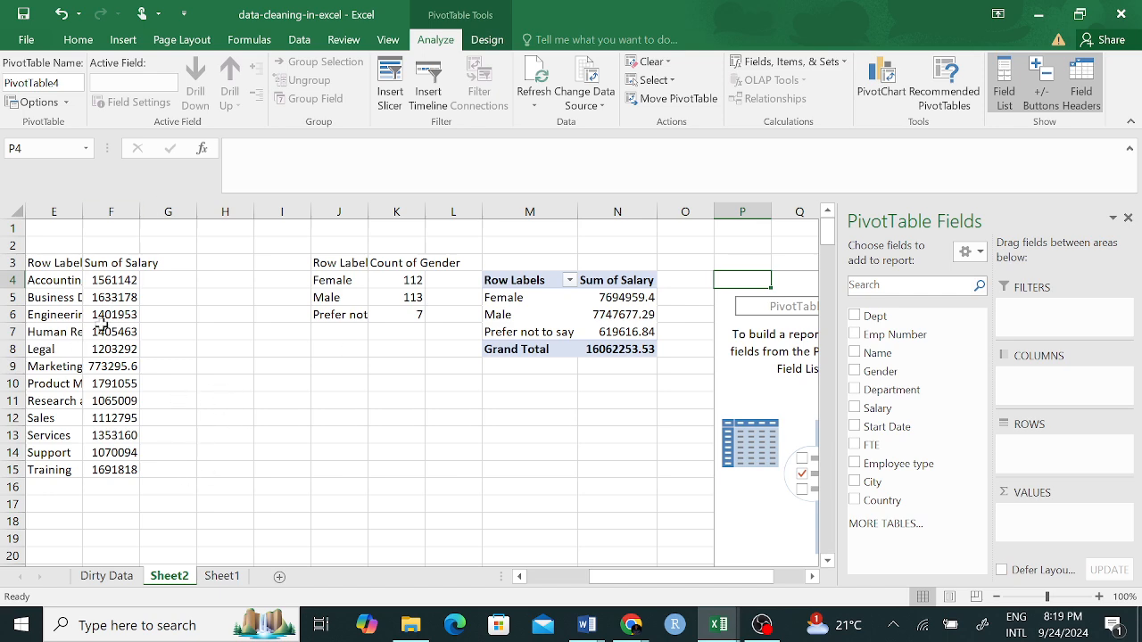
Step: Return to the cleaned table on Sheet1 and bring up the previews of the open Google Chrome windows
click(120, 577)
click(192, 577)
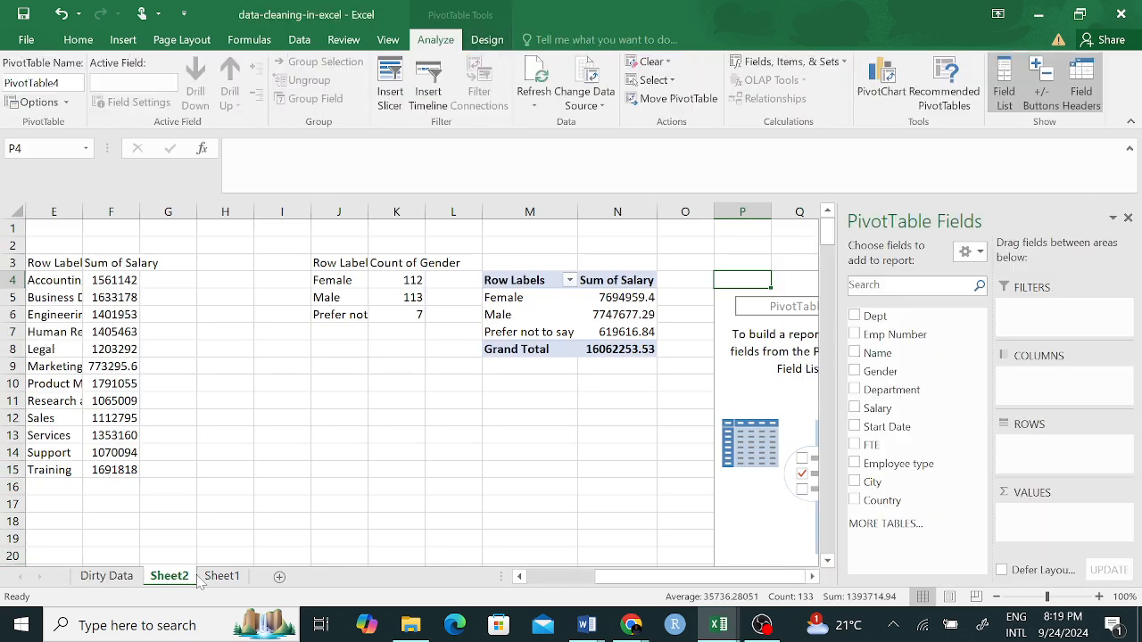
click(211, 577)
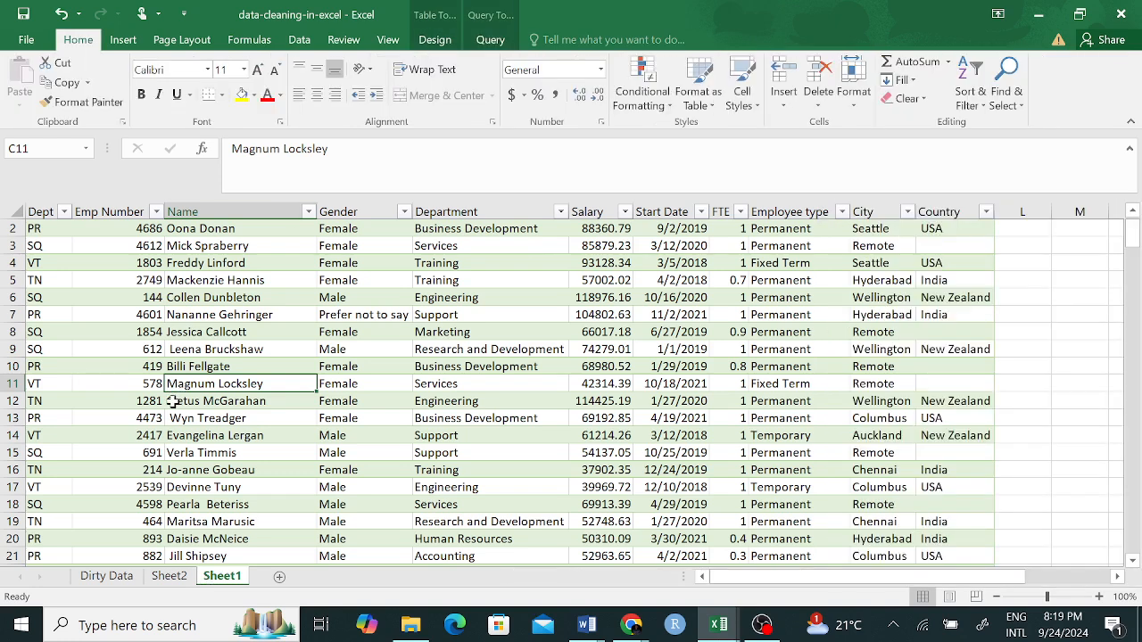
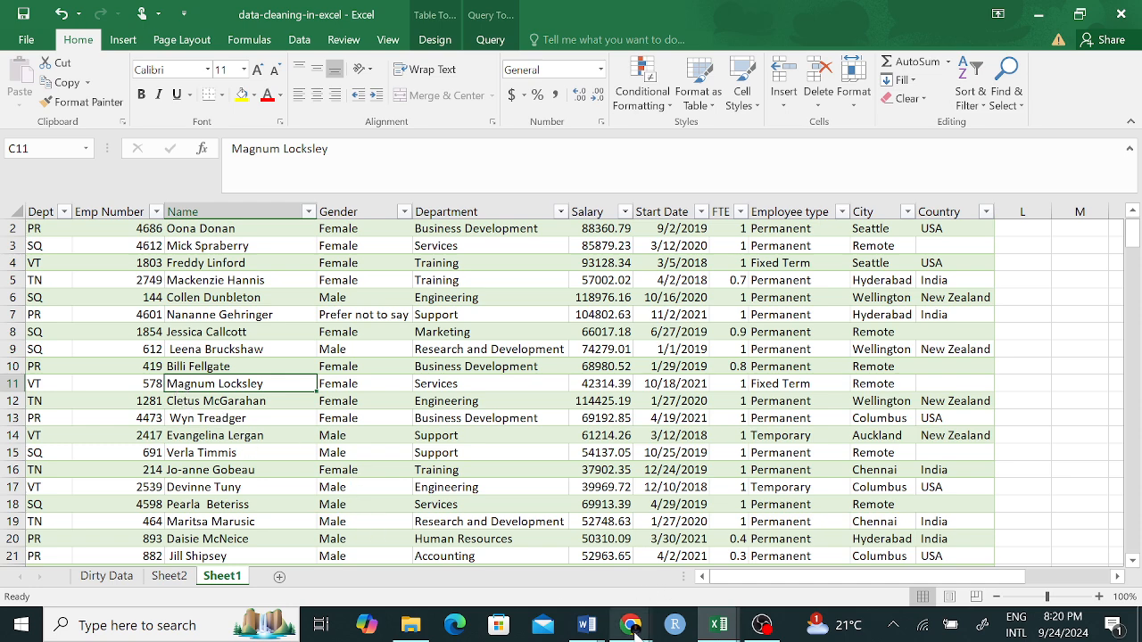
click(635, 628)
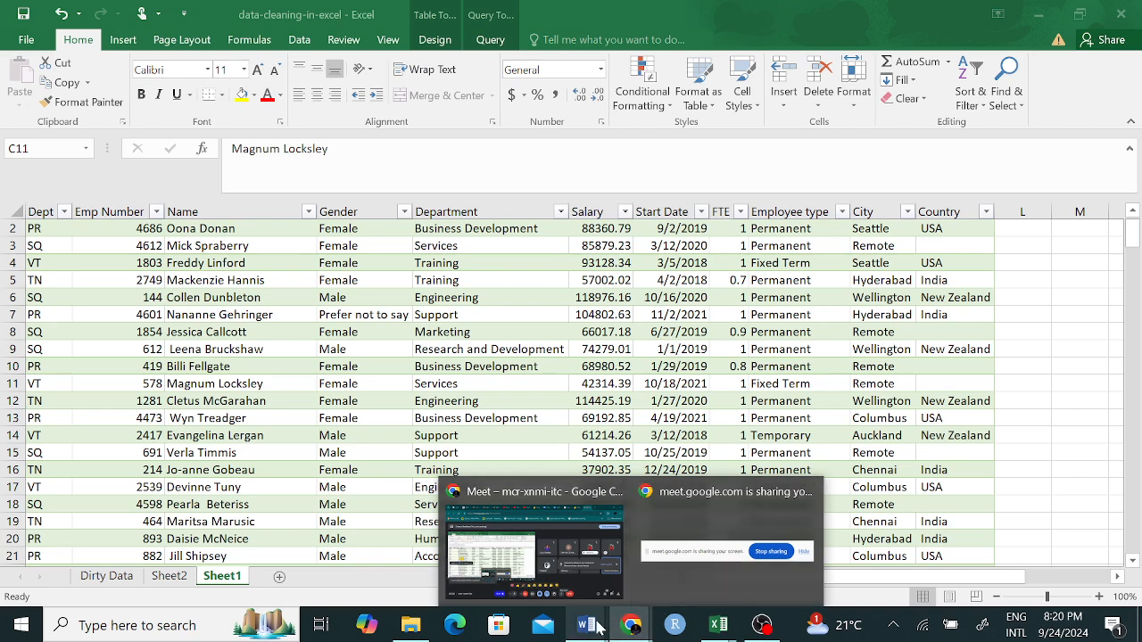